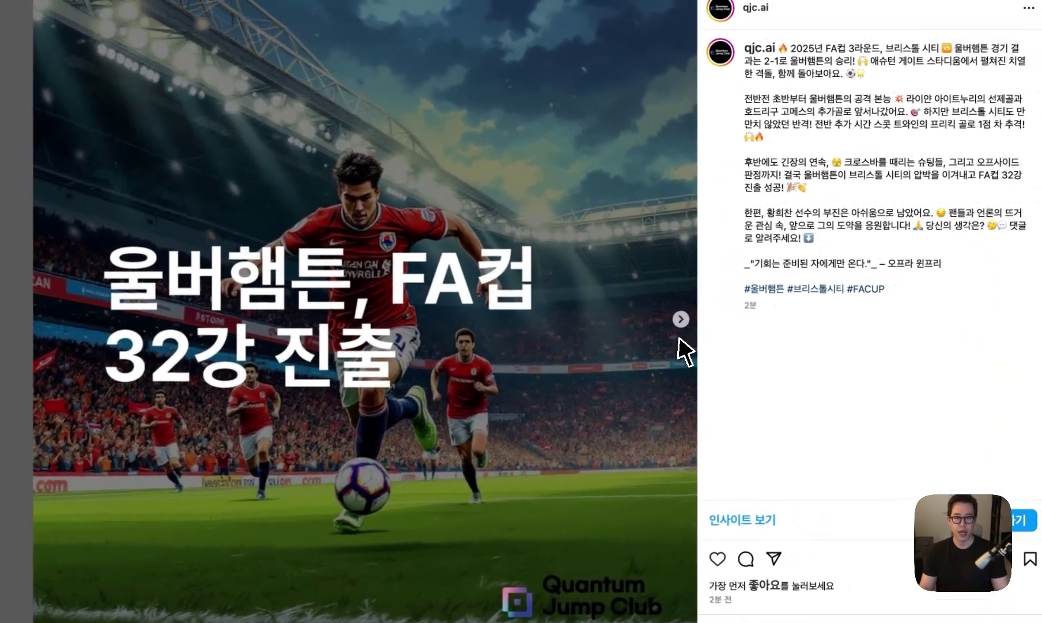
- Page through the Wolverhampton FA Cup post's carousel to its last slide and return to the cover
{"action": "left_click", "coordinate": [682, 320]}
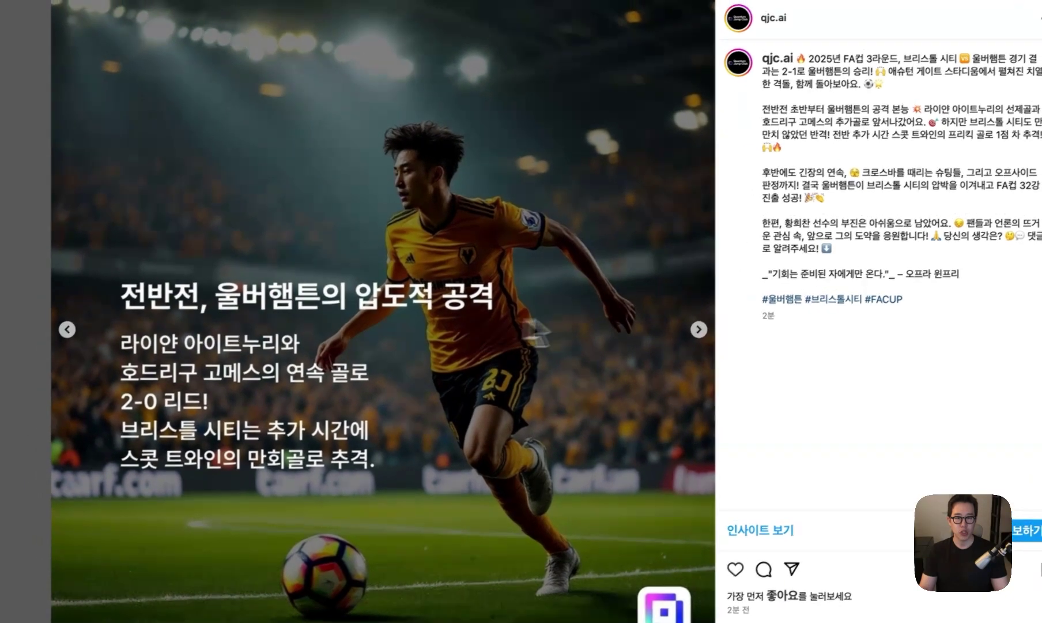
{"action": "left_click", "coordinate": [674, 320]}
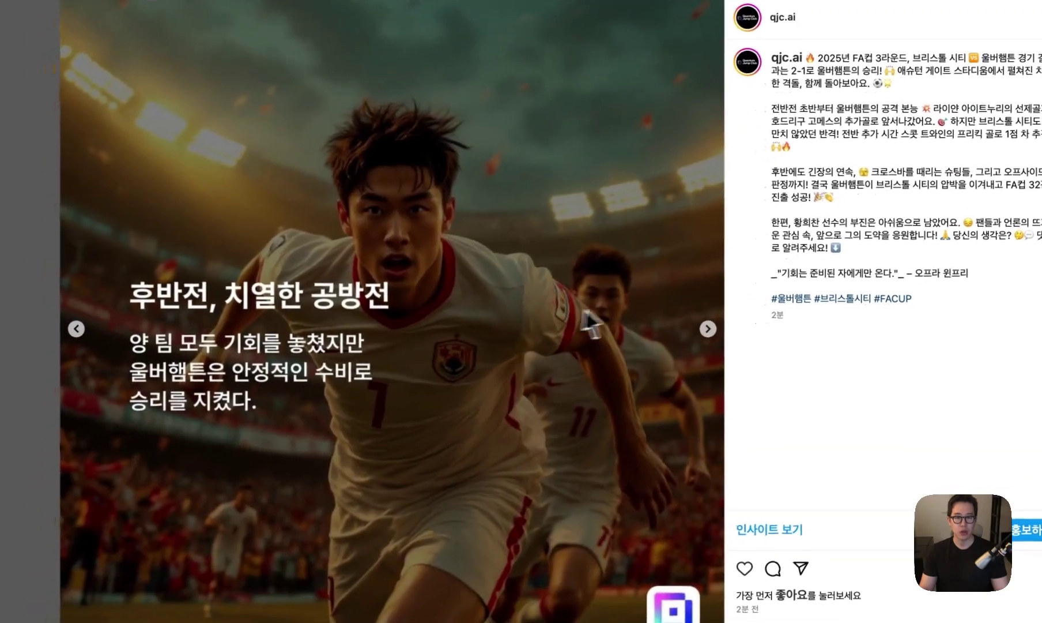
{"action": "left_click", "coordinate": [680, 320]}
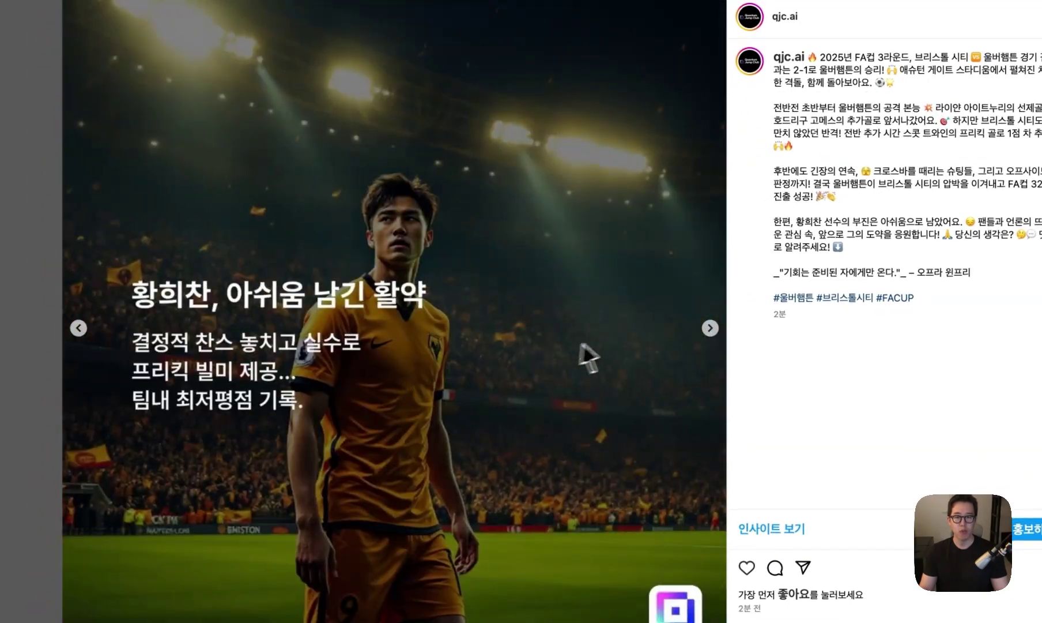
{"action": "left_click", "coordinate": [710, 328]}
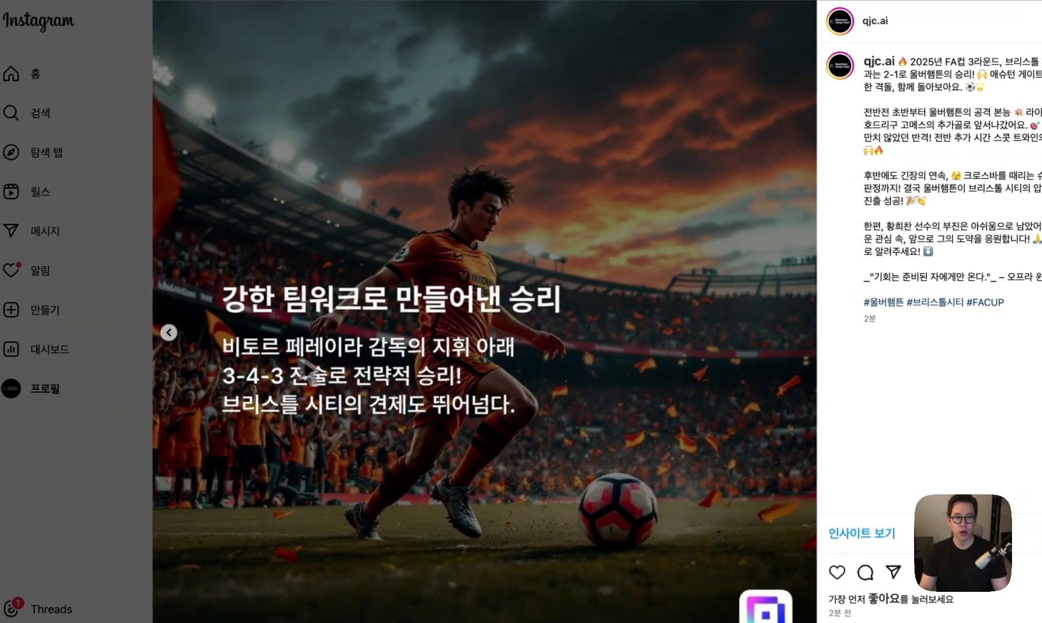
{"action": "left_click", "coordinate": [168, 332]}
{"action": "left_click", "coordinate": [168, 332]}
{"action": "left_click", "coordinate": [168, 332]}
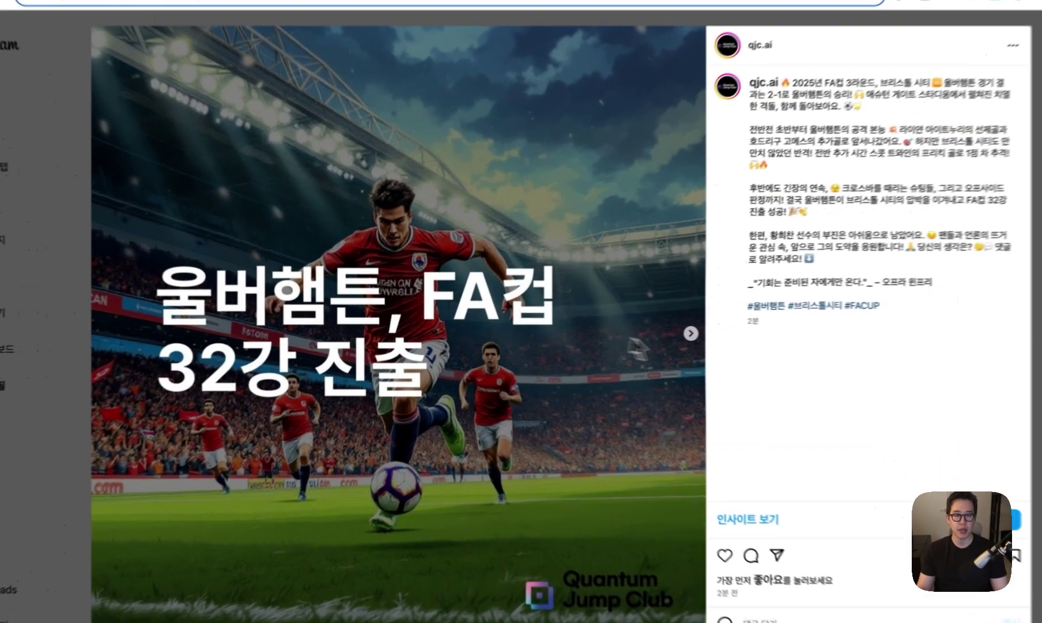
- Review every card-news slide of the post once more, from the cover to the teamwork slide and back
{"action": "left_click", "coordinate": [620, 333]}
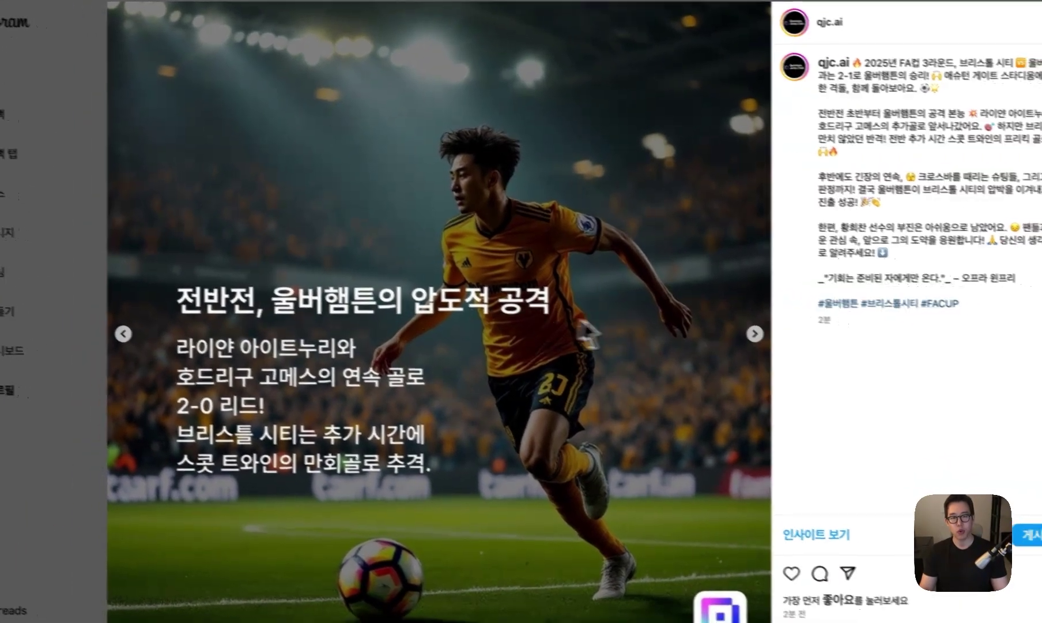
{"action": "left_click", "coordinate": [768, 337]}
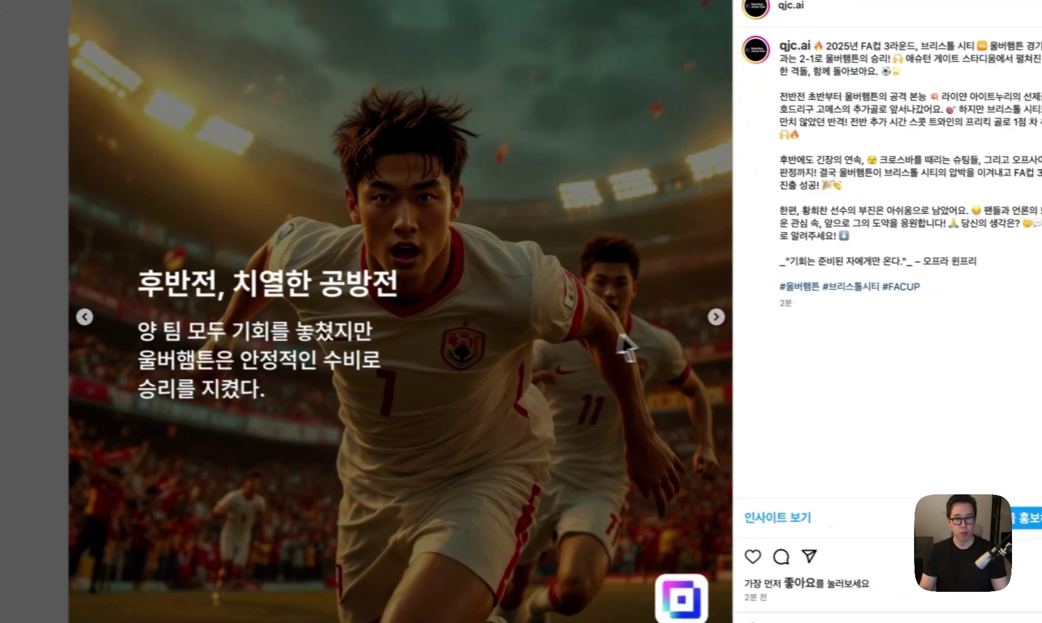
{"action": "left_click", "coordinate": [740, 324]}
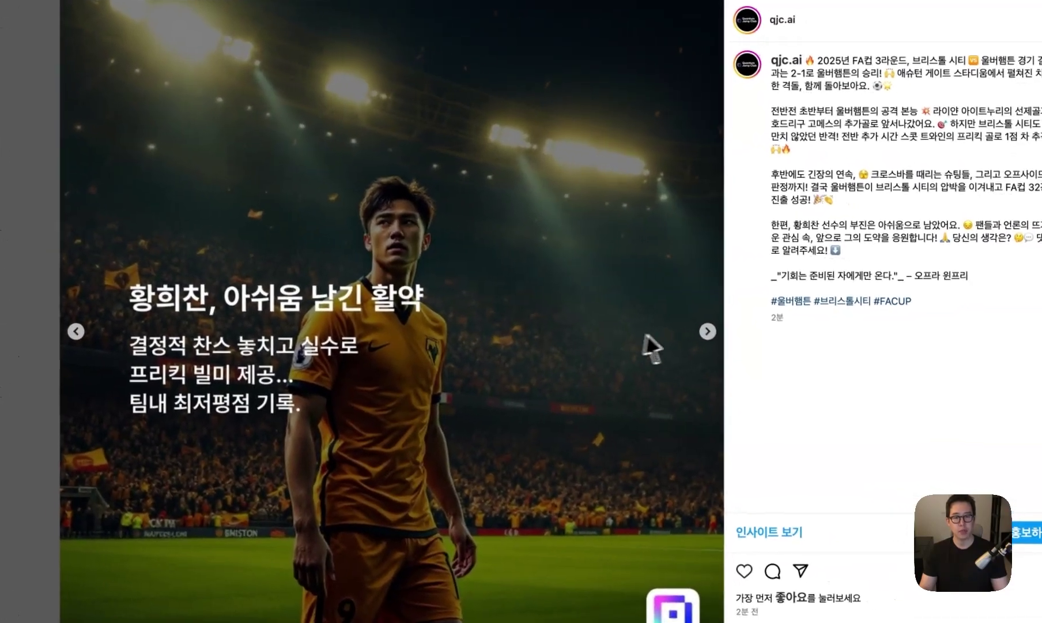
{"action": "left_click", "coordinate": [713, 320]}
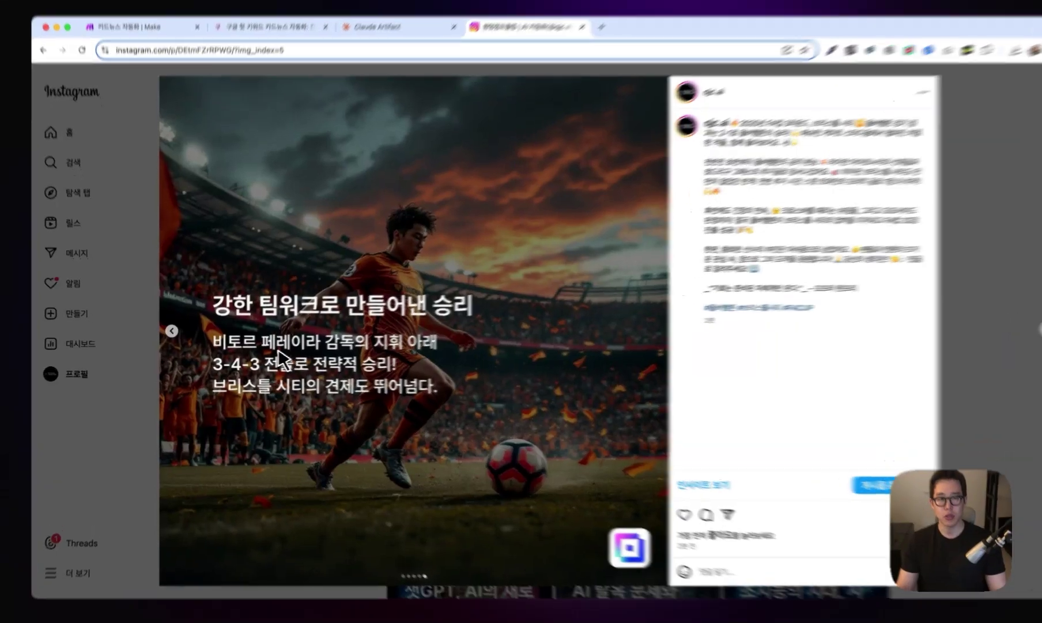
{"action": "left_click", "coordinate": [170, 334]}
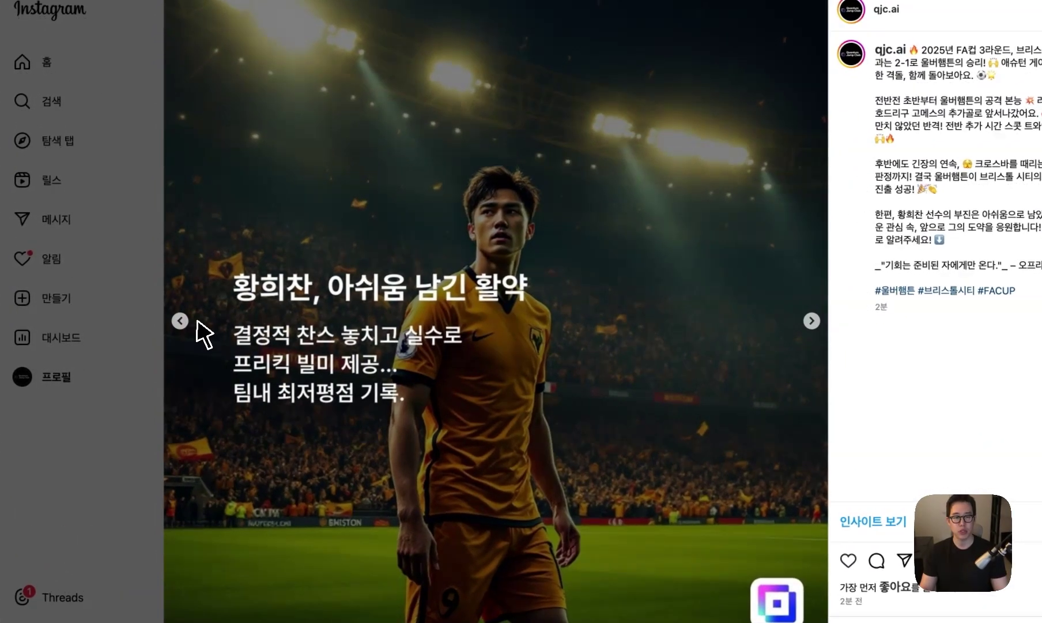
{"action": "left_click", "coordinate": [180, 323]}
{"action": "left_click", "coordinate": [180, 321]}
{"action": "left_click", "coordinate": [181, 326]}
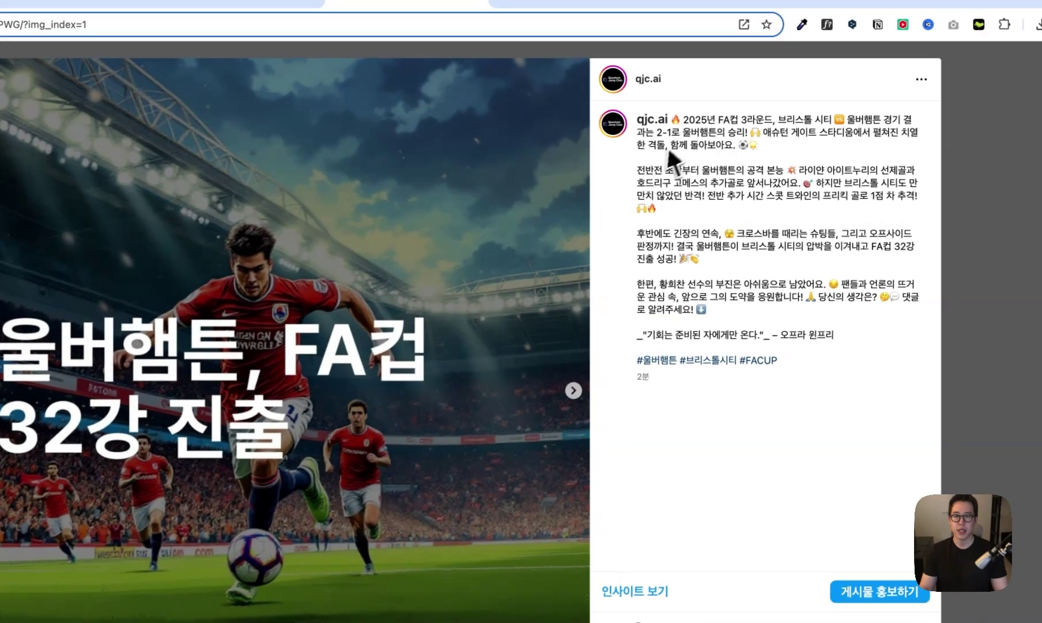
- Highlight the post's caption text from the hashtags upward and look through the remaining carousel slides
{"action": "left_click_drag", "start_coordinate": [668, 155], "coordinate": [806, 363]}
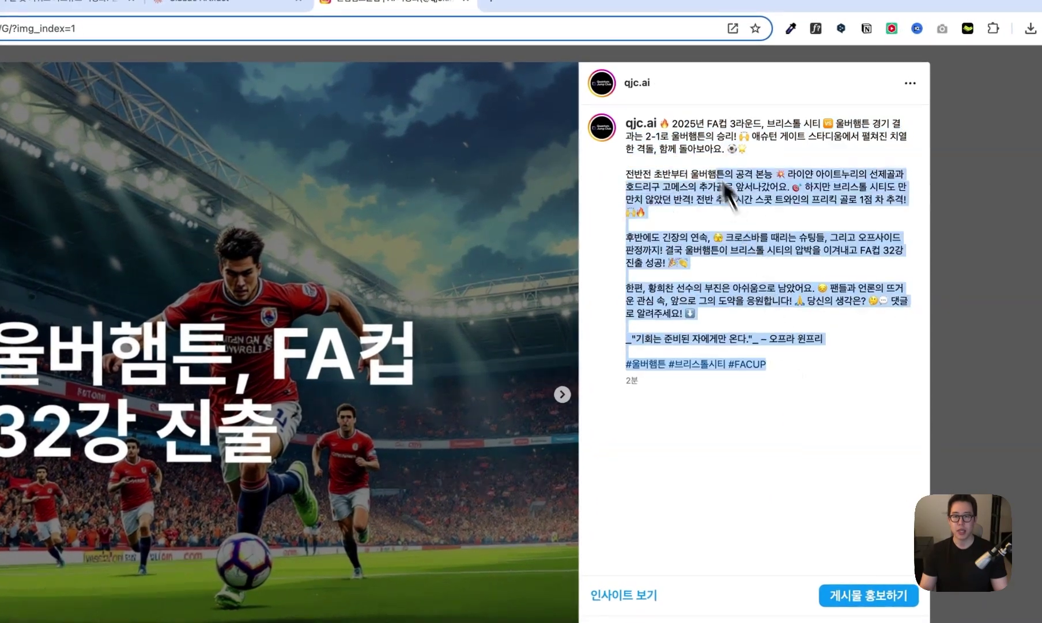
{"action": "left_click_drag", "start_coordinate": [724, 183], "coordinate": [705, 138]}
{"action": "left_click", "coordinate": [562, 394]}
{"action": "left_click", "coordinate": [562, 394]}
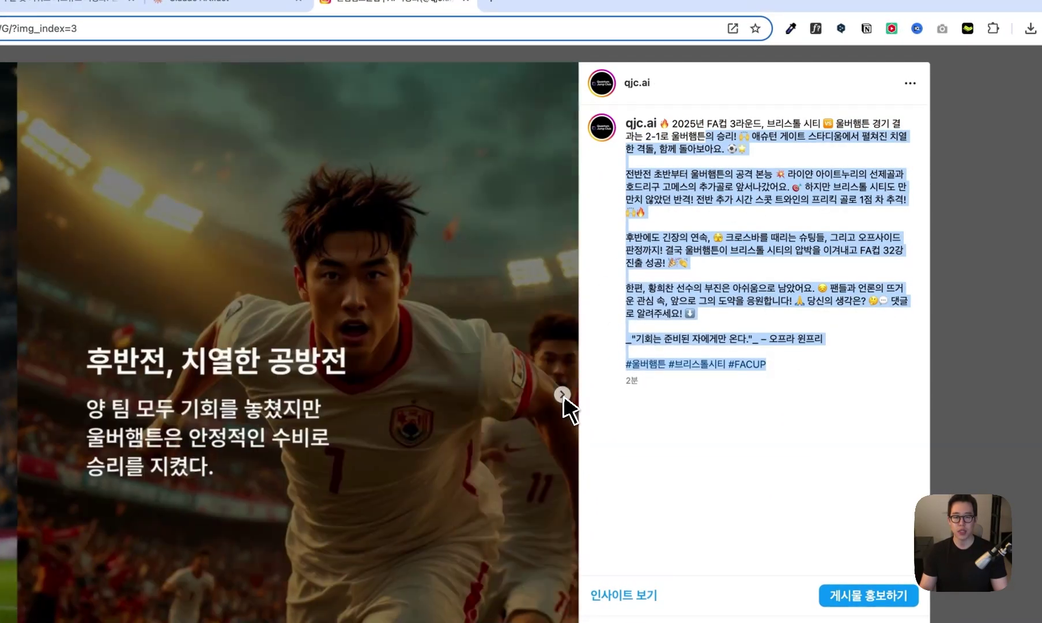
{"action": "left_click", "coordinate": [562, 394]}
{"action": "left_click", "coordinate": [562, 395]}
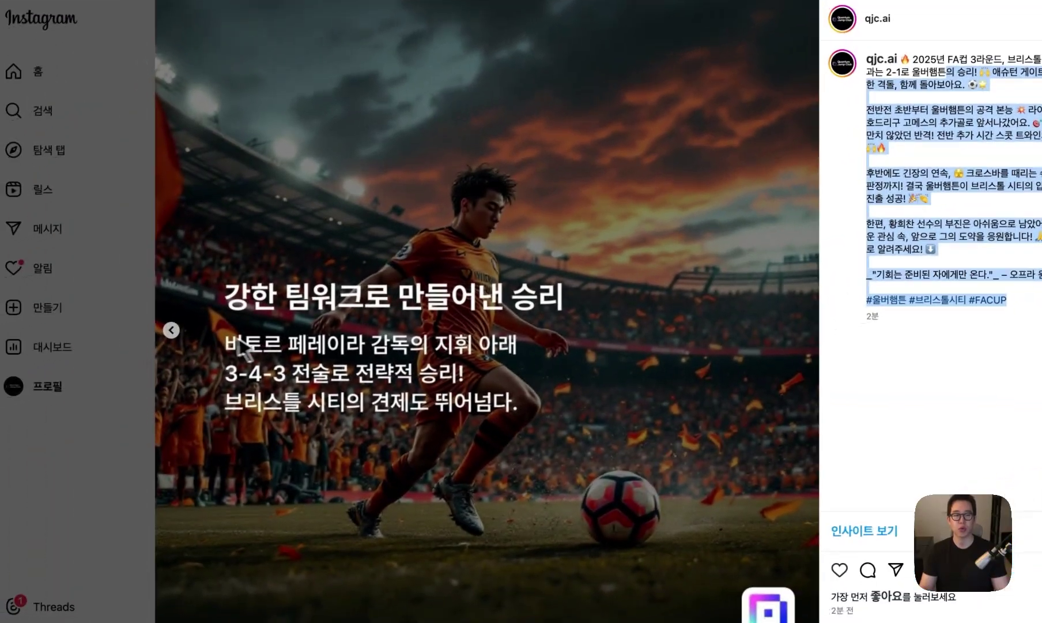
{"action": "left_click", "coordinate": [0, 394]}
{"action": "left_click", "coordinate": [0, 394]}
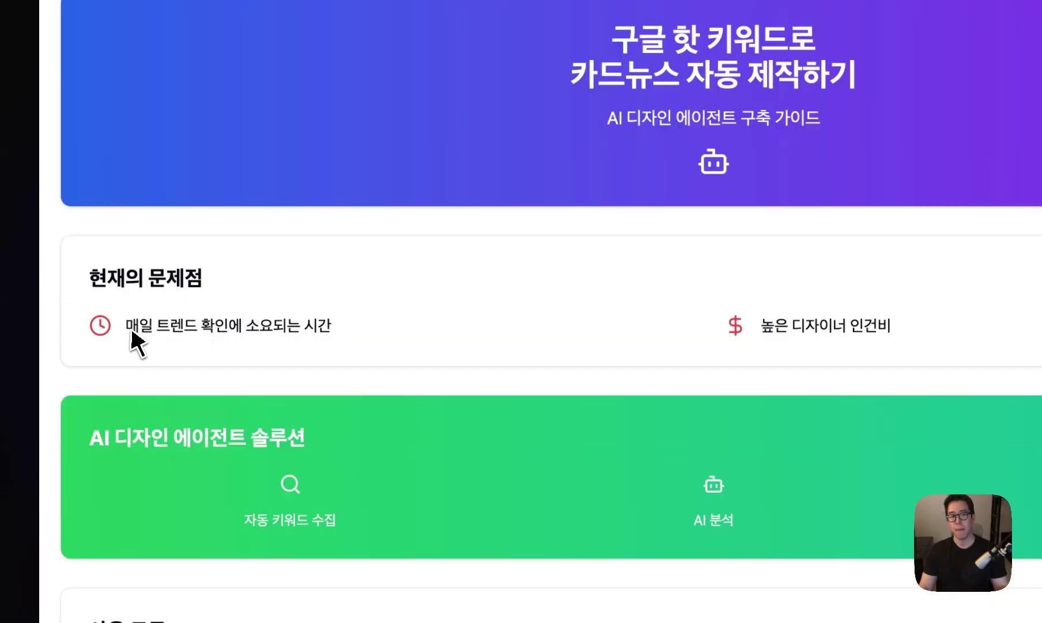
- Read the current problems and the AI design agent solution sections of the card-news guide, highlighting each item
{"action": "left_click_drag", "start_coordinate": [132, 331], "coordinate": [297, 328]}
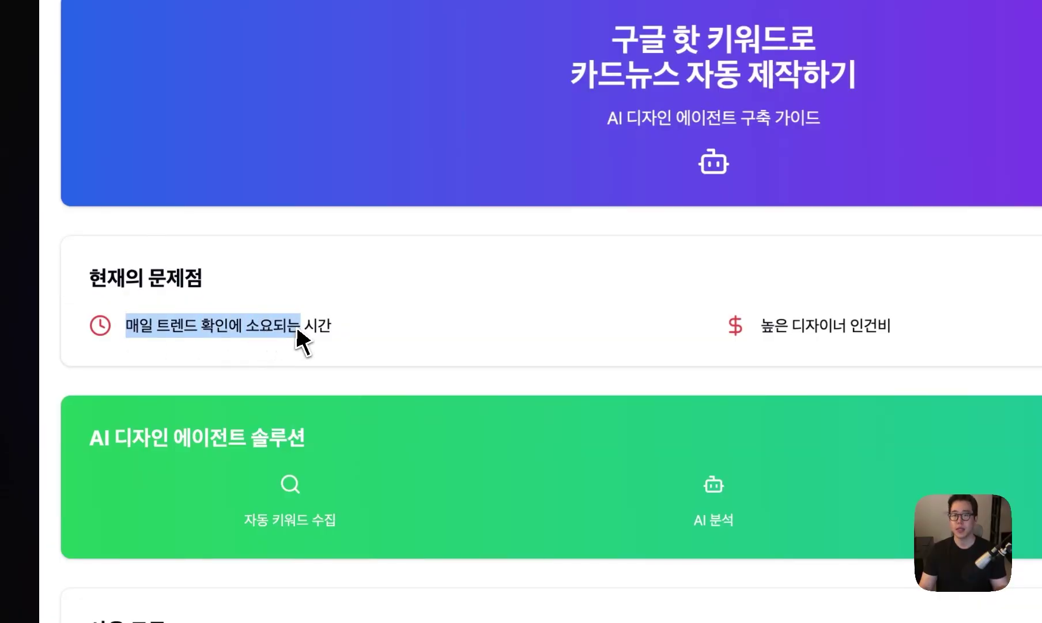
{"action": "left_click_drag", "start_coordinate": [735, 310], "coordinate": [610, 309]}
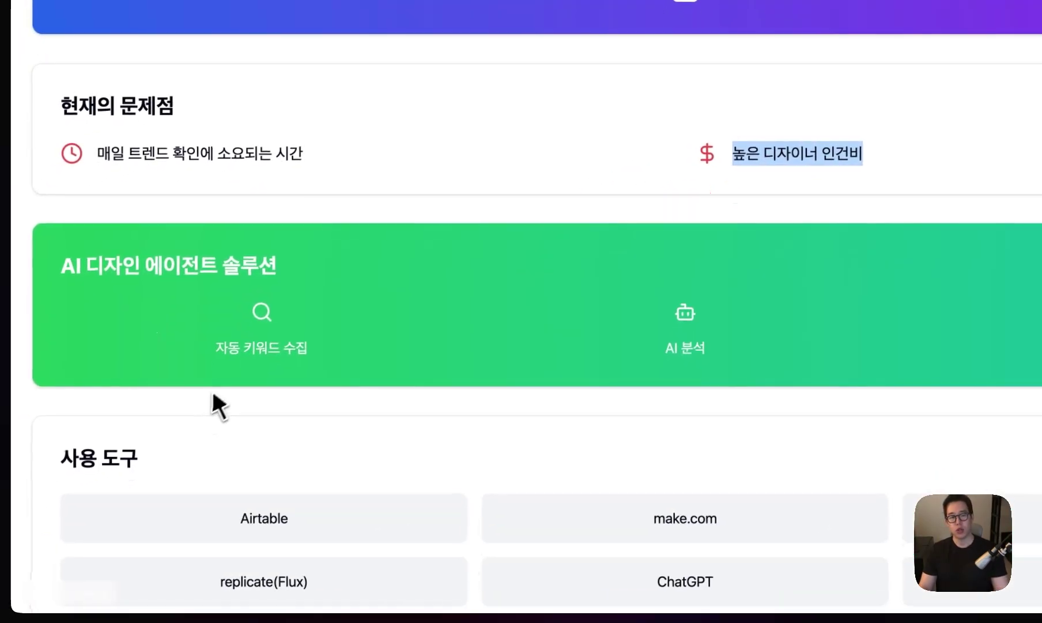
{"action": "left_click_drag", "start_coordinate": [68, 501], "coordinate": [166, 505]}
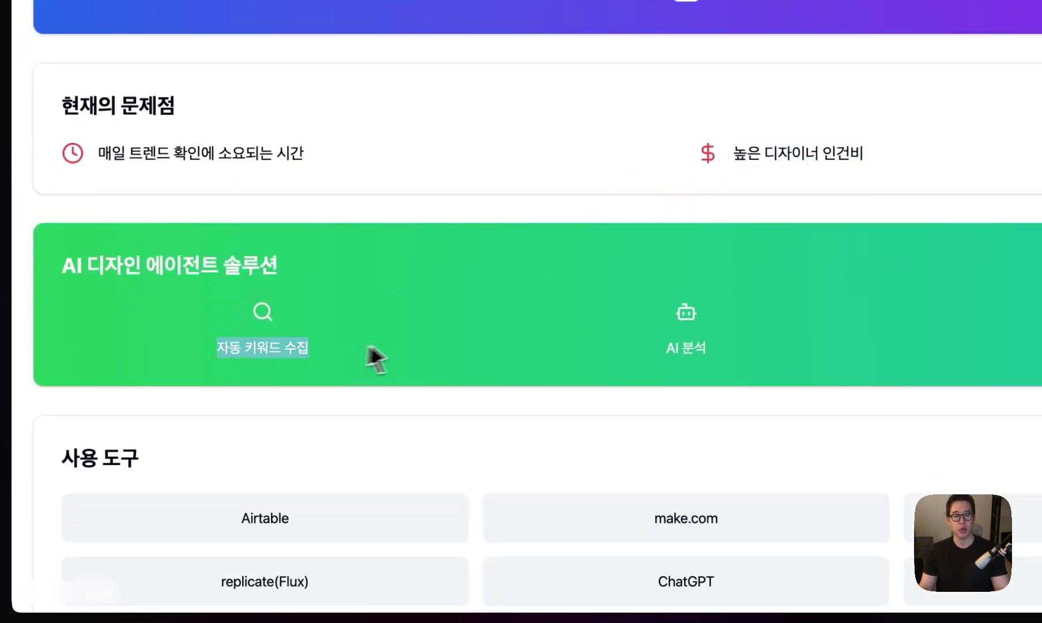
{"action": "left_click_drag", "start_coordinate": [714, 349], "coordinate": [668, 349]}
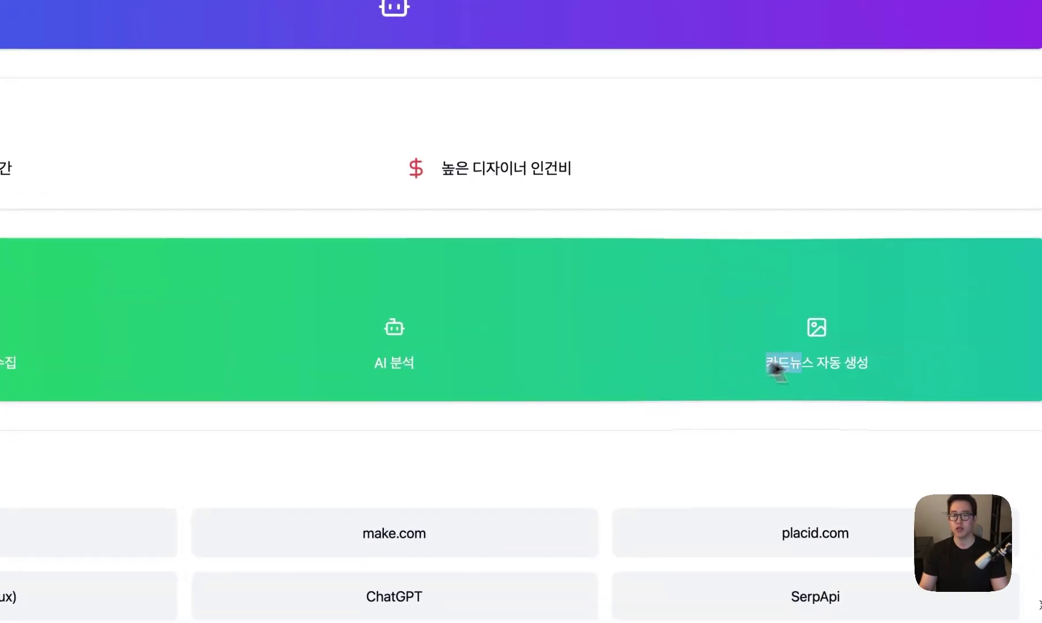
{"action": "left_click_drag", "start_coordinate": [763, 366], "coordinate": [894, 375]}
{"action": "left_click", "coordinate": [870, 375]}
{"action": "scroll", "coordinate": [812, 332], "scroll_direction": "down", "scroll_amount": 5}
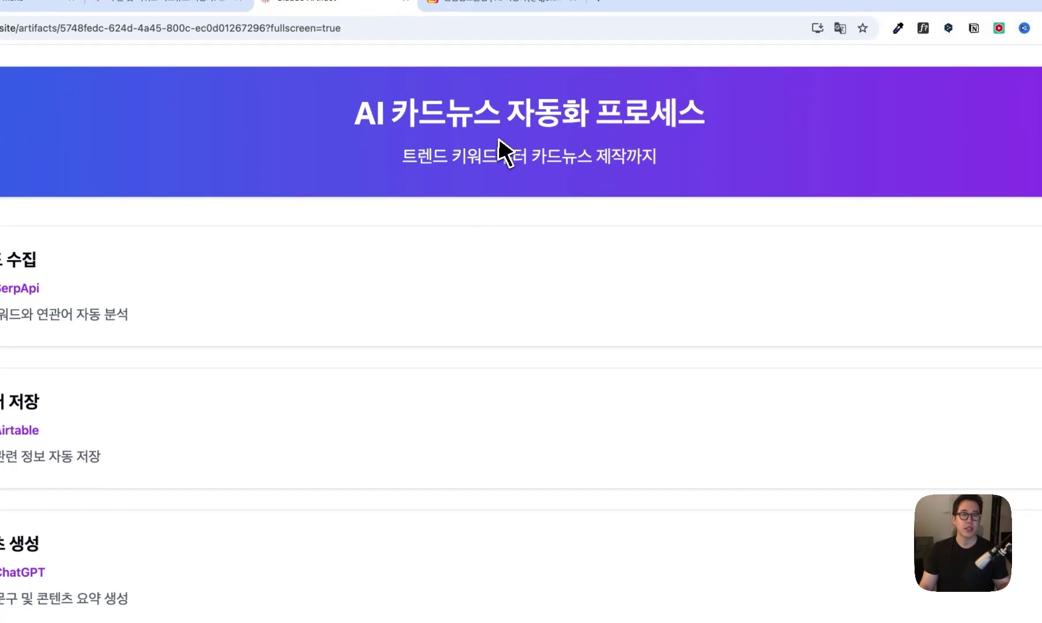
- Read the AI card-news automation process page from keyword collection to card-news production and the tools used
{"action": "scroll", "coordinate": [506, 151], "scroll_direction": "down", "scroll_amount": 2}
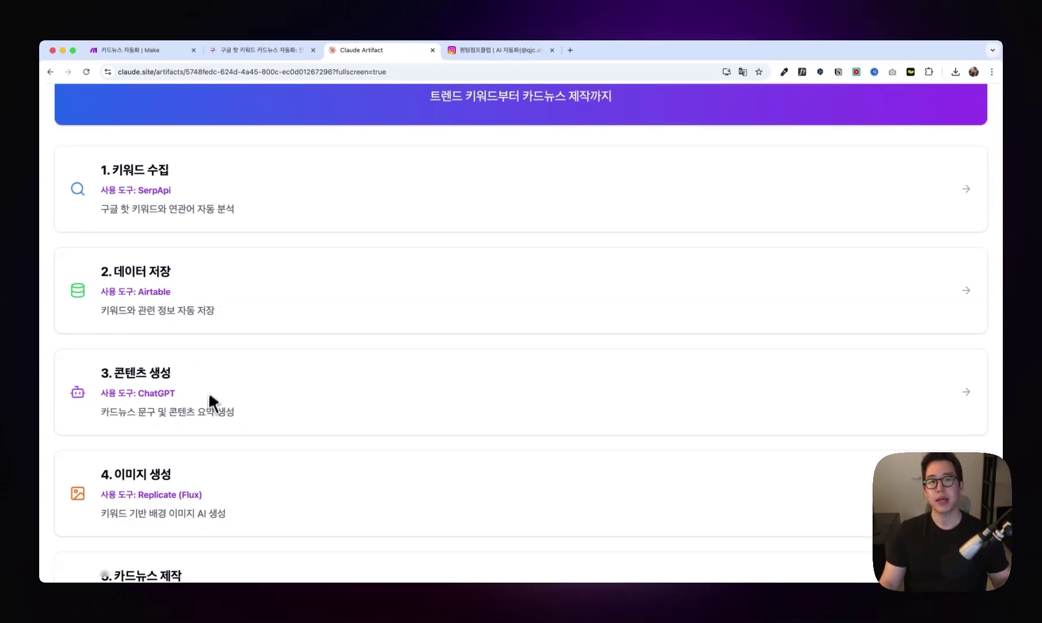
{"action": "scroll", "coordinate": [185, 444], "scroll_direction": "down", "scroll_amount": 1}
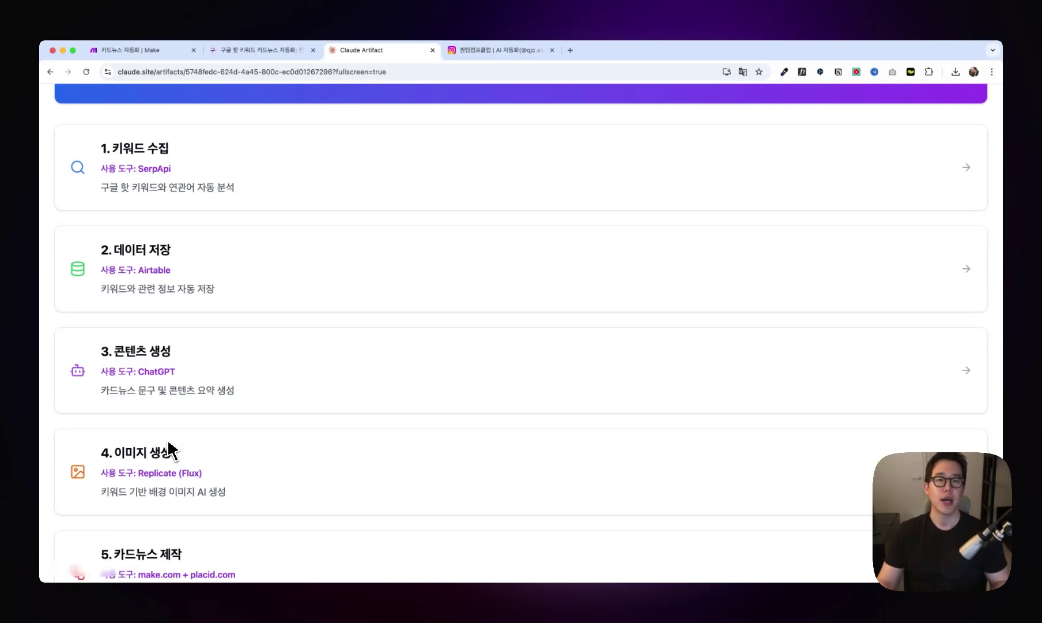
{"action": "scroll", "coordinate": [173, 455], "scroll_direction": "down", "scroll_amount": 2}
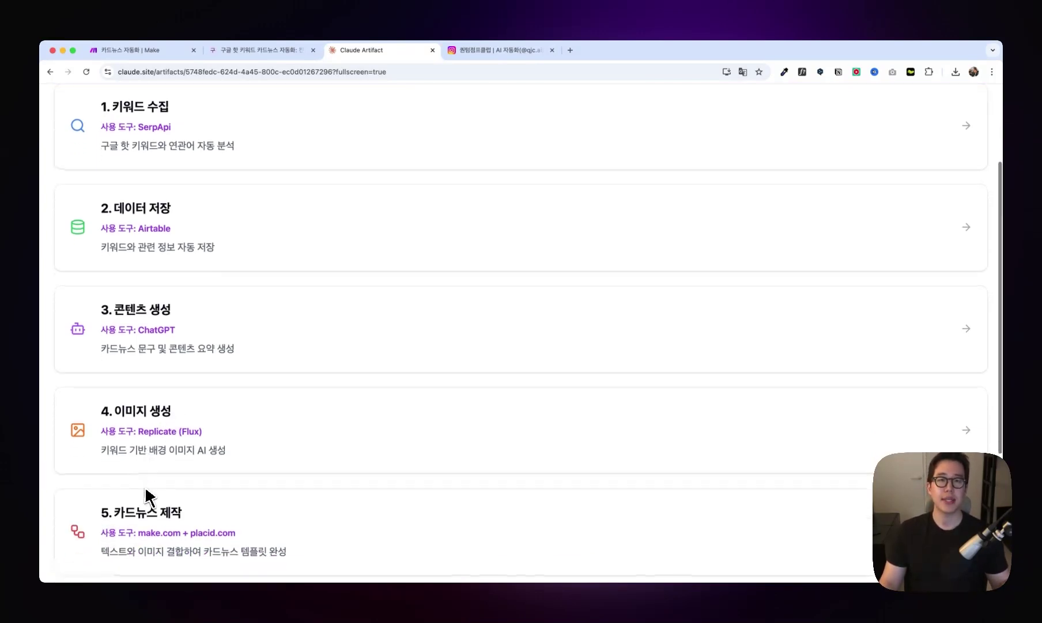
{"action": "scroll", "coordinate": [147, 496], "scroll_direction": "down", "scroll_amount": 2}
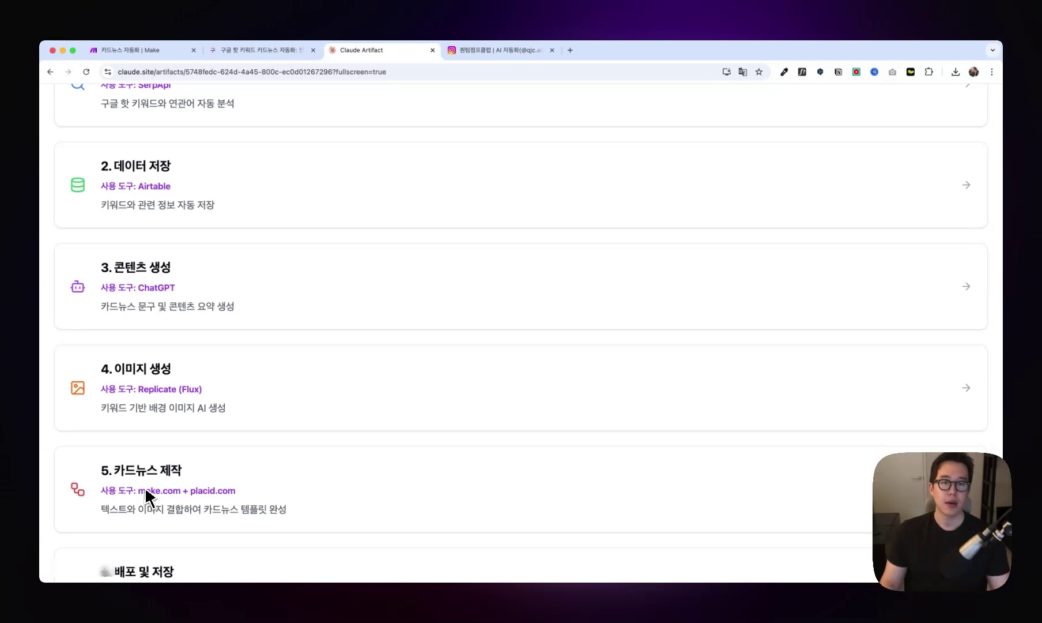
{"action": "scroll", "coordinate": [147, 496], "scroll_direction": "down", "scroll_amount": 3}
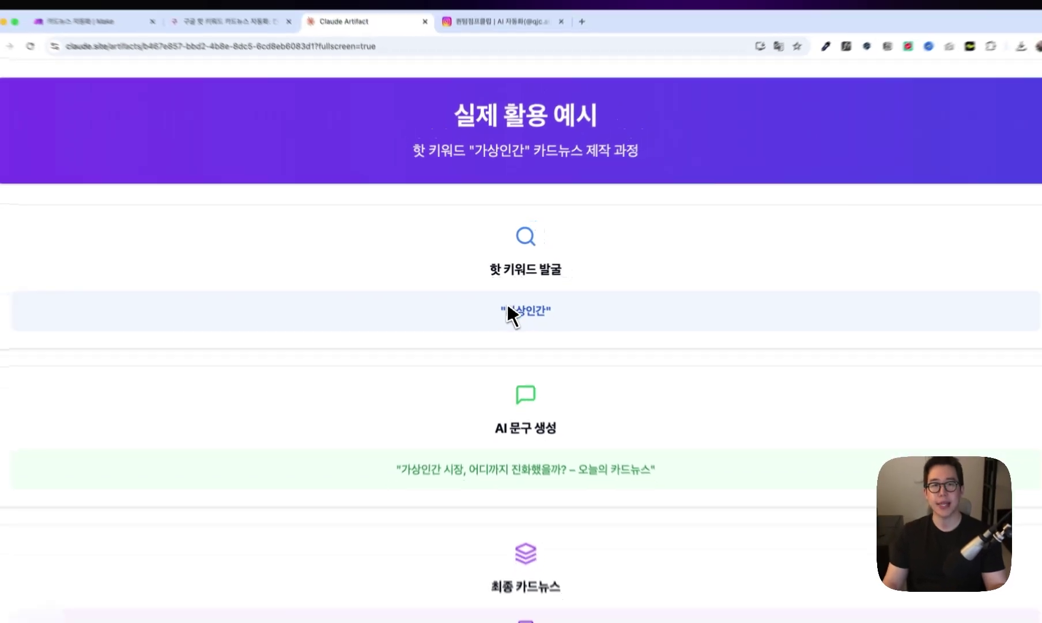
- Read the practical example page for the hot keyword "가상인간", from keyword discovery to the final card news
{"action": "scroll", "coordinate": [507, 323], "scroll_direction": "down", "scroll_amount": 1}
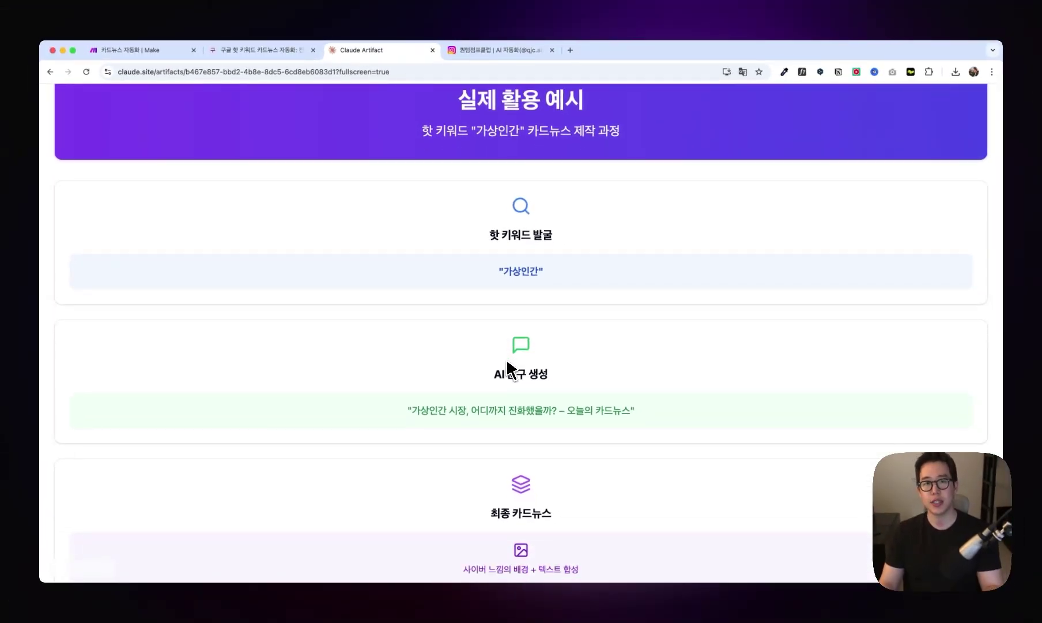
{"action": "scroll", "coordinate": [507, 362], "scroll_direction": "down", "scroll_amount": 2}
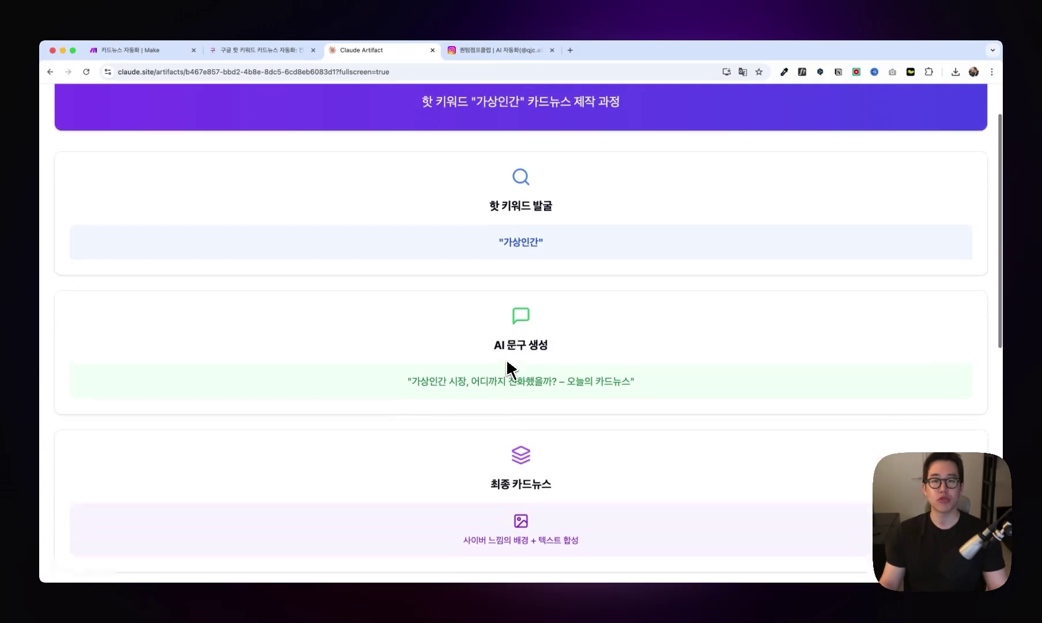
{"action": "scroll", "coordinate": [508, 362], "scroll_direction": "down", "scroll_amount": 1}
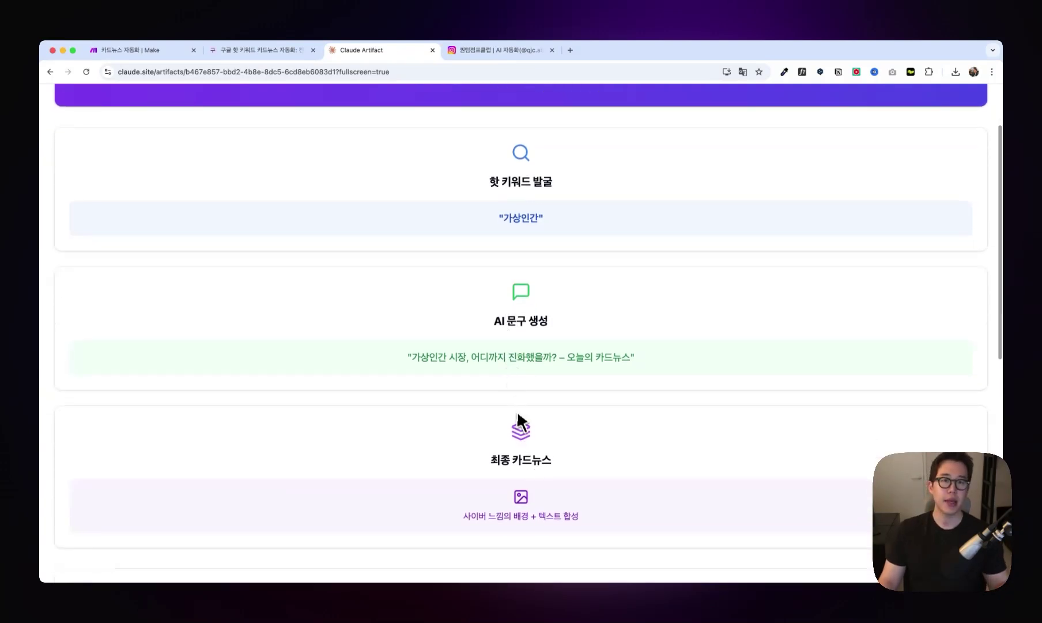
{"action": "scroll", "coordinate": [522, 436], "scroll_direction": "down", "scroll_amount": 3}
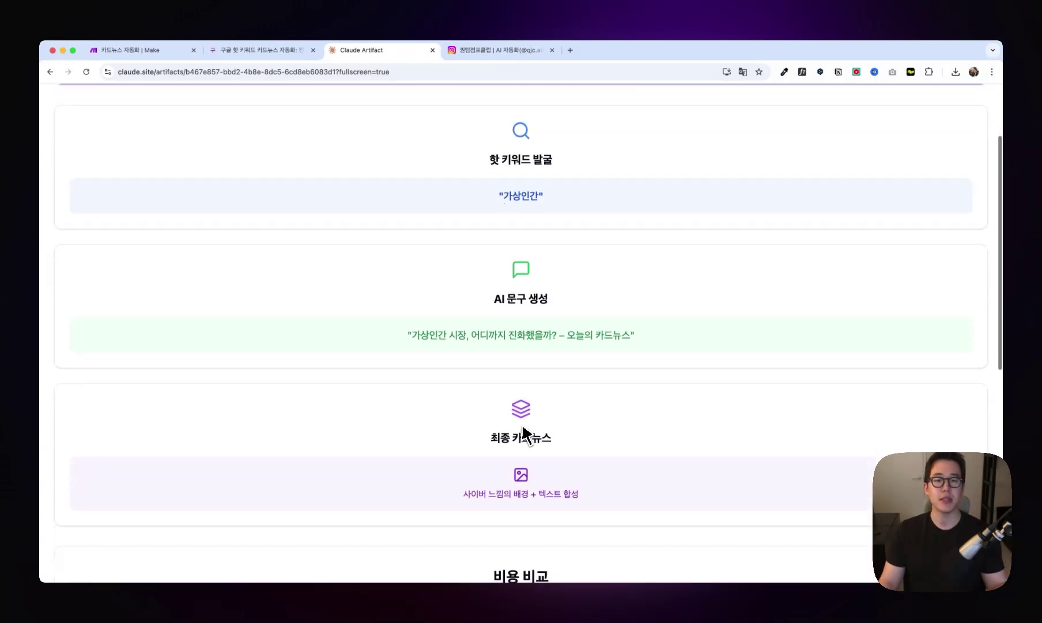
{"action": "scroll", "coordinate": [526, 436], "scroll_direction": "down", "scroll_amount": 3}
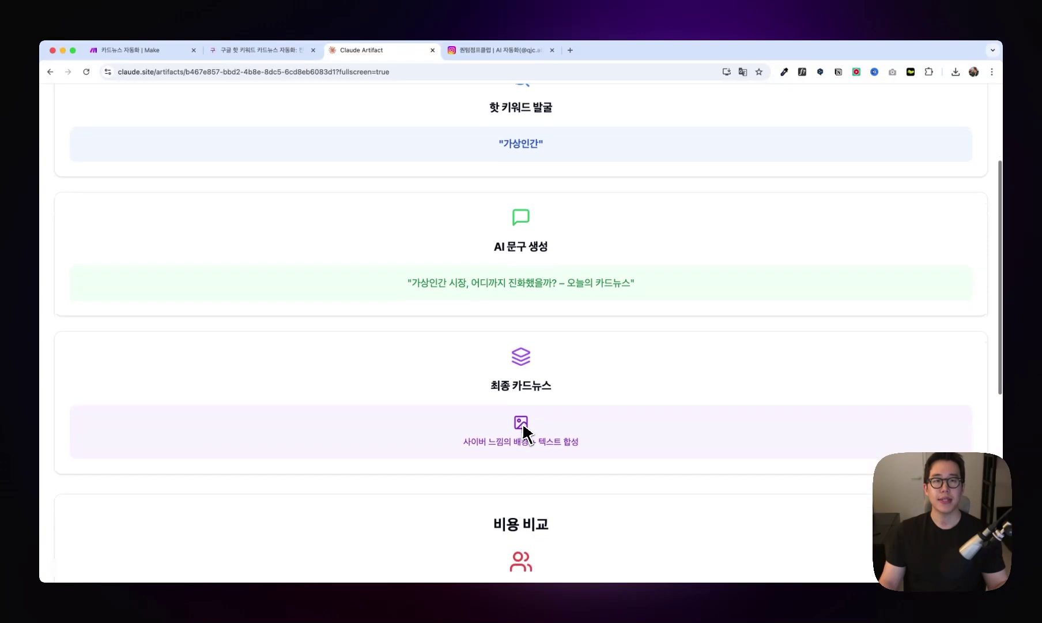
{"action": "scroll", "coordinate": [526, 435], "scroll_direction": "down", "scroll_amount": 2}
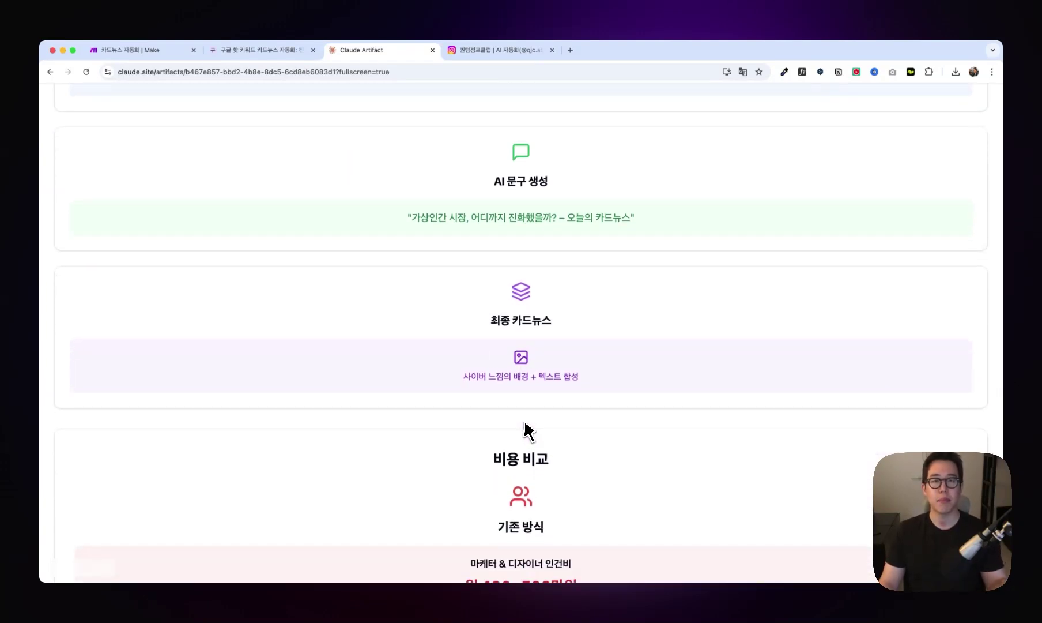
- Examine the cost comparison between the existing method and AI automation, highlighting the monthly costs and the savings statement
{"action": "scroll", "coordinate": [526, 430], "scroll_direction": "down", "scroll_amount": 4}
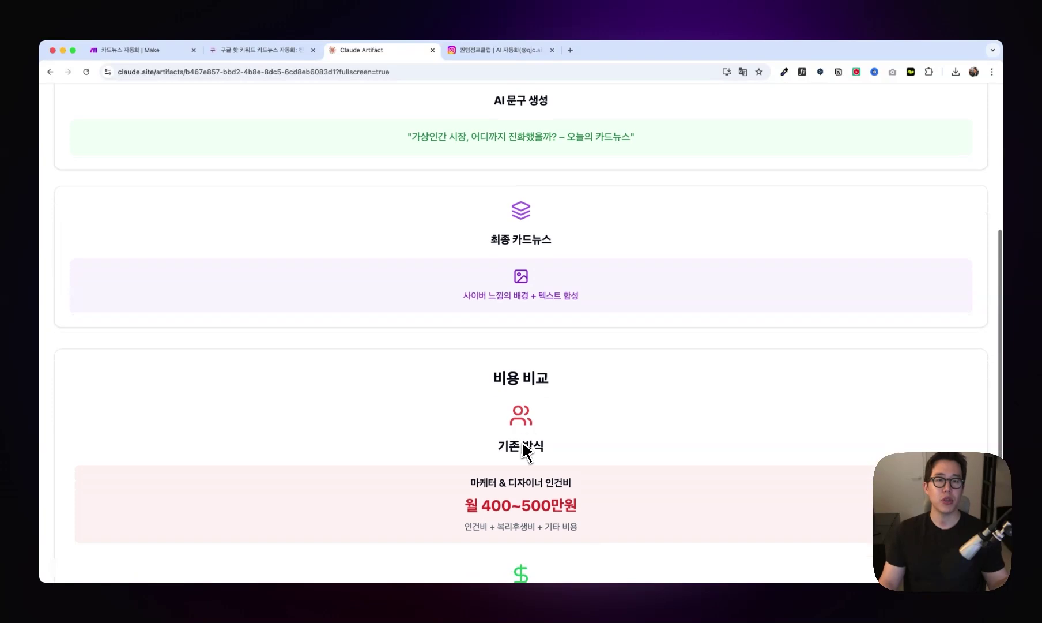
{"action": "scroll", "coordinate": [526, 452], "scroll_direction": "down", "scroll_amount": 3}
{"action": "scroll", "coordinate": [525, 461], "scroll_direction": "down", "scroll_amount": 5}
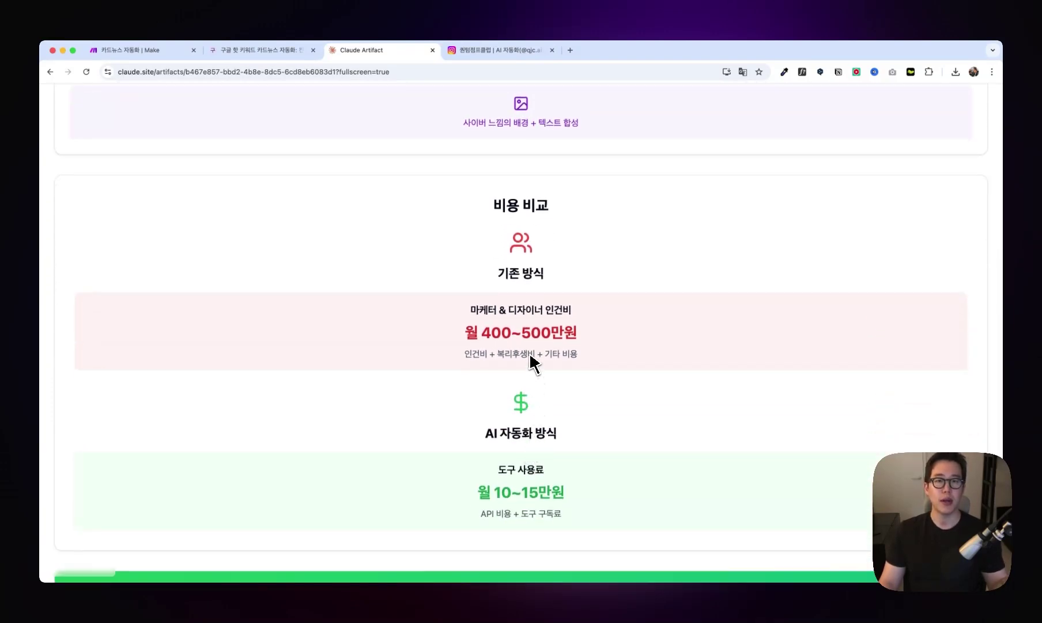
{"action": "scroll", "coordinate": [532, 354], "scroll_direction": "down", "scroll_amount": 4}
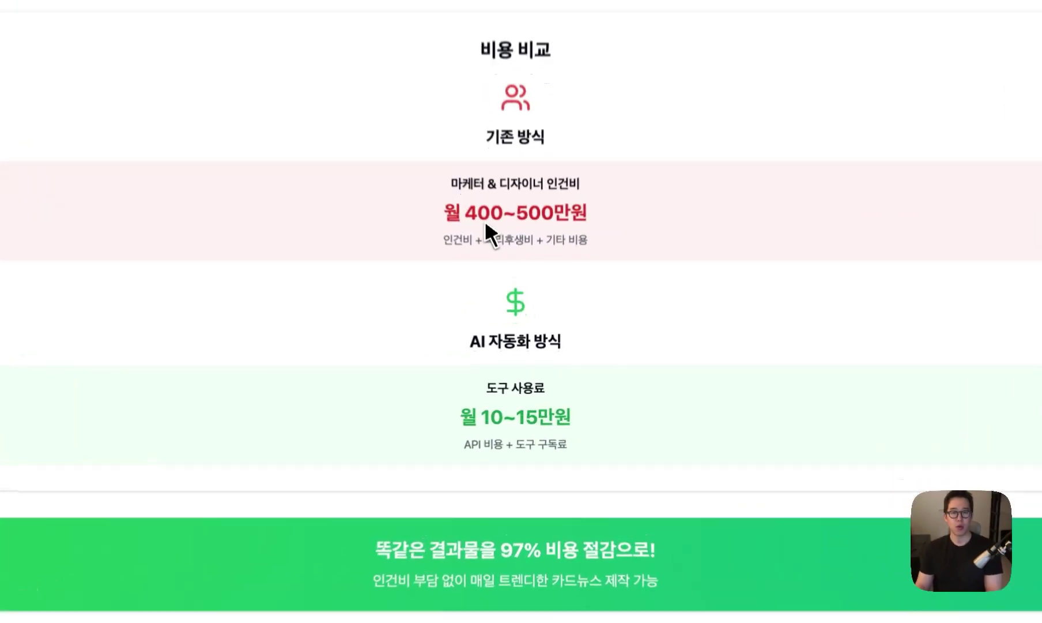
{"action": "left_click_drag", "start_coordinate": [466, 229], "coordinate": [595, 455]}
{"action": "left_click", "coordinate": [595, 455]}
{"action": "left_click_drag", "start_coordinate": [358, 561], "coordinate": [682, 562]}
{"action": "left_click", "coordinate": [698, 570]}
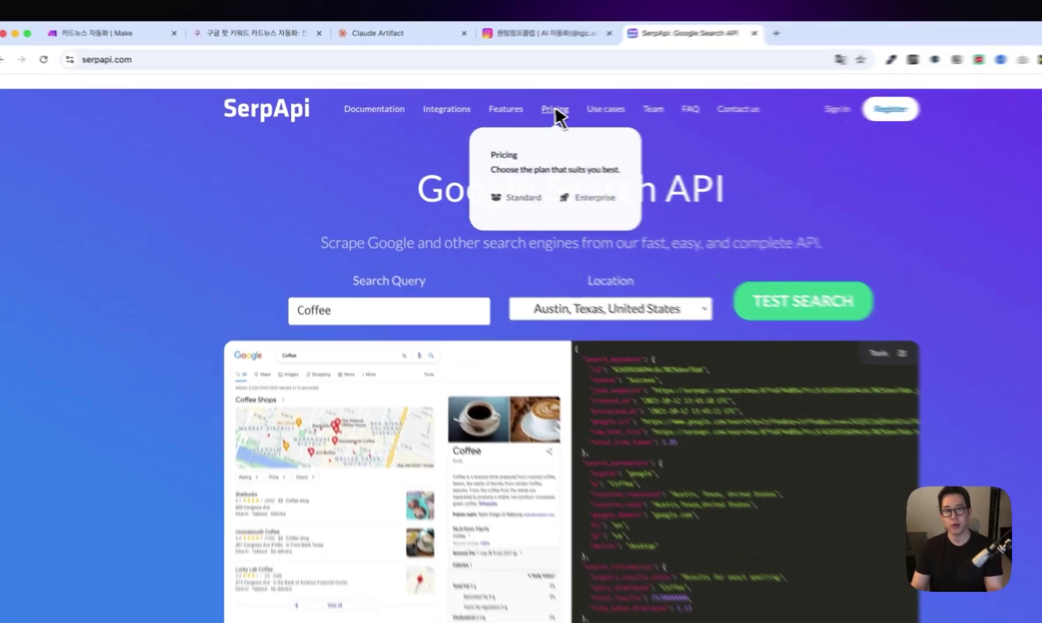
- Open the SerpApi pricing plans and highlight the free plan's monthly search allowance
{"action": "left_click", "coordinate": [509, 113]}
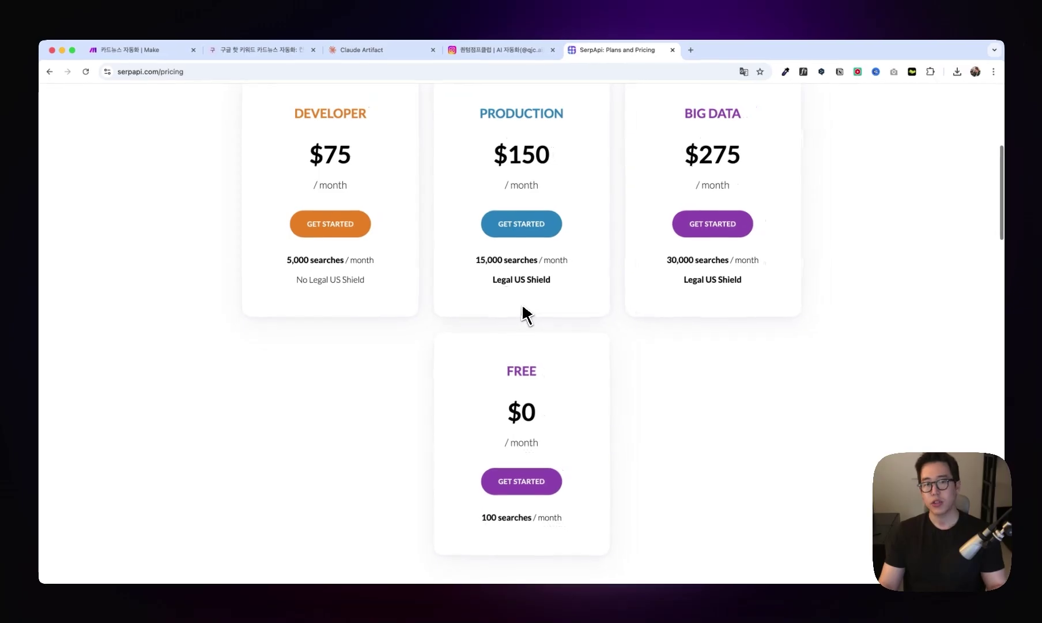
{"action": "scroll", "coordinate": [524, 315], "scroll_direction": "up", "scroll_amount": 1}
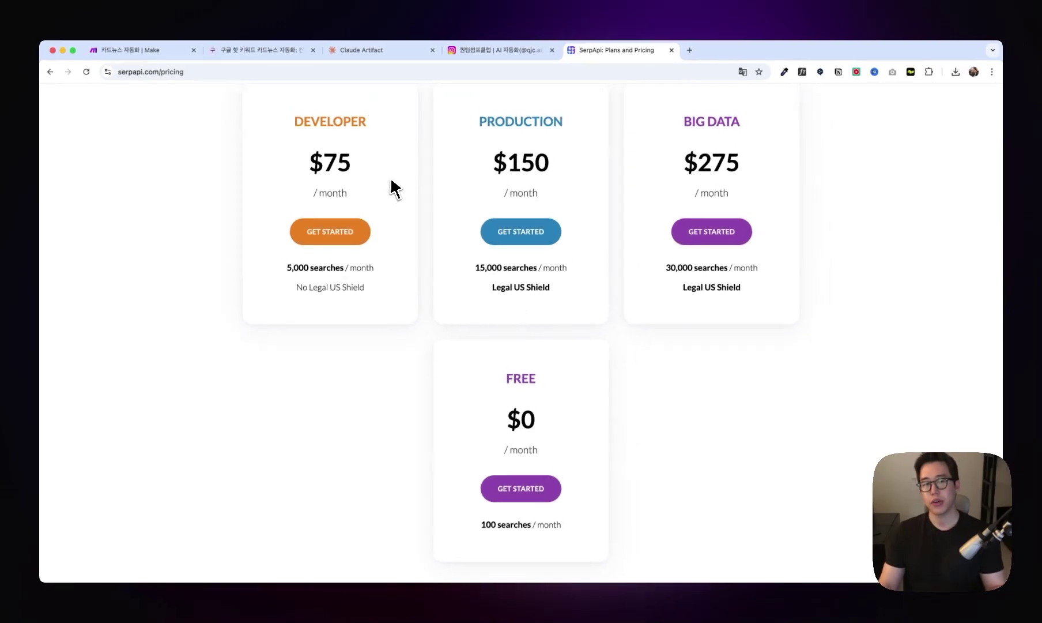
{"action": "left_click_drag", "start_coordinate": [558, 522], "coordinate": [540, 507]}
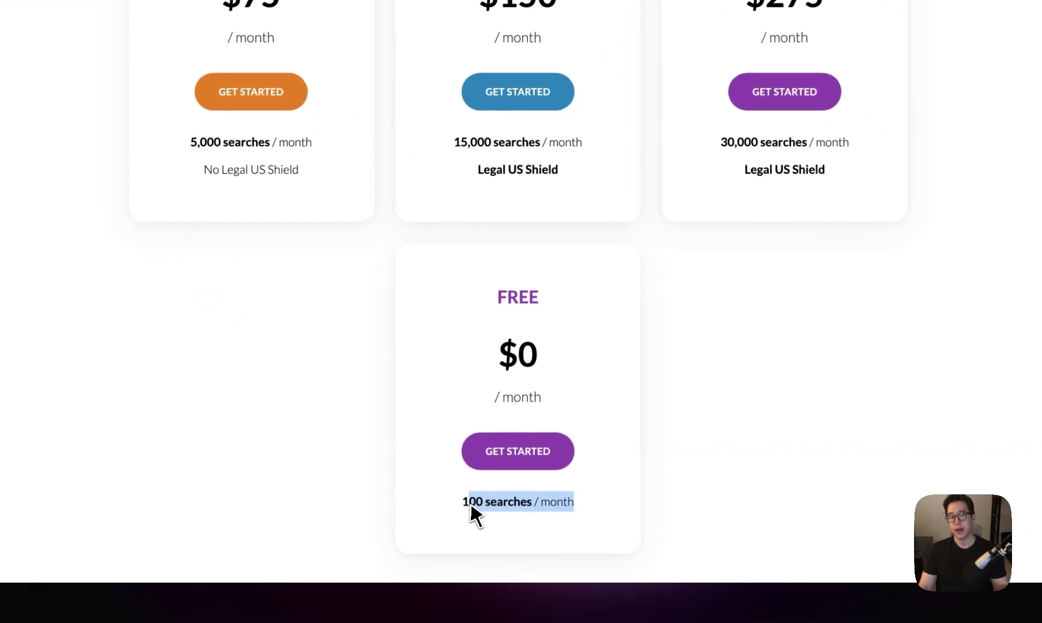
{"action": "left_click", "coordinate": [541, 506]}
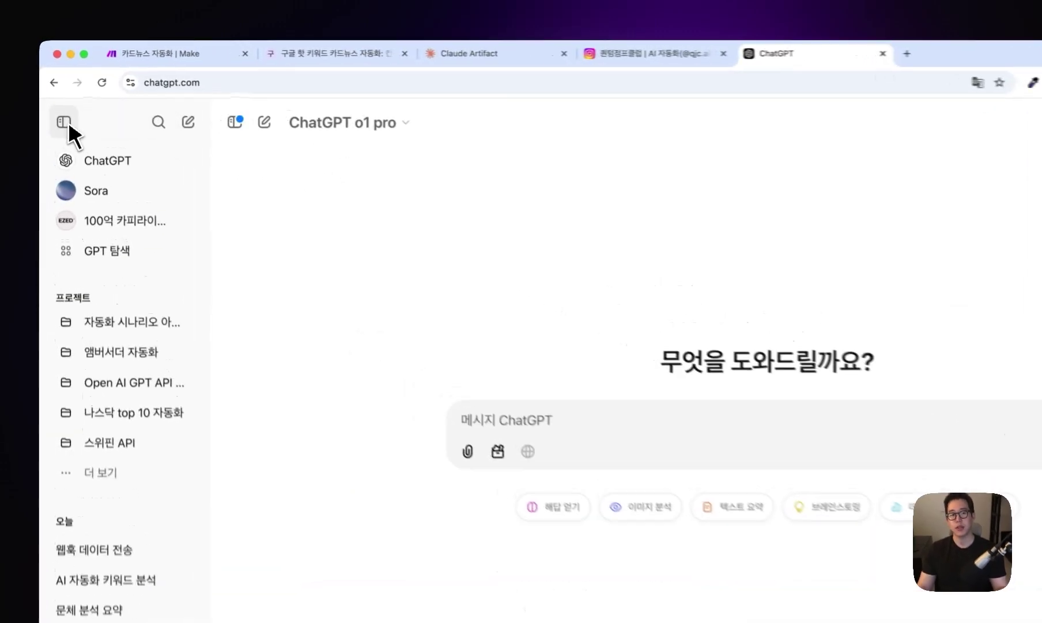
- Look at ChatGPT and the OpenAI platform playground, highlighting the platform's web address
{"action": "left_click", "coordinate": [64, 121]}
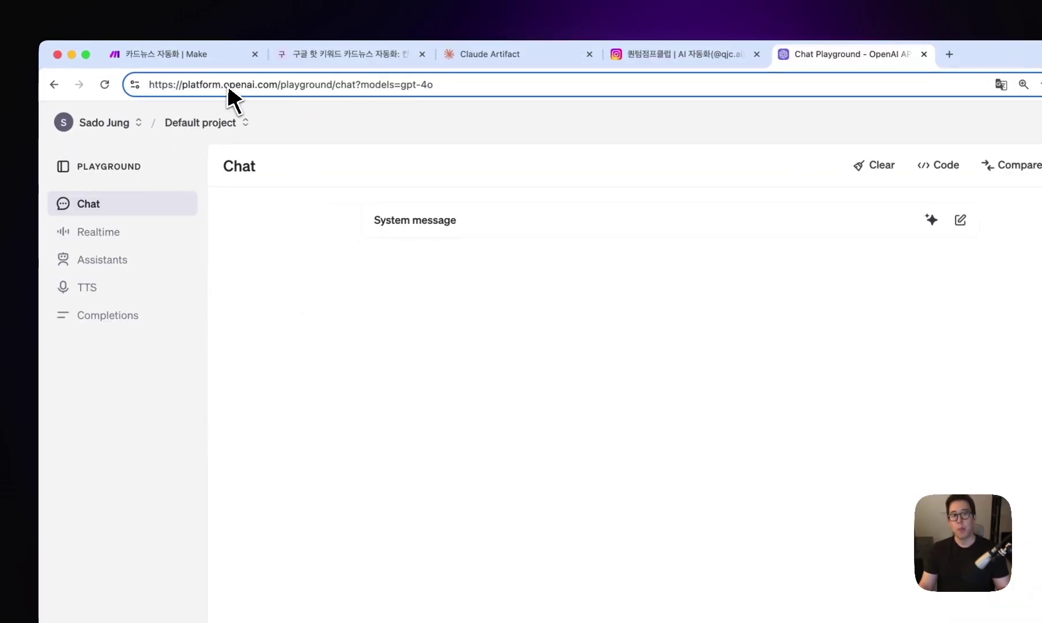
{"action": "left_click_drag", "start_coordinate": [229, 87], "coordinate": [244, 87]}
{"action": "left_click", "coordinate": [263, 86]}
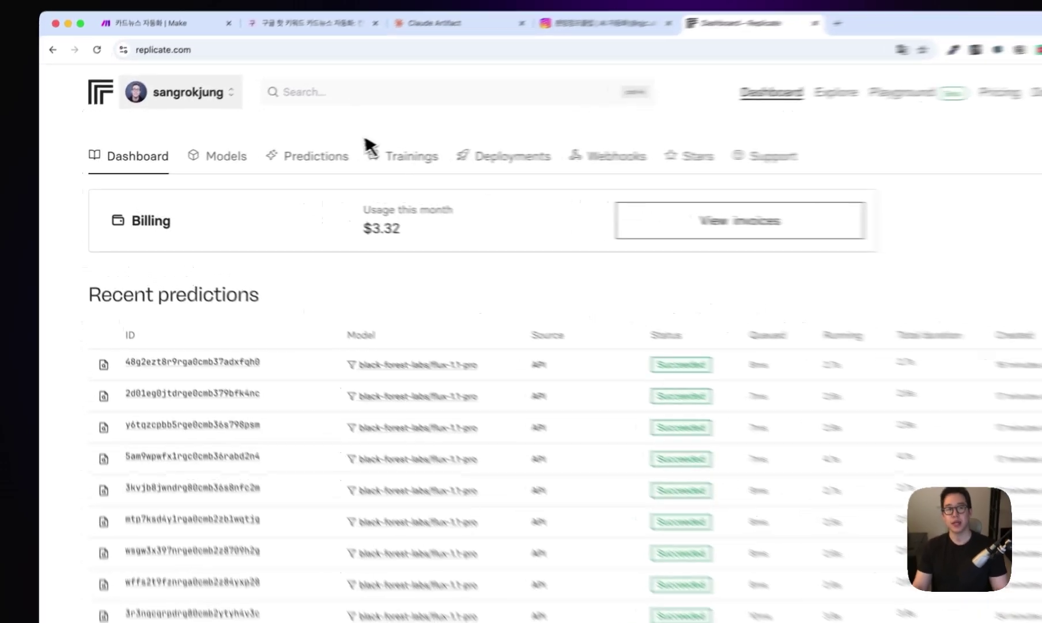
- Review the API tokens and billing pages in the Replicate account settings
{"action": "left_click", "coordinate": [190, 106]}
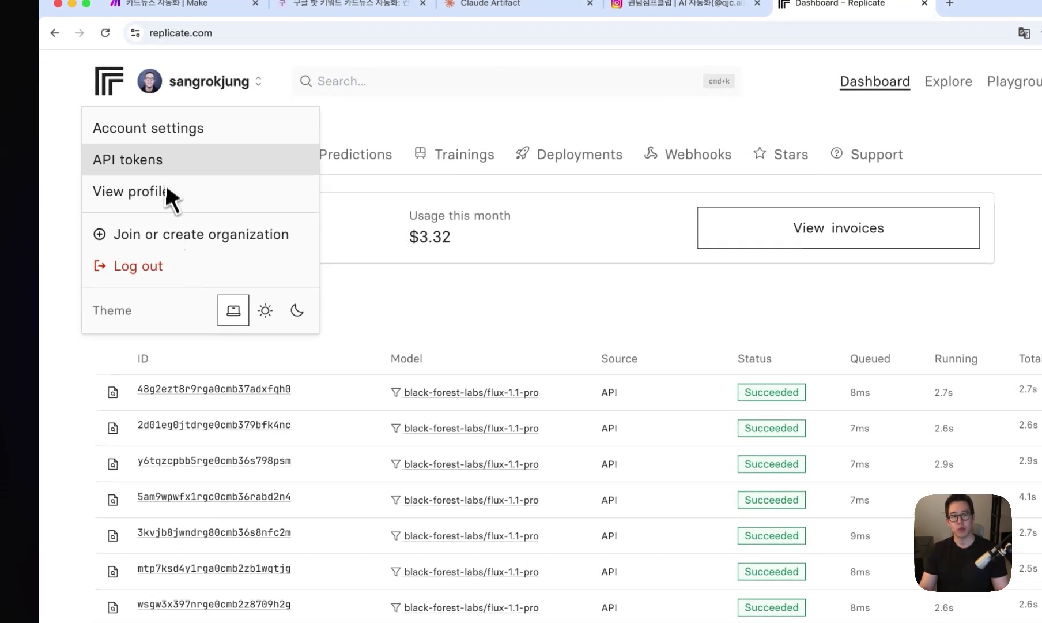
{"action": "left_click", "coordinate": [168, 170]}
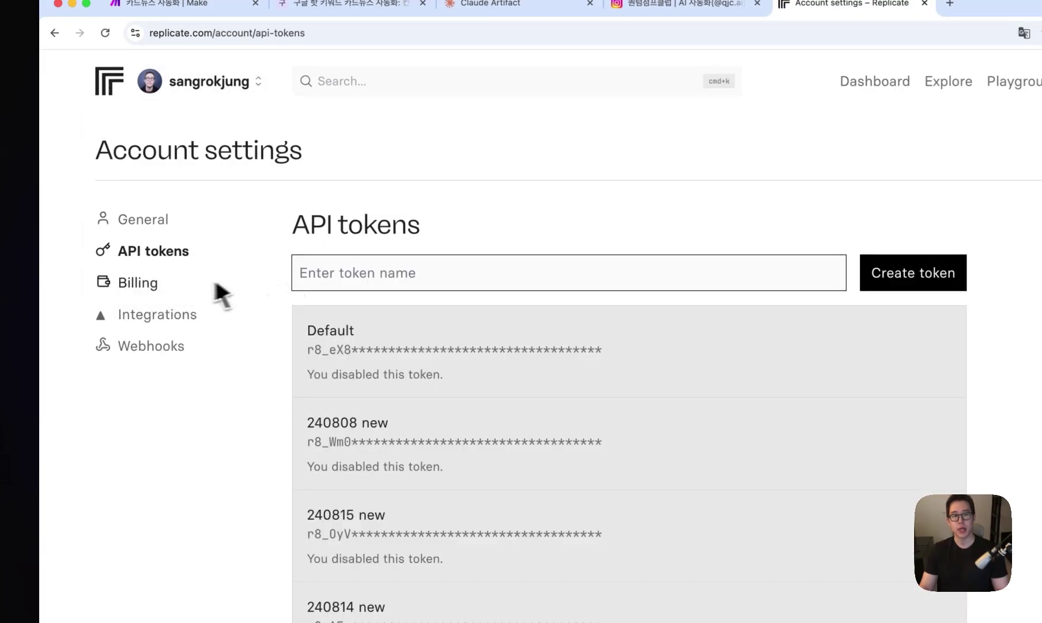
{"action": "left_click", "coordinate": [146, 286]}
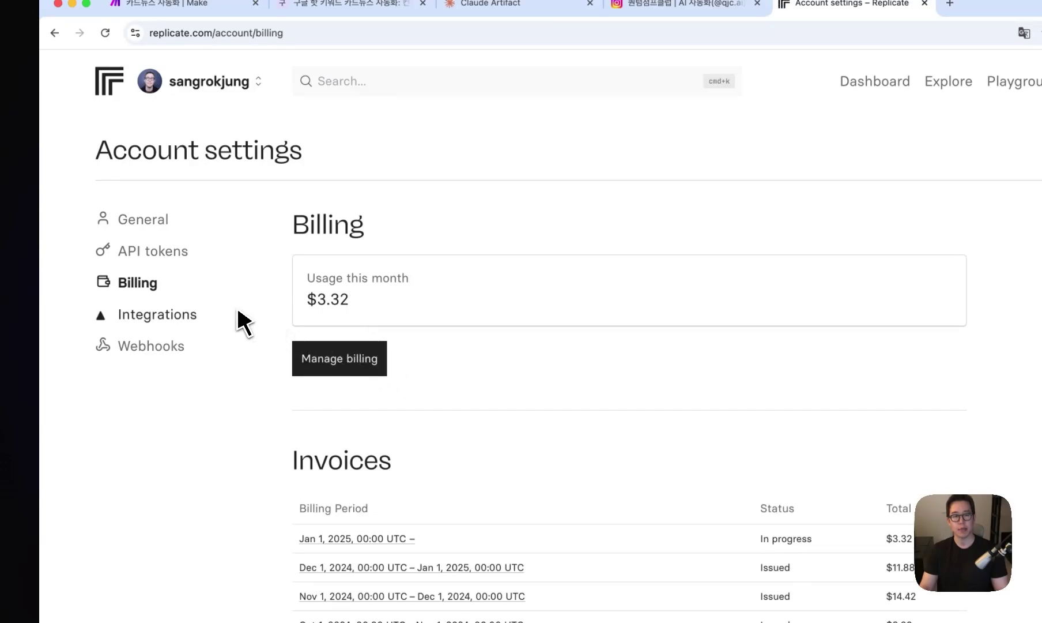
{"action": "left_click", "coordinate": [168, 252]}
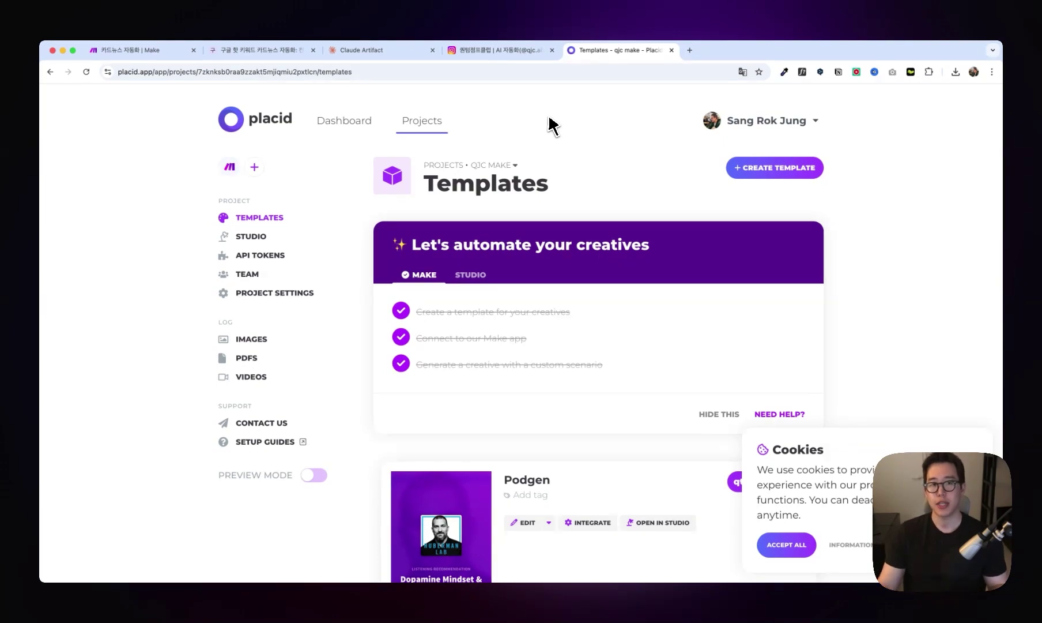
- Switch to the Airtable base and look across the generated images and card-news images in the 컨텐츠+ table
{"action": "left_click", "coordinate": [262, 50]}
{"action": "scroll", "coordinate": [577, 325], "scroll_direction": "left", "scroll_amount": 5}
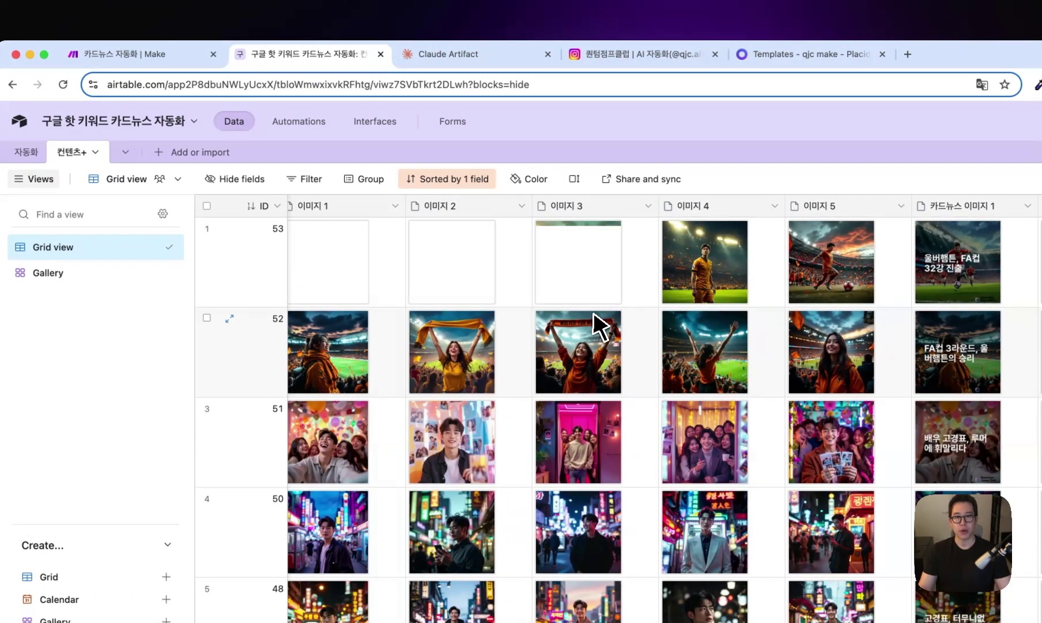
{"action": "scroll", "coordinate": [593, 324], "scroll_direction": "right", "scroll_amount": 5}
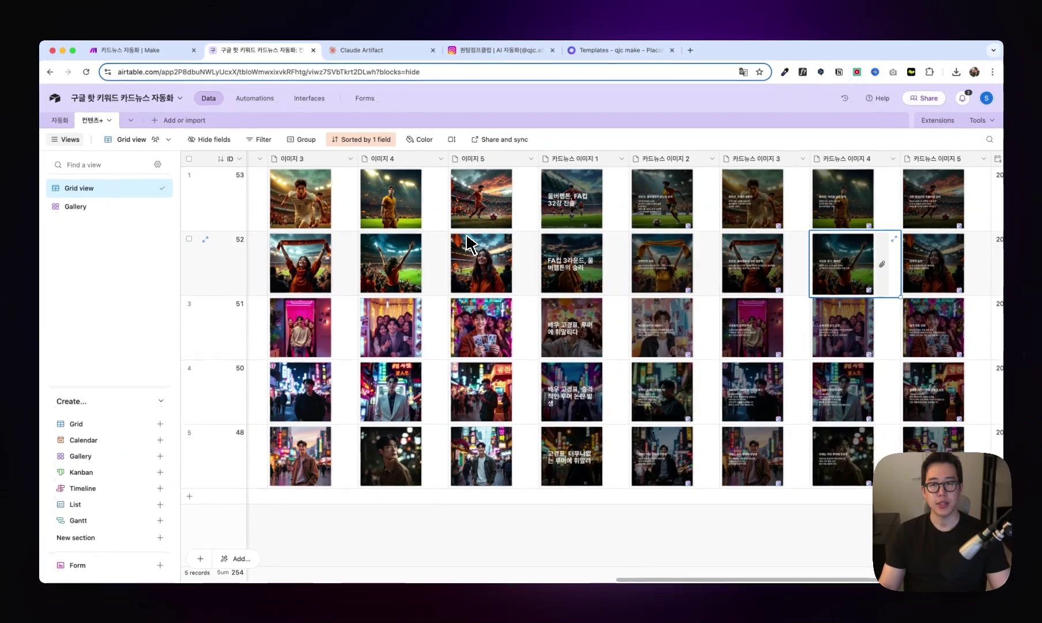
{"action": "scroll", "coordinate": [468, 242], "scroll_direction": "left", "scroll_amount": 5}
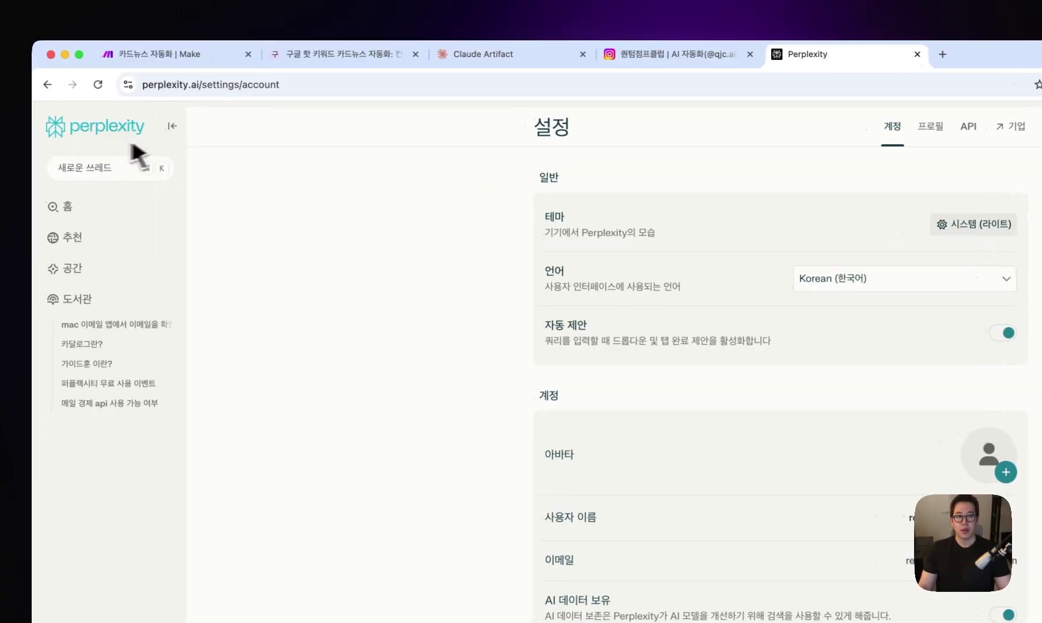
- View the Perplexity home page and open its account settings
{"action": "left_click", "coordinate": [126, 138]}
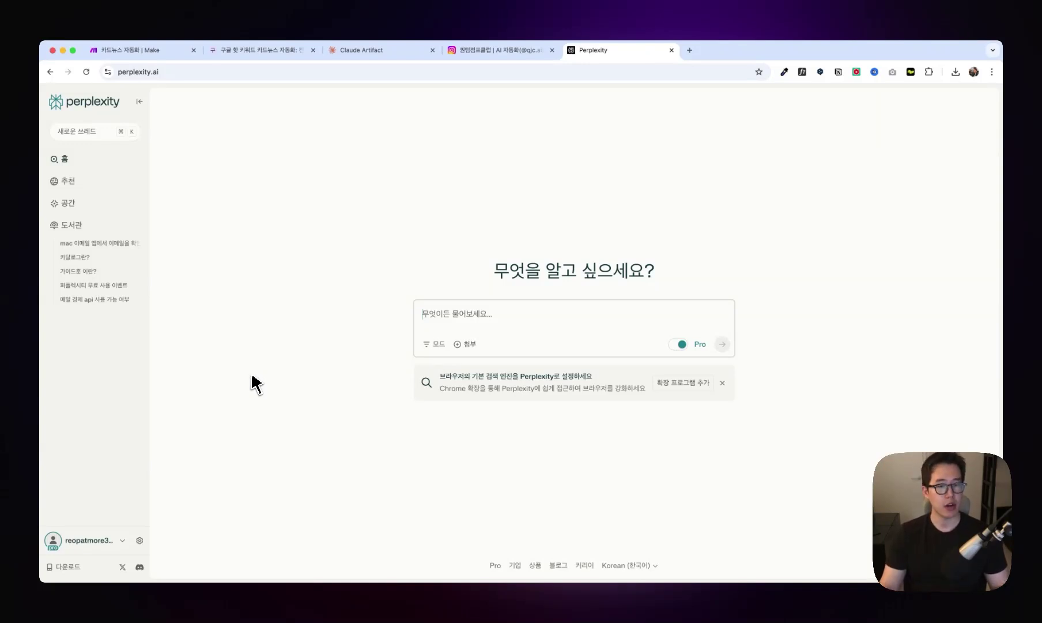
{"action": "left_click", "coordinate": [139, 540]}
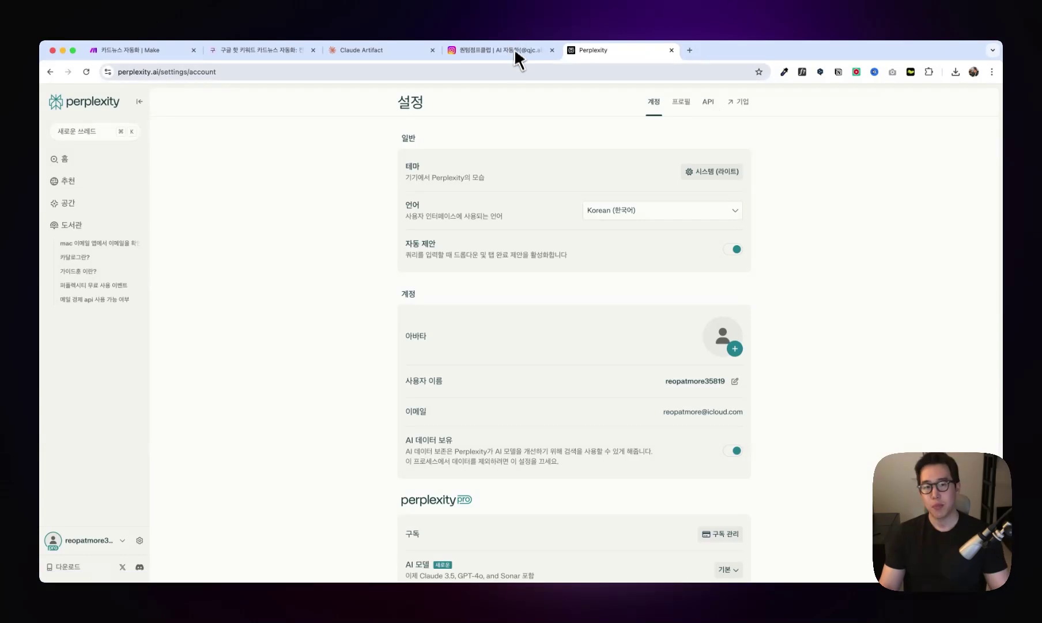
- Switch to the Airtable 자동화 table and check the types of the ID, 키워드 and search_volume fields
{"action": "left_click", "coordinate": [263, 53]}
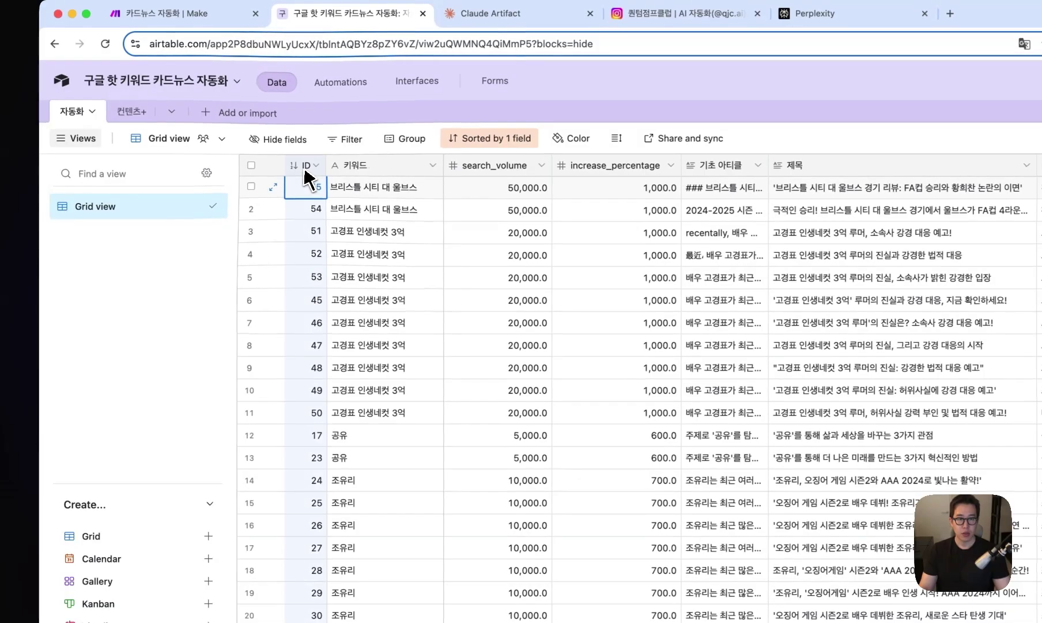
{"action": "double_click", "coordinate": [231, 159]}
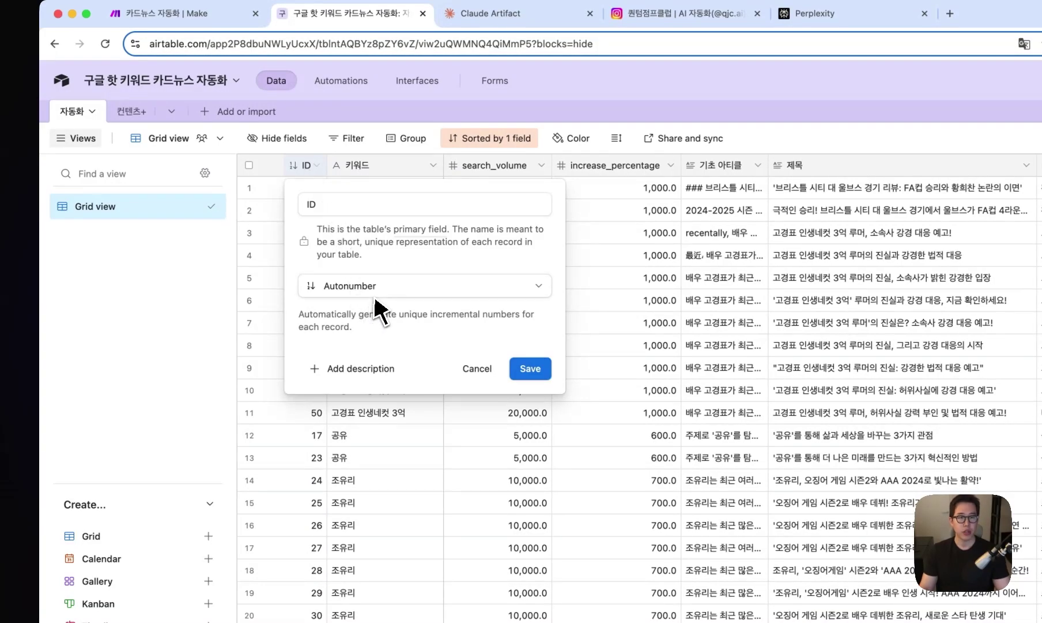
{"action": "double_click", "coordinate": [378, 168]}
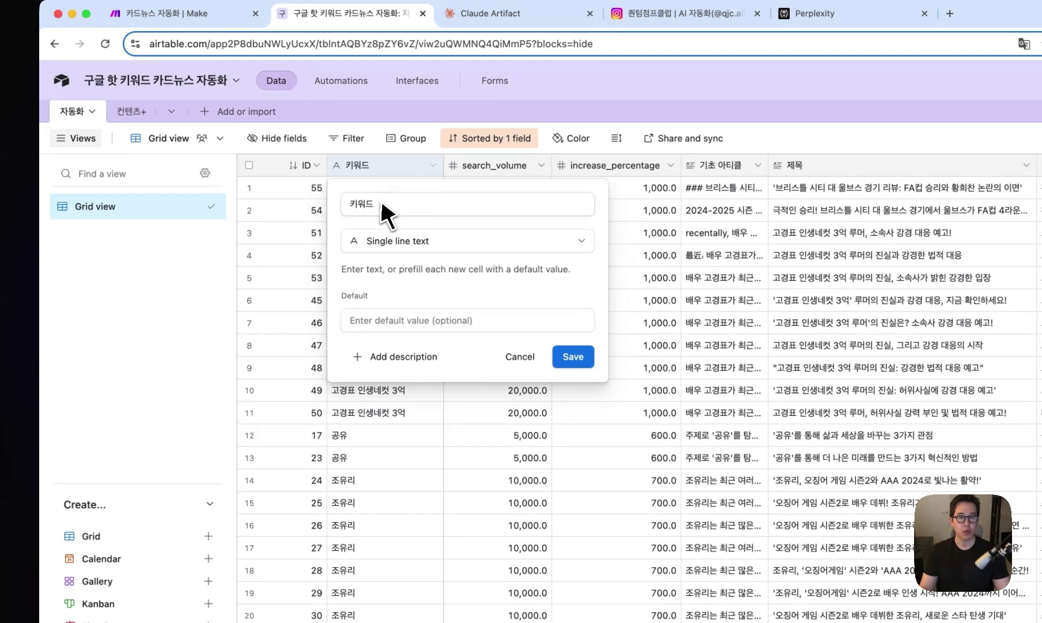
{"action": "left_click", "coordinate": [406, 393]}
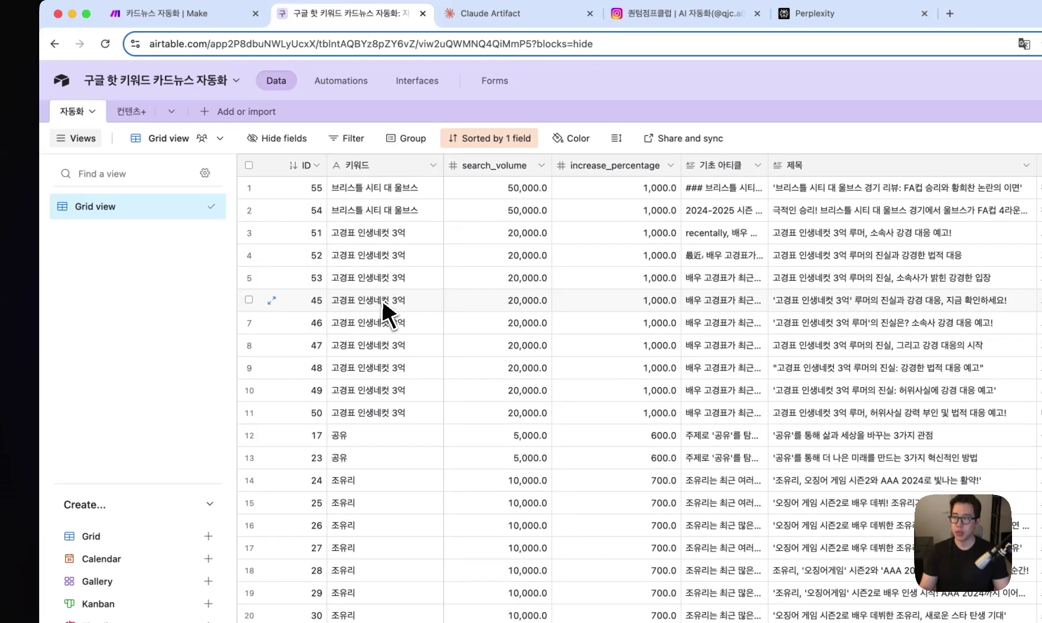
{"action": "double_click", "coordinate": [475, 166]}
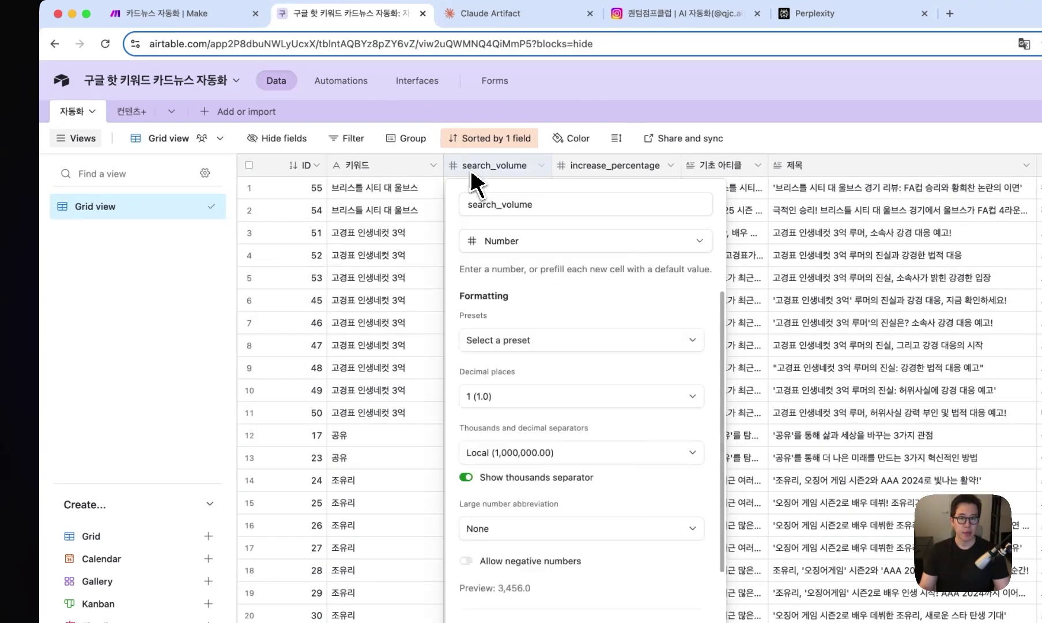
{"action": "left_click", "coordinate": [425, 241]}
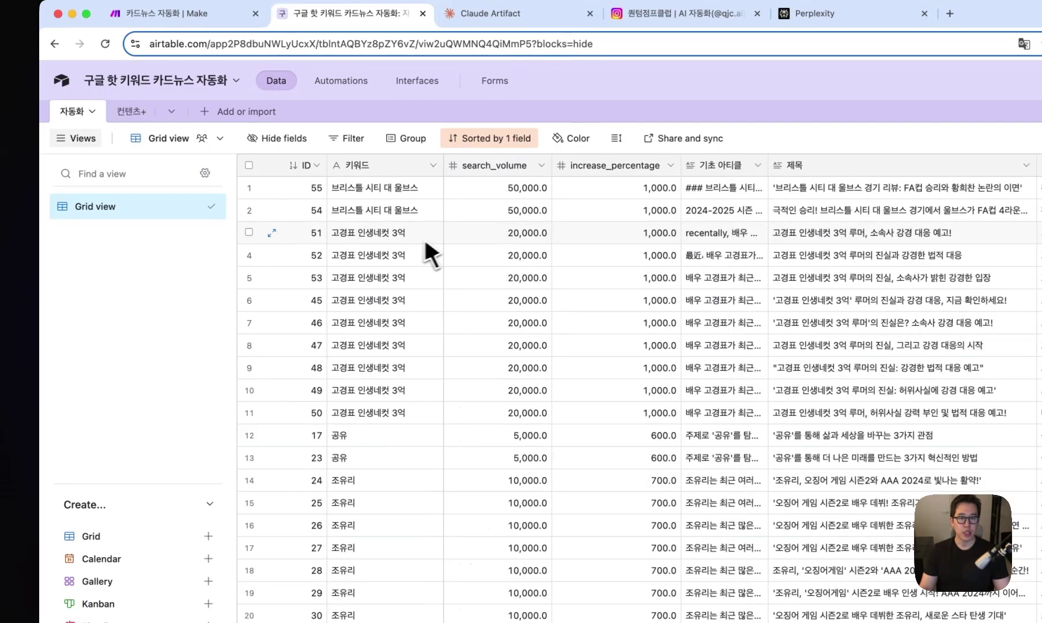
- Check the field settings of increase_percentage and 기초 아티클 in the 자동화 table
{"action": "left_click", "coordinate": [525, 212]}
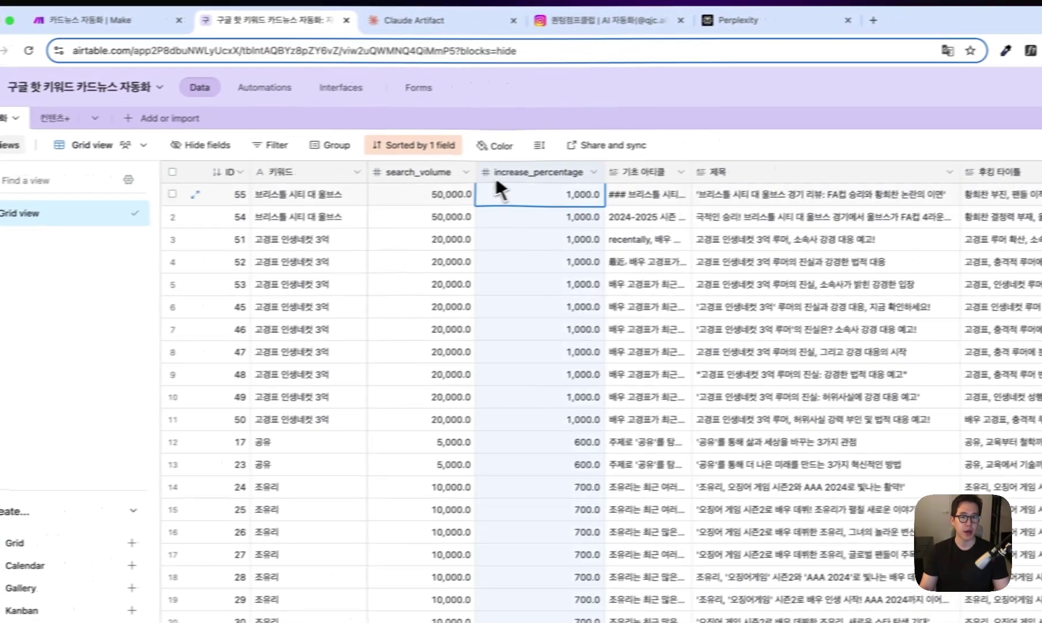
{"action": "double_click", "coordinate": [599, 166]}
{"action": "left_click", "coordinate": [429, 268]}
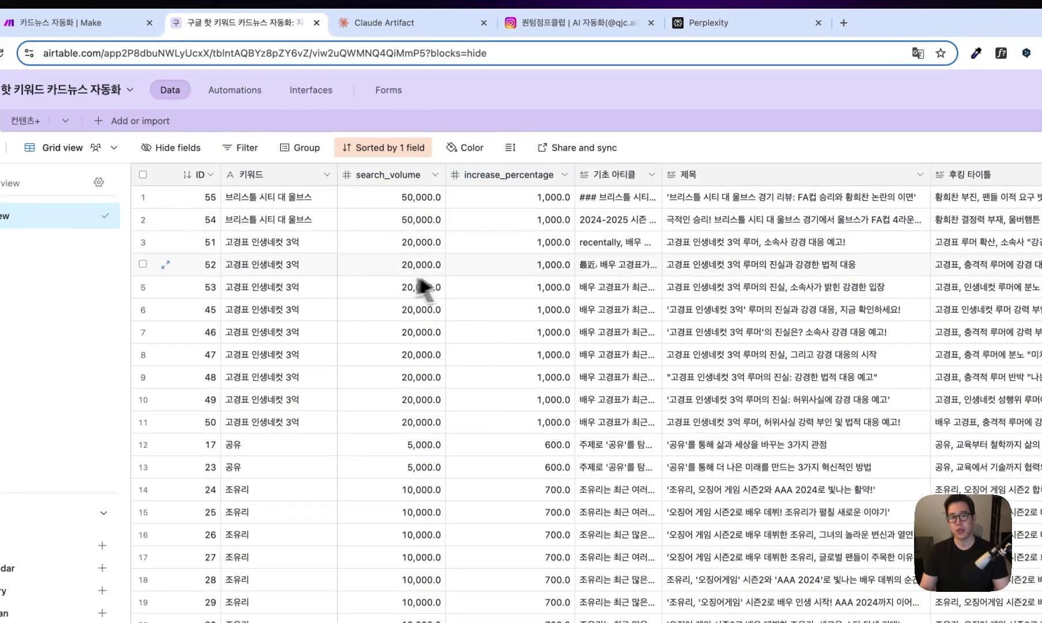
{"action": "left_click", "coordinate": [536, 225]}
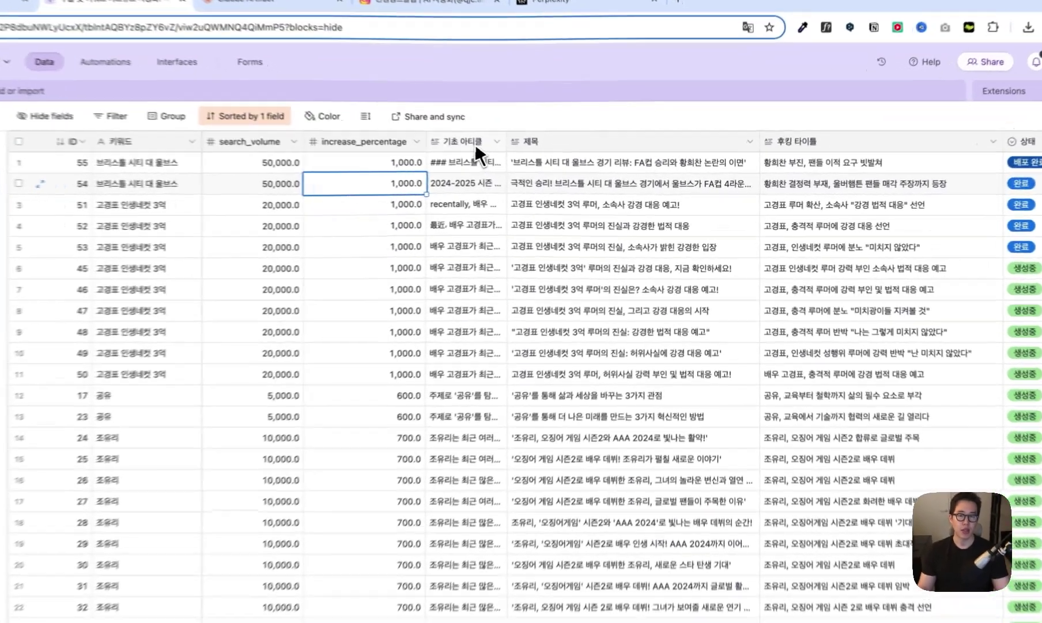
{"action": "double_click", "coordinate": [526, 158]}
{"action": "left_click", "coordinate": [373, 209]}
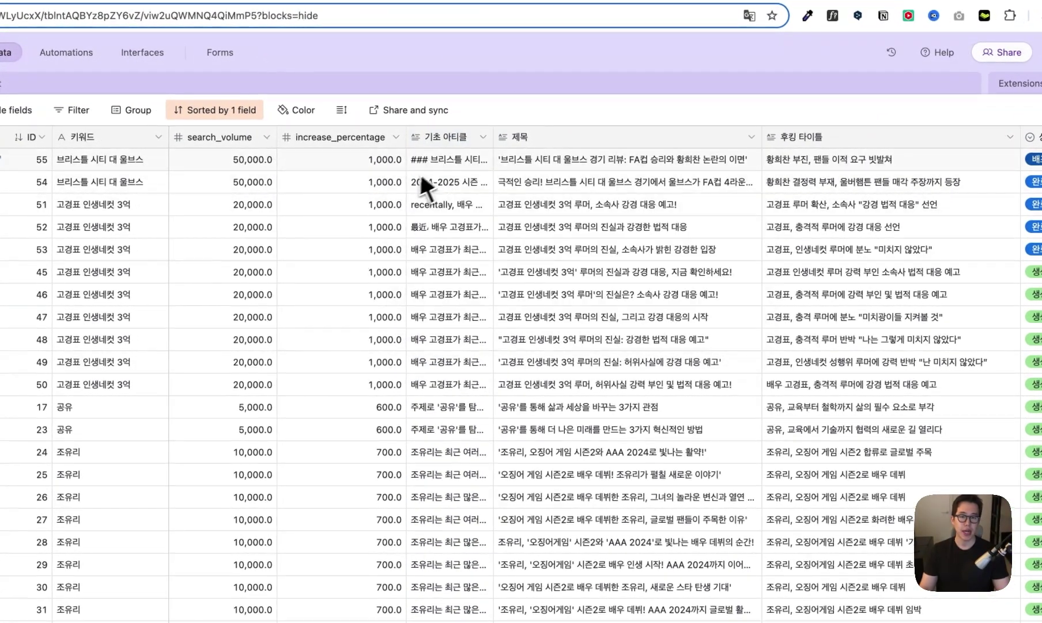
- Expand the first record's 기초 아티클 text to read it, and view the same record's 제목
{"action": "left_click", "coordinate": [449, 162]}
{"action": "left_click", "coordinate": [449, 167]}
{"action": "scroll", "coordinate": [576, 284], "scroll_direction": "down", "scroll_amount": 5}
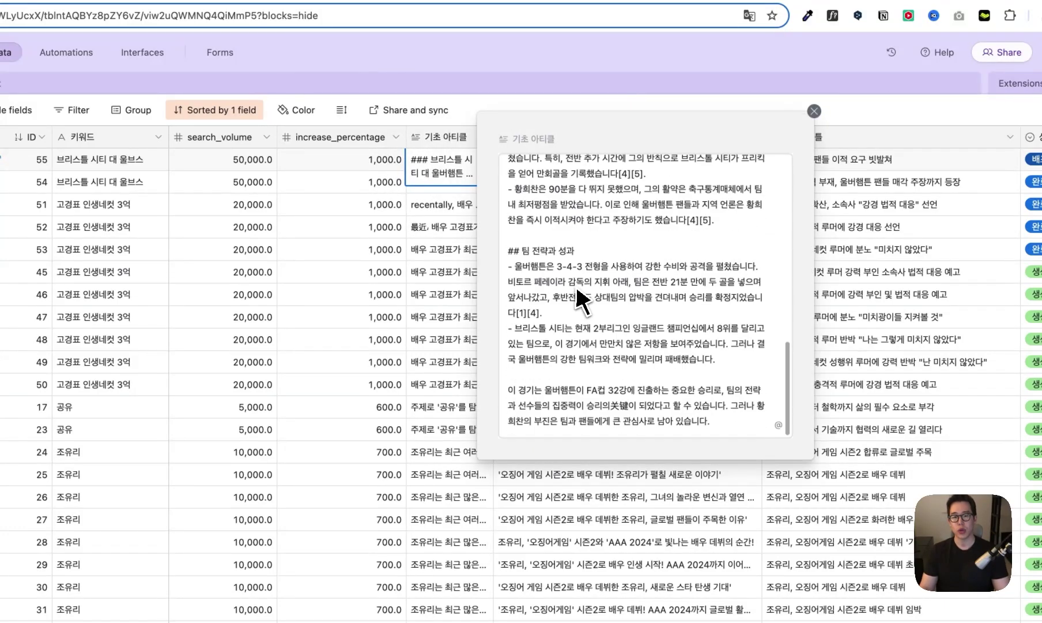
{"action": "key", "text": "Escape"}
{"action": "left_click", "coordinate": [570, 167]}
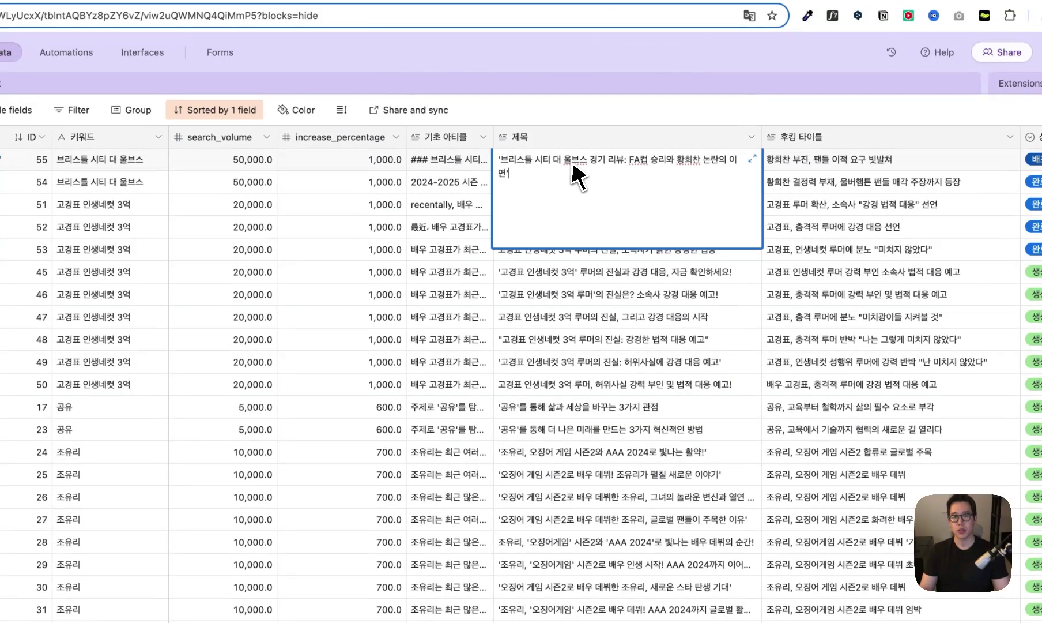
- Examine the 상태 field's select options and the types of the create time and Last Modified fields
{"action": "scroll", "coordinate": [634, 173], "scroll_direction": "right", "scroll_amount": 8}
{"action": "double_click", "coordinate": [648, 143]}
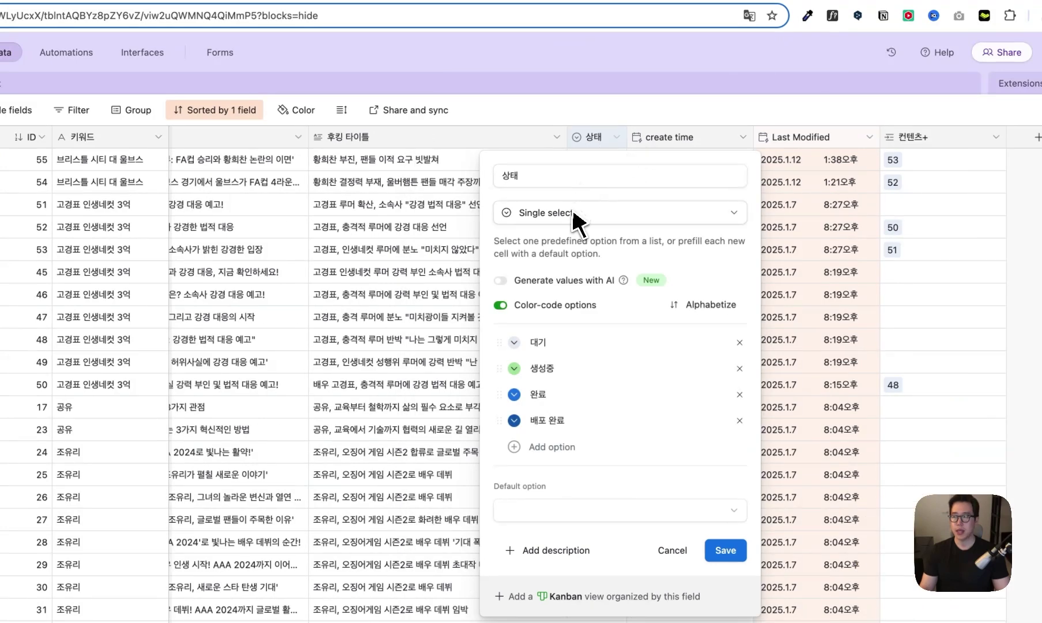
{"action": "key", "text": "Escape"}
{"action": "left_click", "coordinate": [594, 160]}
{"action": "left_click", "coordinate": [595, 158]}
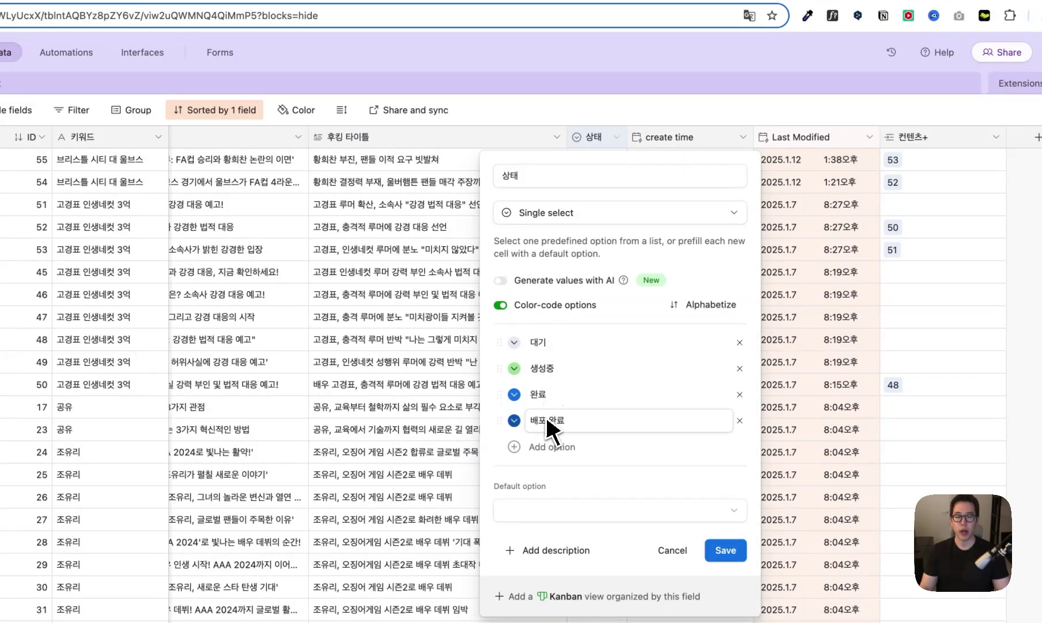
{"action": "key", "text": "Escape"}
{"action": "double_click", "coordinate": [693, 138]}
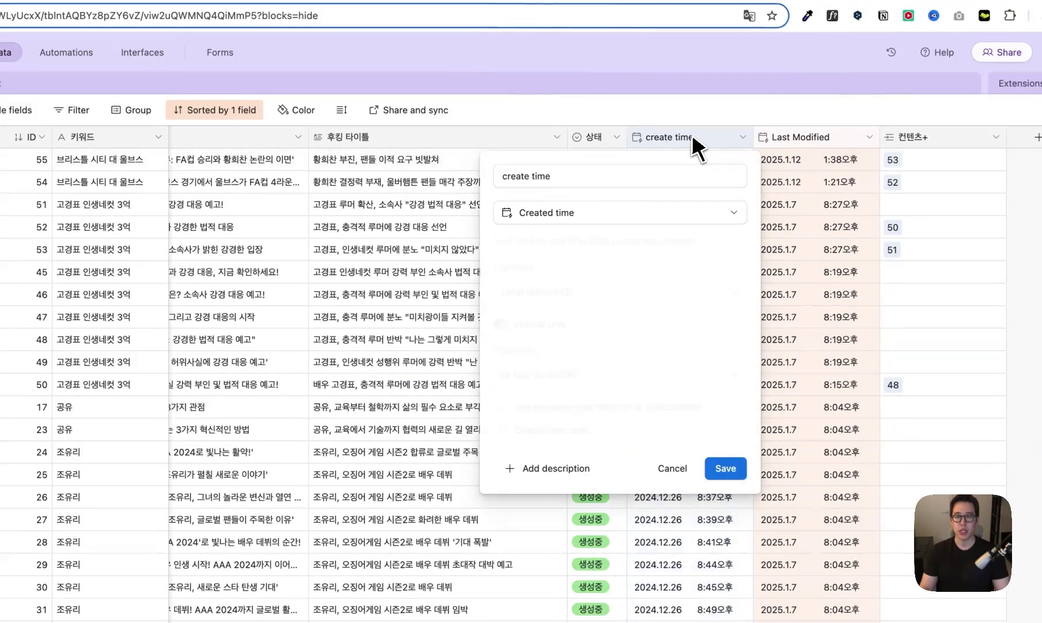
{"action": "double_click", "coordinate": [806, 144]}
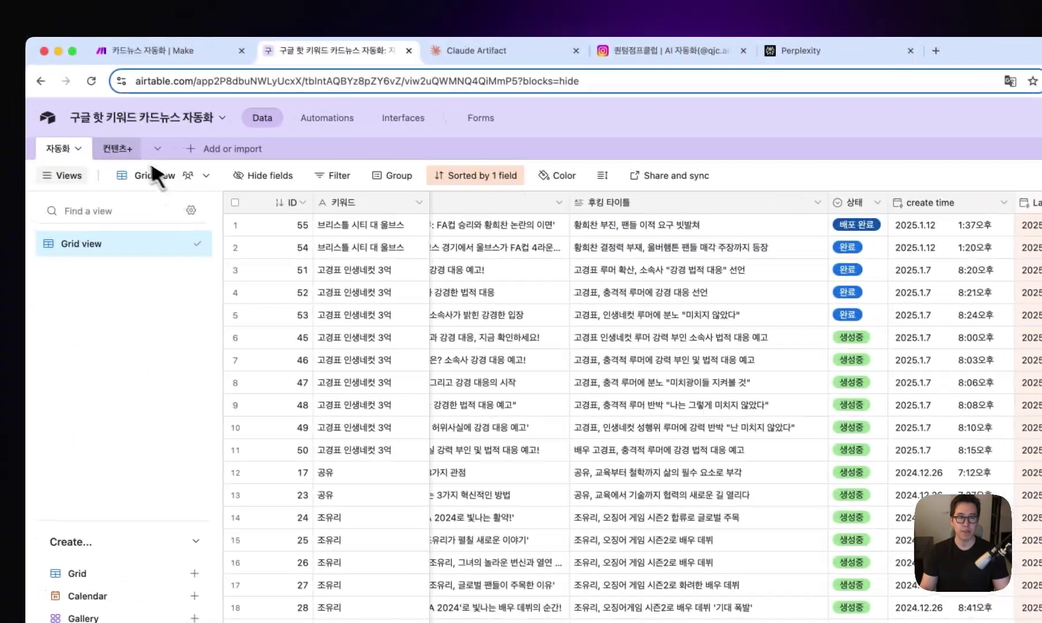
- Switch to the 컨텐츠+ table and check the types of its ID and 자동화 fields
{"action": "left_click", "coordinate": [120, 149]}
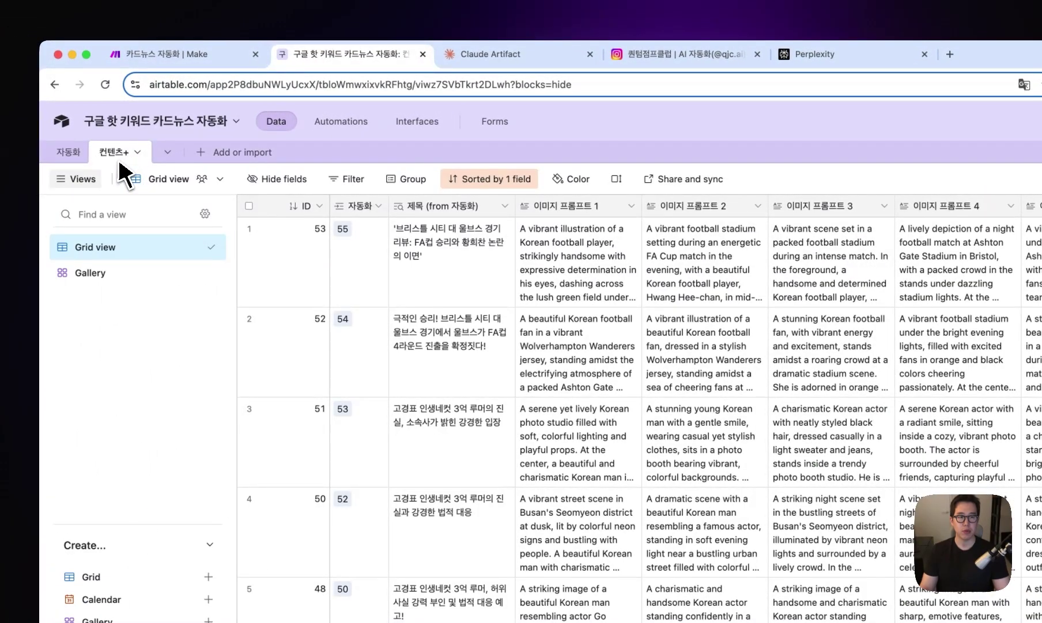
{"action": "double_click", "coordinate": [305, 205]}
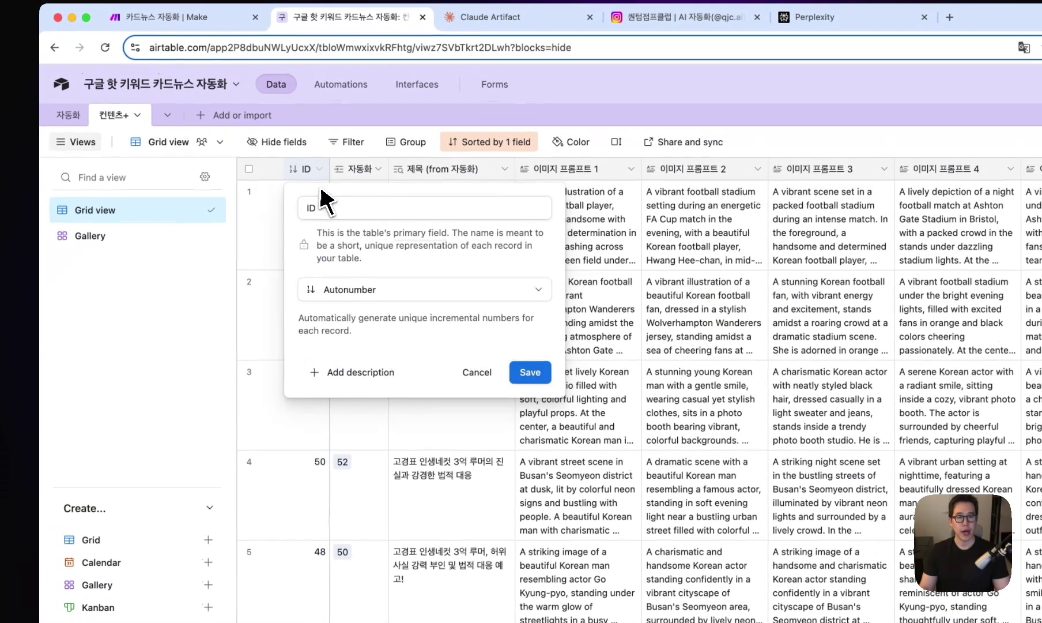
{"action": "double_click", "coordinate": [358, 169]}
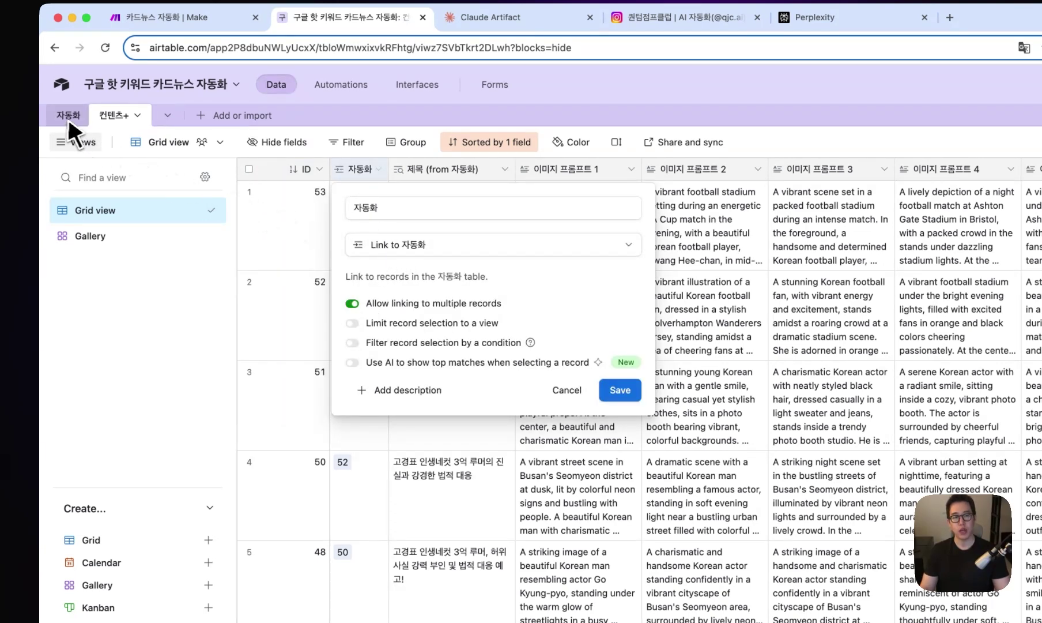
{"action": "left_click", "coordinate": [397, 214]}
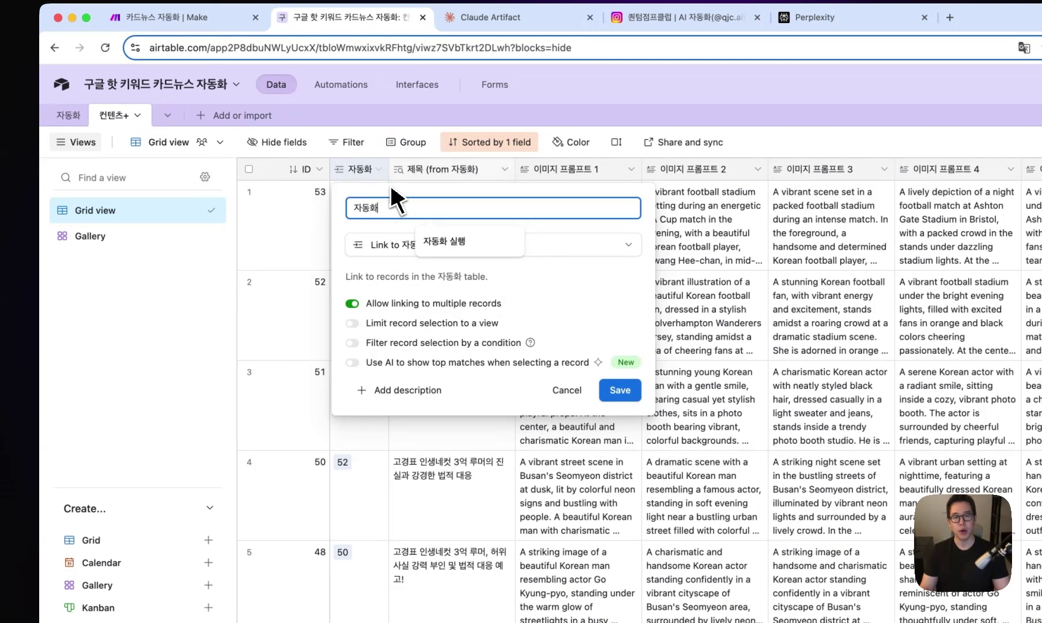
{"action": "key", "text": "Return"}
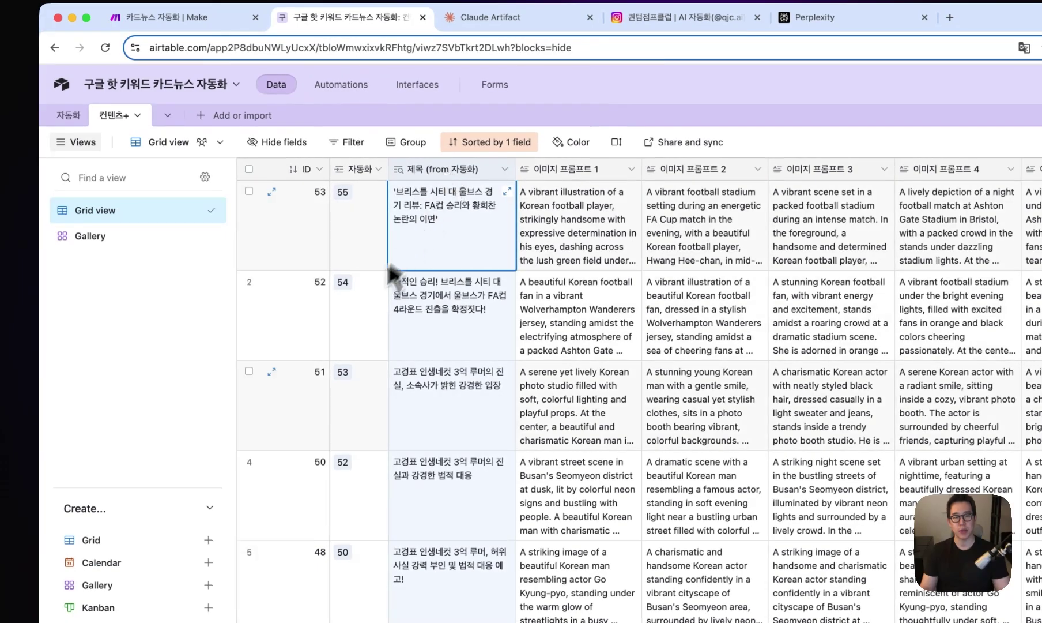
{"action": "left_click_drag", "start_coordinate": [331, 351], "coordinate": [514, 364]}
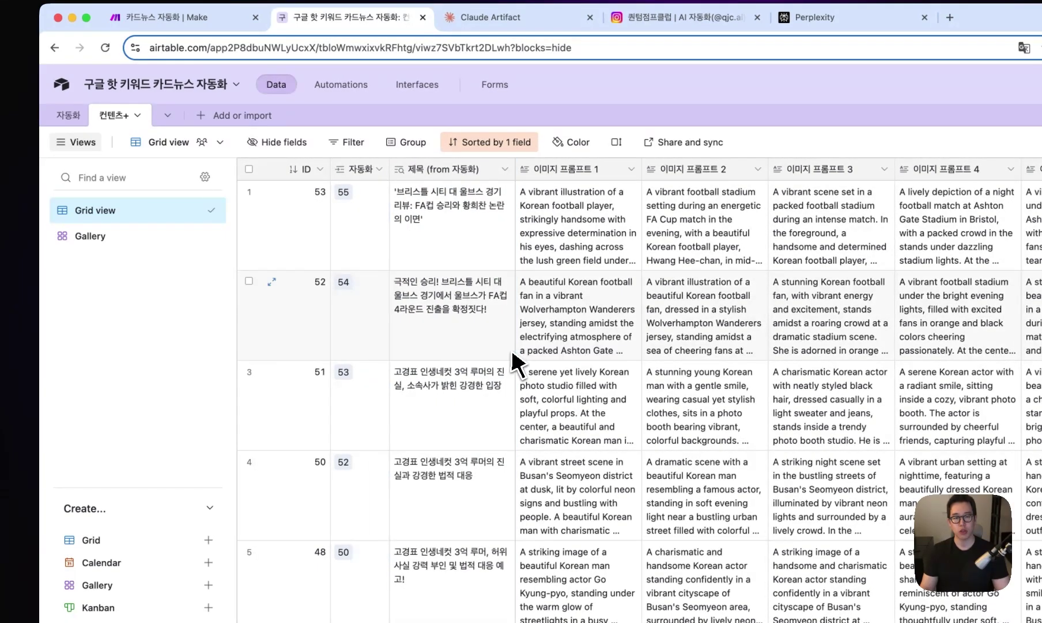
- Check the type of the 이미지 프롬프트 1 field and look over the image prompt fields through 이미지 프롬프트 5
{"action": "scroll", "coordinate": [658, 481], "scroll_direction": "right", "scroll_amount": 10}
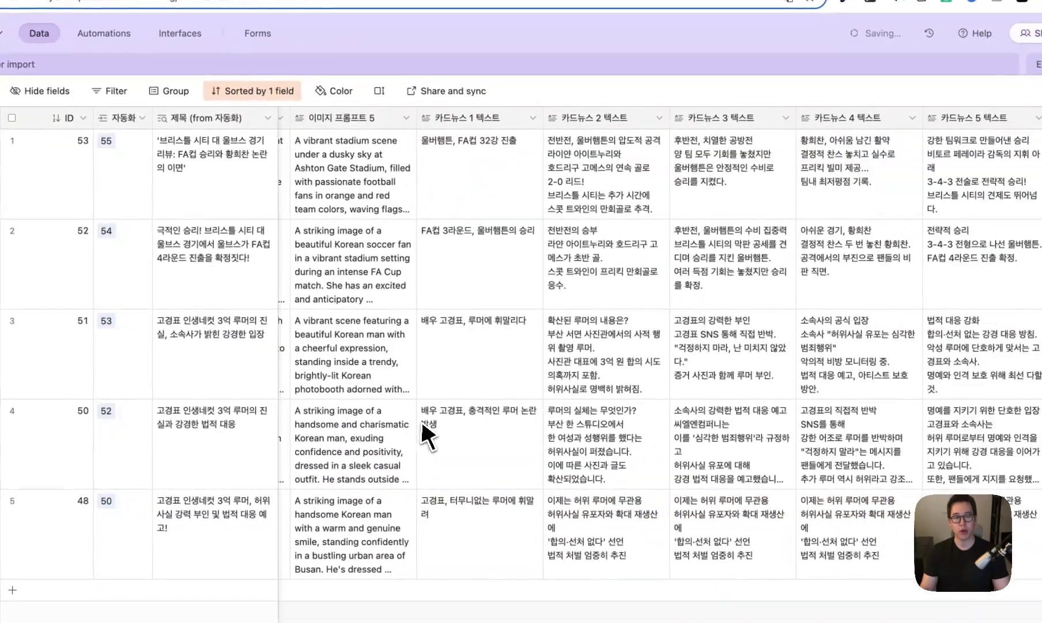
{"action": "scroll", "coordinate": [430, 436], "scroll_direction": "left", "scroll_amount": 8}
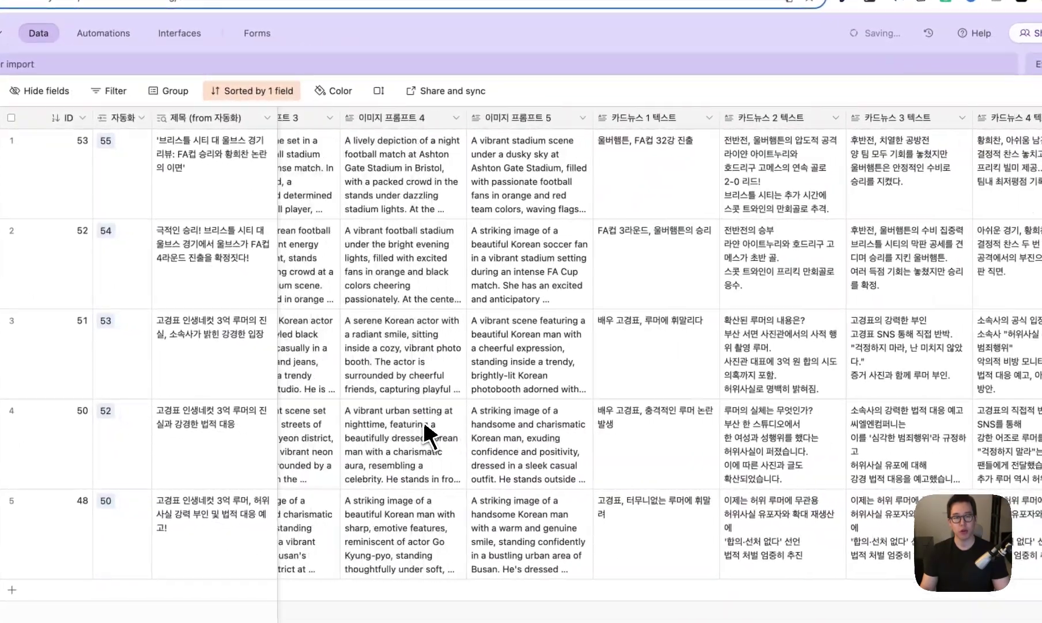
{"action": "double_click", "coordinate": [351, 121]}
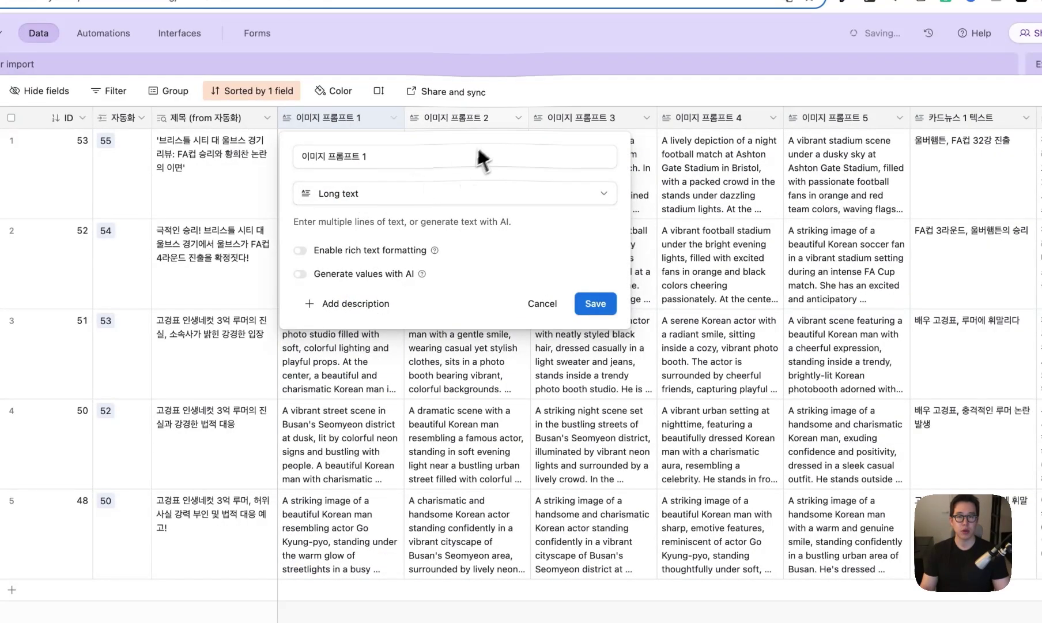
{"action": "left_click", "coordinate": [483, 121]}
{"action": "scroll", "coordinate": [576, 129], "scroll_direction": "right", "scroll_amount": 1}
{"action": "left_click", "coordinate": [792, 121]}
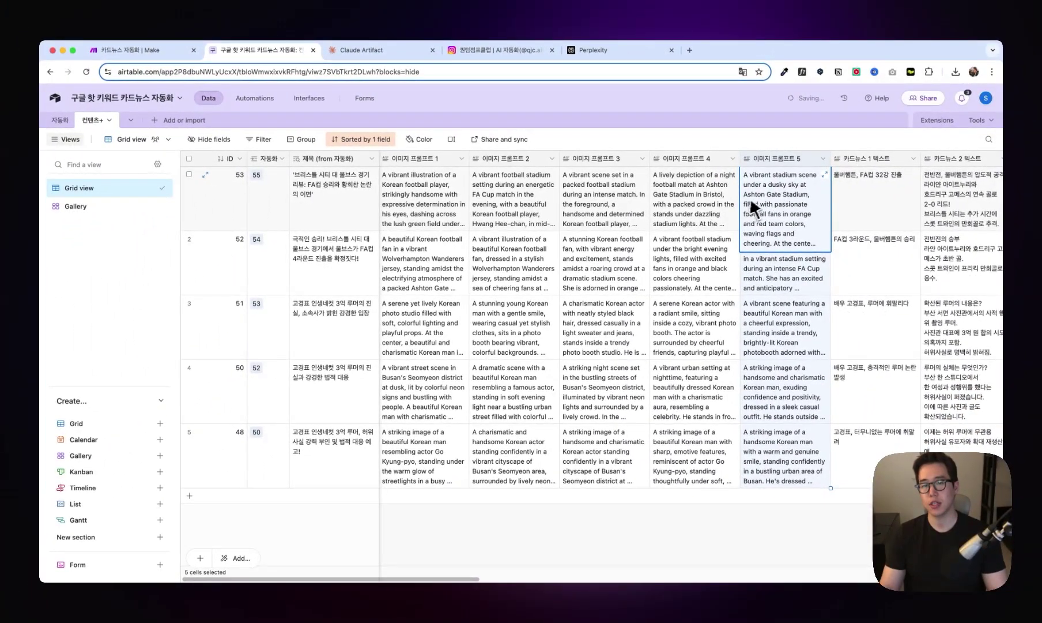
- Check the 카드뉴스 1 텍스트 field's settings and view the first record's card-news text fields
{"action": "scroll", "coordinate": [776, 199], "scroll_direction": "right", "scroll_amount": 10}
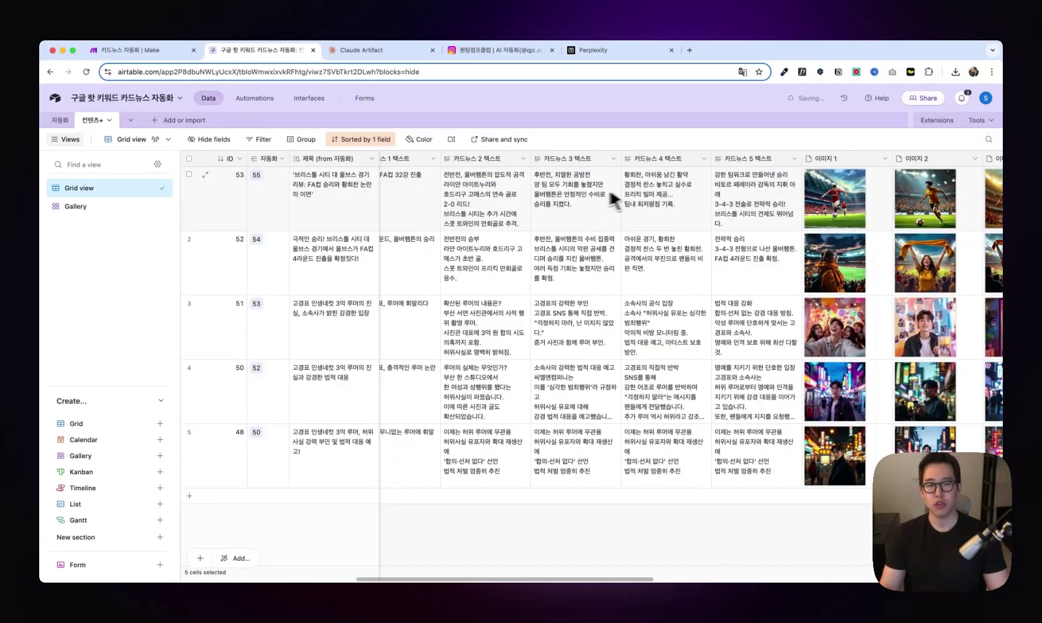
{"action": "scroll", "coordinate": [528, 200], "scroll_direction": "left", "scroll_amount": 3}
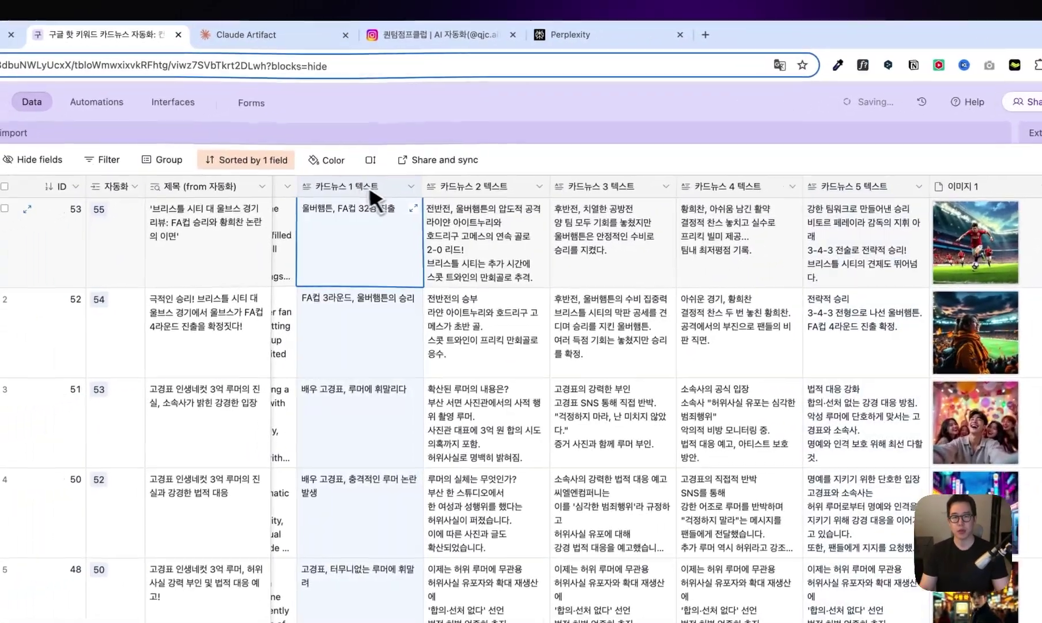
{"action": "double_click", "coordinate": [301, 206]}
{"action": "key", "text": "Escape"}
{"action": "left_click", "coordinate": [423, 235]}
{"action": "left_click", "coordinate": [461, 240]}
{"action": "scroll", "coordinate": [461, 237], "scroll_direction": "right", "scroll_amount": 2}
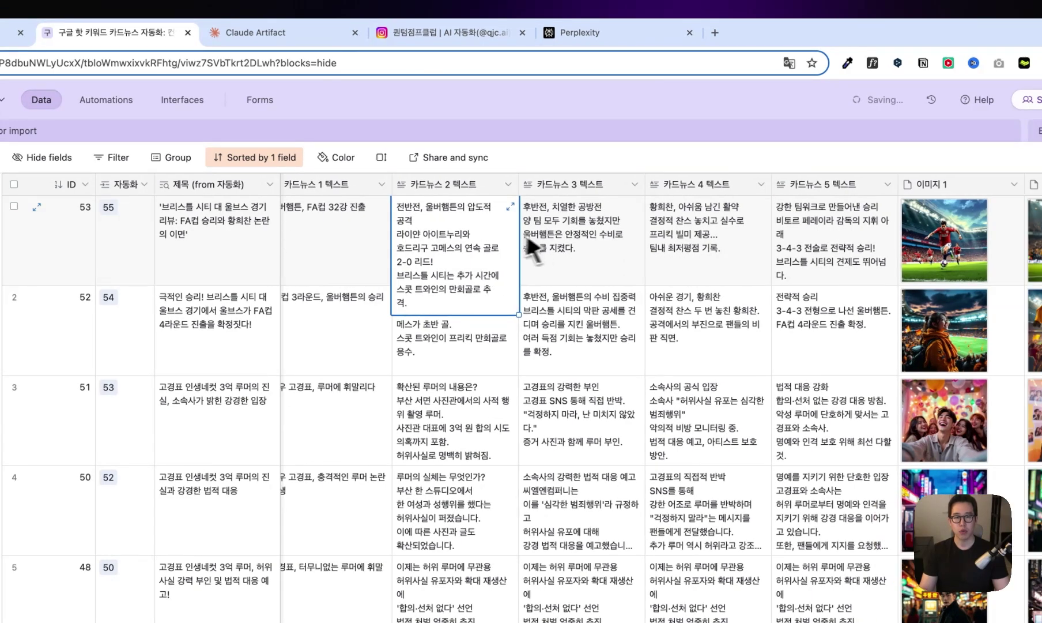
- Expand the first record's 카드뉴스 2 텍스트 to read it in full, and close it again
{"action": "double_click", "coordinate": [466, 217]}
{"action": "left_click", "coordinate": [509, 205]}
{"action": "left_click_drag", "start_coordinate": [532, 218], "coordinate": [640, 224]}
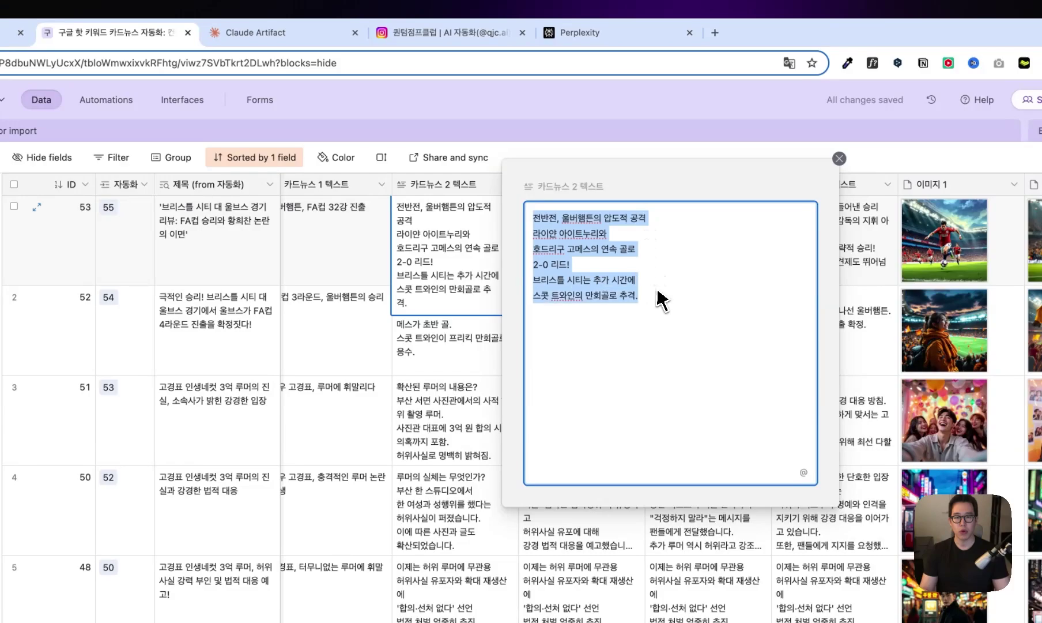
{"action": "left_click", "coordinate": [666, 306]}
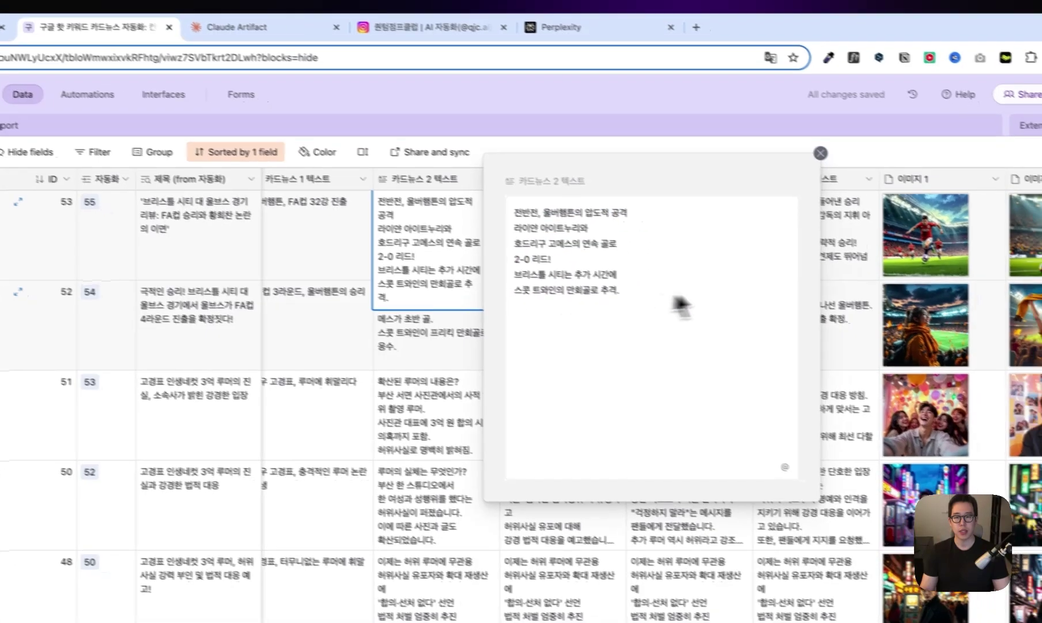
{"action": "left_click", "coordinate": [869, 315]}
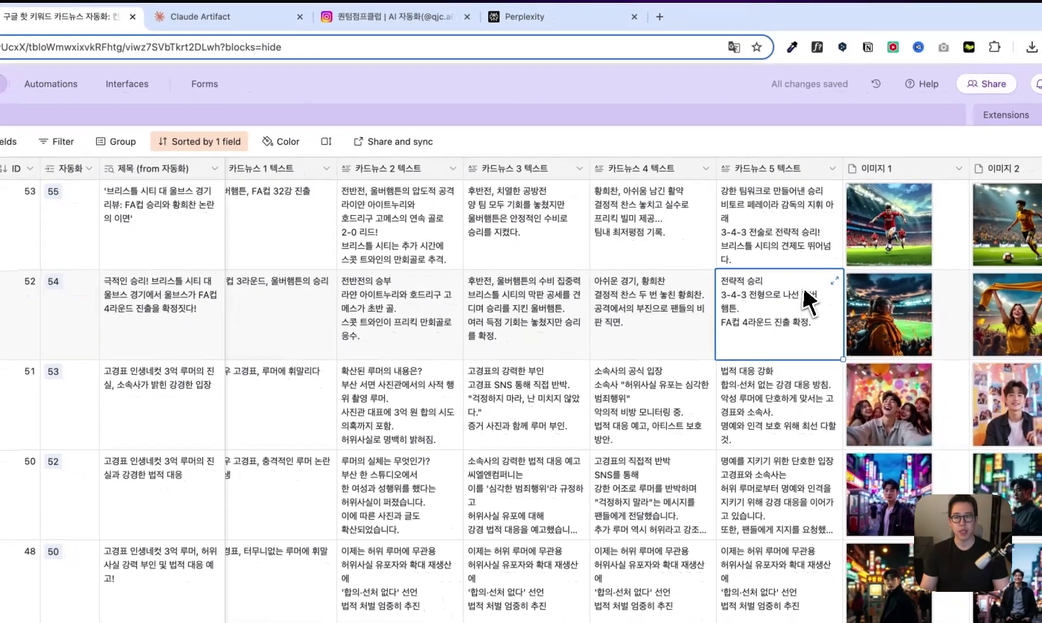
- Preview the first record's 카드뉴스 이미지 2 attachment to see the text on the finished card, and close the preview
{"action": "scroll", "coordinate": [874, 312], "scroll_direction": "right", "scroll_amount": 10}
{"action": "left_click", "coordinate": [830, 261]}
{"action": "left_click", "coordinate": [818, 256]}
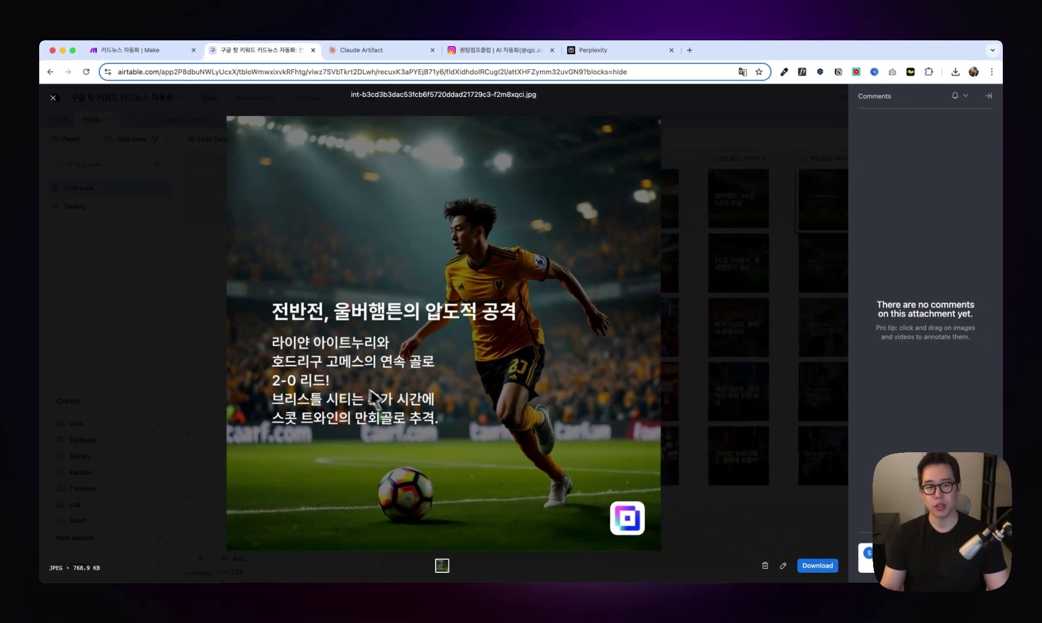
{"action": "left_click", "coordinate": [208, 198]}
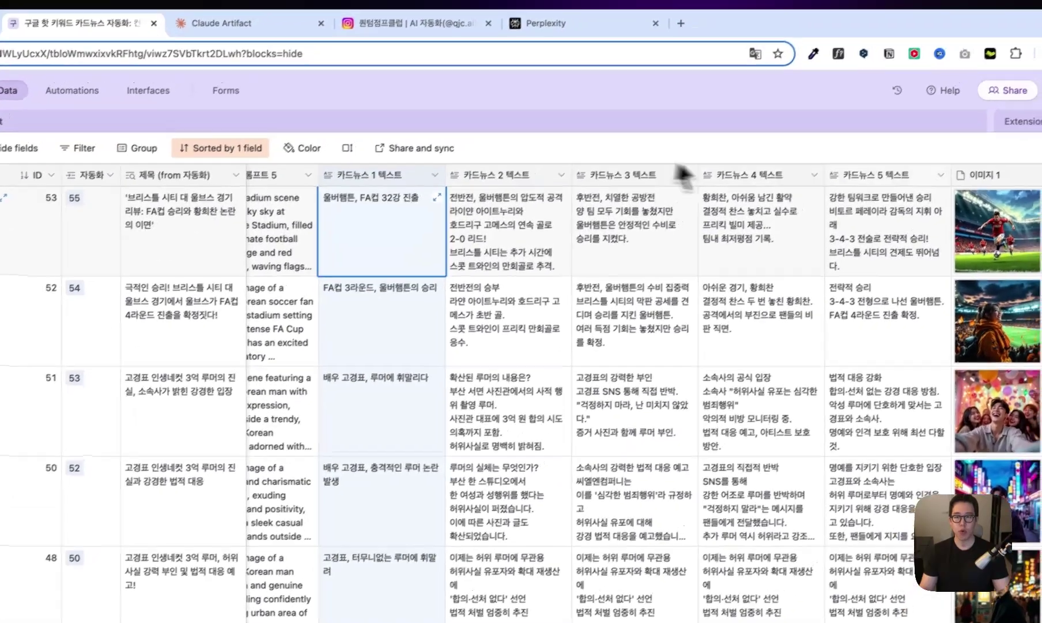
- Check the type of the 이미지 1 field and the available field types, and view the 이미지 1 to 이미지 5 fields
{"action": "scroll", "coordinate": [544, 242], "scroll_direction": "right", "scroll_amount": 10}
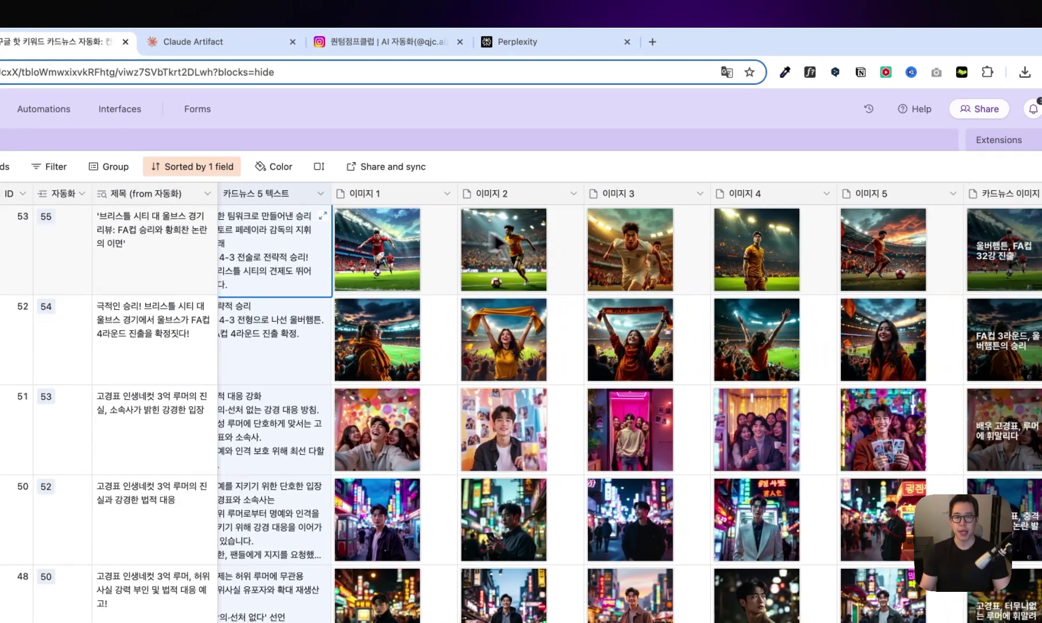
{"action": "double_click", "coordinate": [380, 198]}
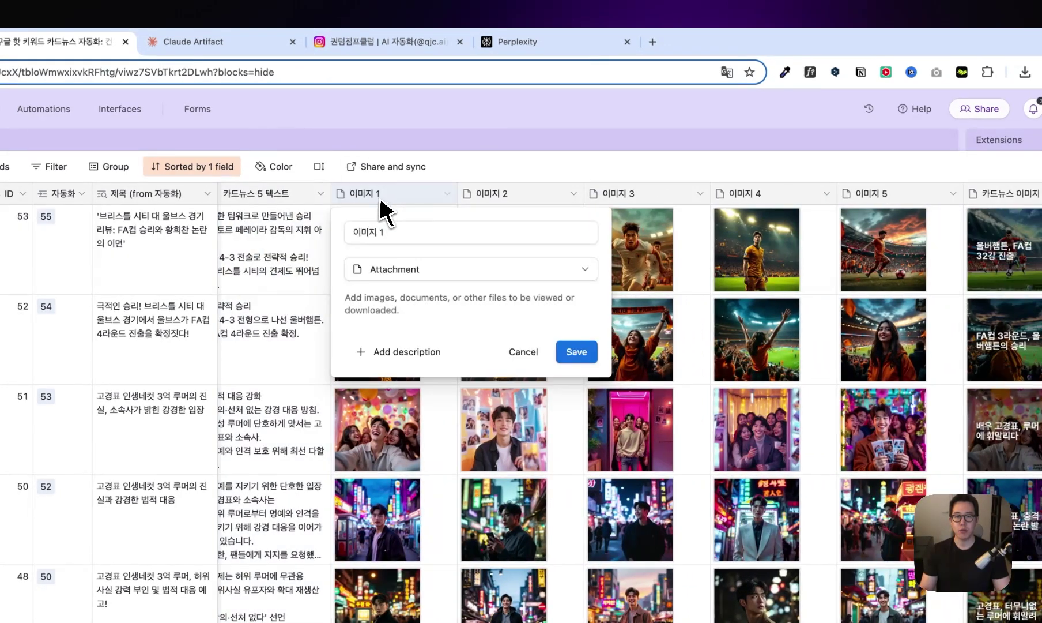
{"action": "left_click", "coordinate": [399, 264]}
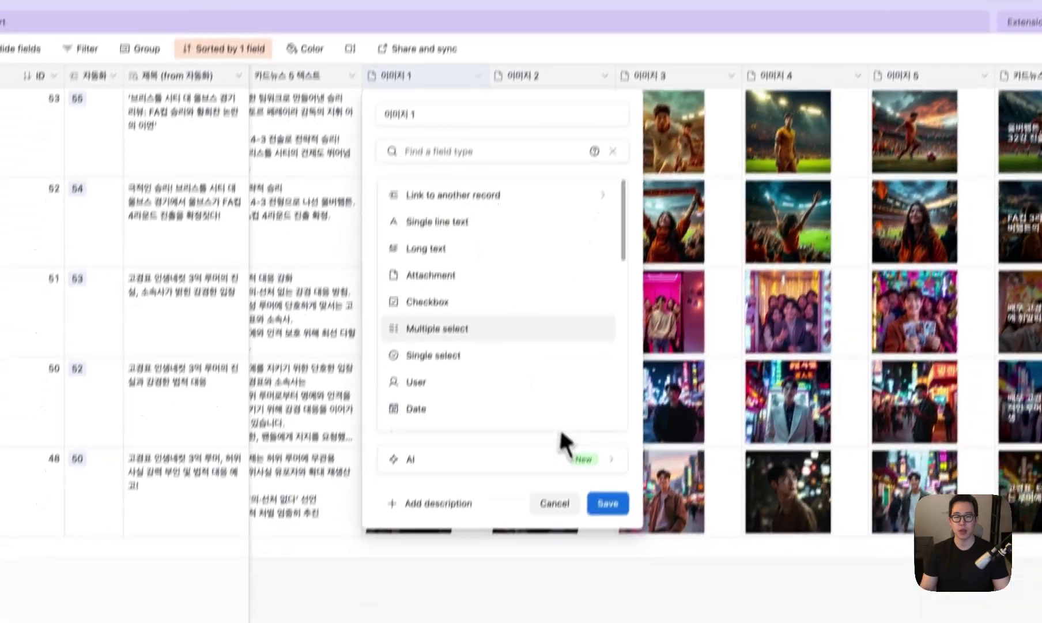
{"action": "left_click", "coordinate": [523, 618]}
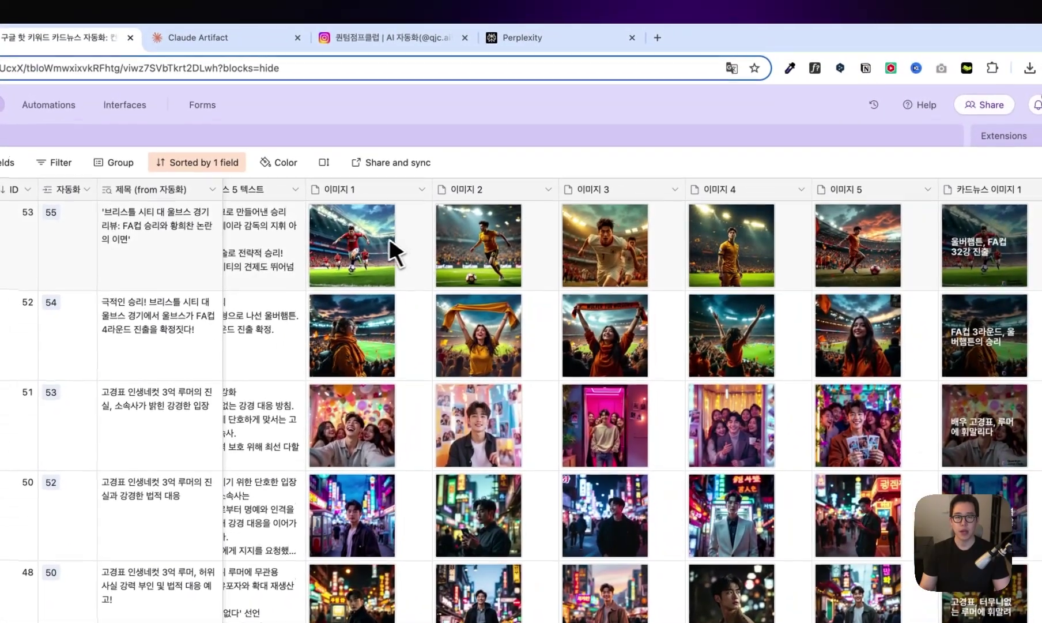
{"action": "left_click", "coordinate": [819, 257]}
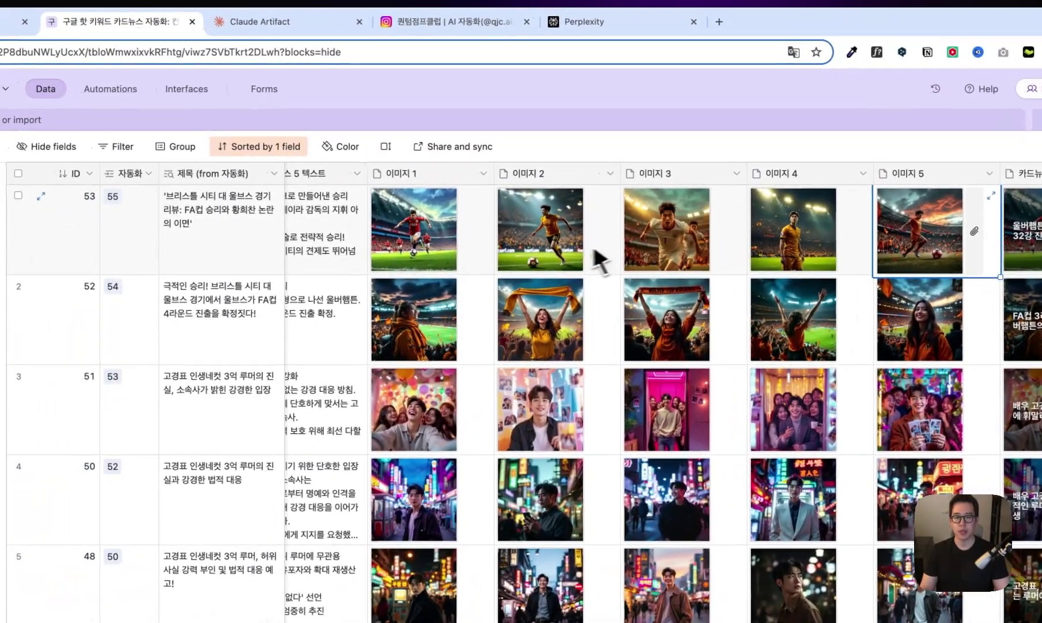
- Check the type of the 카드뉴스 이미지 1 field and view the card-news images through 카드뉴스 이미지 5
{"action": "scroll", "coordinate": [518, 277], "scroll_direction": "right", "scroll_amount": 10}
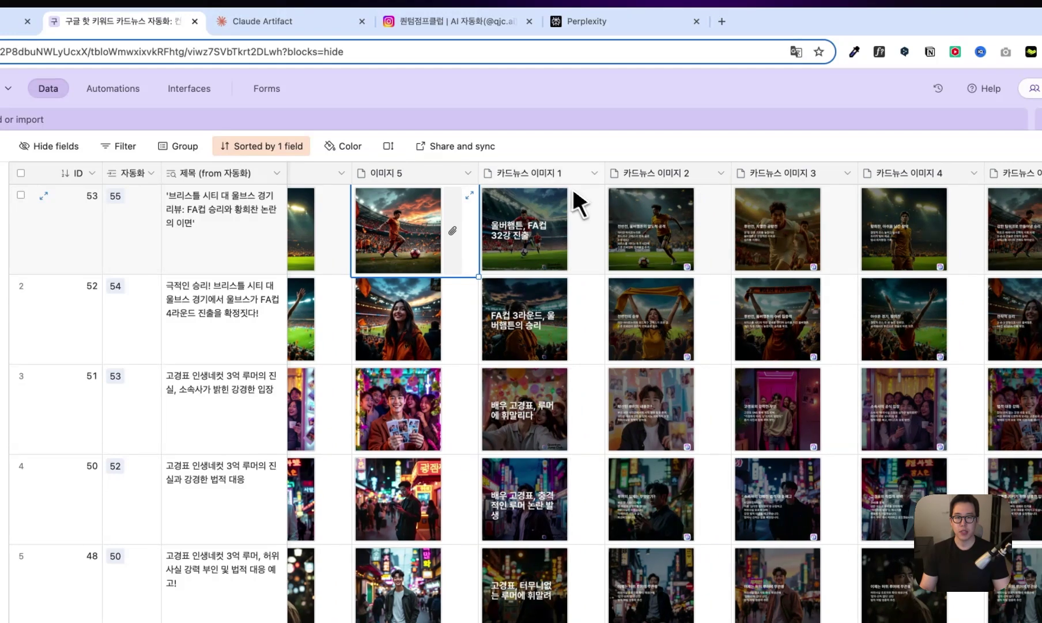
{"action": "left_click", "coordinate": [581, 178]}
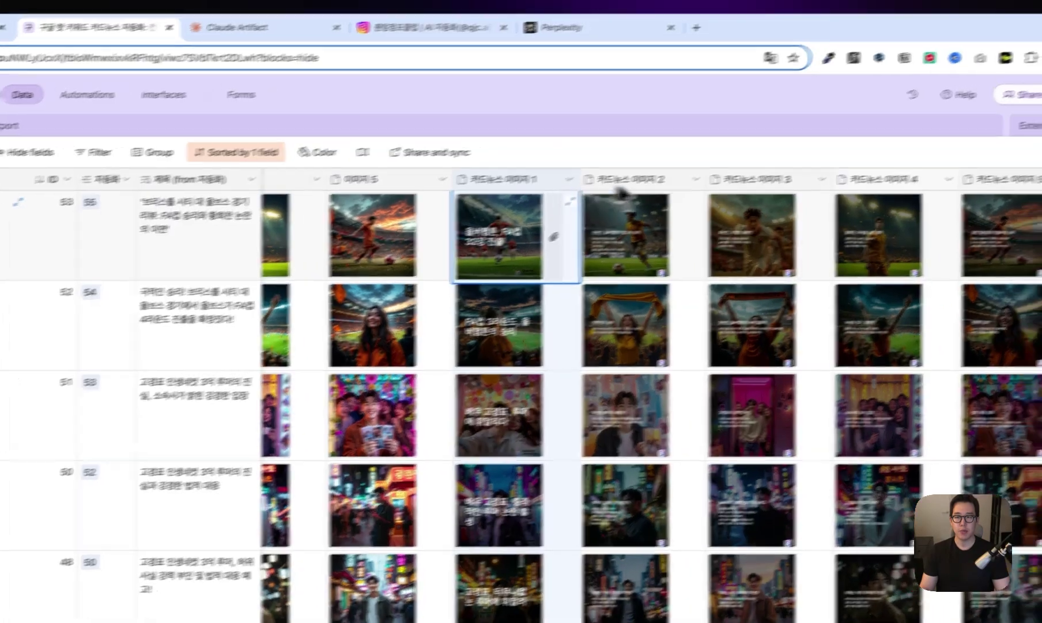
{"action": "left_click", "coordinate": [1001, 175]}
{"action": "scroll", "coordinate": [691, 190], "scroll_direction": "right", "scroll_amount": 1}
{"action": "double_click", "coordinate": [389, 201]}
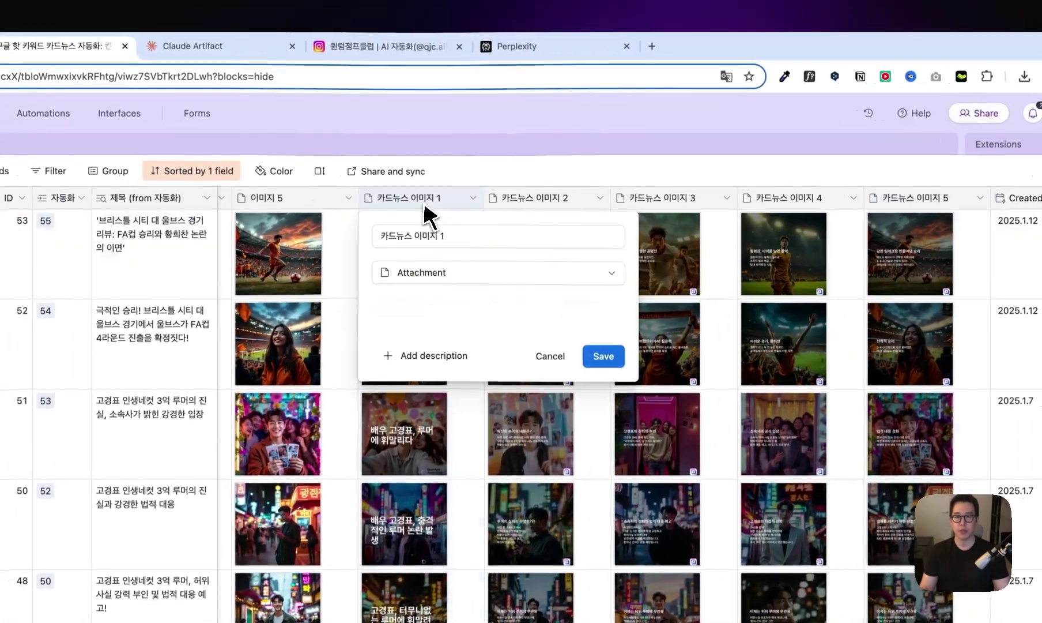
{"action": "key", "text": "Escape"}
{"action": "scroll", "coordinate": [697, 283], "scroll_direction": "right", "scroll_amount": 2}
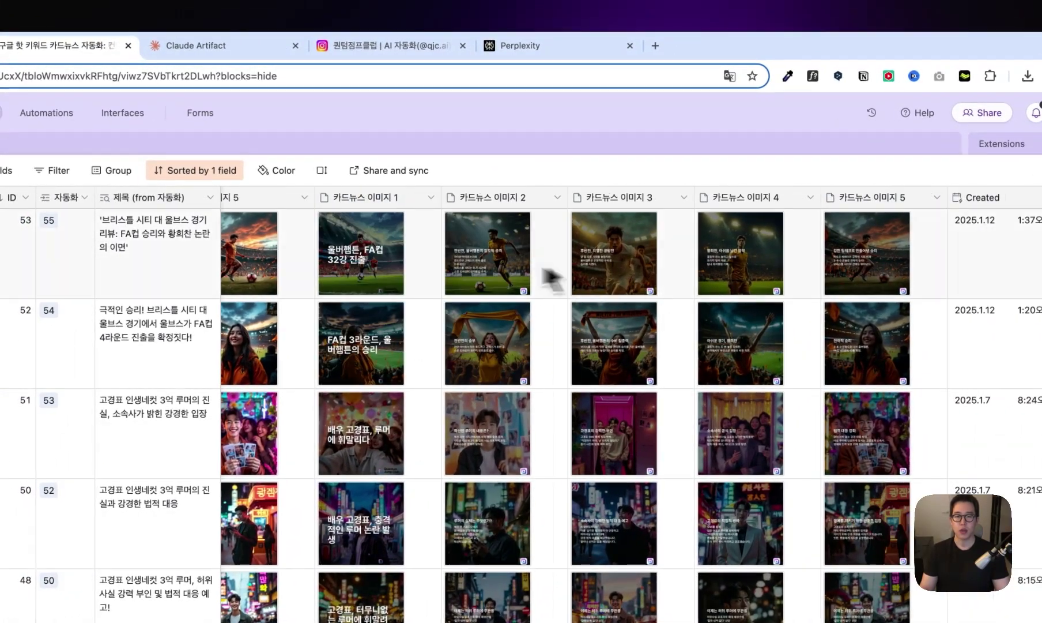
{"action": "scroll", "coordinate": [385, 277], "scroll_direction": "right", "scroll_amount": 2}
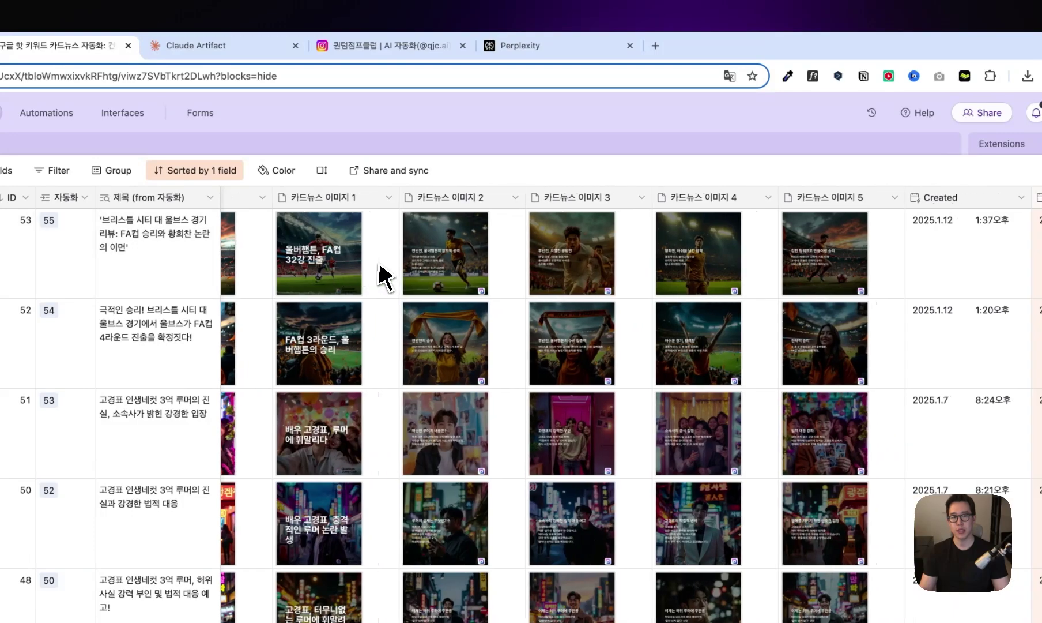
- Check the field settings of Created and Last Modified in the 컨텐츠+ table
{"action": "scroll", "coordinate": [452, 278], "scroll_direction": "right", "scroll_amount": 4}
{"action": "left_click", "coordinate": [773, 216]}
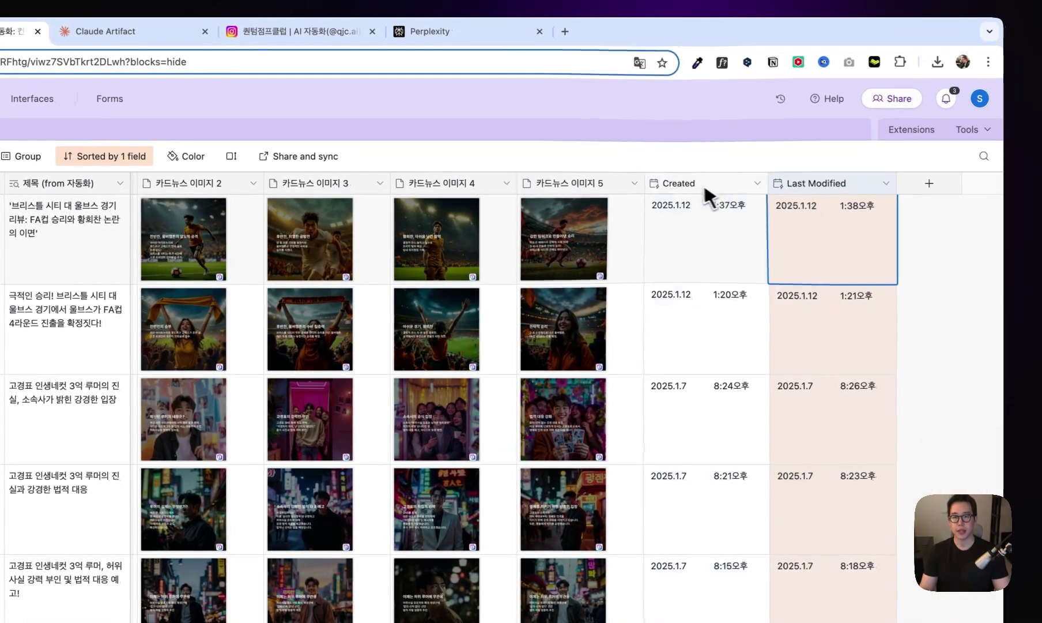
{"action": "double_click", "coordinate": [714, 196]}
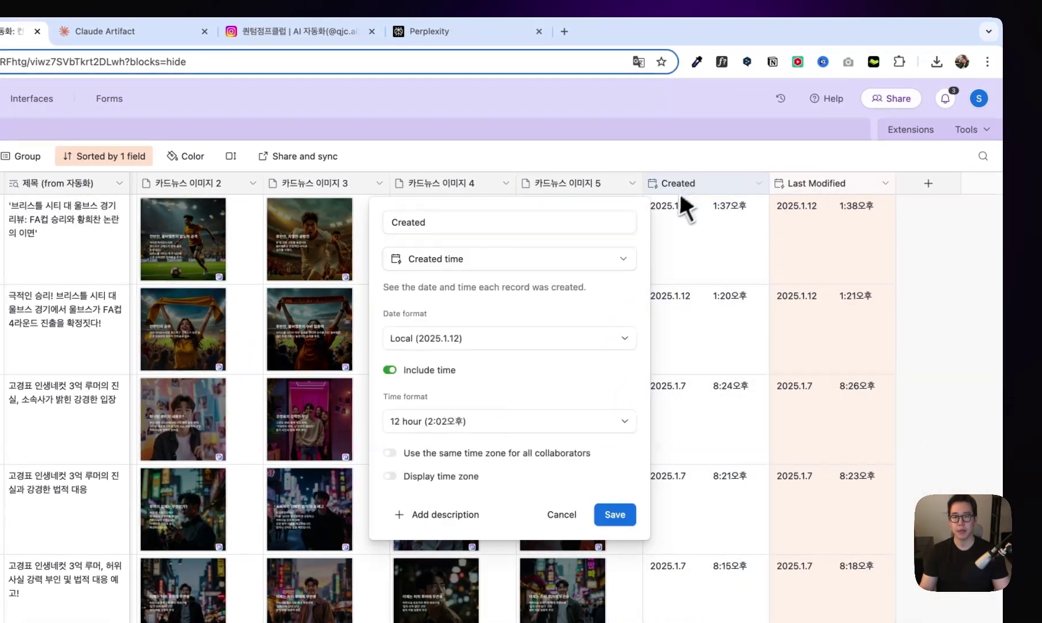
{"action": "double_click", "coordinate": [786, 209]}
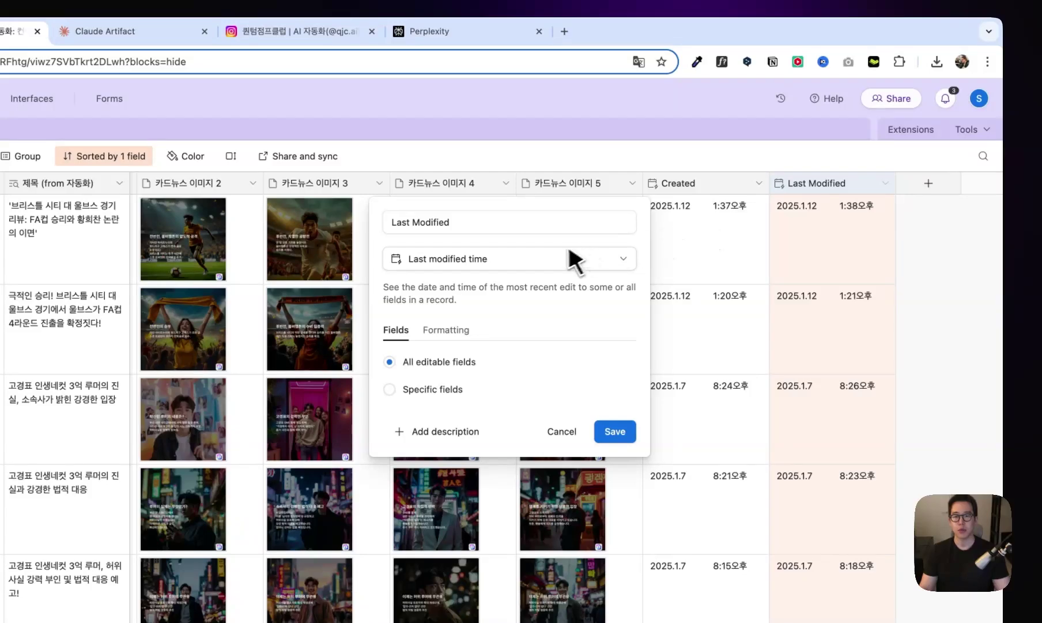
{"action": "key", "text": "Escape"}
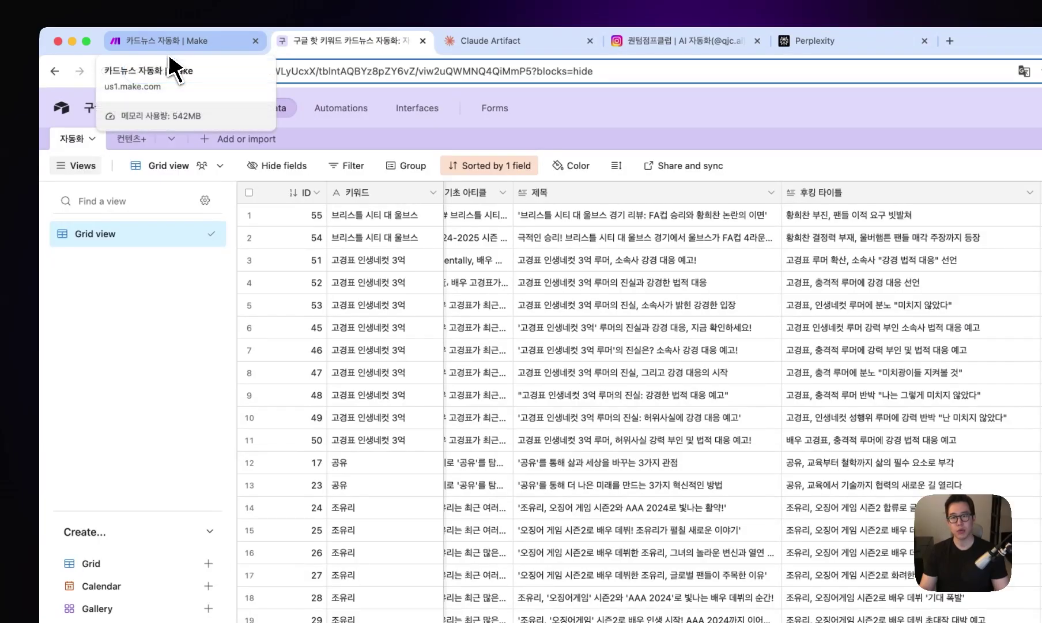
- Switch to the Make scenario, and search the available modules for serpapi to find SerpApi's Make an API Call
{"action": "left_click", "coordinate": [171, 43]}
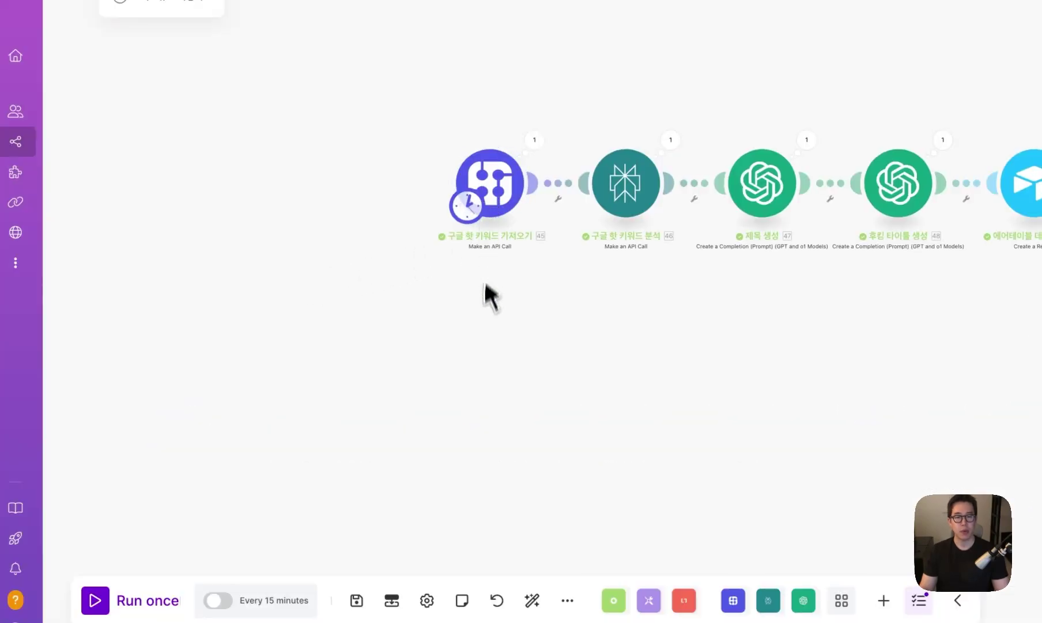
{"action": "left_click", "coordinate": [522, 374]}
{"action": "type", "text": "serpapi"}
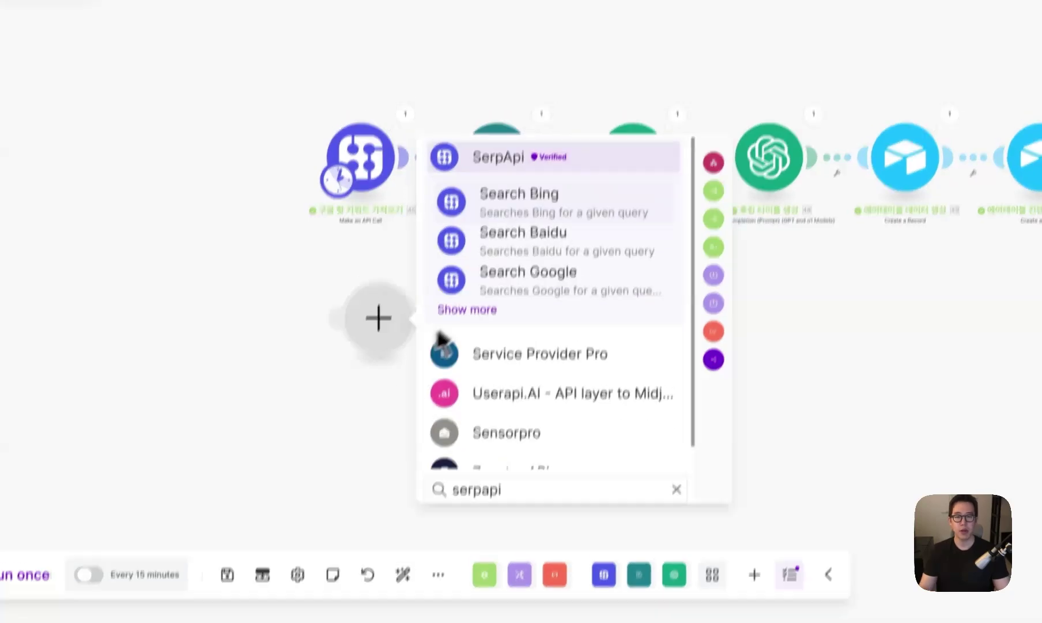
{"action": "left_click", "coordinate": [478, 303]}
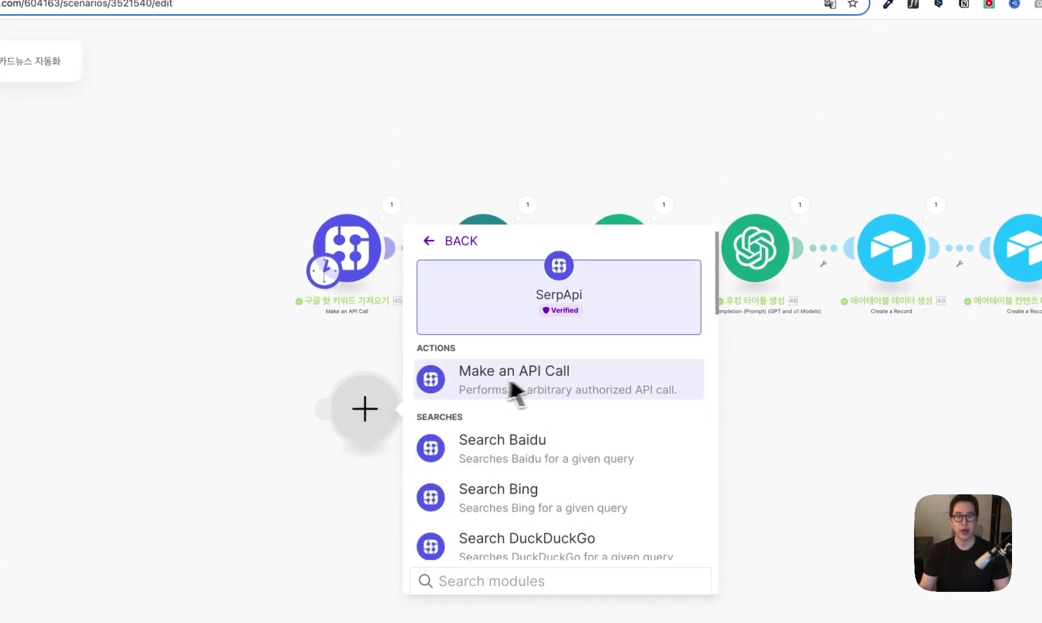
- Check the connection of the 구글 핫 키워드 가져오기 module and view the API Key field for creating a new SerpApi connection
{"action": "left_click", "coordinate": [339, 255]}
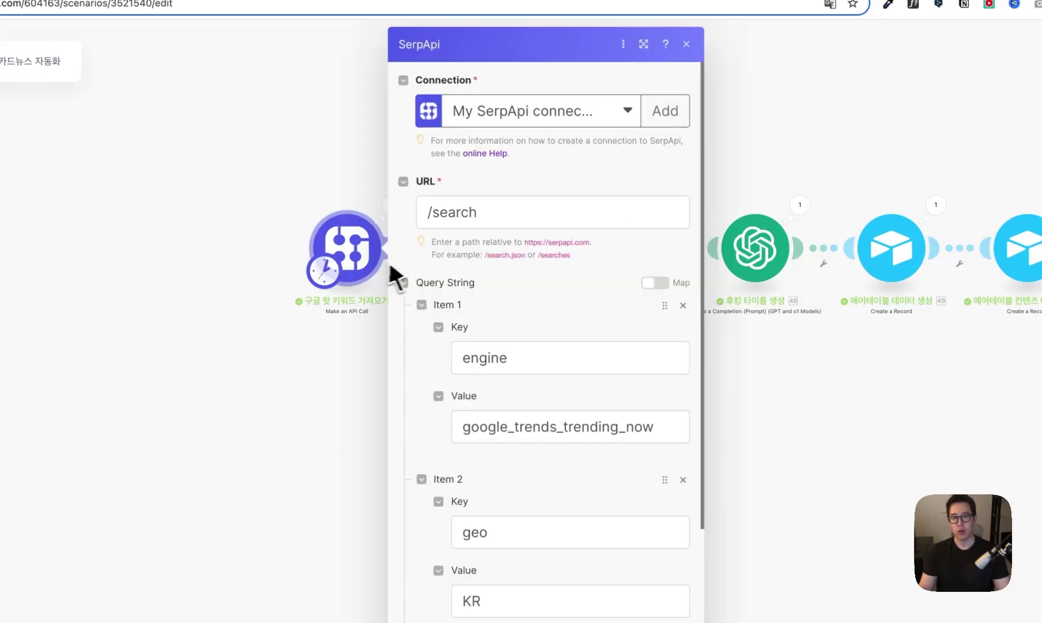
{"action": "left_click", "coordinate": [665, 111]}
{"action": "left_click", "coordinate": [742, 175]}
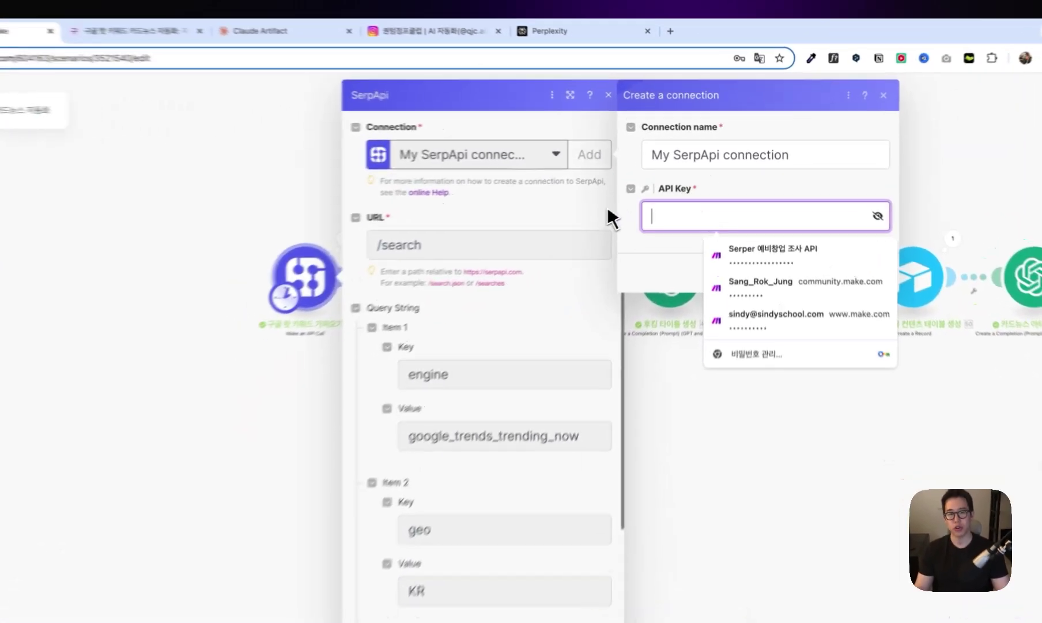
{"action": "left_click", "coordinate": [607, 242]}
- Examine the SerpApi module's URL and the key and value of its engine query item
{"action": "left_click_drag", "start_coordinate": [507, 223], "coordinate": [451, 225]}
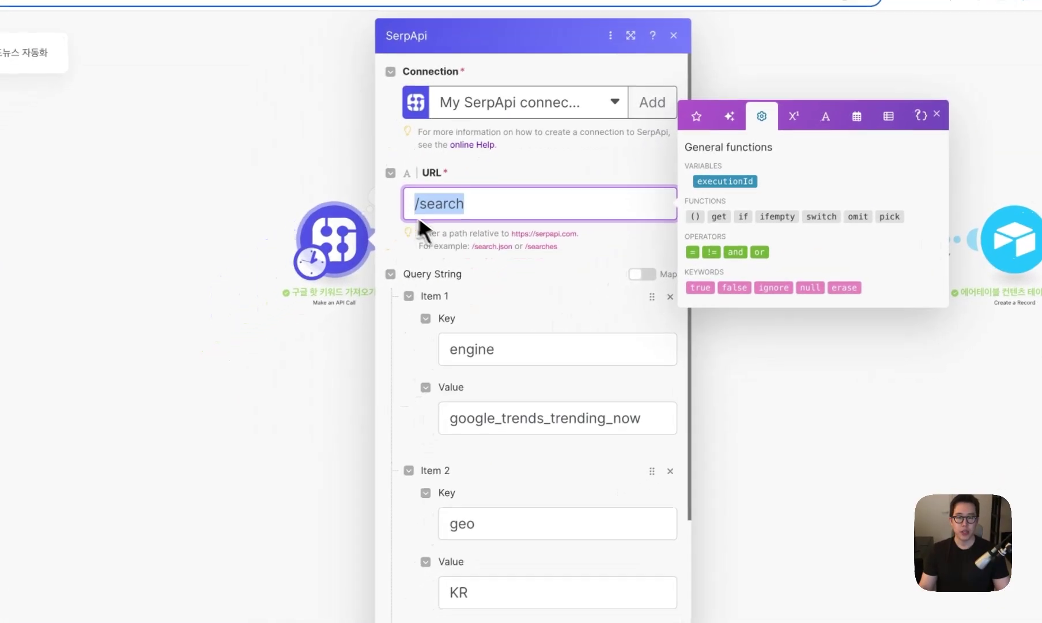
{"action": "left_click", "coordinate": [480, 272]}
{"action": "scroll", "coordinate": [489, 277], "scroll_direction": "down", "scroll_amount": 2}
{"action": "left_click_drag", "start_coordinate": [494, 287], "coordinate": [428, 287]}
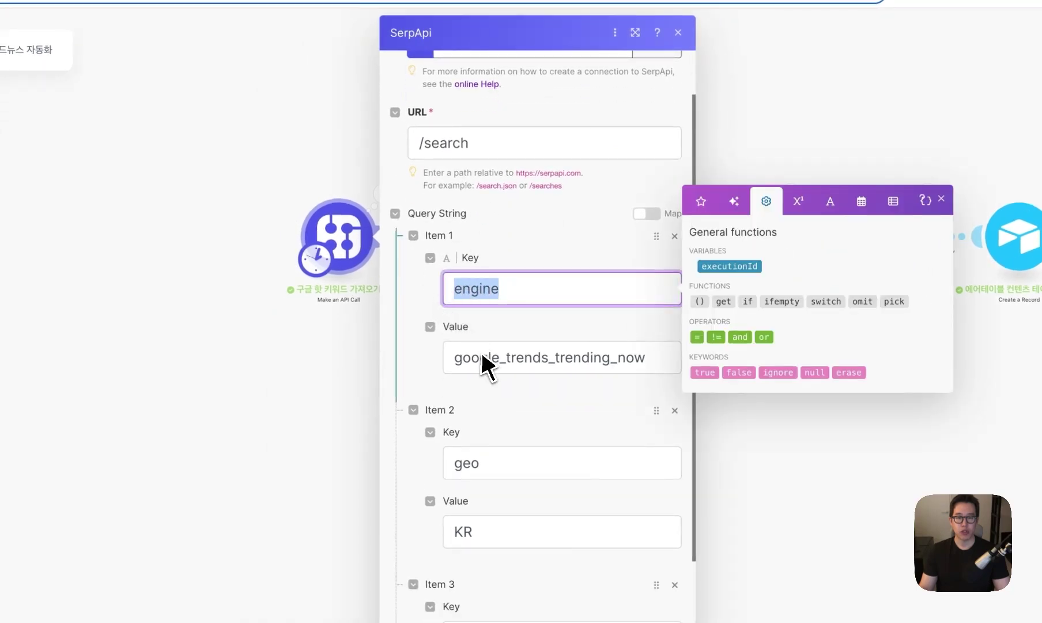
{"action": "left_click_drag", "start_coordinate": [455, 359], "coordinate": [515, 363]}
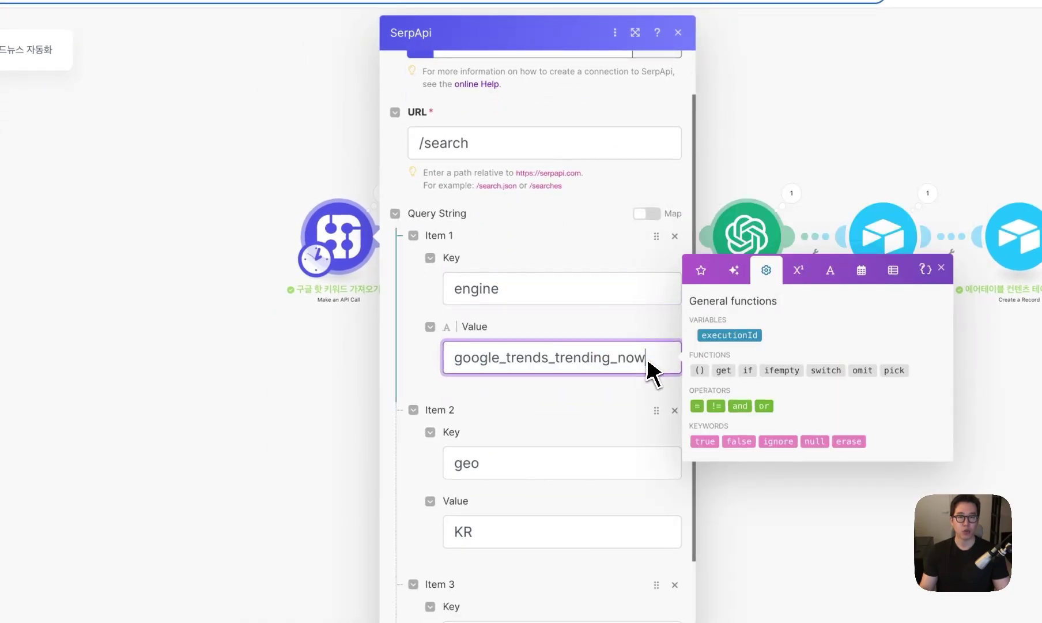
{"action": "left_click_drag", "start_coordinate": [648, 363], "coordinate": [465, 363]}
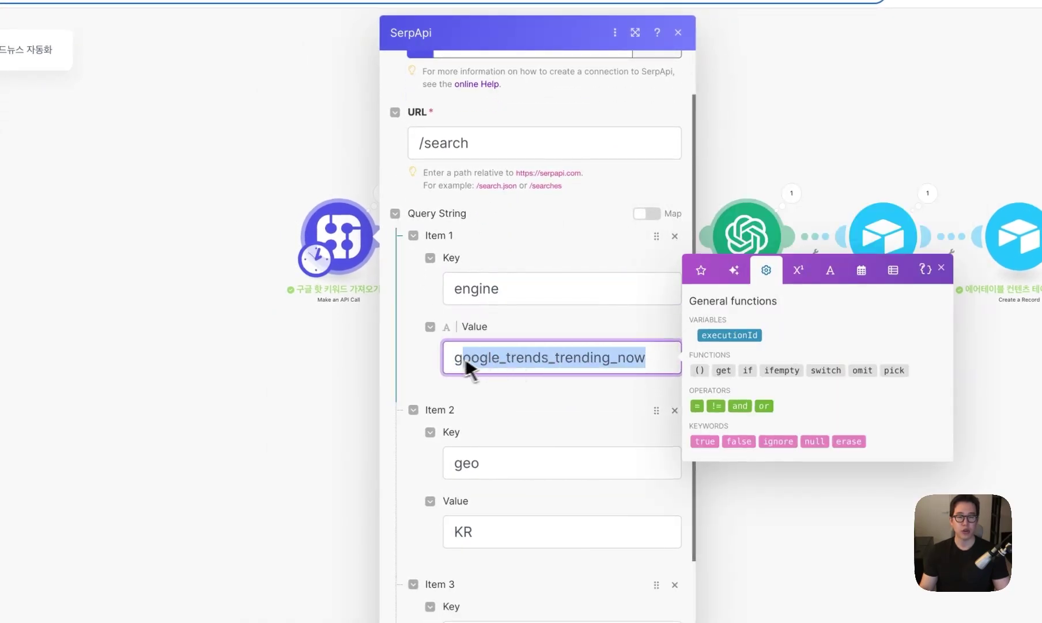
{"action": "left_click", "coordinate": [577, 397]}
- Examine the keys and values of the country and language items in the SerpApi module's query string
{"action": "scroll", "coordinate": [584, 403], "scroll_direction": "down", "scroll_amount": 2}
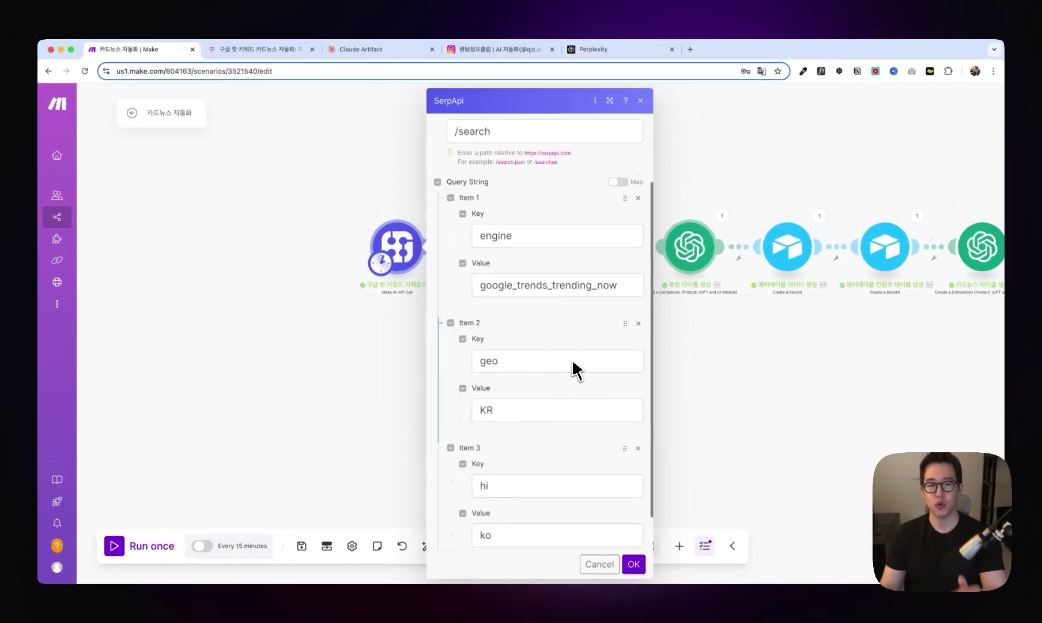
{"action": "scroll", "coordinate": [563, 354], "scroll_direction": "down", "scroll_amount": 1}
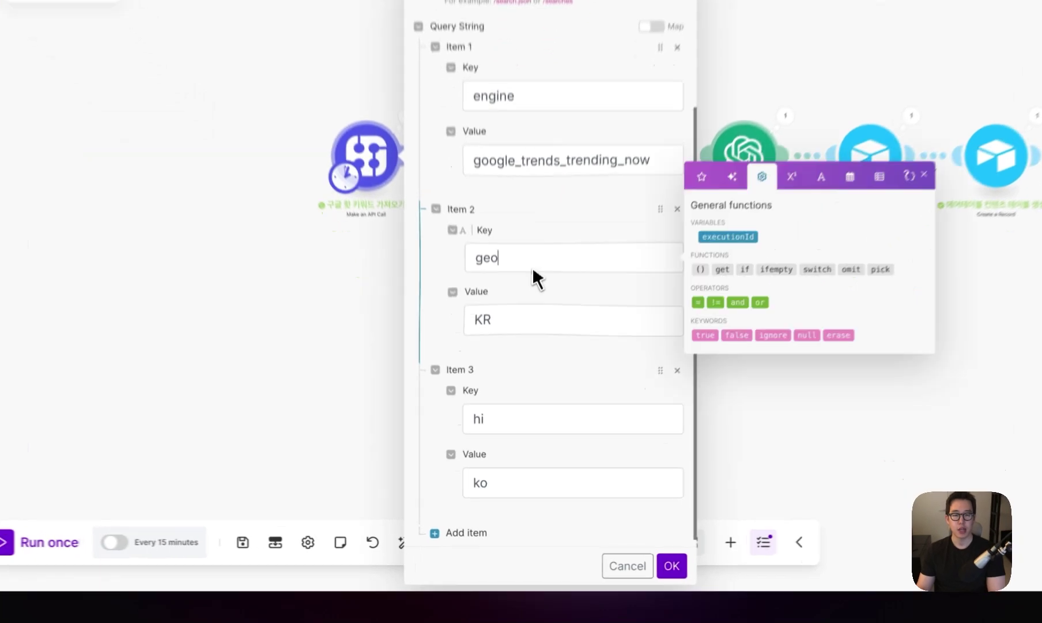
{"action": "left_click_drag", "start_coordinate": [513, 327], "coordinate": [472, 327]}
{"action": "left_click_drag", "start_coordinate": [509, 374], "coordinate": [454, 397]}
{"action": "scroll", "coordinate": [461, 311], "scroll_direction": "down", "scroll_amount": 1}
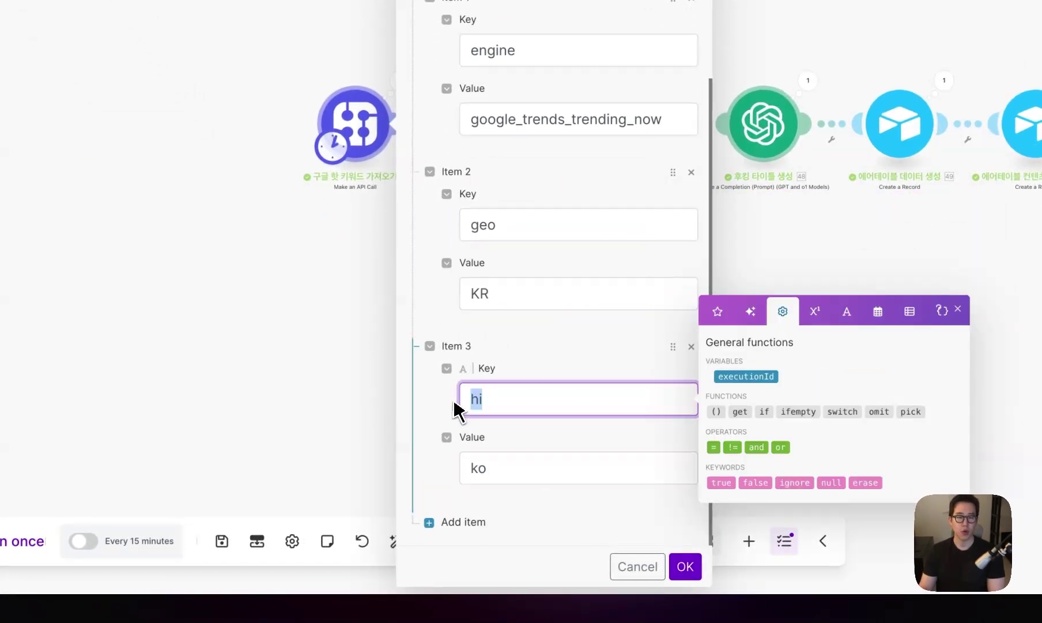
{"action": "left_click_drag", "start_coordinate": [489, 467], "coordinate": [469, 466]}
{"action": "left_click", "coordinate": [495, 427]}
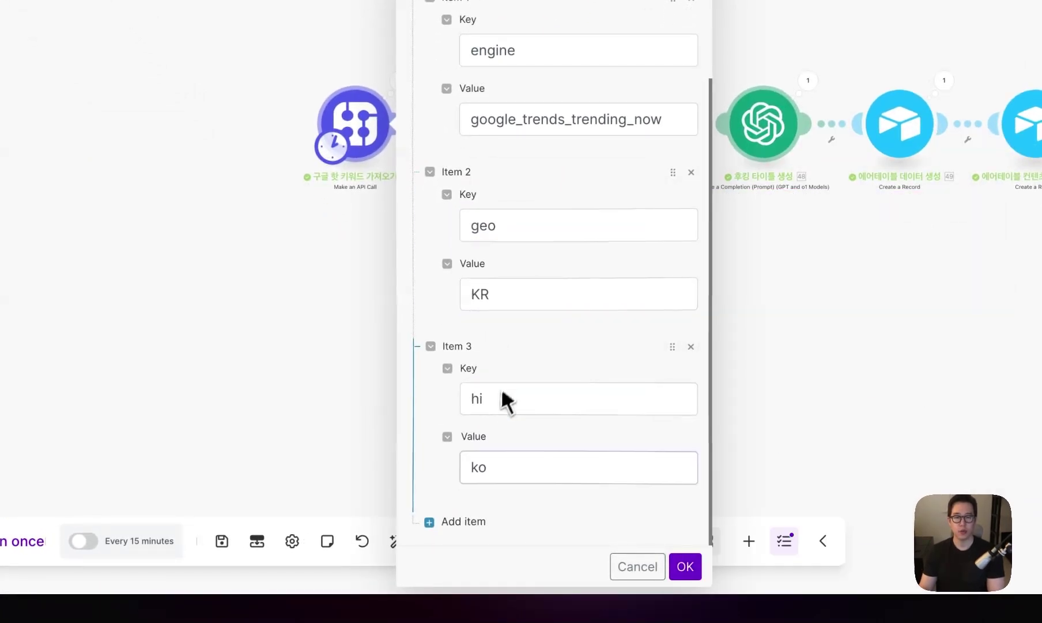
{"action": "left_click_drag", "start_coordinate": [497, 225], "coordinate": [461, 227]}
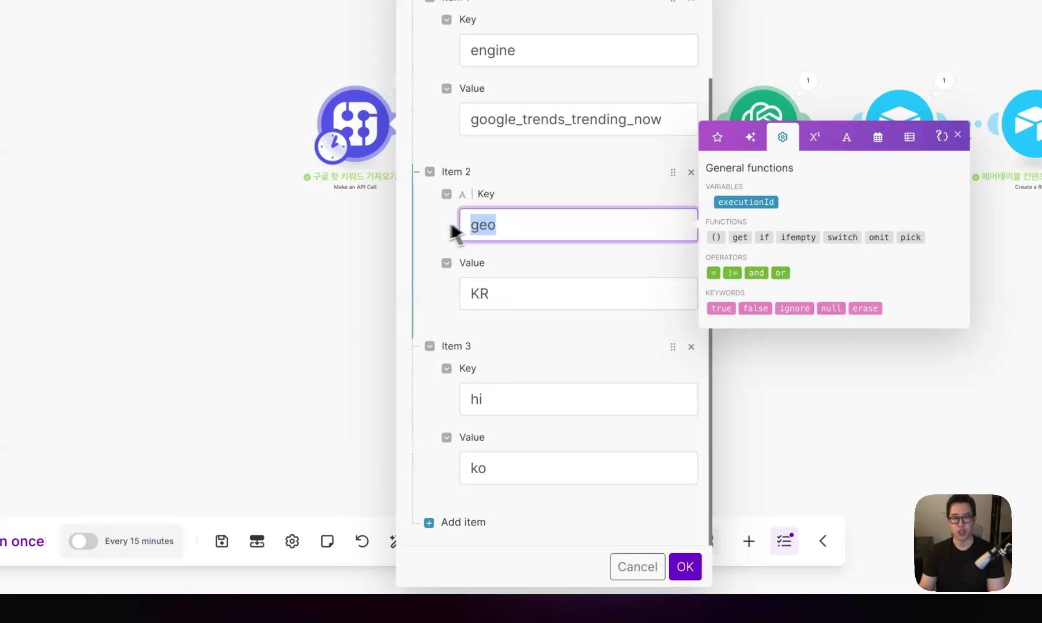
{"action": "key", "text": "Tab"}
{"action": "key", "text": "Tab"}
{"action": "key", "text": "Tab"}
{"action": "key", "text": "Tab"}
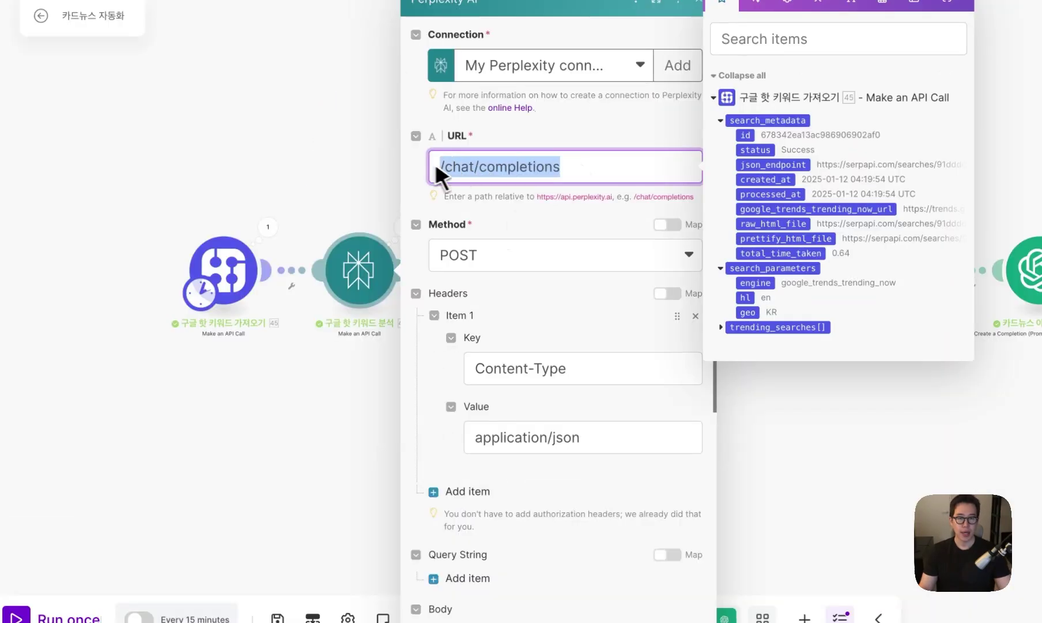
- Add a separate Perplexity AI Make an API Call module to the canvas and delete it again
{"action": "left_click", "coordinate": [581, 177]}
{"action": "left_click", "coordinate": [360, 193]}
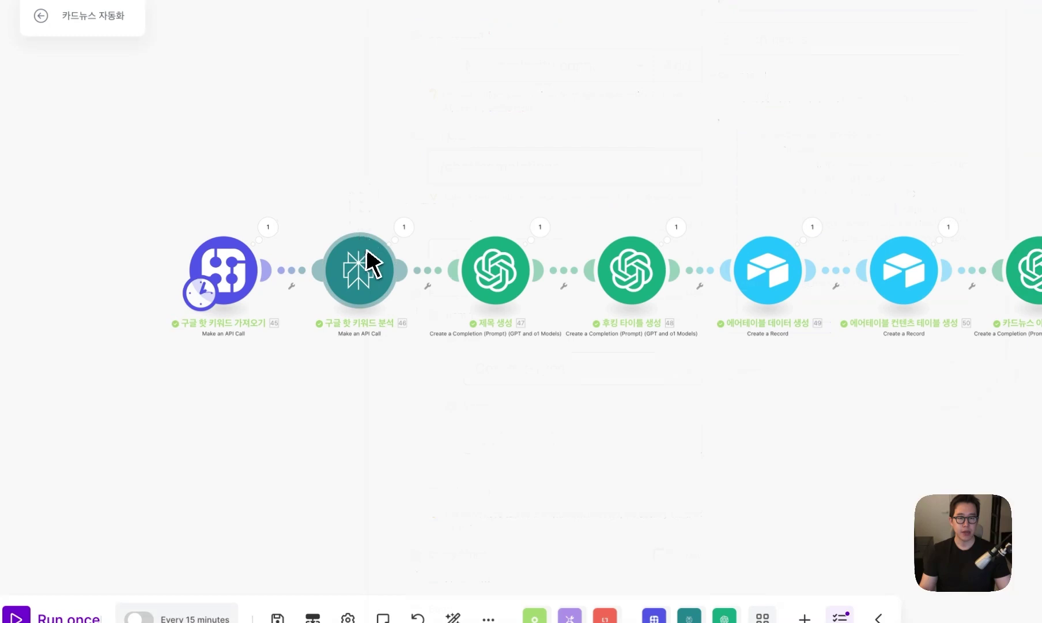
{"action": "left_click", "coordinate": [349, 363]}
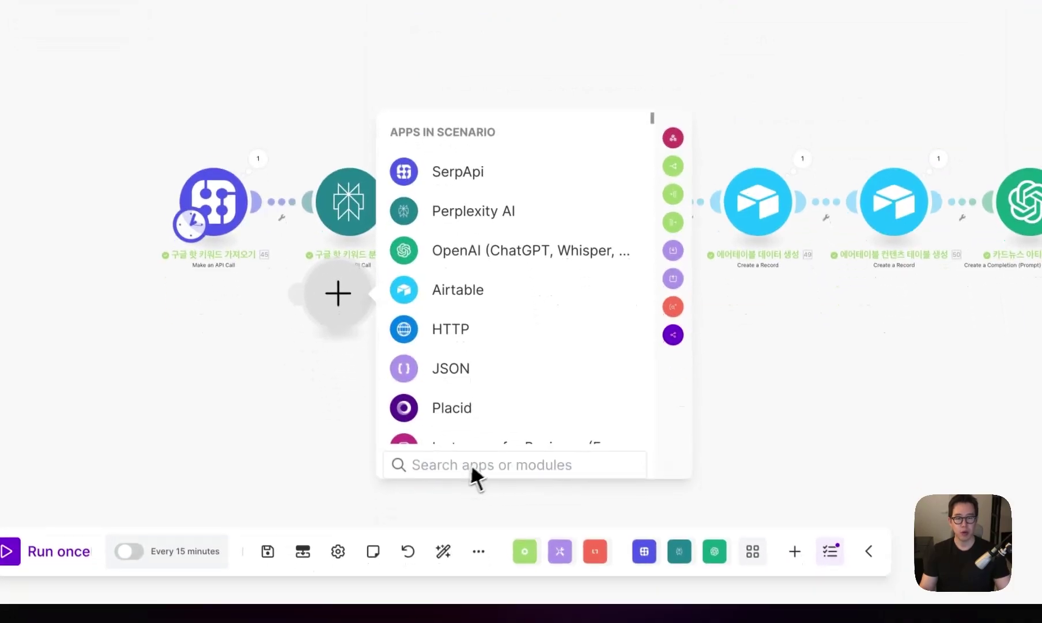
{"action": "type", "text": "perpl"}
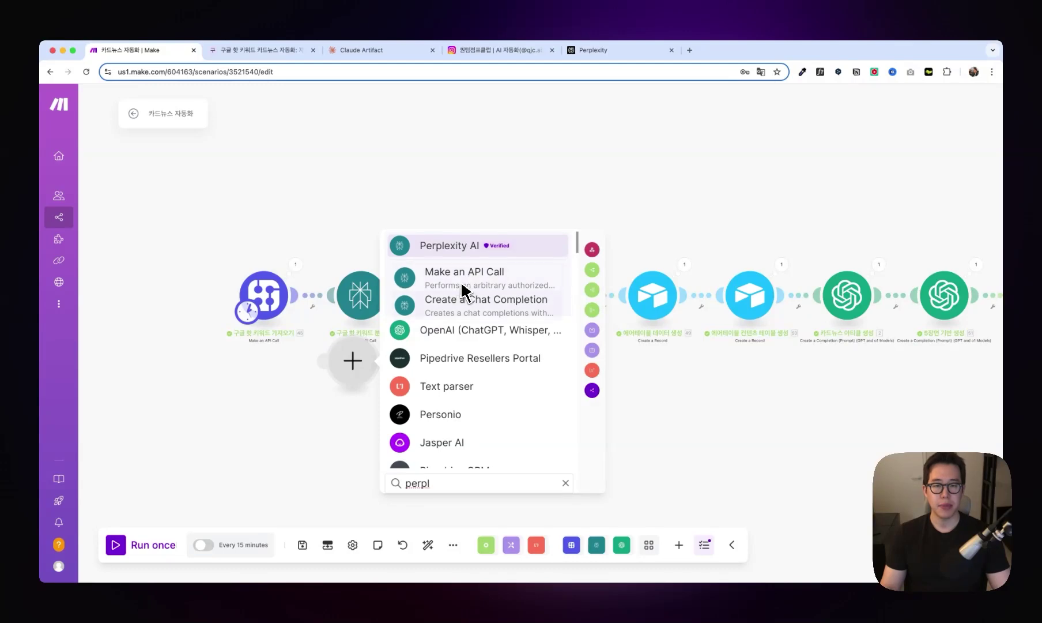
{"action": "left_click", "coordinate": [480, 287]}
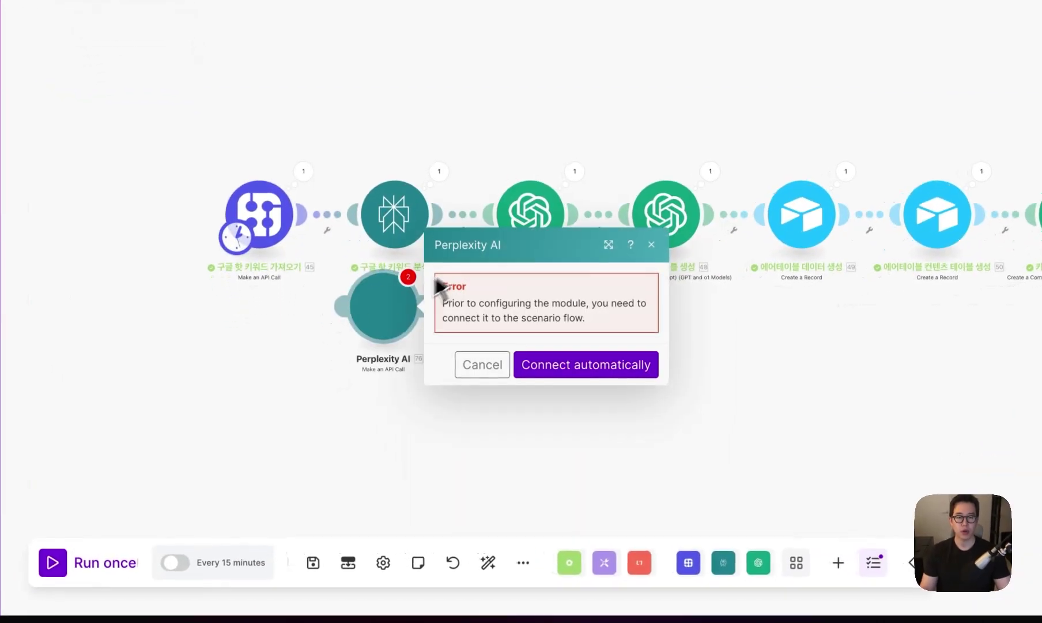
{"action": "left_click", "coordinate": [401, 391]}
{"action": "right_click", "coordinate": [362, 369]}
{"action": "left_click", "coordinate": [390, 382]}
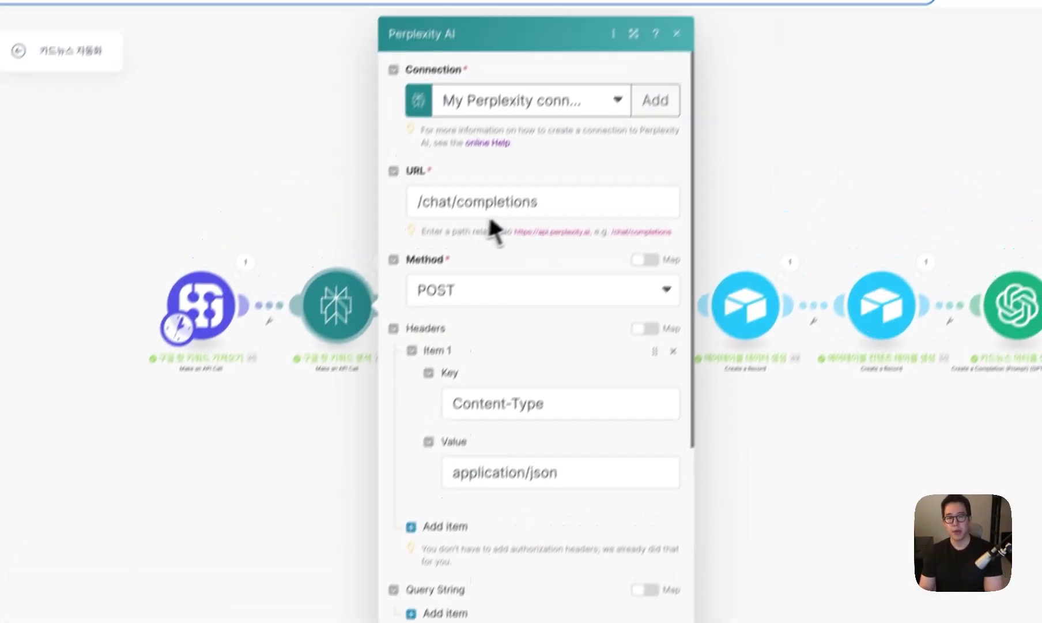
- Examine the URL, method and Content-Type header of the 구글 핫 키워드 분석 Perplexity module
{"action": "left_click_drag", "start_coordinate": [536, 200], "coordinate": [400, 194]}
{"action": "left_click", "coordinate": [409, 280]}
{"action": "scroll", "coordinate": [423, 323], "scroll_direction": "down", "scroll_amount": 2}
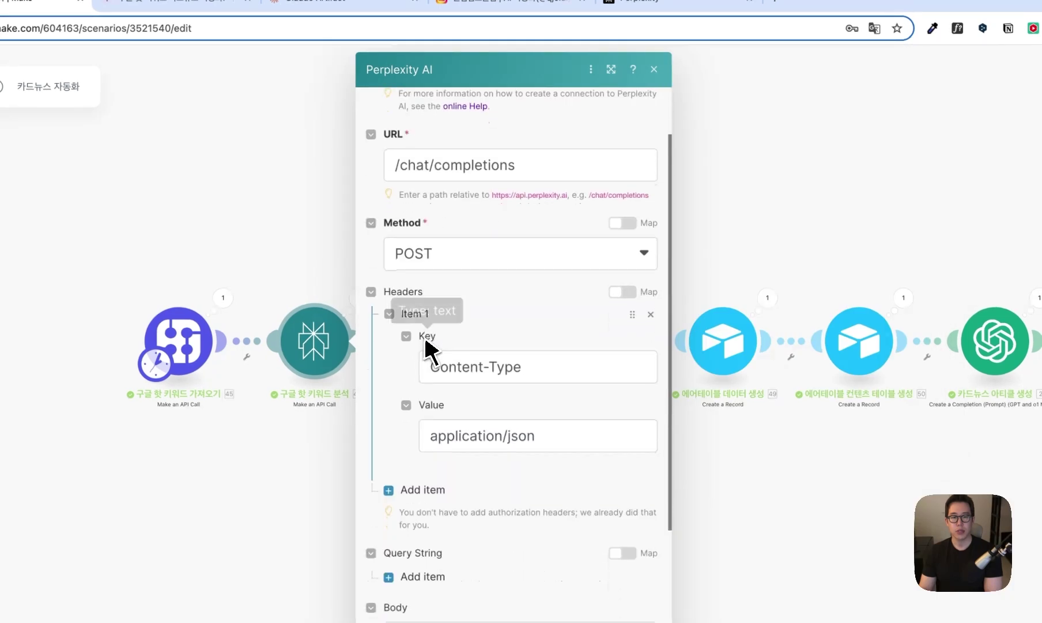
{"action": "left_click", "coordinate": [542, 367]}
{"action": "triple_click", "coordinate": [542, 367]}
{"action": "key", "text": "Tab"}
{"action": "scroll", "coordinate": [451, 438], "scroll_direction": "down", "scroll_amount": 4}
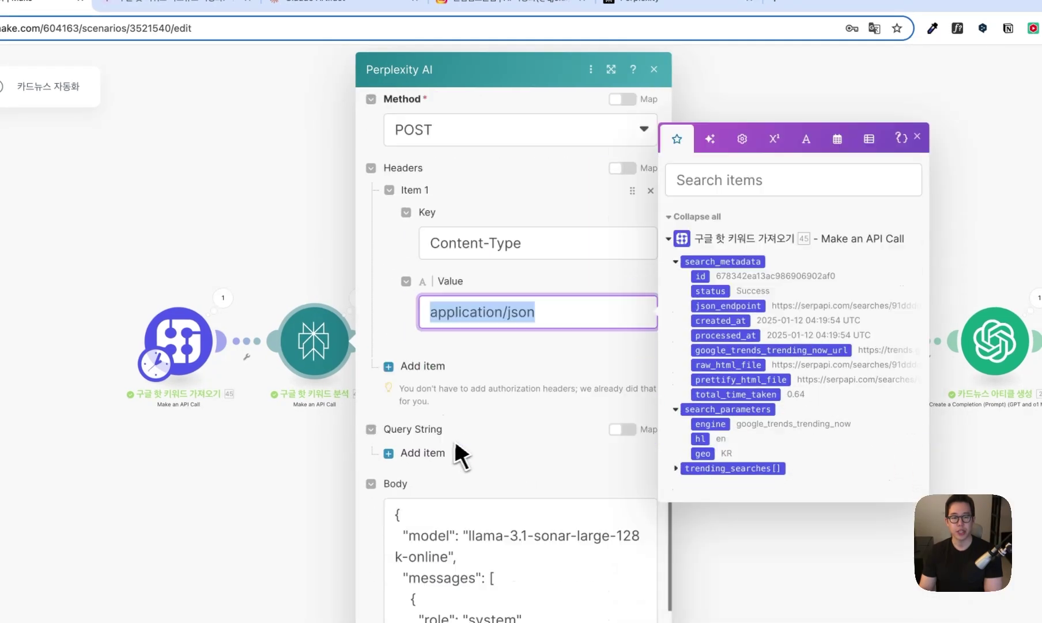
- Examine the model and the system message in the Perplexity module's request body
{"action": "left_click", "coordinate": [491, 438]}
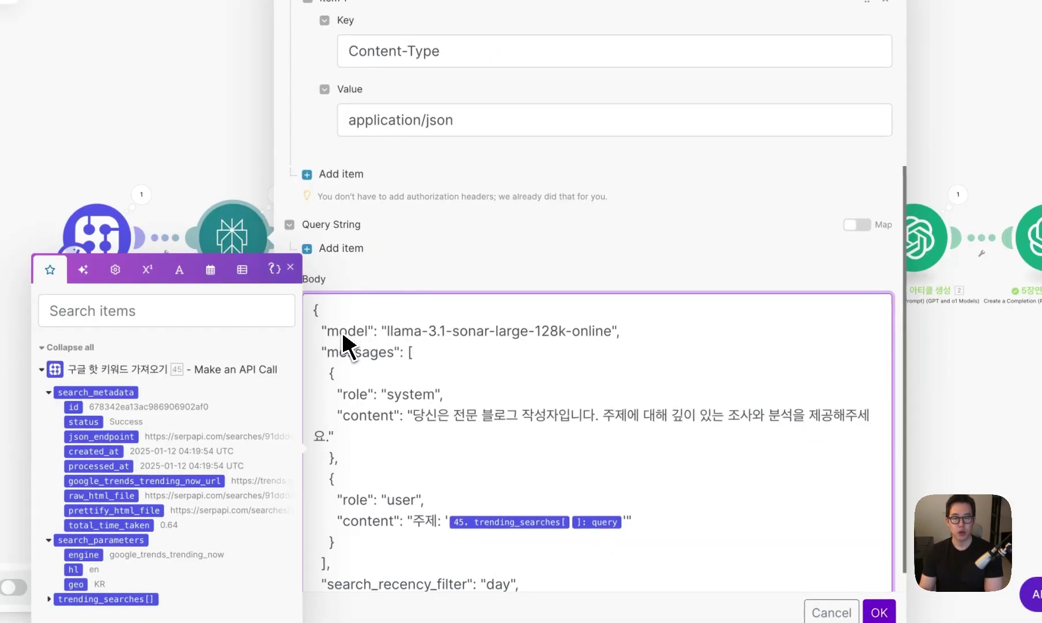
{"action": "left_click_drag", "start_coordinate": [382, 333], "coordinate": [462, 339]}
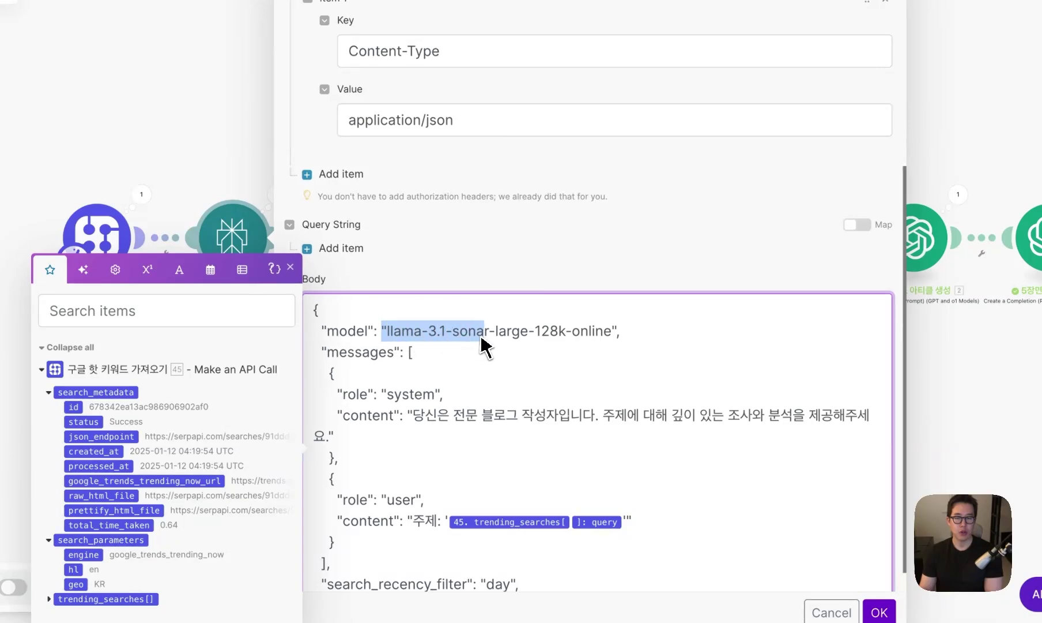
{"action": "left_click", "coordinate": [613, 349]}
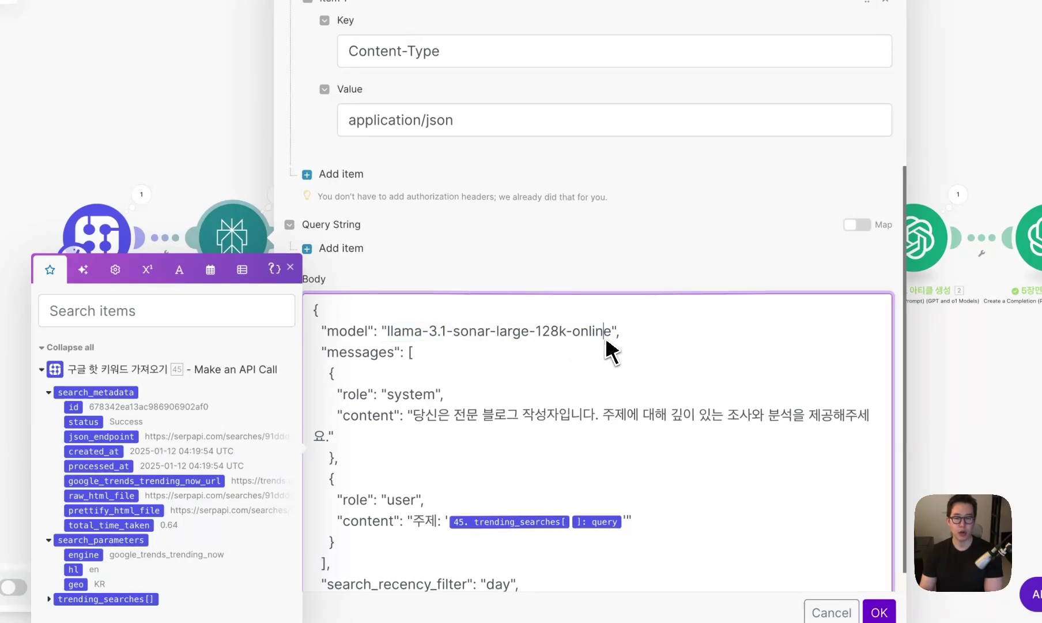
{"action": "scroll", "coordinate": [605, 352], "scroll_direction": "down", "scroll_amount": 1}
{"action": "left_click_drag", "start_coordinate": [340, 316], "coordinate": [401, 317]}
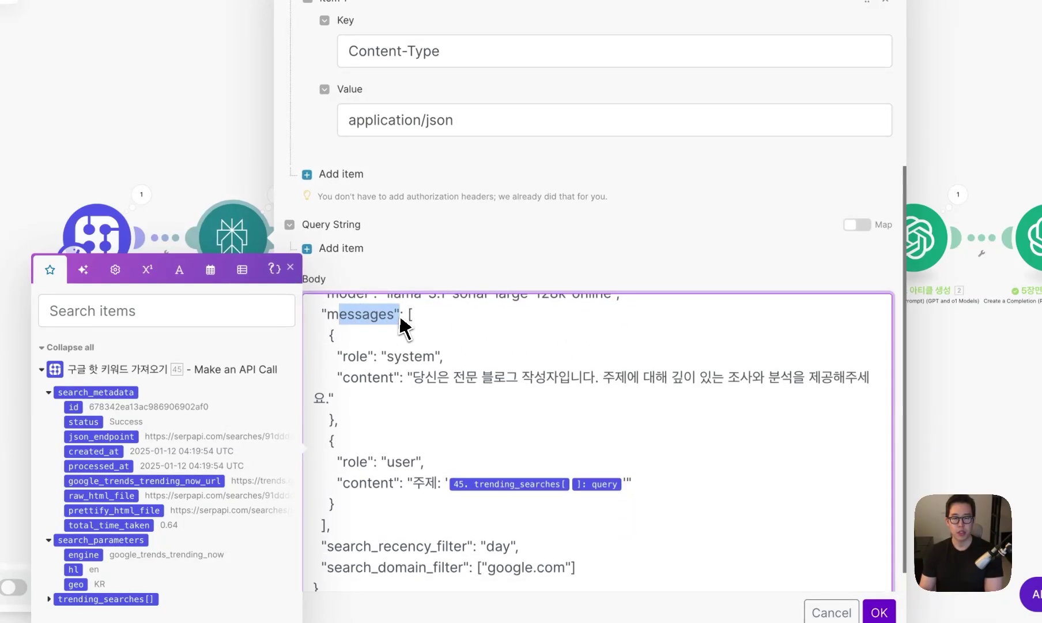
{"action": "left_click_drag", "start_coordinate": [386, 356], "coordinate": [444, 361]}
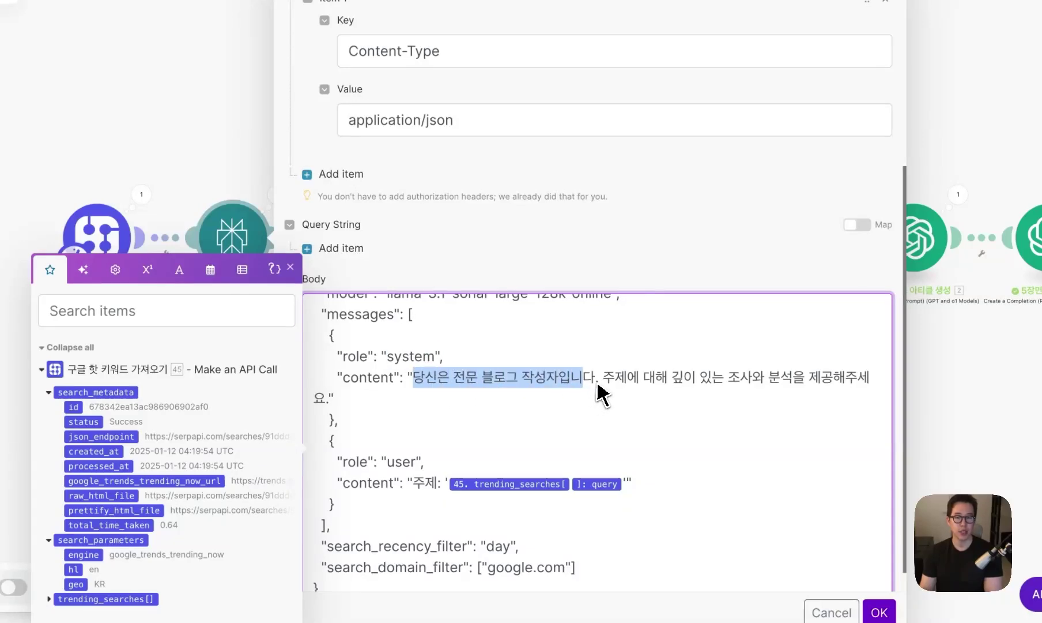
{"action": "left_click_drag", "start_coordinate": [707, 386], "coordinate": [855, 383]}
{"action": "left_click", "coordinate": [633, 397]}
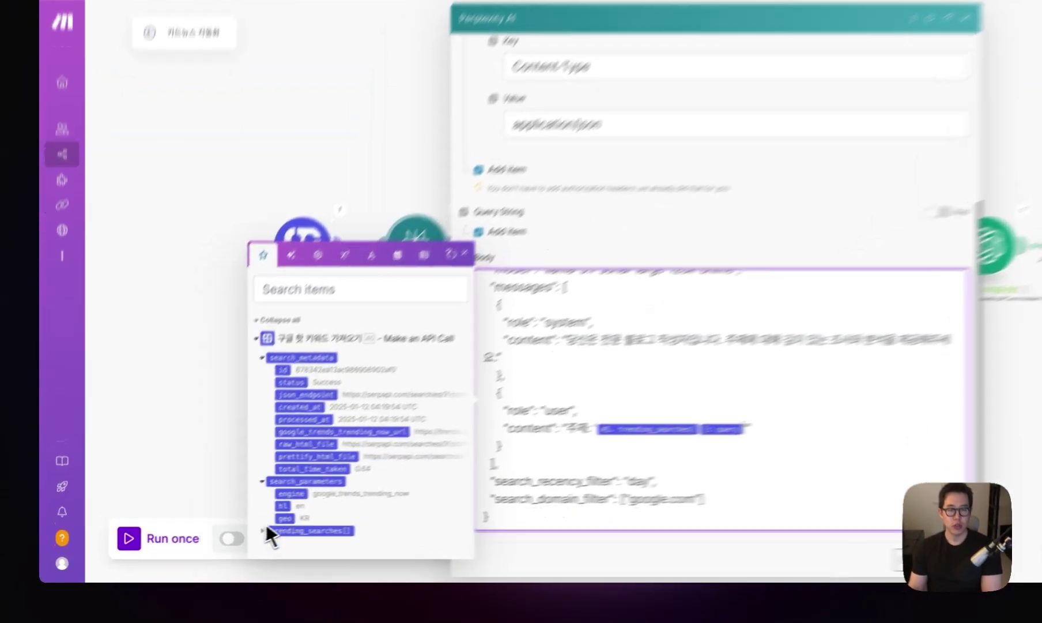
- Expand the trending_searches[] output for mapping, and examine the recency and domain filters in the Perplexity request body
{"action": "left_click", "coordinate": [264, 529]}
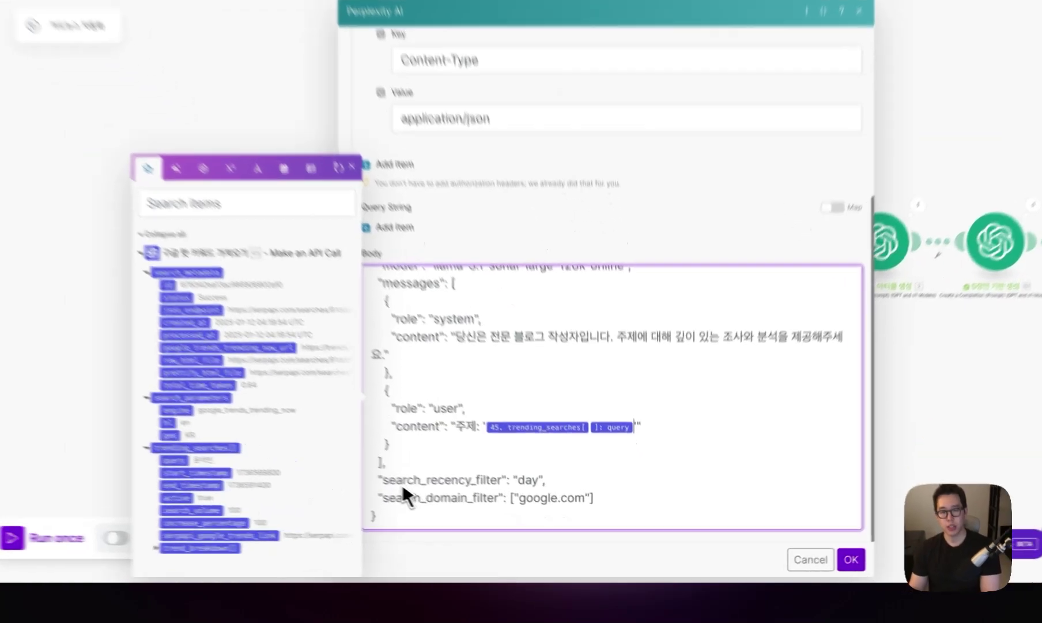
{"action": "left_click_drag", "start_coordinate": [428, 496], "coordinate": [486, 469]}
{"action": "left_click", "coordinate": [559, 496]}
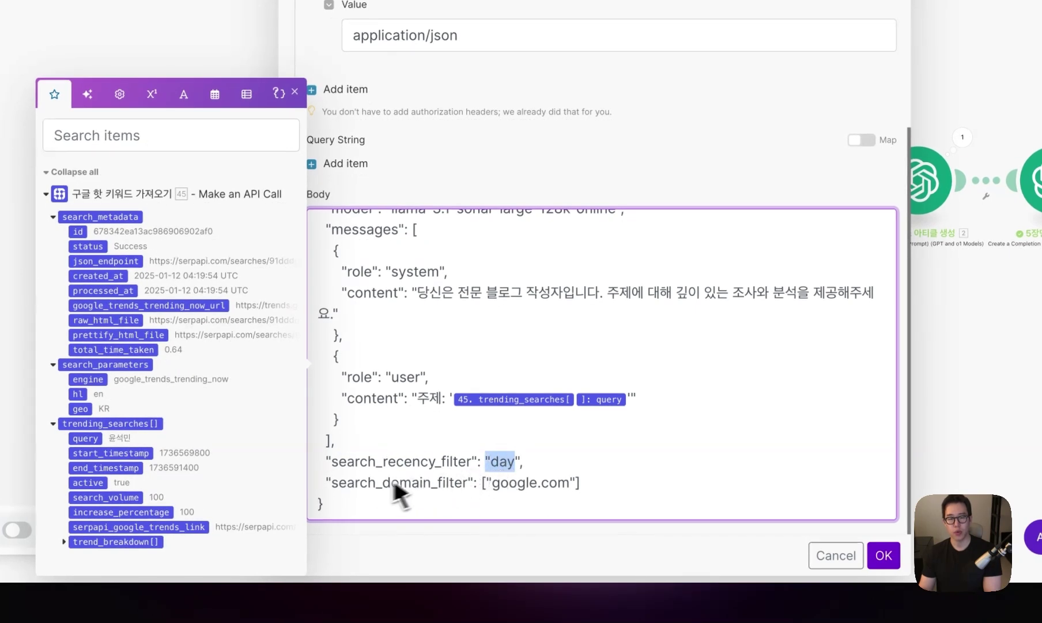
{"action": "left_click_drag", "start_coordinate": [332, 483], "coordinate": [366, 484]}
{"action": "left_click_drag", "start_coordinate": [461, 490], "coordinate": [593, 487]}
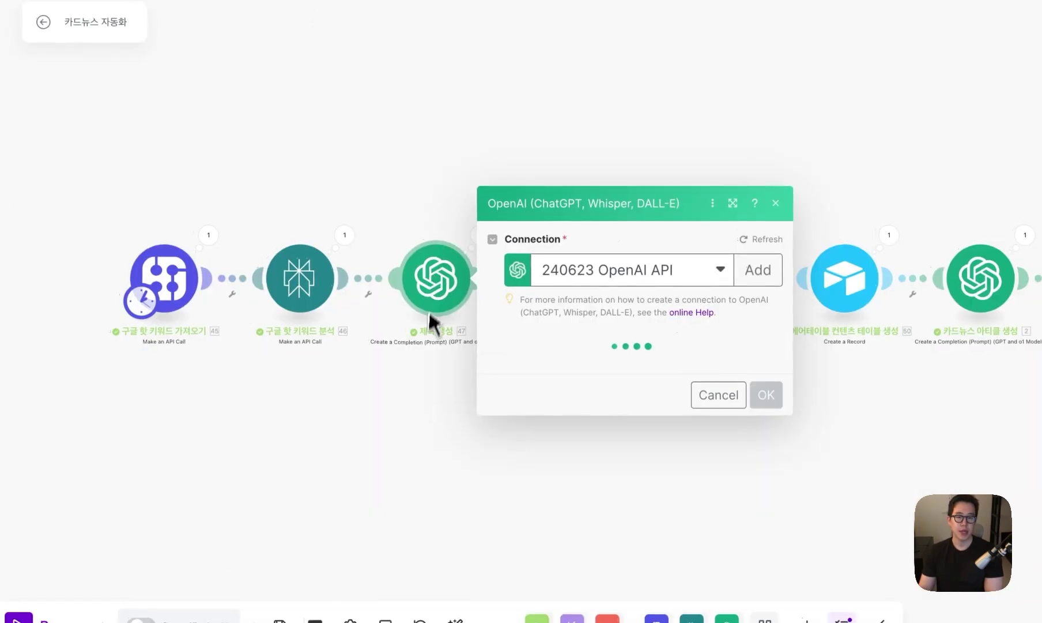
- Search for openai from a new placeholder module and look through the OpenAI (ChatGPT, Whisper, DALL-E) module list, including Create a Completion
{"action": "left_click", "coordinate": [431, 324]}
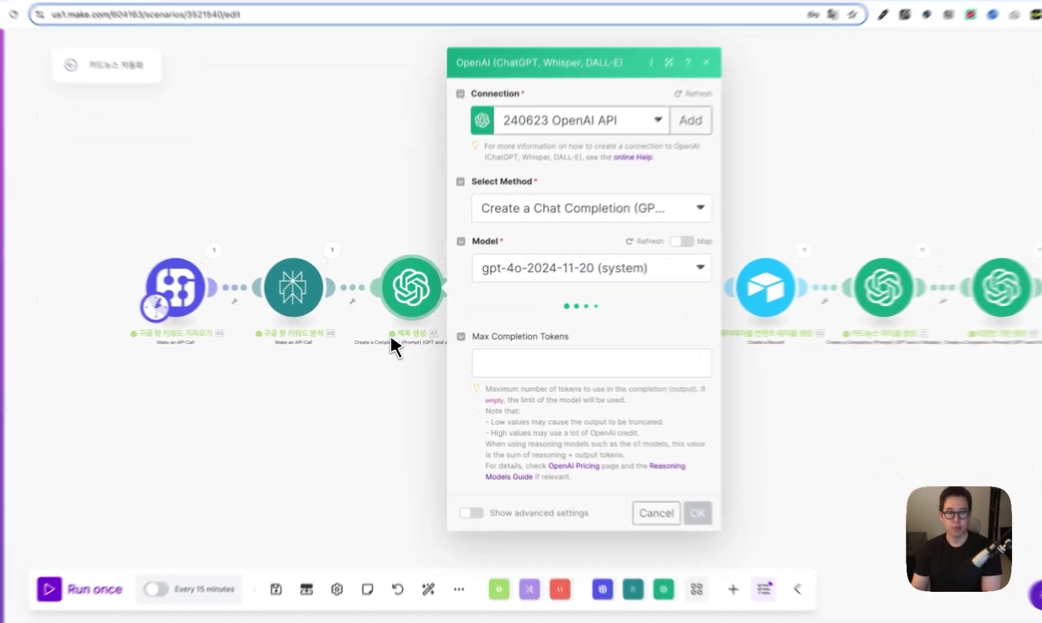
{"action": "left_click", "coordinate": [418, 378]}
{"action": "left_click", "coordinate": [423, 378]}
{"action": "type", "text": "openai"}
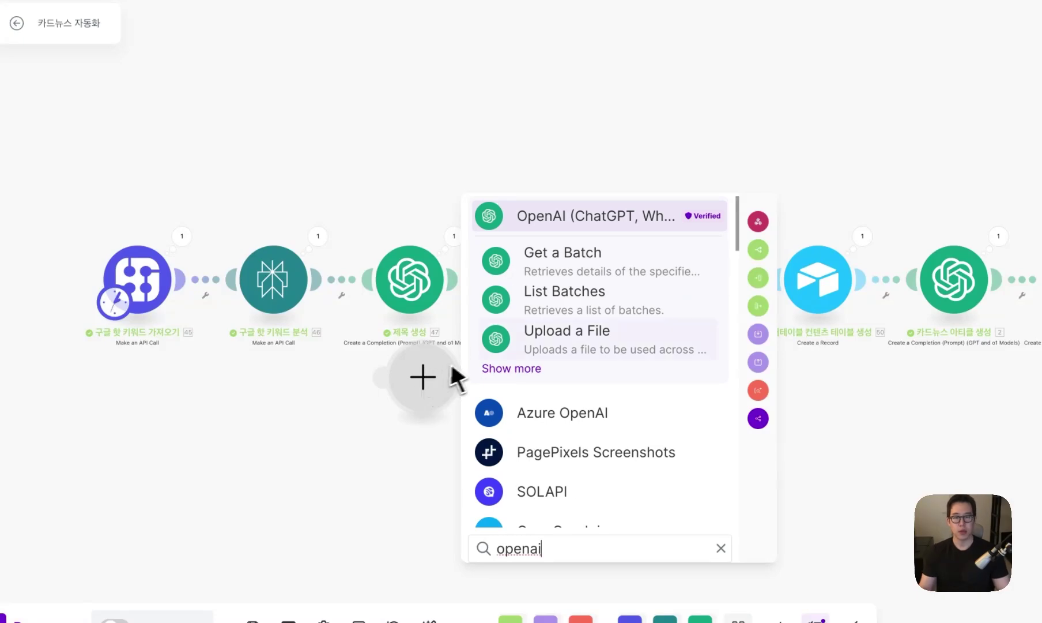
{"action": "left_click", "coordinate": [535, 368]}
{"action": "scroll", "coordinate": [605, 424], "scroll_direction": "down", "scroll_amount": 5}
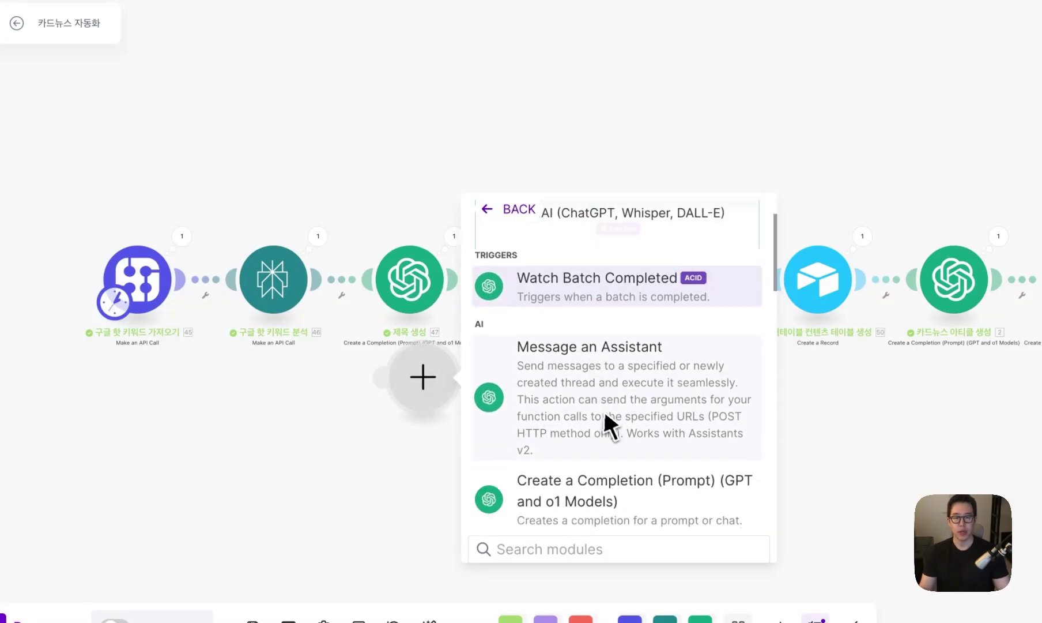
{"action": "scroll", "coordinate": [617, 432], "scroll_direction": "down", "scroll_amount": 5}
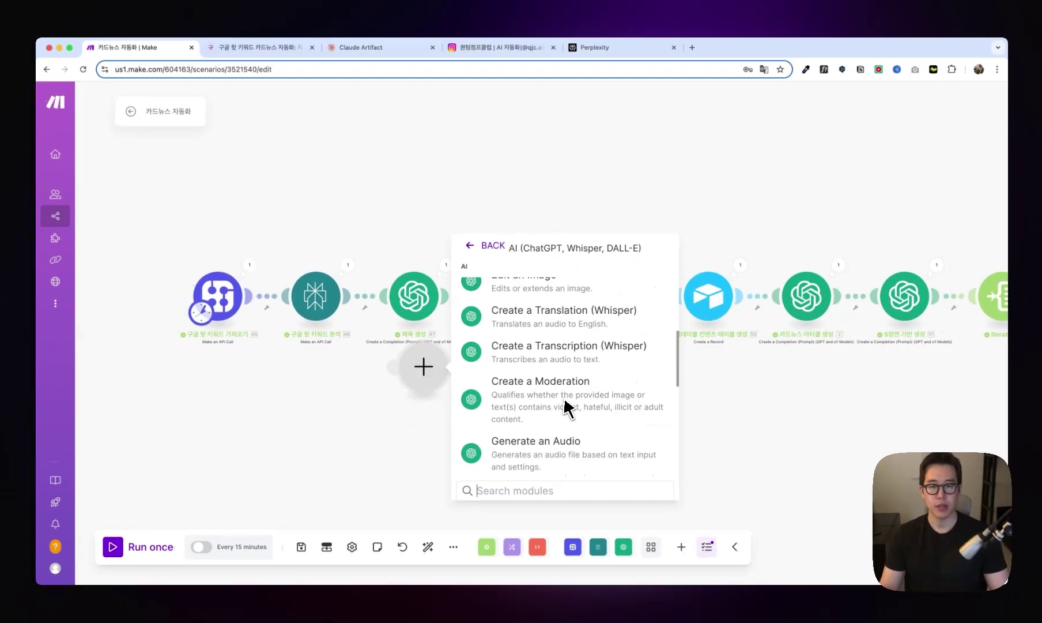
{"action": "scroll", "coordinate": [634, 406], "scroll_direction": "up", "scroll_amount": 10}
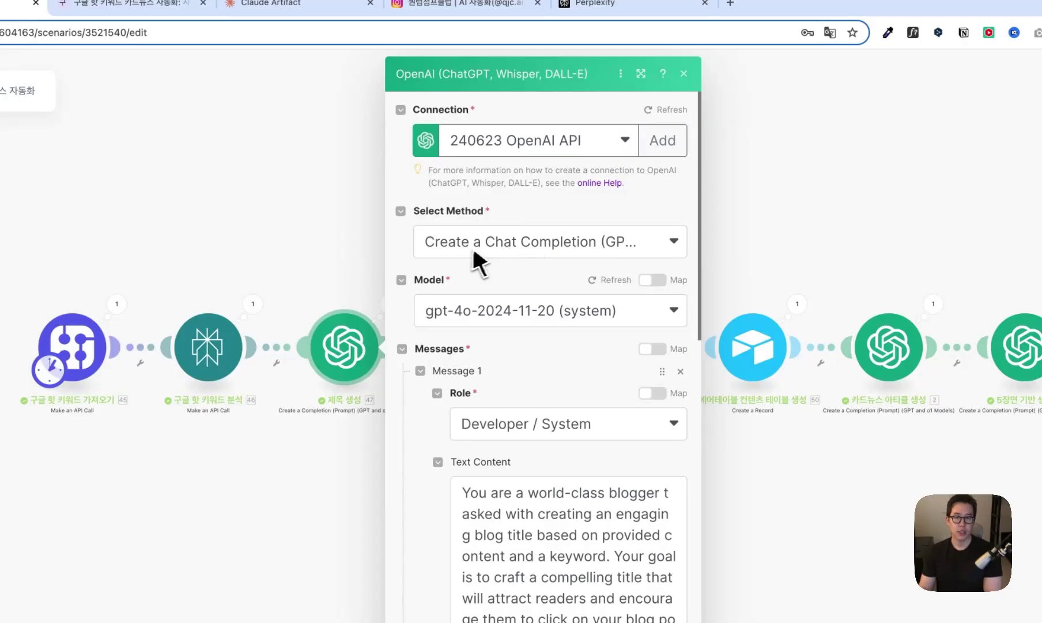
- Choose gpt-4o-2024-11-20 (system) as the model of the 제목 생성 OpenAI module and examine its title-writing system message
{"action": "left_click", "coordinate": [540, 300]}
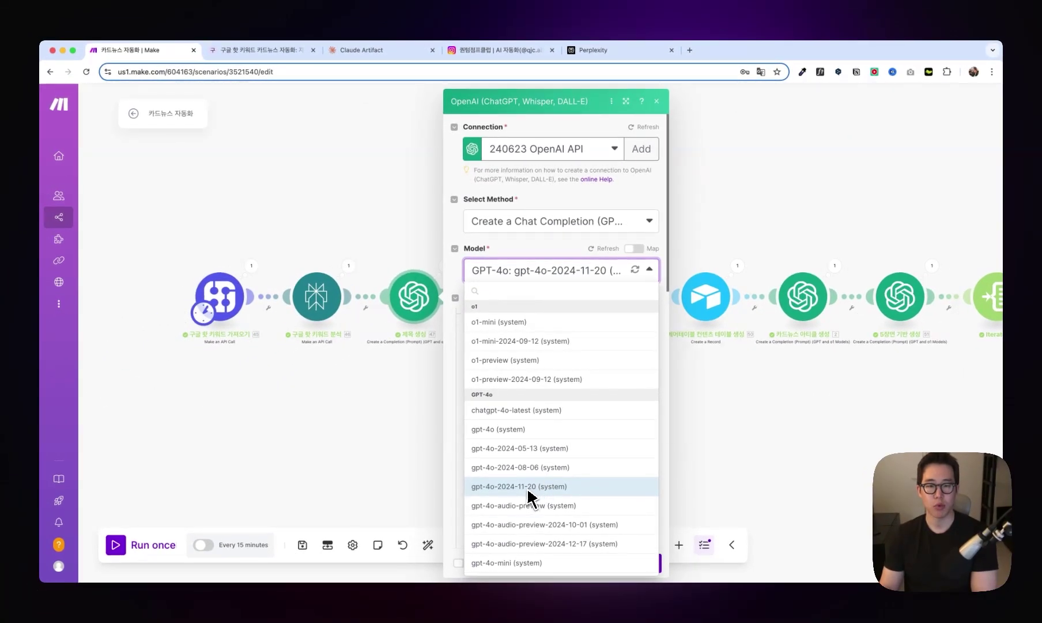
{"action": "left_click", "coordinate": [524, 487]}
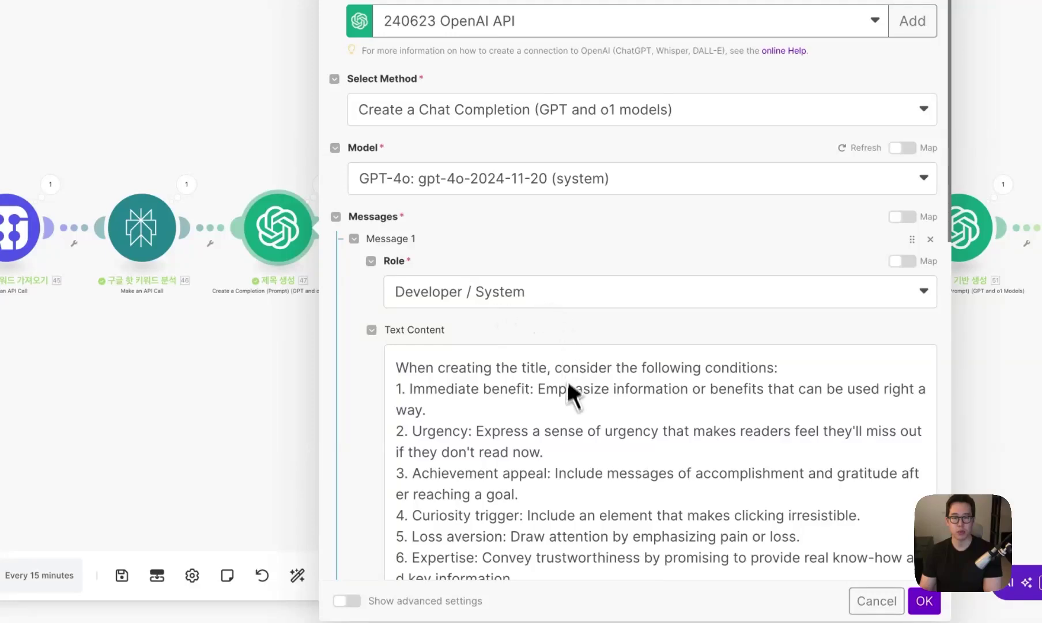
{"action": "scroll", "coordinate": [571, 387], "scroll_direction": "up", "scroll_amount": 3}
{"action": "left_click", "coordinate": [477, 385]}
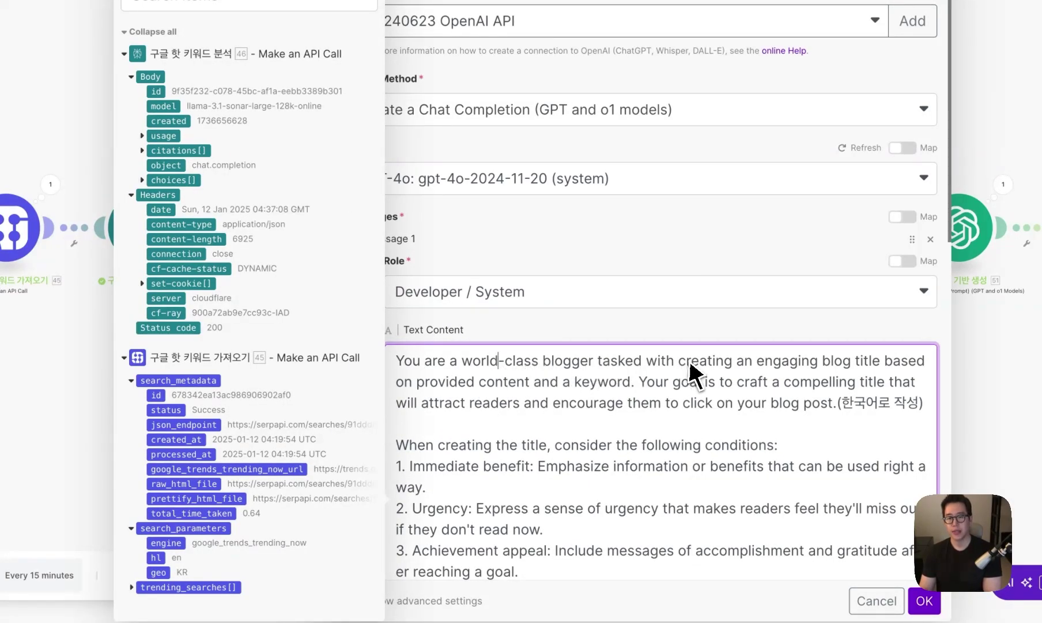
{"action": "scroll", "coordinate": [640, 396], "scroll_direction": "down", "scroll_amount": 10}
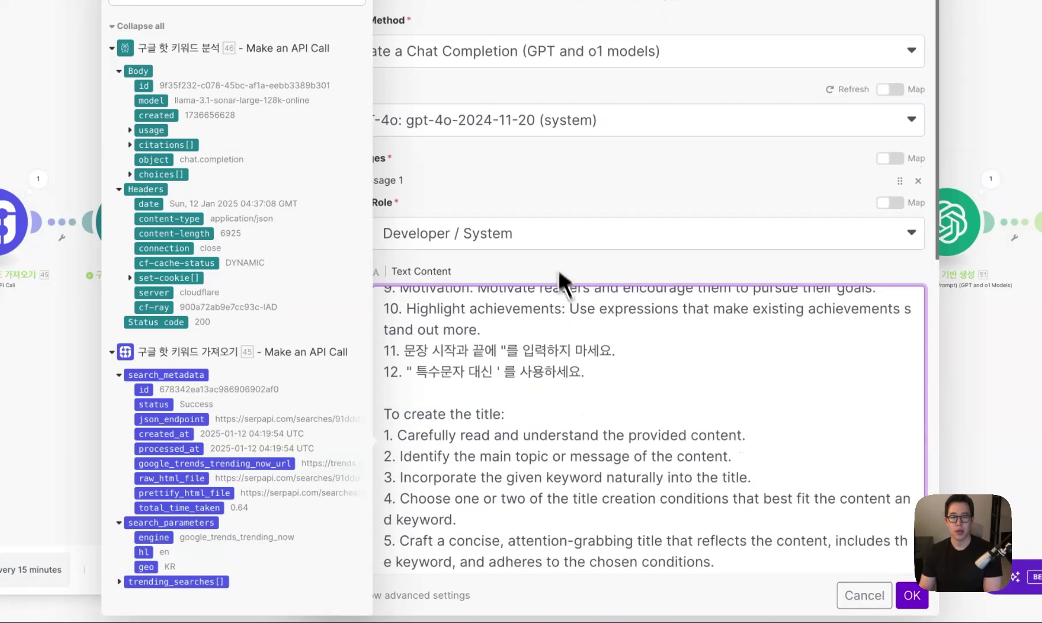
{"action": "scroll", "coordinate": [562, 282], "scroll_direction": "down", "scroll_amount": 3}
{"action": "scroll", "coordinate": [500, 475], "scroll_direction": "down", "scroll_amount": 4}
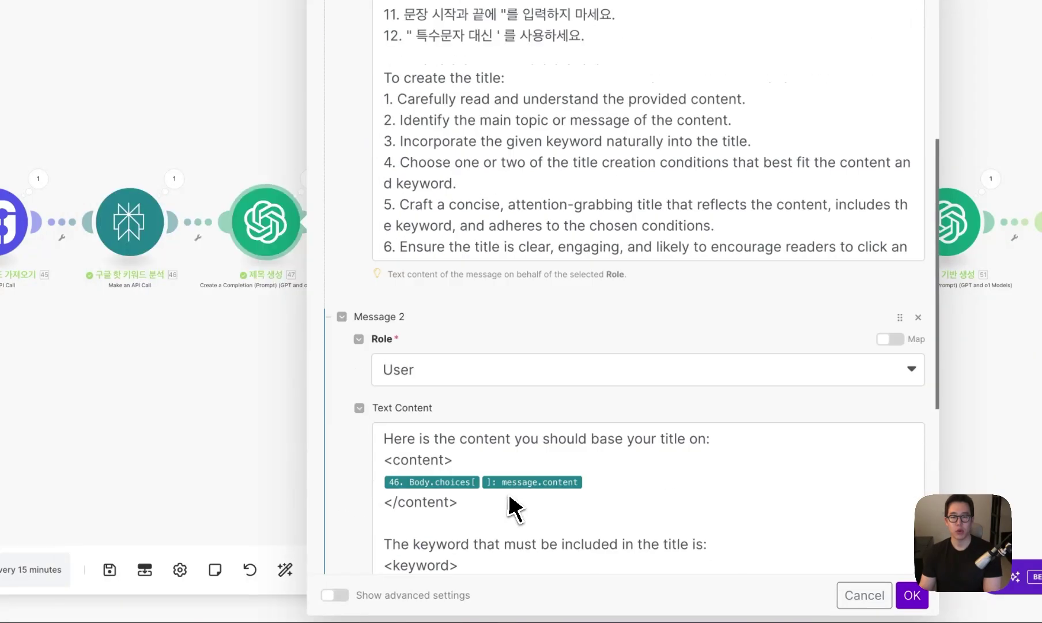
- Expand choices[] and message in the 구글 핫 키워드 분석 output to trace the content value mapped in the title prompt's user message
{"action": "scroll", "coordinate": [519, 487], "scroll_direction": "down", "scroll_amount": 2}
{"action": "left_click", "coordinate": [583, 470]}
{"action": "left_click", "coordinate": [618, 353]}
{"action": "left_click_drag", "start_coordinate": [623, 371], "coordinate": [396, 373]}
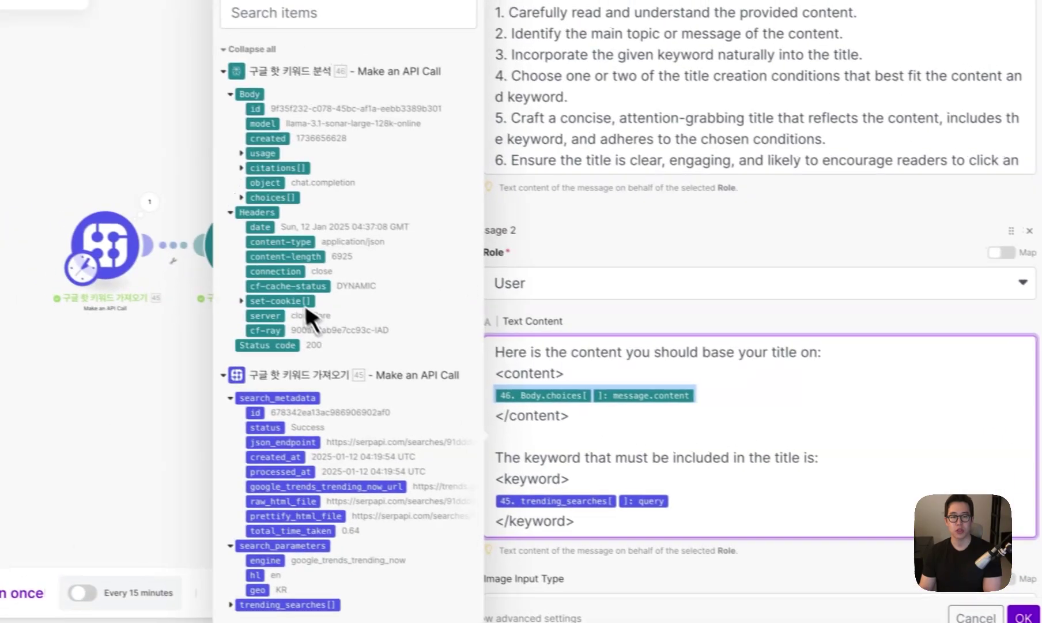
{"action": "left_click", "coordinate": [242, 198]}
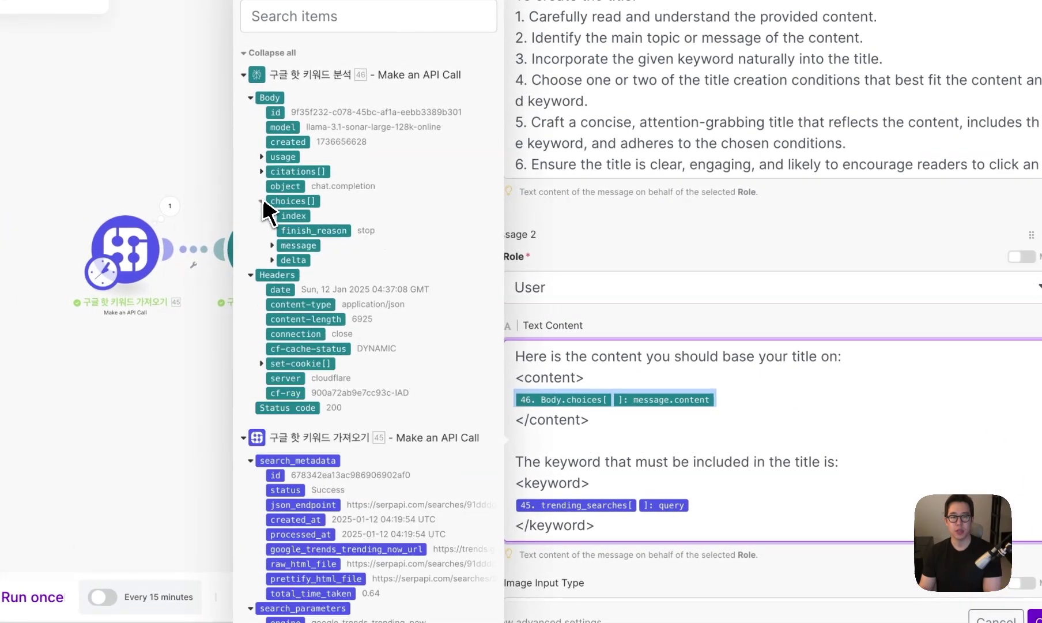
{"action": "left_click", "coordinate": [272, 245]}
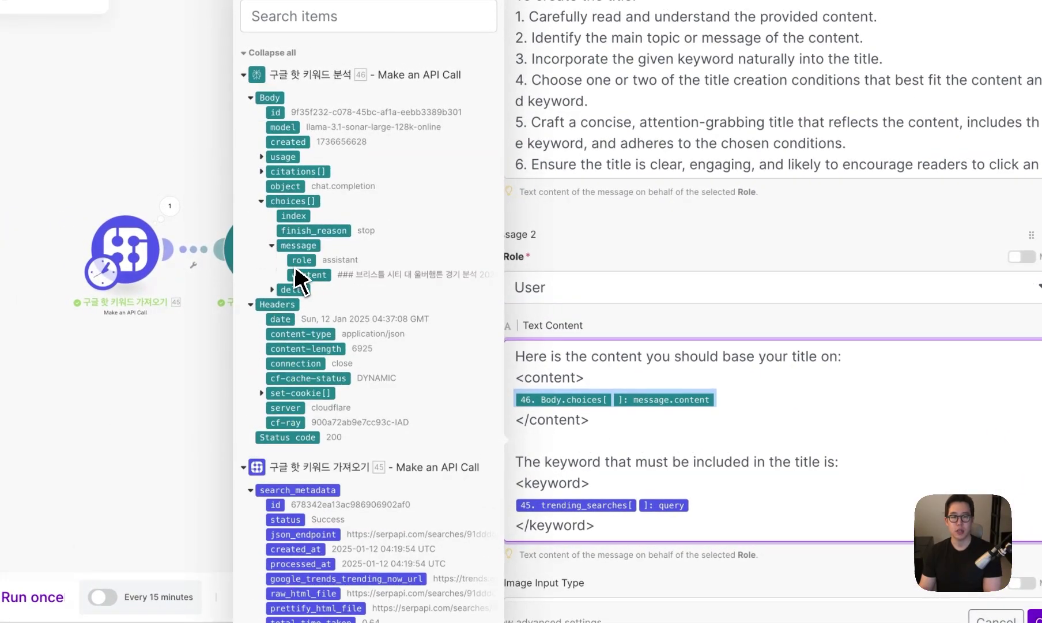
- Expand the trending_searches[] output to trace the title prompt's keyword mapping, and check the module's Max Completion Tokens setting
{"action": "left_click", "coordinate": [753, 519]}
{"action": "left_click", "coordinate": [747, 465]}
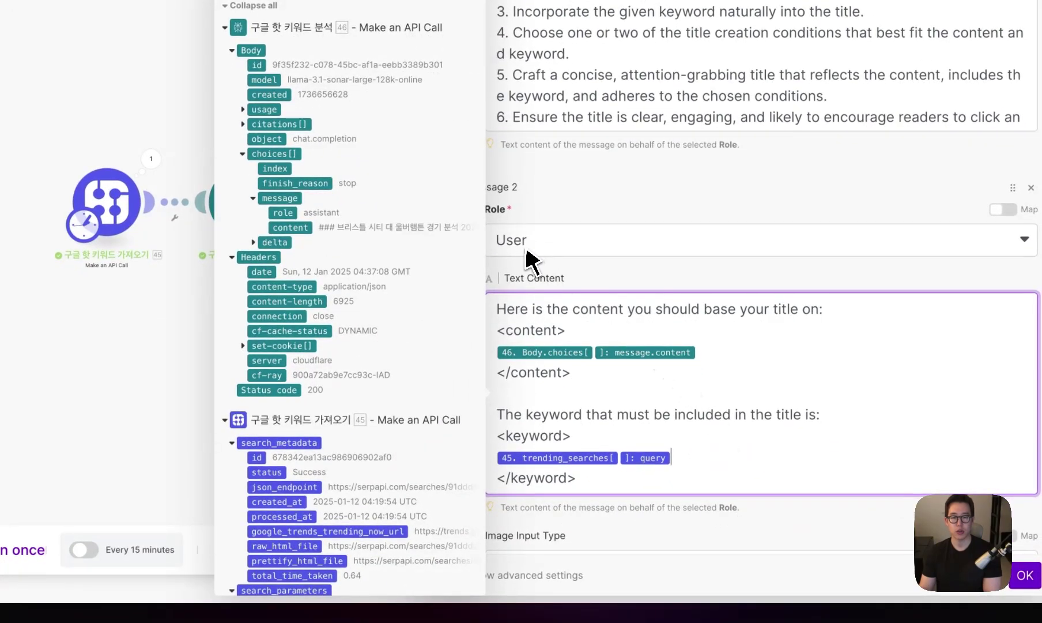
{"action": "scroll", "coordinate": [377, 497], "scroll_direction": "down", "scroll_amount": 3}
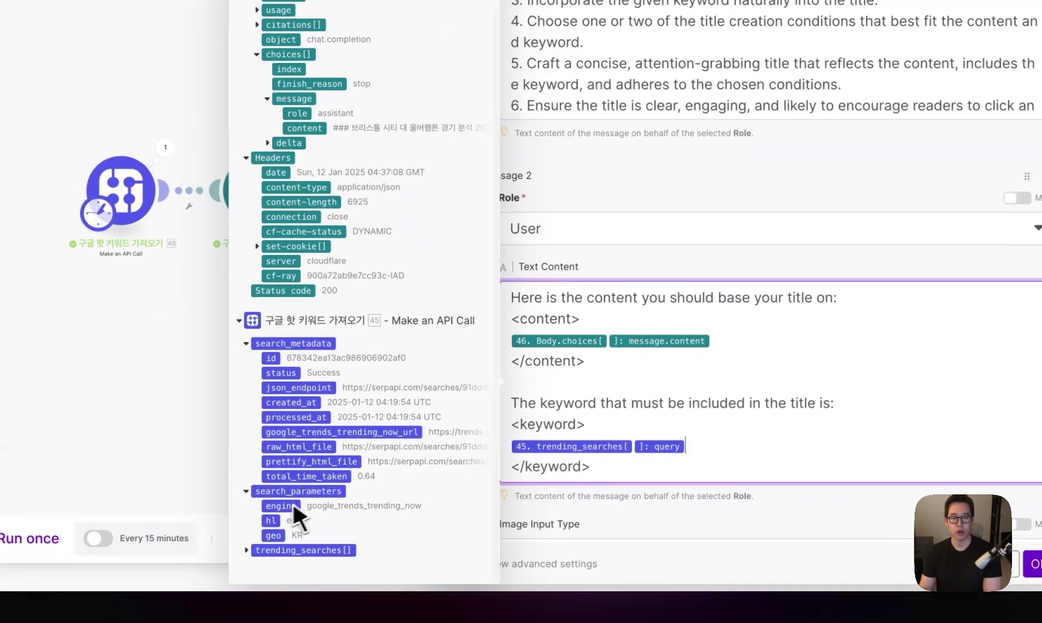
{"action": "scroll", "coordinate": [280, 533], "scroll_direction": "down", "scroll_amount": 3}
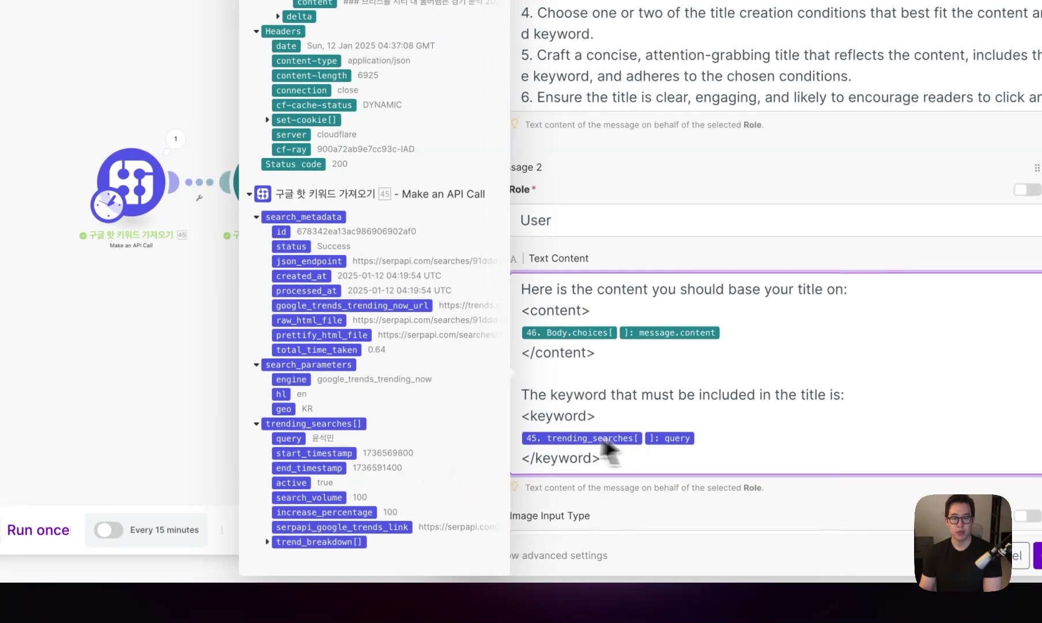
{"action": "scroll", "coordinate": [606, 366], "scroll_direction": "down", "scroll_amount": 5}
{"action": "left_click", "coordinate": [684, 425]}
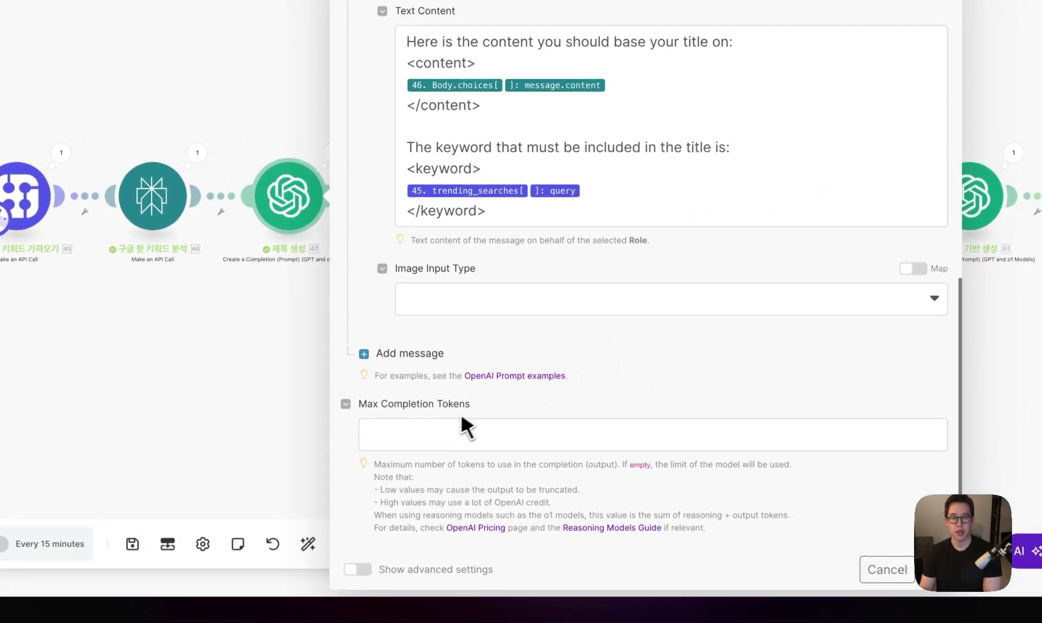
{"action": "left_click", "coordinate": [523, 443]}
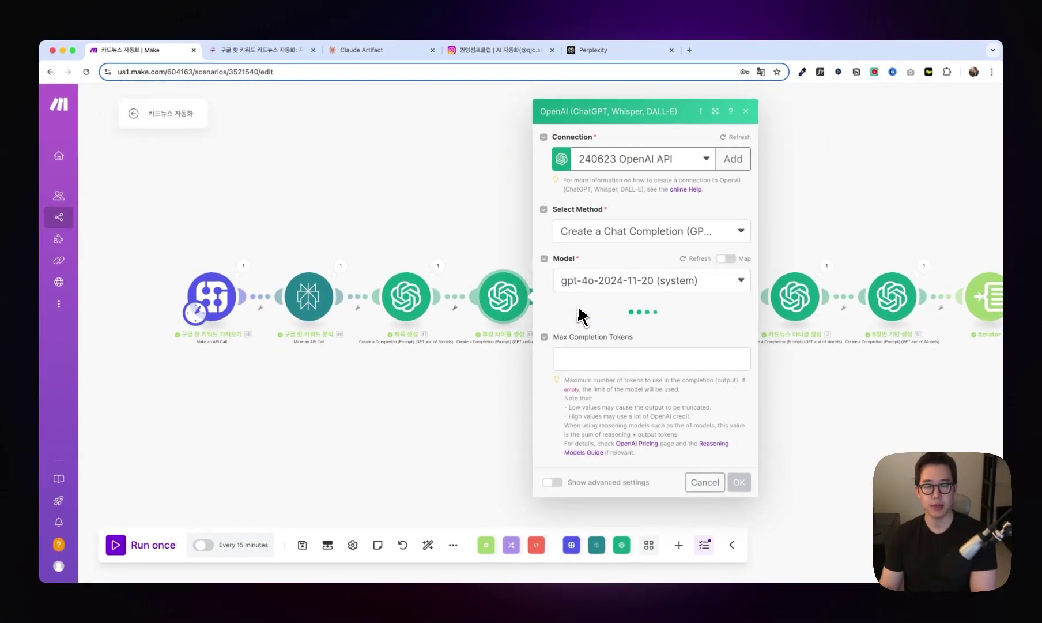
- Switch to the Airtable base and compare the 제목 and 후킹 타이틀 cells of the record with ID 55
{"action": "left_click", "coordinate": [259, 50]}
{"action": "left_click", "coordinate": [484, 230]}
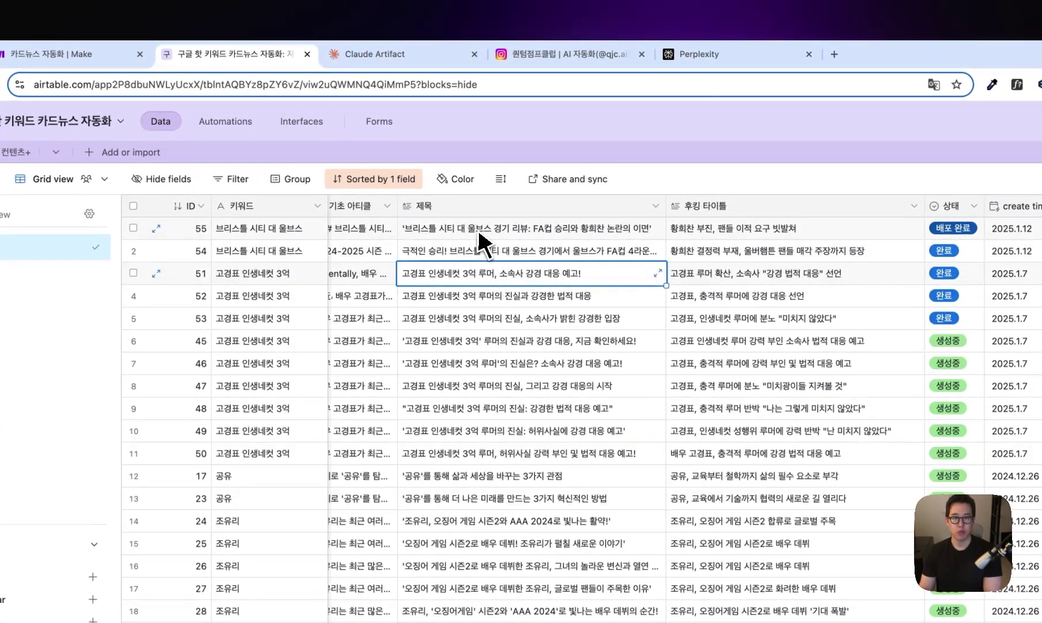
{"action": "left_click", "coordinate": [484, 229]}
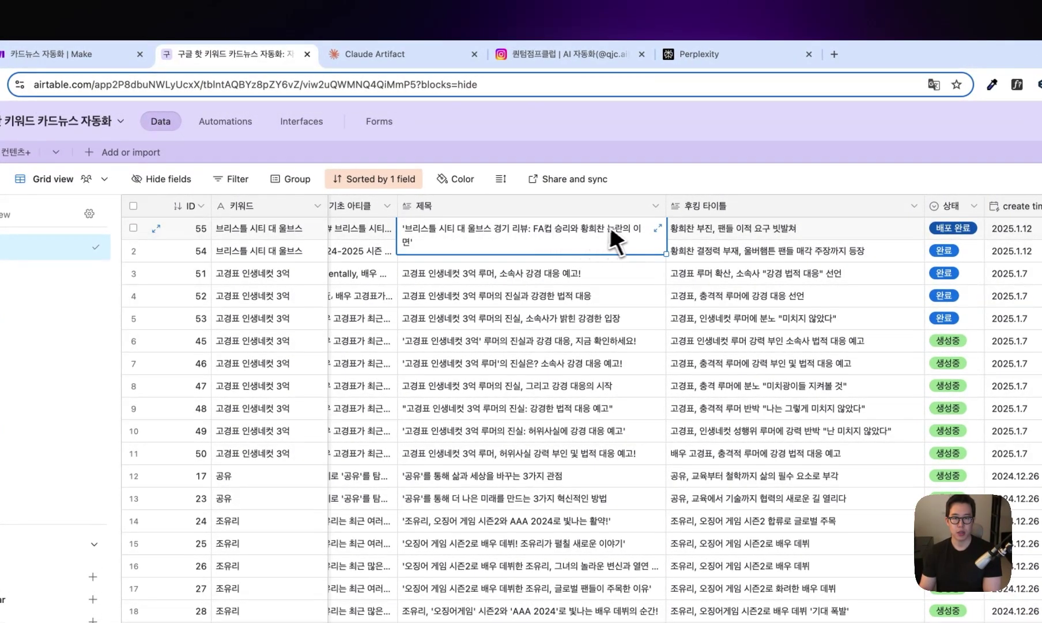
{"action": "left_click", "coordinate": [670, 230]}
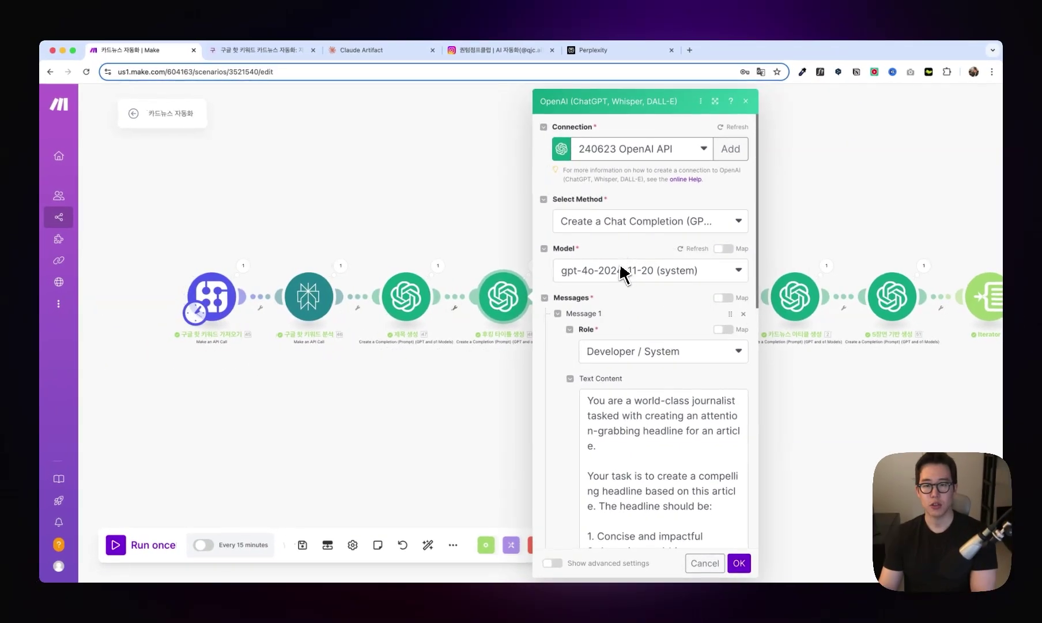
- Enlarge the settings of the 후킹 타이틀 생성 OpenAI module and examine its headline-writing system message and user message
{"action": "scroll", "coordinate": [626, 272], "scroll_direction": "down", "scroll_amount": 4}
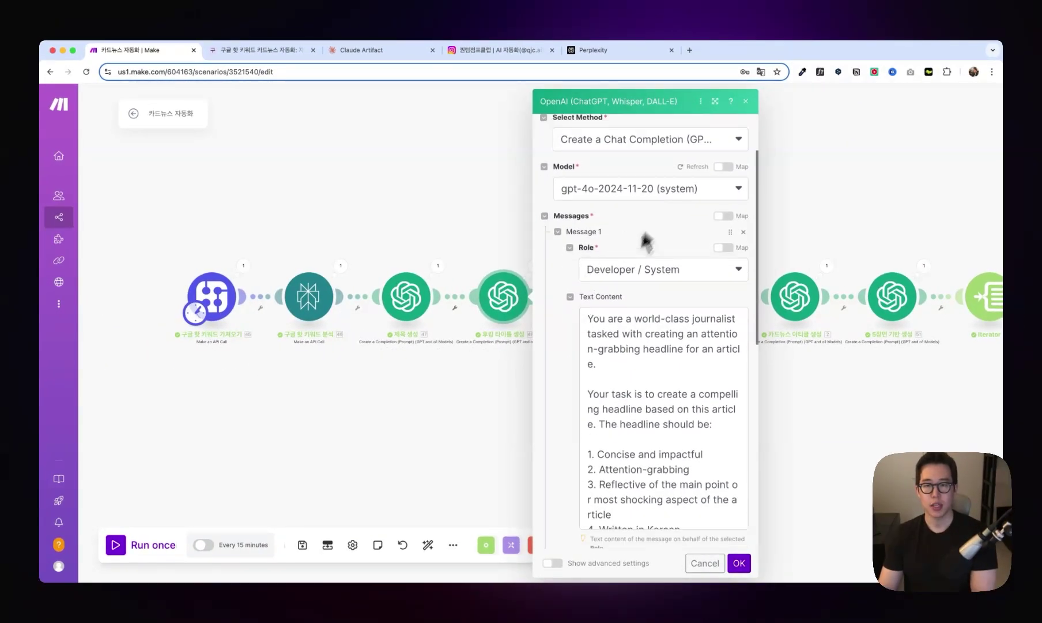
{"action": "left_click", "coordinate": [714, 101]}
{"action": "scroll", "coordinate": [611, 230], "scroll_direction": "down", "scroll_amount": 2}
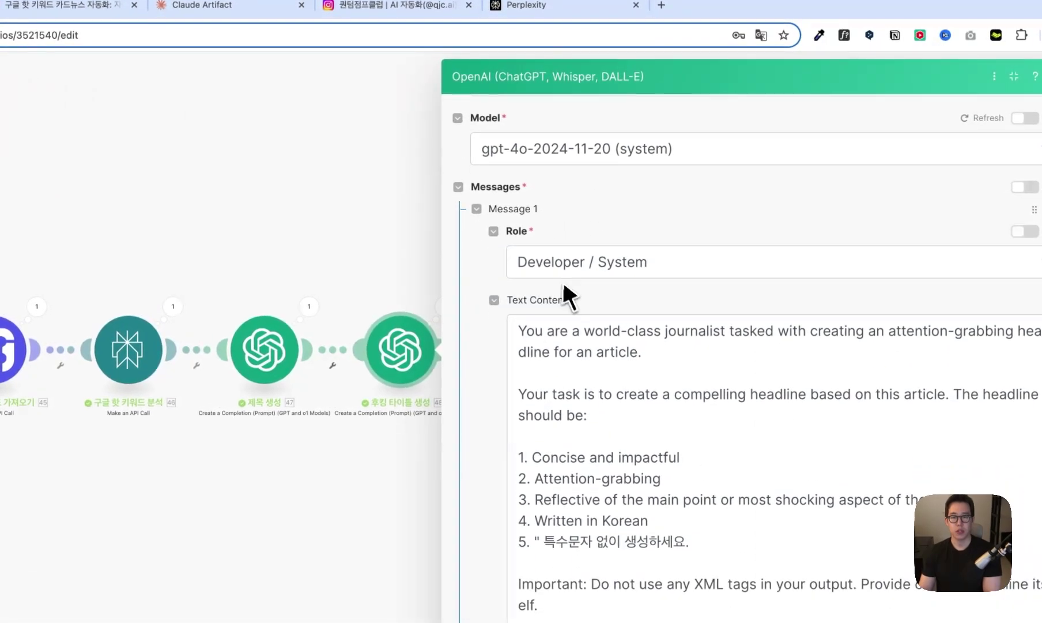
{"action": "left_click", "coordinate": [600, 346]}
{"action": "scroll", "coordinate": [599, 394], "scroll_direction": "down", "scroll_amount": 6}
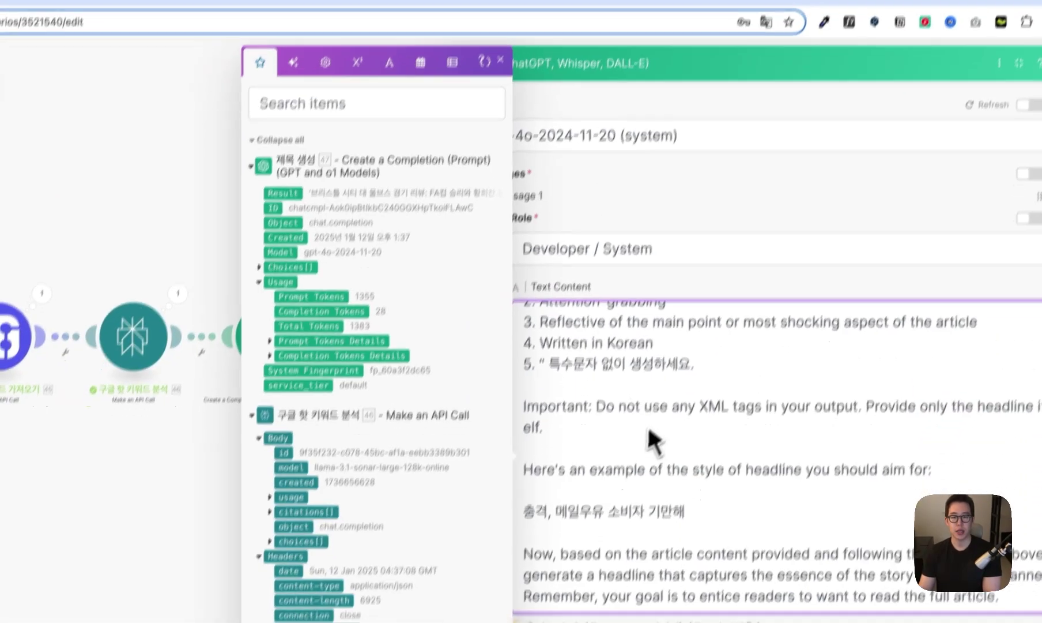
{"action": "scroll", "coordinate": [663, 426], "scroll_direction": "down", "scroll_amount": 6}
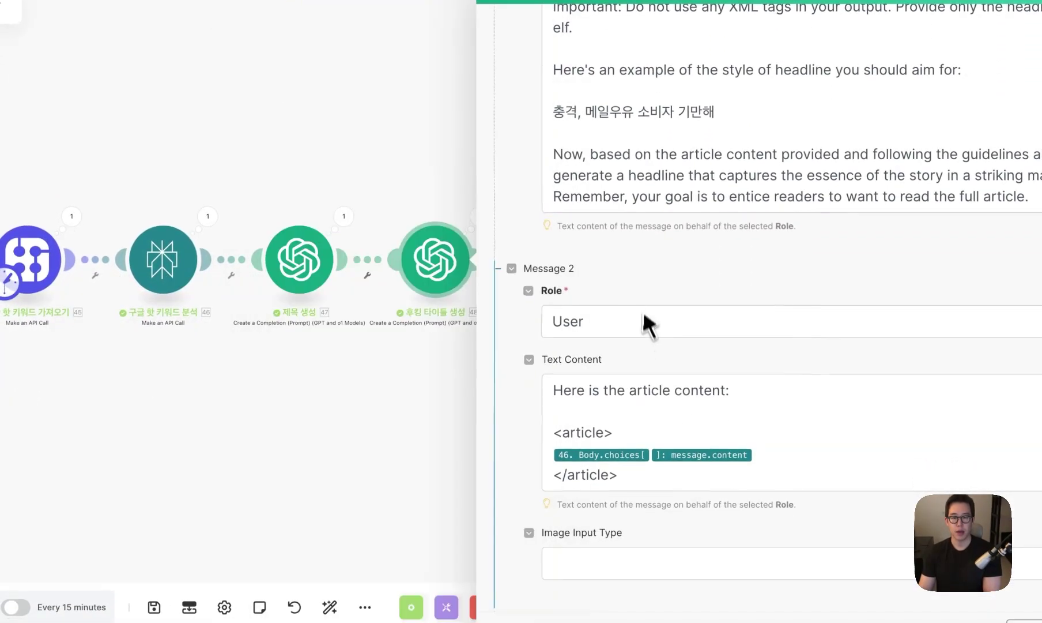
{"action": "scroll", "coordinate": [603, 331], "scroll_direction": "down", "scroll_amount": 2}
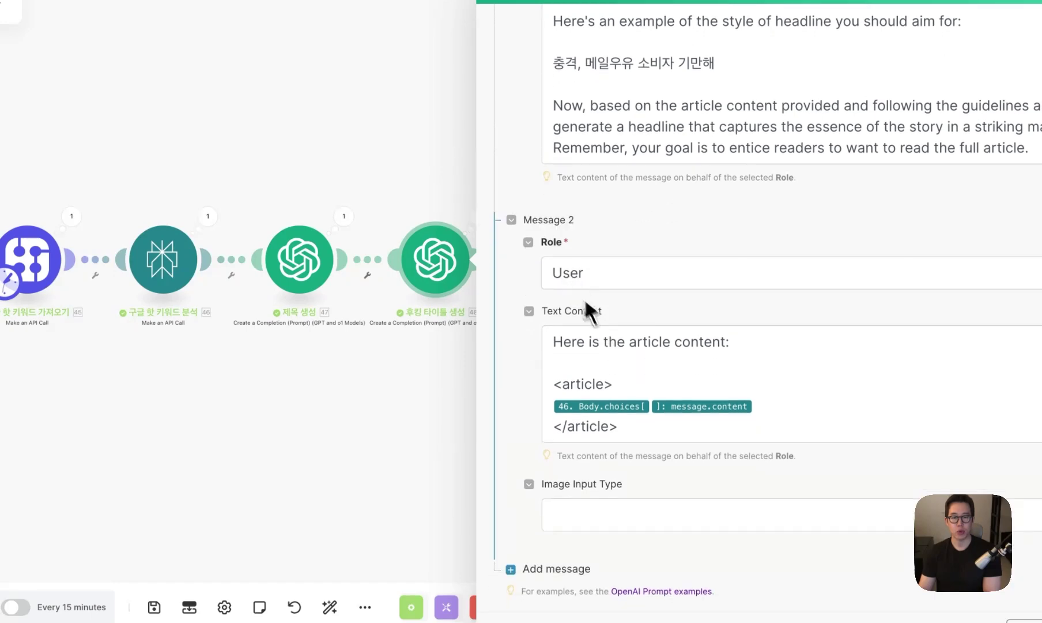
- Trace the user message's article mapping to choices[] message content, and confirm the 후킹 타이틀 생성 module settings
{"action": "left_click", "coordinate": [636, 365]}
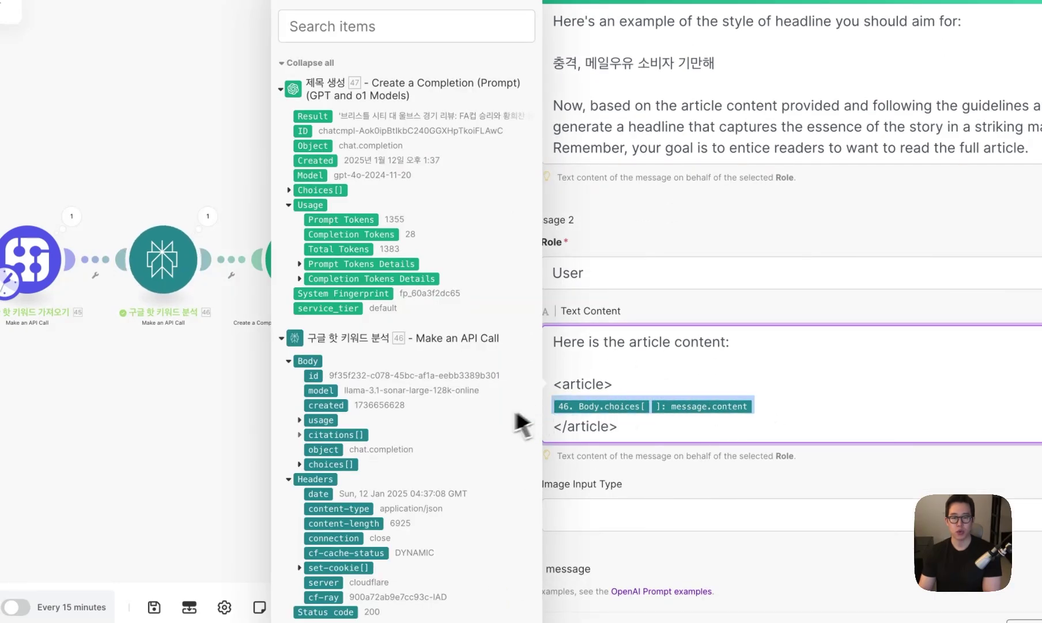
{"action": "scroll", "coordinate": [427, 396], "scroll_direction": "down", "scroll_amount": 3}
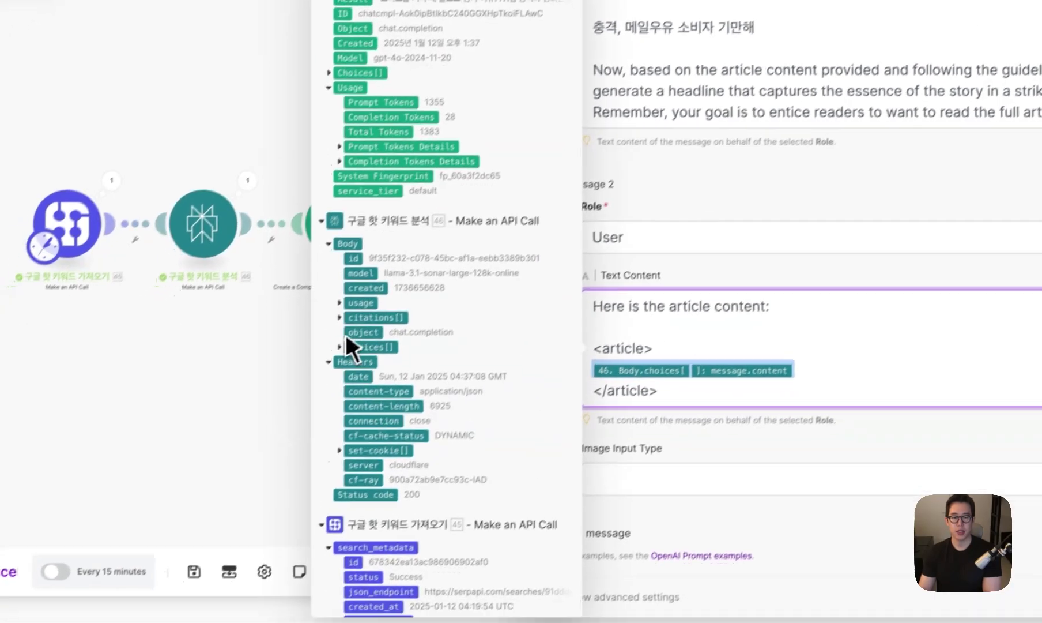
{"action": "left_click", "coordinate": [300, 383]}
{"action": "left_click", "coordinate": [368, 375]}
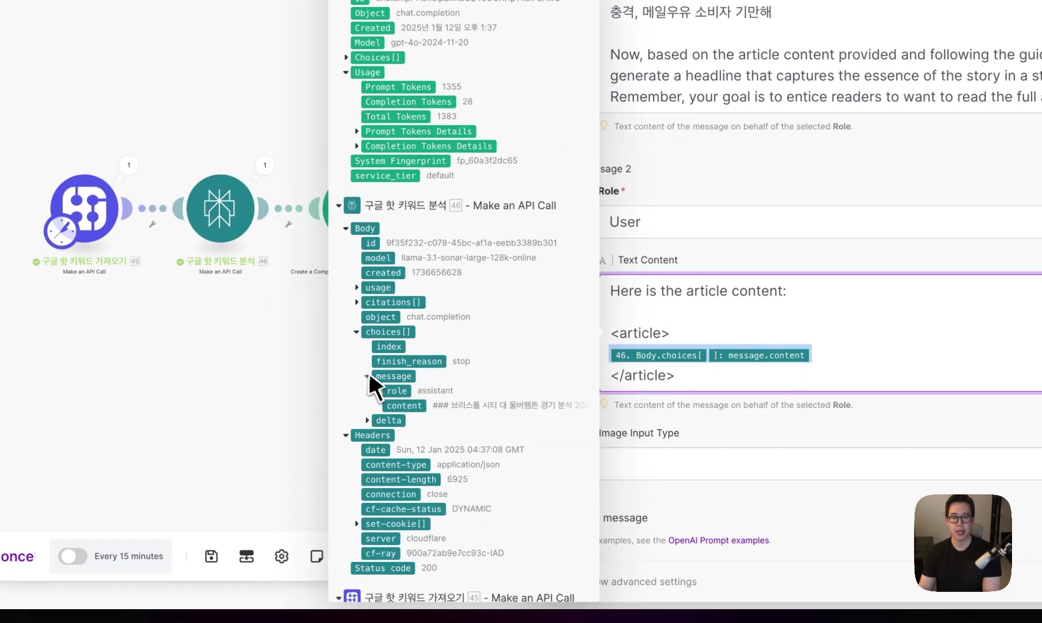
{"action": "left_click", "coordinate": [718, 432]}
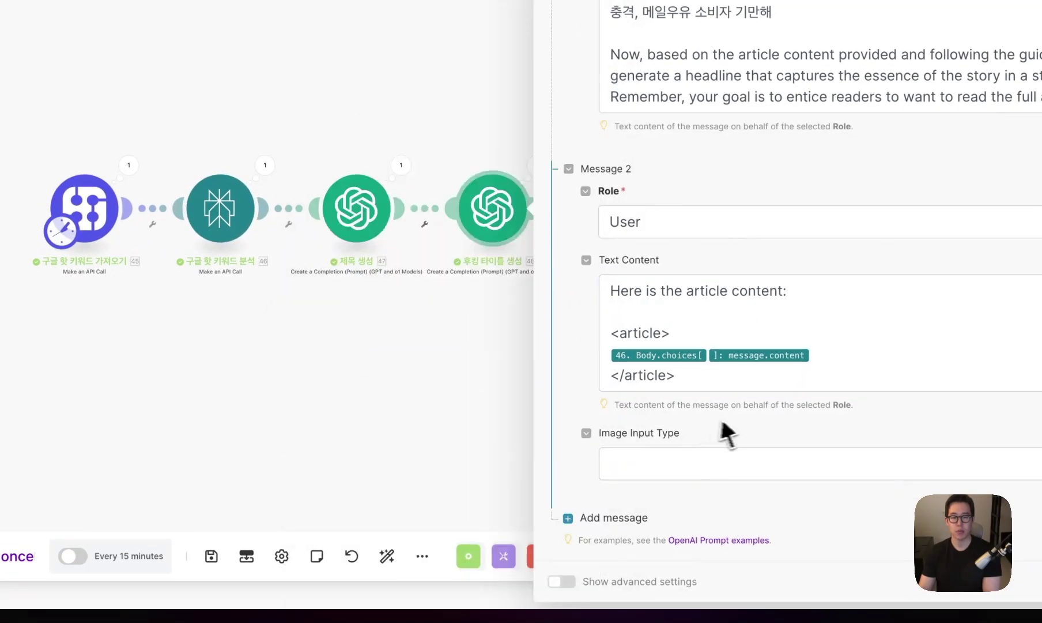
{"action": "scroll", "coordinate": [727, 430], "scroll_direction": "down", "scroll_amount": 3}
{"action": "left_click_drag", "start_coordinate": [462, 413], "coordinate": [166, 386]}
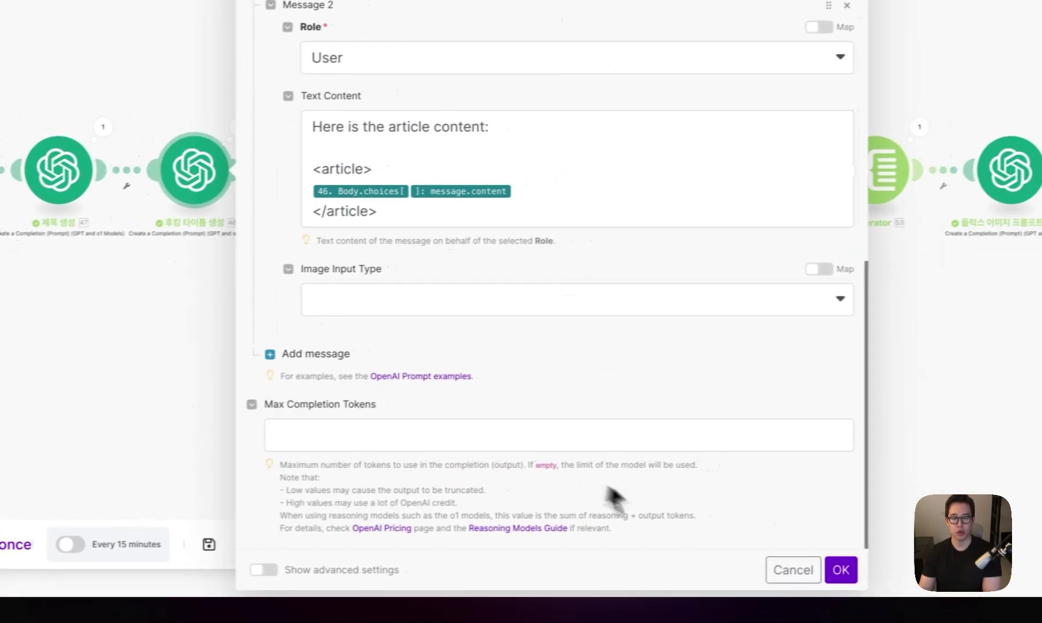
{"action": "left_click", "coordinate": [845, 572]}
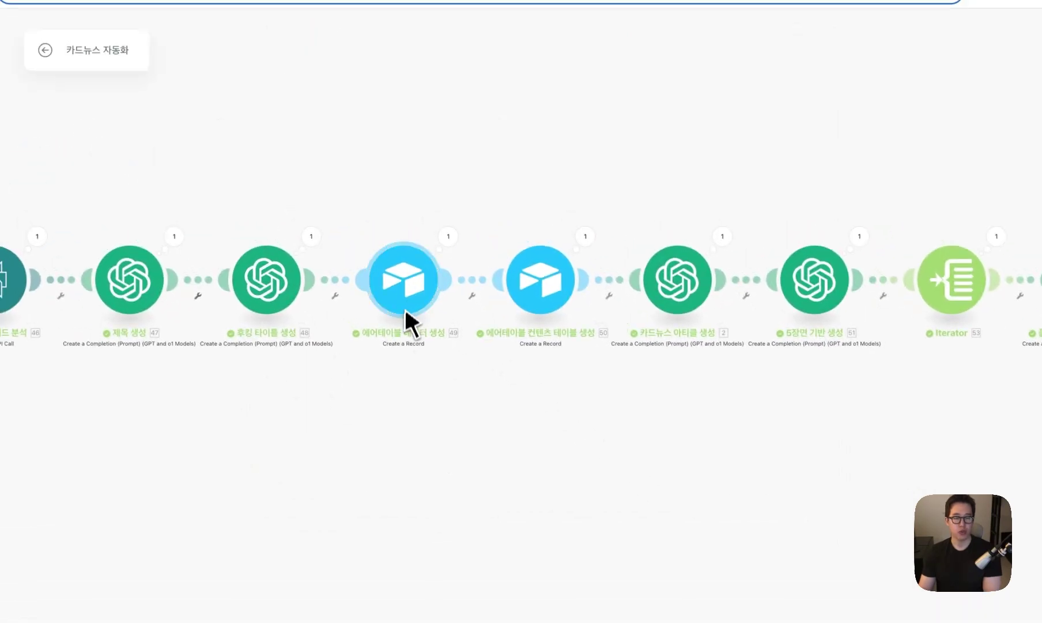
- Open the Airtable 에어테이블 데이터 생성 module and expand trending_searches[] to trace the query value mapped to the 키워드 field
{"action": "left_click", "coordinate": [413, 291]}
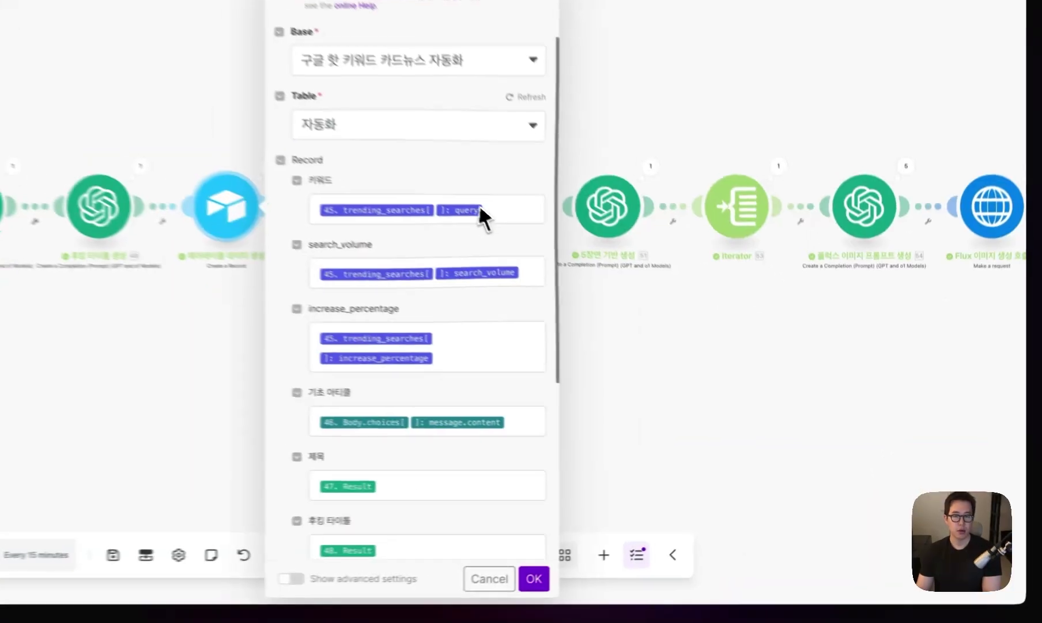
{"action": "left_click", "coordinate": [583, 336]}
{"action": "scroll", "coordinate": [723, 432], "scroll_direction": "down", "scroll_amount": 10}
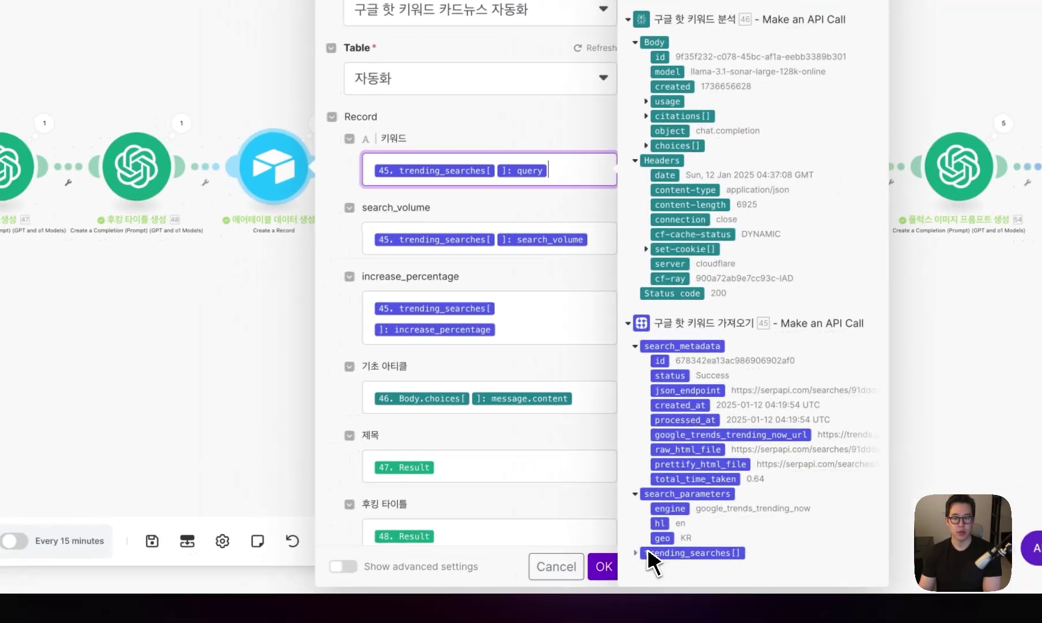
{"action": "left_click", "coordinate": [545, 570]}
{"action": "scroll", "coordinate": [561, 569], "scroll_direction": "down", "scroll_amount": 2}
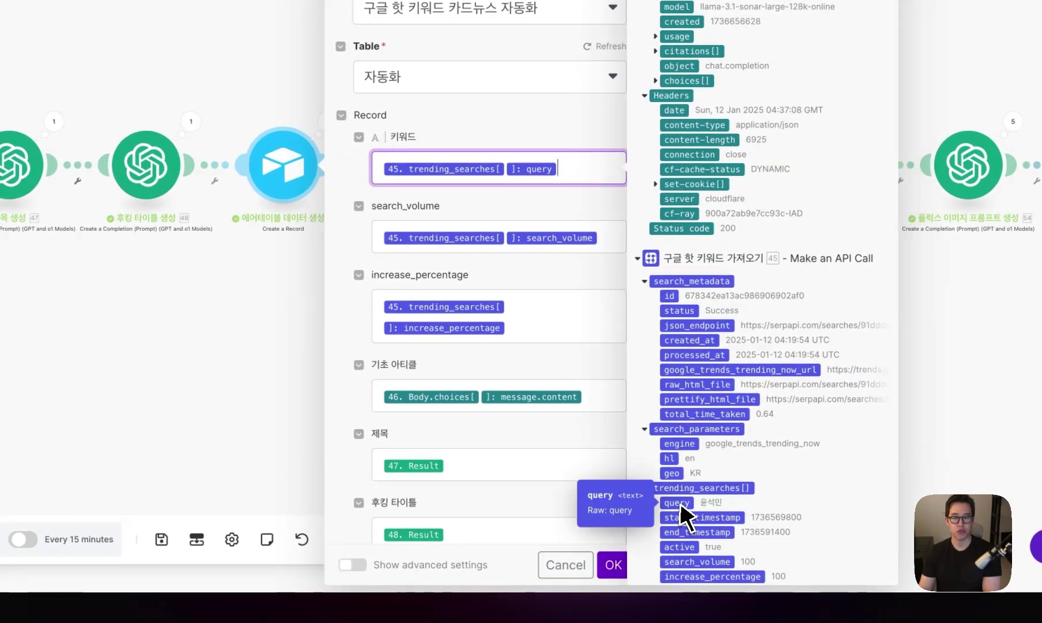
- Trace the search_volume and increase_percentage field mappings to the matching values in the trending_searches[] data
{"action": "left_click", "coordinate": [506, 241]}
{"action": "scroll", "coordinate": [704, 403], "scroll_direction": "down", "scroll_amount": 1}
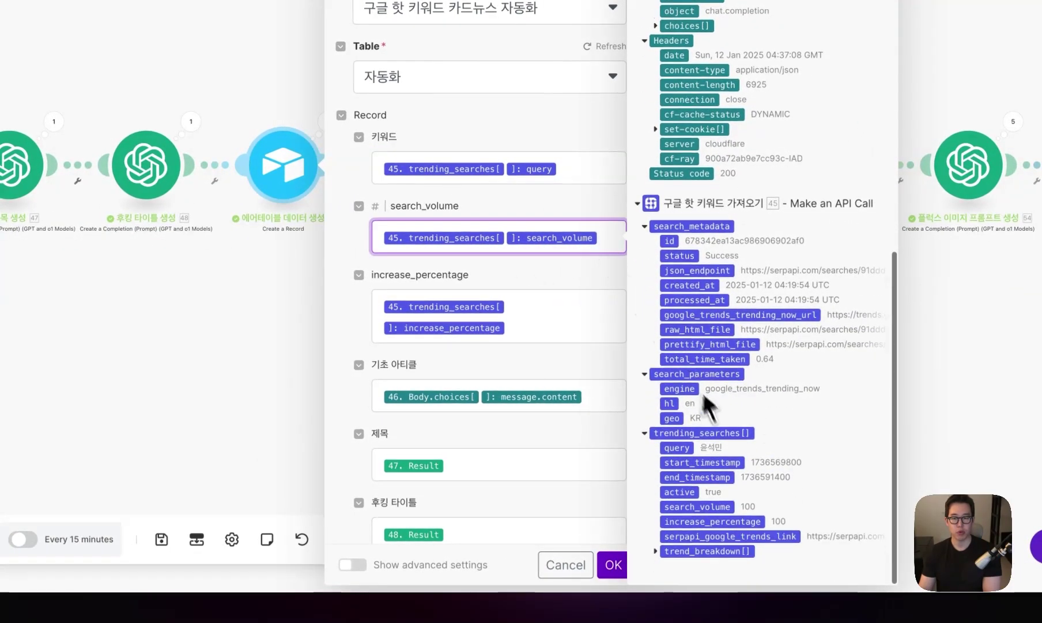
{"action": "scroll", "coordinate": [715, 490], "scroll_direction": "down", "scroll_amount": 1}
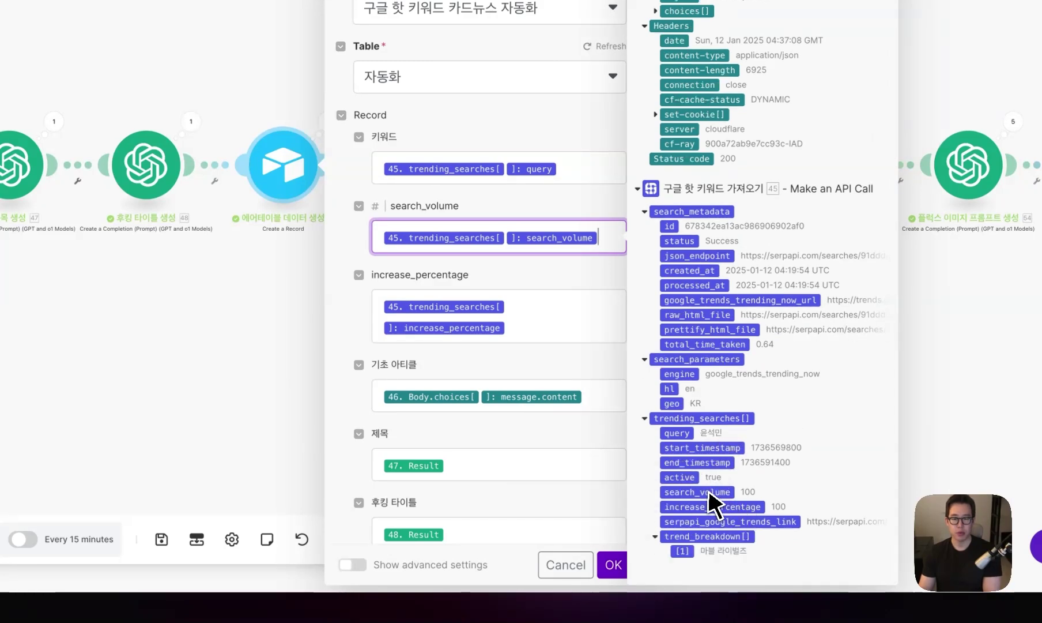
{"action": "left_click", "coordinate": [599, 335]}
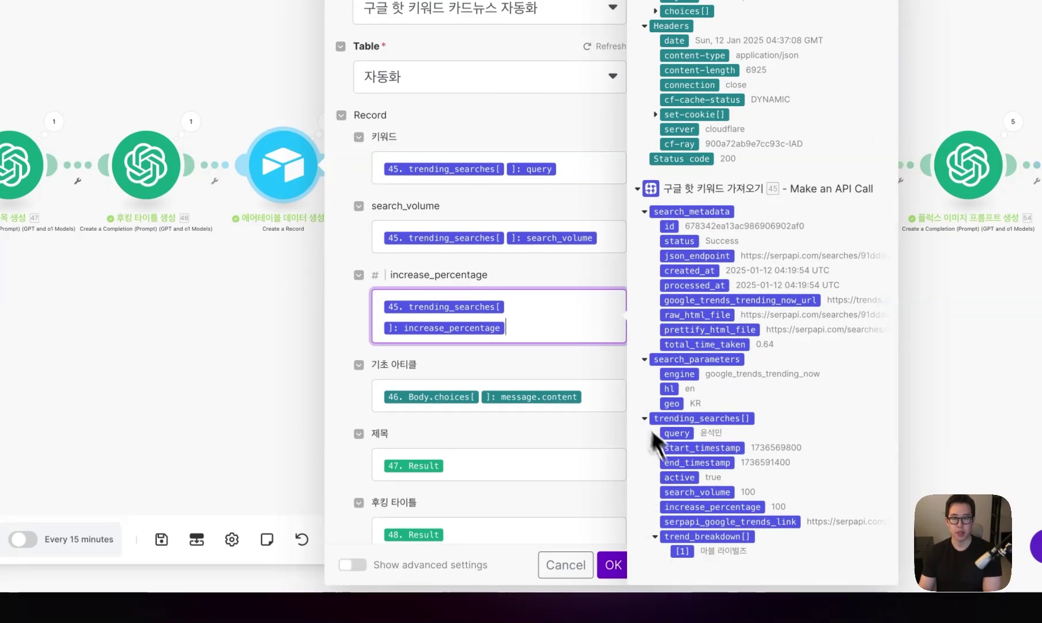
- Trace the 기초 아티클 field mapping by expanding choices[] and message down to content in the 구글 핫 키워드 분석 output
{"action": "left_click", "coordinate": [617, 404]}
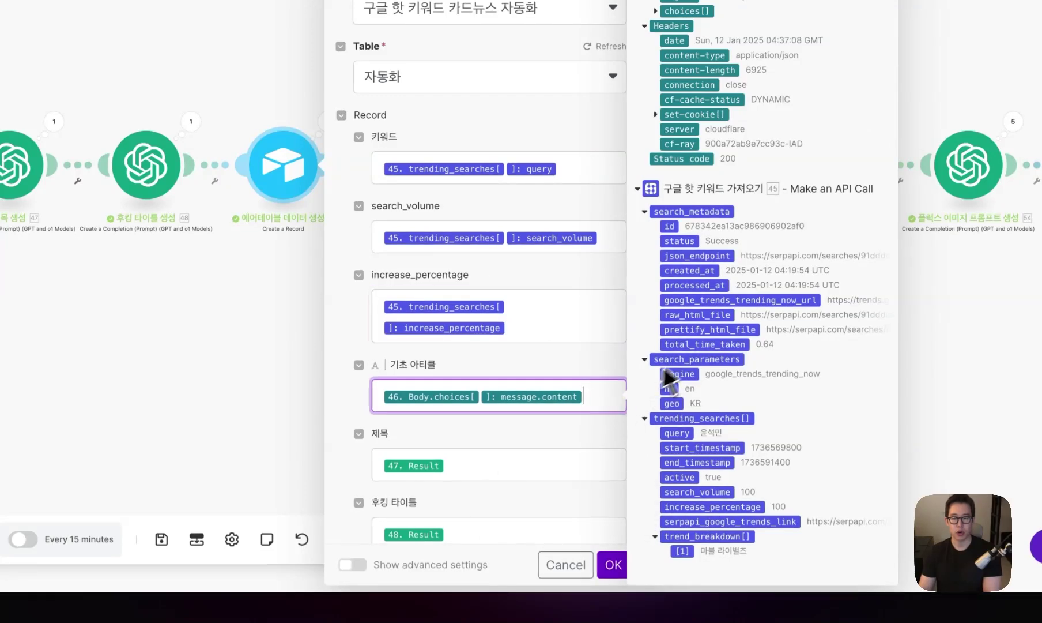
{"action": "scroll", "coordinate": [721, 346], "scroll_direction": "up", "scroll_amount": 3}
{"action": "left_click", "coordinate": [656, 148]}
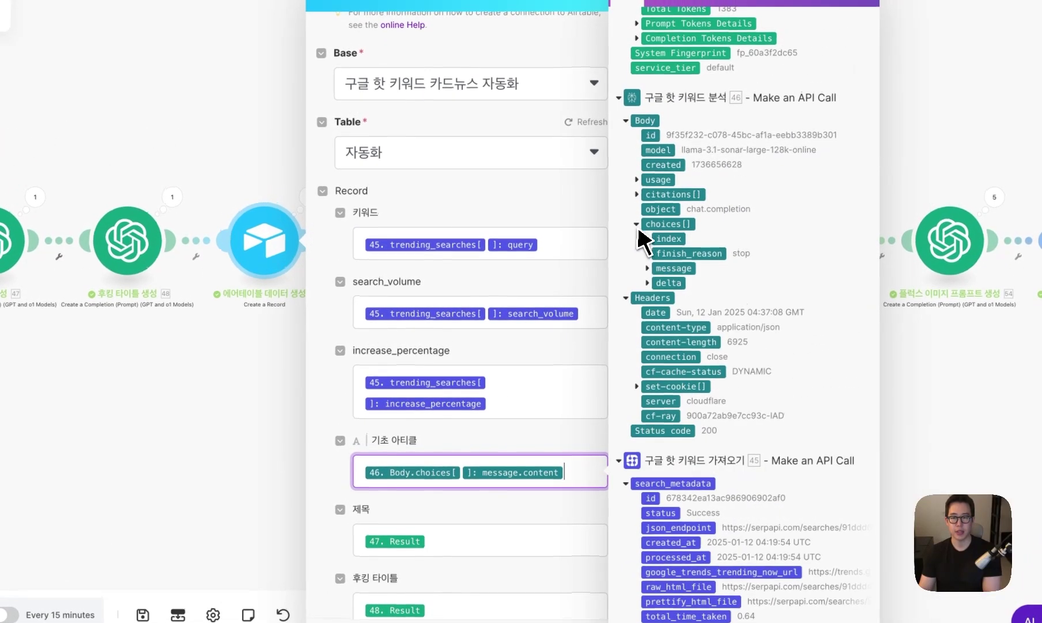
{"action": "left_click", "coordinate": [650, 268]}
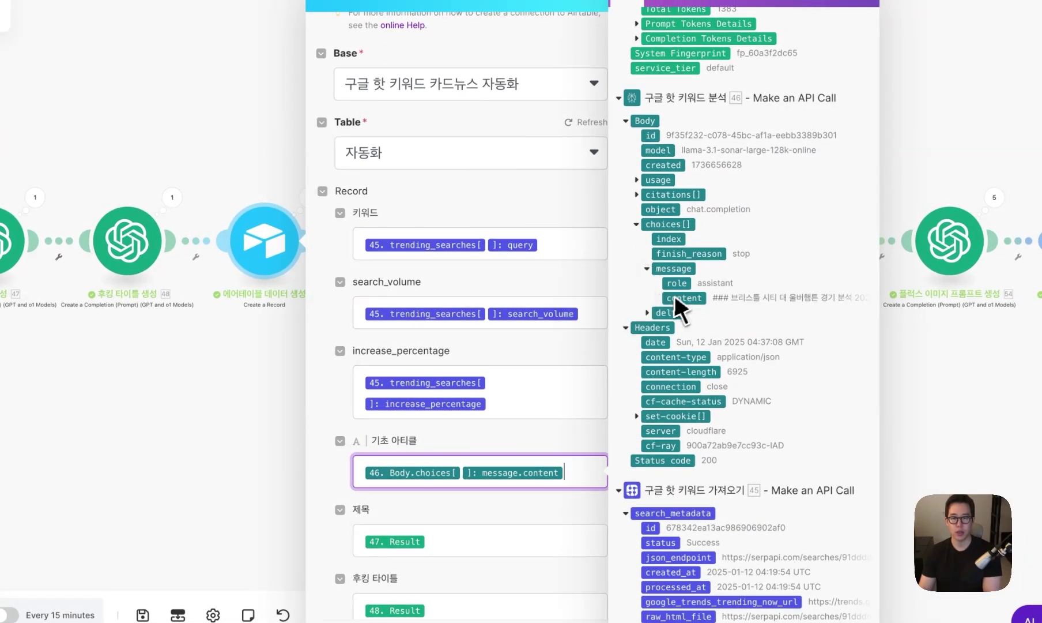
- Trace the 제목 and 후킹 타이틀 field mappings to the Result values of their OpenAI title modules
{"action": "scroll", "coordinate": [521, 470], "scroll_direction": "down", "scroll_amount": 2}
{"action": "left_click", "coordinate": [509, 438]}
{"action": "scroll", "coordinate": [634, 383], "scroll_direction": "up", "scroll_amount": 5}
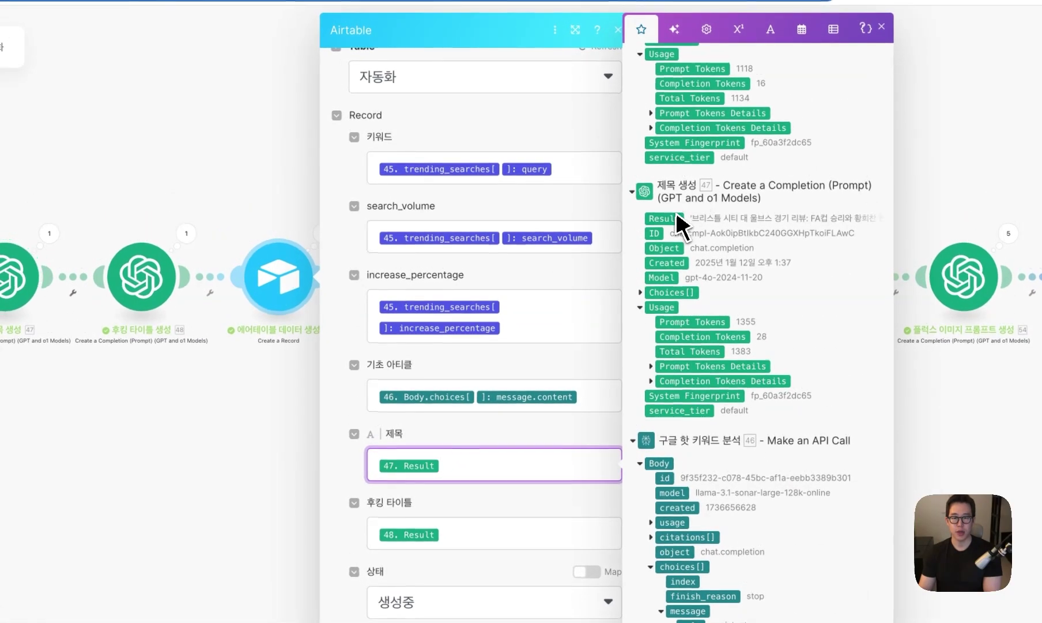
{"action": "left_click", "coordinate": [465, 533]}
{"action": "scroll", "coordinate": [678, 219], "scroll_direction": "up", "scroll_amount": 2}
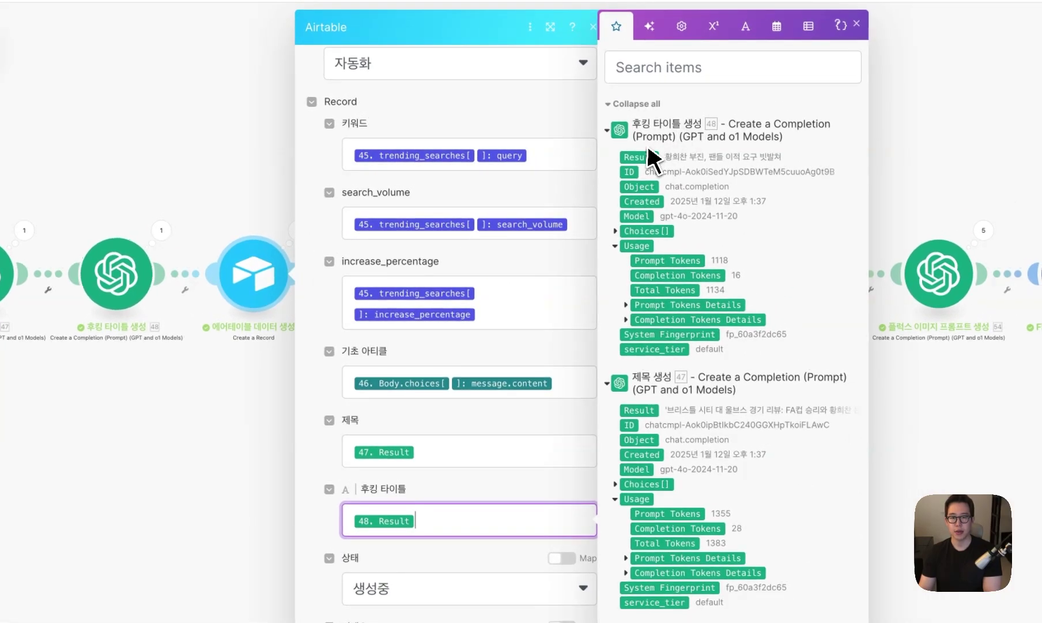
- Review the 상태 options with 생성중 selected, check the remaining fields, and confirm the 에어테이블 데이터 생성 module settings
{"action": "left_click", "coordinate": [455, 554]}
{"action": "scroll", "coordinate": [455, 559], "scroll_direction": "down", "scroll_amount": 2}
{"action": "left_click", "coordinate": [405, 505]}
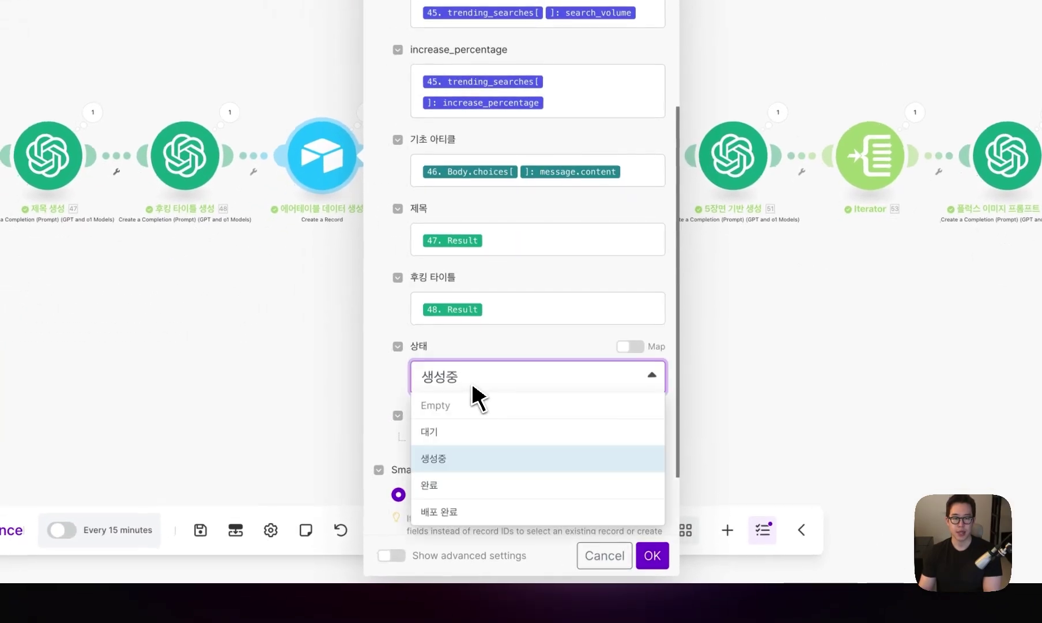
{"action": "left_click", "coordinate": [488, 376]}
{"action": "scroll", "coordinate": [468, 403], "scroll_direction": "down", "scroll_amount": 2}
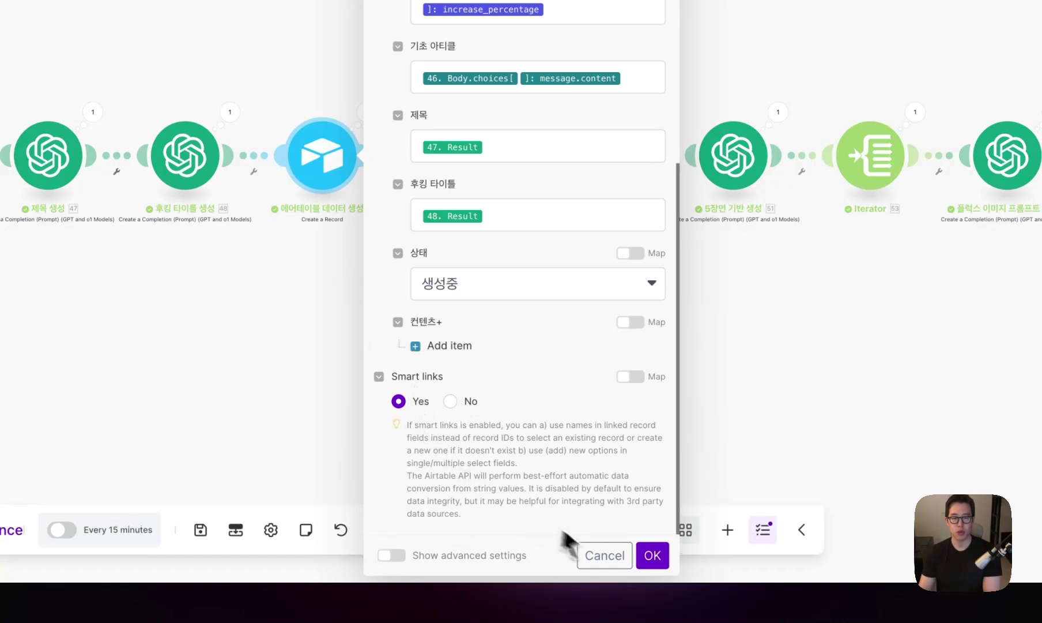
{"action": "left_click", "coordinate": [652, 555]}
- Open the Airtable module for the 컨텐츠+ table, trace its Record ID 1 mapping to the created record's ID, and confirm the settings
{"action": "left_click", "coordinate": [464, 163]}
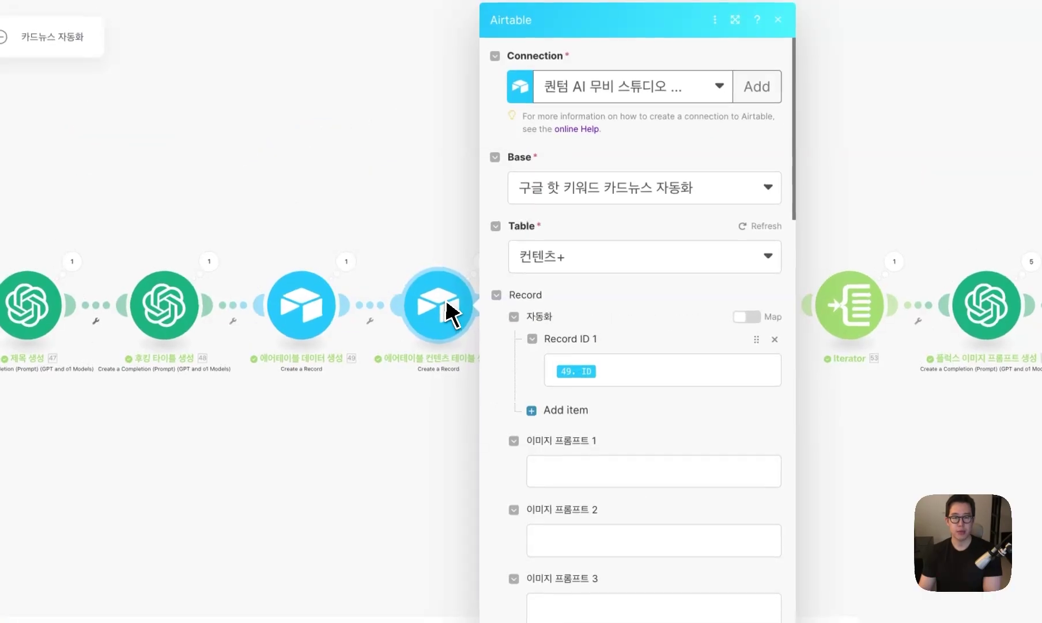
{"action": "left_click", "coordinate": [437, 359]}
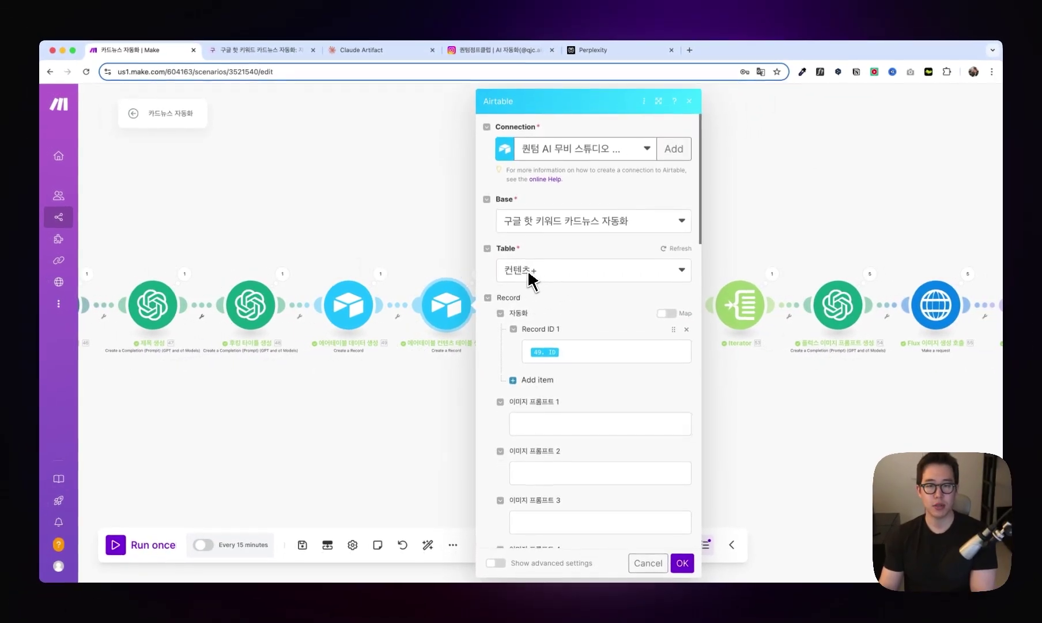
{"action": "left_click", "coordinate": [576, 351]}
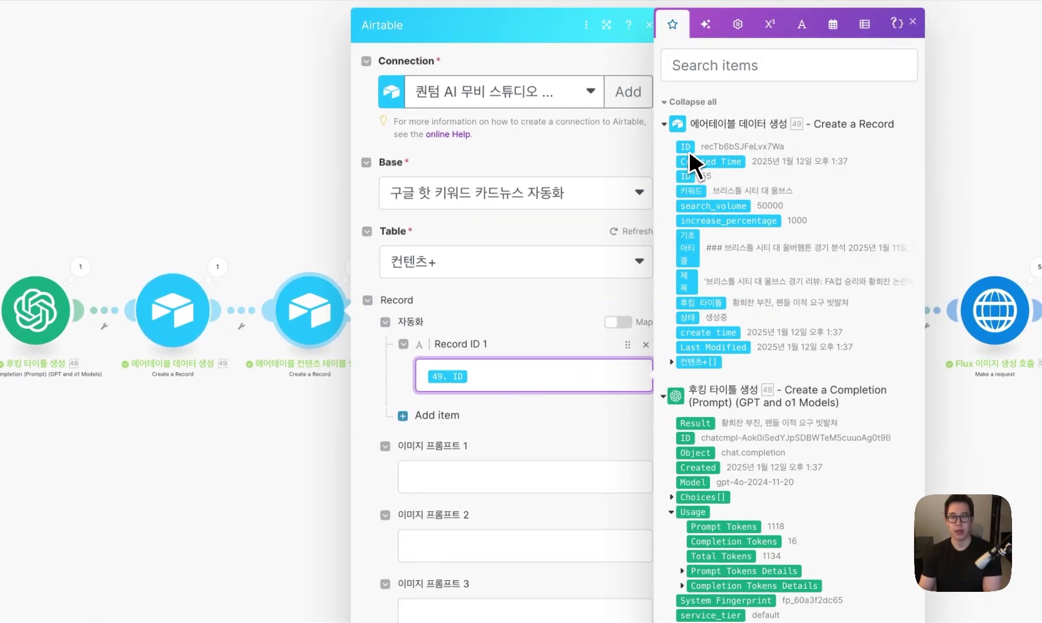
{"action": "left_click", "coordinate": [589, 391]}
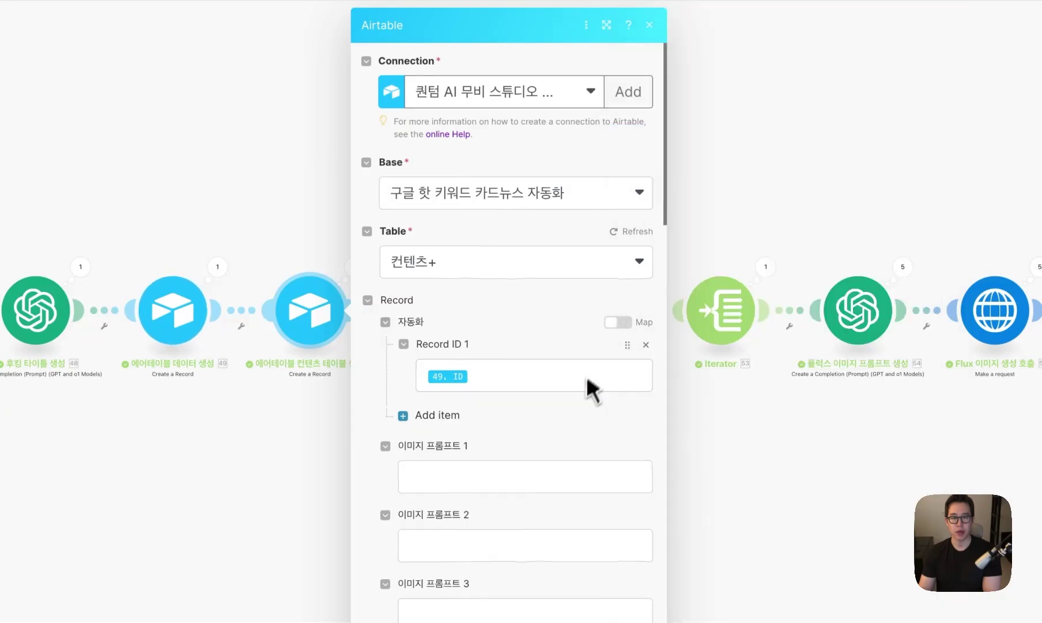
{"action": "scroll", "coordinate": [574, 423], "scroll_direction": "down", "scroll_amount": 15}
{"action": "scroll", "coordinate": [577, 426], "scroll_direction": "down", "scroll_amount": 5}
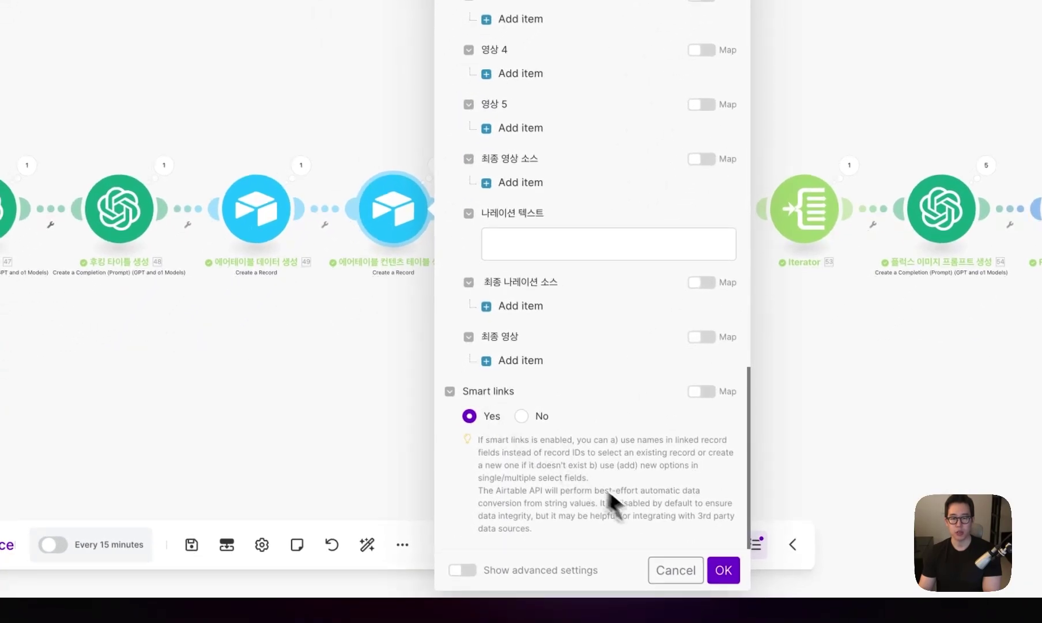
{"action": "left_click", "coordinate": [722, 570]}
- Open the run output of the 카드뉴스 아티클 생성 module and examine the generated items JSON for the card-news pages
{"action": "left_click_drag", "start_coordinate": [625, 348], "coordinate": [448, 371]}
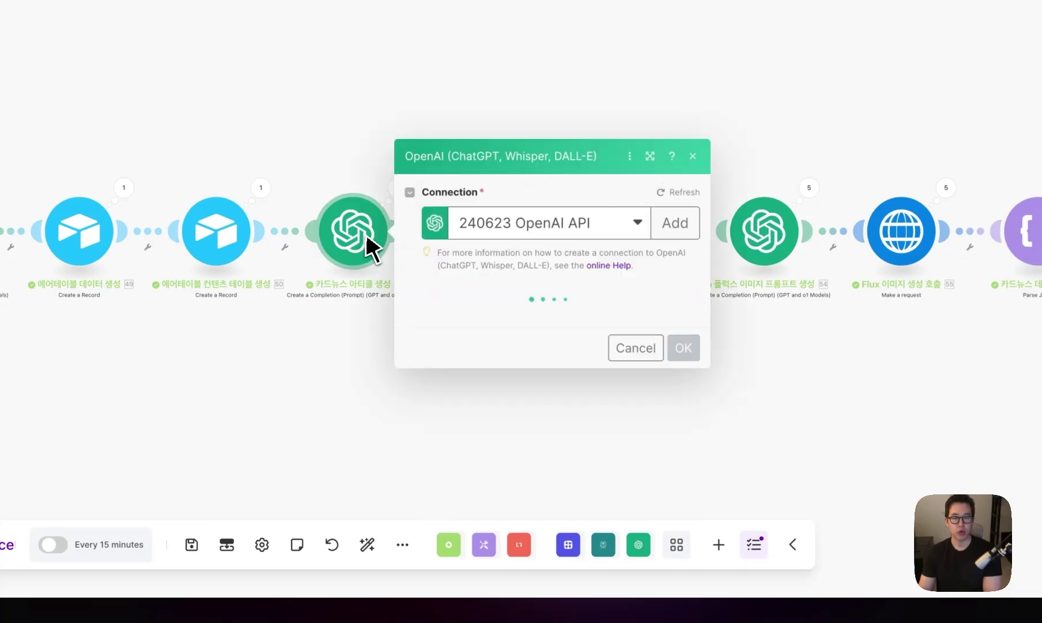
{"action": "left_click", "coordinate": [336, 104]}
{"action": "left_click", "coordinate": [397, 187]}
{"action": "left_click", "coordinate": [508, 283]}
{"action": "scroll", "coordinate": [553, 292], "scroll_direction": "down", "scroll_amount": 8}
{"action": "left_click_drag", "start_coordinate": [526, 462], "coordinate": [533, 297]}
{"action": "scroll", "coordinate": [528, 291], "scroll_direction": "up", "scroll_amount": 5}
{"action": "scroll", "coordinate": [553, 312], "scroll_direction": "down", "scroll_amount": 2}
{"action": "left_click", "coordinate": [633, 490]}
{"action": "left_click_drag", "start_coordinate": [654, 544], "coordinate": [525, 52]}
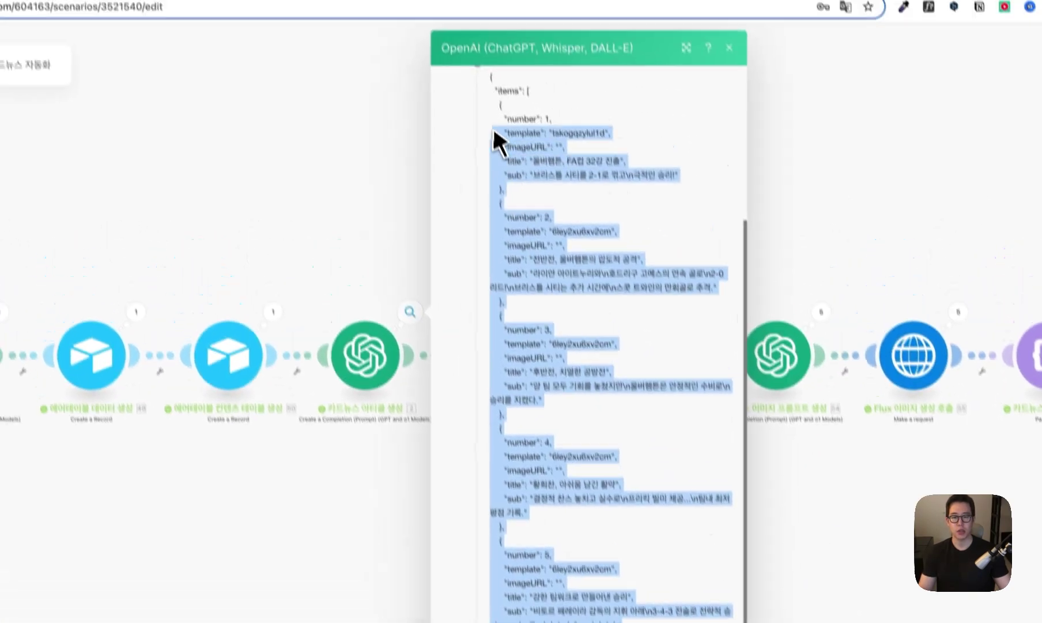
- Enlarge the 카드뉴스 아티클 생성 module settings and examine the system message's requirements, JSON example and five-page instructions
{"action": "left_click", "coordinate": [387, 365]}
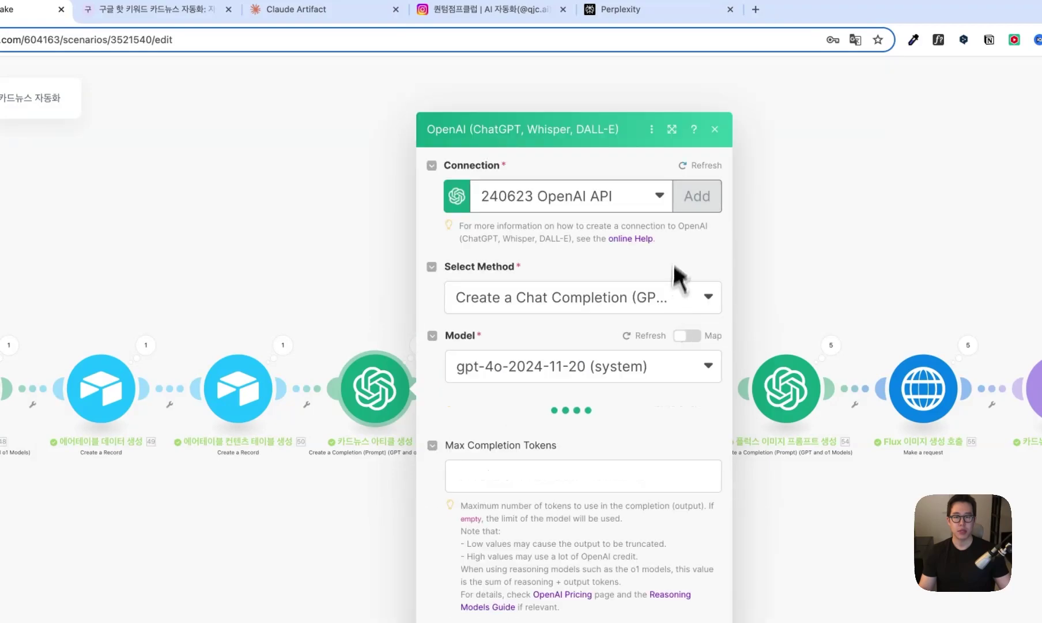
{"action": "left_click", "coordinate": [674, 130]}
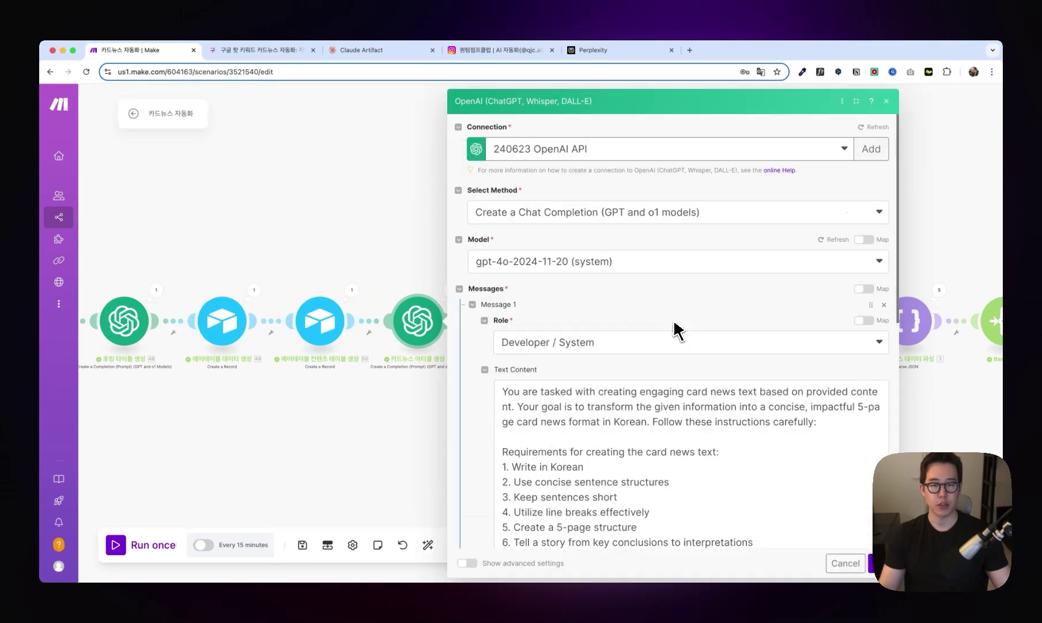
{"action": "scroll", "coordinate": [588, 342], "scroll_direction": "down", "scroll_amount": 2}
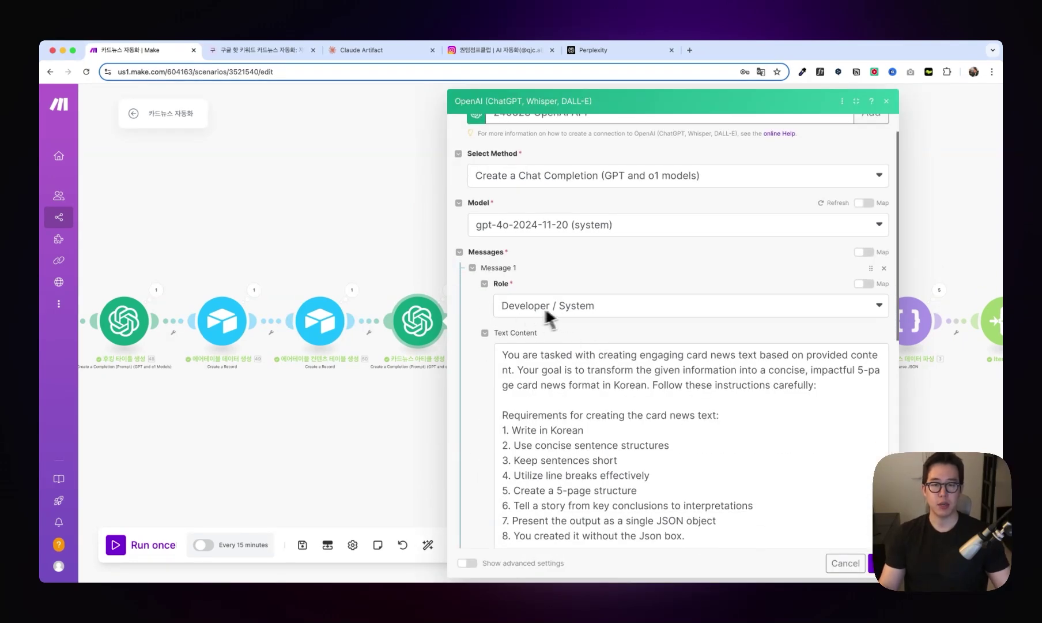
{"action": "scroll", "coordinate": [547, 316], "scroll_direction": "down", "scroll_amount": 1}
{"action": "left_click", "coordinate": [587, 346]}
{"action": "scroll", "coordinate": [596, 351], "scroll_direction": "down", "scroll_amount": 3}
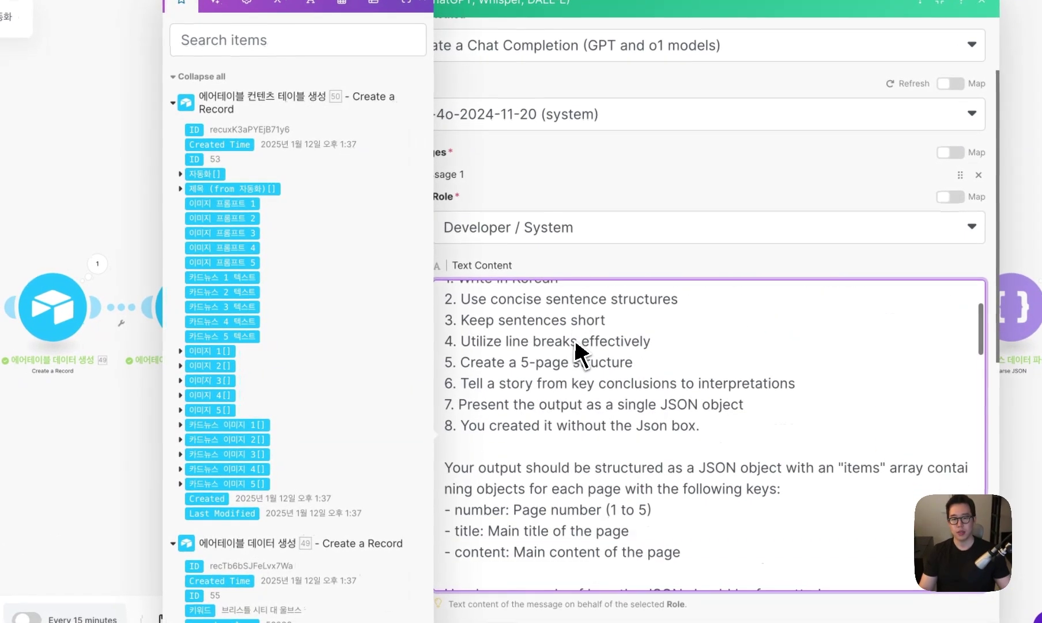
{"action": "scroll", "coordinate": [577, 352], "scroll_direction": "down", "scroll_amount": 5}
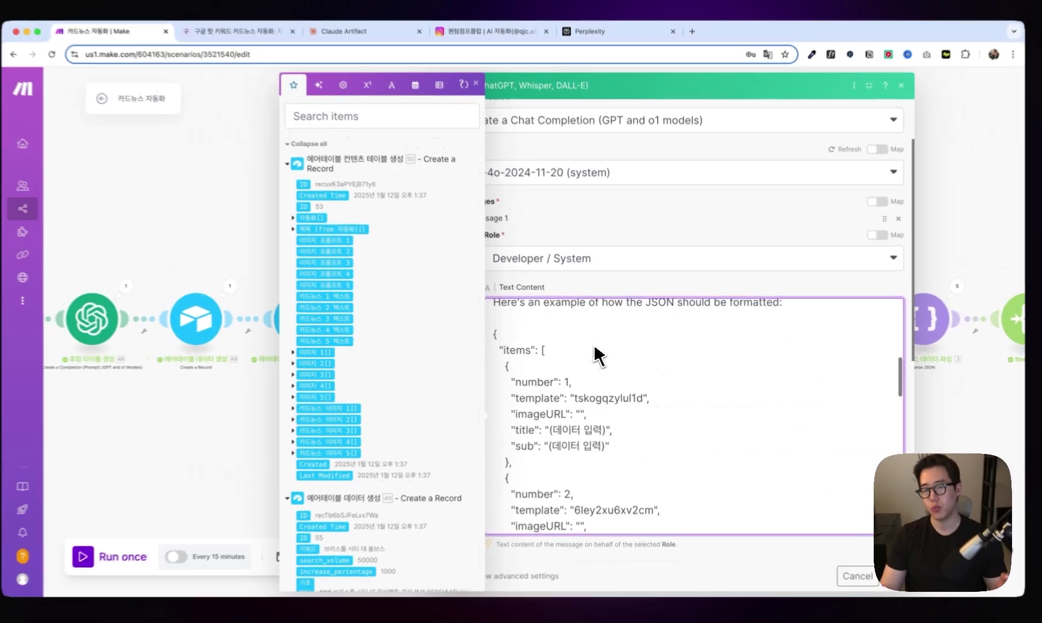
{"action": "scroll", "coordinate": [599, 355], "scroll_direction": "down", "scroll_amount": 5}
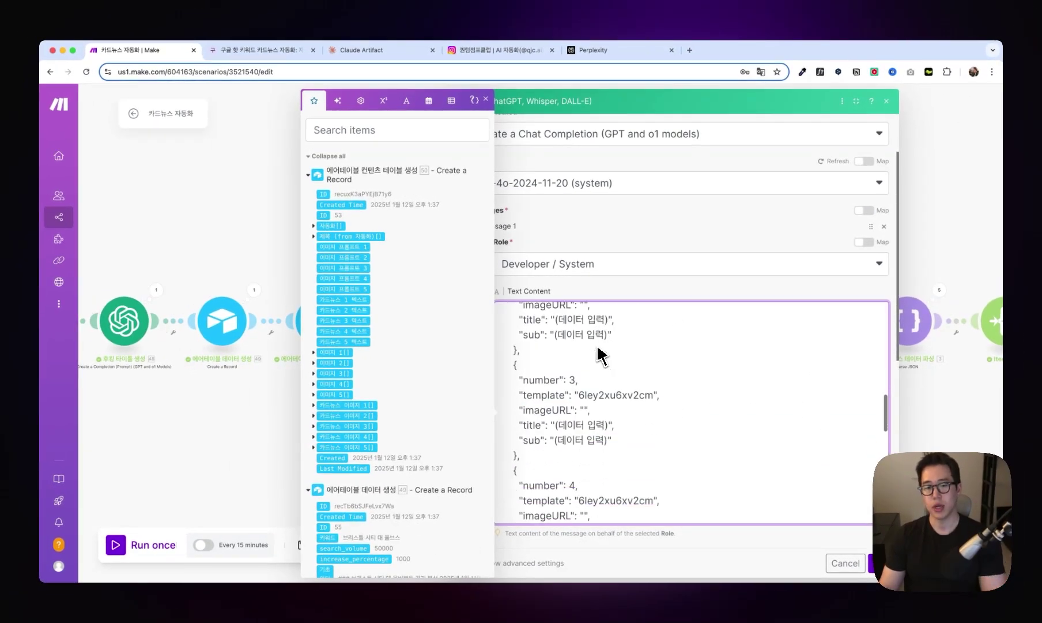
{"action": "scroll", "coordinate": [600, 353], "scroll_direction": "down", "scroll_amount": 10}
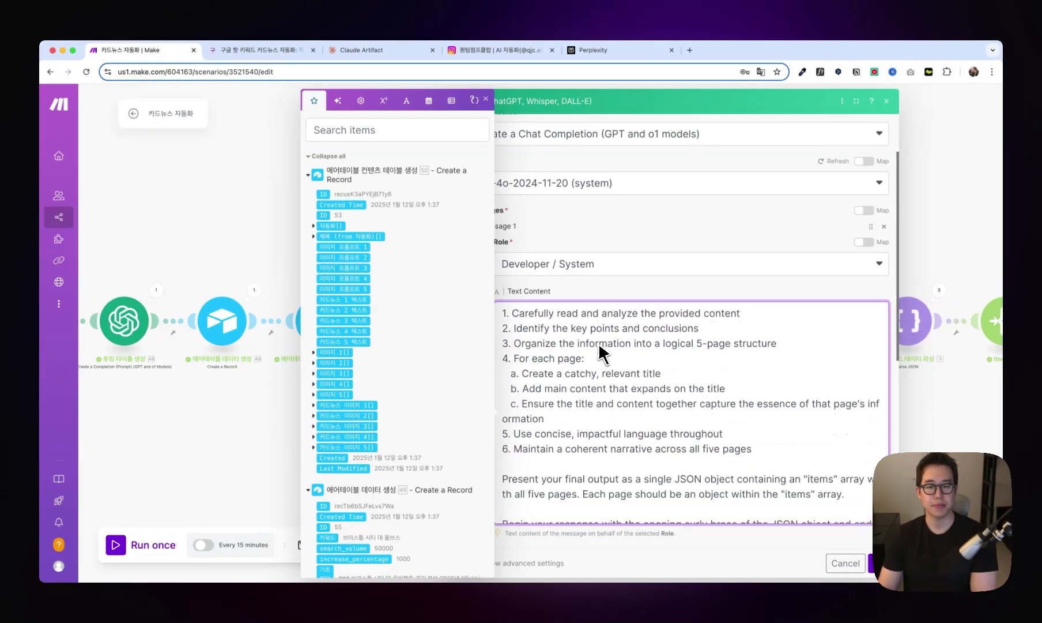
- Trace the user message's content mapping to choices[] message content, and close the 카드뉴스 아티클 생성 module settings
{"action": "scroll", "coordinate": [594, 403], "scroll_direction": "down", "scroll_amount": 5}
{"action": "scroll", "coordinate": [484, 457], "scroll_direction": "down", "scroll_amount": 10}
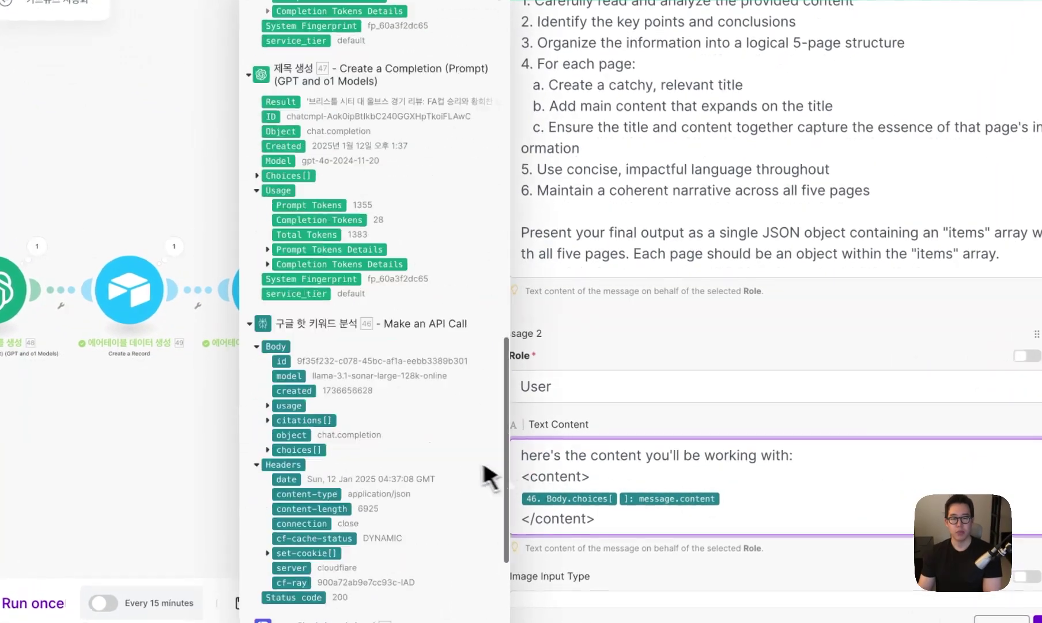
{"action": "scroll", "coordinate": [484, 467], "scroll_direction": "down", "scroll_amount": 5}
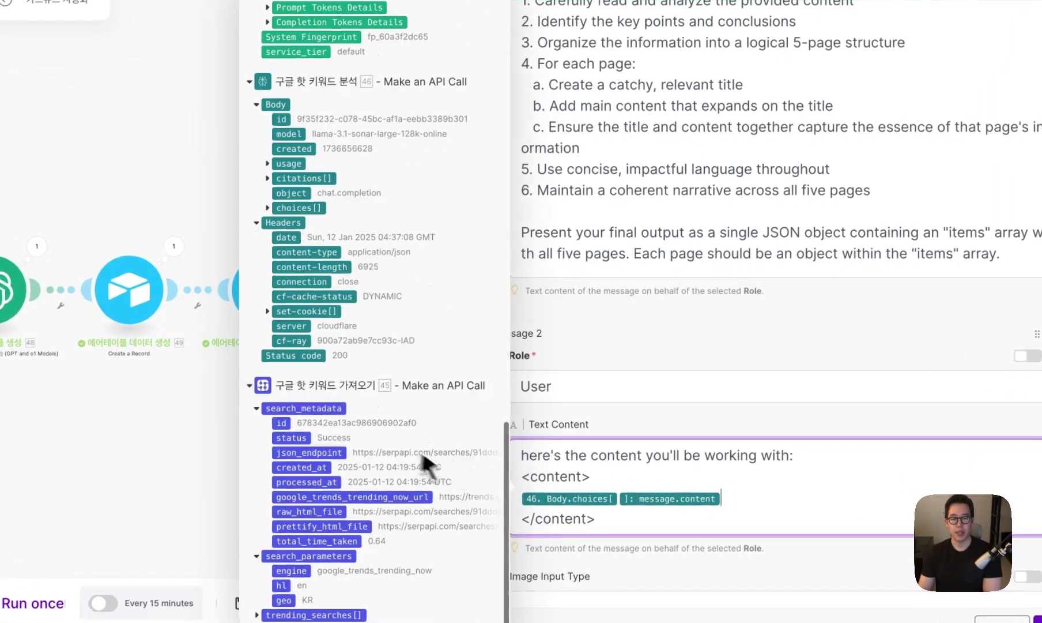
{"action": "left_click", "coordinate": [268, 207]}
{"action": "left_click", "coordinate": [277, 251]}
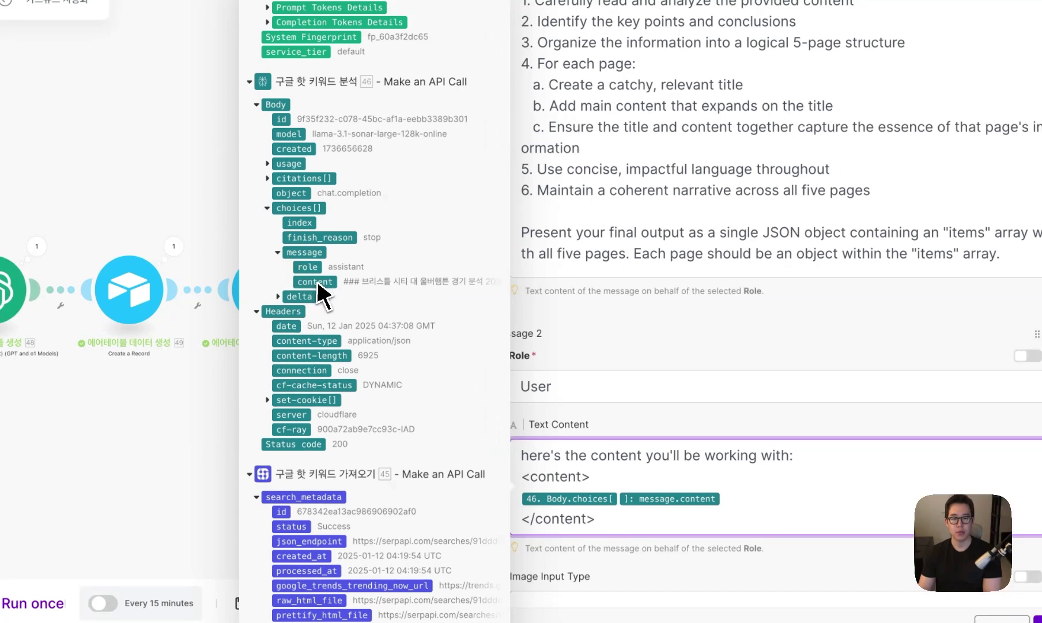
{"action": "left_click", "coordinate": [851, 559]}
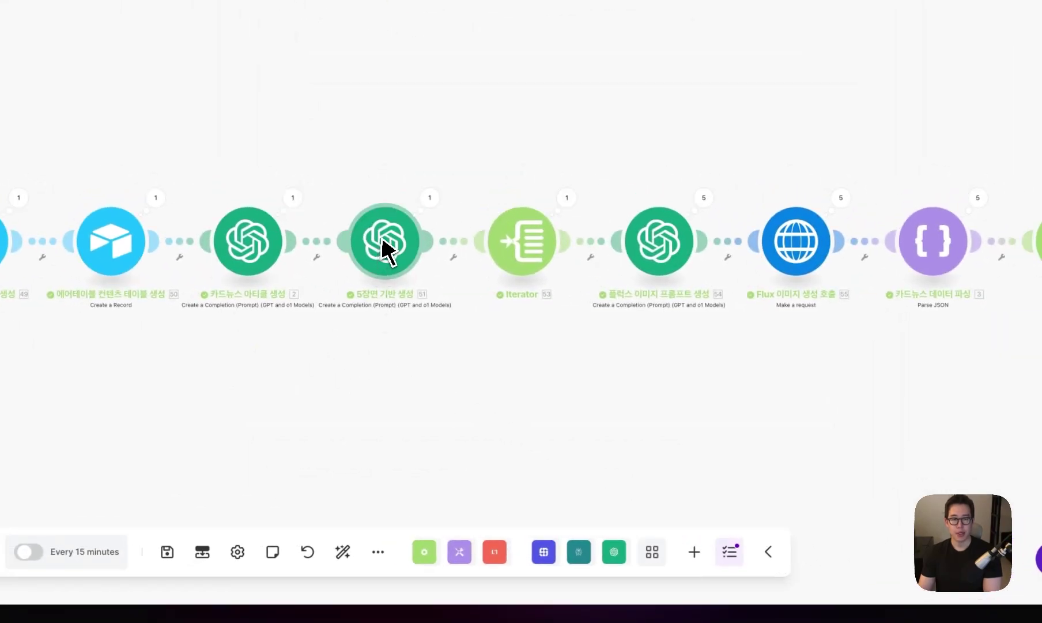
- Open the 5장면 기반 생성 module's run output, expand the result array, and examine the first scene's 섹션 and 스토리
{"action": "left_click", "coordinate": [430, 197]}
{"action": "left_click", "coordinate": [508, 251]}
{"action": "left_click", "coordinate": [513, 256]}
{"action": "left_click", "coordinate": [544, 241]}
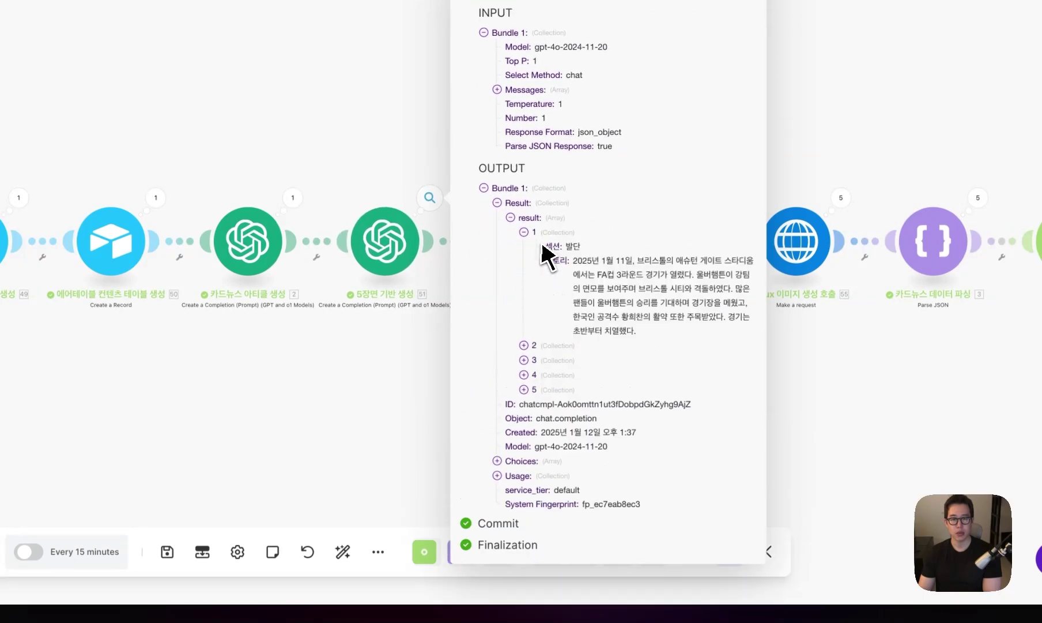
{"action": "left_click_drag", "start_coordinate": [565, 248], "coordinate": [650, 329]}
{"action": "left_click", "coordinate": [642, 311]}
- Expand result collections 2 to 5 and read through the 섹션 and 스토리 text of the scenes
{"action": "left_click", "coordinate": [536, 345]}
{"action": "scroll", "coordinate": [553, 403], "scroll_direction": "down", "scroll_amount": 1}
{"action": "left_click", "coordinate": [551, 442]}
{"action": "scroll", "coordinate": [576, 455], "scroll_direction": "down", "scroll_amount": 3}
{"action": "left_click", "coordinate": [566, 453]}
{"action": "scroll", "coordinate": [584, 434], "scroll_direction": "down", "scroll_amount": 2}
{"action": "scroll", "coordinate": [584, 435], "scroll_direction": "down", "scroll_amount": 1}
{"action": "left_click", "coordinate": [549, 471]}
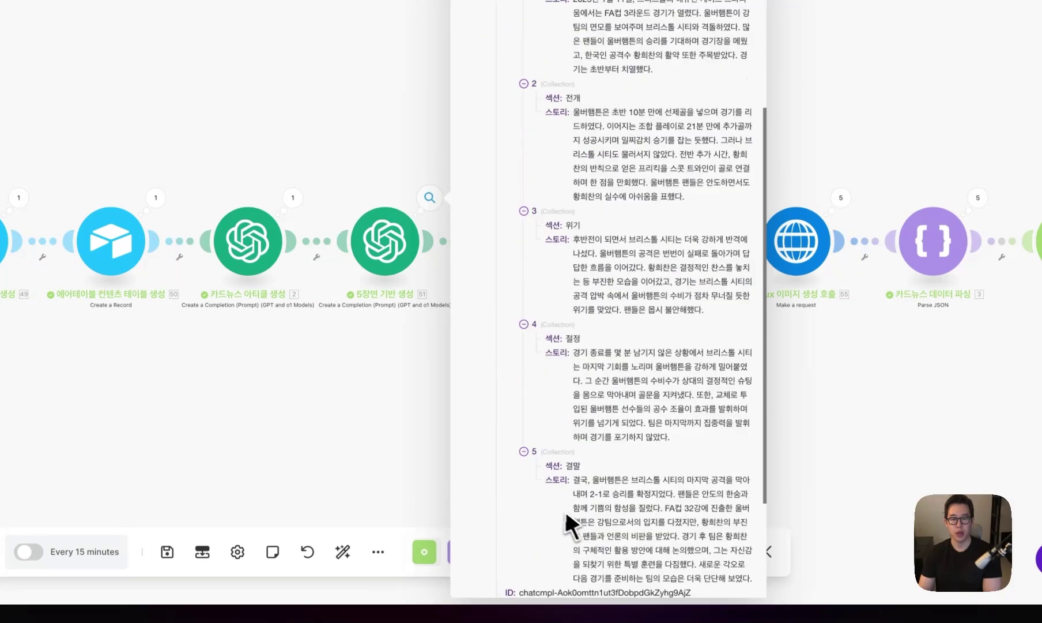
{"action": "scroll", "coordinate": [564, 508], "scroll_direction": "down", "scroll_amount": 1}
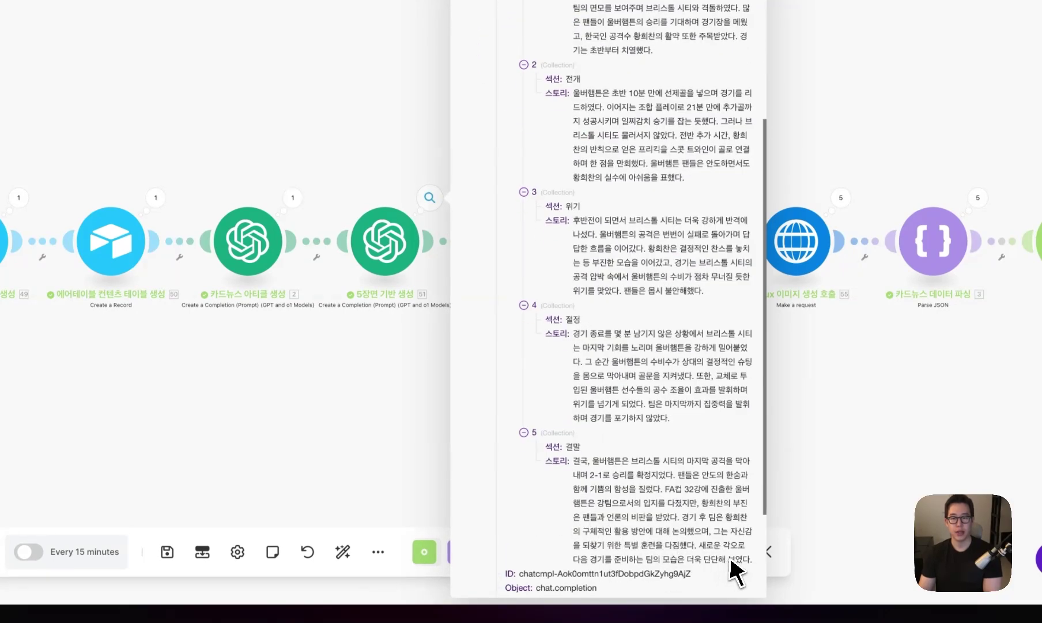
{"action": "left_click_drag", "start_coordinate": [753, 562], "coordinate": [573, 59]}
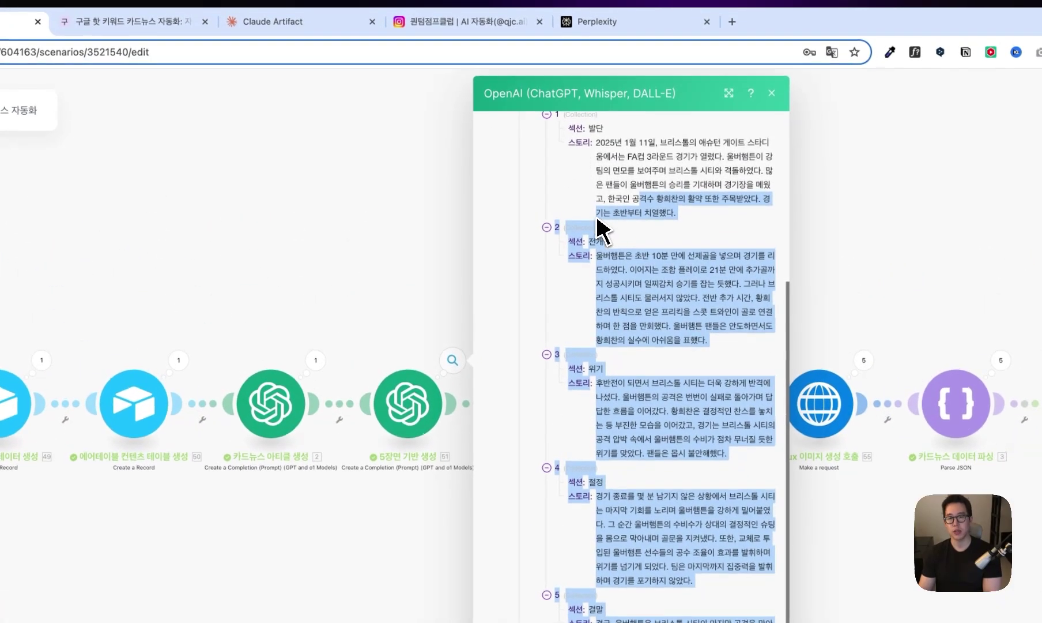
{"action": "scroll", "coordinate": [597, 231], "scroll_direction": "up", "scroll_amount": 2}
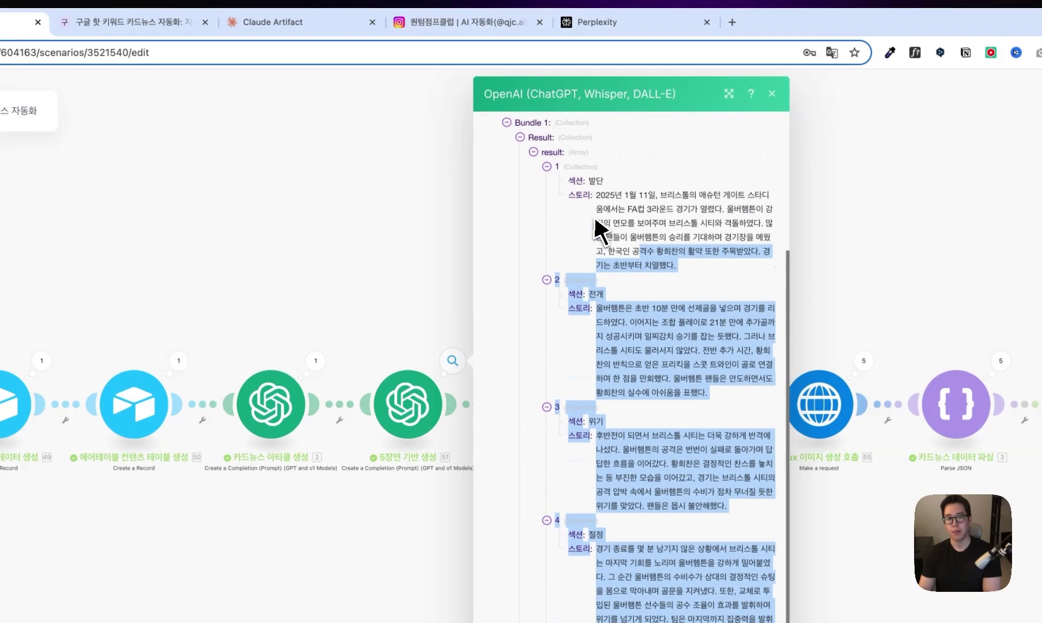
- Open and enlarge the 5장면 기반 생성 module settings, and examine the system message's five-part structure, JSON format and writing instructions
{"action": "left_click", "coordinate": [476, 271]}
{"action": "left_click", "coordinate": [405, 411]}
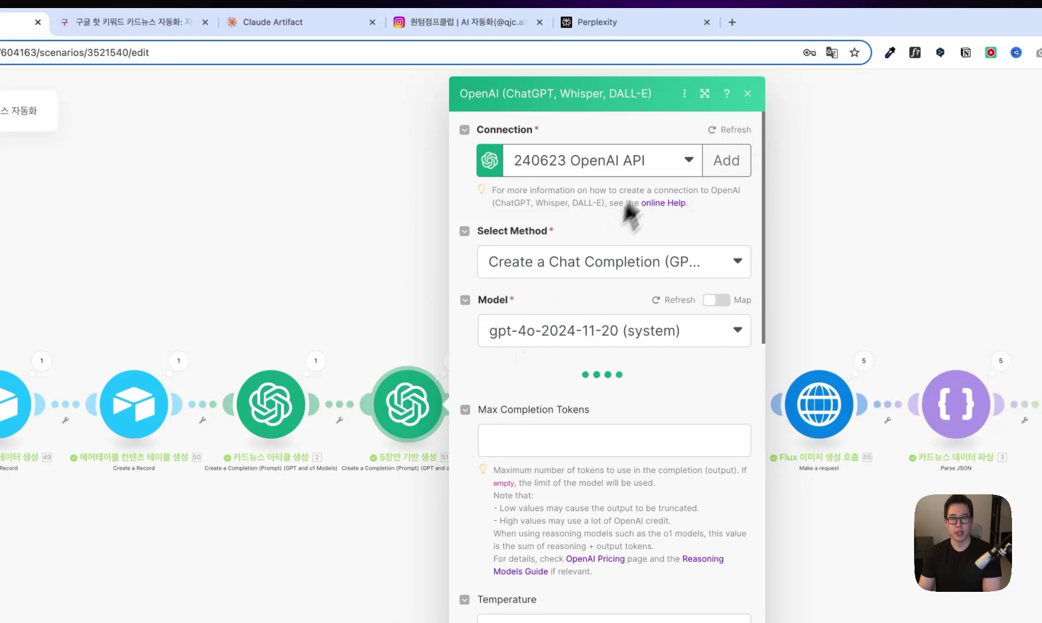
{"action": "left_click", "coordinate": [704, 94]}
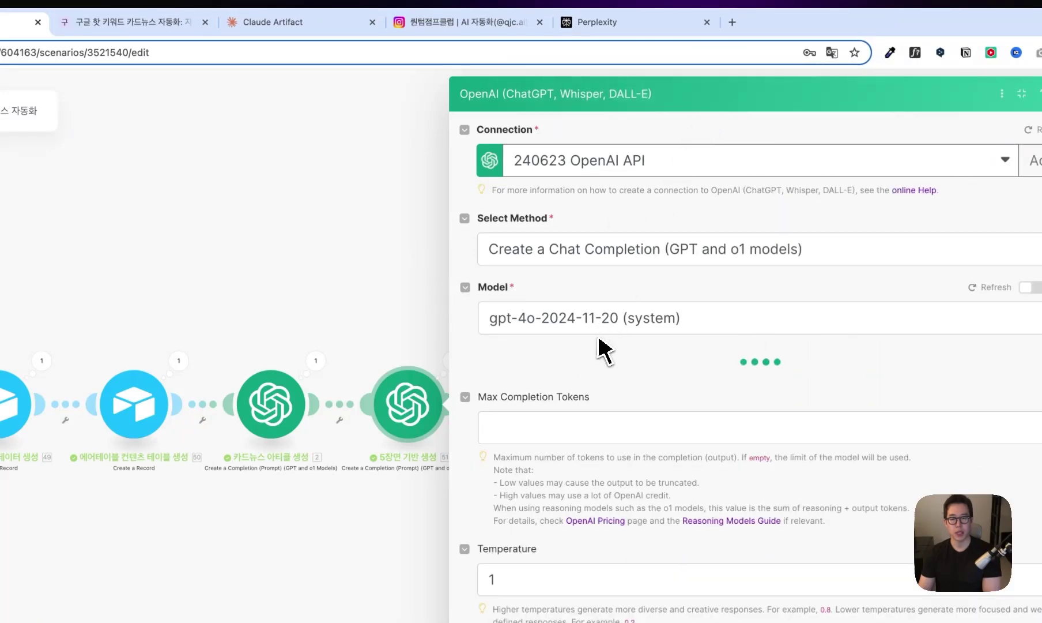
{"action": "left_click", "coordinate": [646, 332]}
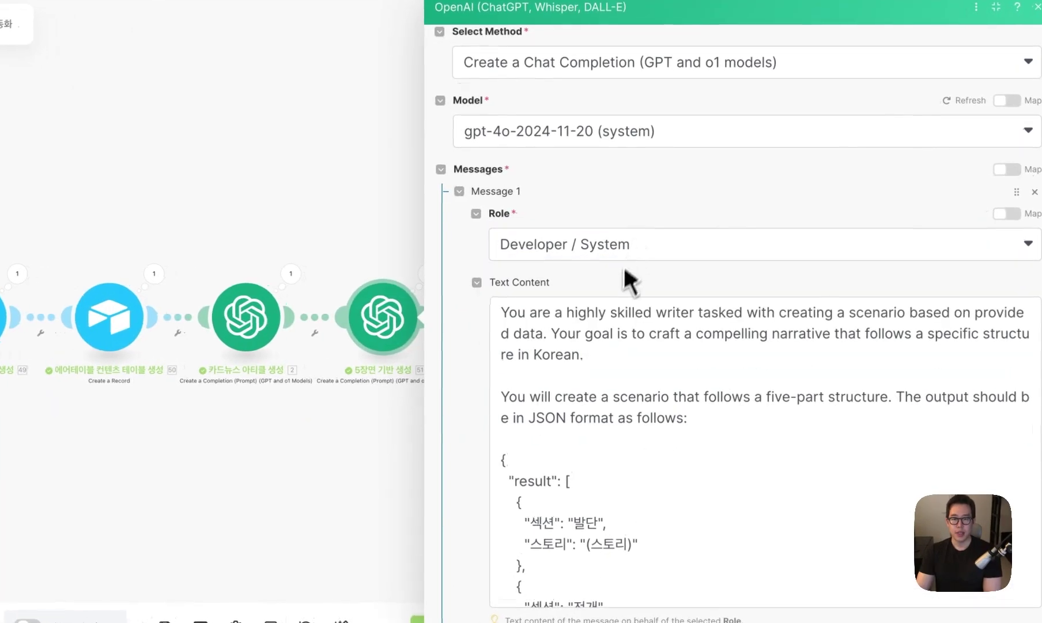
{"action": "left_click", "coordinate": [628, 311]}
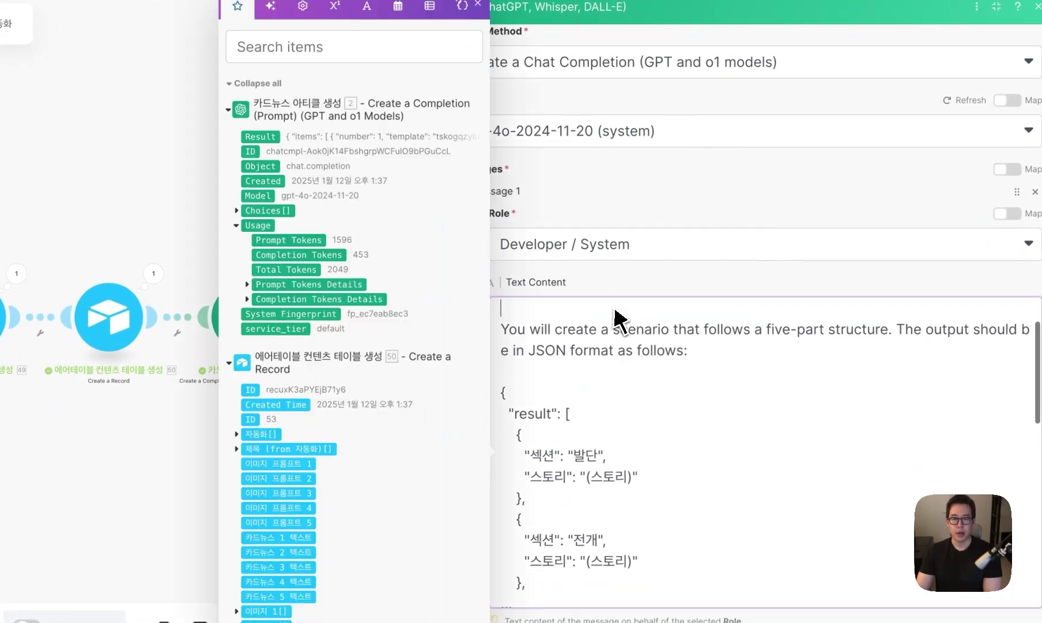
{"action": "scroll", "coordinate": [622, 358], "scroll_direction": "down", "scroll_amount": 6}
{"action": "scroll", "coordinate": [635, 414], "scroll_direction": "down", "scroll_amount": 3}
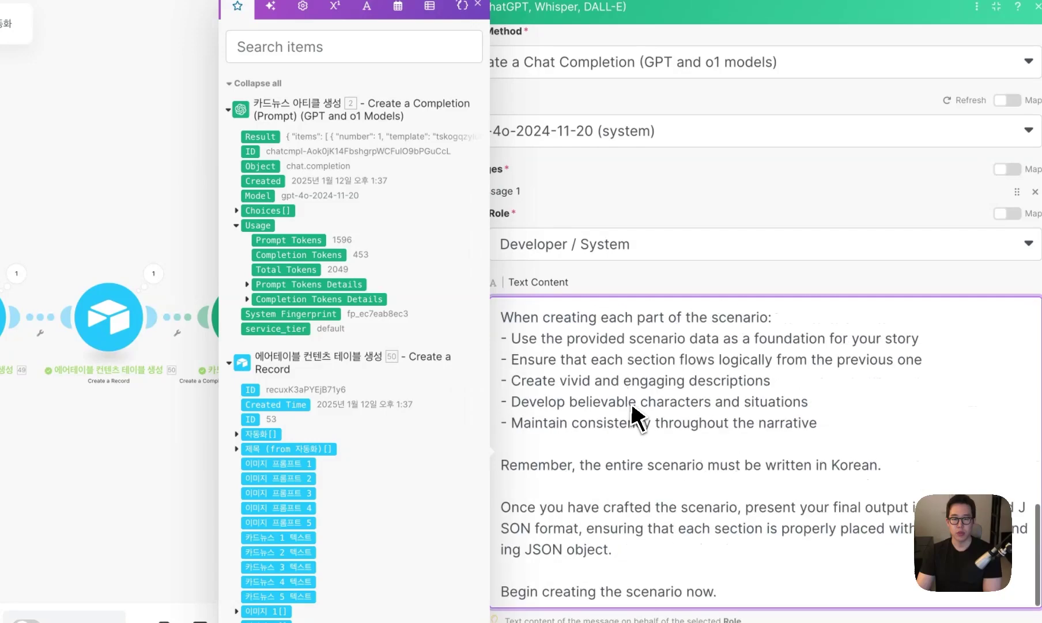
{"action": "scroll", "coordinate": [633, 413], "scroll_direction": "up", "scroll_amount": 5}
{"action": "scroll", "coordinate": [633, 414], "scroll_direction": "down", "scroll_amount": 12}
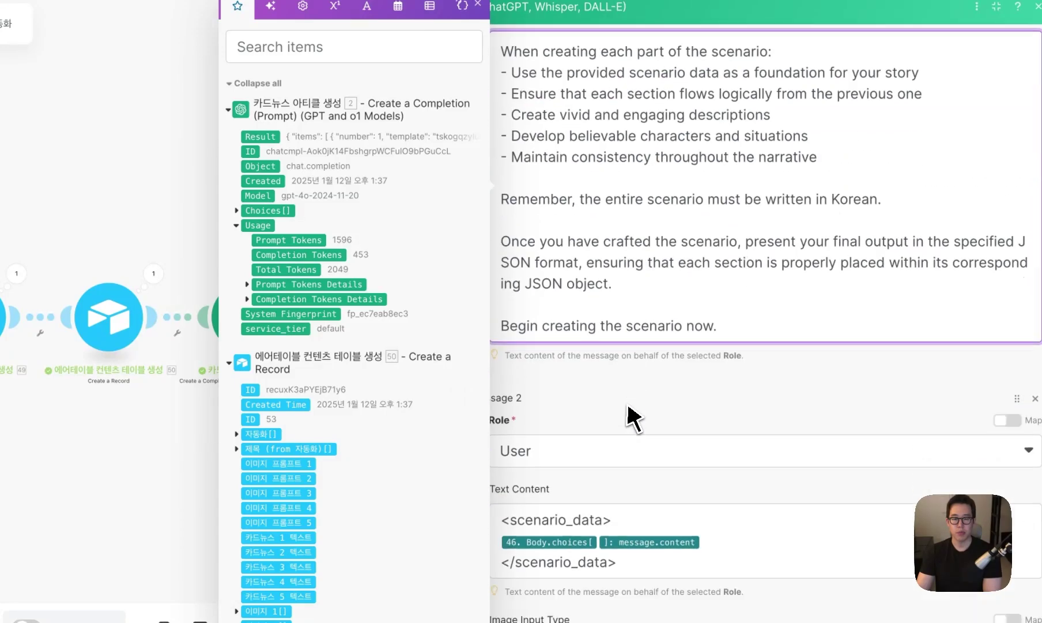
- Trace the user message's scenario_data mapping to the choices[] message content of 구글 핫 키워드 분석
{"action": "left_click", "coordinate": [669, 412]}
{"action": "scroll", "coordinate": [403, 415], "scroll_direction": "down", "scroll_amount": 15}
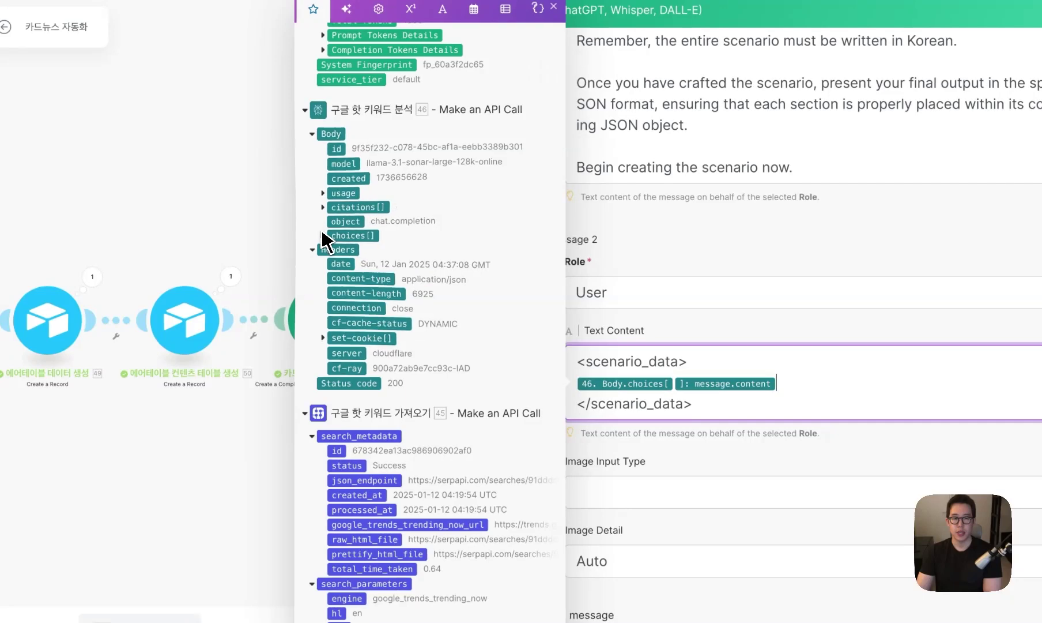
{"action": "left_click", "coordinate": [322, 235]}
{"action": "left_click", "coordinate": [334, 280]}
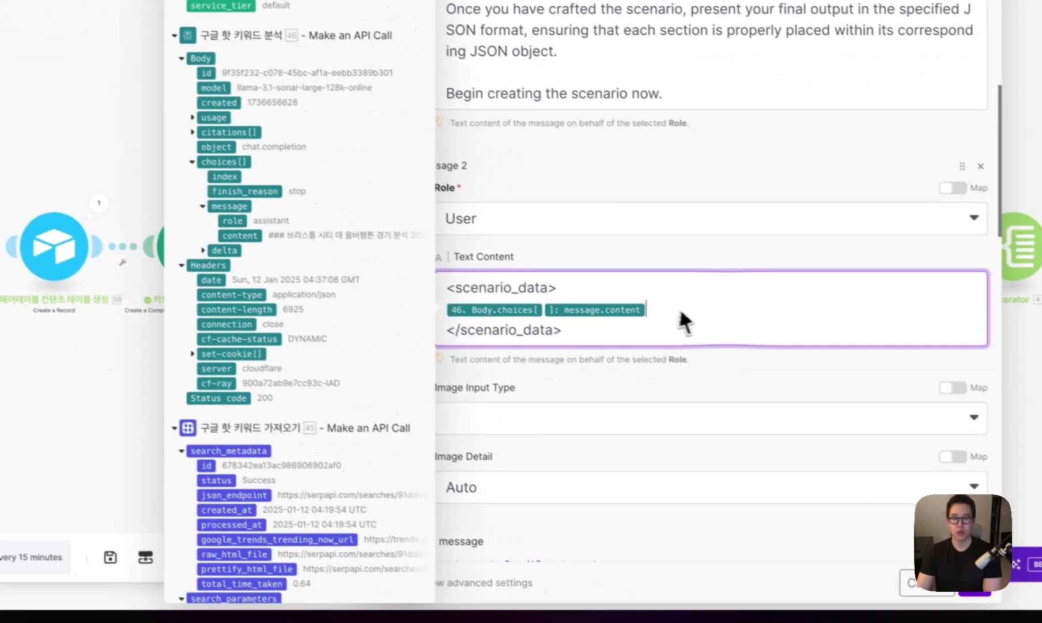
- Check the JSON Object response format and the JSON parsing option, and close the 5장면 기반 생성 module settings
{"action": "scroll", "coordinate": [694, 319], "scroll_direction": "down", "scroll_amount": 7}
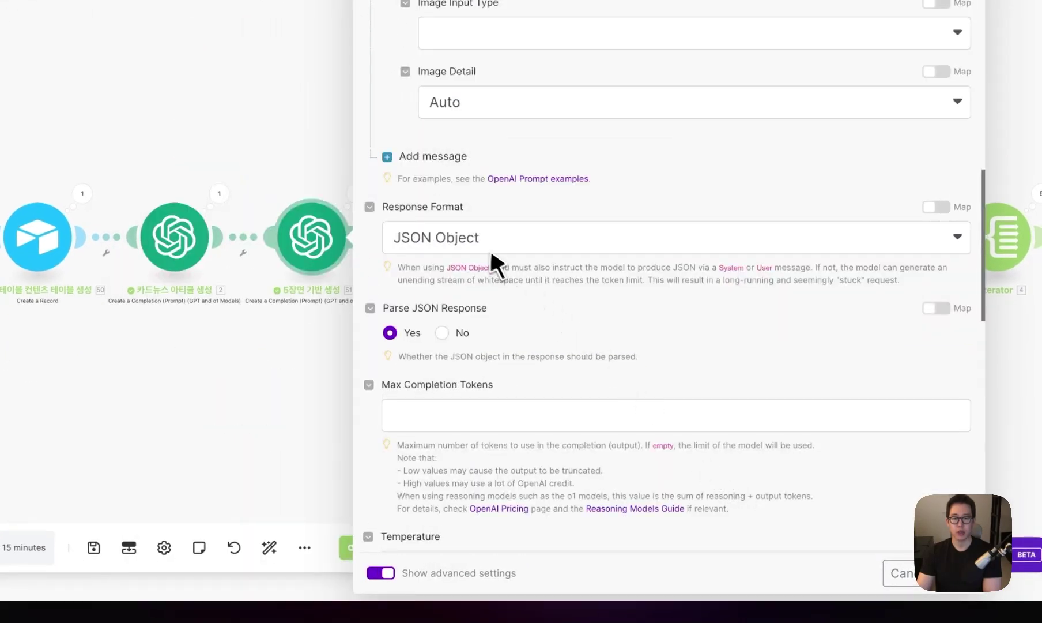
{"action": "left_click", "coordinate": [444, 238]}
{"action": "left_click", "coordinate": [443, 314]}
{"action": "scroll", "coordinate": [421, 337], "scroll_direction": "down", "scroll_amount": 3}
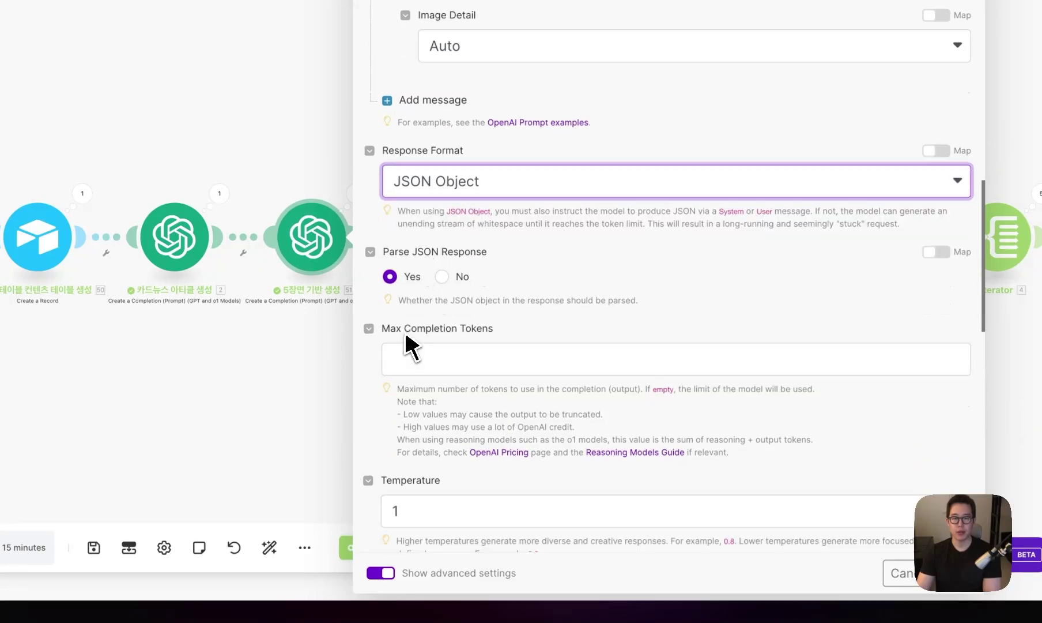
{"action": "left_click", "coordinate": [954, 573]}
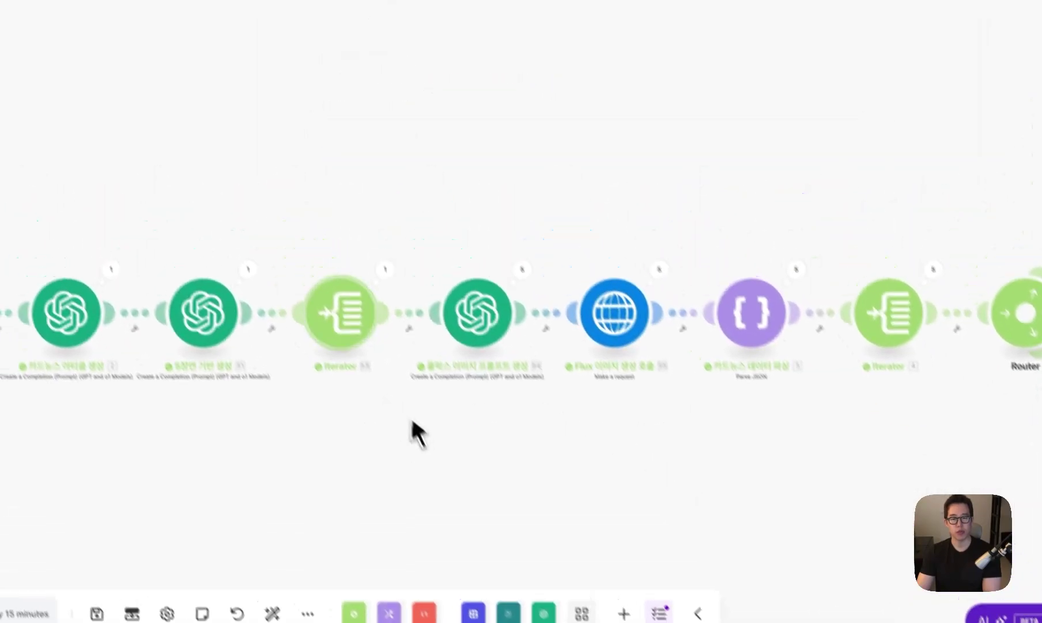
- Open the Iterator after 5장면 기반 생성 and trace its array mapping to that module's result[]
{"action": "left_click", "coordinate": [386, 219]}
{"action": "left_click", "coordinate": [588, 231]}
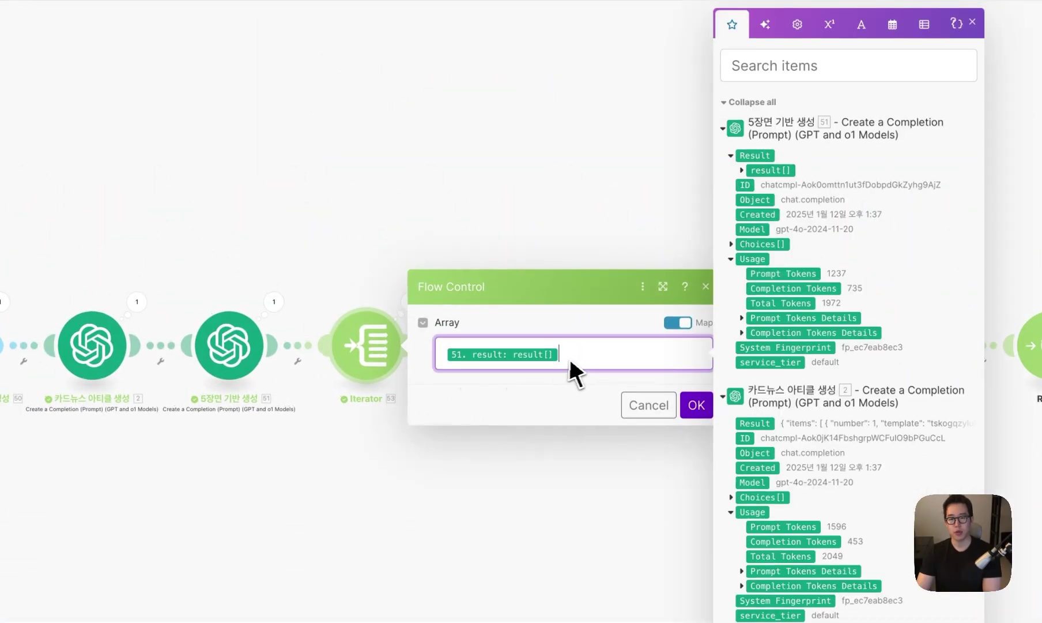
{"action": "left_click", "coordinate": [760, 170]}
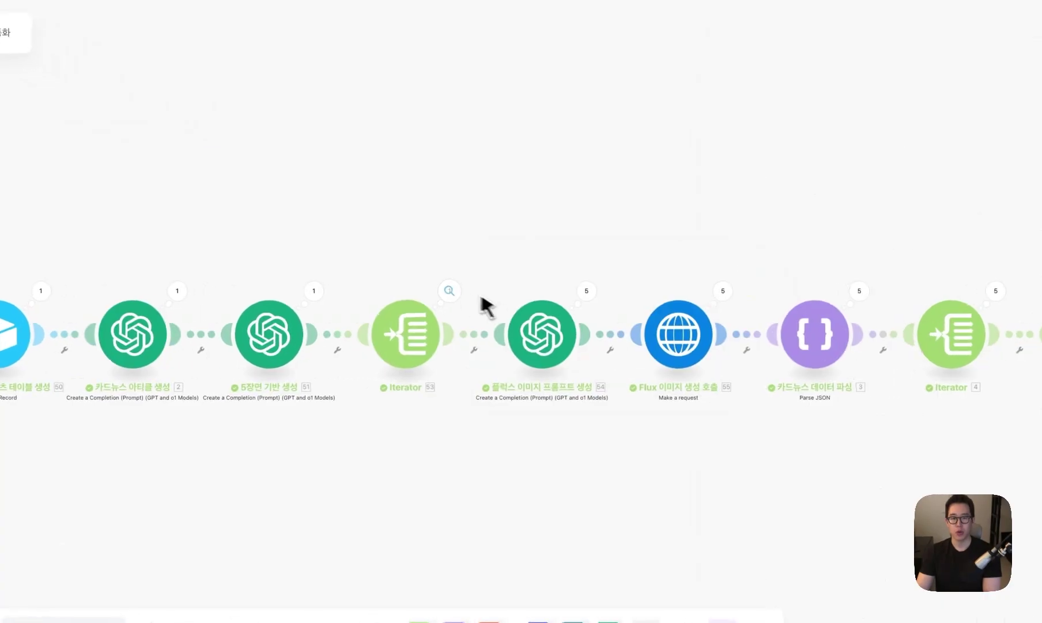
- Open the Iterator's run output and read through the 섹션 and 스토리 of its five bundles
{"action": "left_click", "coordinate": [449, 291]}
{"action": "scroll", "coordinate": [553, 487], "scroll_direction": "down", "scroll_amount": 5}
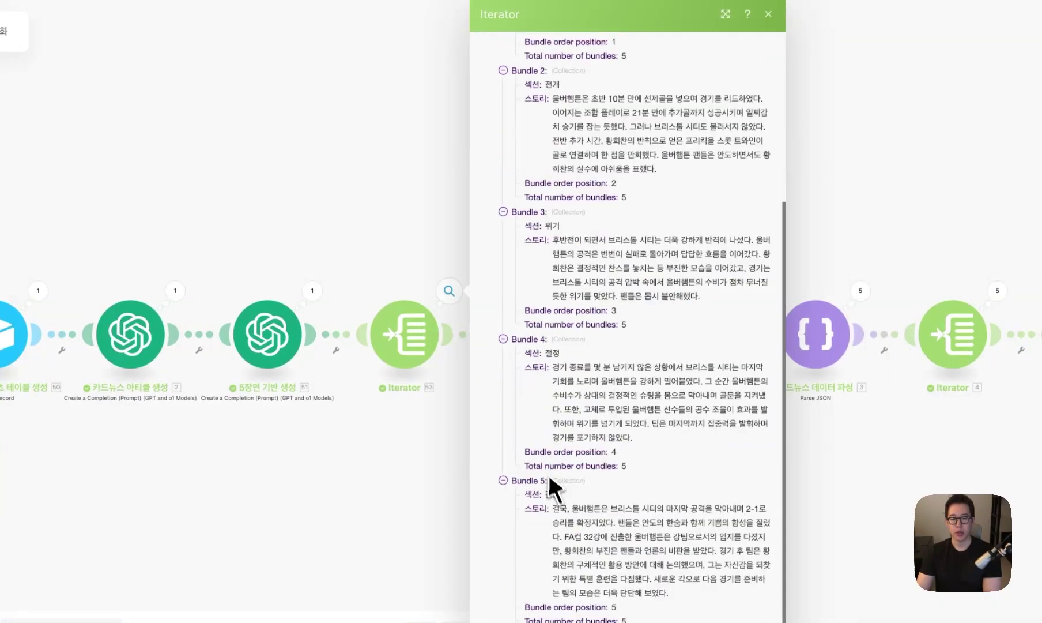
{"action": "scroll", "coordinate": [553, 487], "scroll_direction": "up", "scroll_amount": 5}
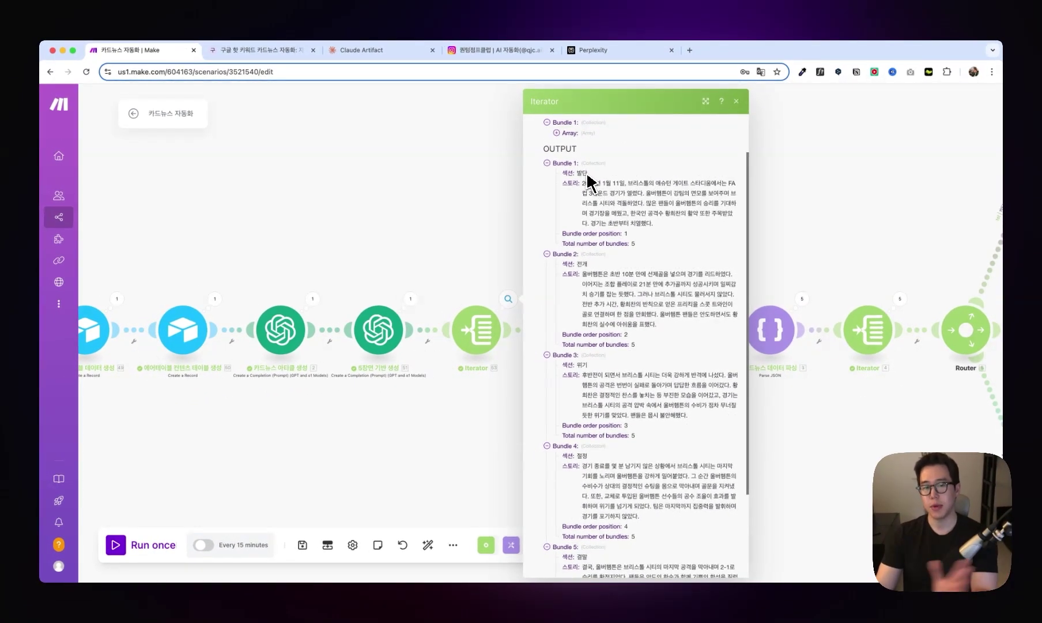
{"action": "scroll", "coordinate": [596, 312], "scroll_direction": "down", "scroll_amount": 3}
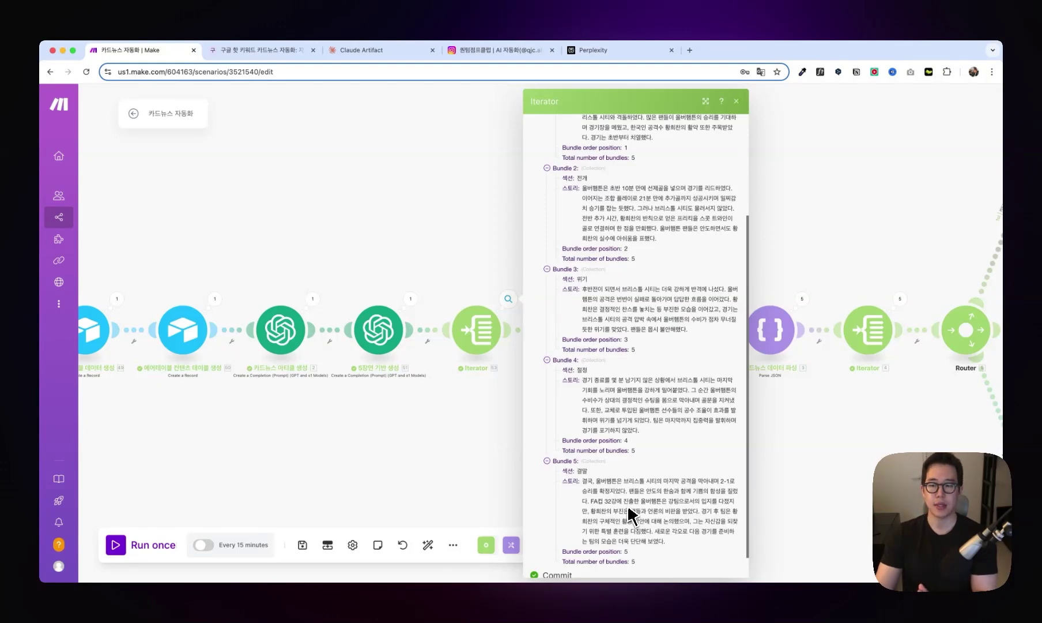
- Switch to the Airtable base and examine the image prompt fields and generated images in the 컨텐츠 table
{"action": "left_click", "coordinate": [551, 347]}
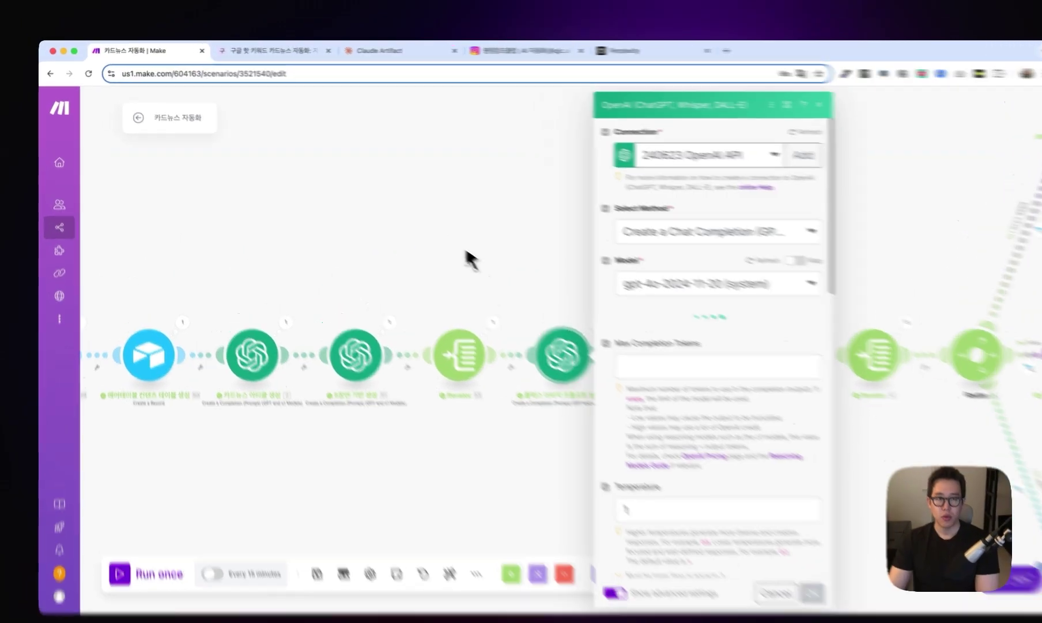
{"action": "left_click", "coordinate": [265, 49]}
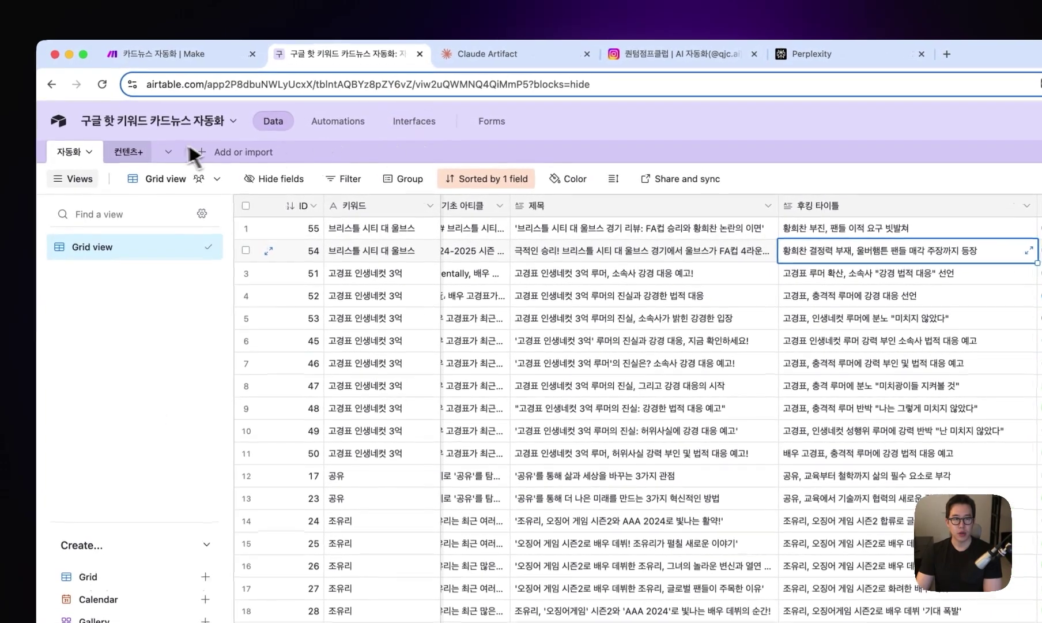
{"action": "left_click", "coordinate": [128, 152]}
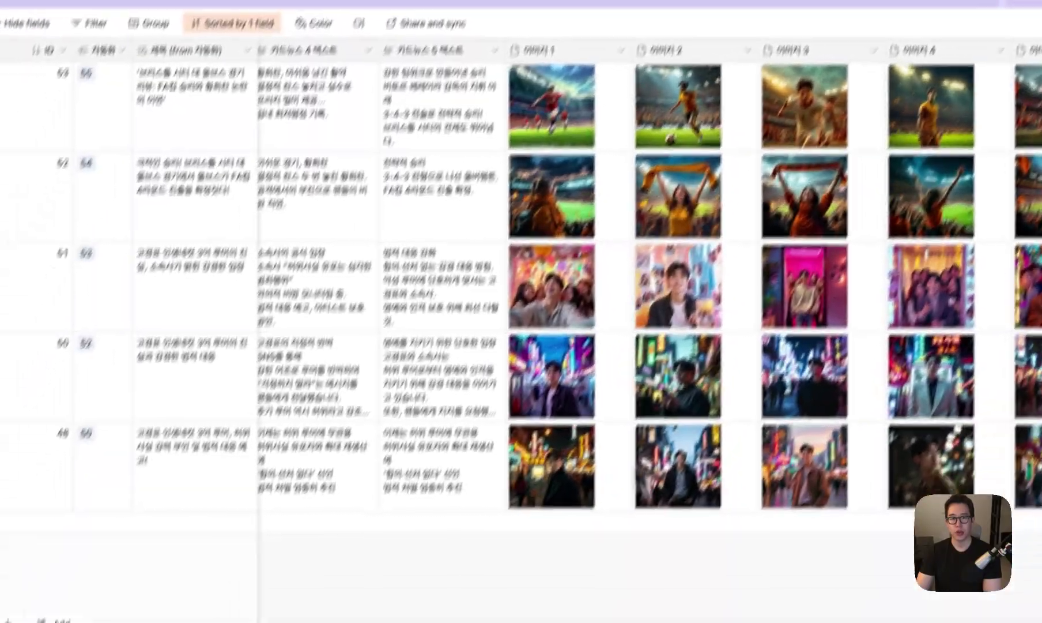
{"action": "left_click_drag", "start_coordinate": [710, 588], "coordinate": [391, 587]}
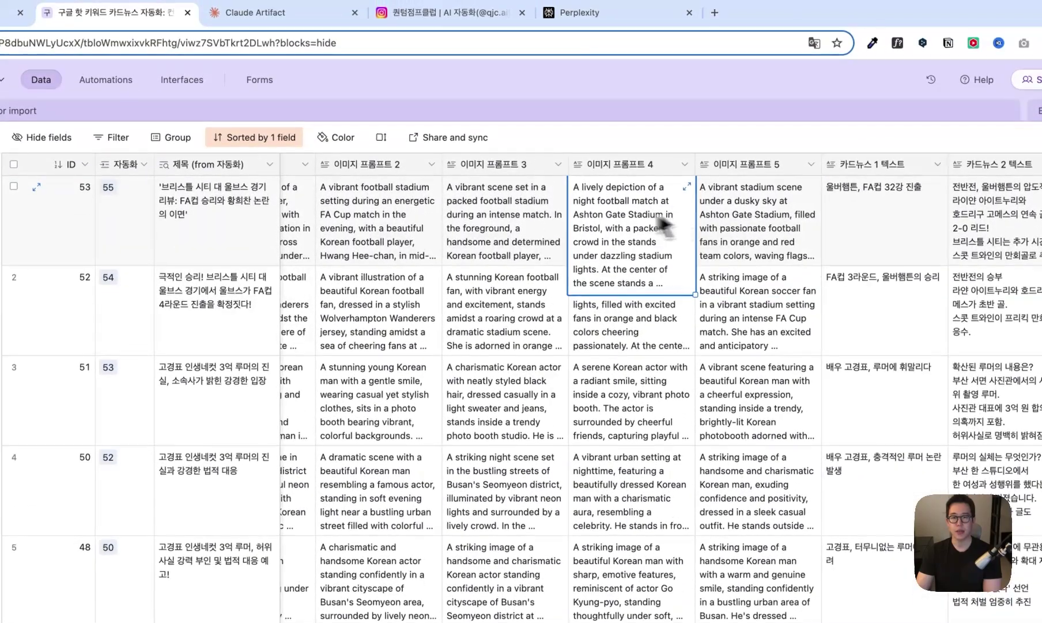
- Return to the Make scenario, enlarge the 플럭스 이미지 프롬프트 생성 module settings, and examine the system message's image prompt requirements
{"action": "left_click", "coordinate": [499, 38]}
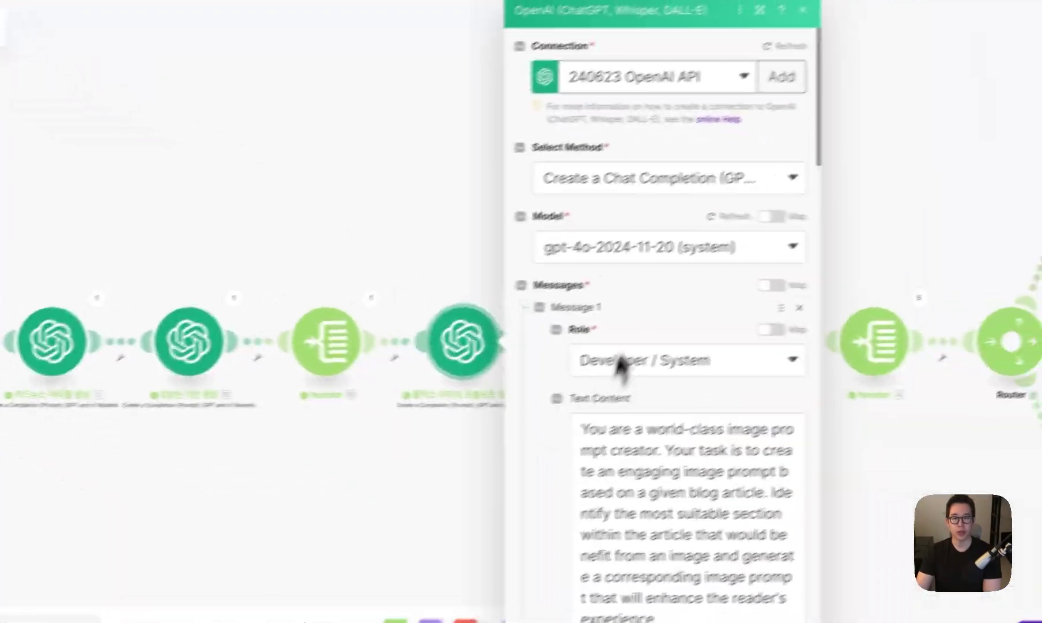
{"action": "left_click", "coordinate": [760, 10]}
{"action": "left_click", "coordinate": [626, 420]}
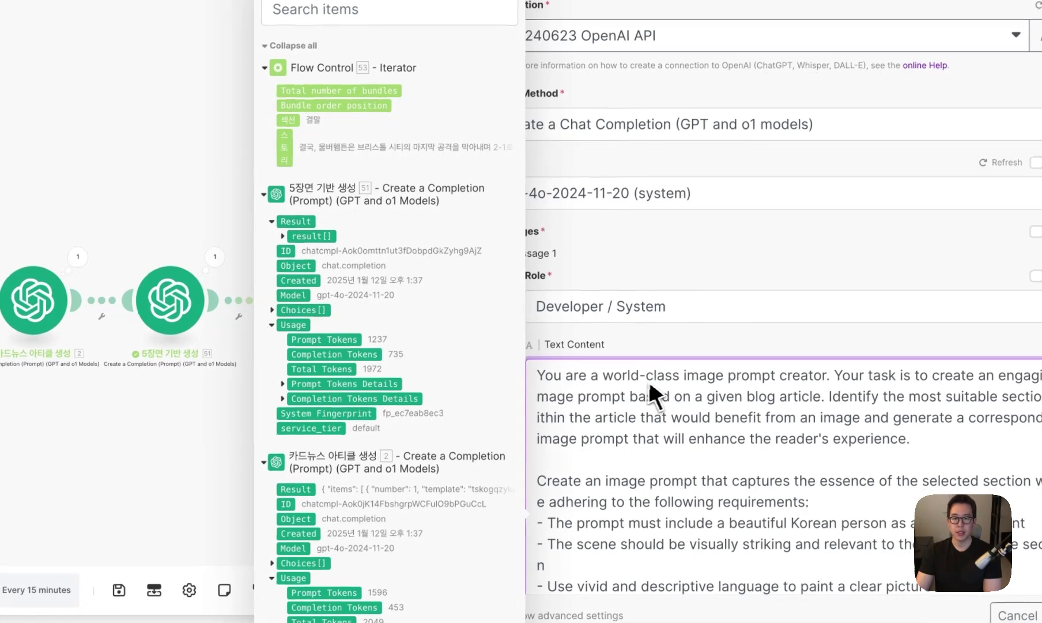
{"action": "left_click_drag", "start_coordinate": [775, 380], "coordinate": [827, 376]}
{"action": "scroll", "coordinate": [614, 398], "scroll_direction": "down", "scroll_amount": 10}
{"action": "scroll", "coordinate": [632, 375], "scroll_direction": "down", "scroll_amount": 2}
- Replace the user message's 섹션 and 스토리 mappings inside blog_article with the 섹션 and 스토리 values from Iterator 53
{"action": "left_click", "coordinate": [671, 383]}
{"action": "left_click_drag", "start_coordinate": [632, 383], "coordinate": [555, 385]}
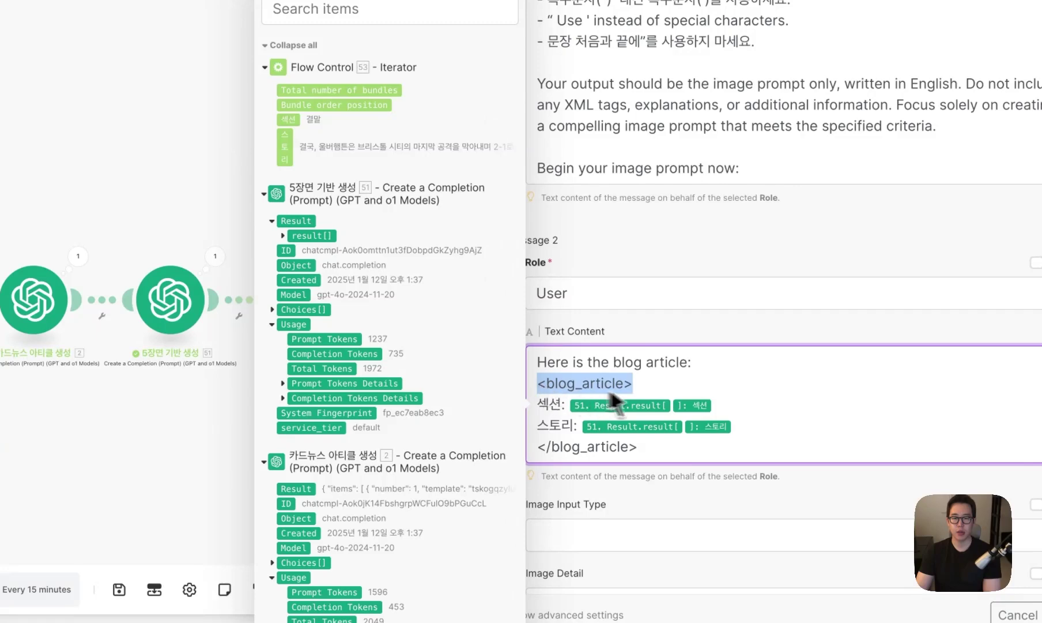
{"action": "left_click", "coordinate": [718, 405]}
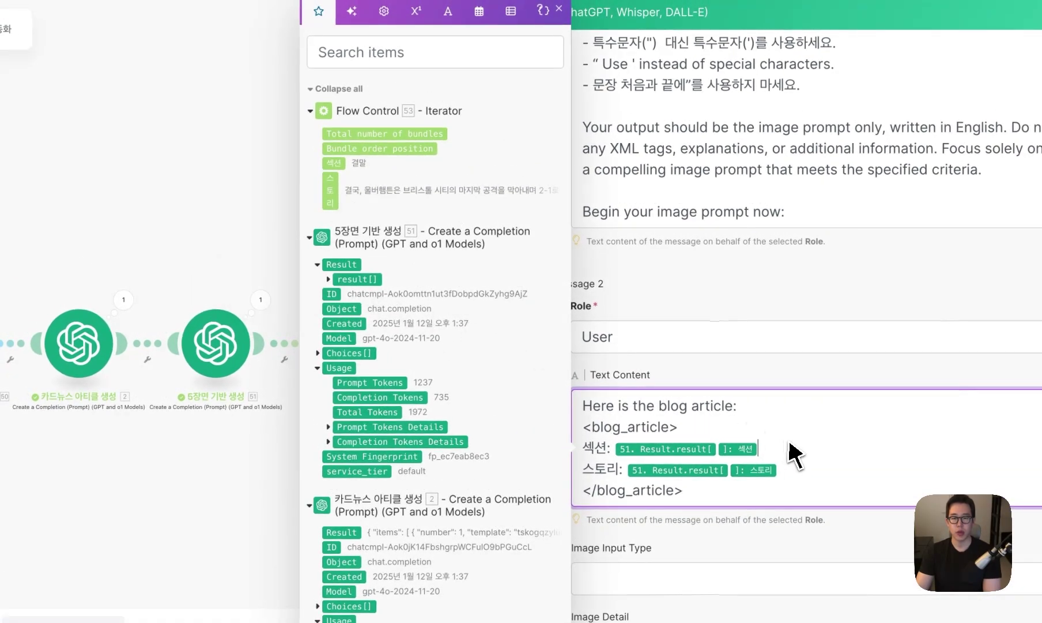
{"action": "key", "text": "BackSpace"}
{"action": "scroll", "coordinate": [789, 415], "scroll_direction": "down", "scroll_amount": 3}
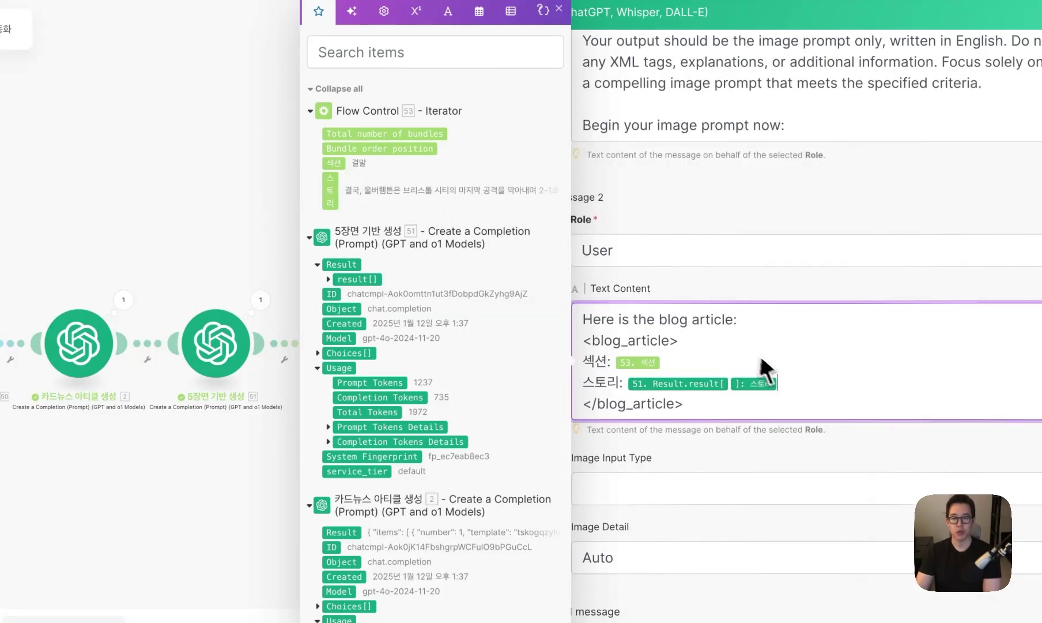
{"action": "key", "text": "BackSpace"}
{"action": "key", "text": "BackSpace"}
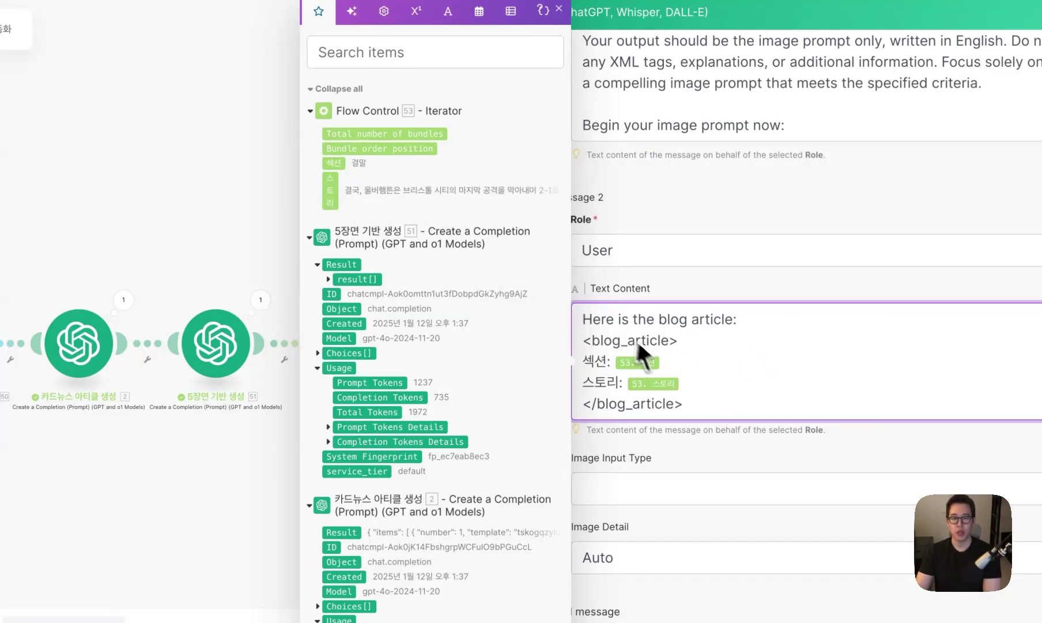
- Check the Text response format and completion settings, and close the 플럭스 이미지 프롬프트 생성 module settings
{"action": "left_click", "coordinate": [732, 209]}
{"action": "scroll", "coordinate": [739, 391], "scroll_direction": "down", "scroll_amount": 5}
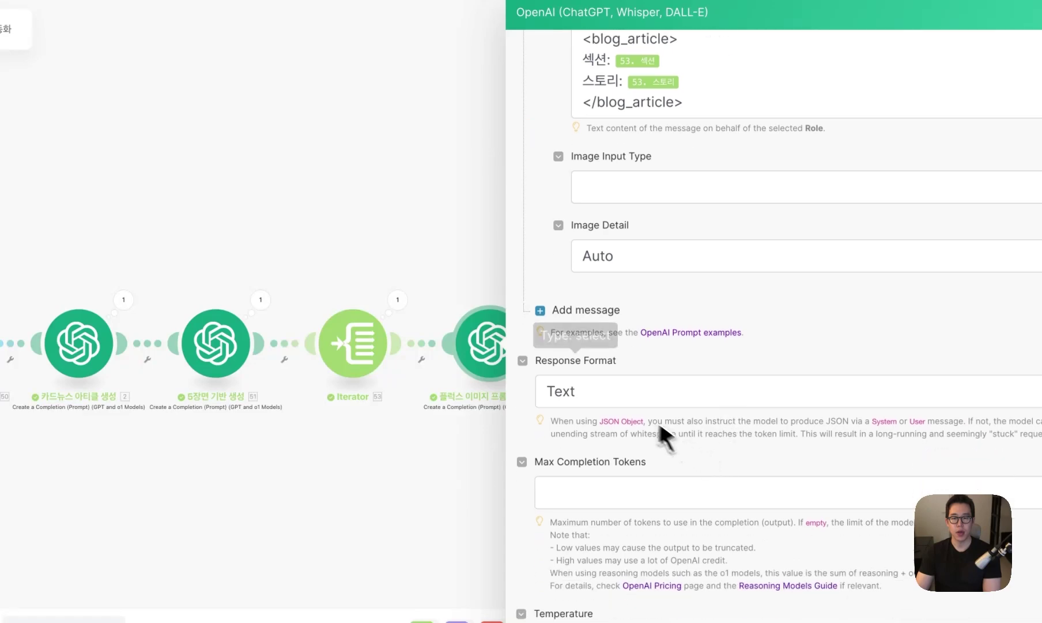
{"action": "scroll", "coordinate": [588, 398], "scroll_direction": "down", "scroll_amount": 8}
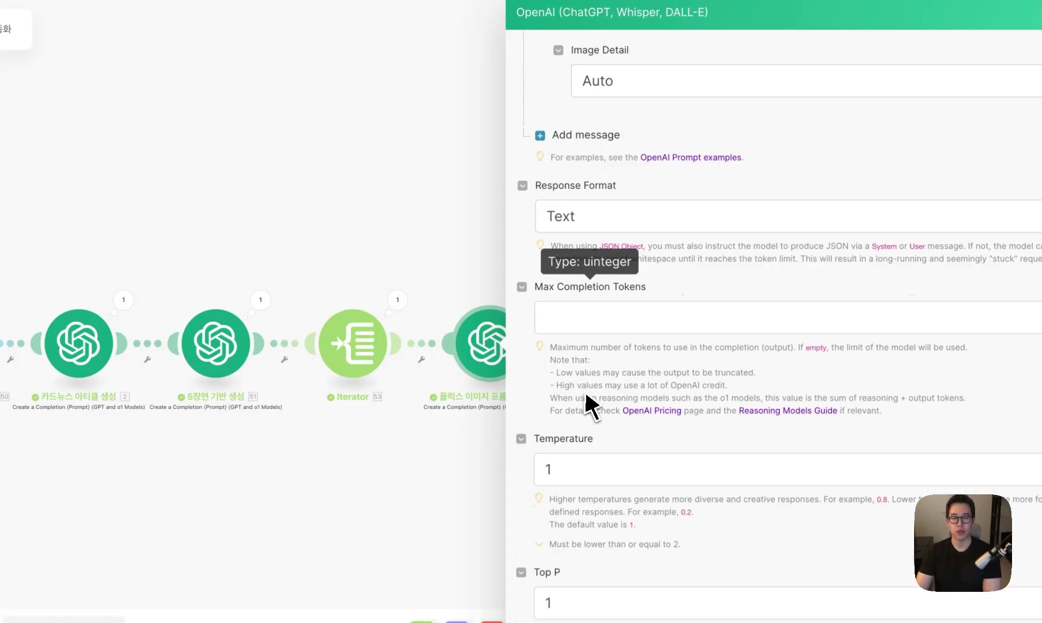
{"action": "left_click", "coordinate": [842, 556]}
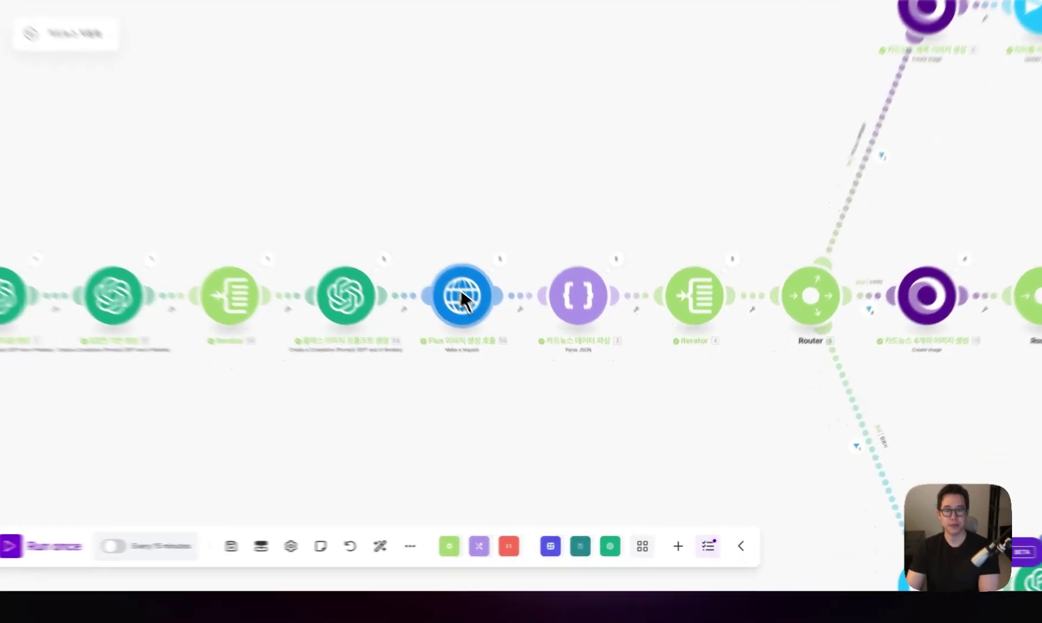
- Open the Flux 이미지 생성 호출 module settings and examine the Content-Type and Authorization headers, including where the API token goes
{"action": "left_click", "coordinate": [497, 334]}
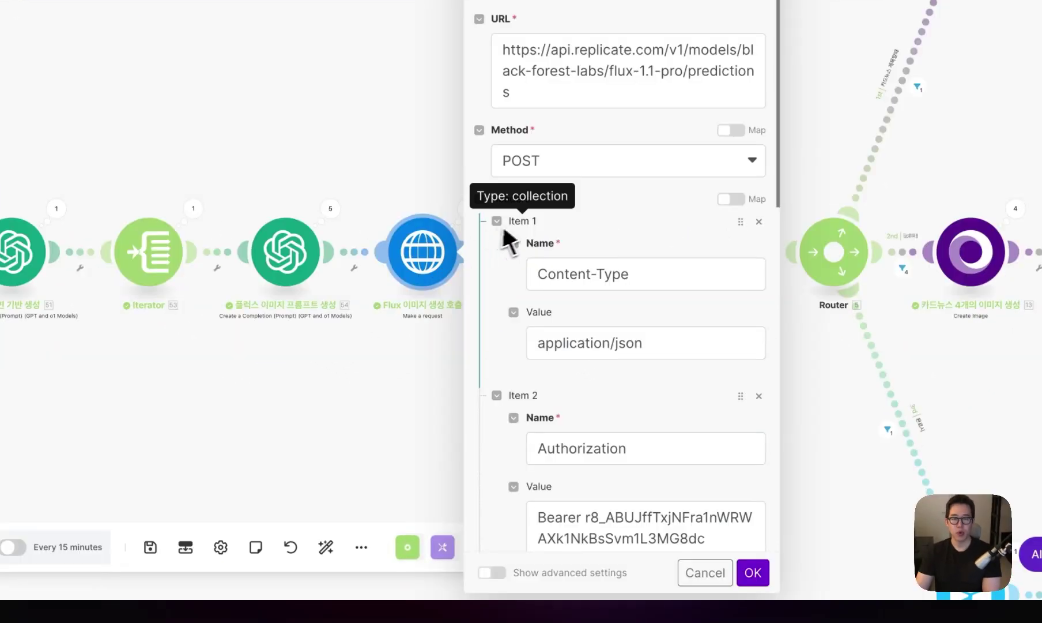
{"action": "left_click_drag", "start_coordinate": [641, 456], "coordinate": [547, 459]}
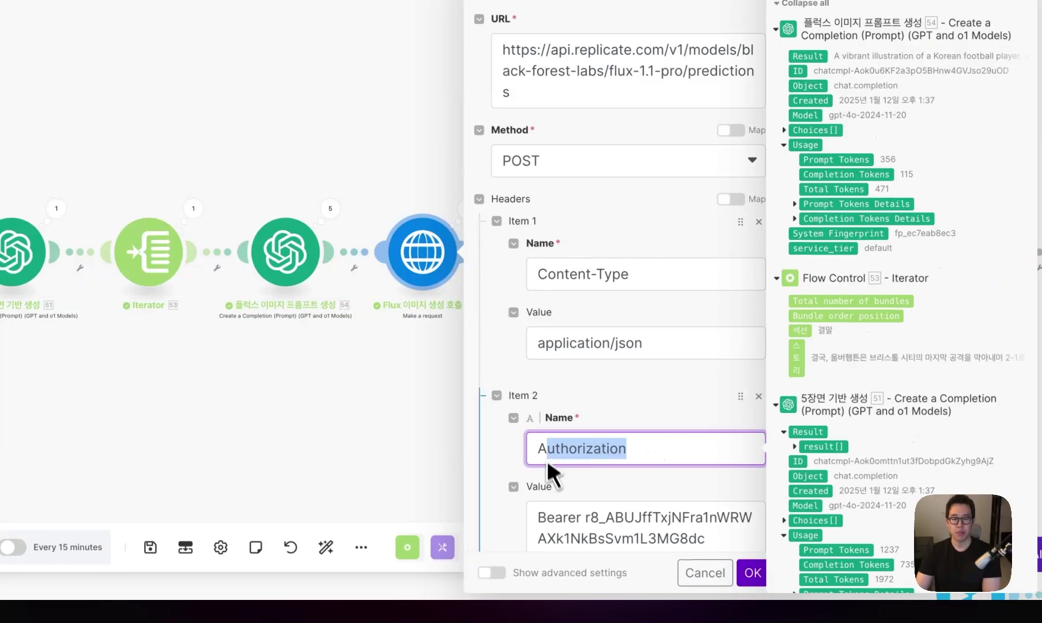
{"action": "left_click_drag", "start_coordinate": [580, 519], "coordinate": [685, 542]}
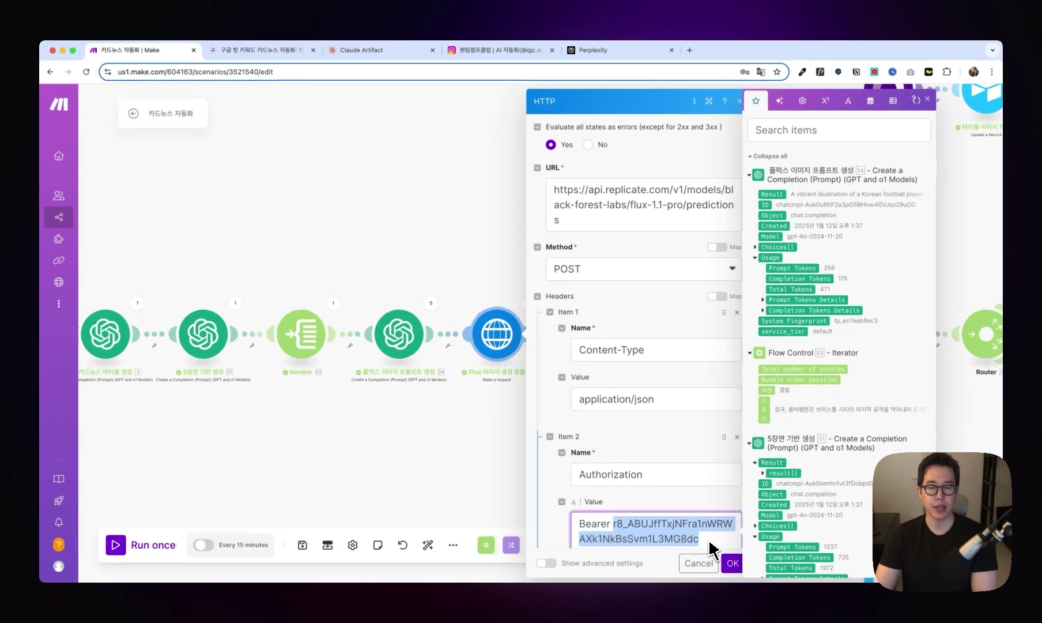
- Examine the request URL for Replicate's flux-1.1-pro predictions, and bring up the black-forest-labs/flux-pro model page on Replicate
{"action": "left_click_drag", "start_coordinate": [631, 228], "coordinate": [556, 196]}
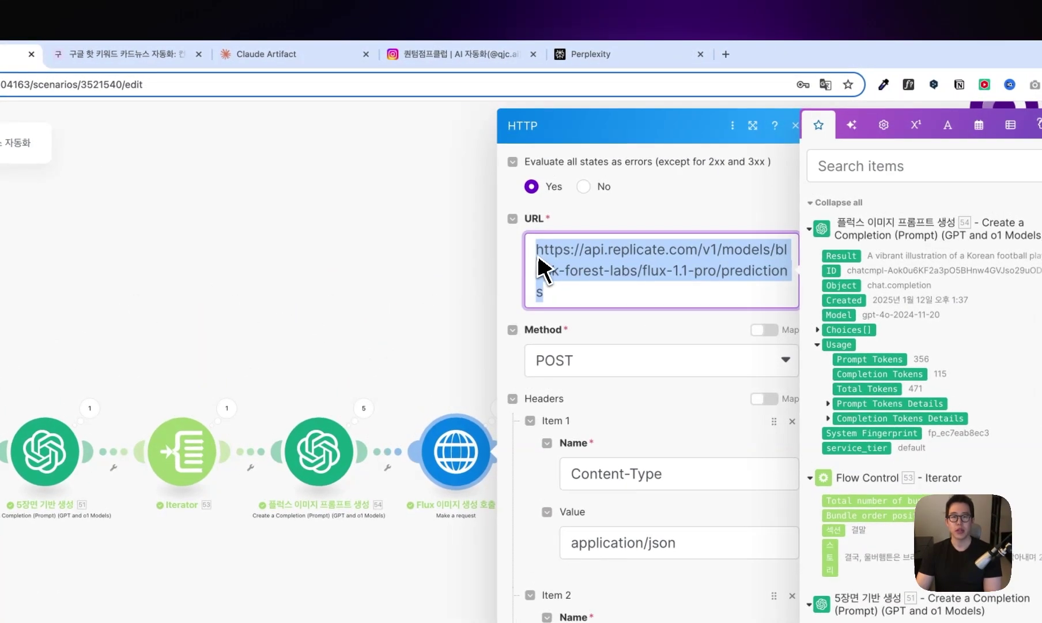
{"action": "left_click", "coordinate": [601, 293]}
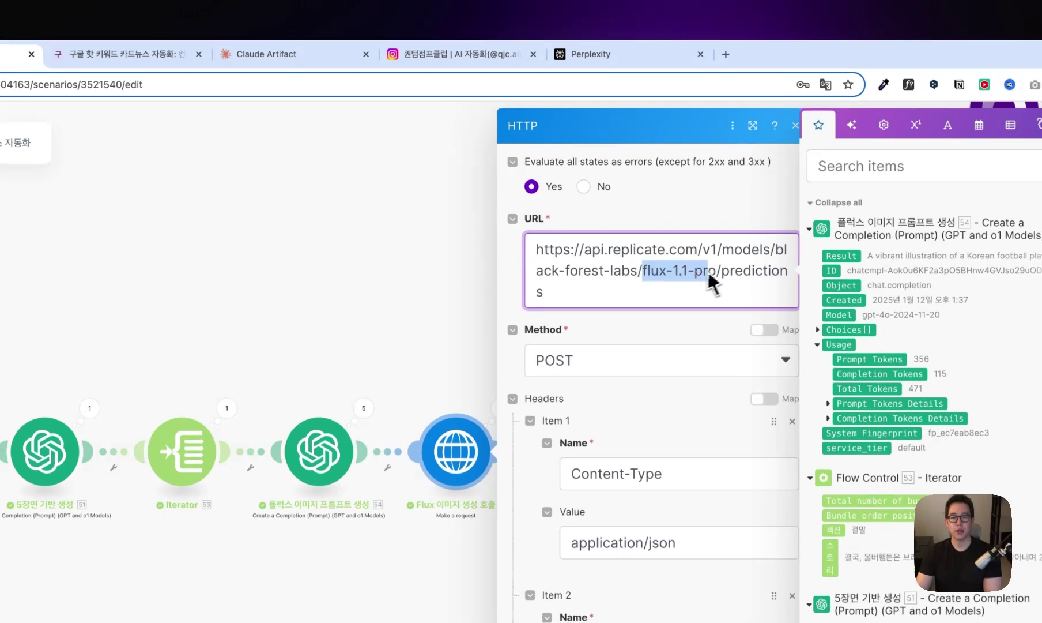
{"action": "left_click_drag", "start_coordinate": [724, 294], "coordinate": [529, 260]}
{"action": "key", "text": "Right"}
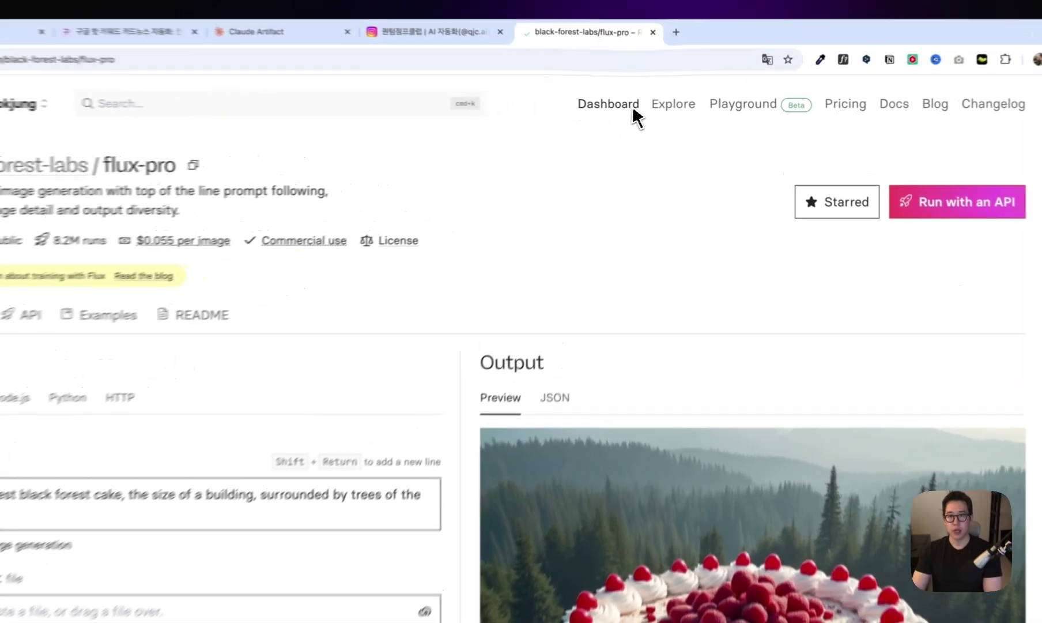
- Bring up the Replicate dashboard and look over the list of recent predictions
{"action": "left_click", "coordinate": [632, 107]}
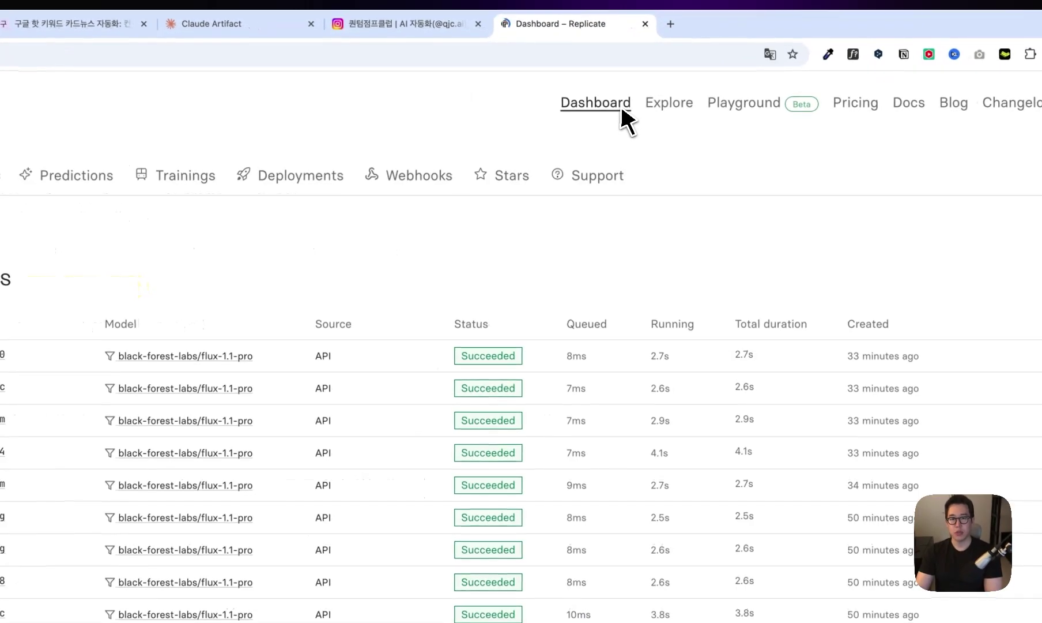
{"action": "scroll", "coordinate": [586, 262], "scroll_direction": "down", "scroll_amount": 2}
{"action": "scroll", "coordinate": [510, 386], "scroll_direction": "up", "scroll_amount": 2}
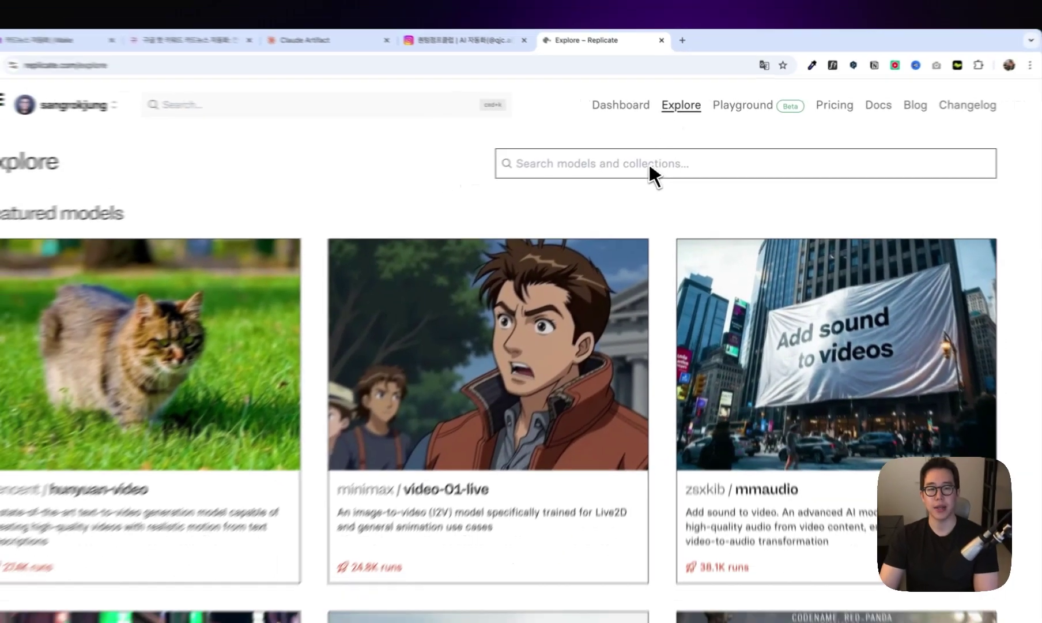
- Browse Replicate's model collections on the Explore page and open the "Use the FLUX family of models" collection
{"action": "scroll", "coordinate": [649, 166], "scroll_direction": "down", "scroll_amount": 20}
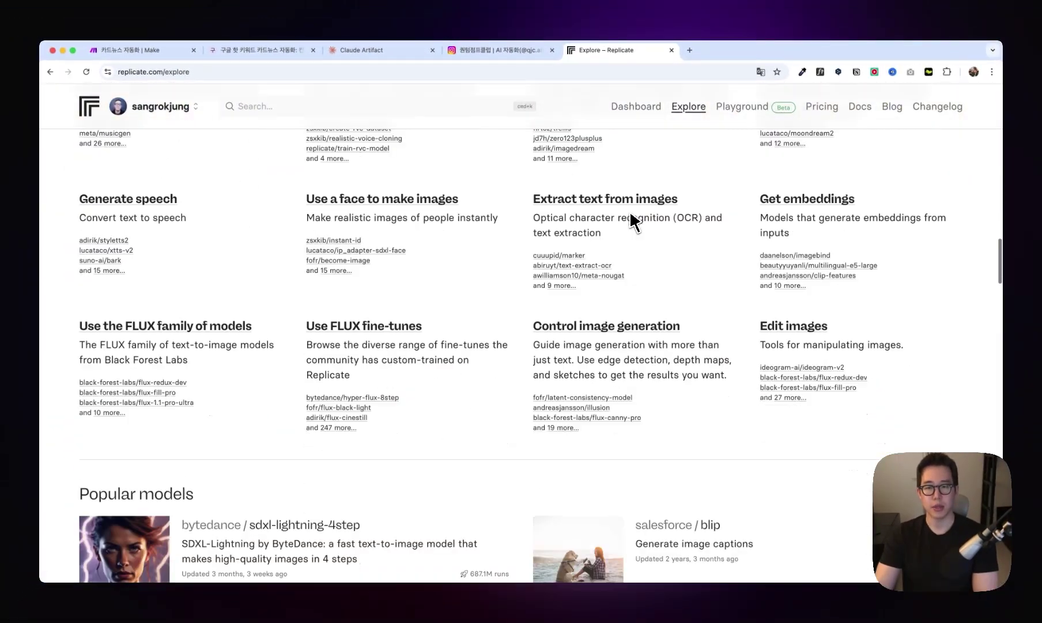
{"action": "scroll", "coordinate": [631, 215], "scroll_direction": "up", "scroll_amount": 10}
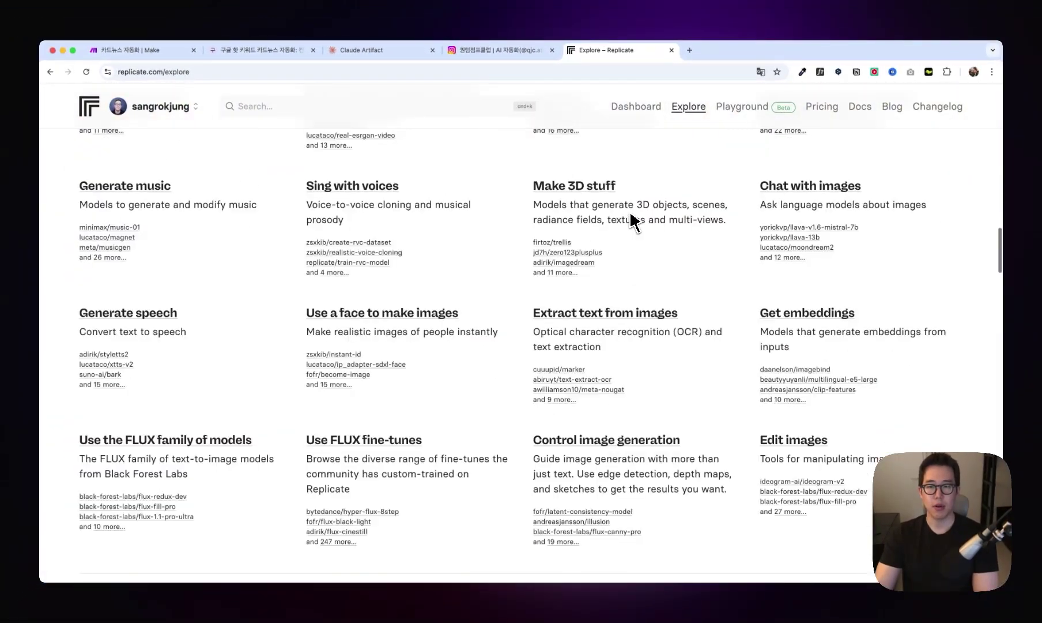
{"action": "scroll", "coordinate": [631, 219], "scroll_direction": "down", "scroll_amount": 10}
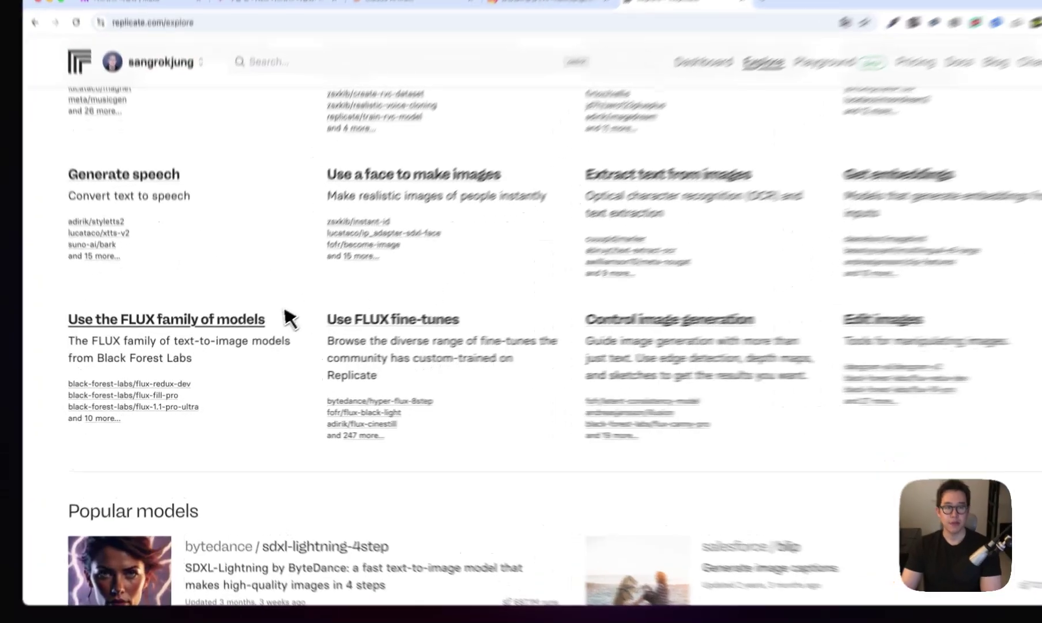
{"action": "left_click", "coordinate": [223, 346]}
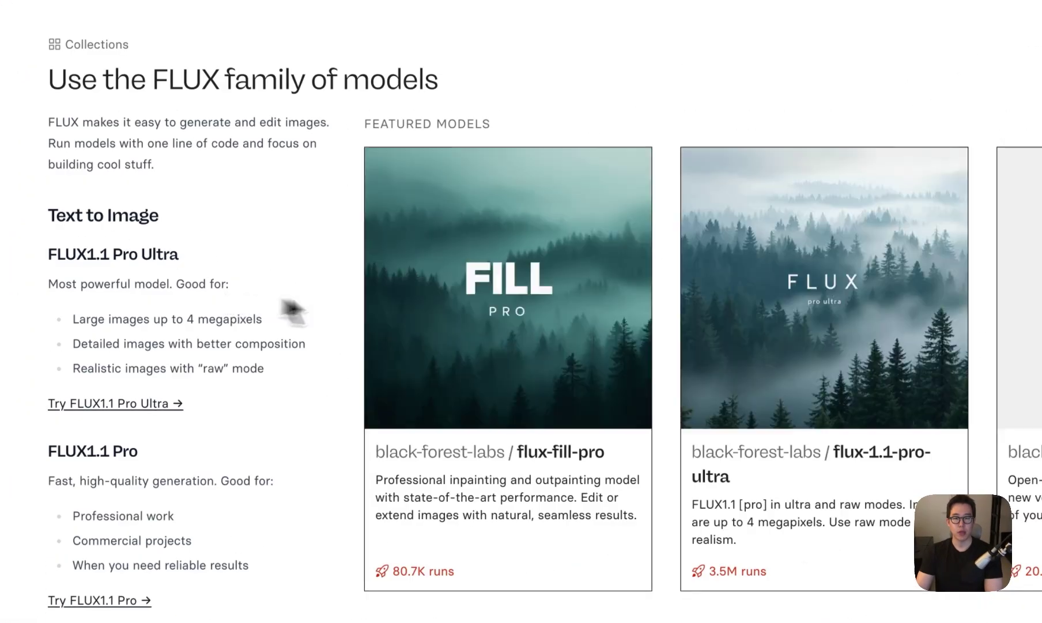
- Open the black-forest-labs/flux-1.1-pro-ultra model from the FLUX collection and show its HTTP input example
{"action": "scroll", "coordinate": [594, 357], "scroll_direction": "down", "scroll_amount": 2}
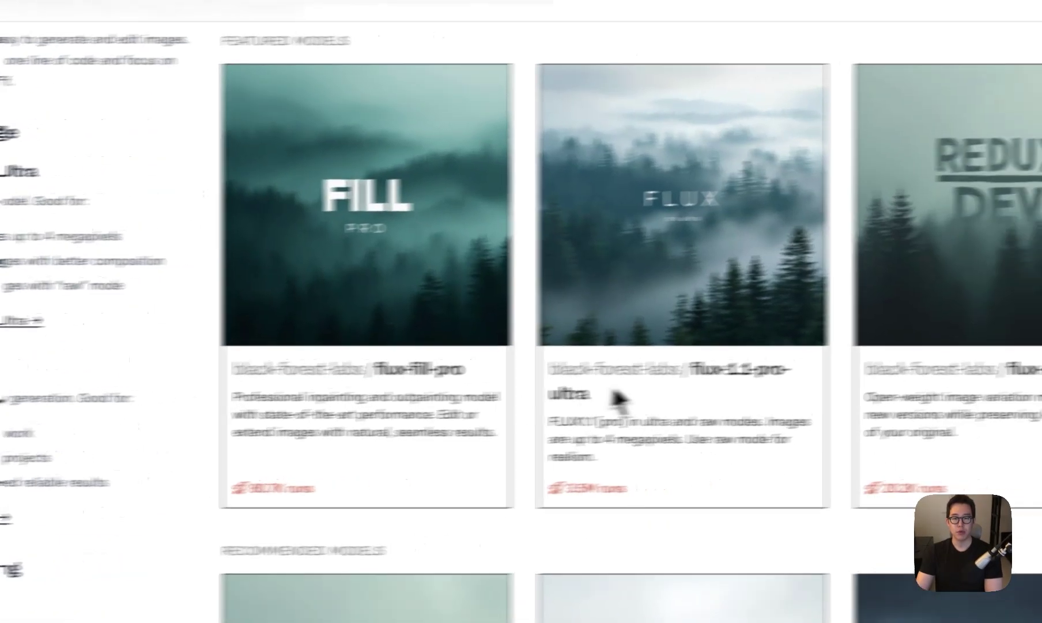
{"action": "scroll", "coordinate": [761, 398], "scroll_direction": "down", "scroll_amount": 3}
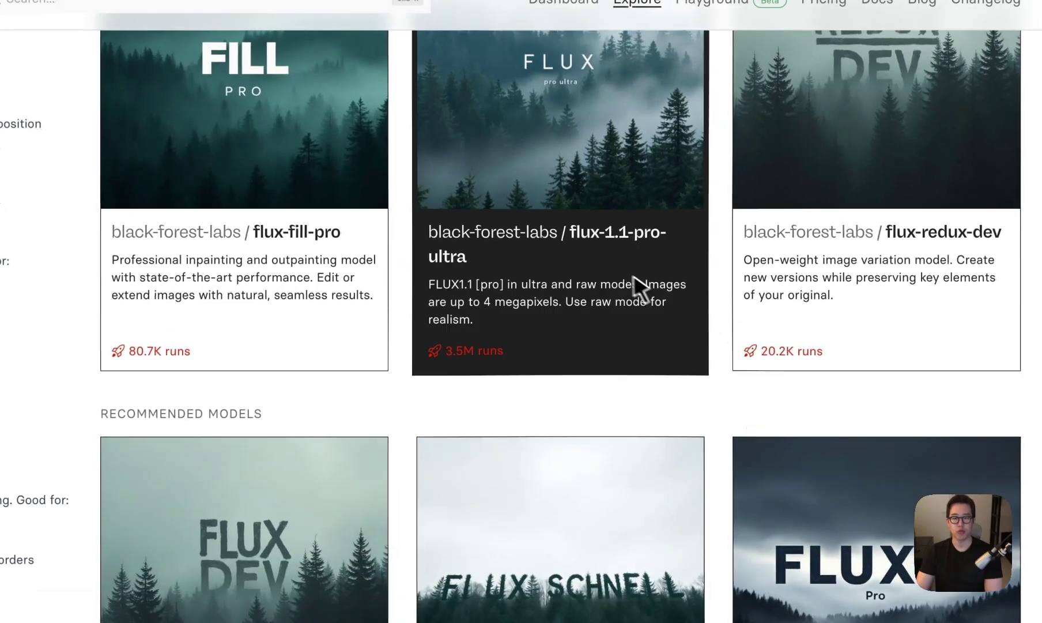
{"action": "left_click", "coordinate": [596, 271]}
{"action": "scroll", "coordinate": [551, 284], "scroll_direction": "down", "scroll_amount": 3}
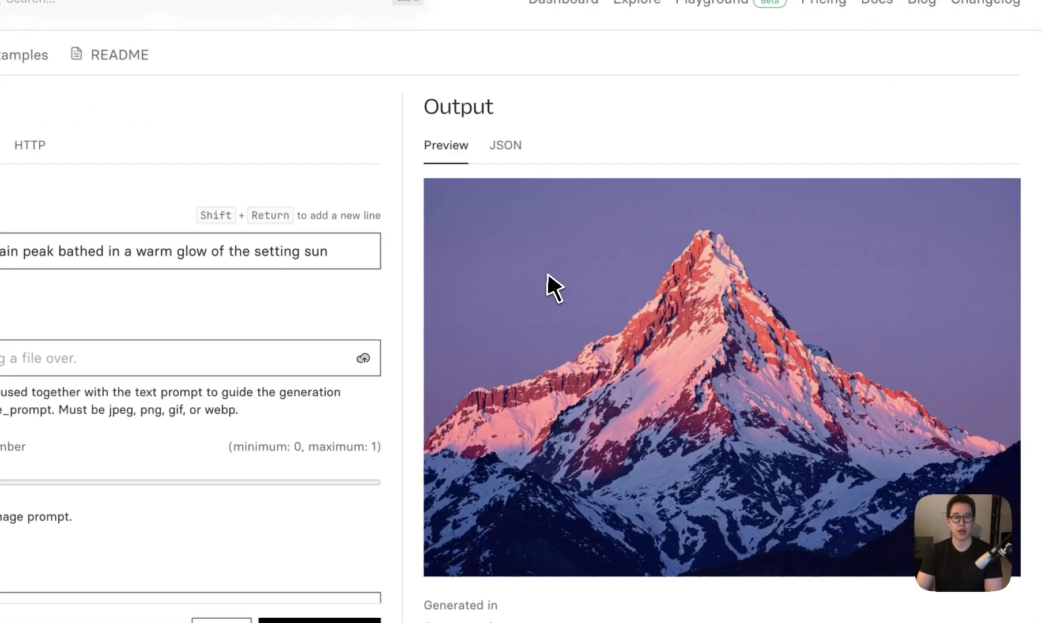
{"action": "scroll", "coordinate": [539, 284], "scroll_direction": "up", "scroll_amount": 2}
{"action": "left_click", "coordinate": [290, 193]}
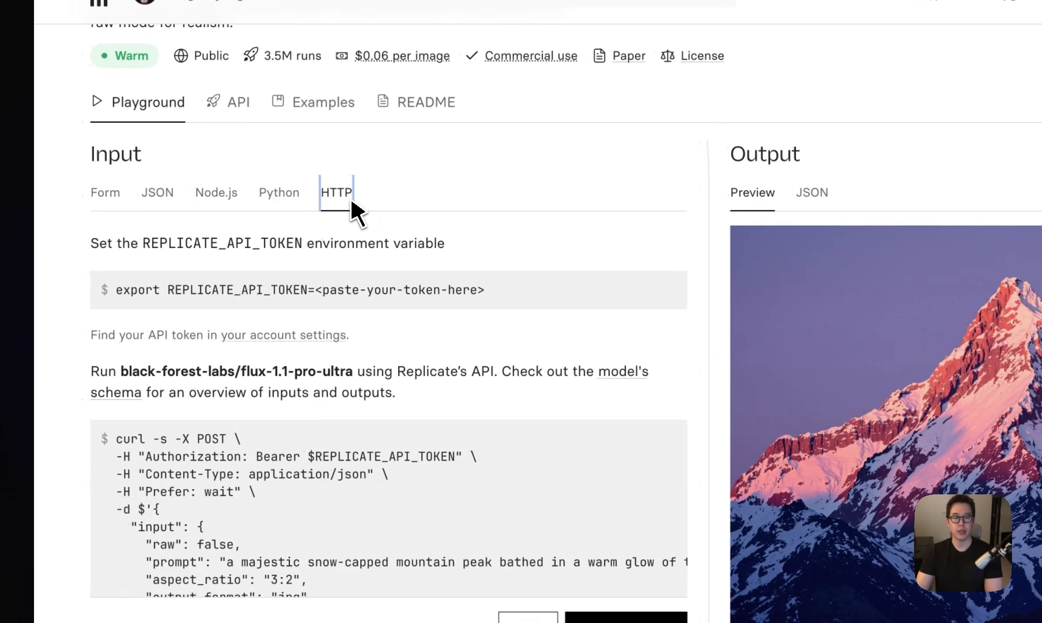
- Copy the flux-1.1-pro-ultra predictions URL from the end of the curl request example
{"action": "scroll", "coordinate": [294, 213], "scroll_direction": "down", "scroll_amount": 4}
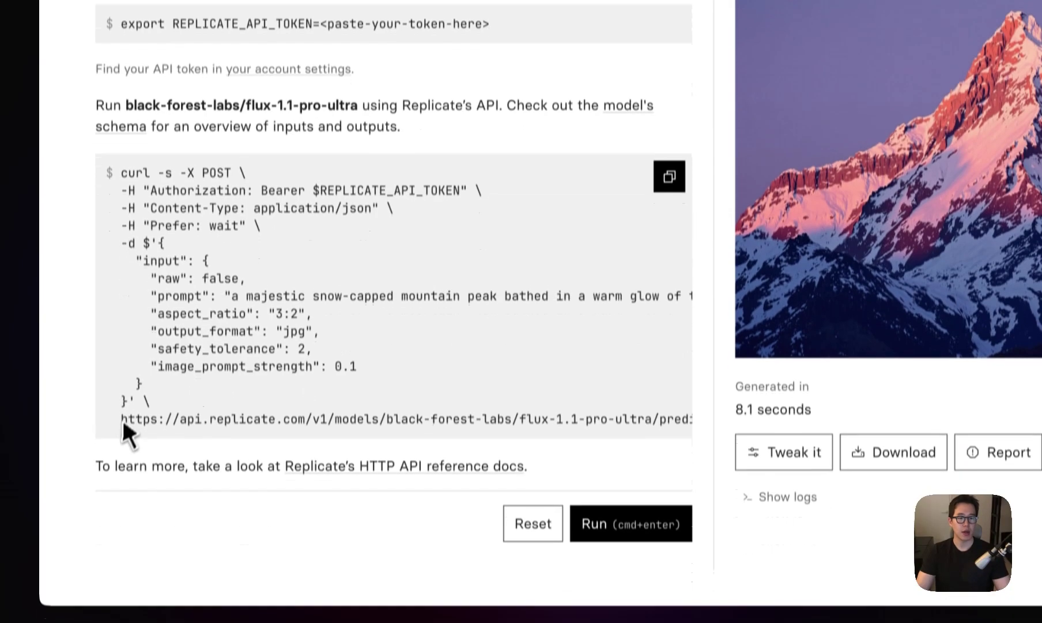
{"action": "left_click_drag", "start_coordinate": [121, 472], "coordinate": [408, 473]}
{"action": "left_click_drag", "start_coordinate": [397, 416], "coordinate": [579, 414]}
{"action": "key", "text": "ctrl+c"}
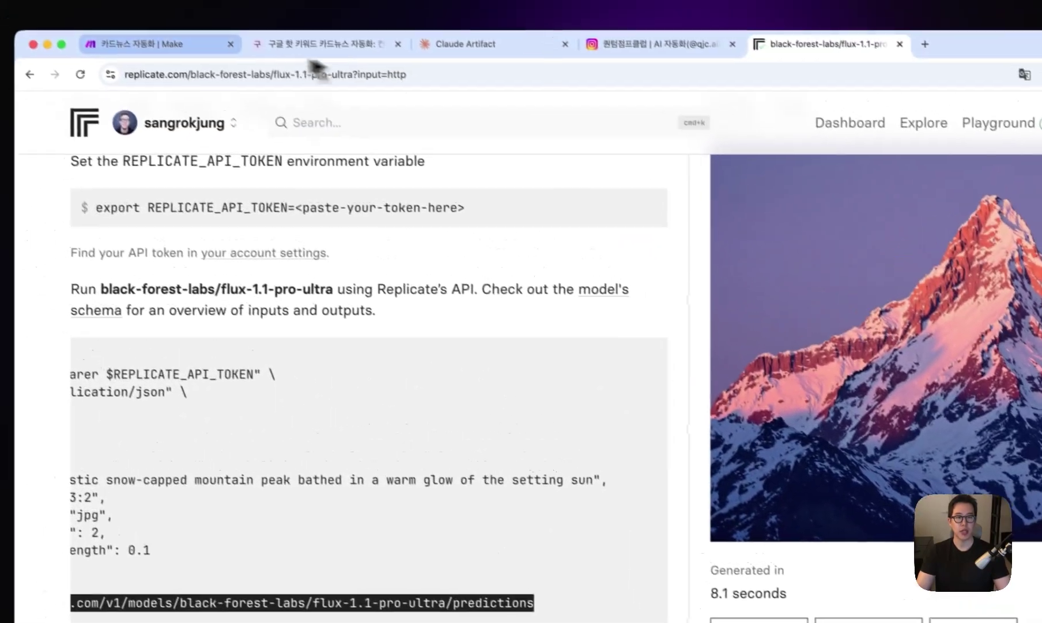
- Switch back to the Make scenario and try to replace the HTTP module's request URL with the copied flux-1.1-pro-ultra predictions URL
{"action": "left_click", "coordinate": [173, 44]}
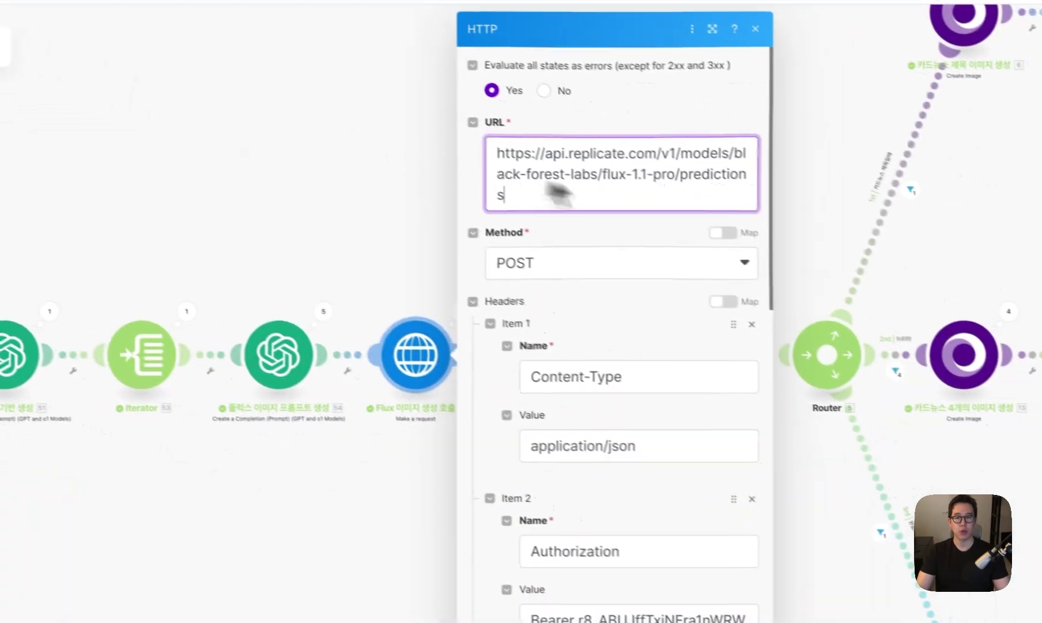
{"action": "left_click_drag", "start_coordinate": [500, 190], "coordinate": [472, 139]}
{"action": "key", "text": "ctrl+v"}
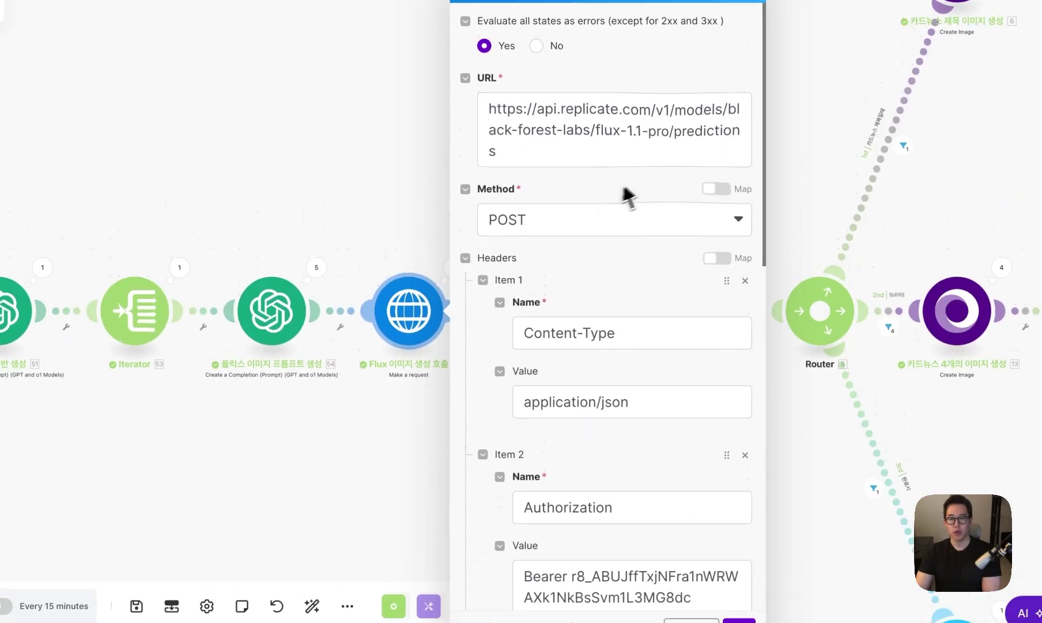
{"action": "left_click", "coordinate": [649, 187]}
{"action": "double_click", "coordinate": [662, 137]}
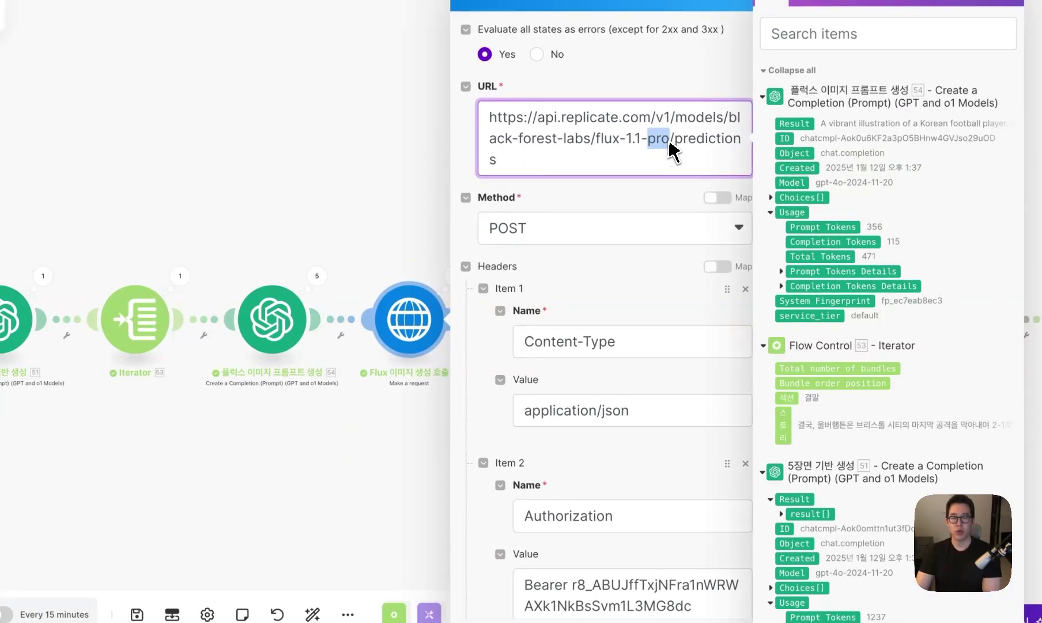
{"action": "left_click", "coordinate": [577, 248]}
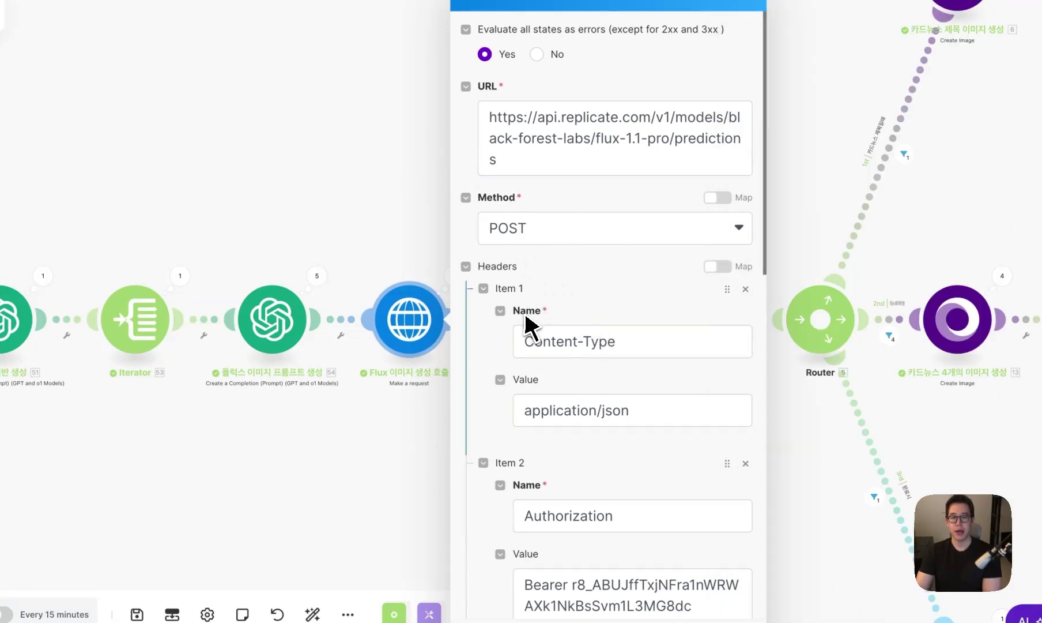
- Examine the names and values of the Content-Type, Authorization and Prefer headers in the HTTP module
{"action": "left_click", "coordinate": [616, 354]}
{"action": "left_click_drag", "start_coordinate": [631, 410], "coordinate": [508, 414]}
{"action": "left_click", "coordinate": [599, 494]}
{"action": "left_click_drag", "start_coordinate": [615, 516], "coordinate": [513, 518]}
{"action": "left_click_drag", "start_coordinate": [571, 583], "coordinate": [576, 583]}
{"action": "left_click_drag", "start_coordinate": [551, 508], "coordinate": [698, 540]}
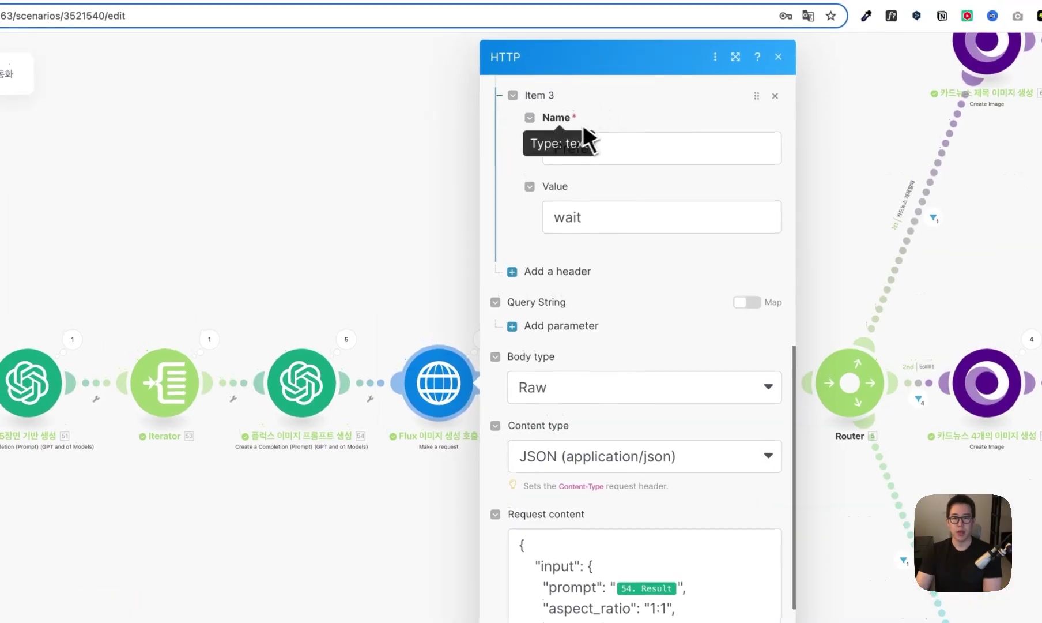
{"action": "double_click", "coordinate": [609, 151]}
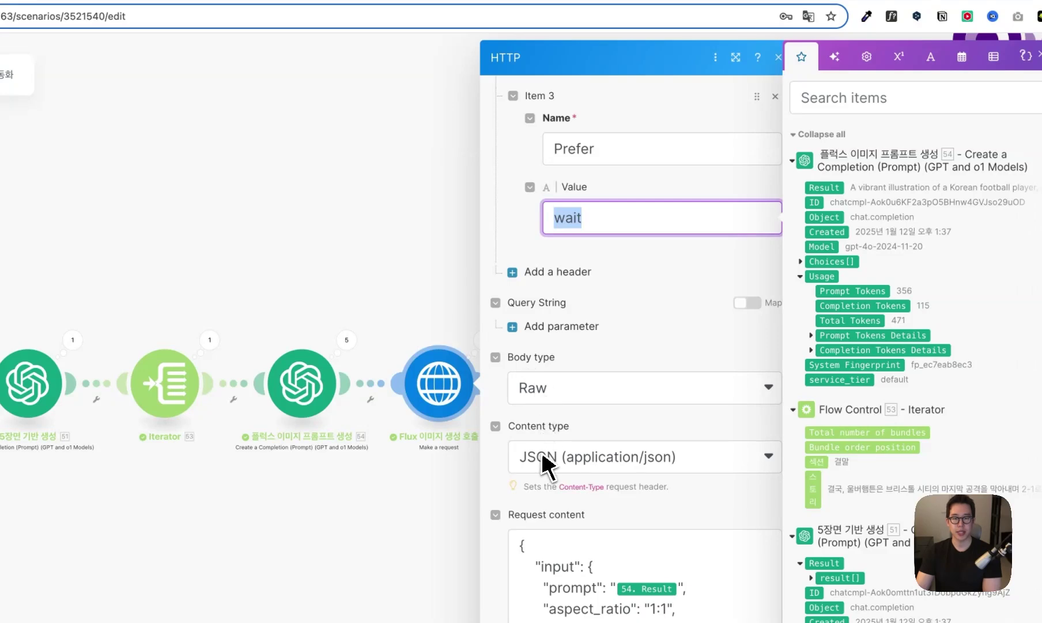
- Examine the body type, content type, JSON request content and Parse response setting, and close the HTTP module settings
{"action": "scroll", "coordinate": [544, 456], "scroll_direction": "down", "scroll_amount": 1}
{"action": "left_click", "coordinate": [549, 491]}
{"action": "scroll", "coordinate": [550, 489], "scroll_direction": "down", "scroll_amount": 1}
{"action": "left_click", "coordinate": [562, 470]}
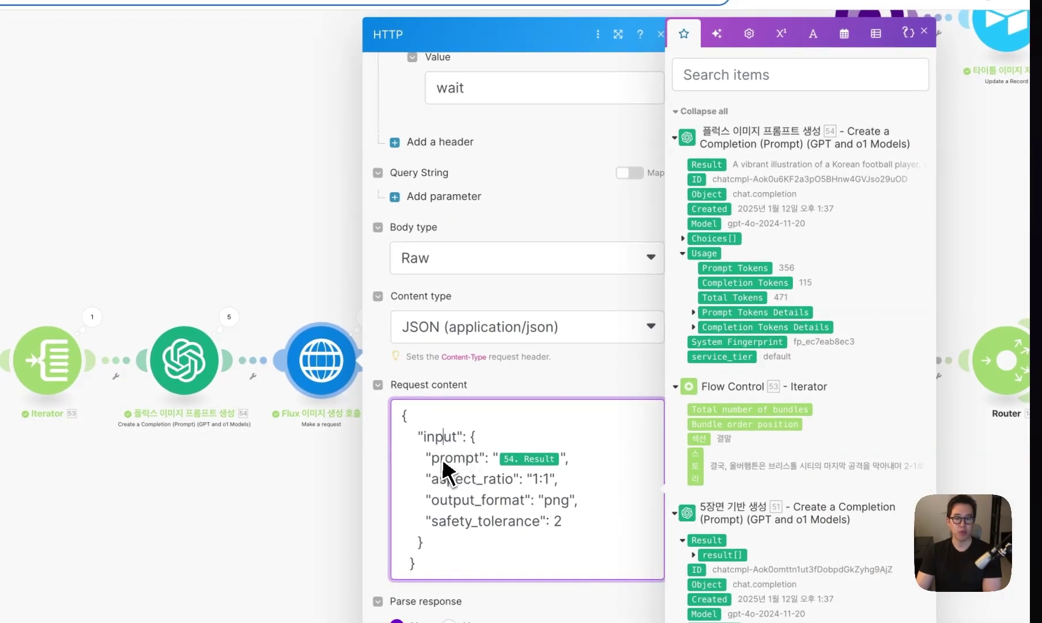
{"action": "left_click", "coordinate": [564, 458]}
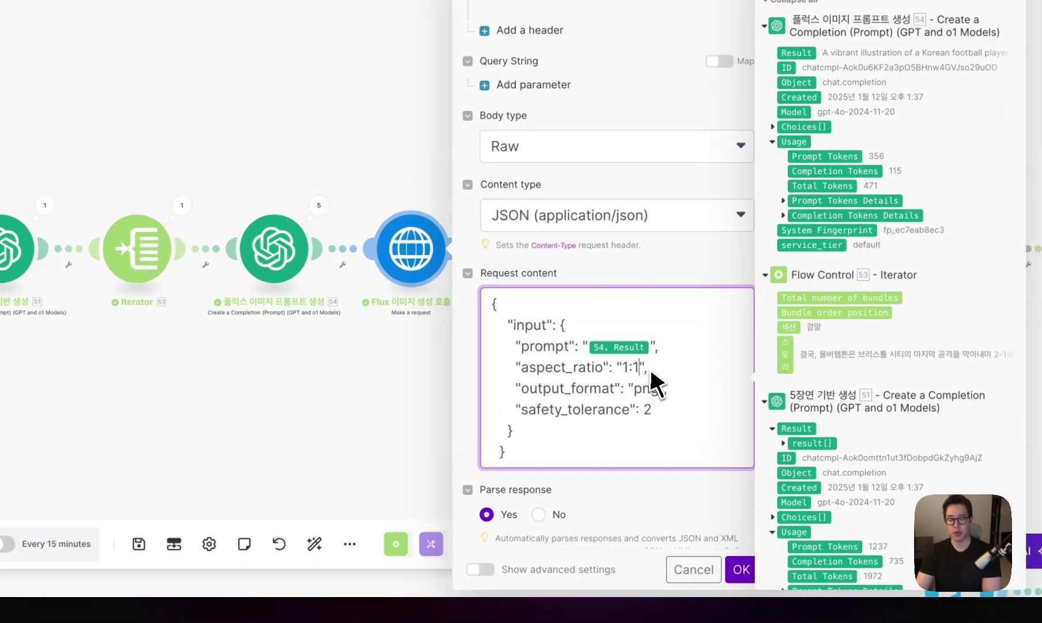
{"action": "left_click", "coordinate": [670, 411]}
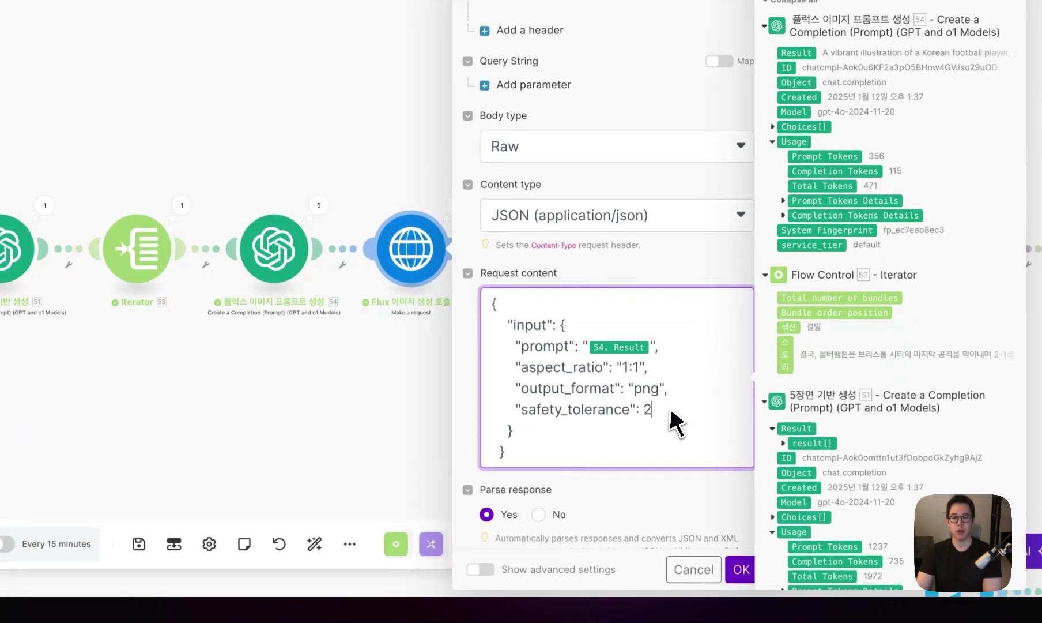
{"action": "scroll", "coordinate": [557, 470], "scroll_direction": "down", "scroll_amount": 1}
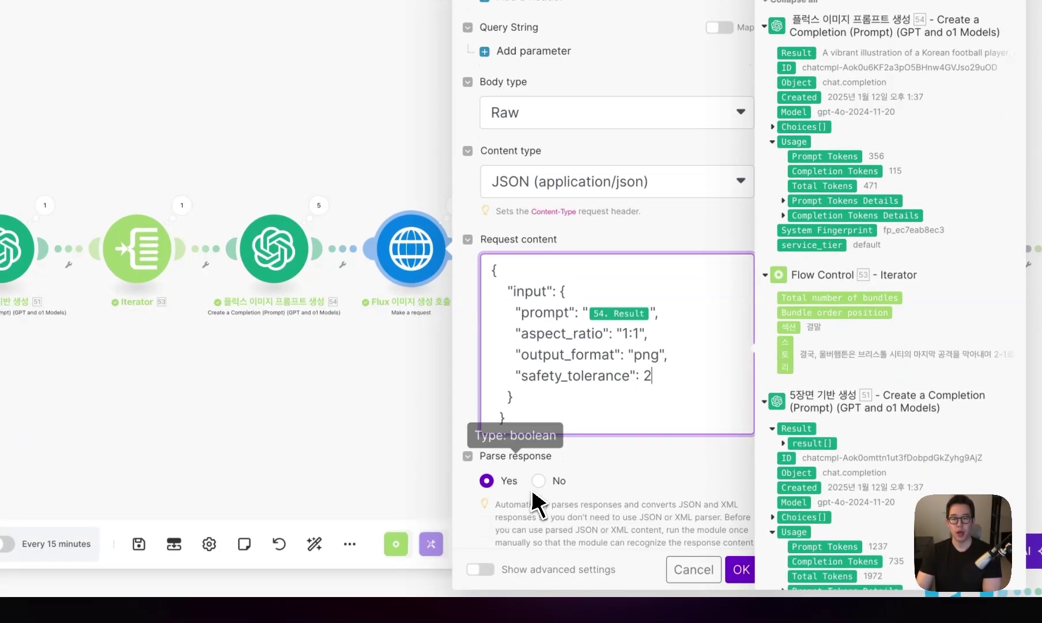
{"action": "left_click", "coordinate": [732, 568]}
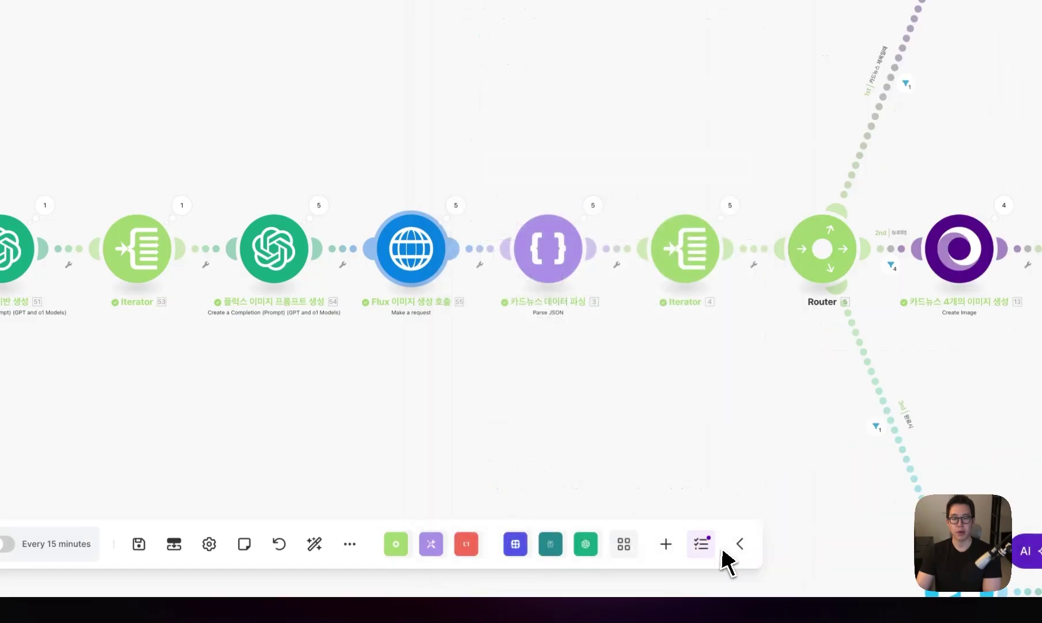
- Inspect the Flux 이미지 생성 호출 run output, open the generated image from its output URL, and return to the scenario
{"action": "left_click", "coordinate": [455, 205]}
{"action": "left_click", "coordinate": [521, 260]}
{"action": "scroll", "coordinate": [531, 277], "scroll_direction": "down", "scroll_amount": 8}
{"action": "scroll", "coordinate": [568, 519], "scroll_direction": "down", "scroll_amount": 1}
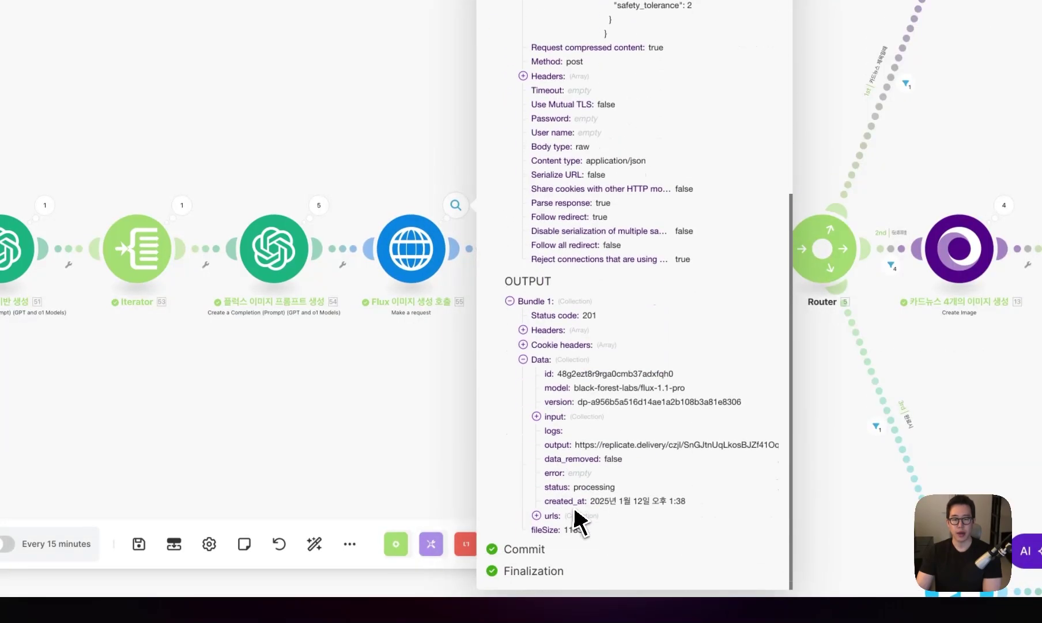
{"action": "left_click_drag", "start_coordinate": [996, 444], "coordinate": [613, 458]}
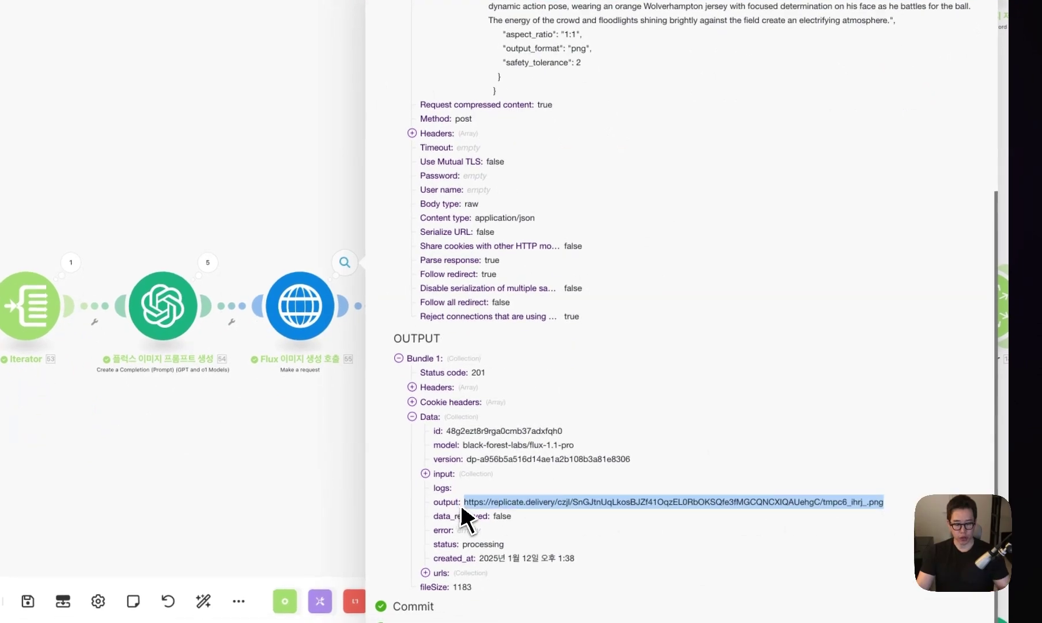
{"action": "left_click", "coordinate": [464, 503]}
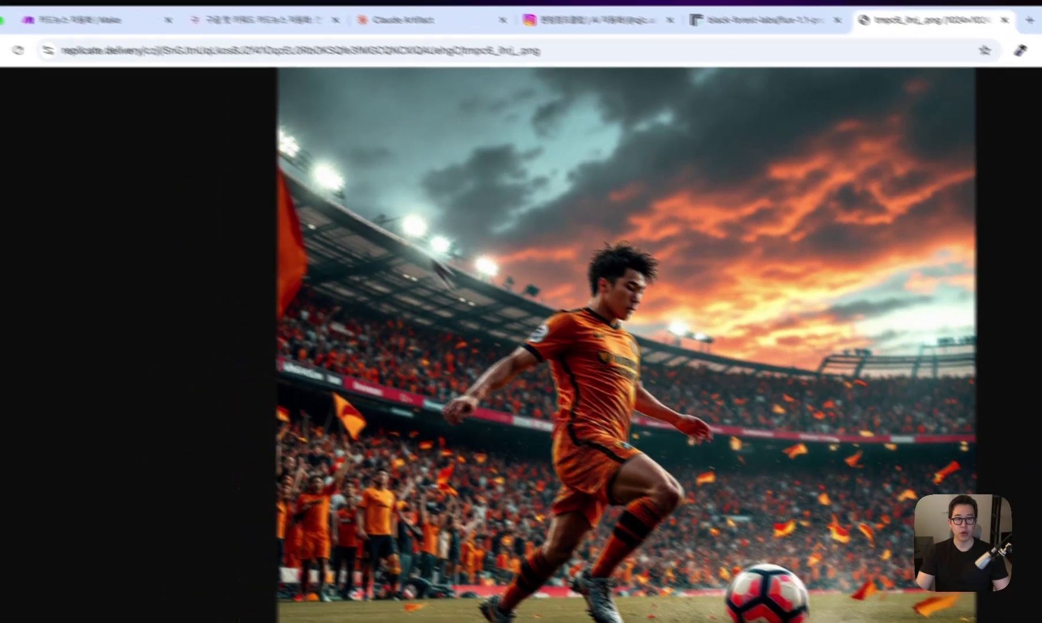
{"action": "key", "text": "super+w"}
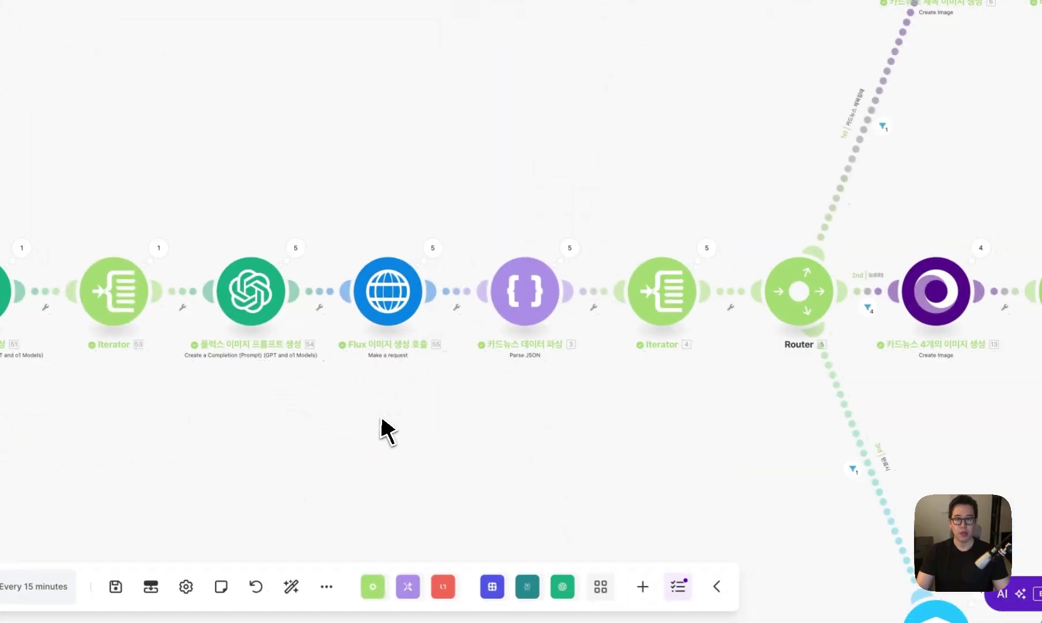
- Examine the JSON string mapping of the 카드뉴스 데이터 파싱 module, close its settings, and search the available apps for "json"
{"action": "left_click", "coordinate": [461, 288]}
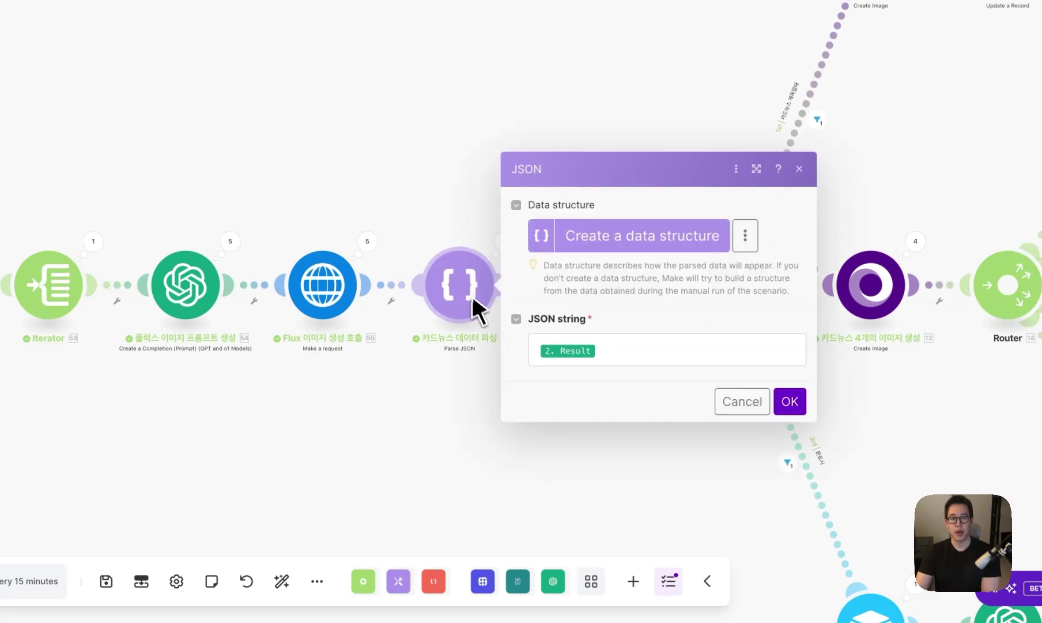
{"action": "left_click", "coordinate": [627, 358]}
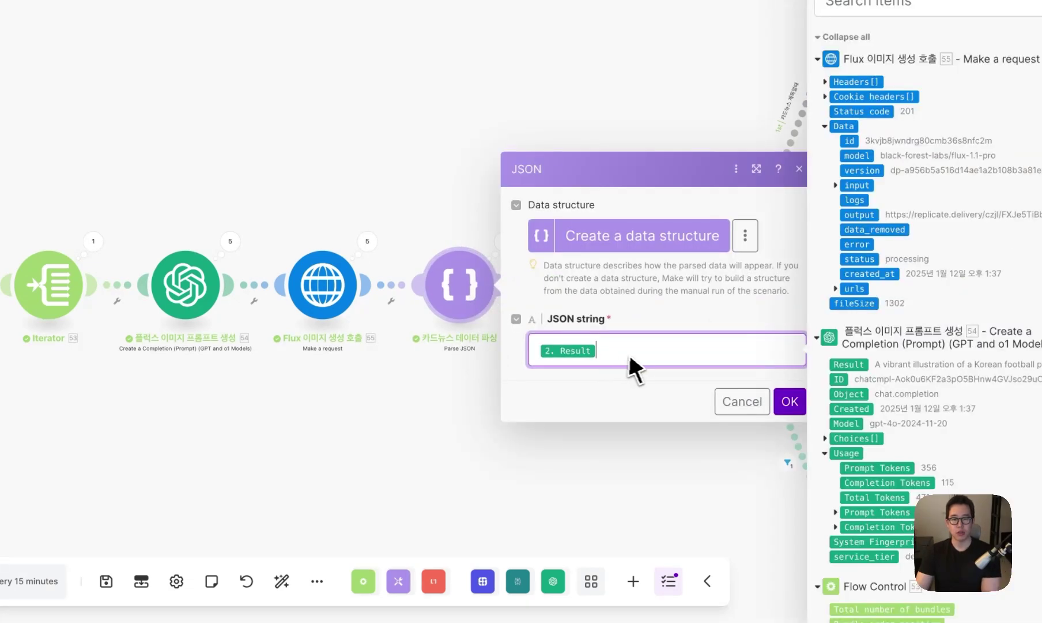
{"action": "scroll", "coordinate": [879, 365], "scroll_direction": "down", "scroll_amount": 5}
{"action": "scroll", "coordinate": [802, 363], "scroll_direction": "down", "scroll_amount": 2}
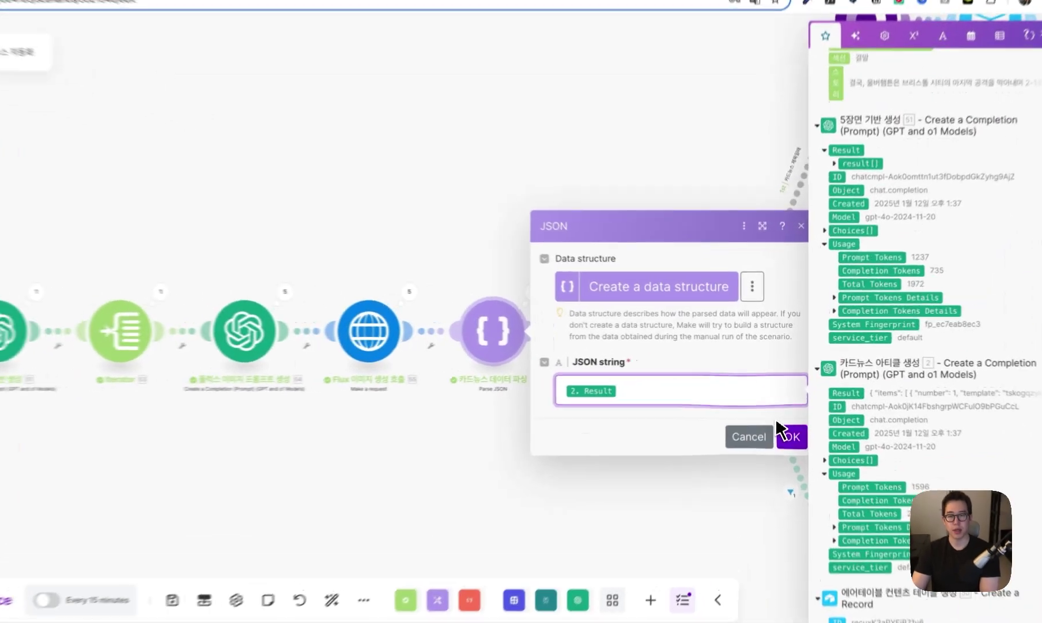
{"action": "left_click", "coordinate": [791, 416]}
{"action": "left_click", "coordinate": [490, 429]}
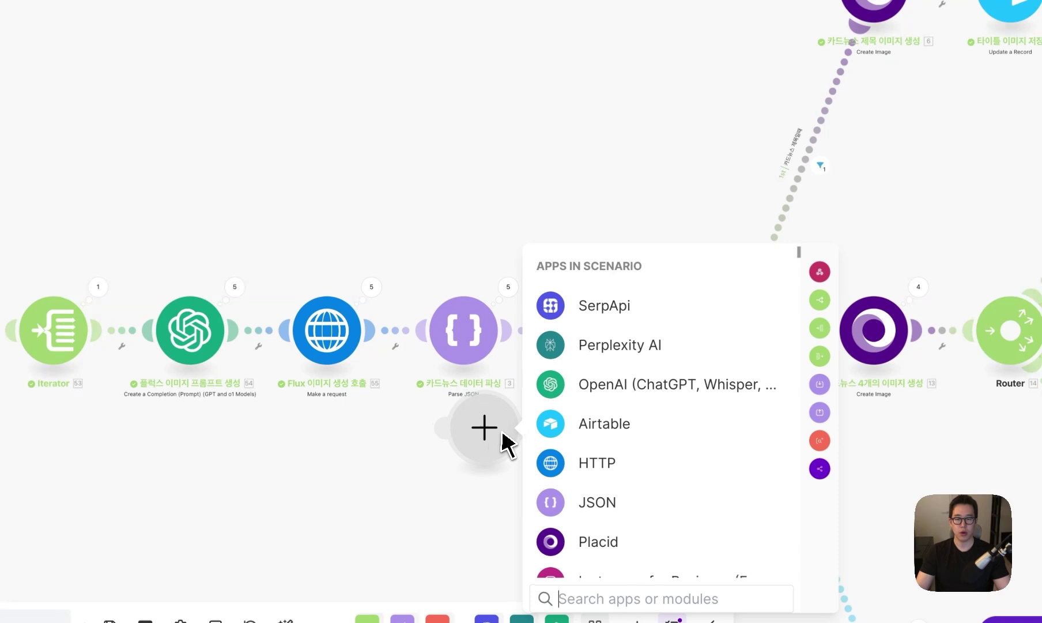
{"action": "type", "text": "json"}
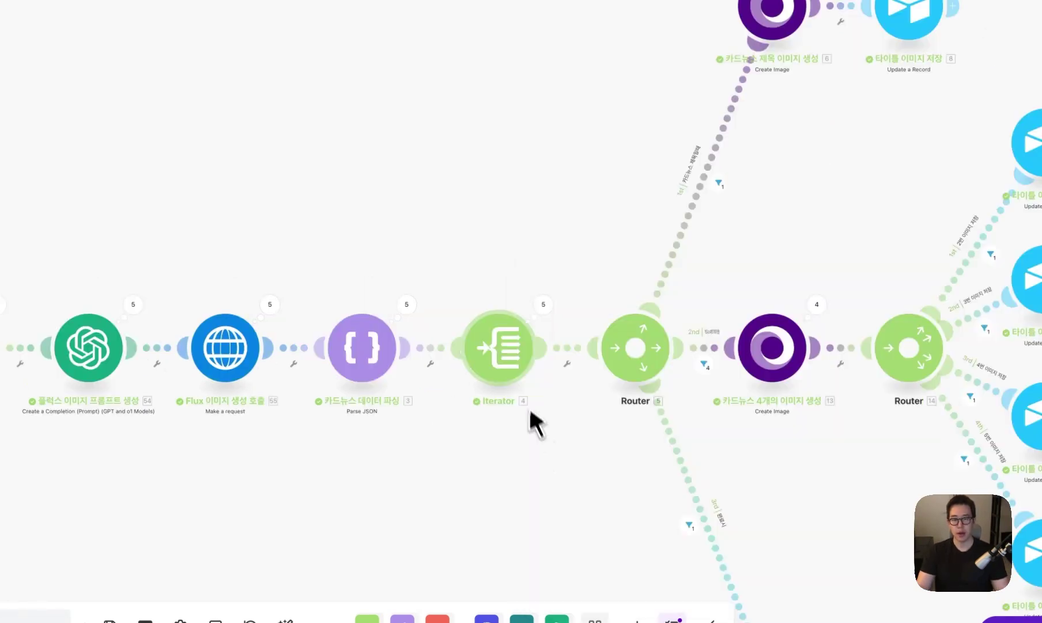
- Open the settings of Iterator 4 and examine its Array mapping, expanding the items[] fields from the 카드뉴스 데이터 파싱 output
{"action": "left_click", "coordinate": [516, 369]}
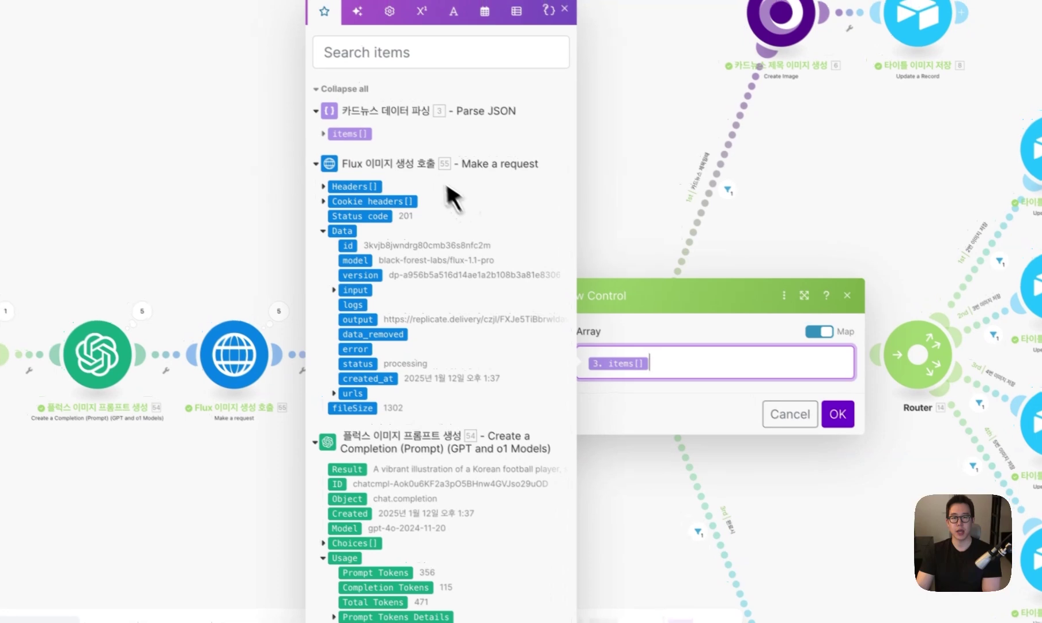
{"action": "left_click", "coordinate": [314, 127]}
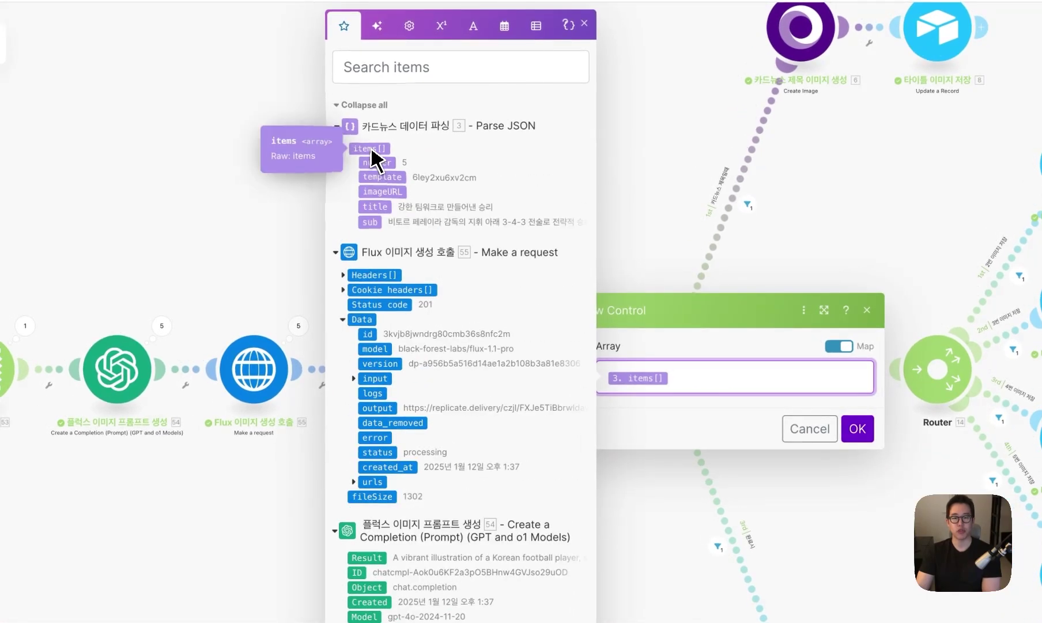
{"action": "left_click", "coordinate": [372, 149]}
{"action": "key", "text": "BackSpace"}
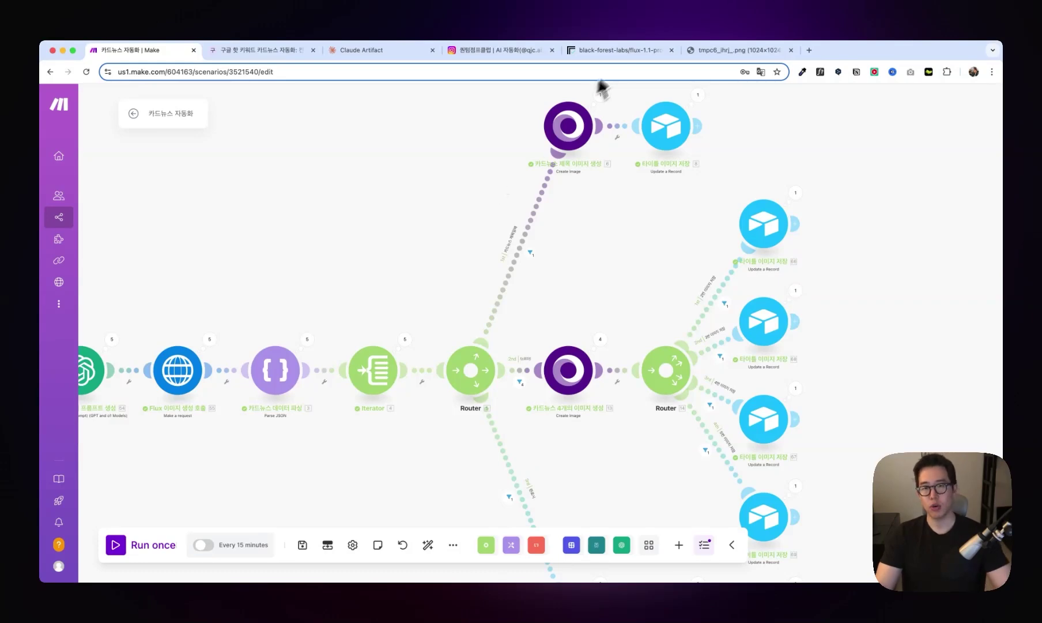
- Switch to Placid, open the qjc make project, start a new template, and browse the Feed Square 1200x1200 presets
{"action": "left_click", "coordinate": [634, 50]}
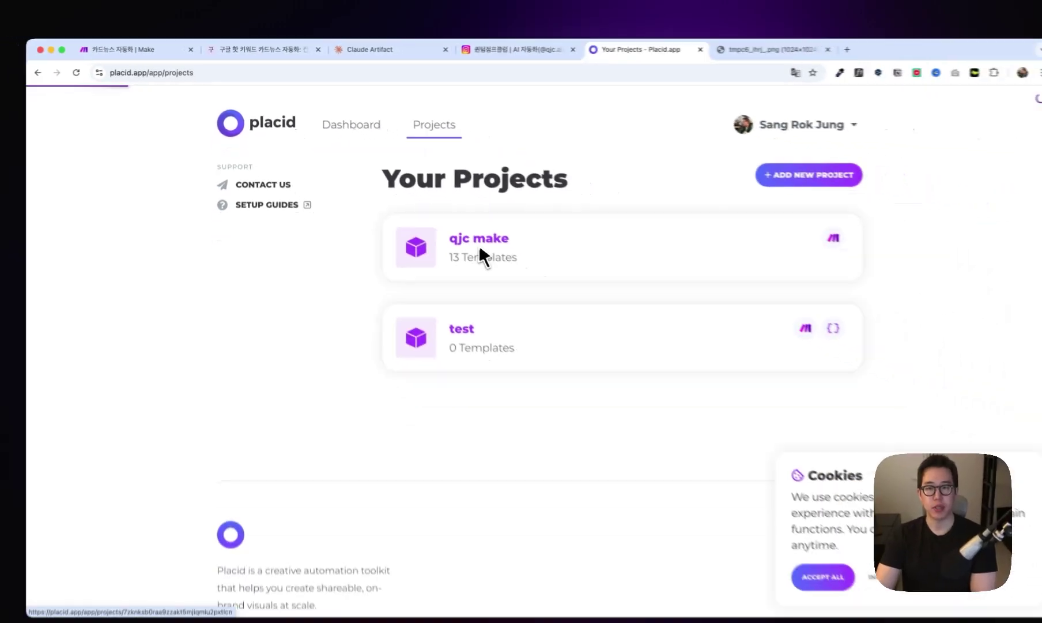
{"action": "left_click", "coordinate": [539, 303]}
{"action": "left_click", "coordinate": [790, 195]}
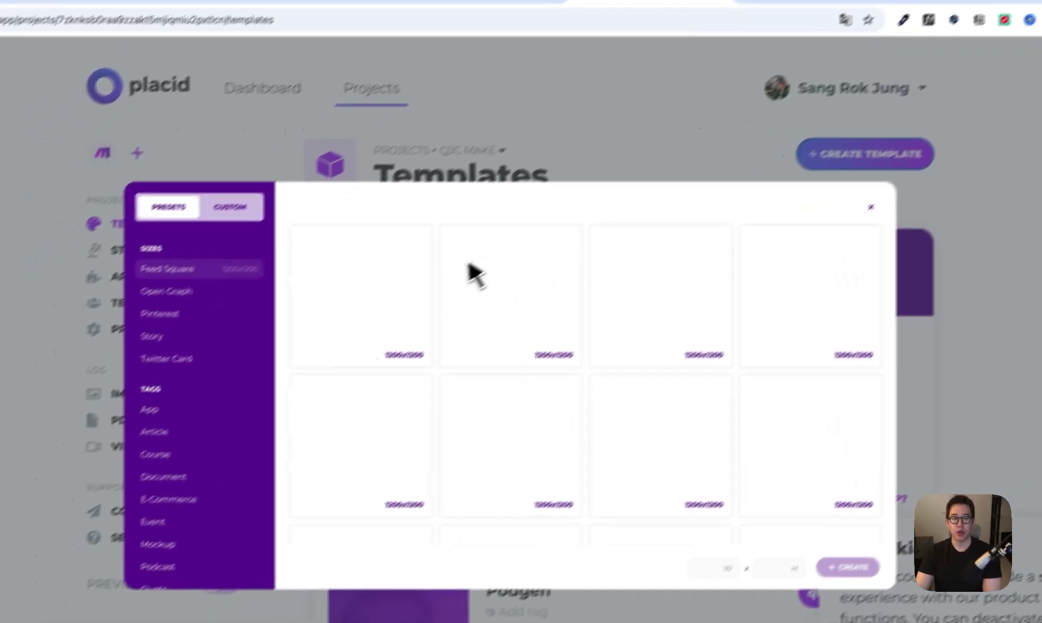
{"action": "scroll", "coordinate": [539, 324], "scroll_direction": "down", "scroll_amount": 3}
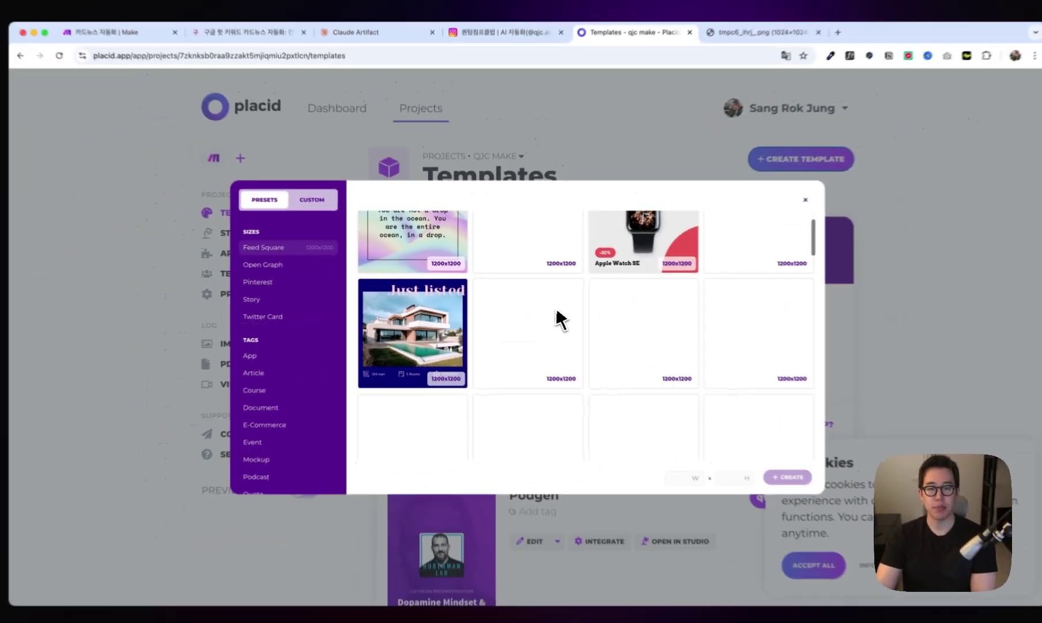
{"action": "scroll", "coordinate": [548, 317], "scroll_direction": "up", "scroll_amount": 3}
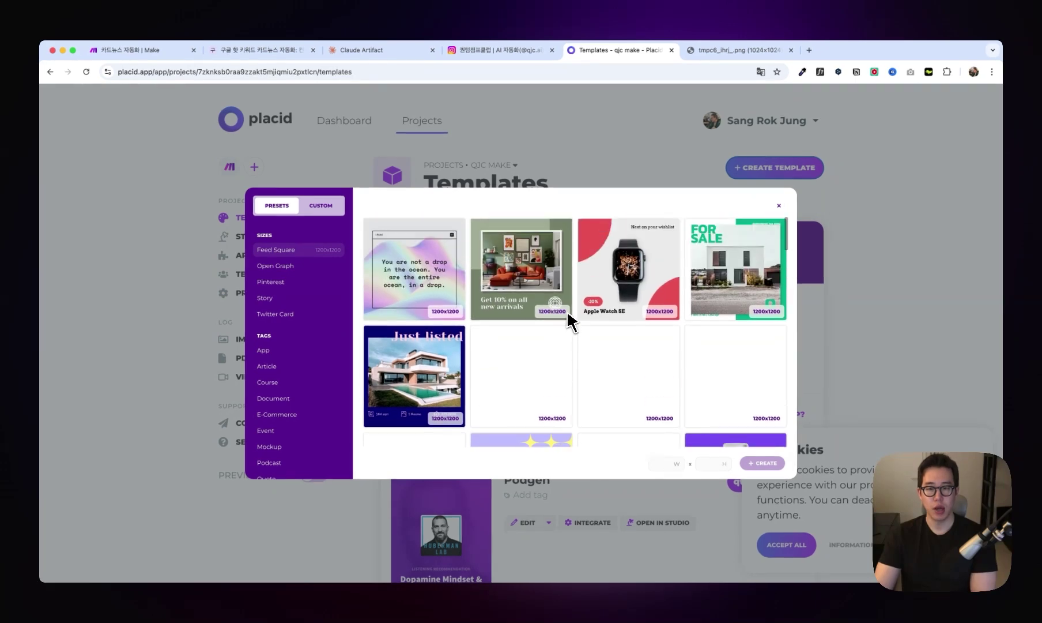
{"action": "scroll", "coordinate": [606, 344], "scroll_direction": "down", "scroll_amount": 5}
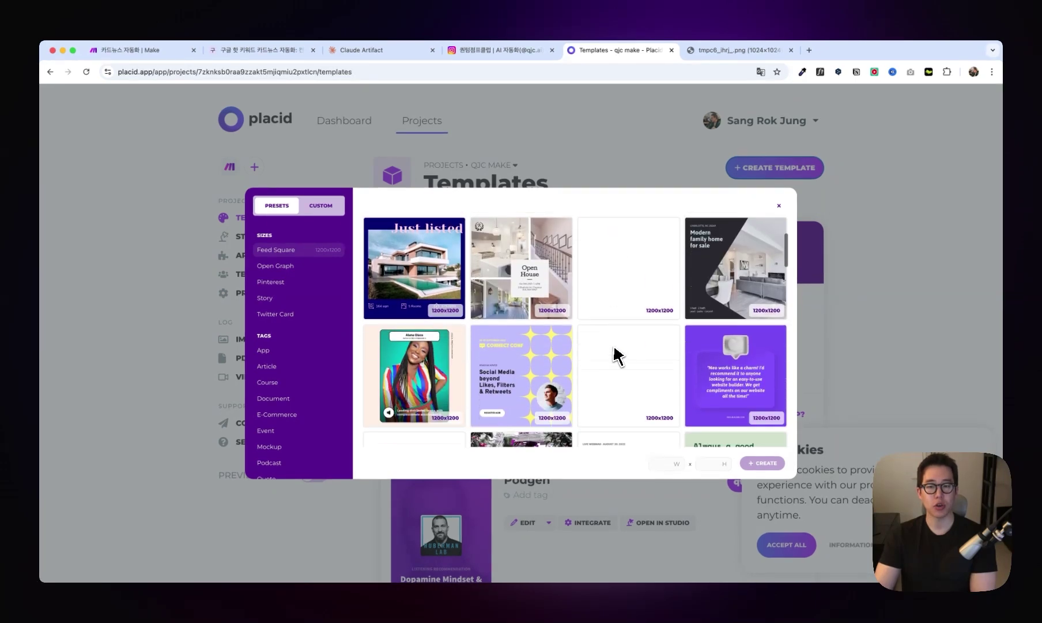
{"action": "scroll", "coordinate": [615, 356], "scroll_direction": "down", "scroll_amount": 8}
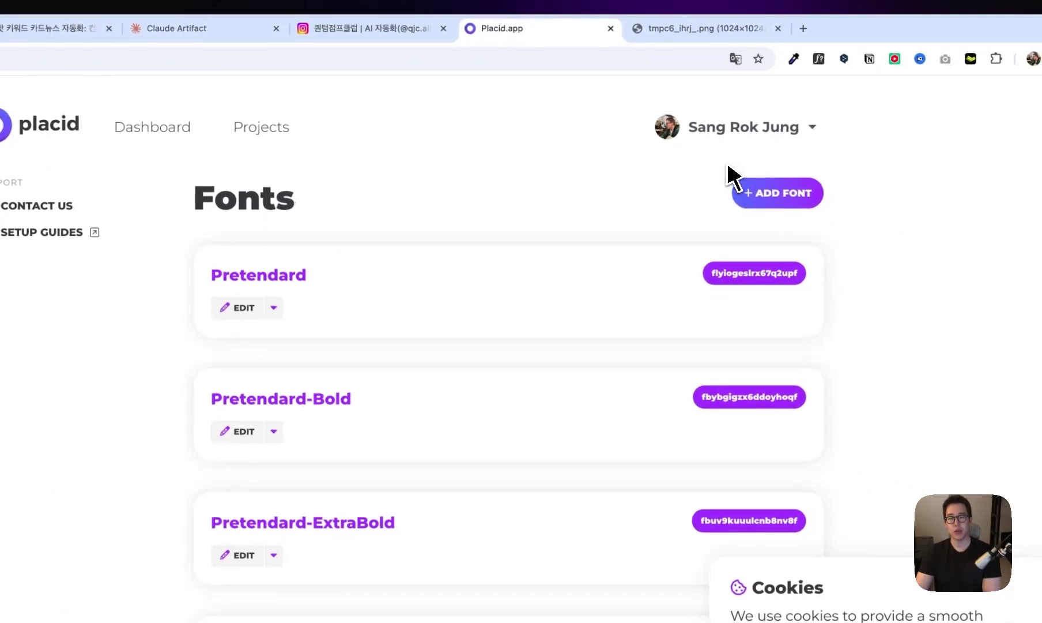
- Open the form for adding a custom font, and return to the qjc make project's new-template presets
{"action": "left_click", "coordinate": [784, 196]}
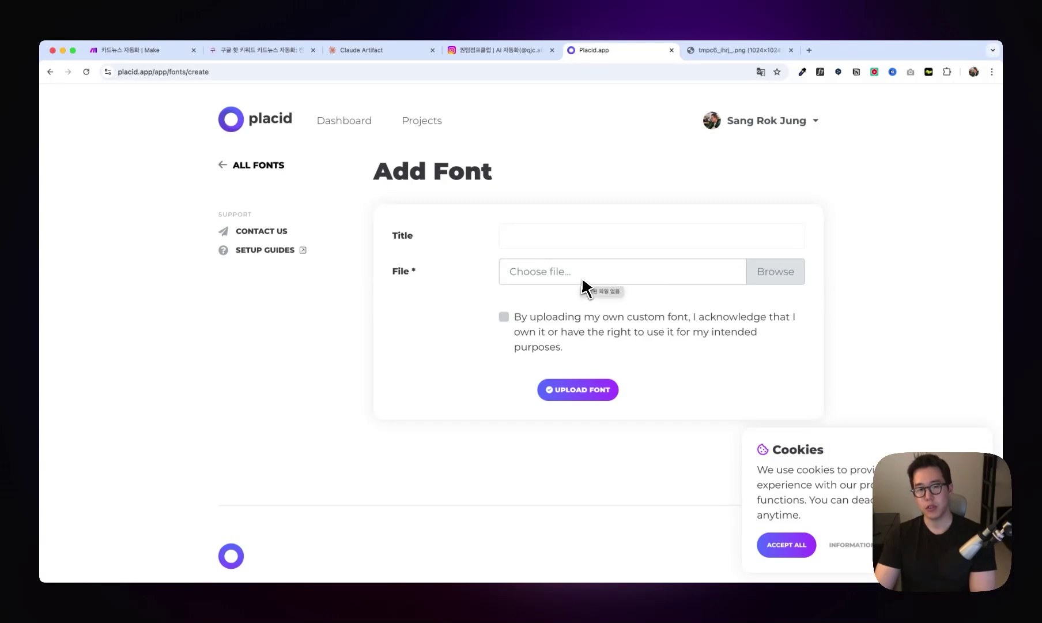
{"action": "left_click", "coordinate": [546, 237]}
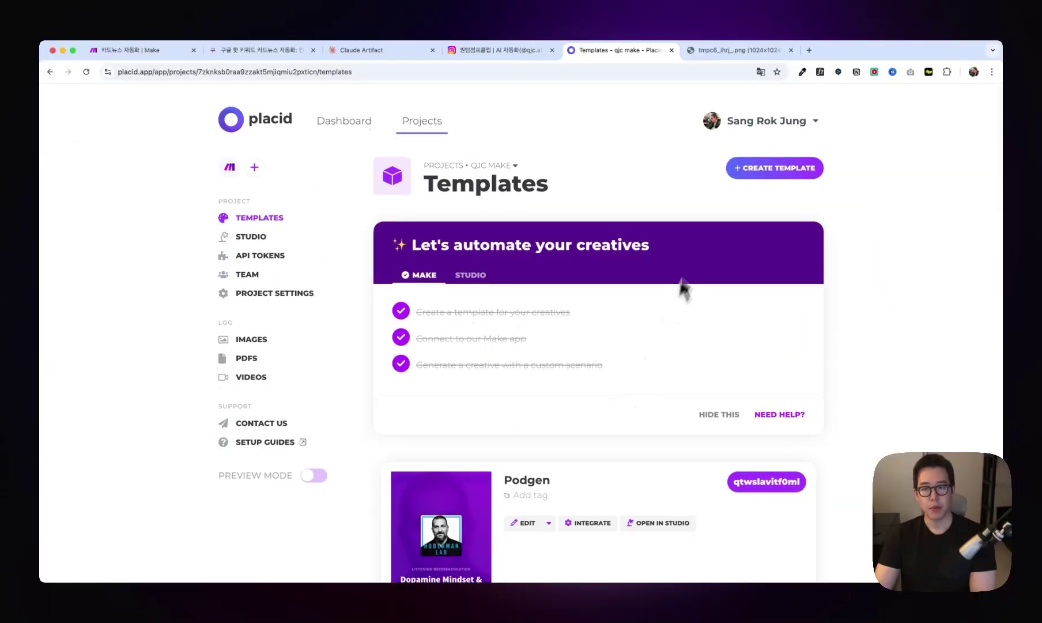
{"action": "left_click", "coordinate": [775, 167]}
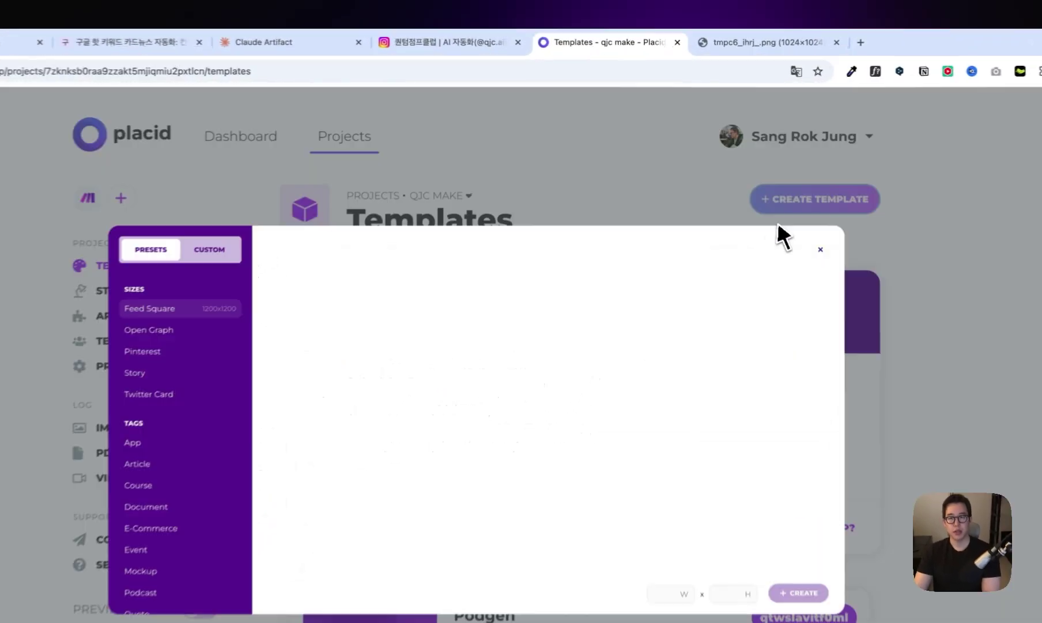
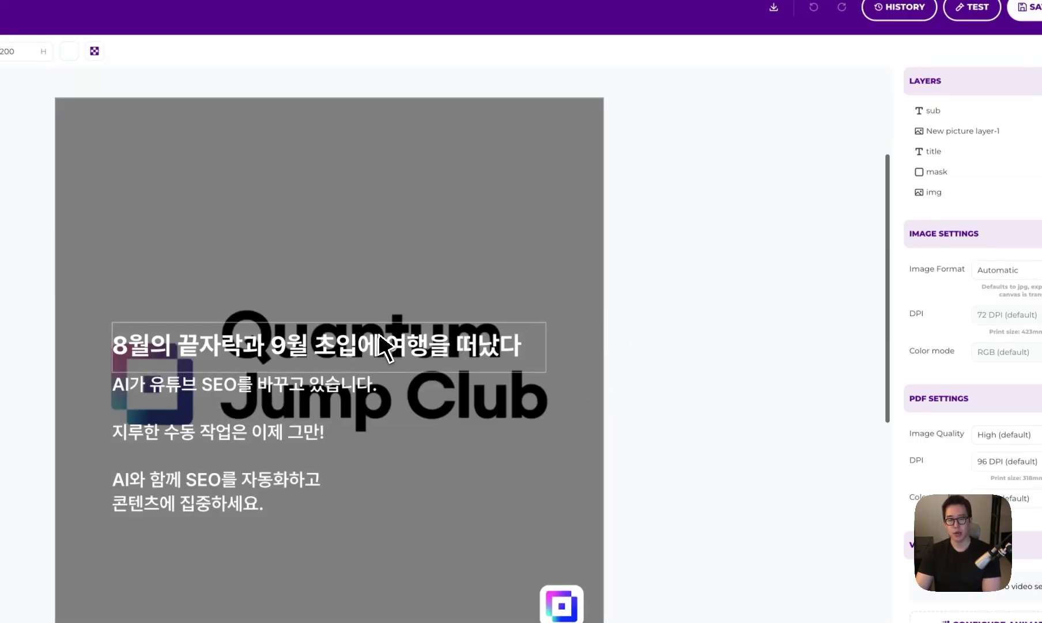
- Select the mask layer in the 카드뉴스-개별 template and examine its arrangement and shape settings
{"action": "left_click", "coordinate": [964, 196]}
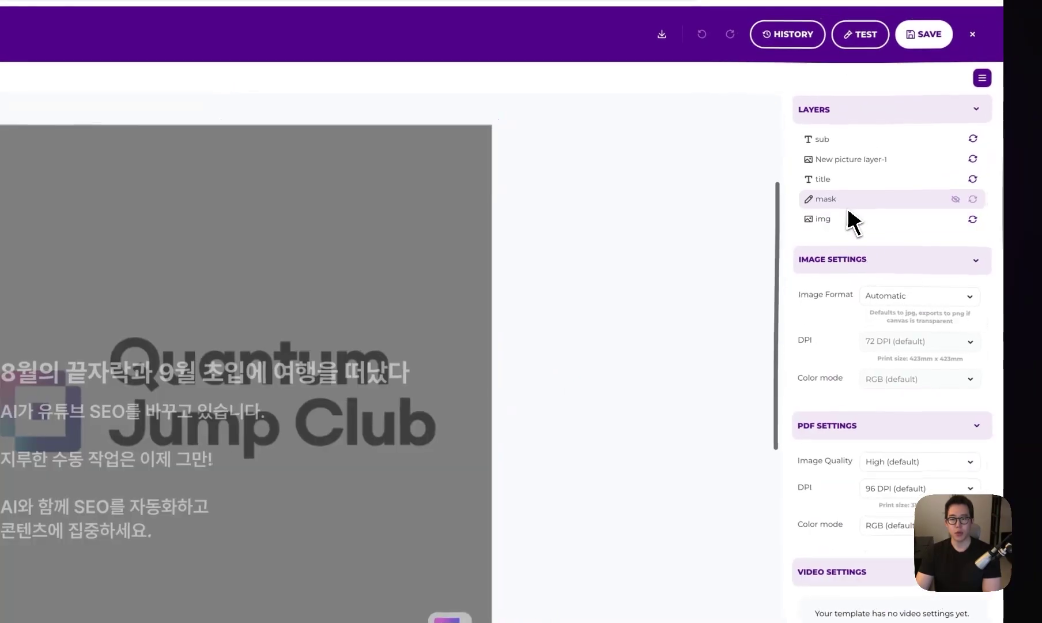
{"action": "left_click", "coordinate": [897, 188]}
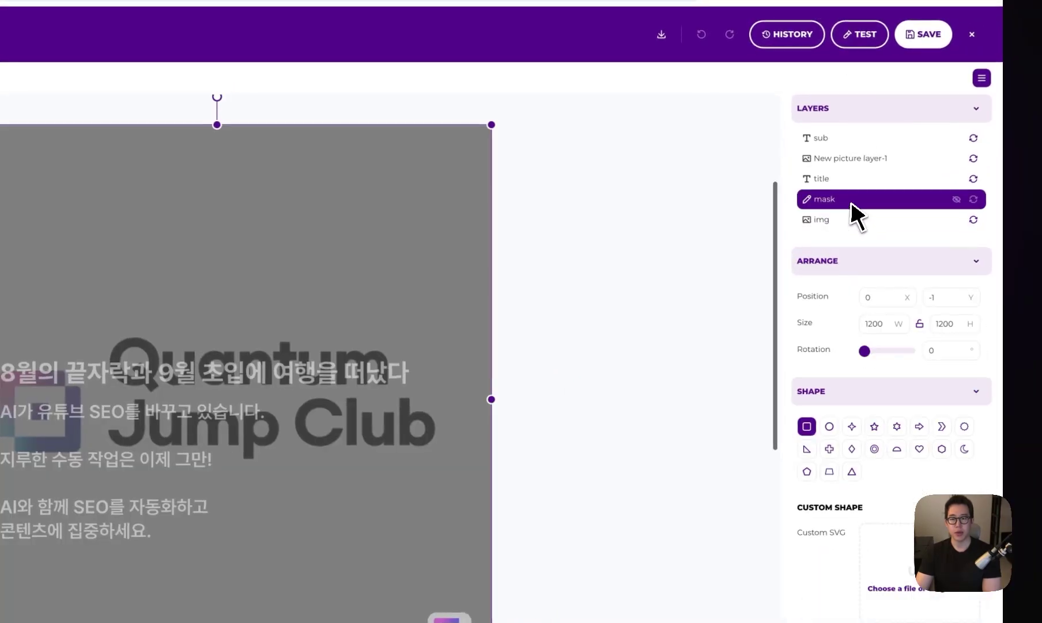
{"action": "scroll", "coordinate": [872, 384], "scroll_direction": "down", "scroll_amount": 2}
{"action": "scroll", "coordinate": [872, 414], "scroll_direction": "up", "scroll_amount": 2}
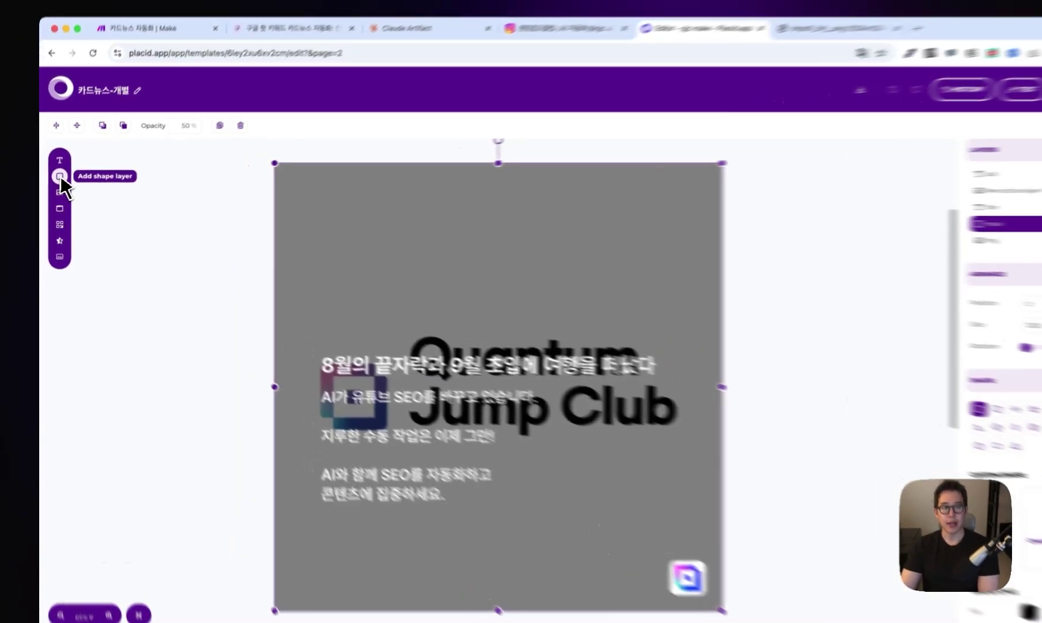
- Add a rectangular shape layer, enlarge it across the canvas to about 1163 px wide, and delete it
{"action": "left_click", "coordinate": [57, 179]}
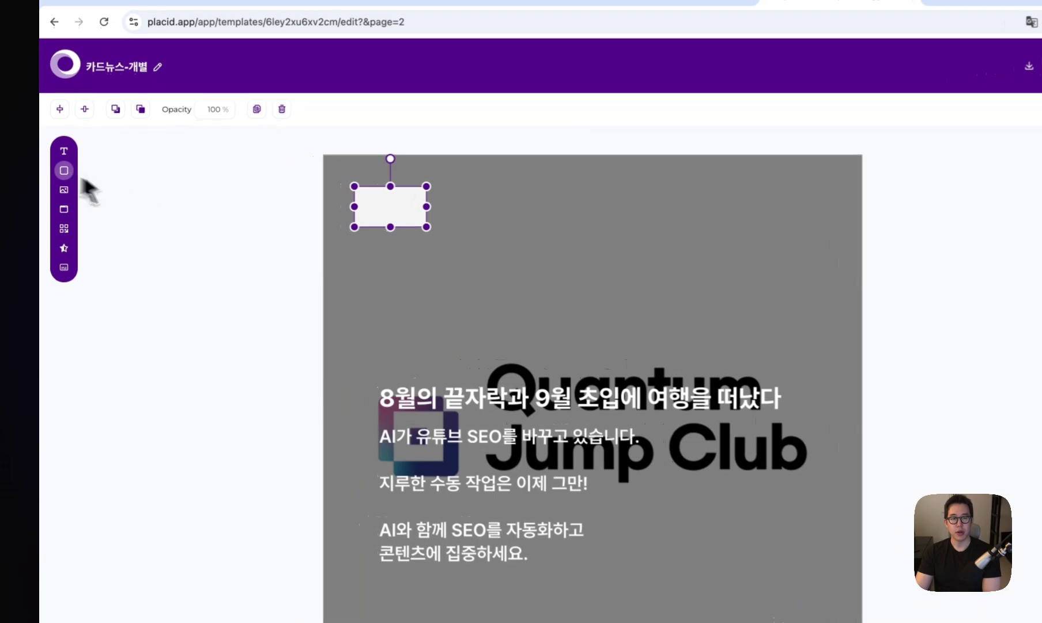
{"action": "left_click_drag", "start_coordinate": [418, 207], "coordinate": [877, 622]}
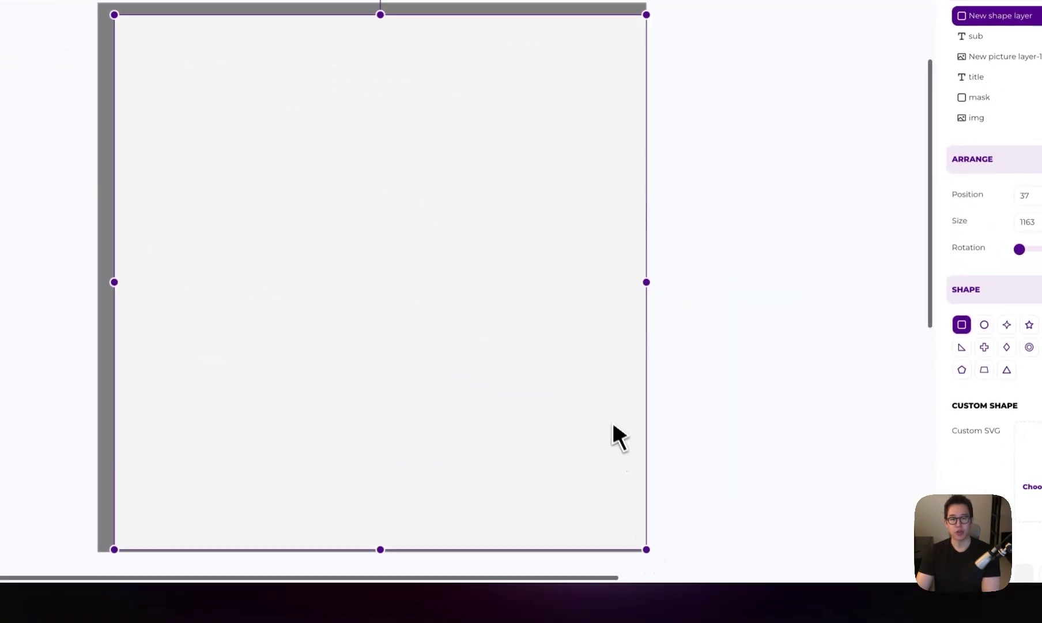
{"action": "key", "text": "Delete"}
- Select the mask and img layers alternately to compare the overlay with the background picture beneath it
{"action": "left_click", "coordinate": [833, 192]}
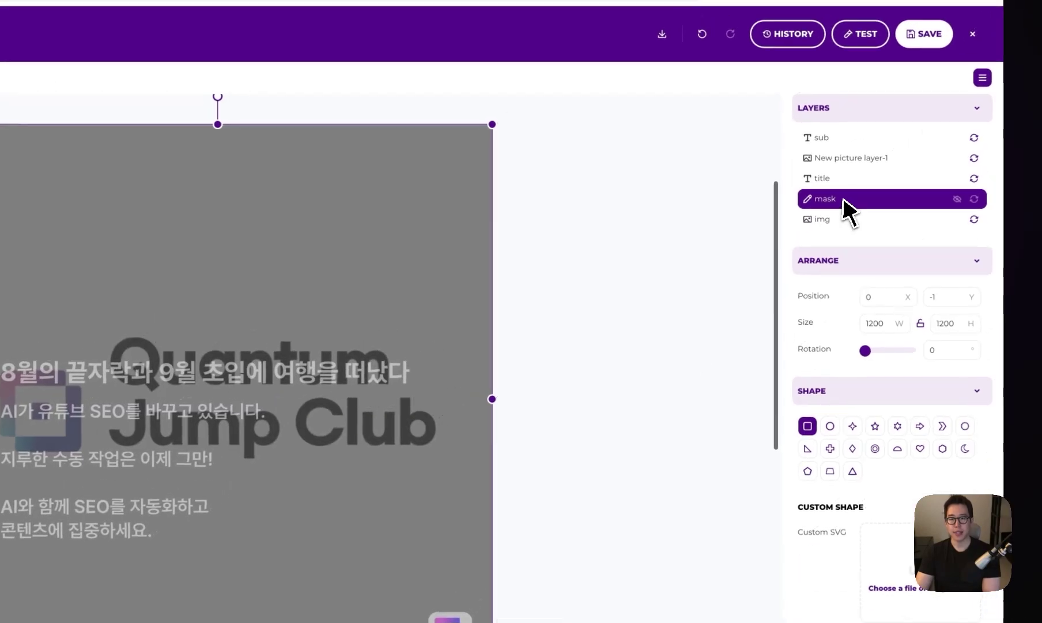
{"action": "left_click", "coordinate": [834, 213]}
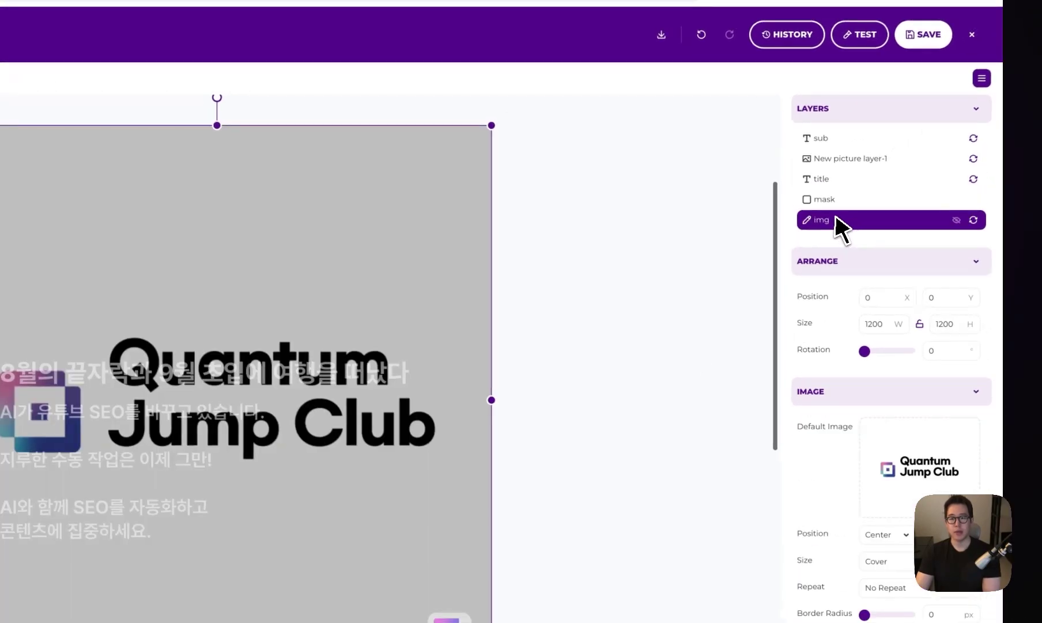
{"action": "left_click", "coordinate": [836, 206]}
{"action": "left_click", "coordinate": [836, 213]}
{"action": "left_click", "coordinate": [839, 208]}
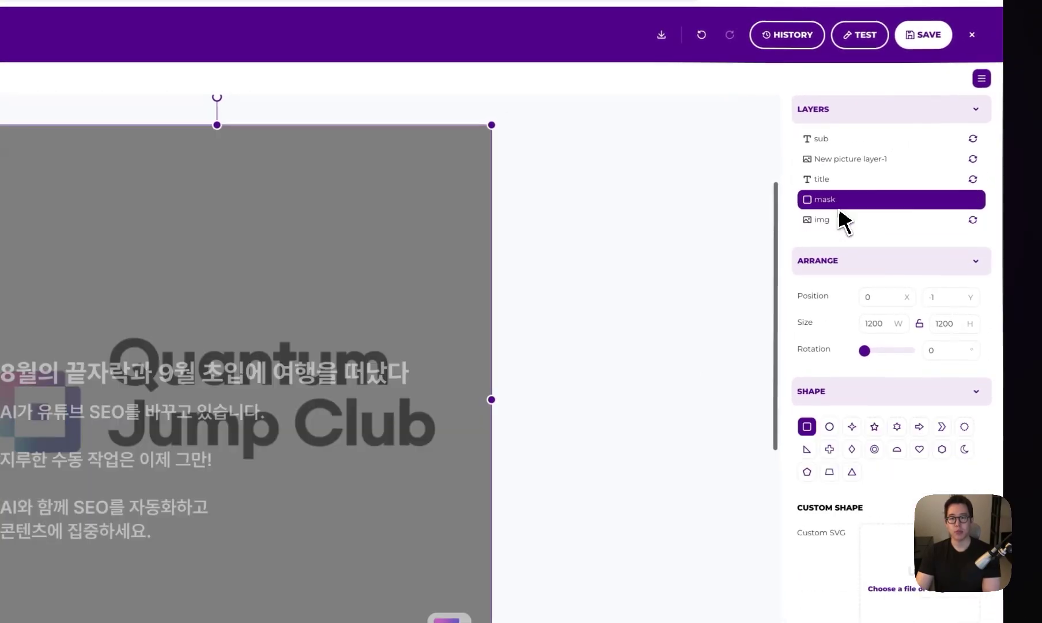
- Examine the custom shape and shape style settings of the mask layer
{"action": "scroll", "coordinate": [848, 334], "scroll_direction": "down", "scroll_amount": 5}
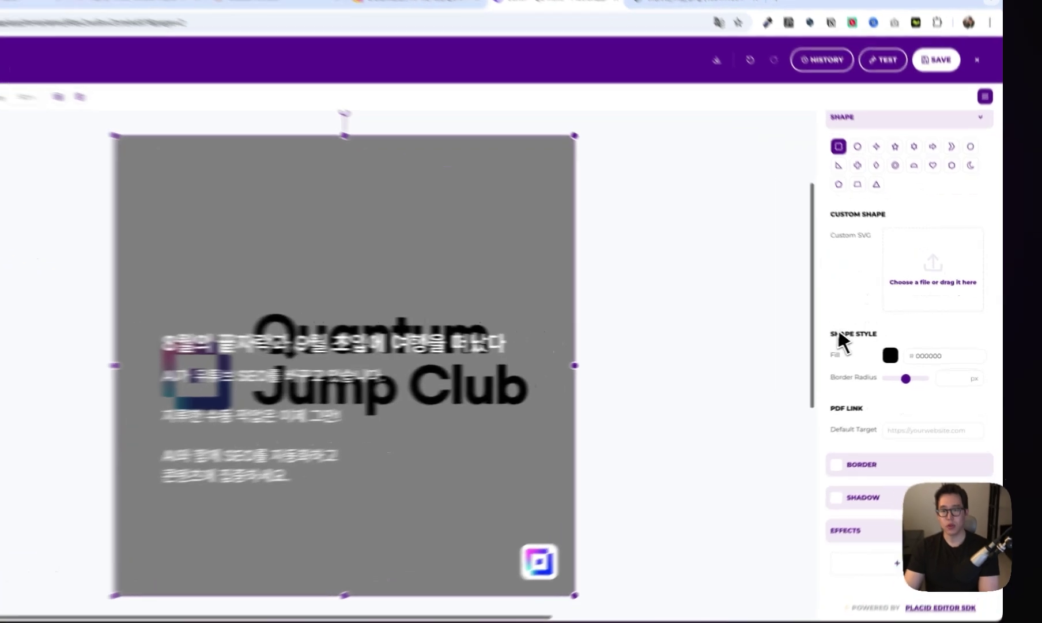
{"action": "left_click_drag", "start_coordinate": [859, 337], "coordinate": [895, 340]}
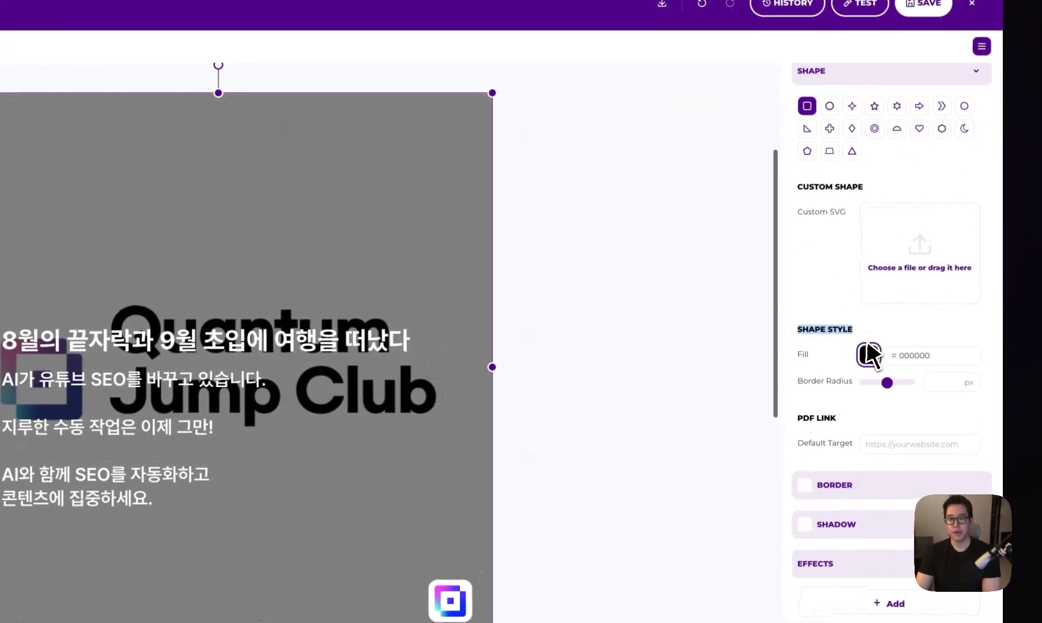
{"action": "scroll", "coordinate": [879, 360], "scroll_direction": "up", "scroll_amount": 5}
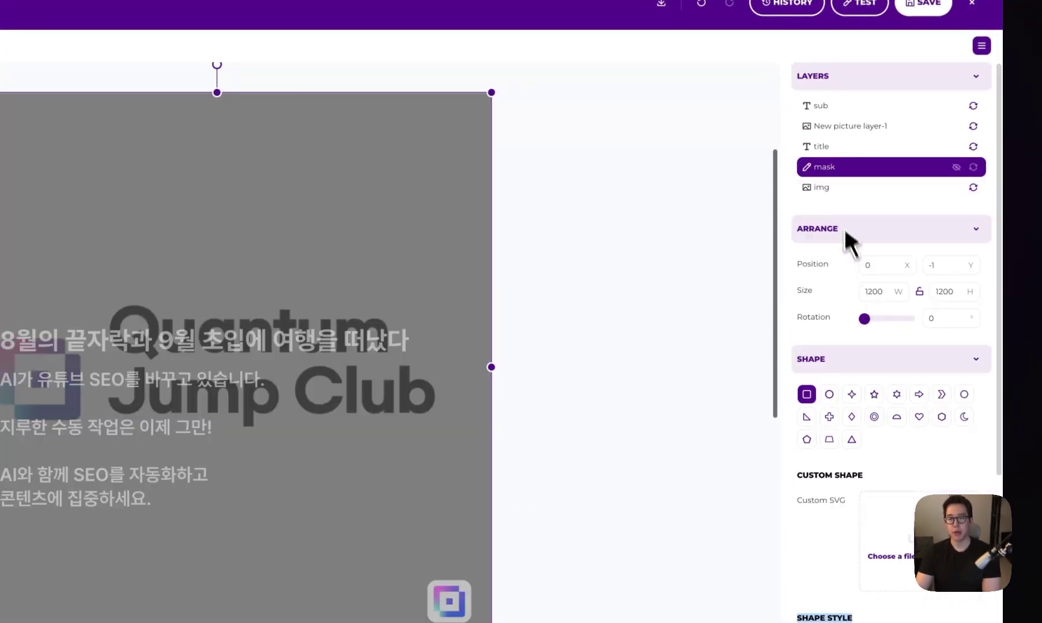
- Hide and show the mask layer twice to demonstrate its darkening effect, and inspect its fill color value
{"action": "left_click", "coordinate": [954, 166]}
{"action": "left_click", "coordinate": [955, 167]}
{"action": "left_click", "coordinate": [955, 167]}
{"action": "left_click", "coordinate": [955, 167]}
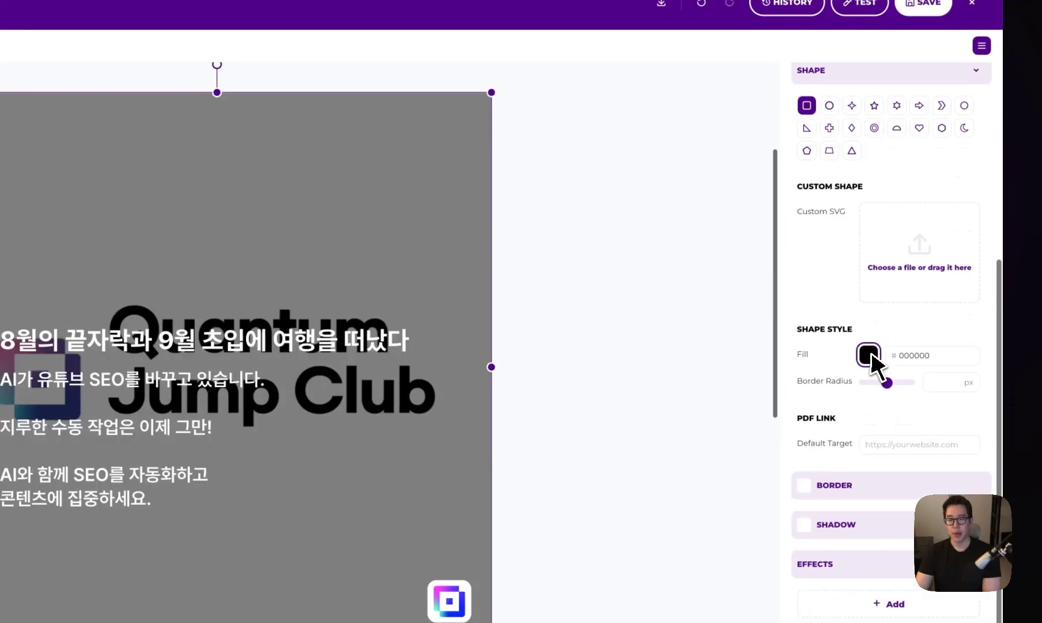
{"action": "left_click", "coordinate": [920, 356]}
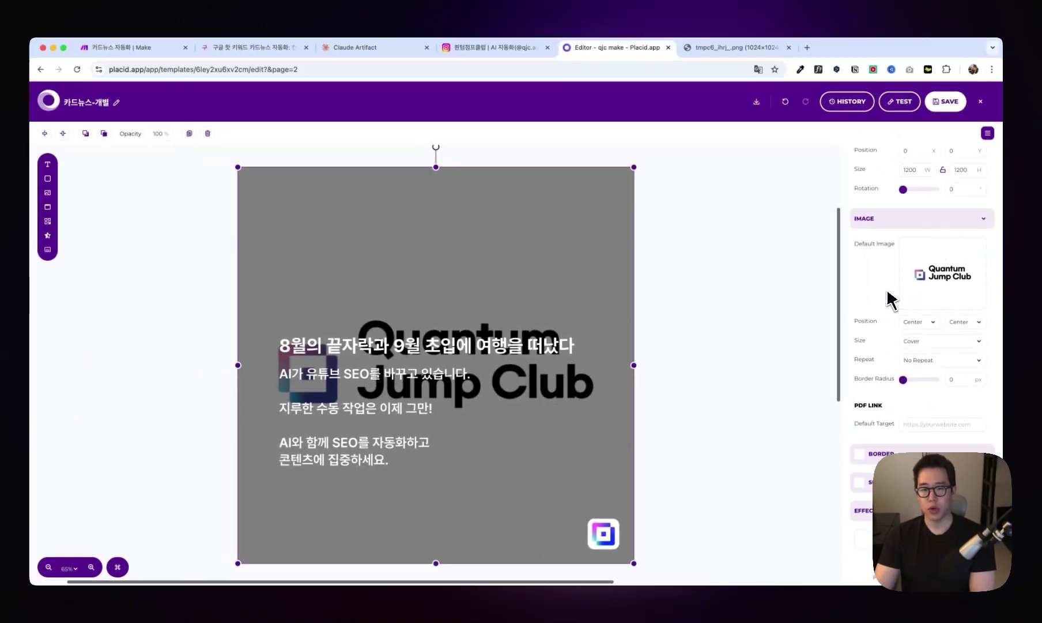
- Select the title layer and review its X and Y position
{"action": "scroll", "coordinate": [893, 300], "scroll_direction": "up", "scroll_amount": 3}
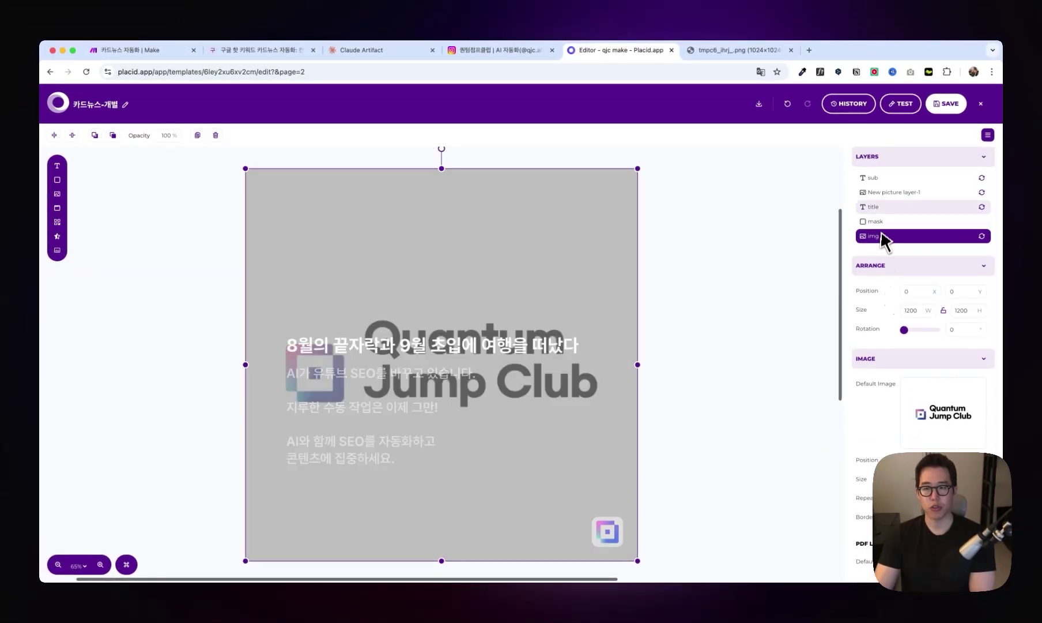
{"action": "left_click", "coordinate": [883, 209]}
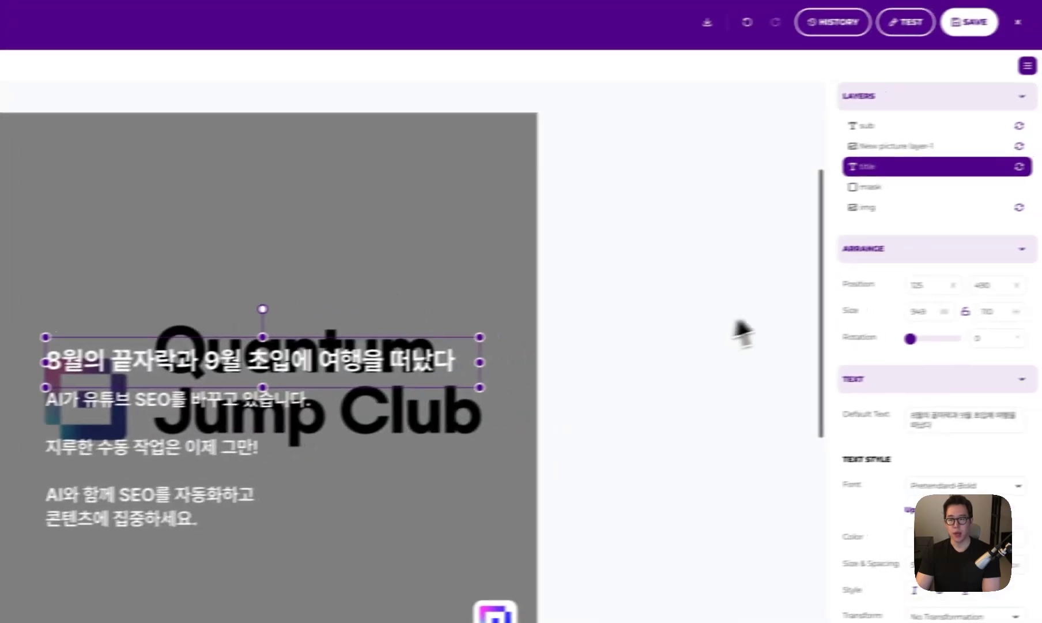
{"action": "left_click", "coordinate": [925, 284]}
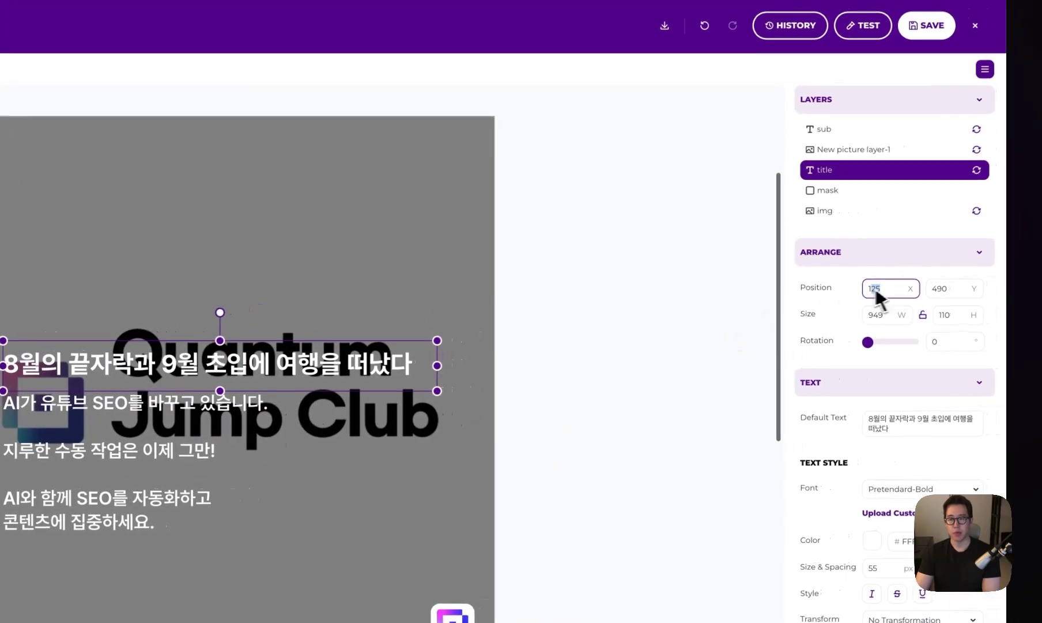
{"action": "left_click", "coordinate": [980, 286]}
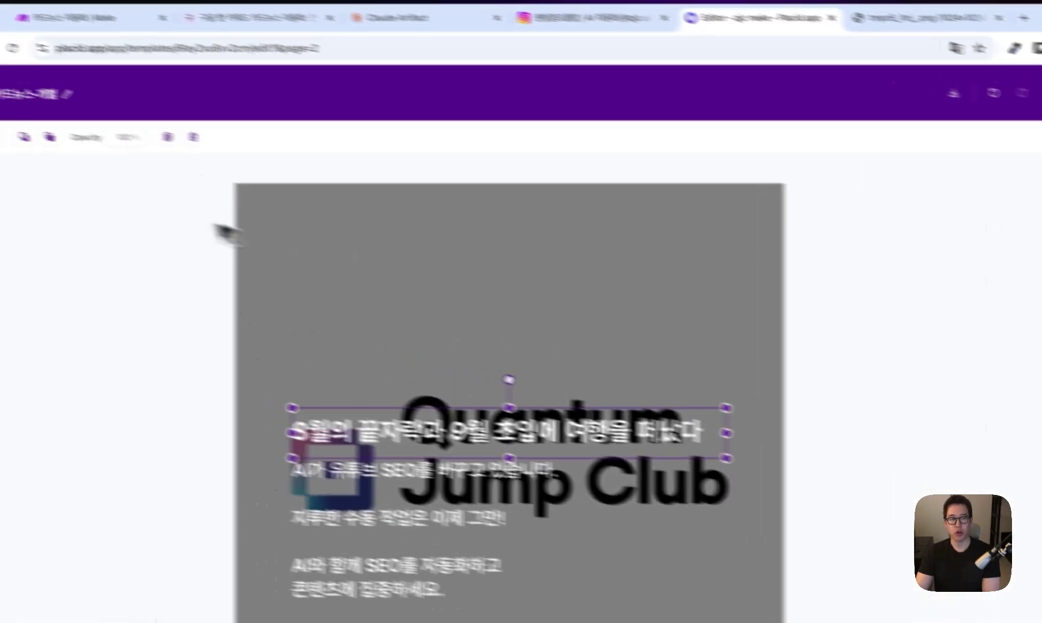
- Try adding a new text layer near the upper-left corner of the canvas and enlarging it
{"action": "left_click", "coordinate": [56, 196]}
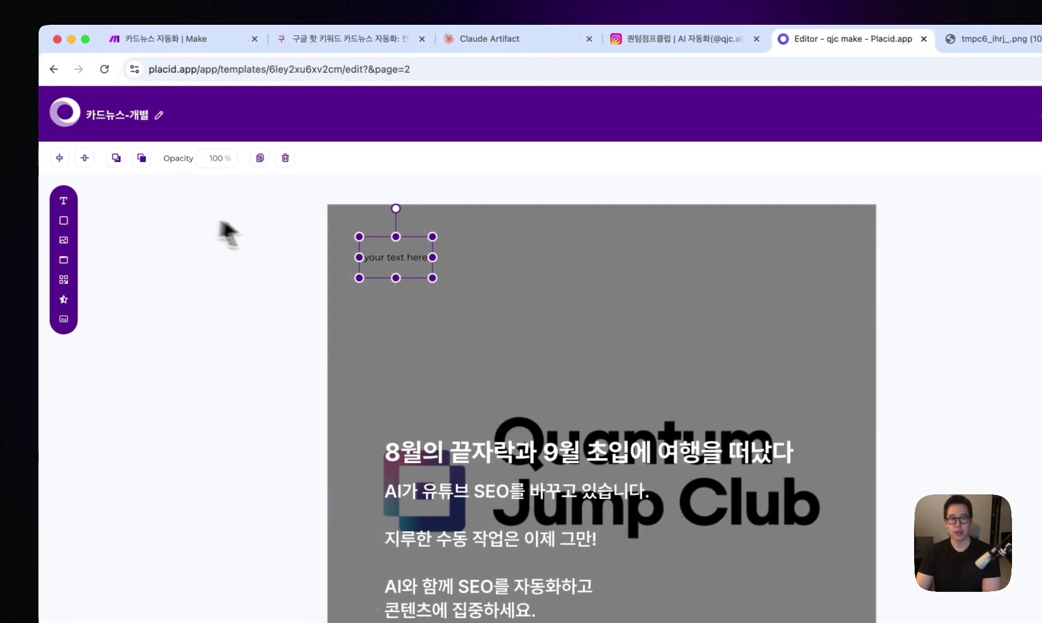
{"action": "left_click_drag", "start_coordinate": [463, 281], "coordinate": [498, 316]}
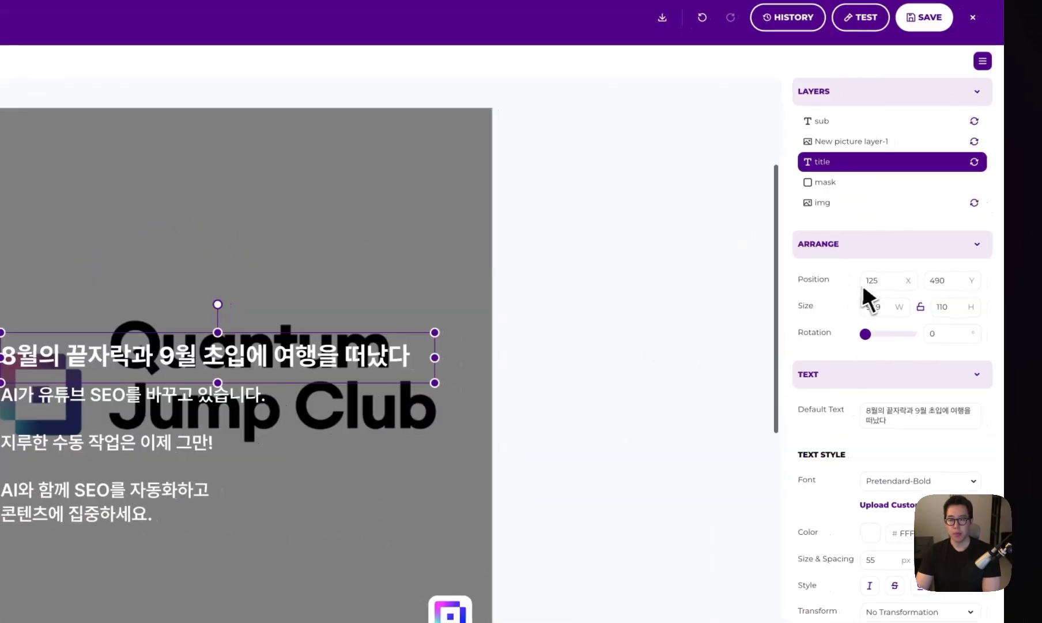
- Check the title layer's position coordinates together with its width and height
{"action": "left_click", "coordinate": [863, 284]}
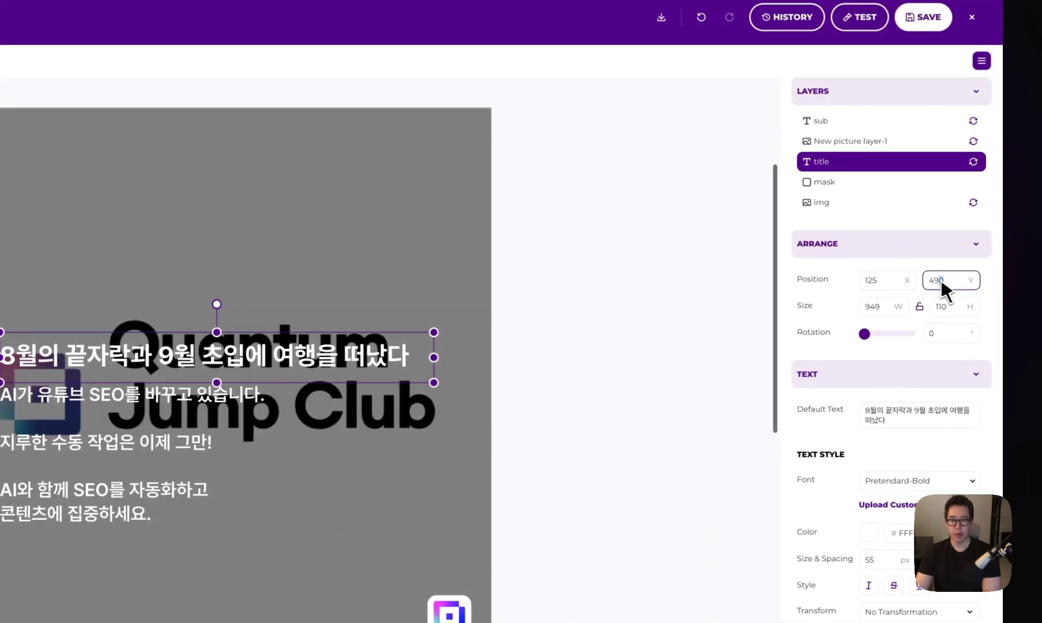
{"action": "left_click", "coordinate": [863, 307]}
{"action": "left_click", "coordinate": [932, 310]}
- Try "샘플 텍스트" as the title layer's default text and restore "8월의 끝자락과 9월 초입에 여행을 떠났다"
{"action": "left_click_drag", "start_coordinate": [880, 410], "coordinate": [888, 419]}
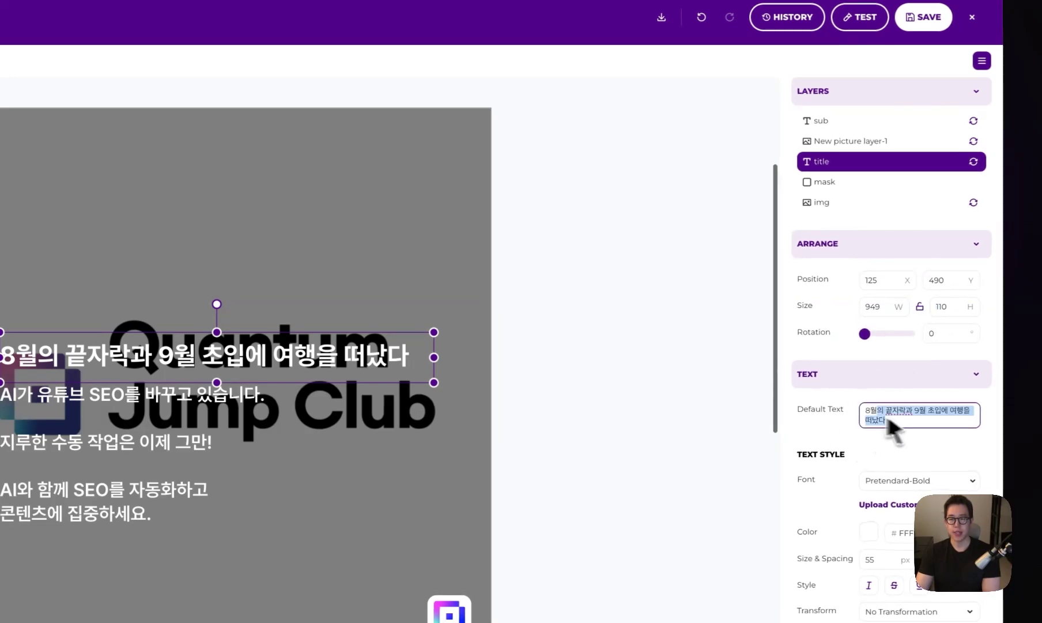
{"action": "scroll", "coordinate": [865, 436], "scroll_direction": "down", "scroll_amount": 2}
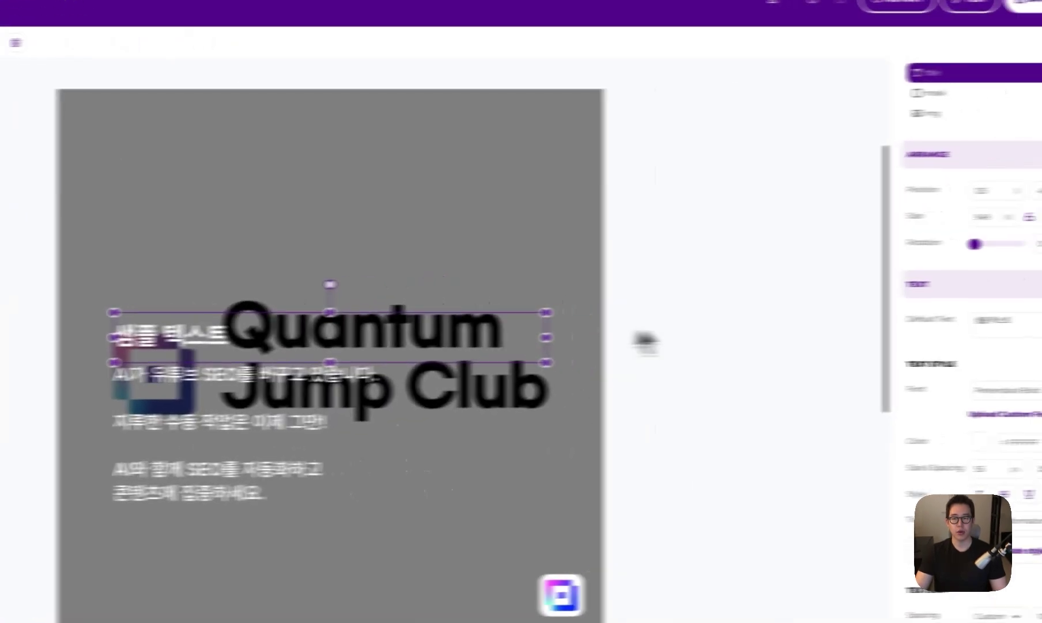
{"action": "key", "text": "ctrl+a"}
{"action": "type", "text": "8월의 끝자락과 9월 초입에 여행을 떠났다"}
- Review the fonts available for the title layer and set its text size to 50 px
{"action": "left_click", "coordinate": [916, 383]}
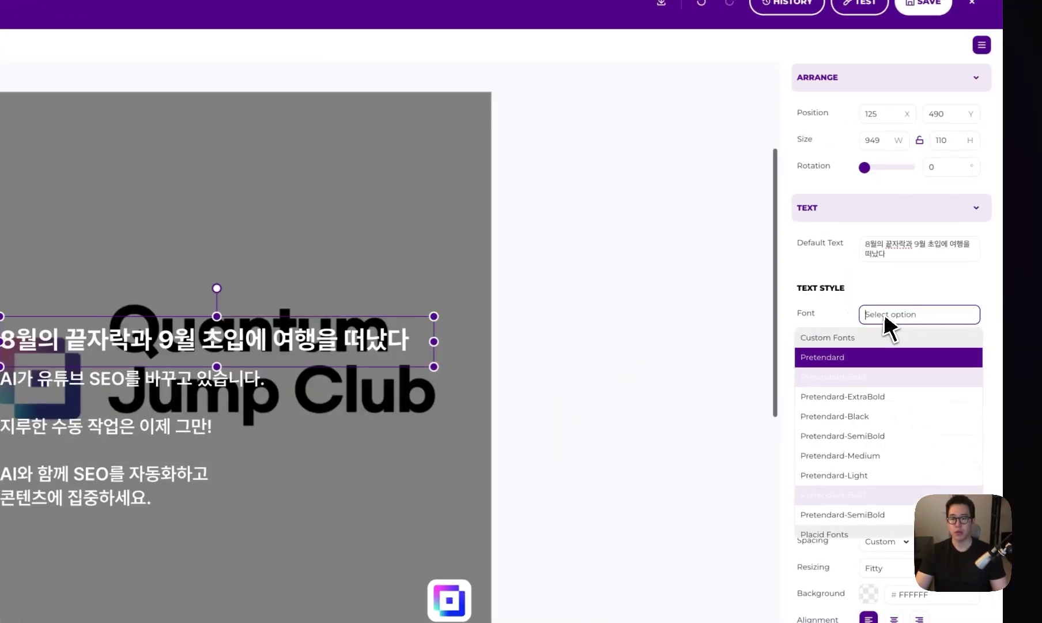
{"action": "left_click", "coordinate": [897, 309]}
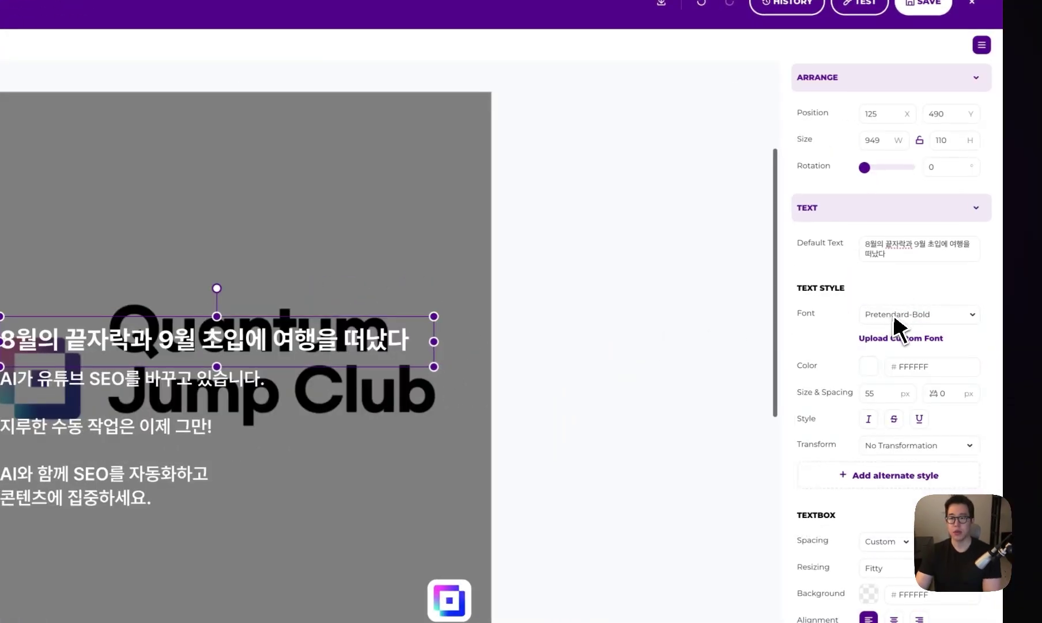
{"action": "scroll", "coordinate": [902, 332], "scroll_direction": "down", "scroll_amount": 3}
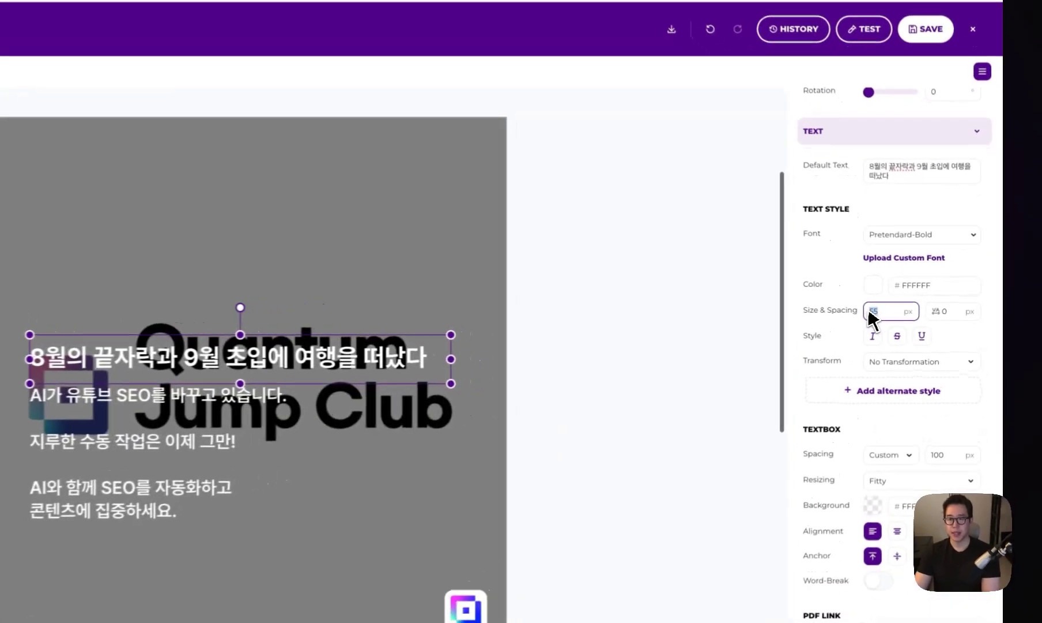
{"action": "left_click", "coordinate": [928, 314]}
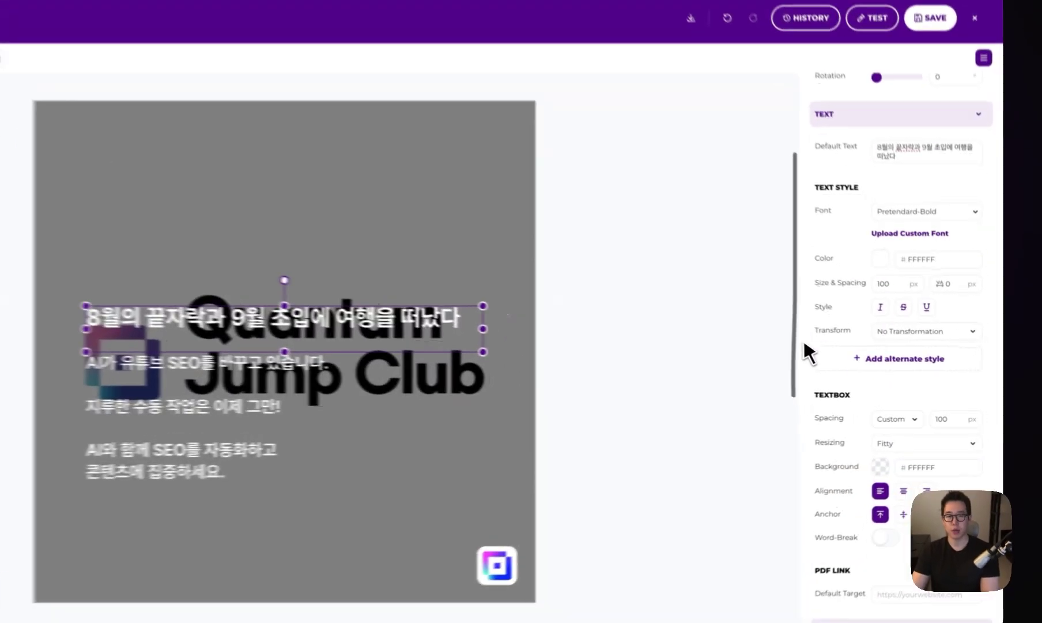
{"action": "scroll", "coordinate": [840, 365], "scroll_direction": "up", "scroll_amount": 5}
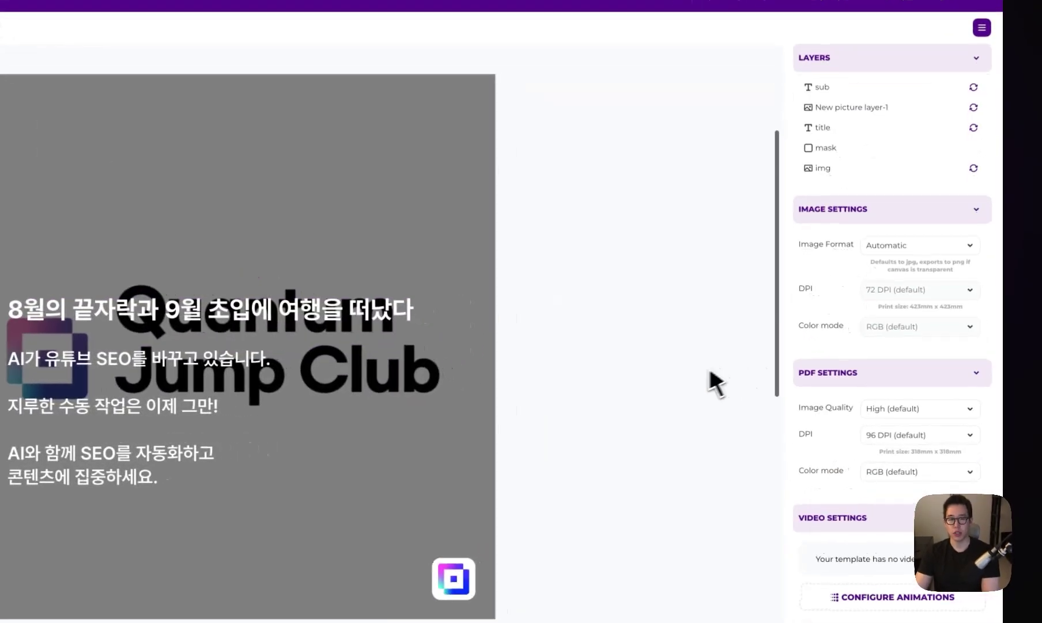
{"action": "scroll", "coordinate": [942, 354], "scroll_direction": "down", "scroll_amount": 6}
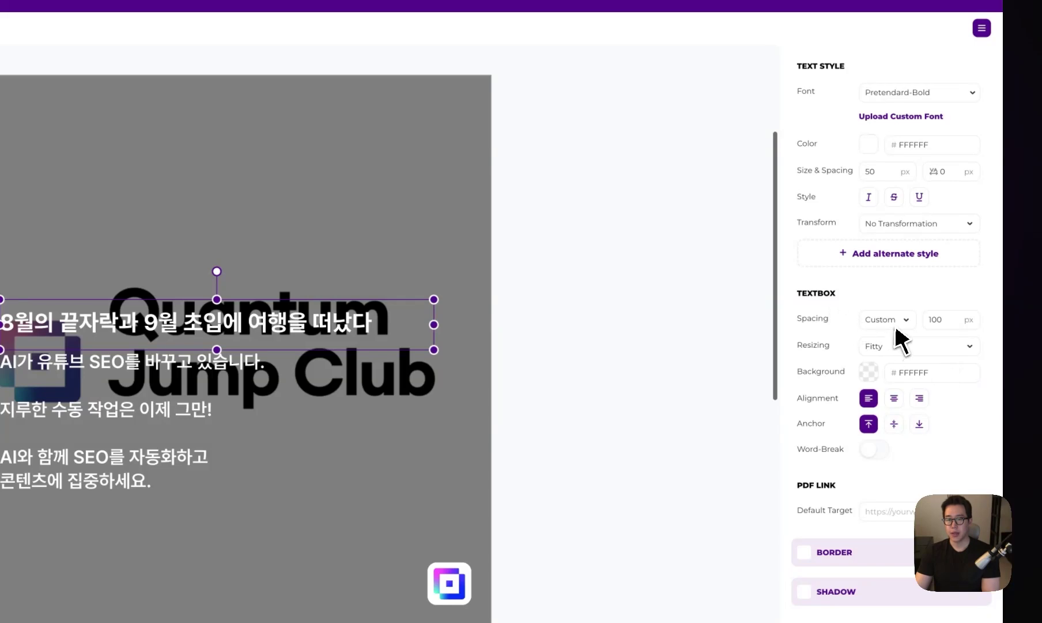
- Try the middle and bottom anchors for the title's text box and return it to the top anchor
{"action": "left_click", "coordinate": [899, 326]}
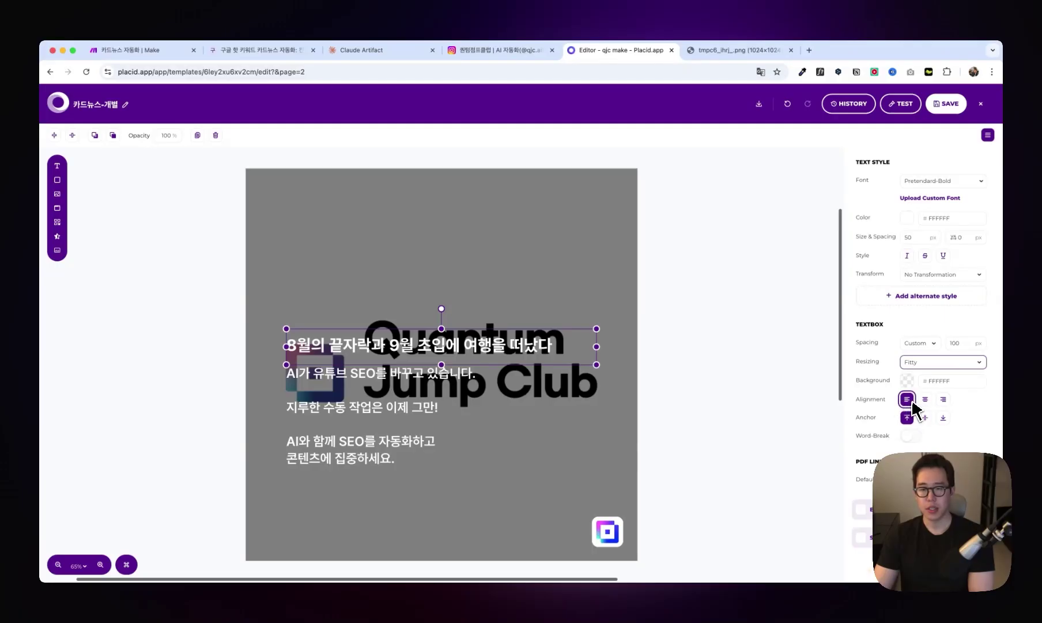
{"action": "left_click", "coordinate": [925, 417]}
{"action": "left_click", "coordinate": [908, 418]}
{"action": "left_click", "coordinate": [925, 418]}
{"action": "left_click", "coordinate": [943, 418]}
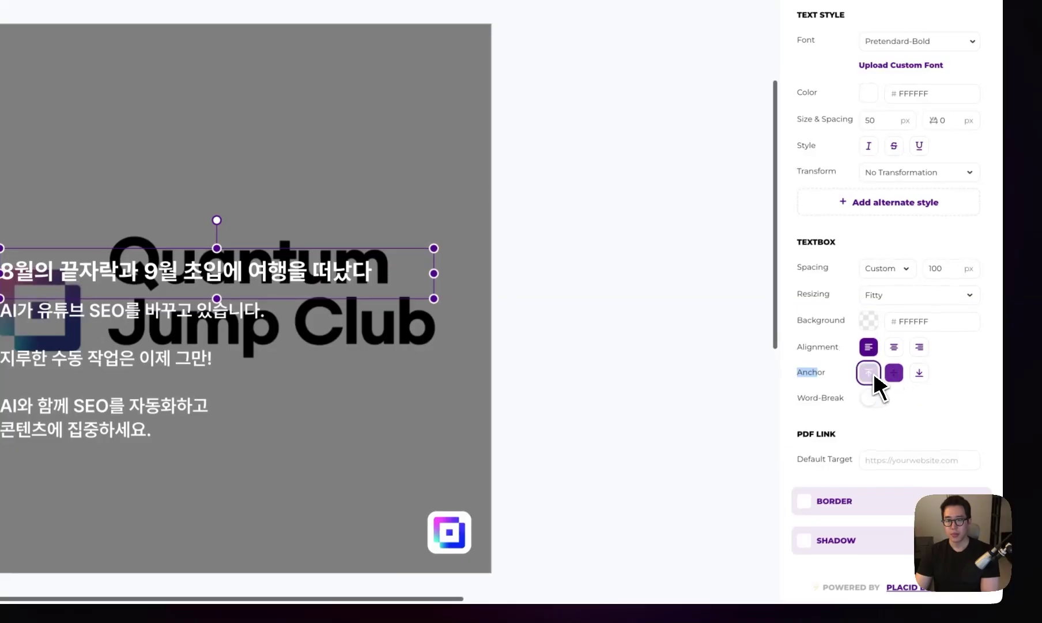
{"action": "left_click", "coordinate": [873, 374]}
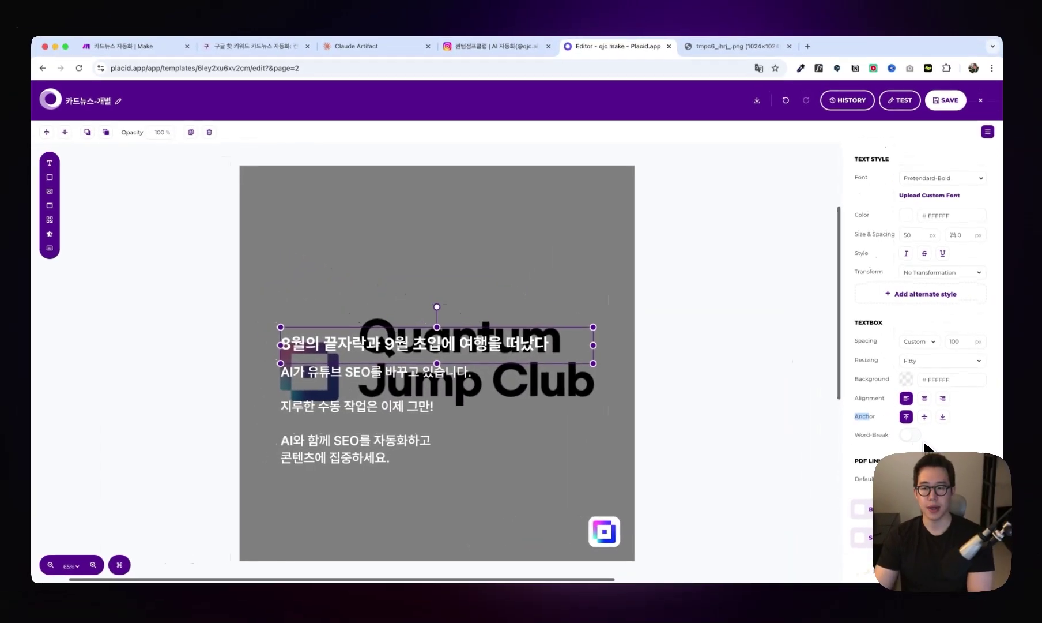
- View the settings of the mask, title and logo picture layers one after another
{"action": "scroll", "coordinate": [922, 375], "scroll_direction": "up", "scroll_amount": 5}
{"action": "left_click", "coordinate": [877, 218]}
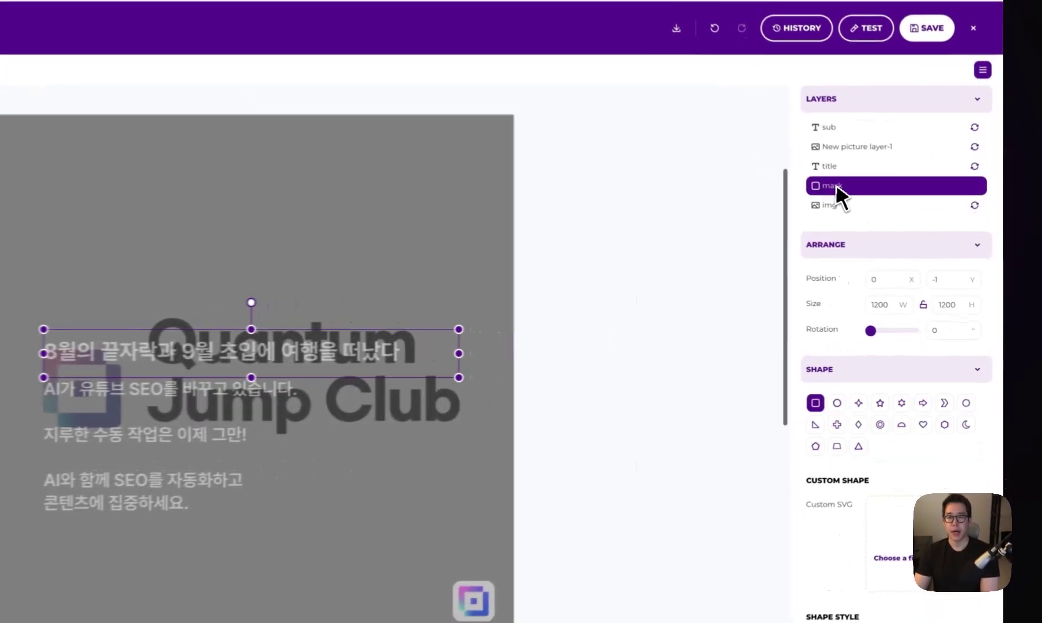
{"action": "left_click", "coordinate": [835, 167]}
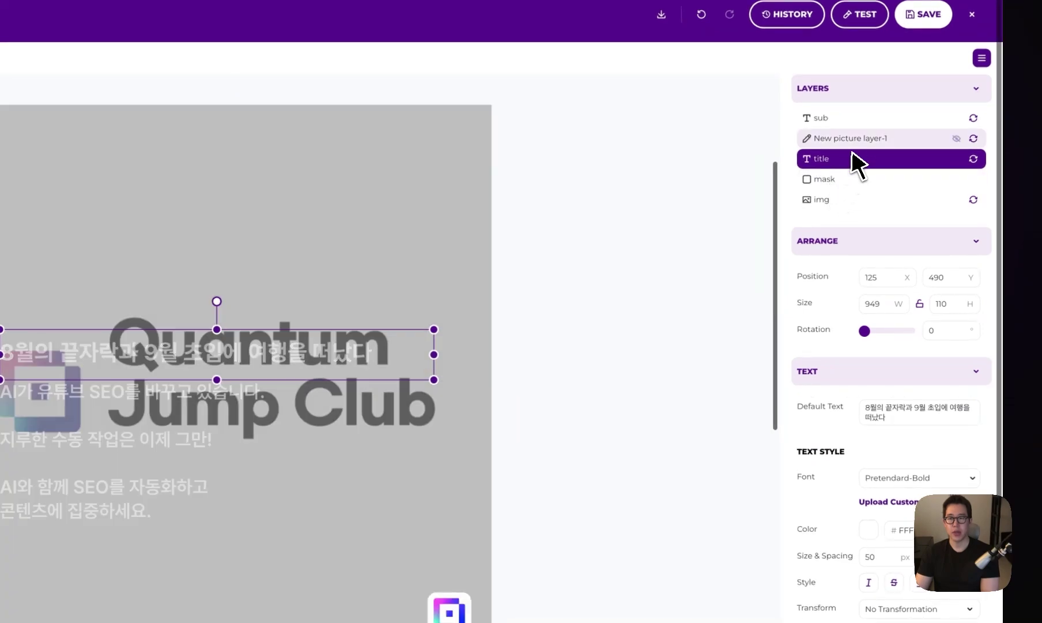
{"action": "left_click", "coordinate": [856, 139]}
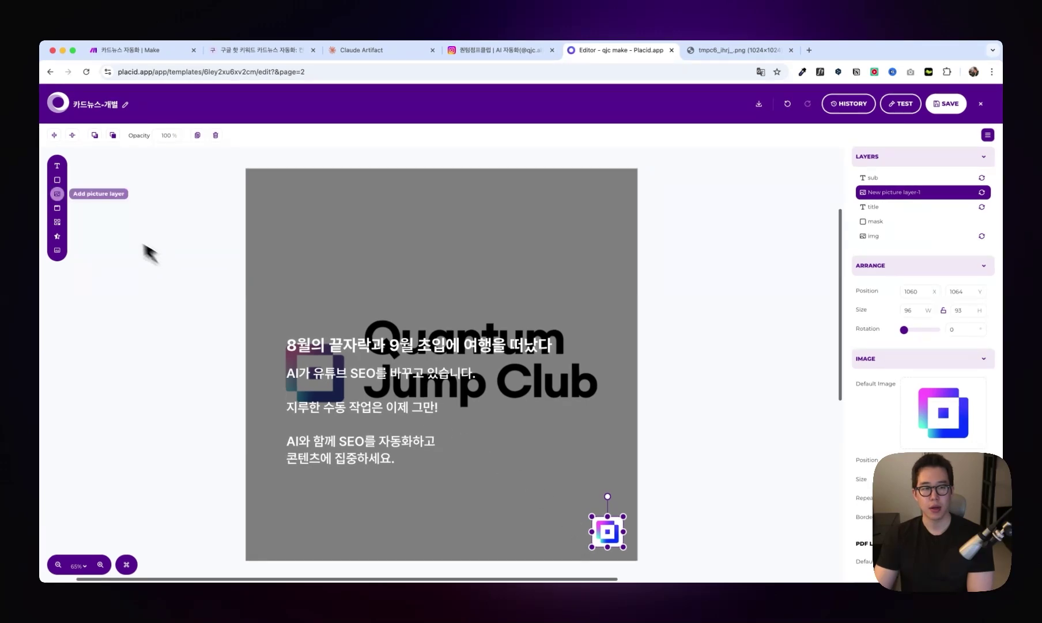
- Try placing a new picture layer in the lower-right corner of the canvas
{"action": "left_click", "coordinate": [67, 201]}
{"action": "left_click_drag", "start_coordinate": [300, 210], "coordinate": [619, 546]}
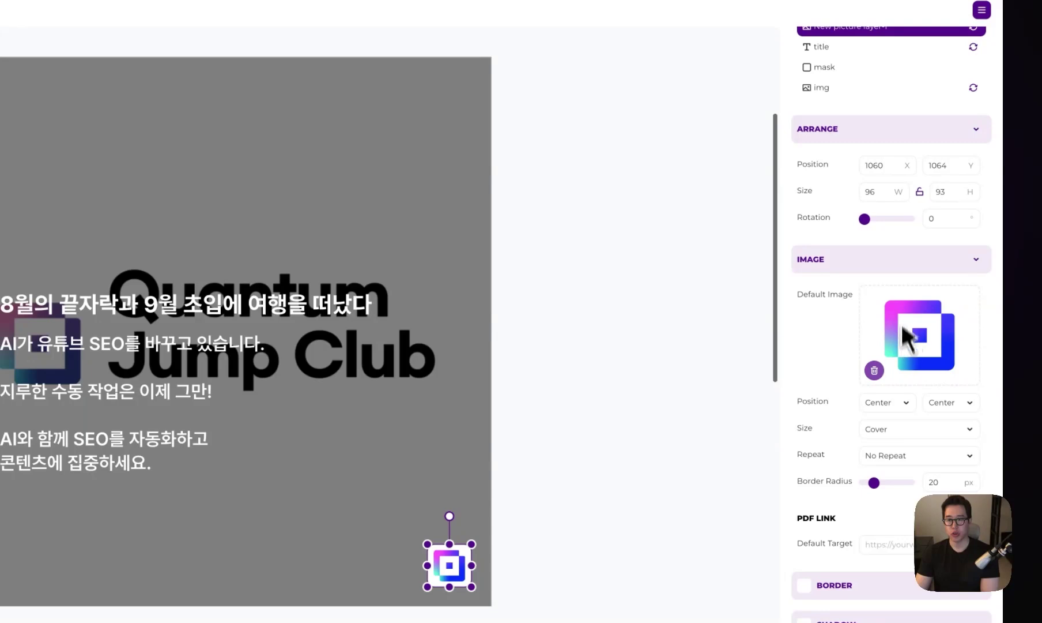
- Check the logo picture layer's X and Y position and its width and height
{"action": "double_click", "coordinate": [870, 168]}
{"action": "left_click", "coordinate": [951, 168]}
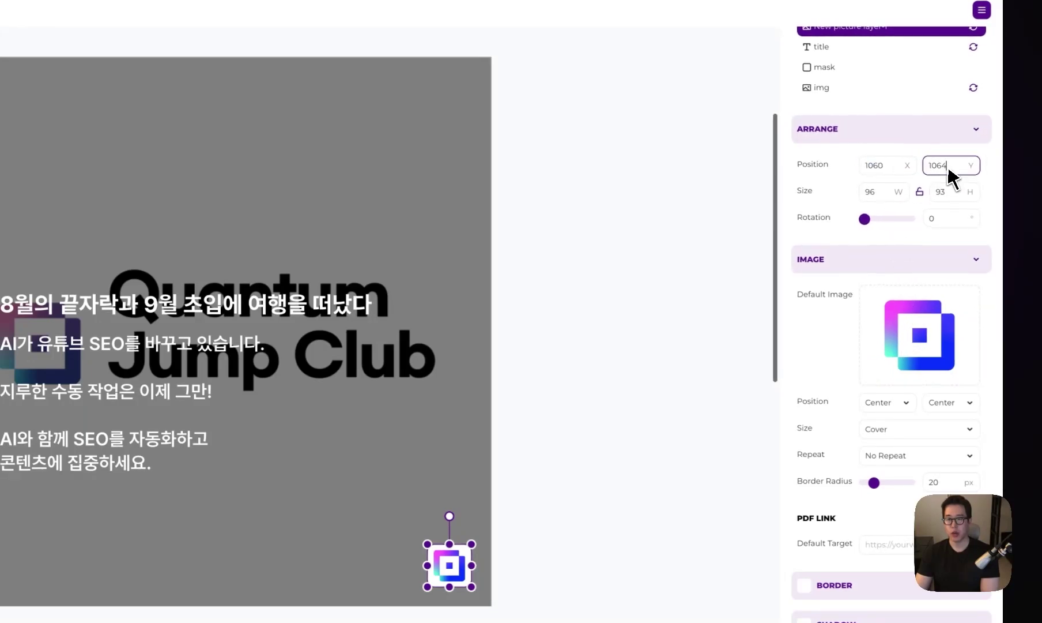
{"action": "double_click", "coordinate": [862, 193]}
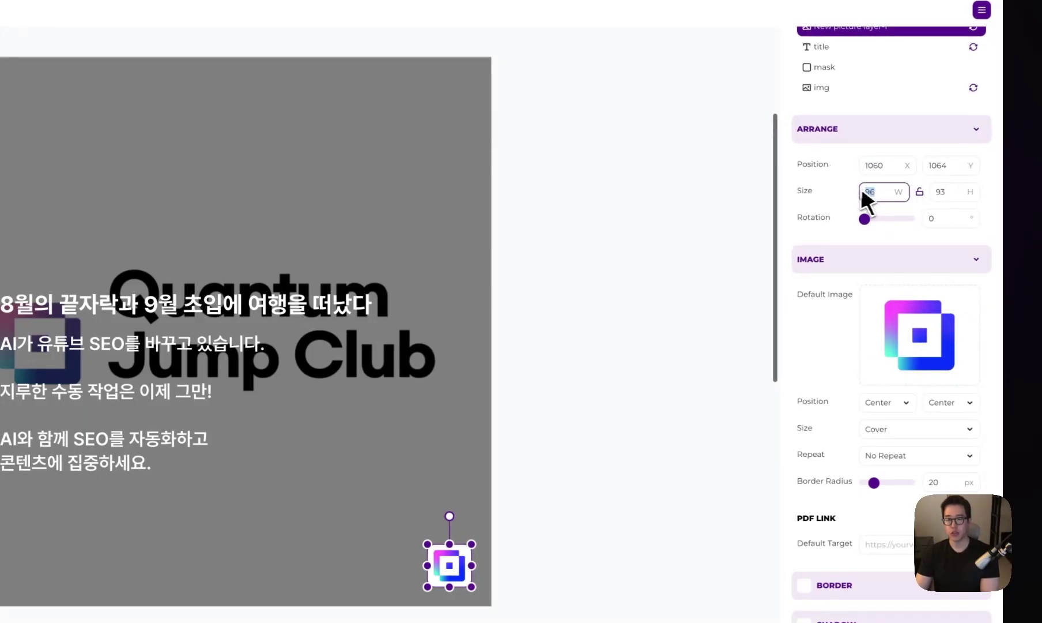
{"action": "double_click", "coordinate": [930, 195]}
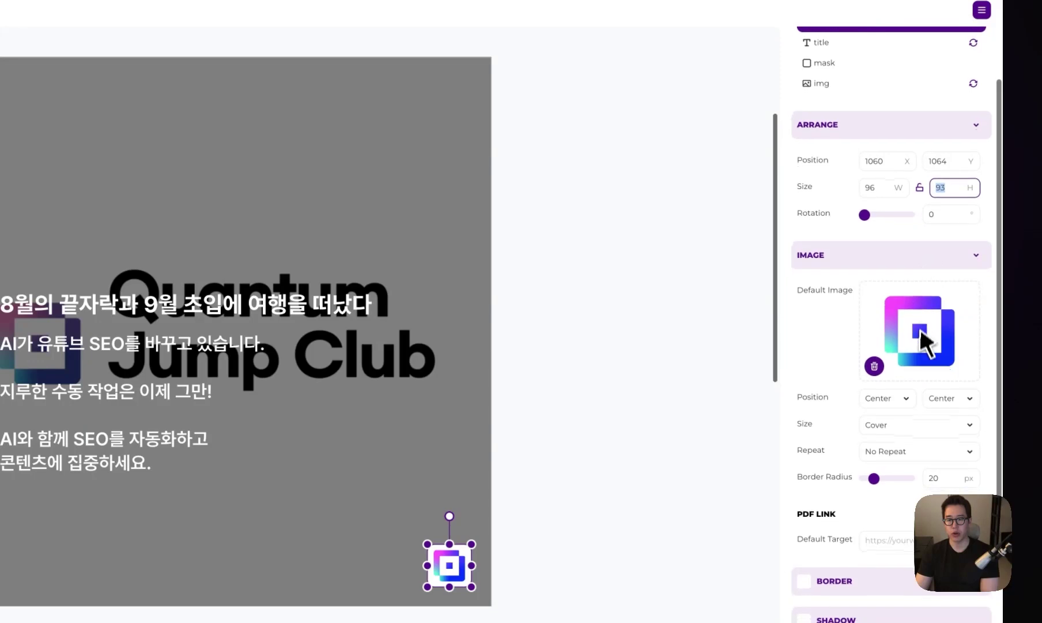
- Increase the logo picture's border radius until the logo turns into a circle
{"action": "scroll", "coordinate": [894, 351], "scroll_direction": "down", "scroll_amount": 3}
{"action": "left_click", "coordinate": [887, 346]}
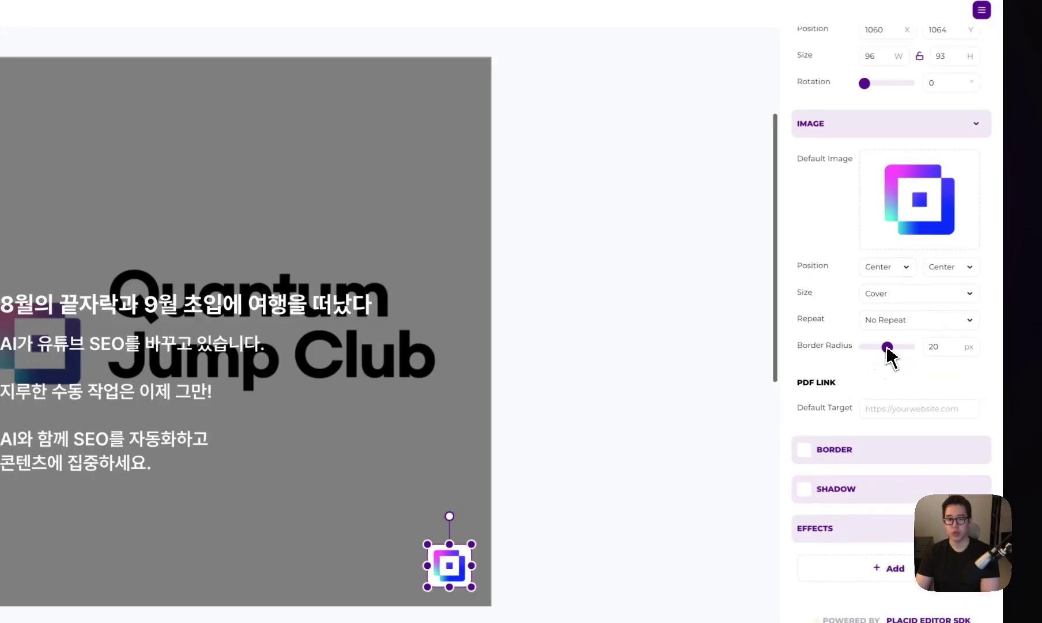
{"action": "left_click", "coordinate": [511, 542]}
{"action": "left_click", "coordinate": [470, 526]}
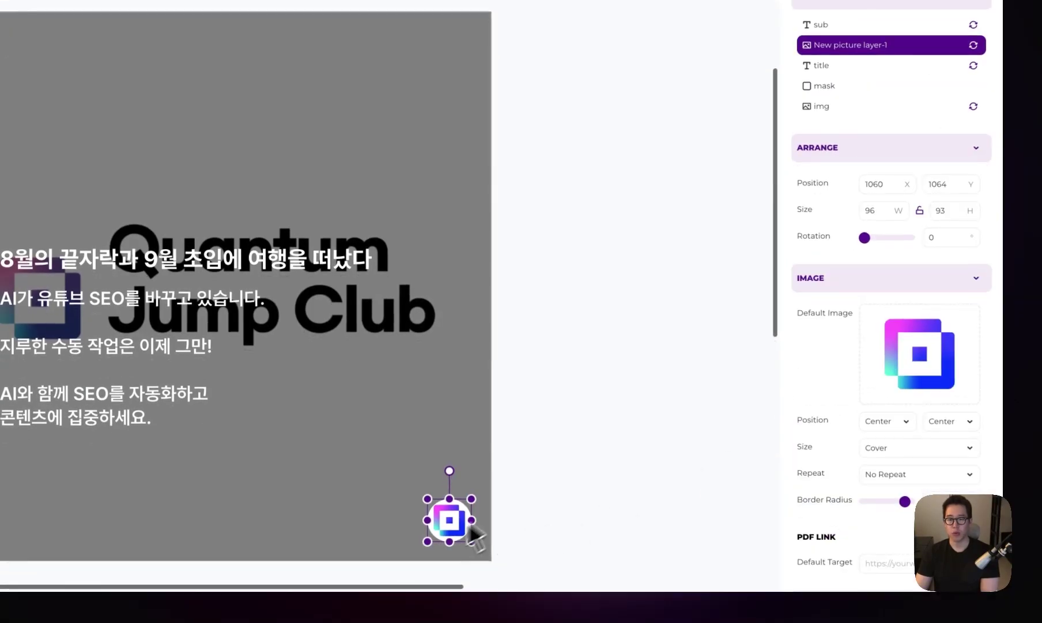
- Set the logo picture's border radius to 18 px for slightly rounded corners
{"action": "scroll", "coordinate": [860, 271], "scroll_direction": "down", "scroll_amount": 2}
{"action": "left_click_drag", "start_coordinate": [905, 406], "coordinate": [919, 408]}
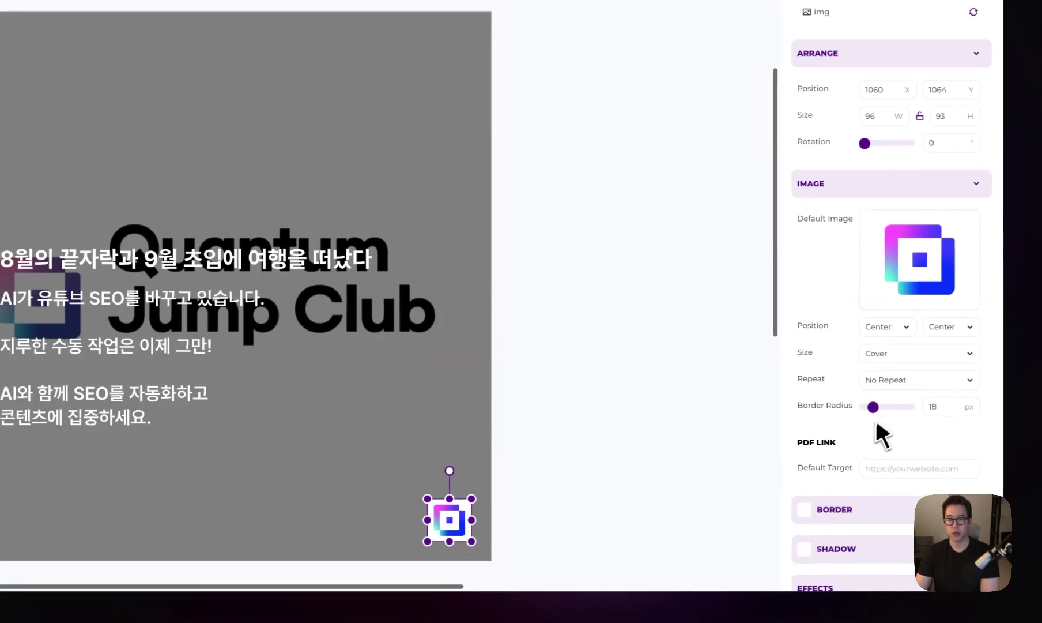
{"action": "left_click", "coordinate": [521, 524]}
{"action": "left_click", "coordinate": [455, 519]}
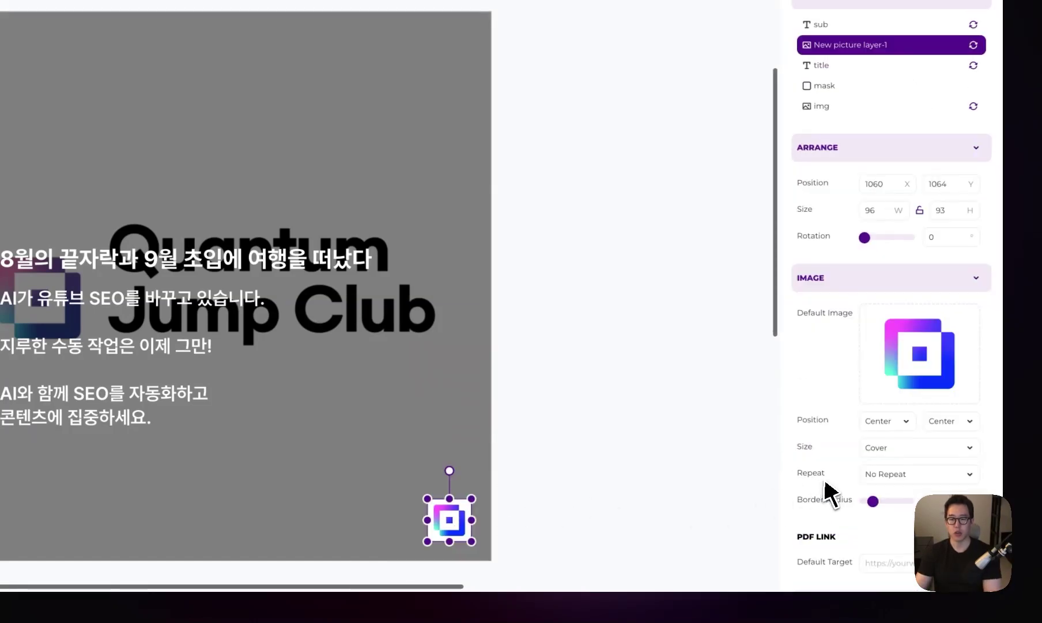
- Try adding another text layer and stretching it over the body text below the title
{"action": "scroll", "coordinate": [830, 493], "scroll_direction": "down", "scroll_amount": 4}
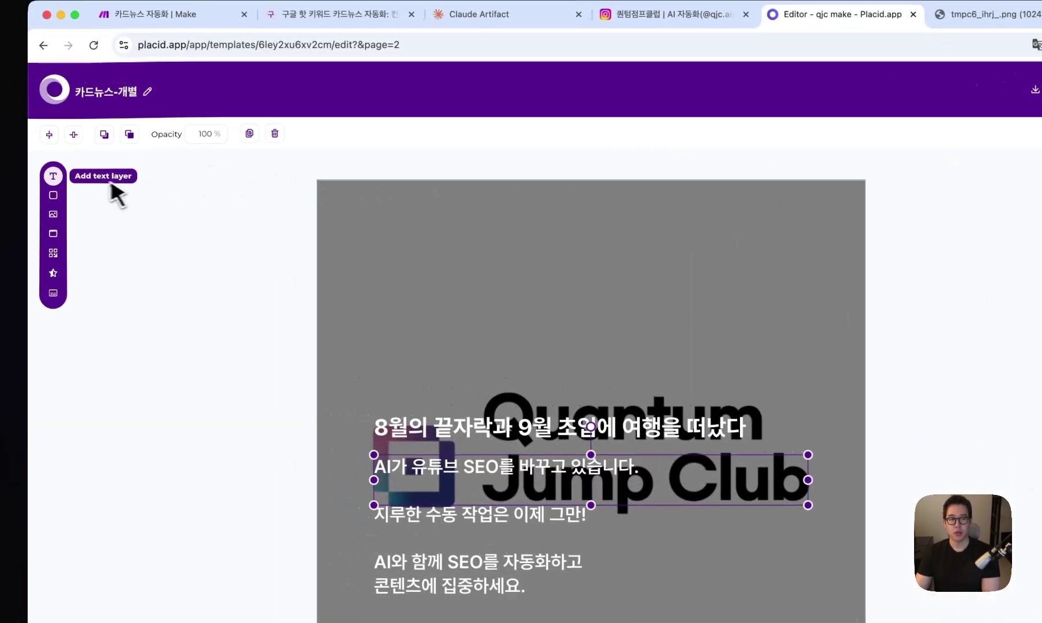
{"action": "left_click", "coordinate": [53, 176]}
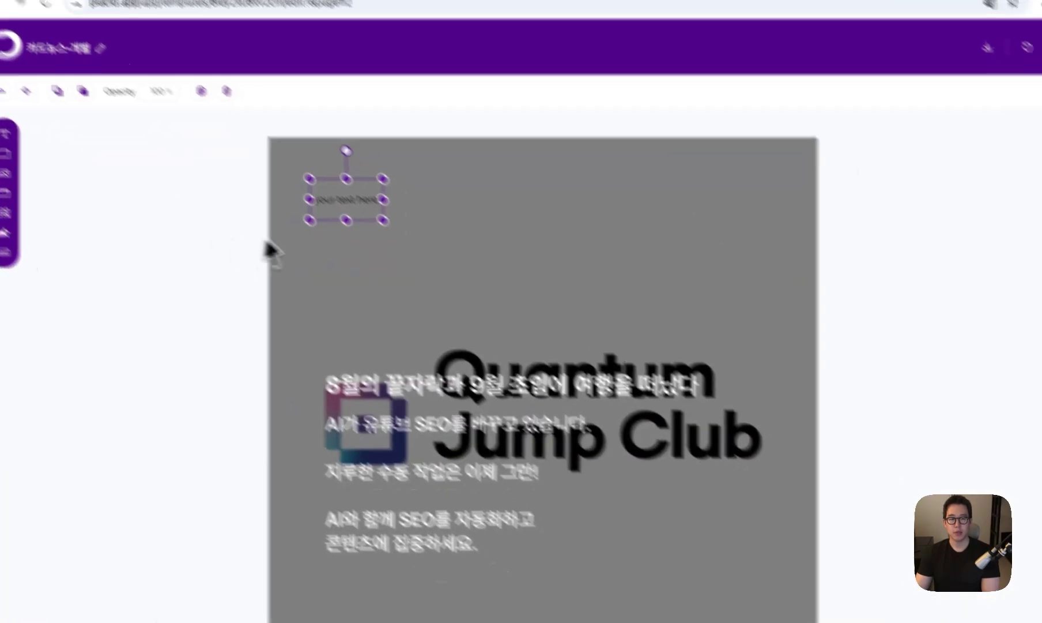
{"action": "left_click_drag", "start_coordinate": [291, 154], "coordinate": [617, 476]}
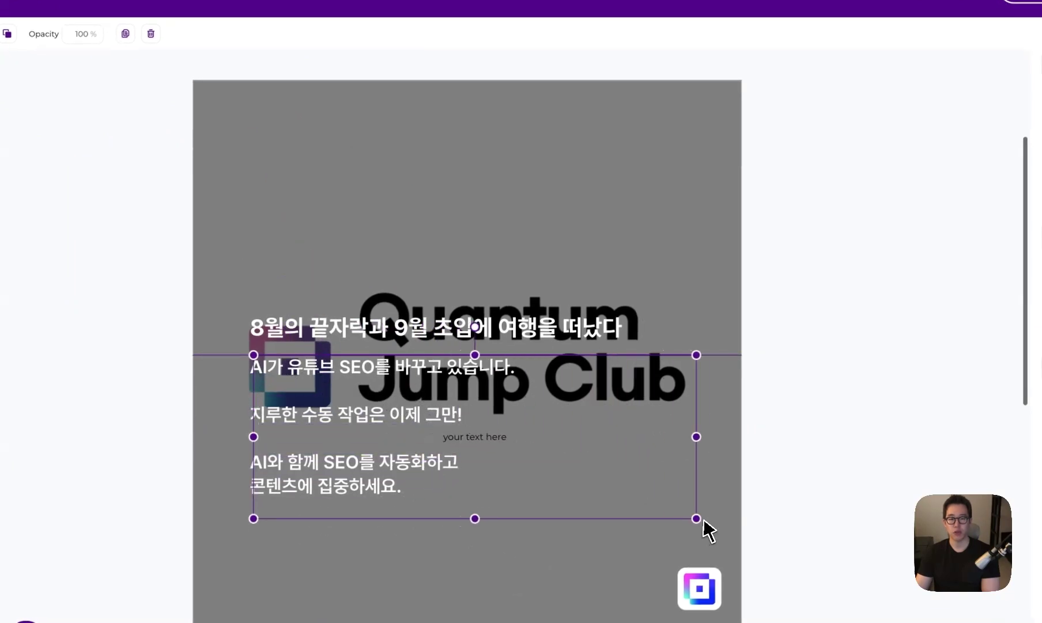
{"action": "left_click_drag", "start_coordinate": [699, 521], "coordinate": [683, 405]}
- Review the sub layer's position, size and default text, and open its list of available fonts
{"action": "double_click", "coordinate": [1041, 256]}
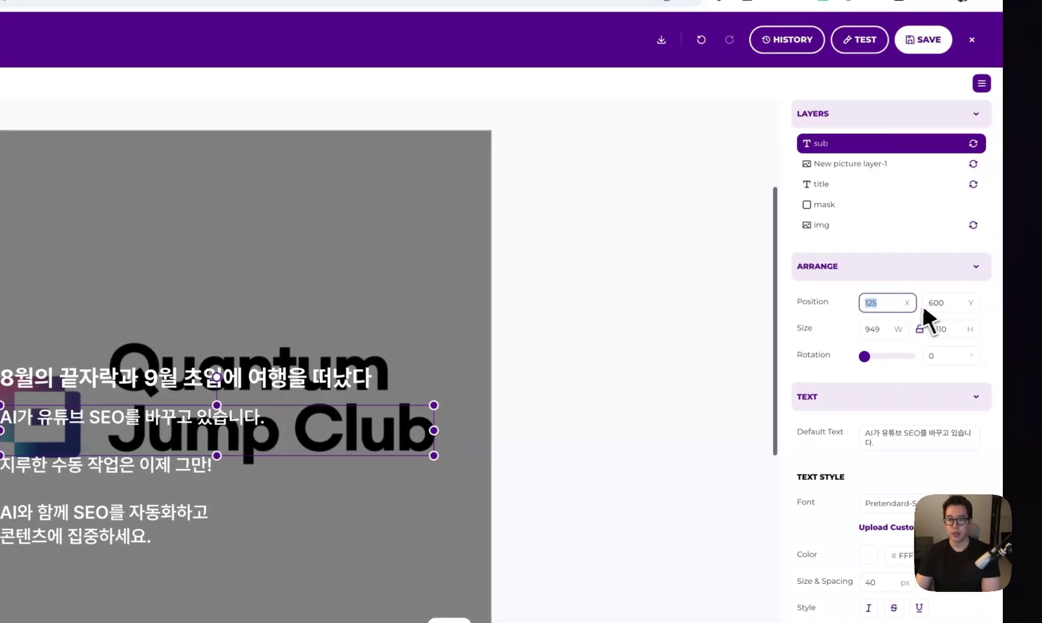
{"action": "double_click", "coordinate": [900, 329]}
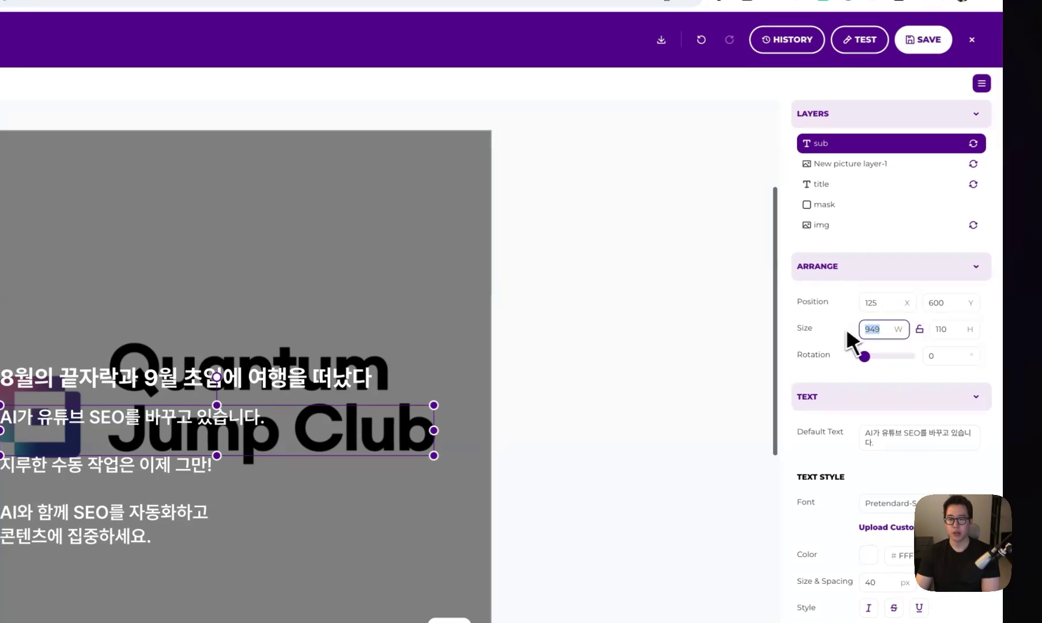
{"action": "scroll", "coordinate": [886, 350], "scroll_direction": "down", "scroll_amount": 2}
{"action": "left_click_drag", "start_coordinate": [878, 359], "coordinate": [852, 349]}
{"action": "scroll", "coordinate": [851, 362], "scroll_direction": "down", "scroll_amount": 2}
{"action": "left_click", "coordinate": [897, 354]}
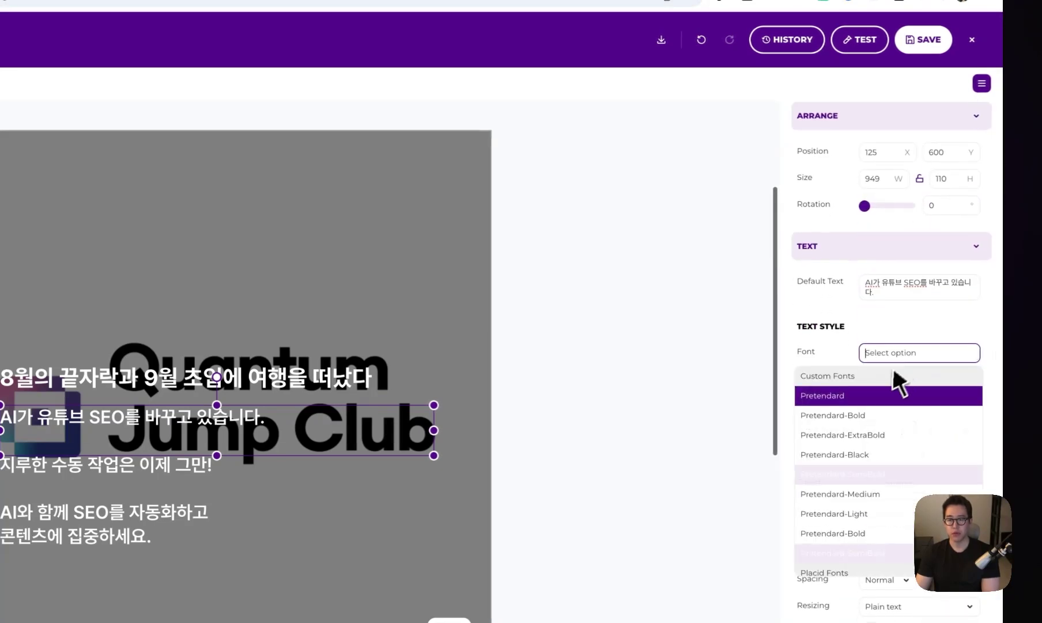
- Choose Pretendard-SemiBold as the sub layer's font and review its font size, text style and textbox settings
{"action": "left_click", "coordinate": [885, 413]}
{"action": "scroll", "coordinate": [893, 372], "scroll_direction": "down", "scroll_amount": 2}
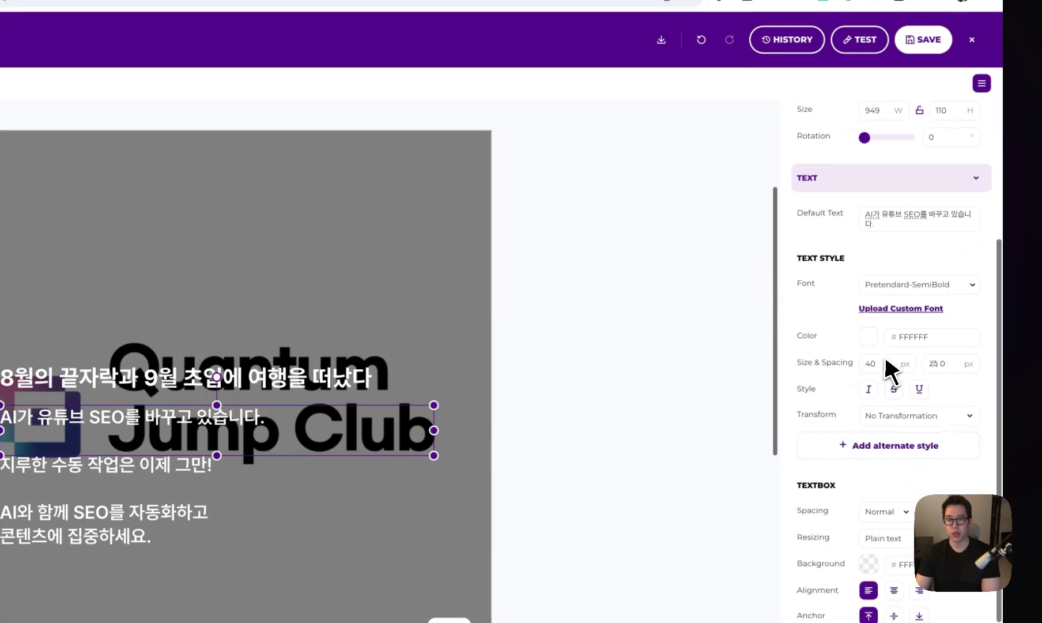
{"action": "left_click", "coordinate": [871, 363]}
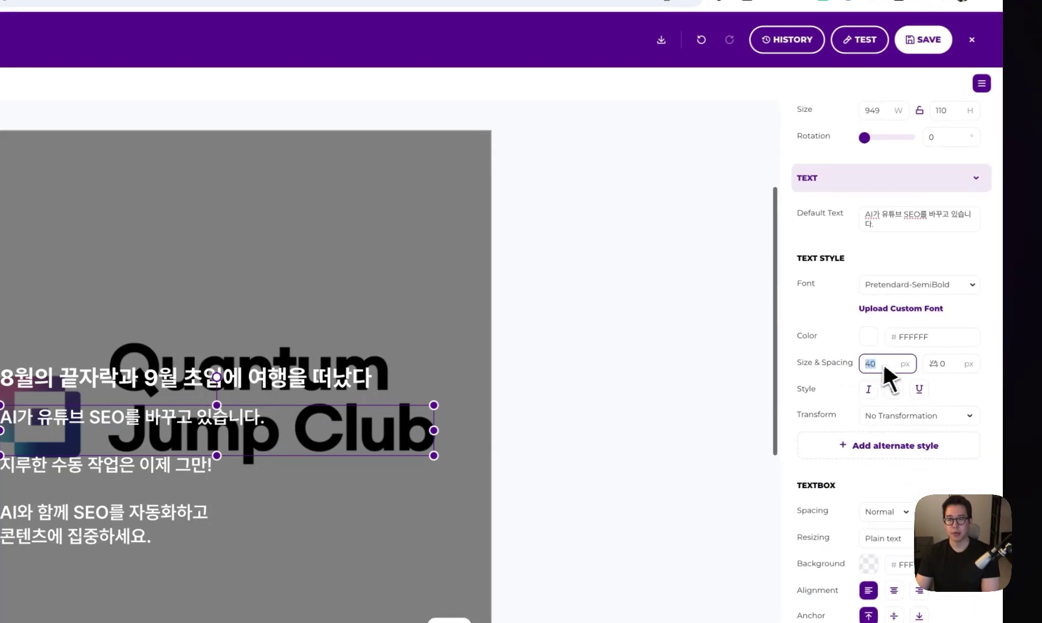
{"action": "scroll", "coordinate": [885, 372], "scroll_direction": "down", "scroll_amount": 4}
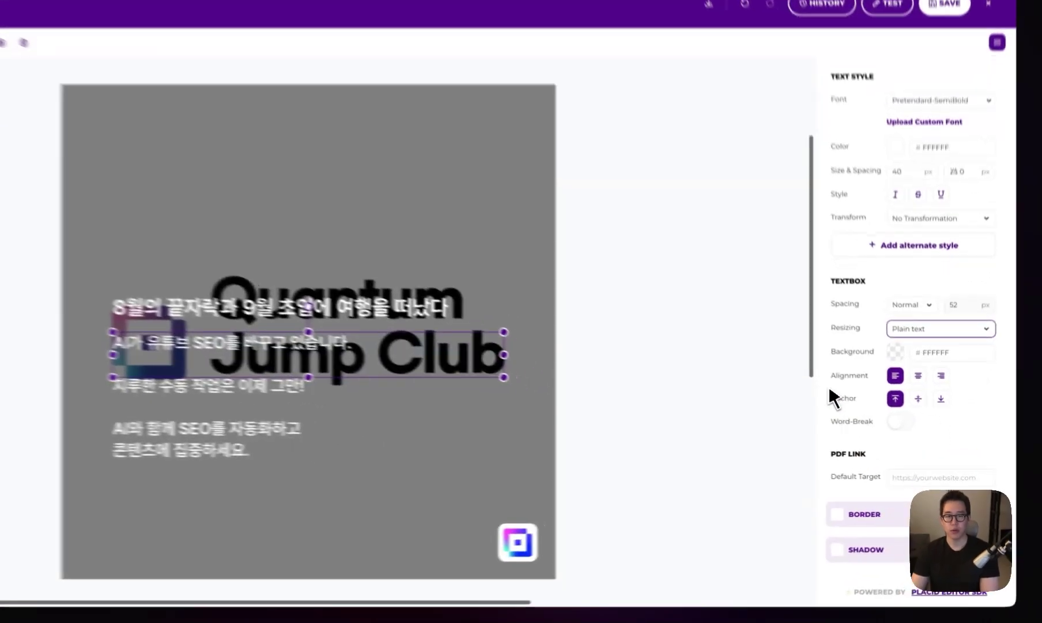
{"action": "scroll", "coordinate": [860, 414], "scroll_direction": "up", "scroll_amount": 5}
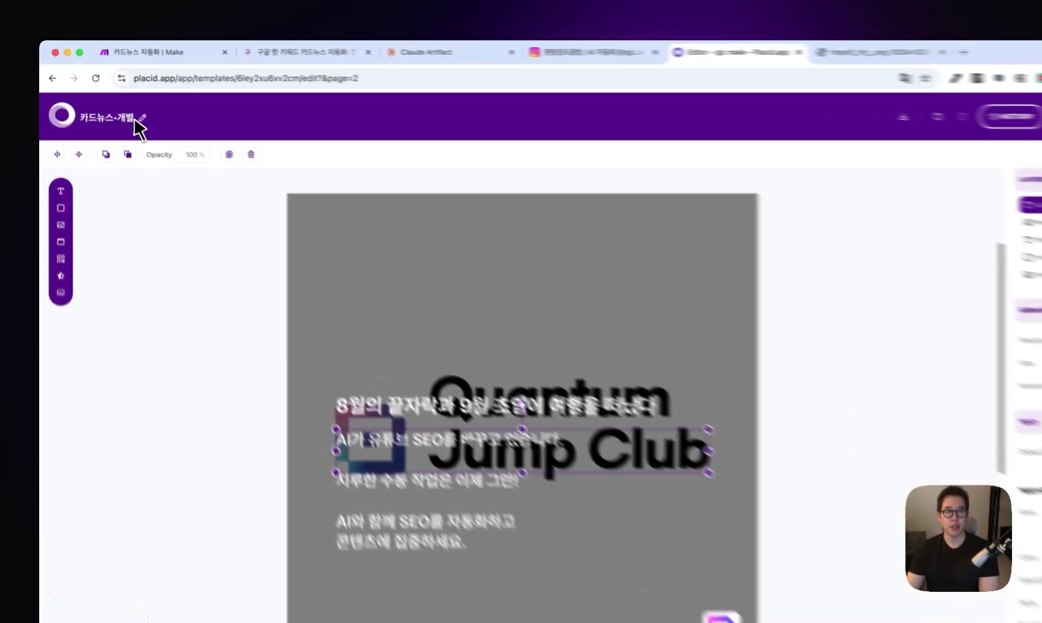
- Check the template's title without renaming it, and switch to Make to inspect the templates used by the title and four-image Placid modules
{"action": "left_click", "coordinate": [125, 104]}
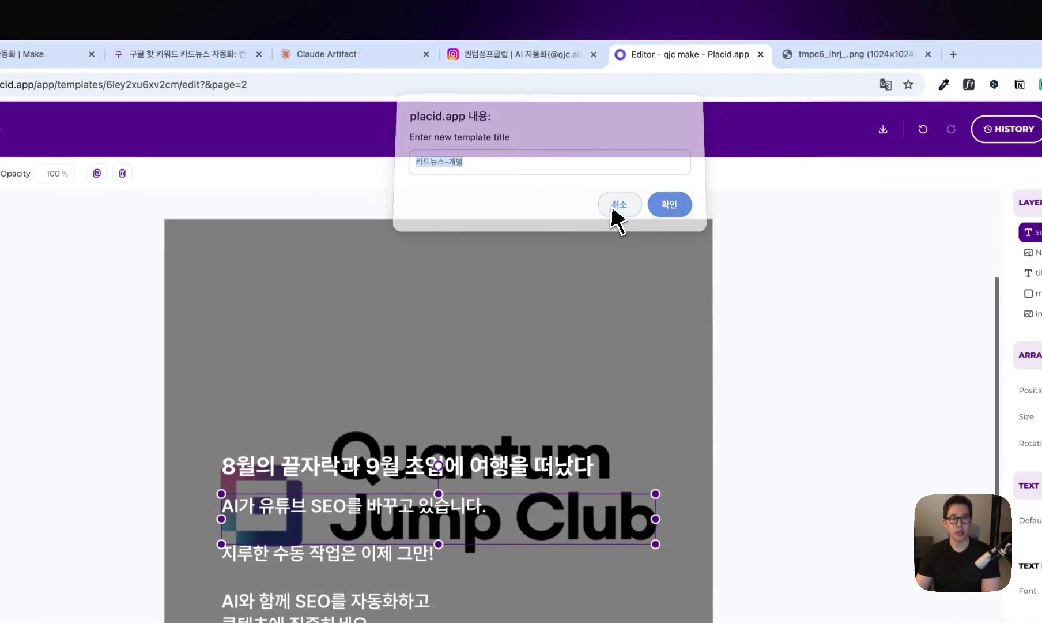
{"action": "left_click", "coordinate": [612, 211]}
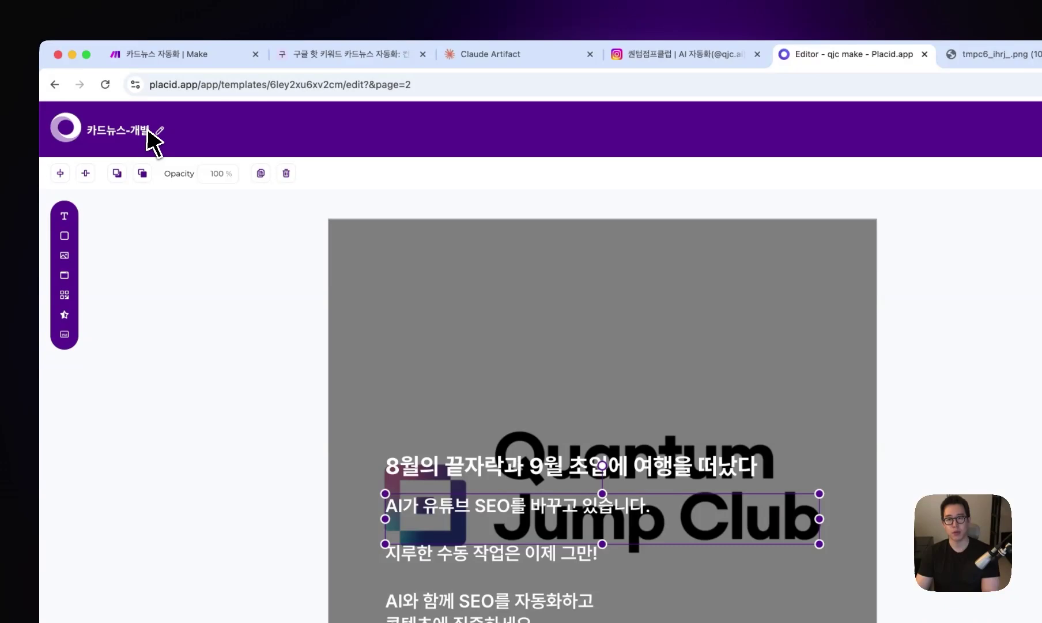
{"action": "left_click", "coordinate": [190, 54]}
{"action": "left_click", "coordinate": [574, 129]}
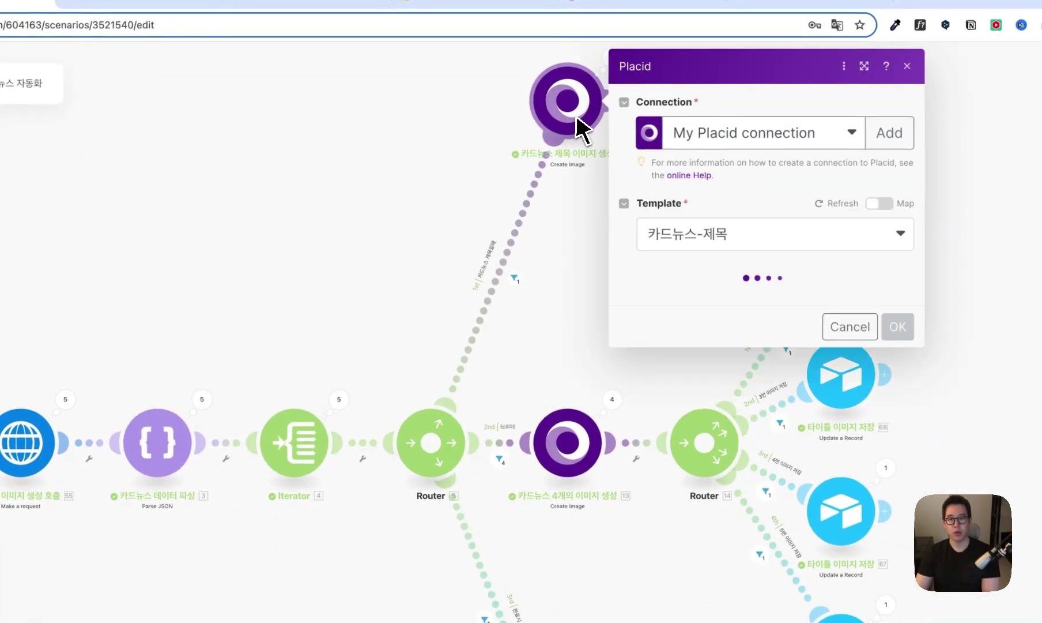
{"action": "left_click", "coordinate": [586, 342]}
{"action": "left_click", "coordinate": [575, 442]}
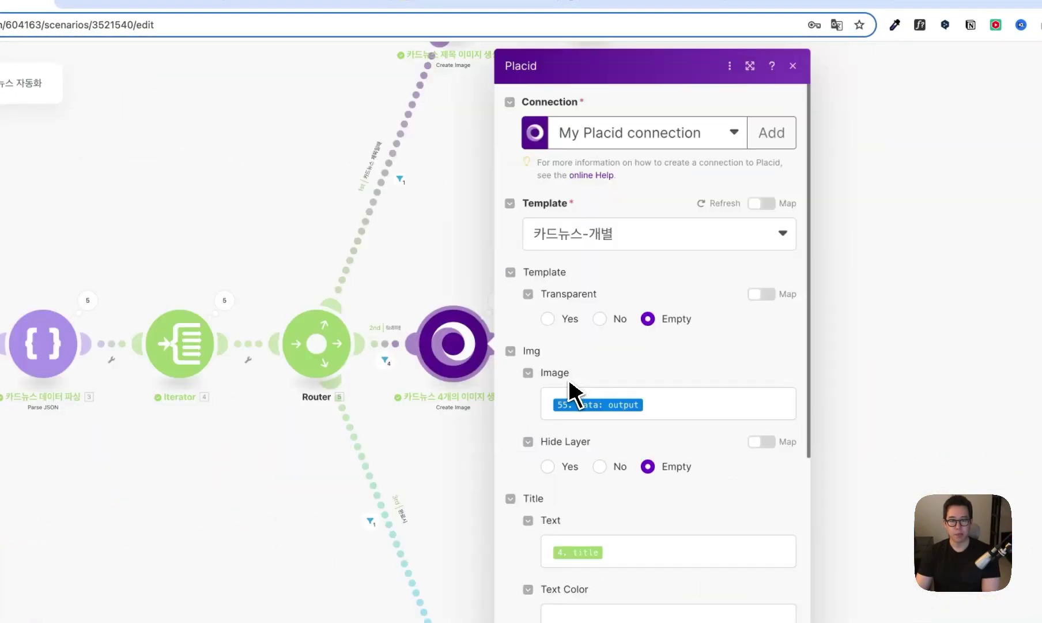
- Try adding another Placid Create Image module to the scenario with the 카드뉴스-개별 template
{"action": "left_click", "coordinate": [470, 423]}
{"action": "left_click", "coordinate": [559, 256]}
{"action": "type", "text": "placid"}
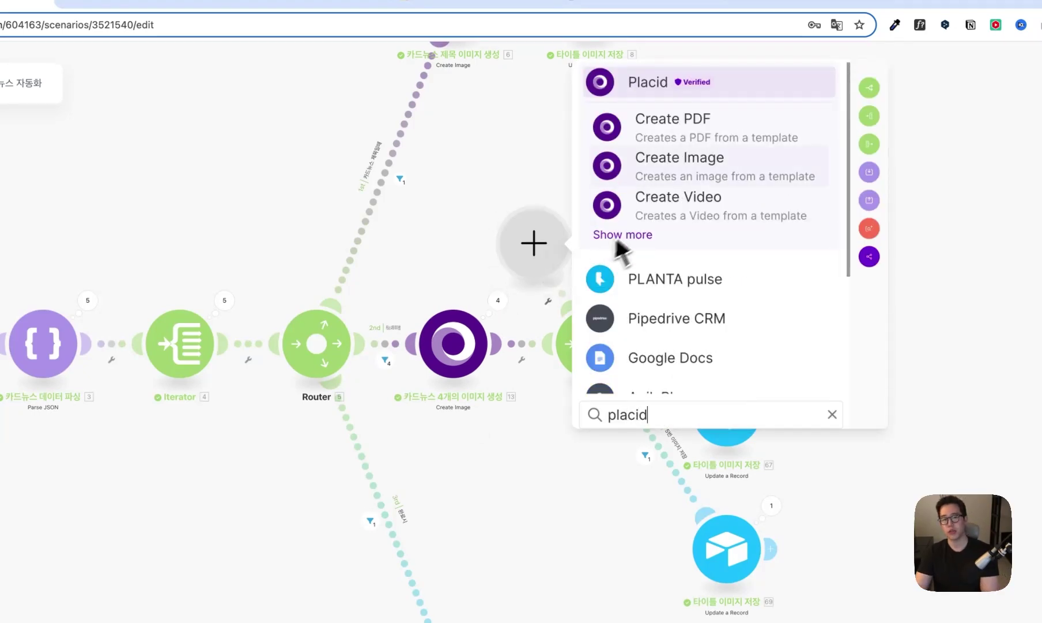
{"action": "left_click", "coordinate": [620, 178]}
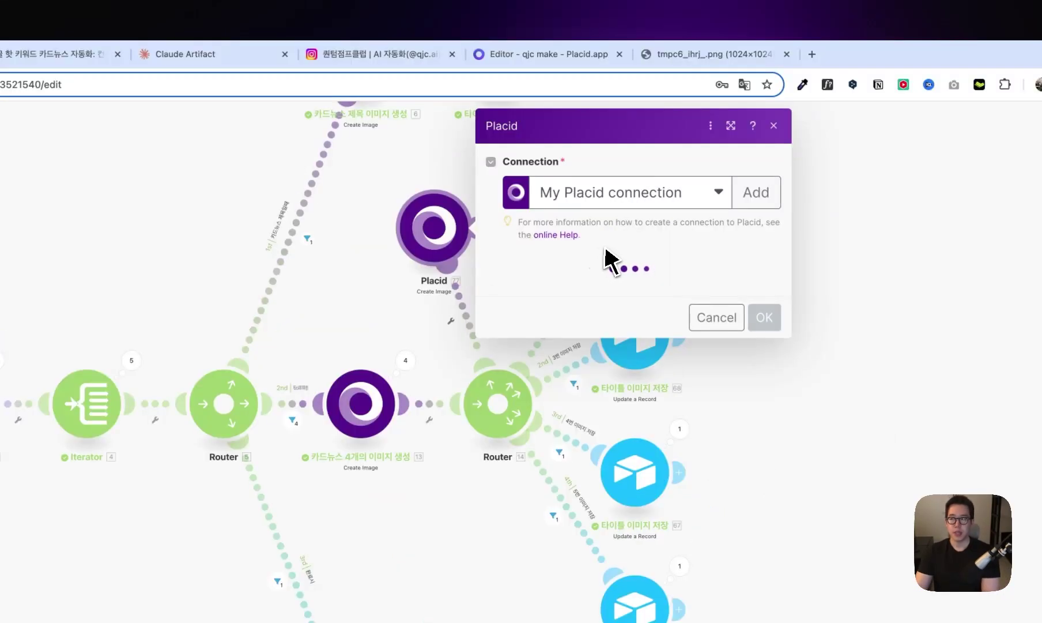
{"action": "left_click", "coordinate": [574, 283]}
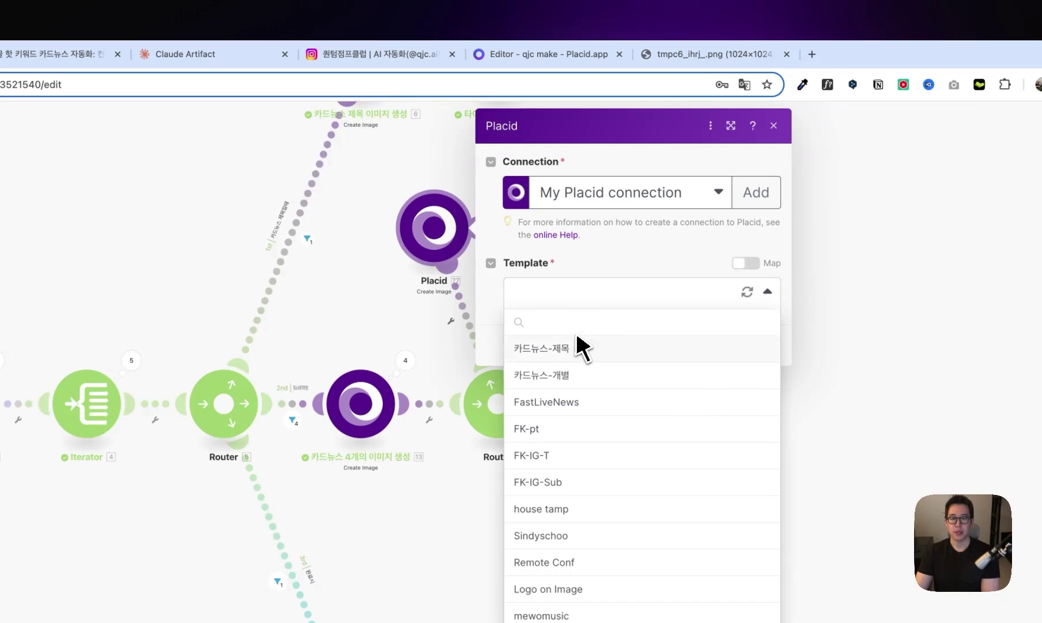
{"action": "left_click", "coordinate": [578, 381]}
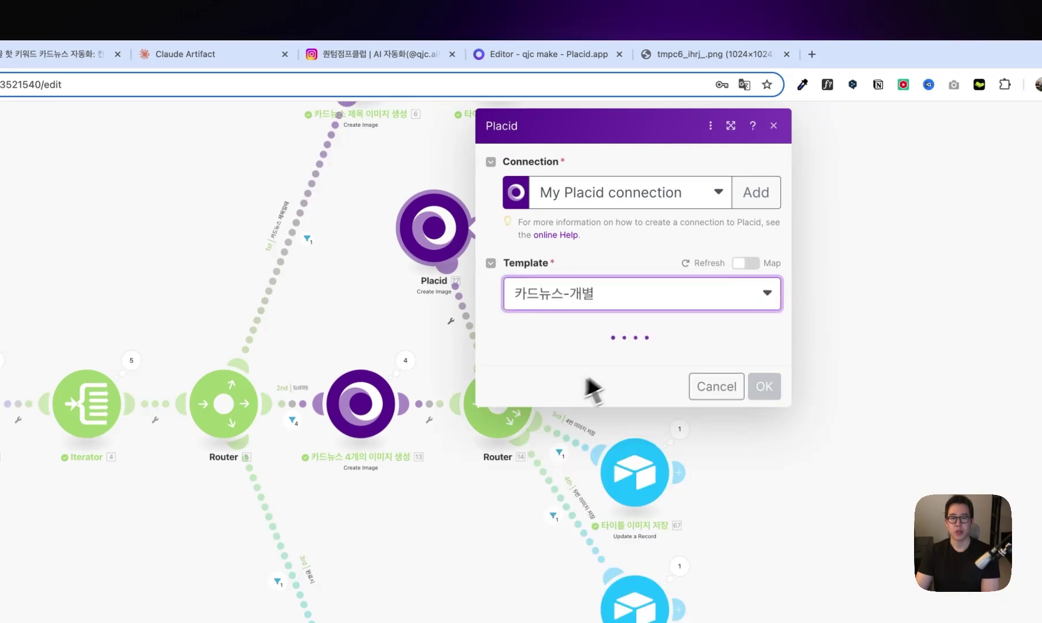
- Look at the API Token field for a new Placid connection, cancel it, and look through the new module's layer fields
{"action": "left_click", "coordinate": [759, 199]}
{"action": "left_click", "coordinate": [542, 268]}
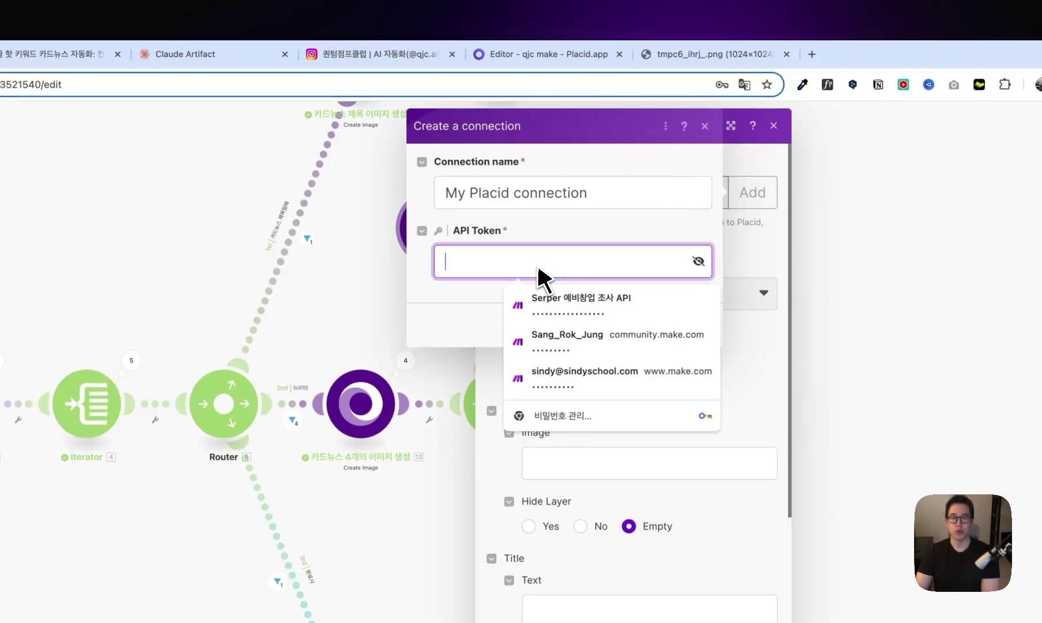
{"action": "left_click", "coordinate": [531, 241]}
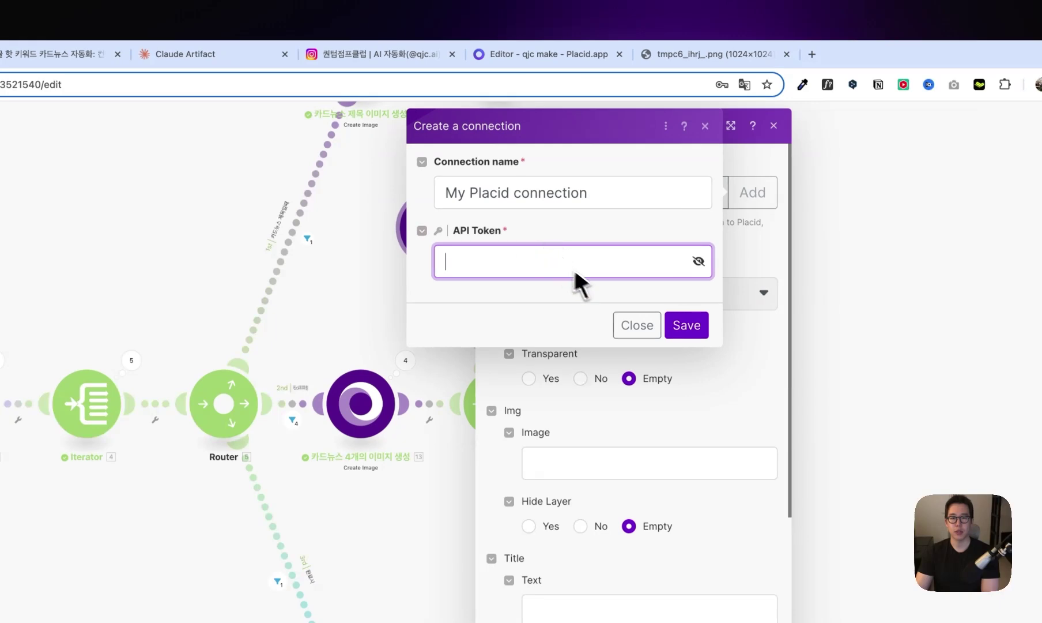
{"action": "left_click", "coordinate": [637, 324]}
{"action": "scroll", "coordinate": [582, 371], "scroll_direction": "down", "scroll_amount": 2}
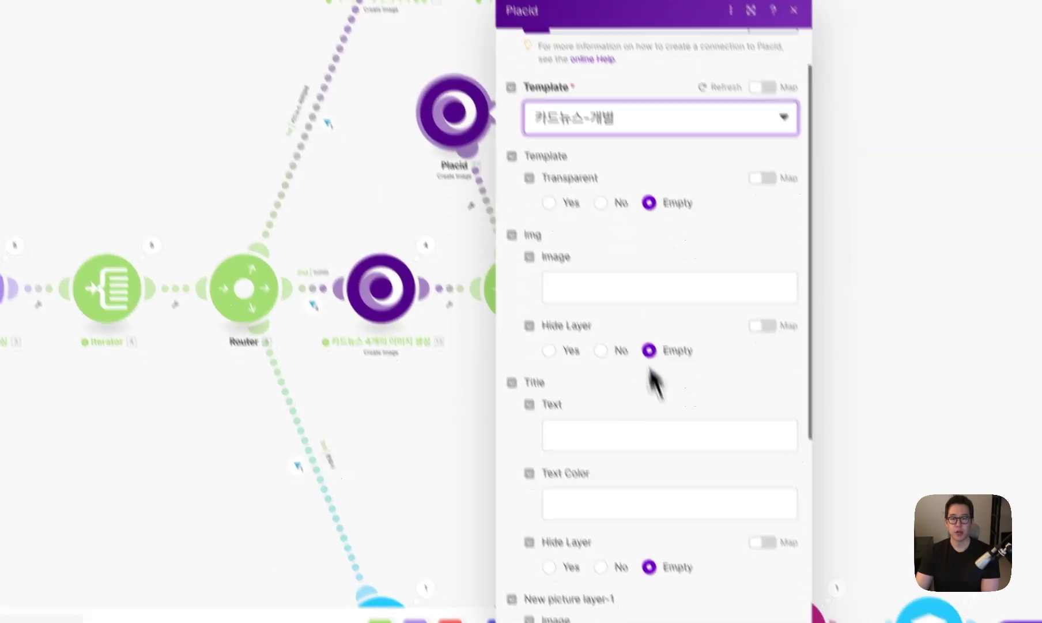
{"action": "scroll", "coordinate": [649, 403], "scroll_direction": "down", "scroll_amount": 5}
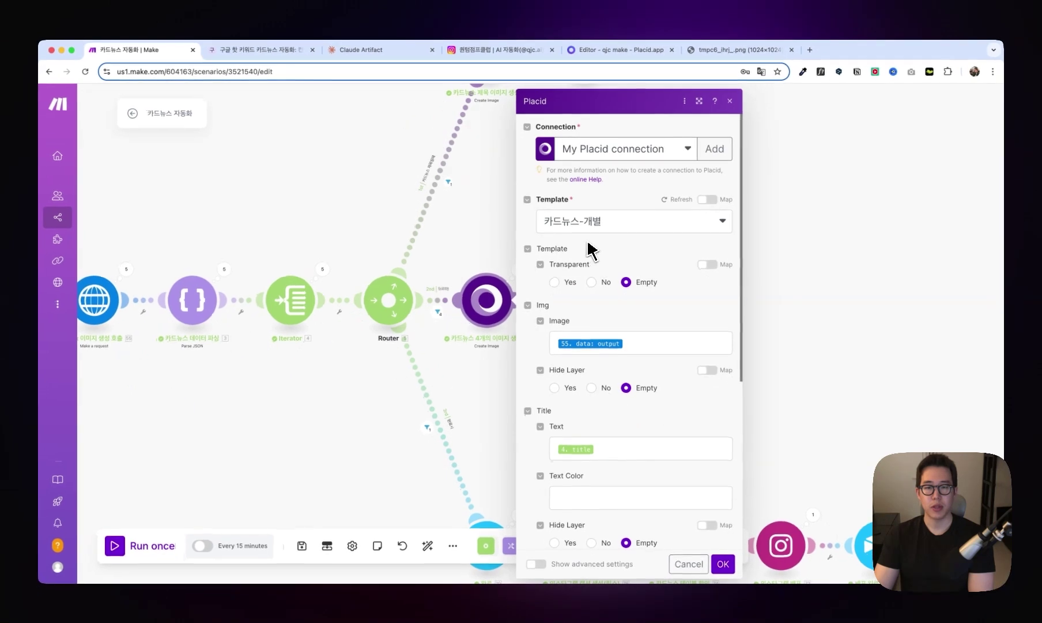
- Review the Img, Title, New picture layer-1 and Sub fields in the Placid module that creates the four card images
{"action": "scroll", "coordinate": [587, 297], "scroll_direction": "down", "scroll_amount": 1}
{"action": "scroll", "coordinate": [576, 264], "scroll_direction": "down", "scroll_amount": 3}
{"action": "scroll", "coordinate": [575, 263], "scroll_direction": "up", "scroll_amount": 2}
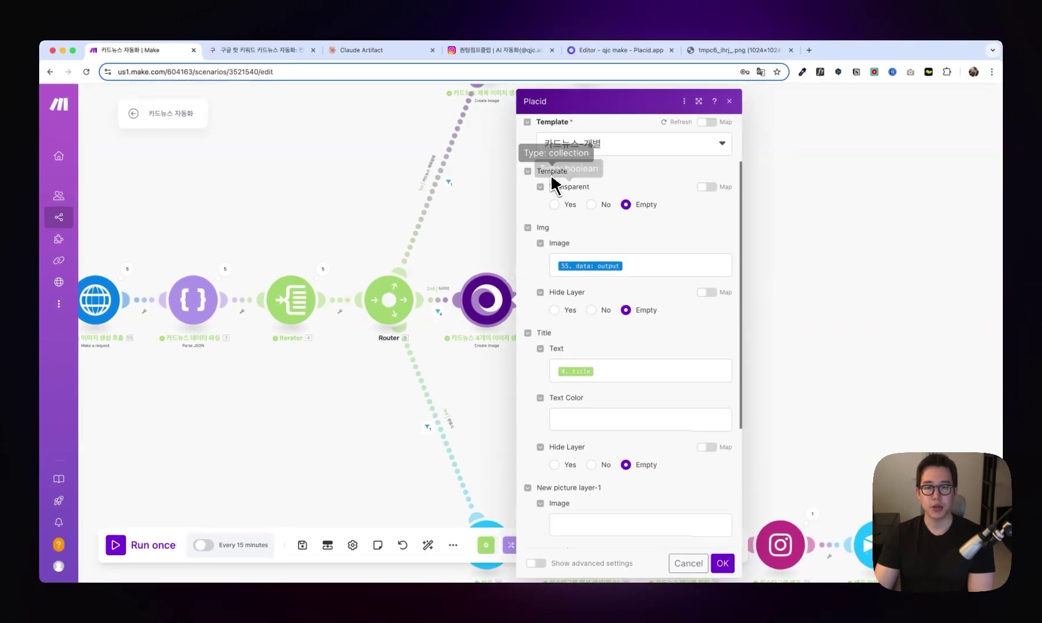
{"action": "scroll", "coordinate": [558, 233], "scroll_direction": "down", "scroll_amount": 2}
{"action": "scroll", "coordinate": [562, 294], "scroll_direction": "down", "scroll_amount": 3}
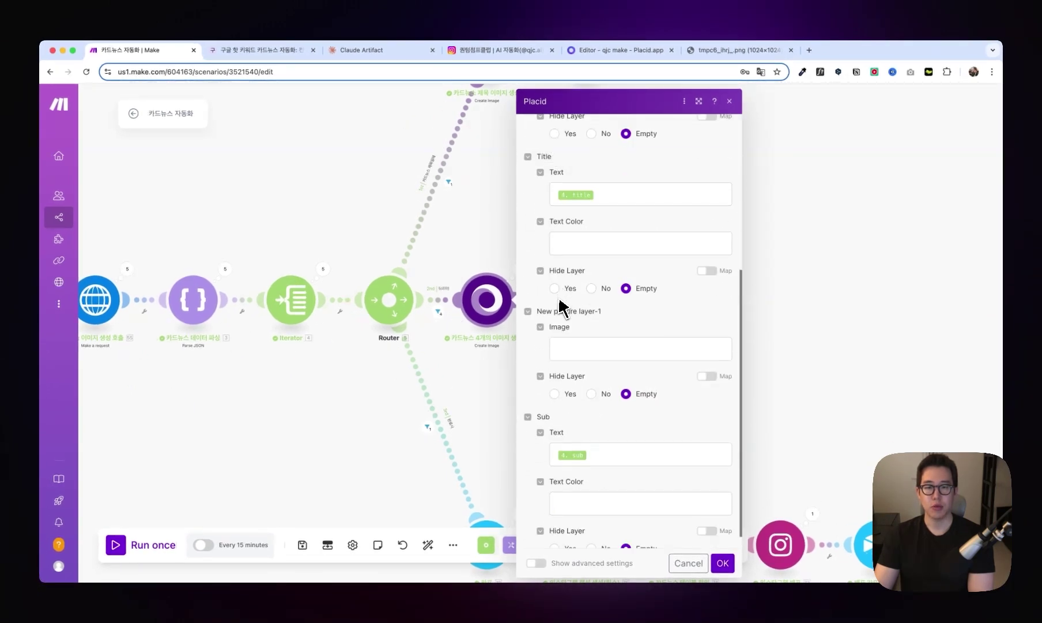
{"action": "scroll", "coordinate": [577, 392], "scroll_direction": "down", "scroll_amount": 1}
{"action": "scroll", "coordinate": [559, 413], "scroll_direction": "up", "scroll_amount": 8}
- Switch to the Placid editor and inspect the img, title, sub, New picture layer-1 and mask layers one by one
{"action": "left_click", "coordinate": [616, 50]}
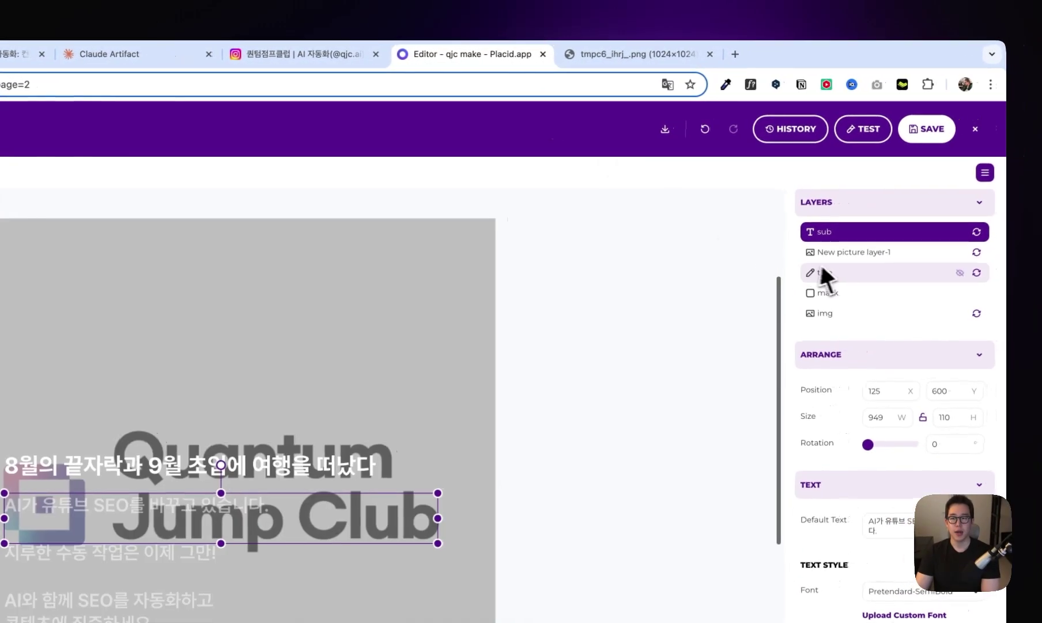
{"action": "left_click", "coordinate": [845, 315]}
{"action": "left_click", "coordinate": [844, 276]}
{"action": "left_click", "coordinate": [845, 236]}
{"action": "left_click", "coordinate": [846, 254]}
{"action": "left_click", "coordinate": [845, 294]}
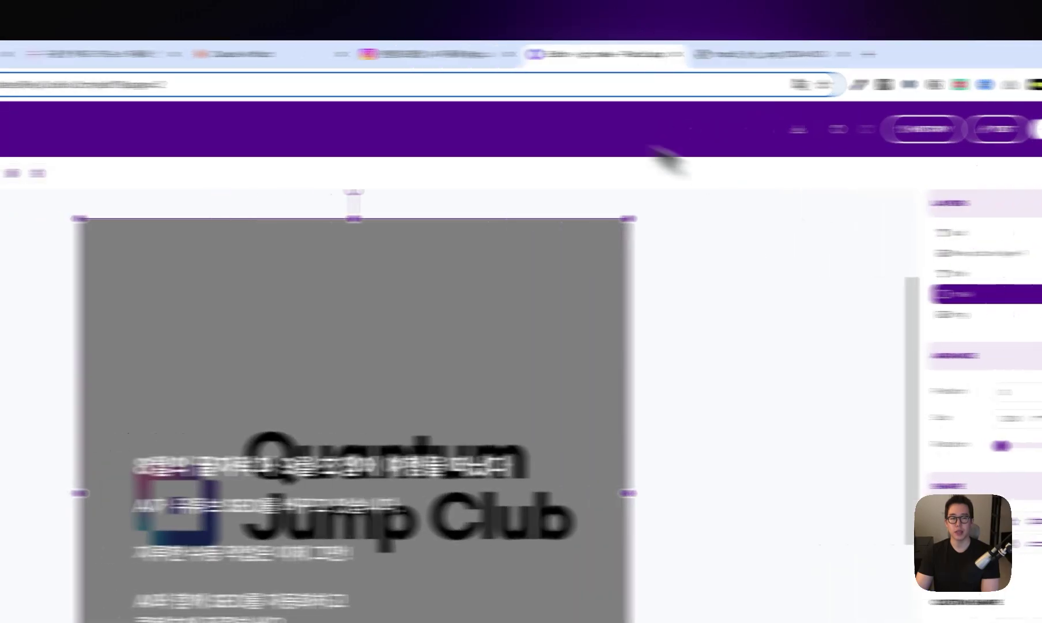
- Return to the Make scenario and examine how the Img layer's image is mapped to the Flux request's output
{"action": "left_click", "coordinate": [242, 65]}
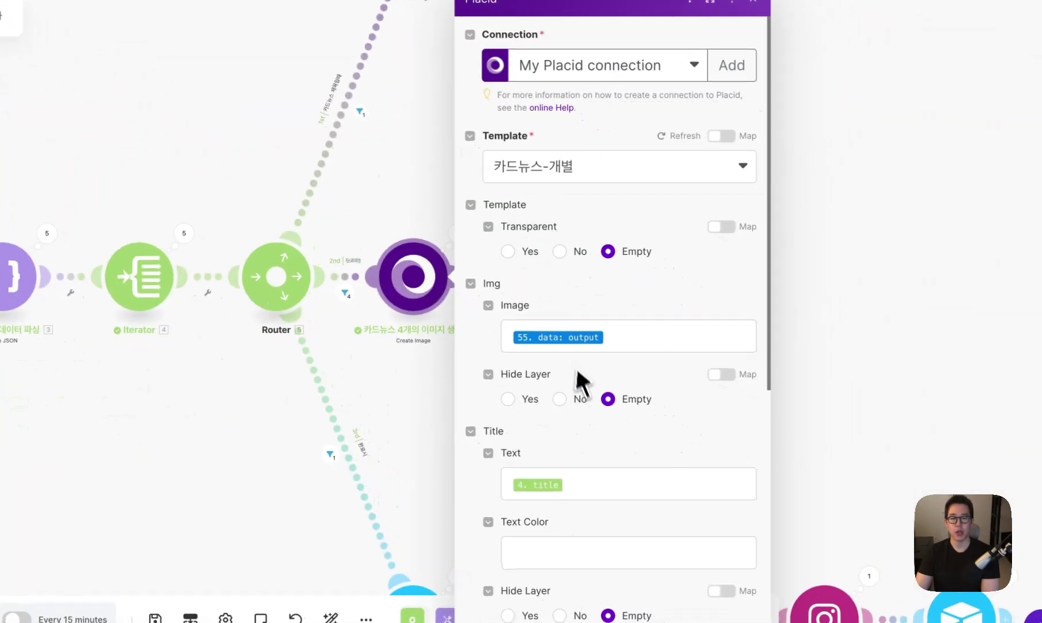
{"action": "scroll", "coordinate": [576, 363], "scroll_direction": "down", "scroll_amount": 2}
{"action": "left_click", "coordinate": [606, 249]}
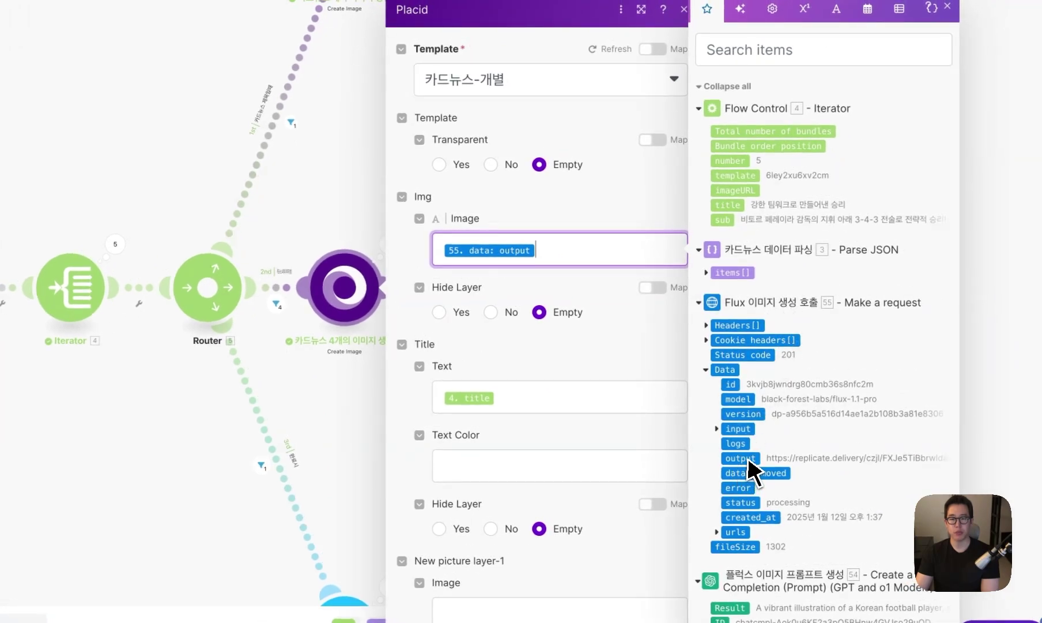
{"action": "left_click", "coordinate": [527, 362]}
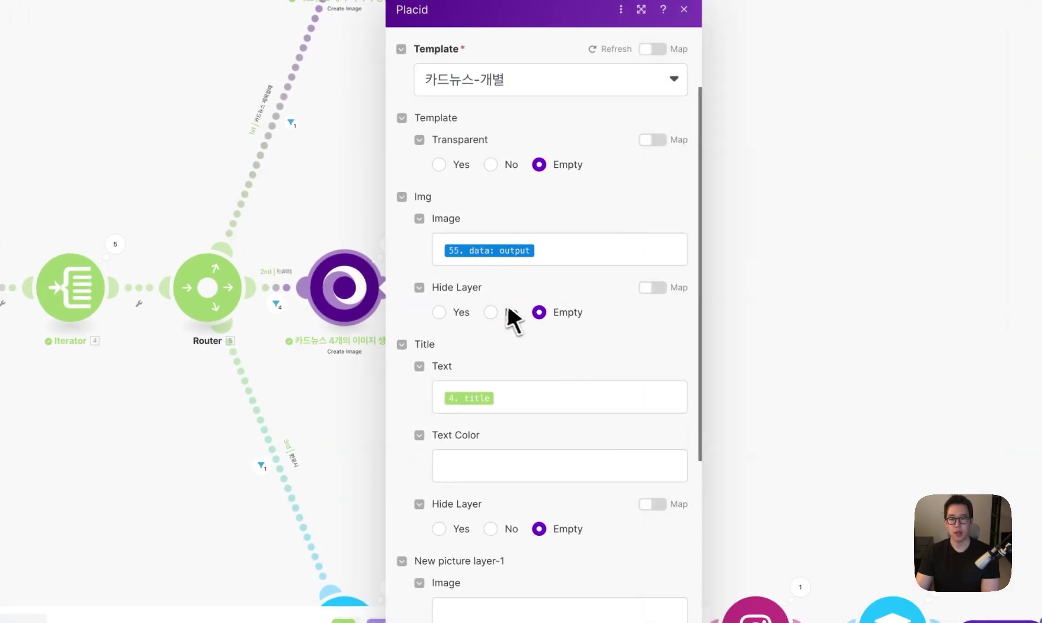
- Examine the iterator mappings of the Title and Sub layer texts, and close the Placid module's settings
{"action": "scroll", "coordinate": [519, 329], "scroll_direction": "down", "scroll_amount": 2}
{"action": "left_click", "coordinate": [536, 339]}
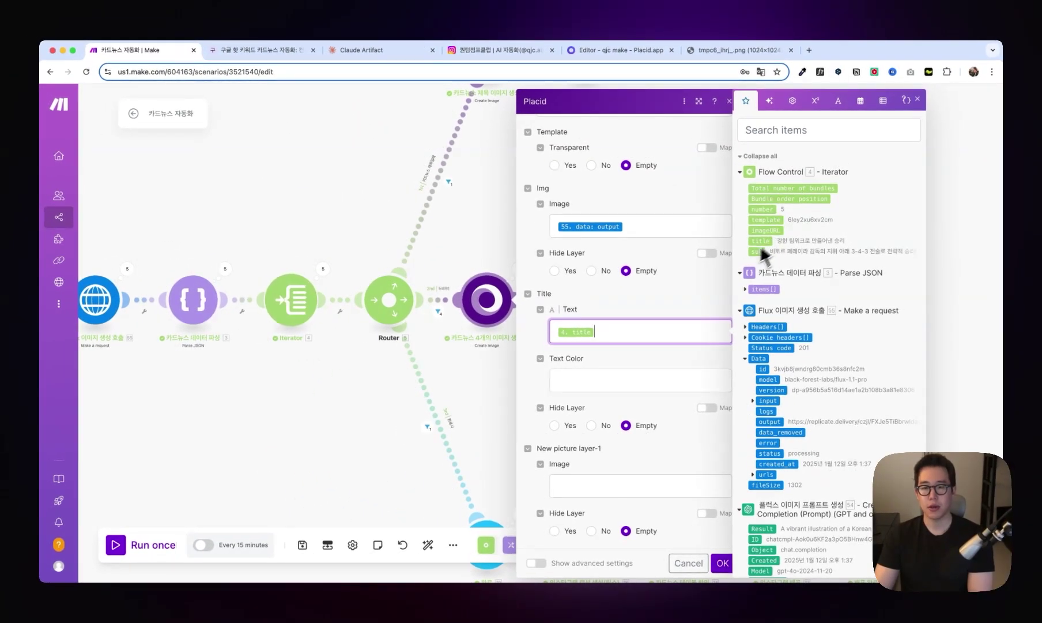
{"action": "scroll", "coordinate": [679, 319], "scroll_direction": "down", "scroll_amount": 5}
{"action": "left_click", "coordinate": [572, 435]}
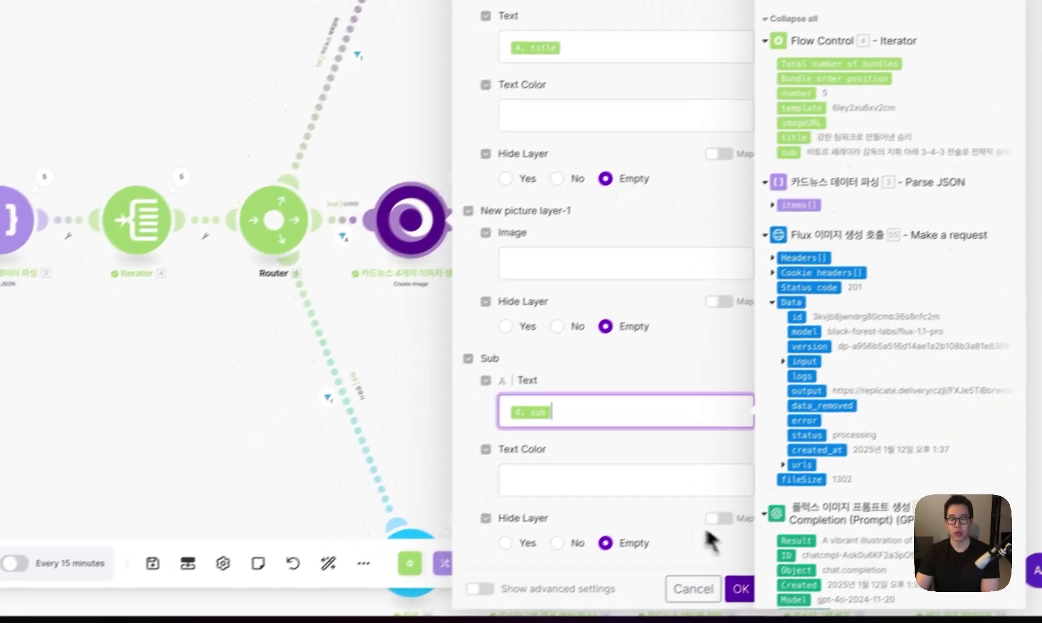
{"action": "left_click", "coordinate": [670, 622]}
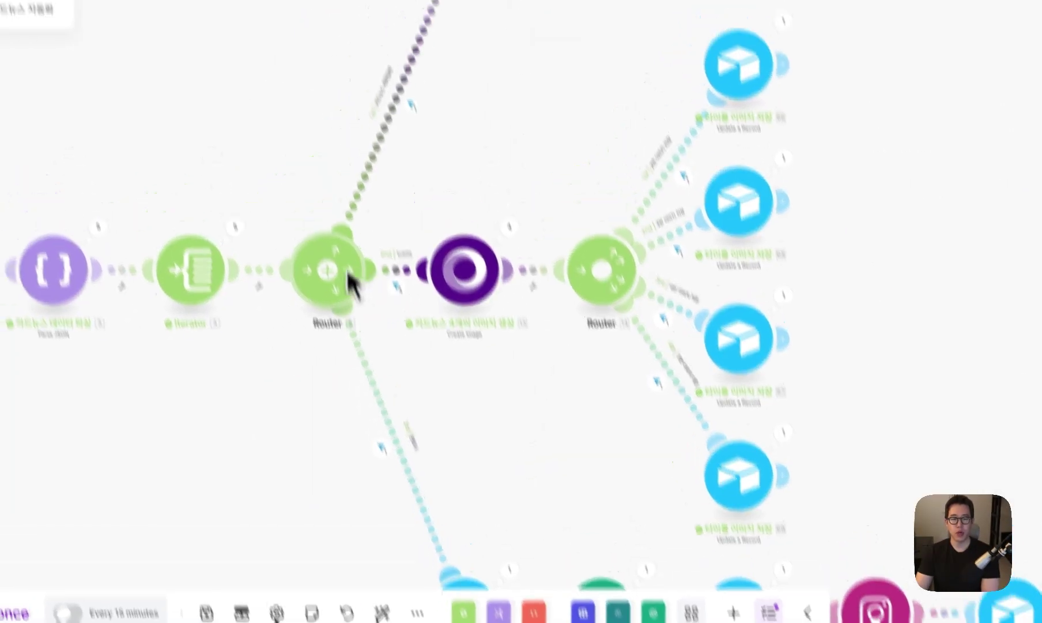
- Open the filter on the router's route to the four-image Placid module and review its label and all its OR conditions
{"action": "left_click", "coordinate": [373, 216]}
{"action": "left_click_drag", "start_coordinate": [627, 150], "coordinate": [602, 149]}
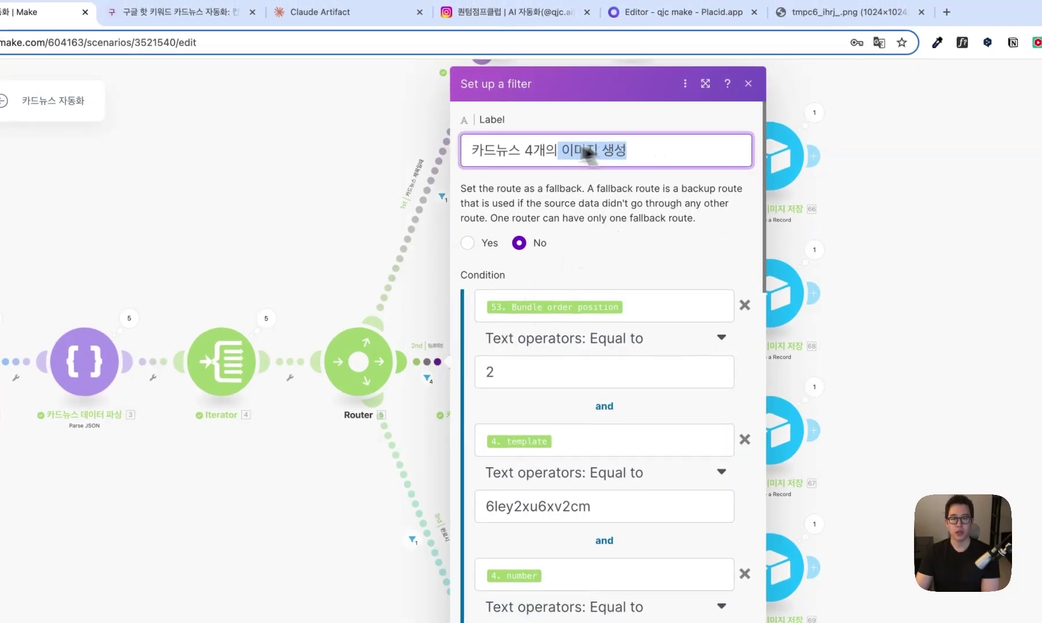
{"action": "left_click", "coordinate": [663, 156]}
{"action": "scroll", "coordinate": [667, 254], "scroll_direction": "down", "scroll_amount": 10}
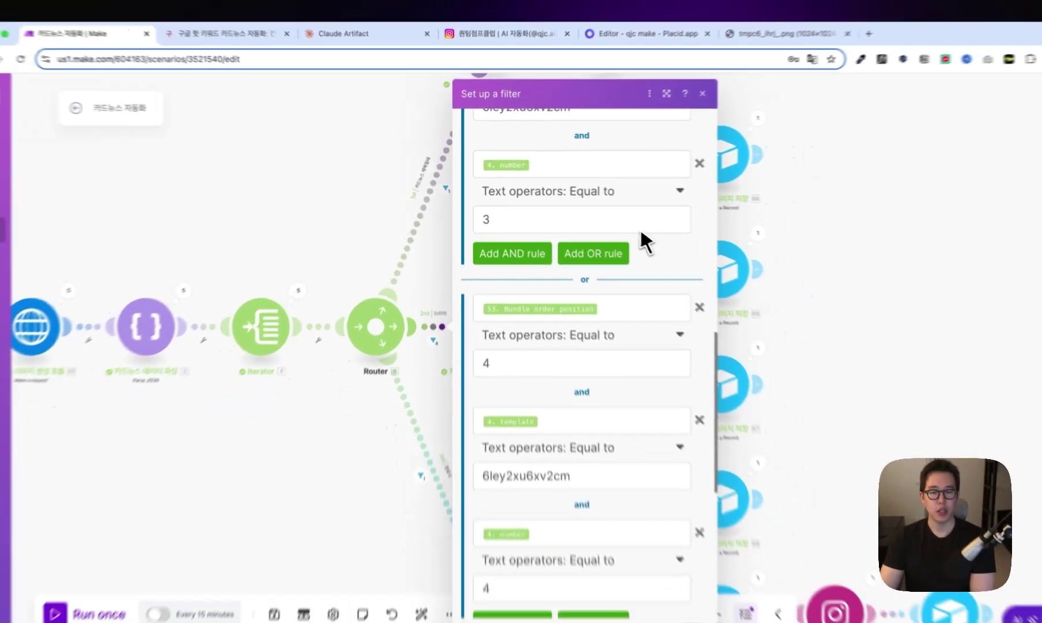
{"action": "scroll", "coordinate": [640, 228], "scroll_direction": "down", "scroll_amount": 3}
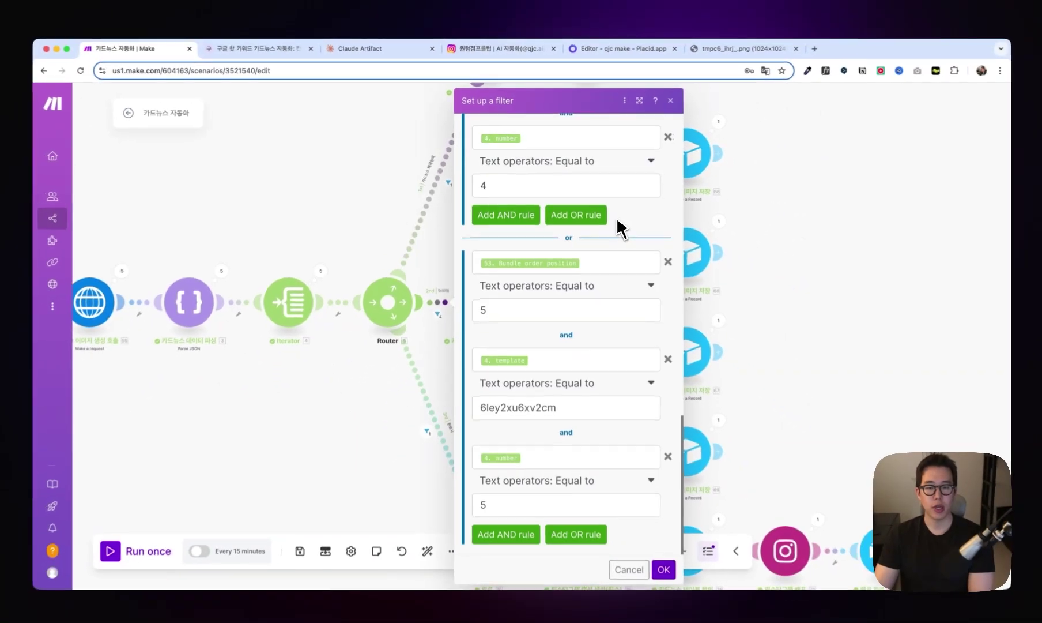
{"action": "scroll", "coordinate": [646, 237], "scroll_direction": "up", "scroll_amount": 12}
{"action": "scroll", "coordinate": [620, 272], "scroll_direction": "down", "scroll_amount": 2}
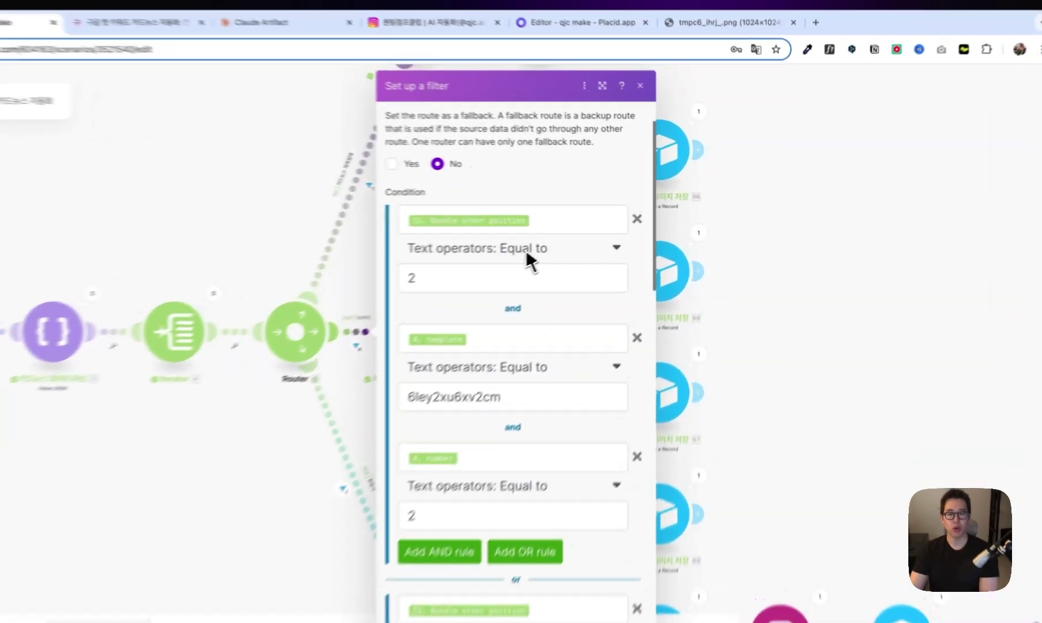
- Trace the first condition's Bundle order position to its source iterator in the available data, and examine the value it is compared with
{"action": "left_click", "coordinate": [597, 214]}
{"action": "scroll", "coordinate": [702, 260], "scroll_direction": "down", "scroll_amount": 5}
{"action": "scroll", "coordinate": [672, 323], "scroll_direction": "down", "scroll_amount": 7}
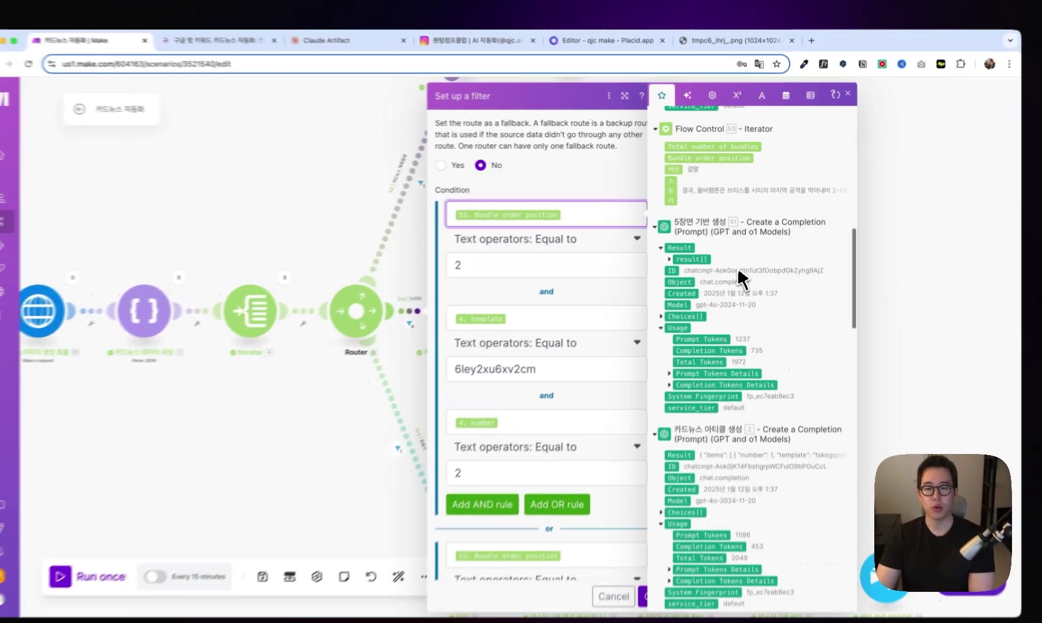
{"action": "scroll", "coordinate": [732, 312], "scroll_direction": "up", "scroll_amount": 15}
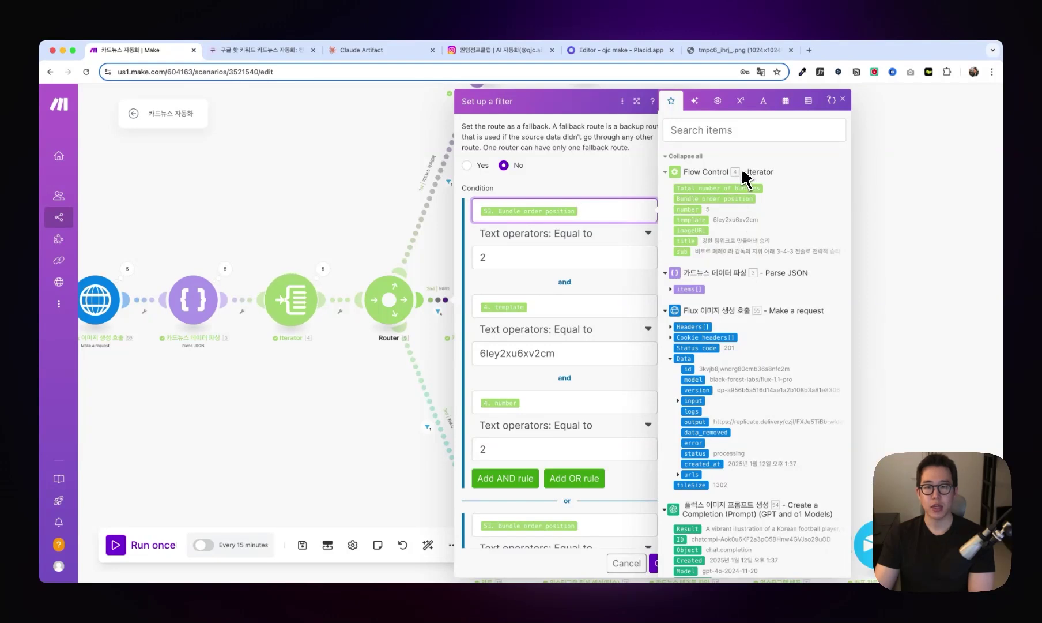
{"action": "scroll", "coordinate": [720, 225], "scroll_direction": "down", "scroll_amount": 5}
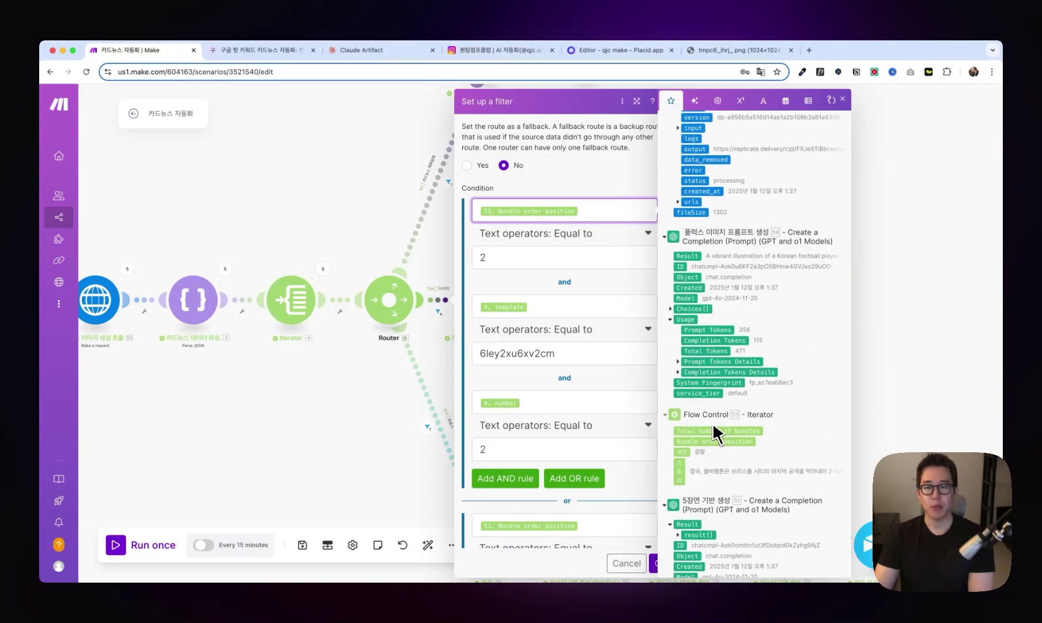
{"action": "scroll", "coordinate": [721, 431], "scroll_direction": "down", "scroll_amount": 1}
{"action": "mouse_move", "coordinate": [731, 427]}
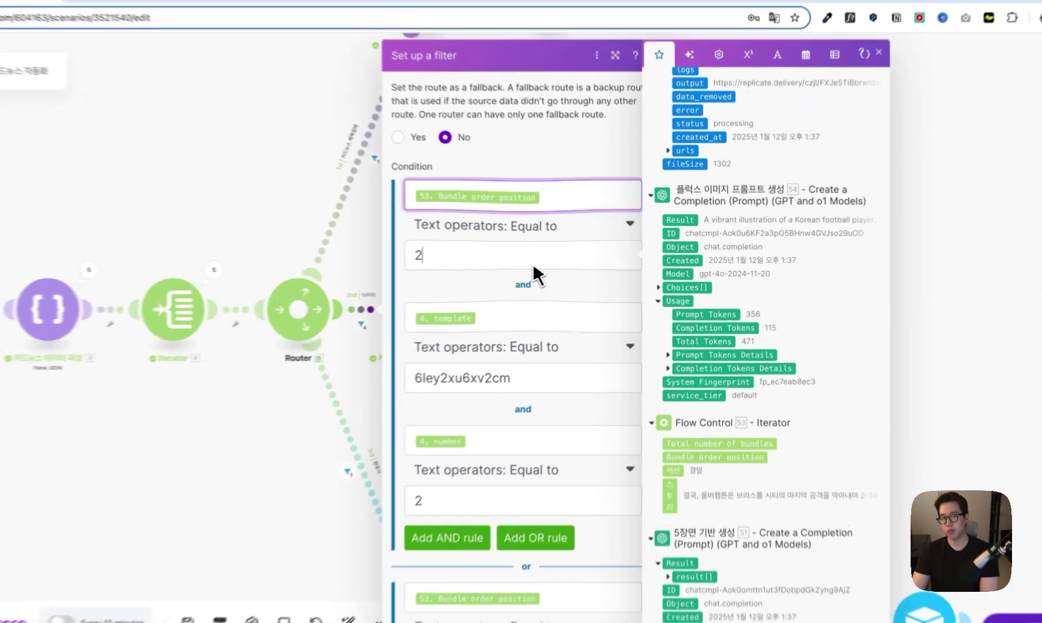
{"action": "left_click", "coordinate": [568, 261]}
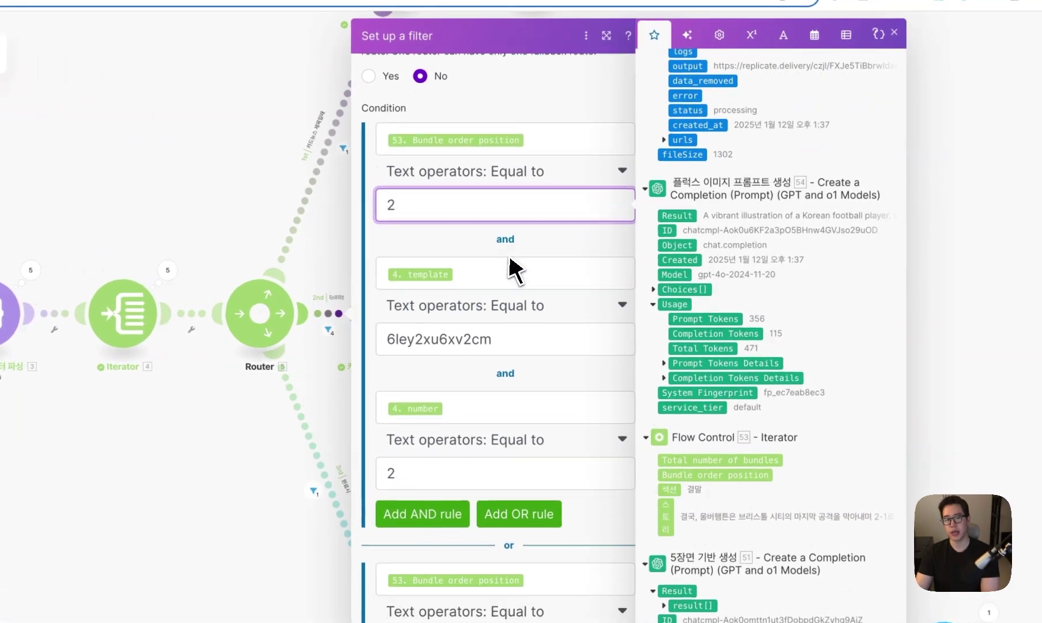
- Examine the first condition group's template and number rules, tracing them to the iterator's fields and checking the values they are compared with
{"action": "left_click", "coordinate": [521, 282]}
{"action": "scroll", "coordinate": [707, 291], "scroll_direction": "up", "scroll_amount": 7}
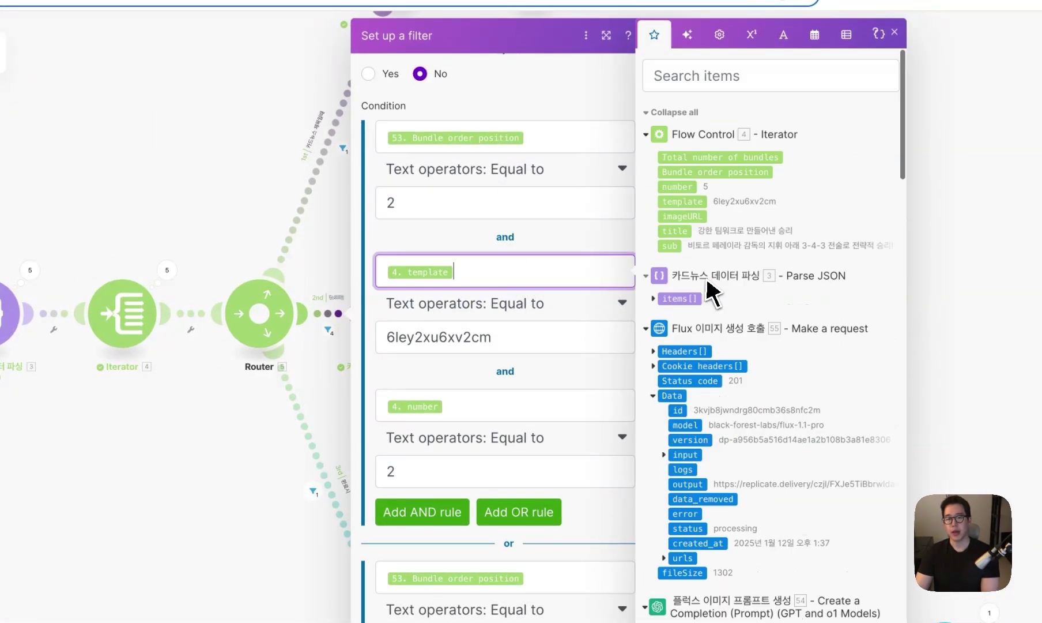
{"action": "left_click_drag", "start_coordinate": [494, 337], "coordinate": [401, 332]}
{"action": "left_click", "coordinate": [525, 340]}
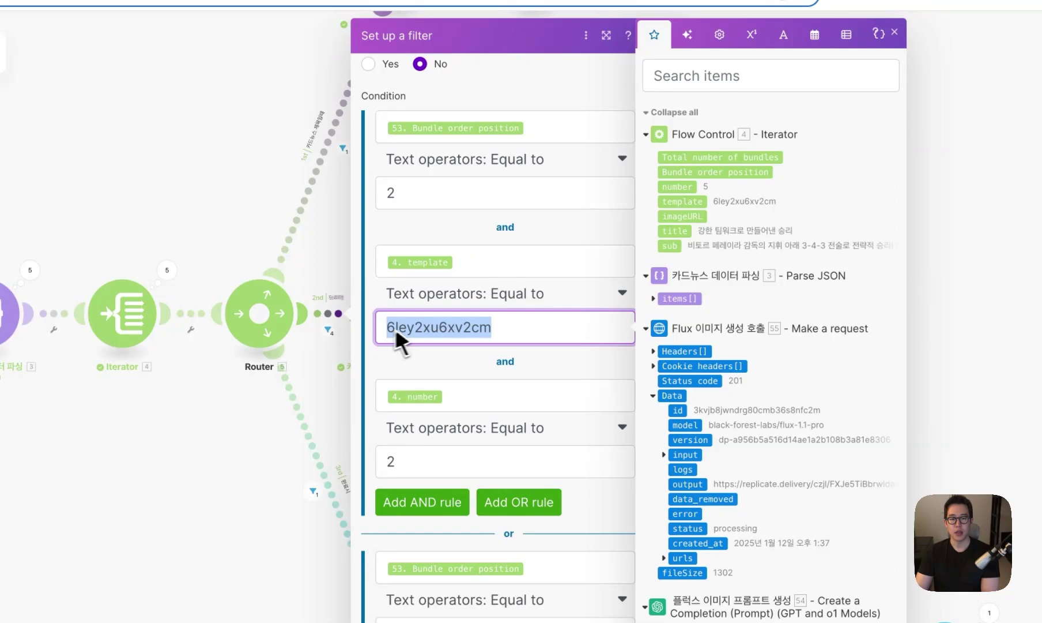
{"action": "left_click", "coordinate": [535, 340]}
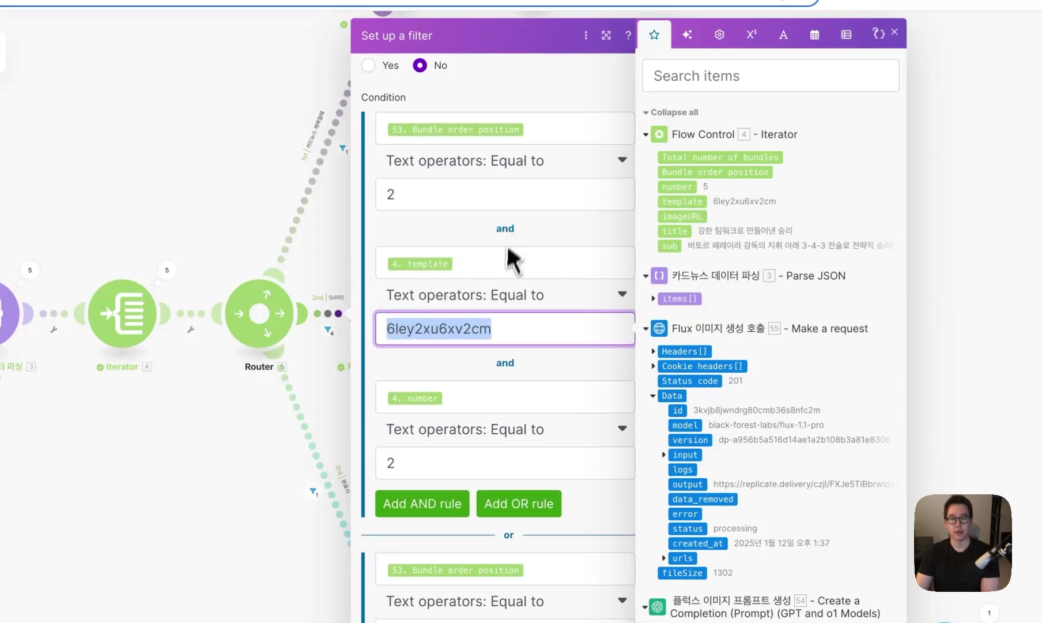
{"action": "scroll", "coordinate": [503, 344], "scroll_direction": "down", "scroll_amount": 1}
{"action": "left_click", "coordinate": [483, 394]}
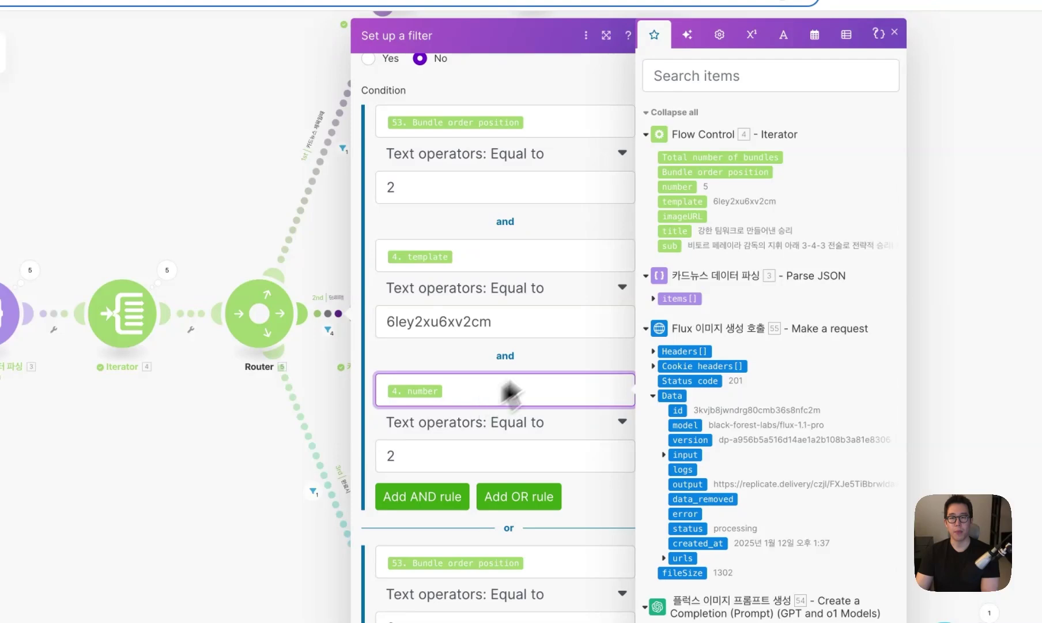
{"action": "left_click", "coordinate": [408, 458]}
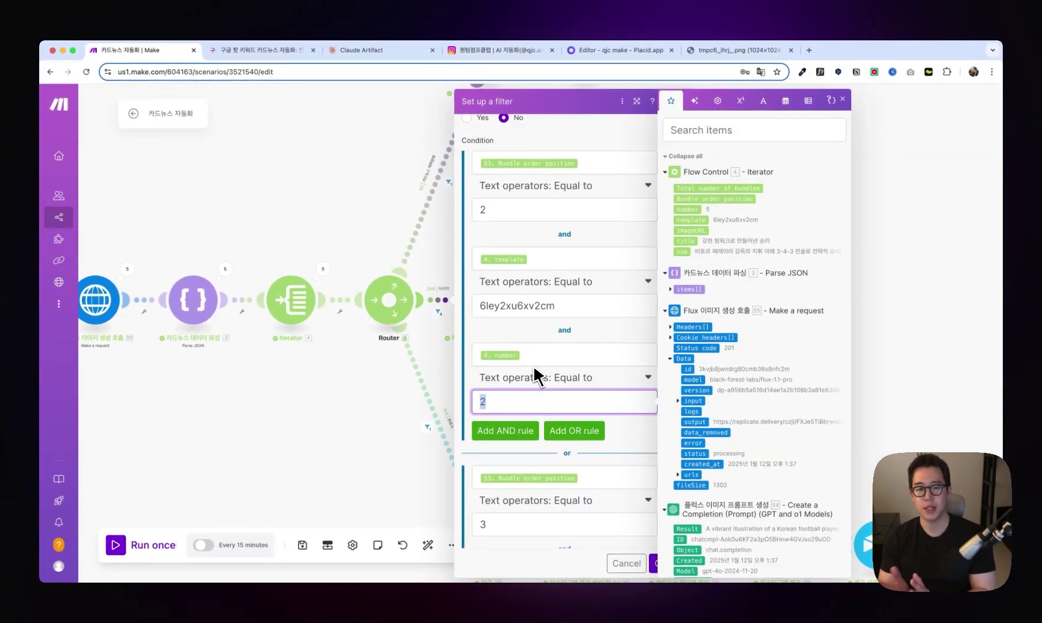
- Add an empty OR rule below the filter's first condition group and remove it again
{"action": "scroll", "coordinate": [536, 376], "scroll_direction": "down", "scroll_amount": 4}
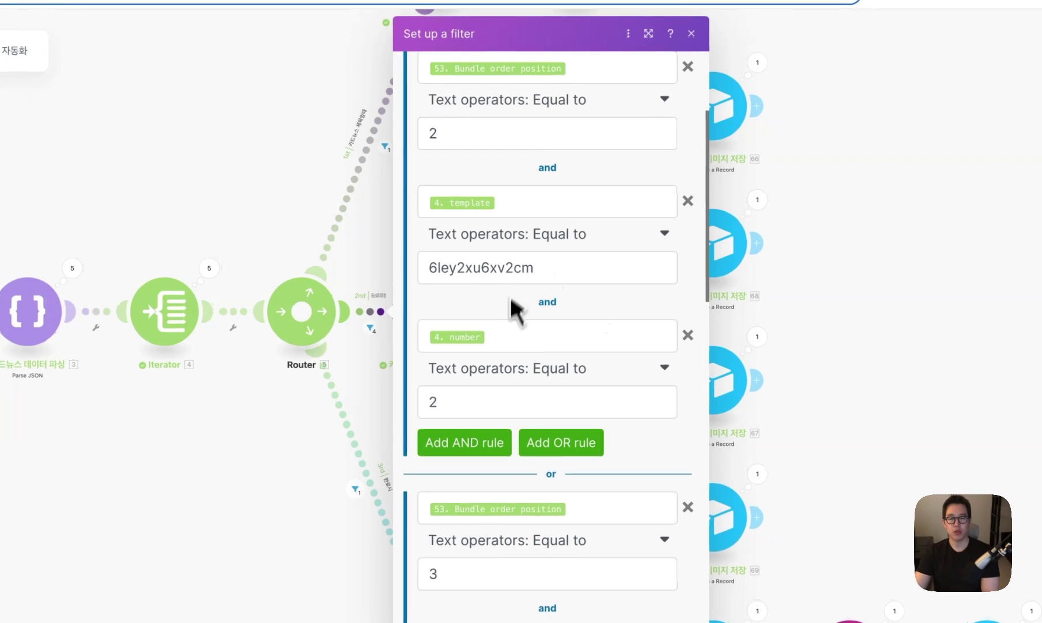
{"action": "scroll", "coordinate": [593, 448], "scroll_direction": "down", "scroll_amount": 1}
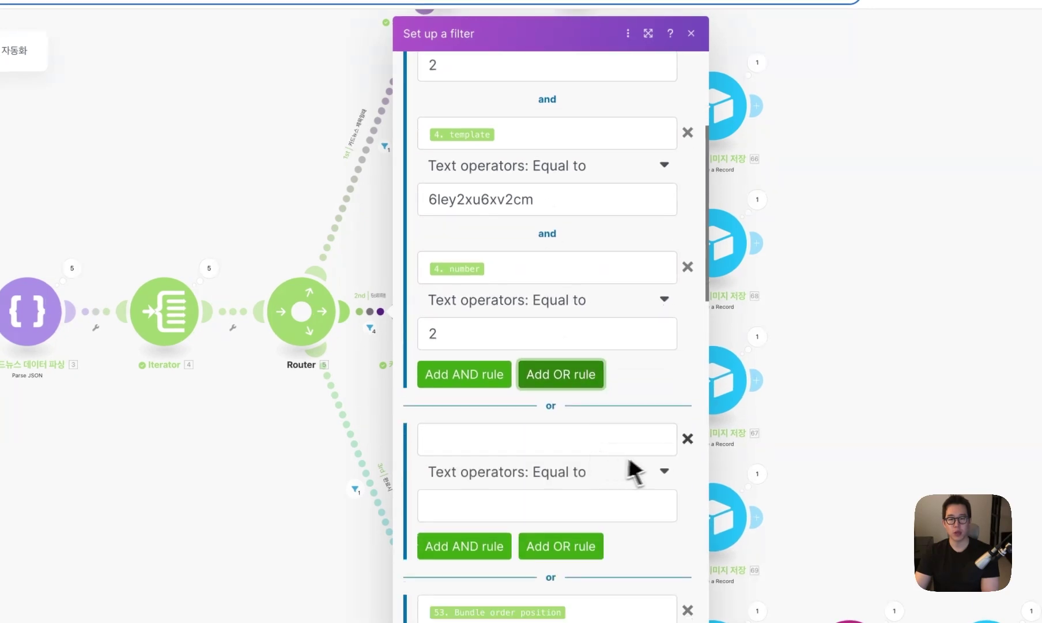
{"action": "left_click", "coordinate": [687, 438]}
{"action": "scroll", "coordinate": [652, 447], "scroll_direction": "down", "scroll_amount": 1}
{"action": "left_click", "coordinate": [596, 343]}
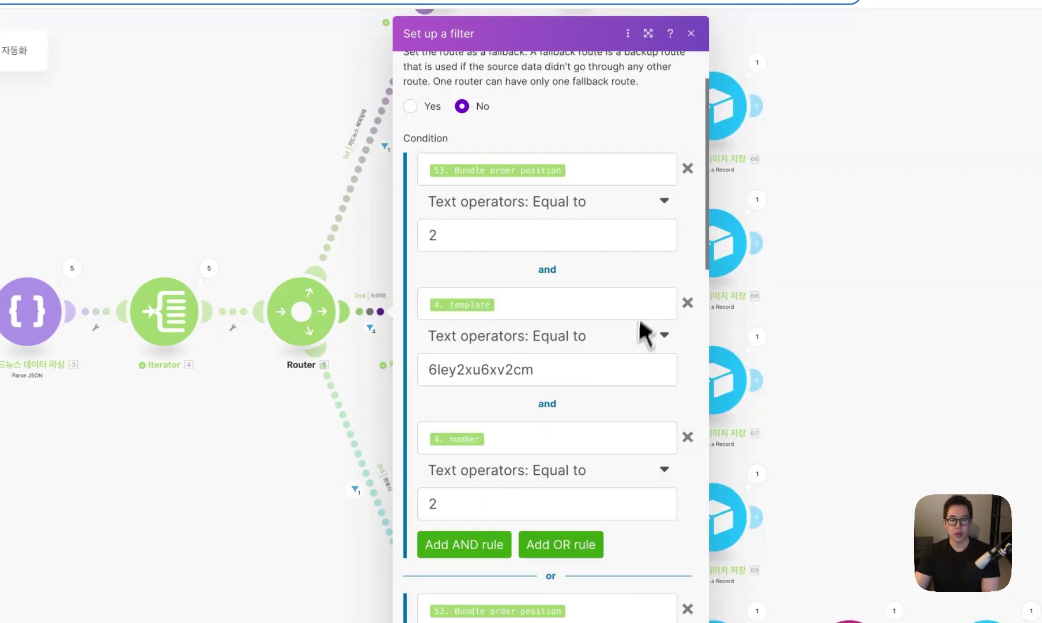
{"action": "scroll", "coordinate": [628, 363], "scroll_direction": "down", "scroll_amount": 1}
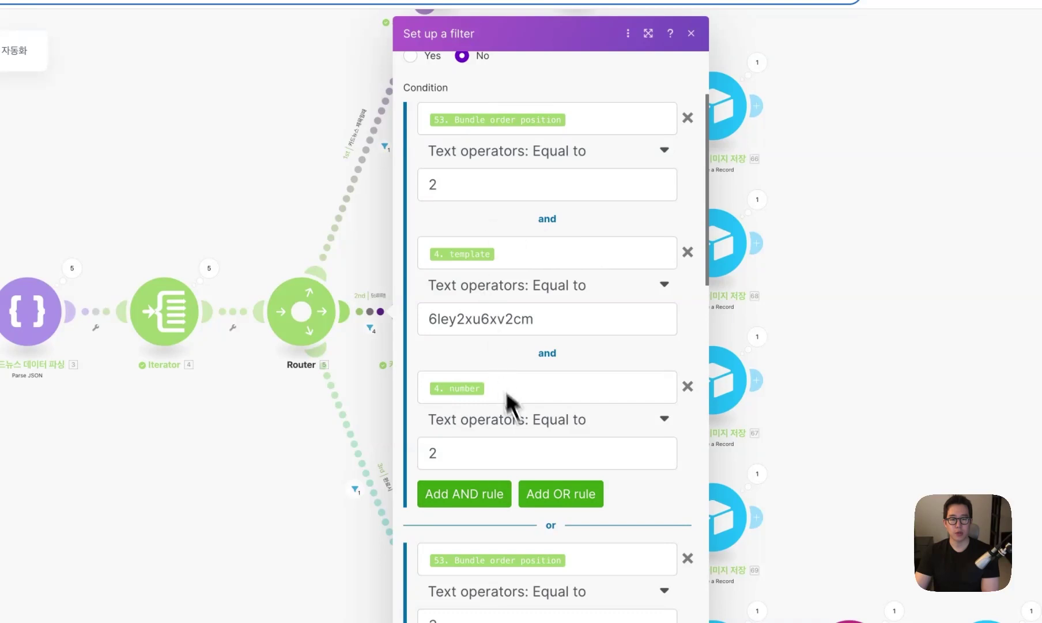
- Add a new OR rule below the first condition group and extend it with two blank AND rules
{"action": "left_click", "coordinate": [552, 493]}
{"action": "scroll", "coordinate": [556, 513], "scroll_direction": "down", "scroll_amount": 2}
{"action": "left_click", "coordinate": [507, 530]}
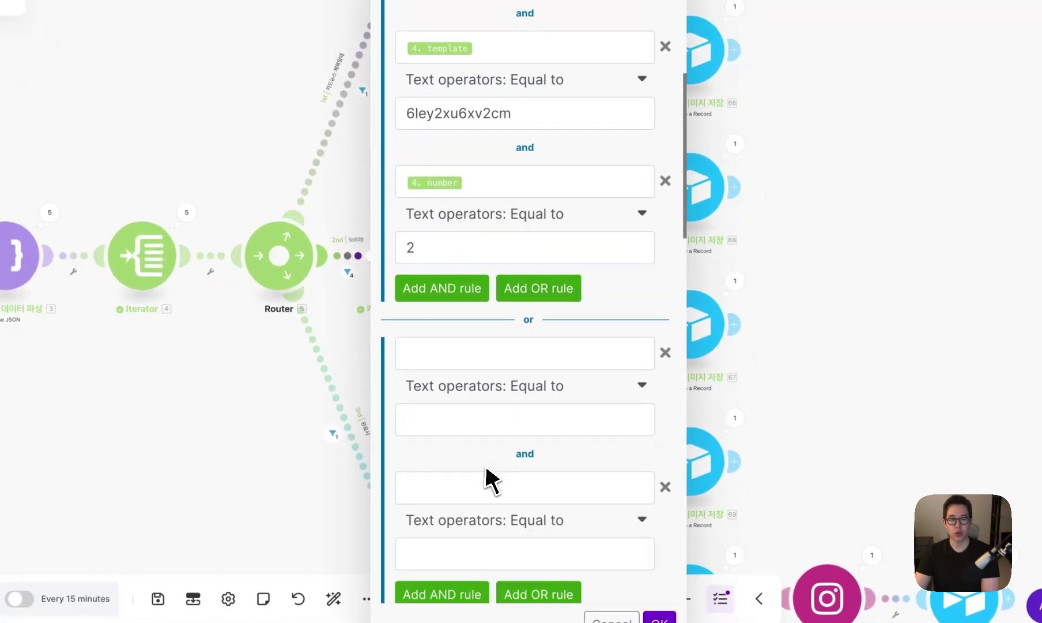
{"action": "scroll", "coordinate": [479, 478], "scroll_direction": "down", "scroll_amount": 2}
{"action": "left_click", "coordinate": [477, 508]}
{"action": "scroll", "coordinate": [519, 415], "scroll_direction": "down", "scroll_amount": 1}
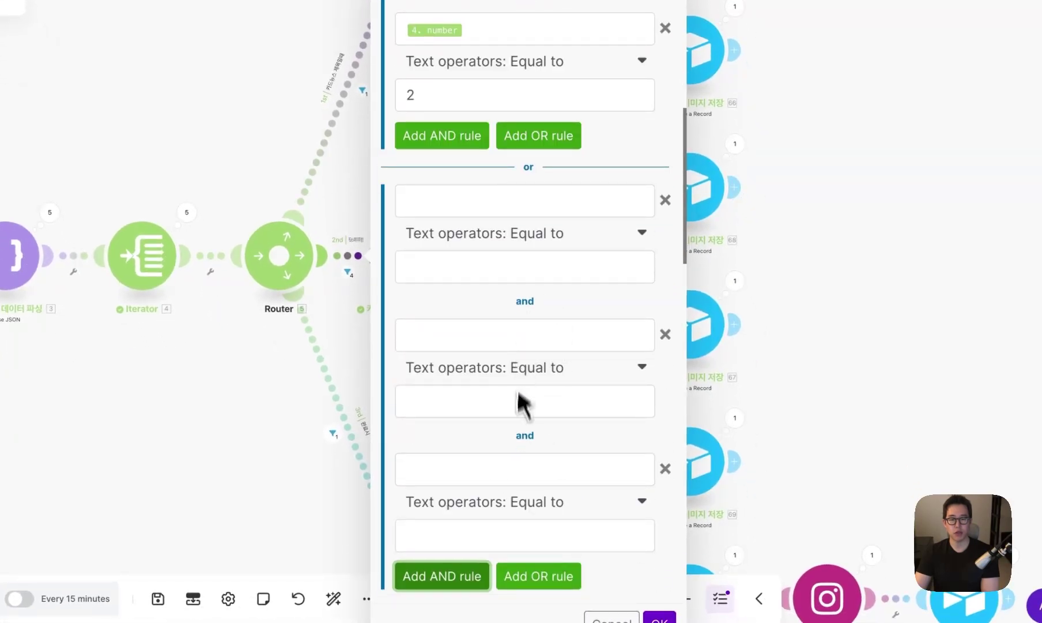
- Remove all the blank rules of the added OR group and return to the first condition group
{"action": "left_click", "coordinate": [665, 200]}
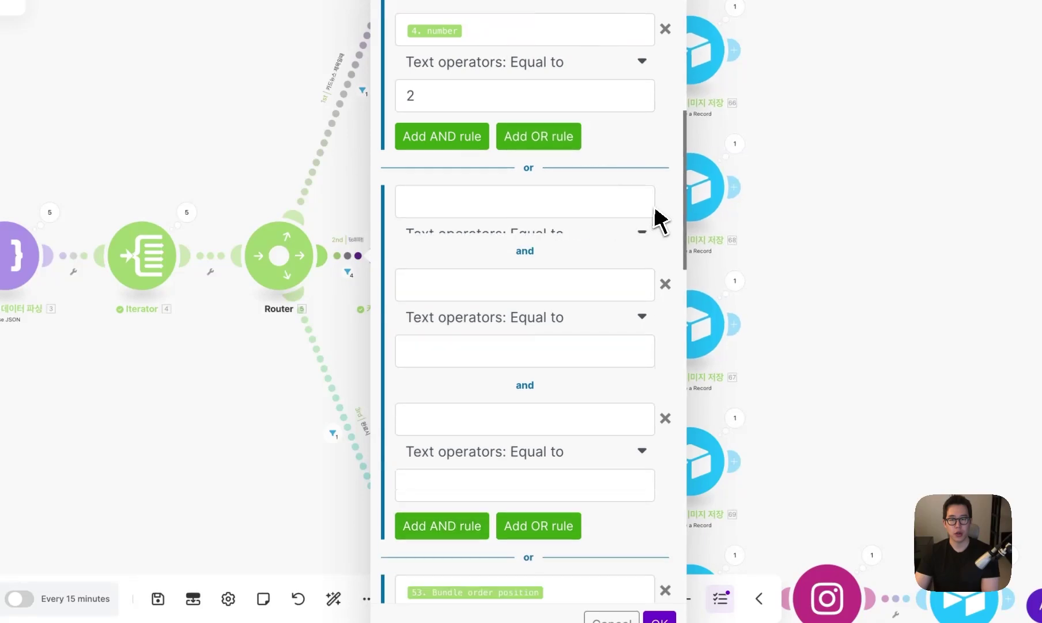
{"action": "scroll", "coordinate": [628, 240], "scroll_direction": "up", "scroll_amount": 4}
{"action": "left_click", "coordinate": [672, 402]}
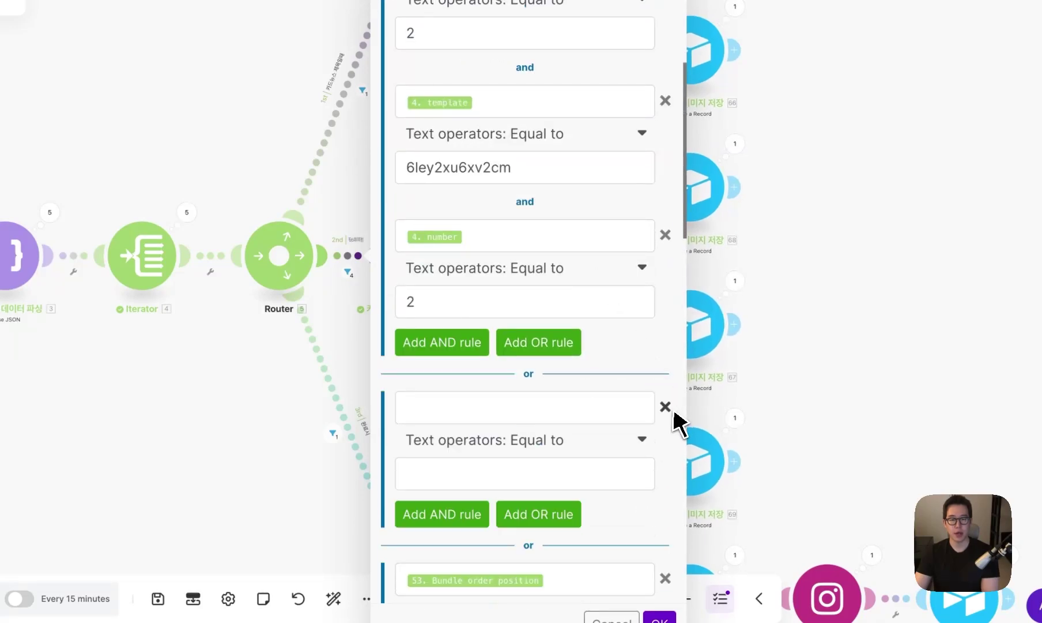
{"action": "scroll", "coordinate": [581, 321], "scroll_direction": "up", "scroll_amount": 3}
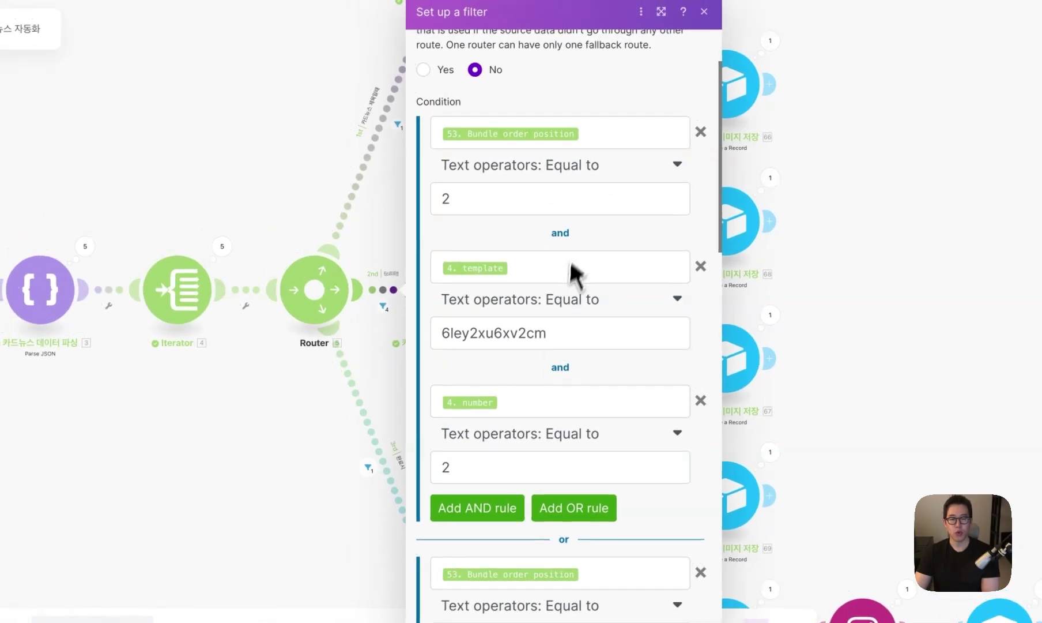
- Compare the Bundle order position and number values in each of the remaining OR condition groups
{"action": "scroll", "coordinate": [576, 230], "scroll_direction": "down", "scroll_amount": 6}
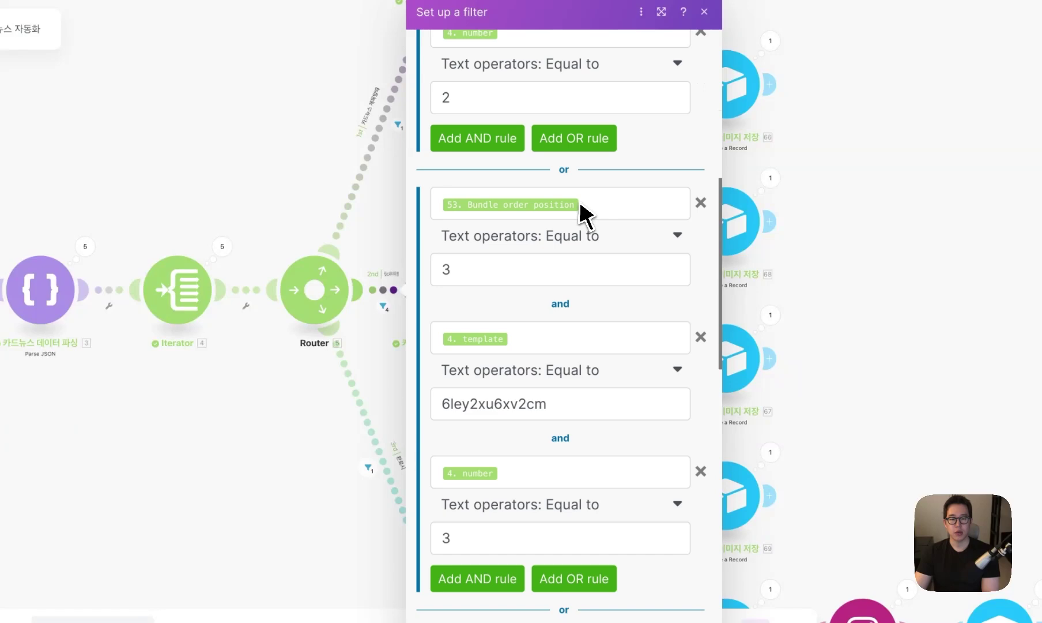
{"action": "left_click", "coordinate": [496, 279]}
{"action": "double_click", "coordinate": [446, 539]}
{"action": "scroll", "coordinate": [621, 409], "scroll_direction": "down", "scroll_amount": 8}
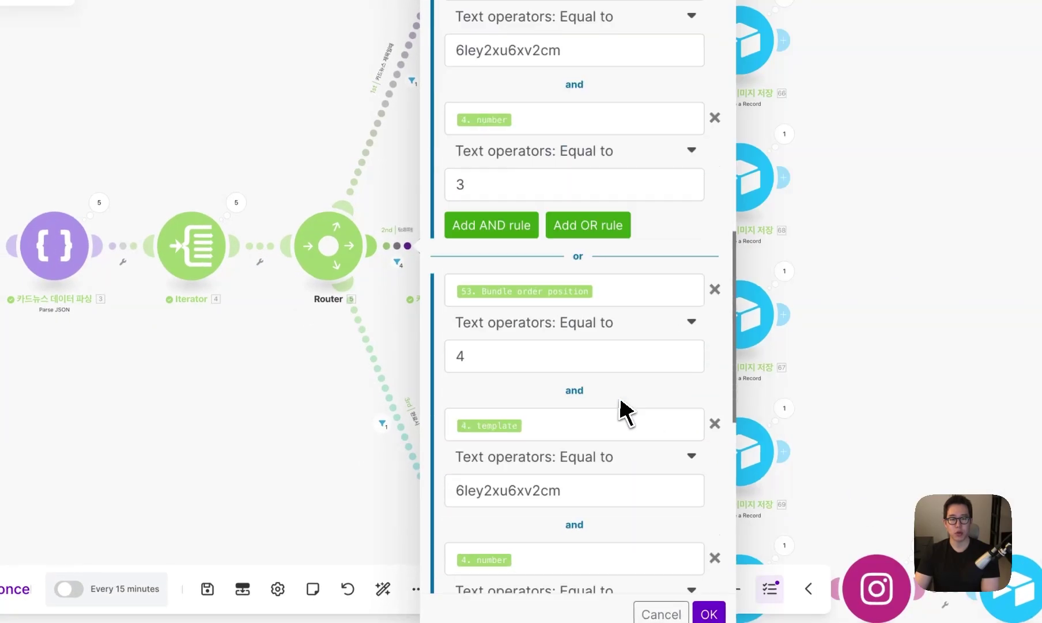
{"action": "double_click", "coordinate": [445, 213]}
{"action": "double_click", "coordinate": [446, 479]}
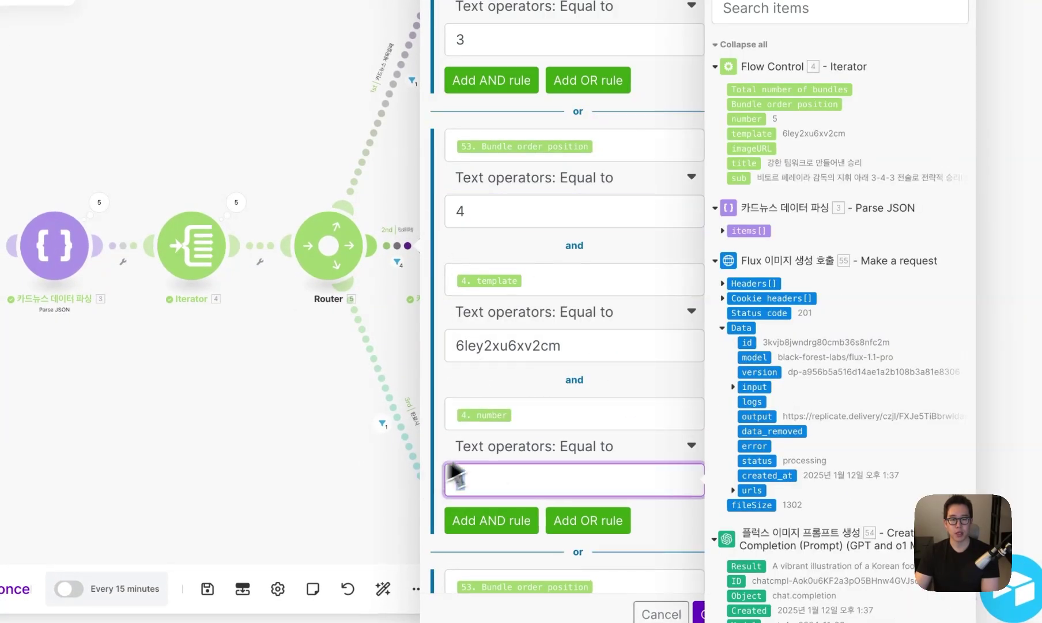
{"action": "scroll", "coordinate": [573, 411], "scroll_direction": "down", "scroll_amount": 5}
{"action": "double_click", "coordinate": [445, 385]}
{"action": "scroll", "coordinate": [470, 397], "scroll_direction": "down", "scroll_amount": 2}
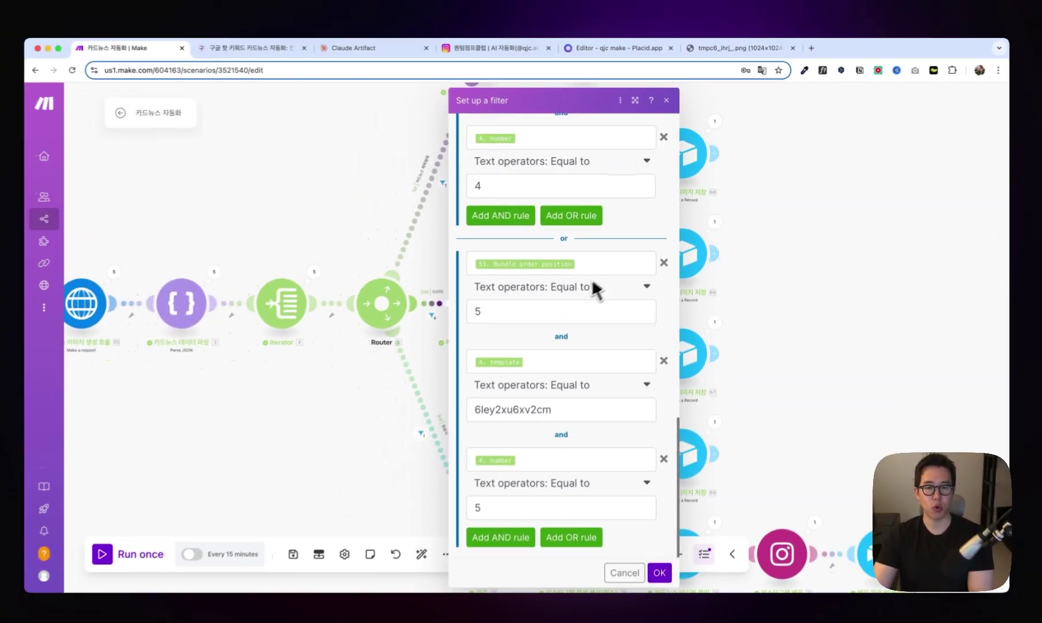
- Return to the second OR group and examine its Bundle order position, number and template values
{"action": "scroll", "coordinate": [540, 390], "scroll_direction": "up", "scroll_amount": 5}
{"action": "scroll", "coordinate": [584, 309], "scroll_direction": "up", "scroll_amount": 9}
{"action": "scroll", "coordinate": [590, 304], "scroll_direction": "down", "scroll_amount": 3}
{"action": "left_click_drag", "start_coordinate": [485, 202], "coordinate": [449, 201]}
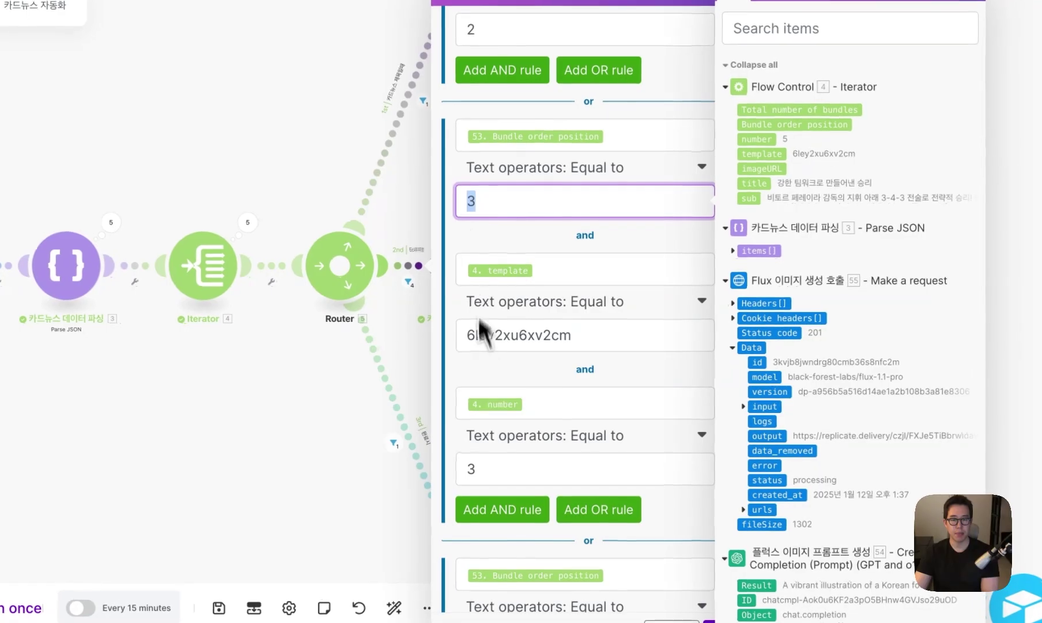
{"action": "left_click_drag", "start_coordinate": [488, 469], "coordinate": [442, 465]}
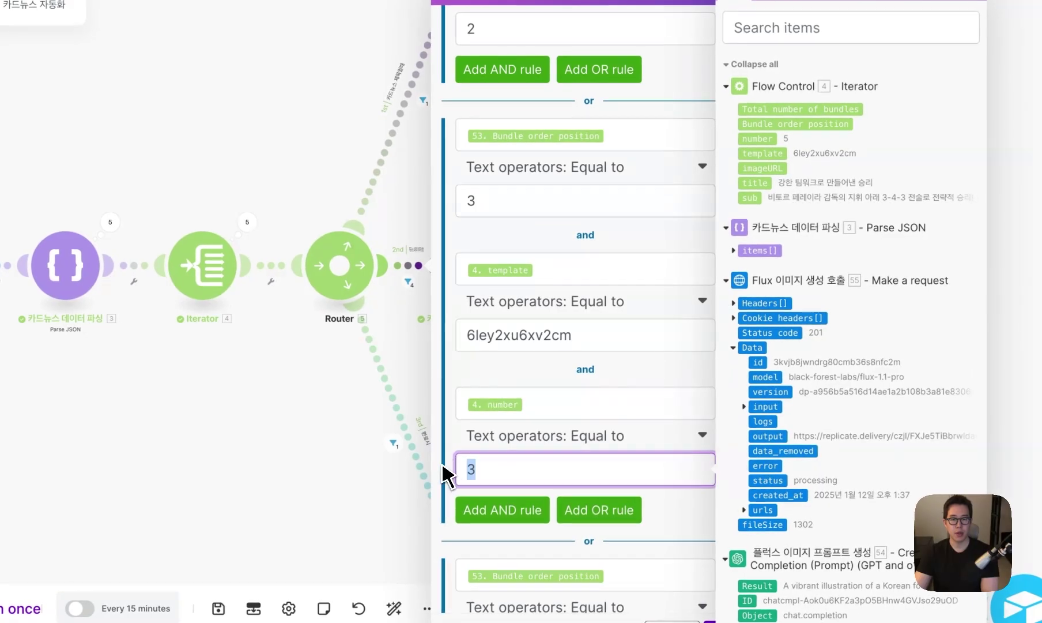
{"action": "left_click_drag", "start_coordinate": [577, 335], "coordinate": [474, 336]}
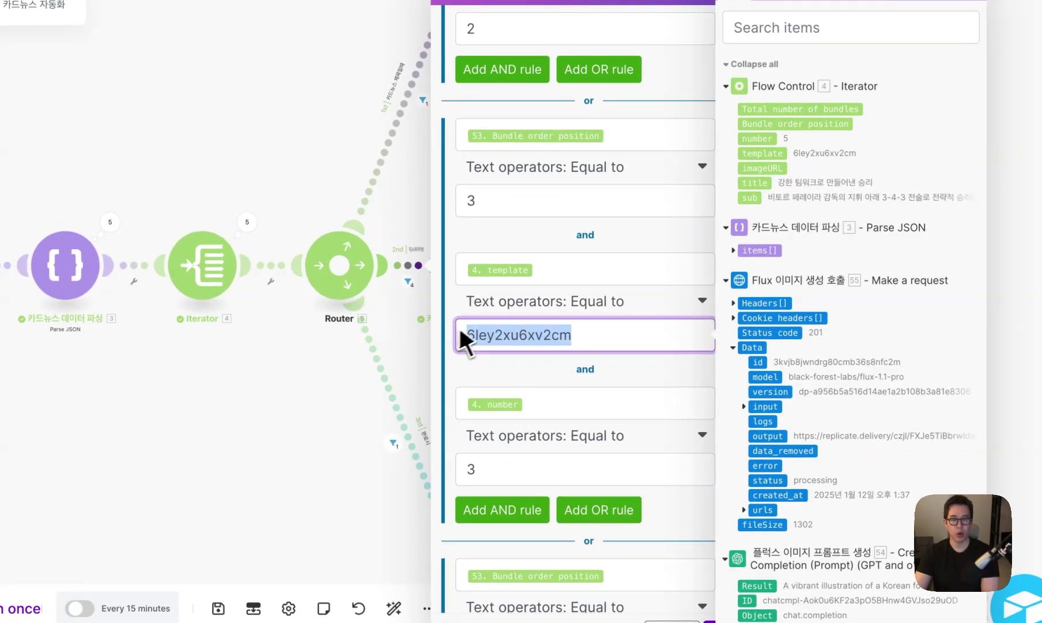
{"action": "scroll", "coordinate": [545, 278], "scroll_direction": "up", "scroll_amount": 9}
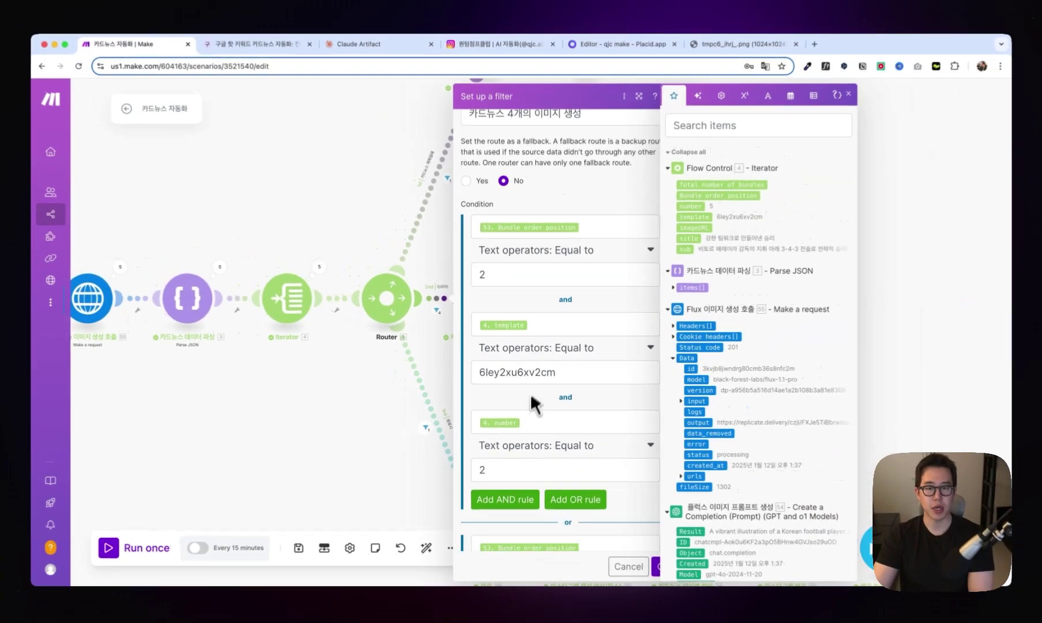
- Examine the last OR group's Bundle order position, template and number rules together with the template ID being matched
{"action": "scroll", "coordinate": [550, 466], "scroll_direction": "down", "scroll_amount": 5}
{"action": "double_click", "coordinate": [539, 503]}
{"action": "scroll", "coordinate": [507, 398], "scroll_direction": "down", "scroll_amount": 10}
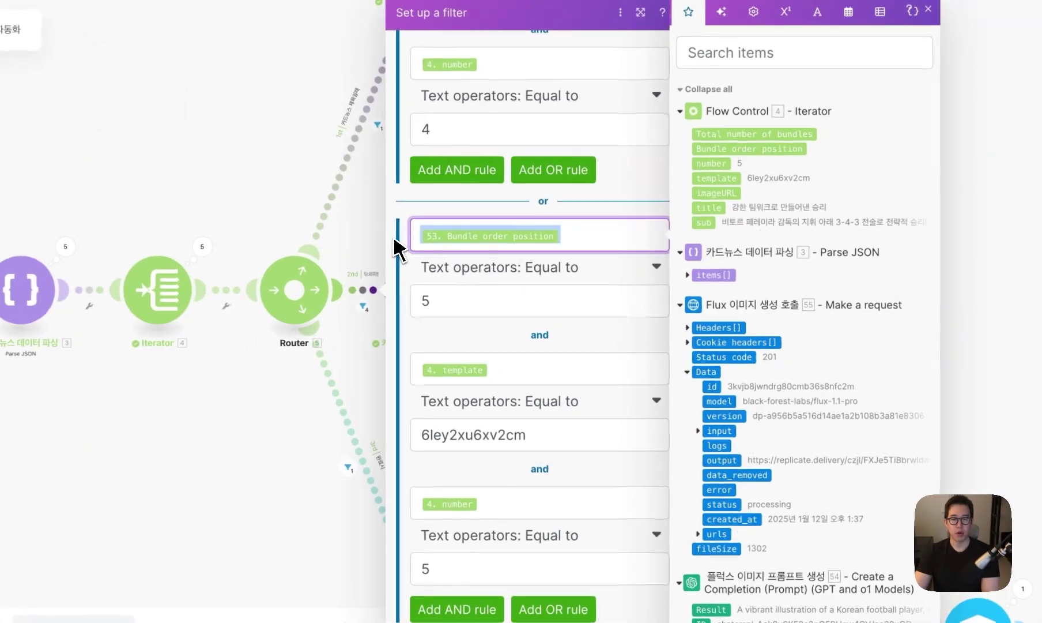
{"action": "left_click", "coordinate": [511, 311]}
{"action": "left_click_drag", "start_coordinate": [495, 371], "coordinate": [412, 373]}
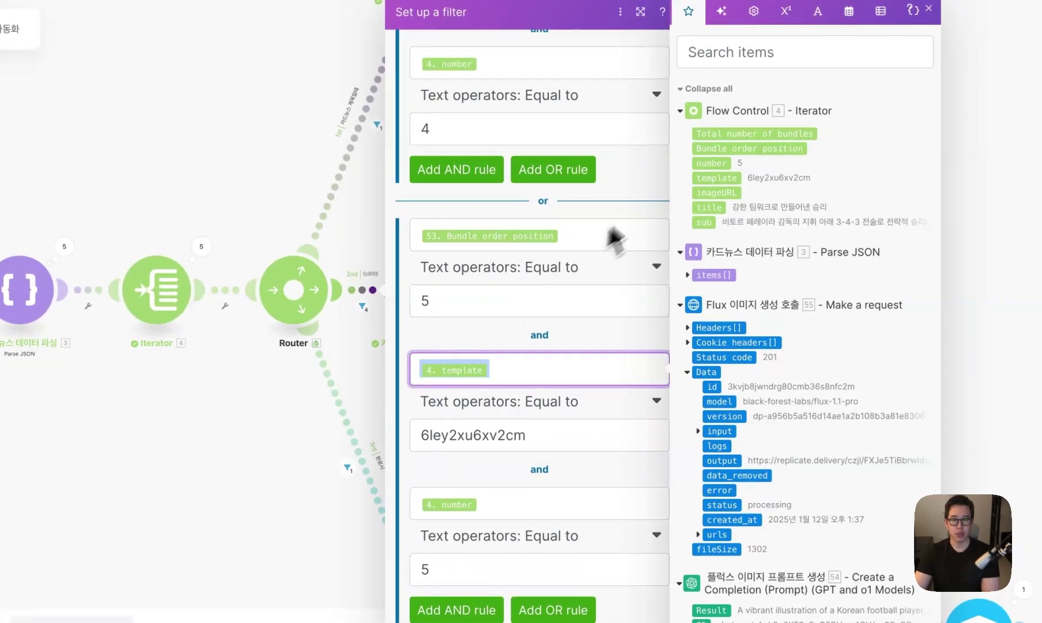
{"action": "left_click_drag", "start_coordinate": [536, 435], "coordinate": [405, 440]}
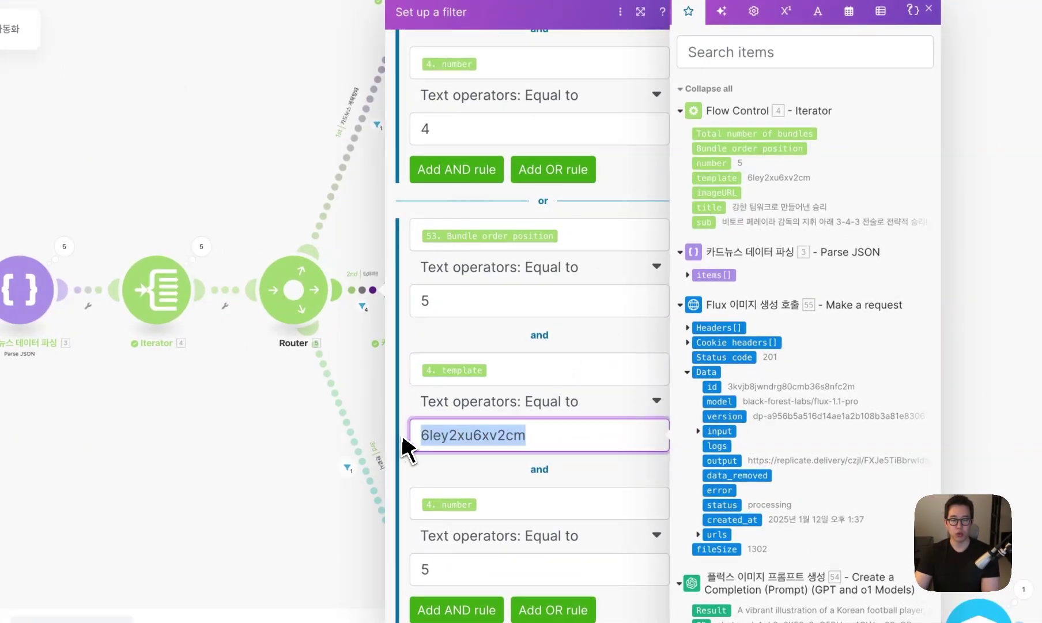
{"action": "left_click_drag", "start_coordinate": [454, 502], "coordinate": [411, 501]}
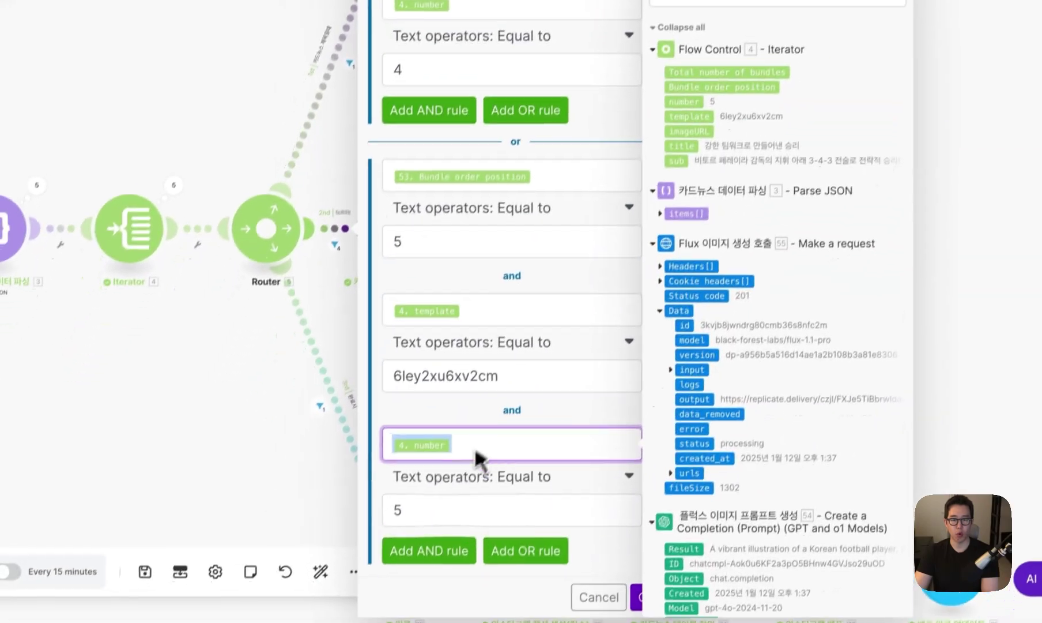
{"action": "double_click", "coordinate": [371, 594]}
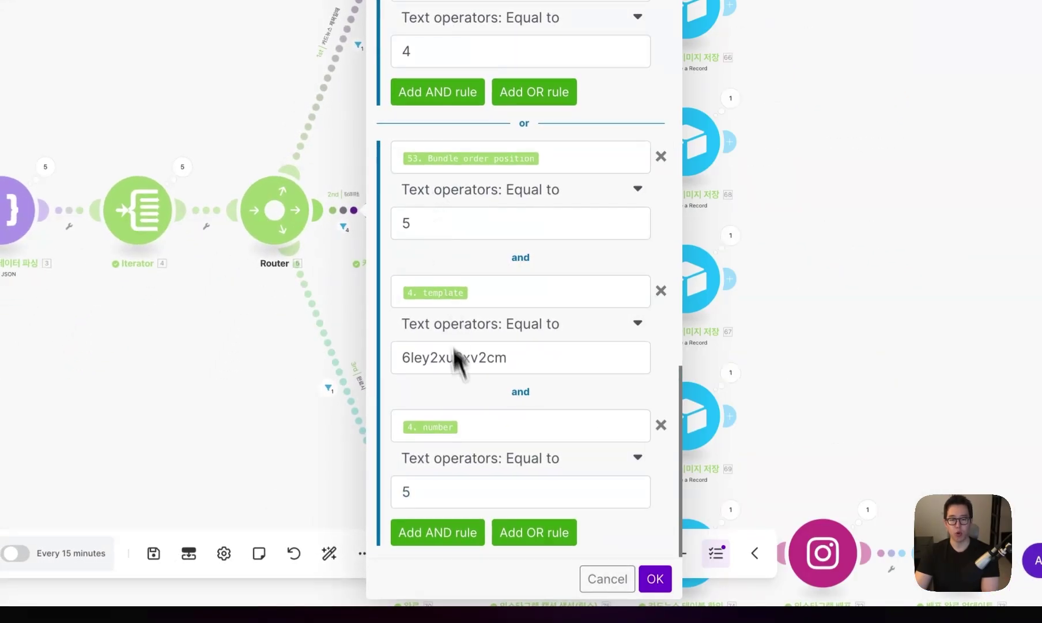
- Leave the filter and review the template and layer mappings of the four-image Placid module
{"action": "scroll", "coordinate": [479, 475], "scroll_direction": "up", "scroll_amount": 15}
{"action": "scroll", "coordinate": [487, 491], "scroll_direction": "down", "scroll_amount": 1}
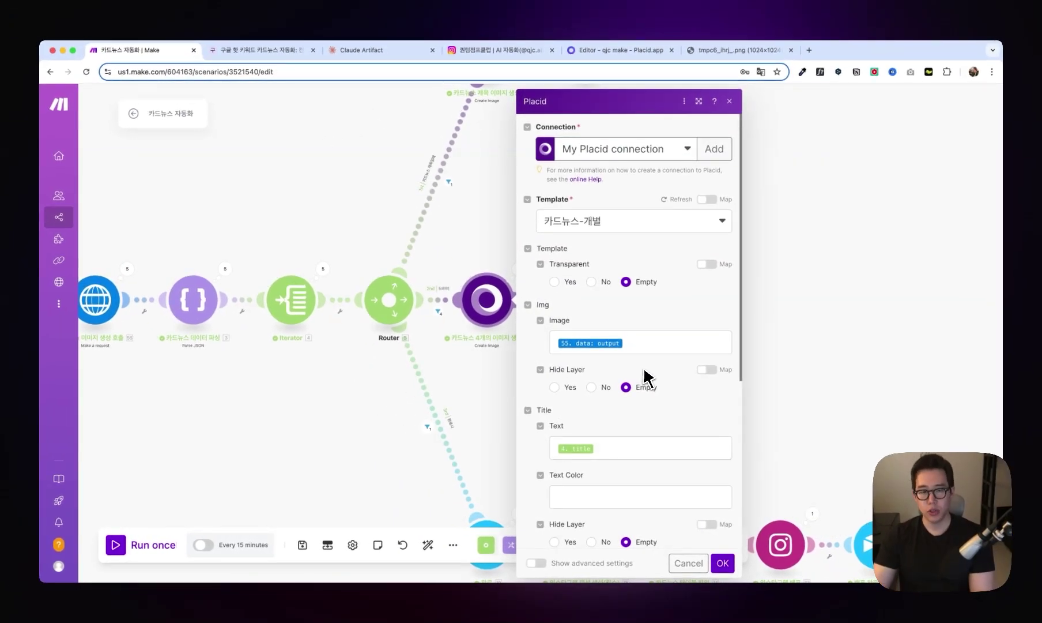
{"action": "scroll", "coordinate": [647, 378], "scroll_direction": "down", "scroll_amount": 5}
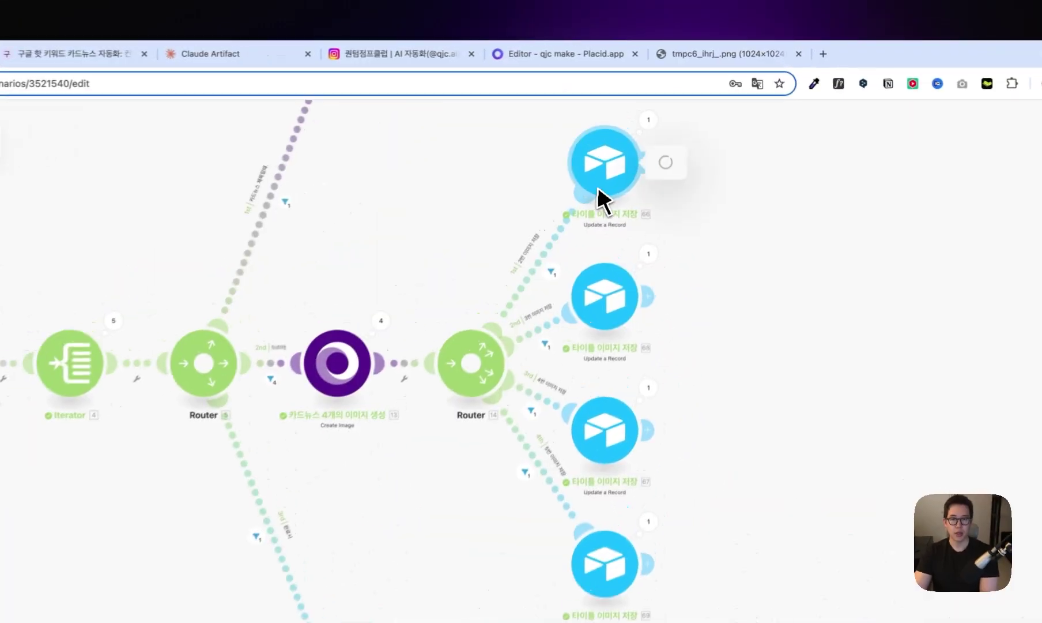
- Open the first Airtable Update a Record module after the second router and review its base, table, Record ID and image prompt fields
{"action": "left_click", "coordinate": [648, 144]}
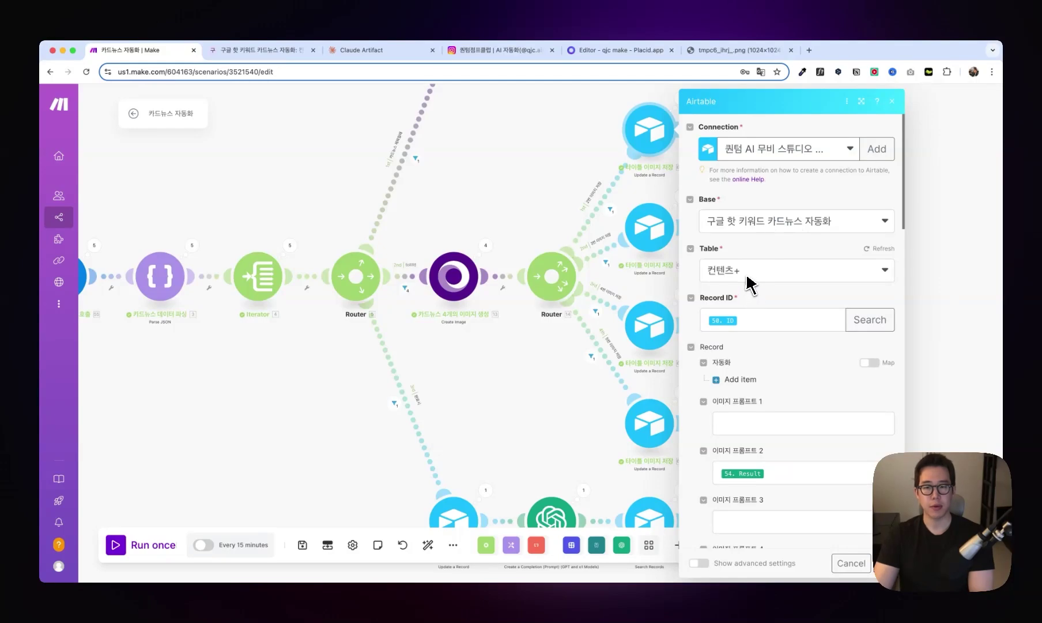
{"action": "left_click", "coordinate": [752, 313]}
{"action": "scroll", "coordinate": [652, 369], "scroll_direction": "down", "scroll_amount": 10}
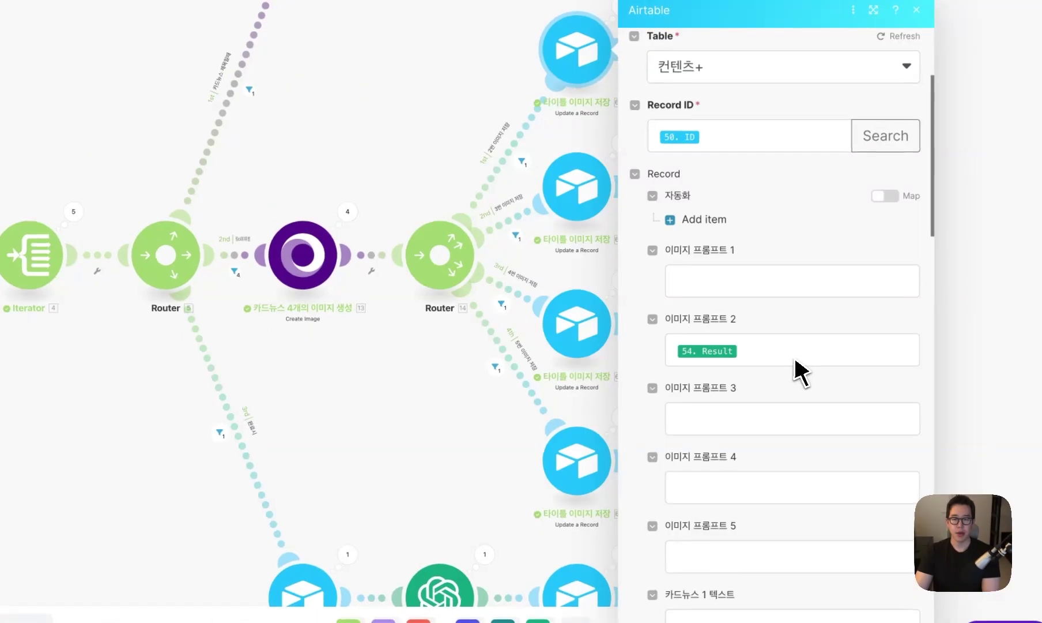
{"action": "scroll", "coordinate": [801, 371], "scroll_direction": "down", "scroll_amount": 1}
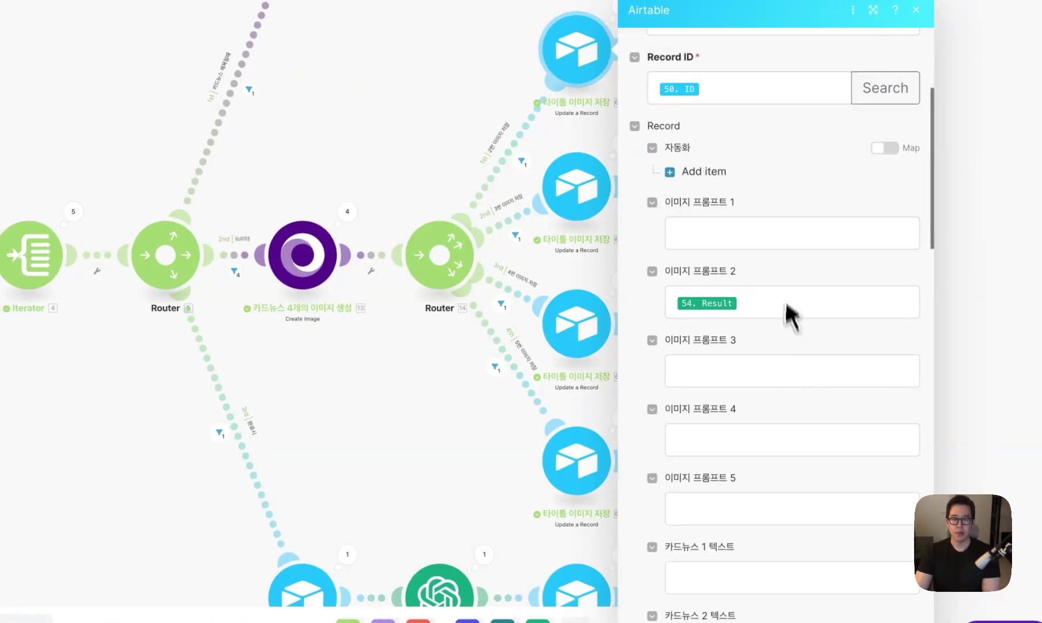
- Trace the 이미지 프롬프트 2 mapping to the Flux prompt module's Result, and check the 카드뉴스 2 텍스트 mapping
{"action": "left_click", "coordinate": [763, 297]}
{"action": "scroll", "coordinate": [635, 346], "scroll_direction": "down", "scroll_amount": 2}
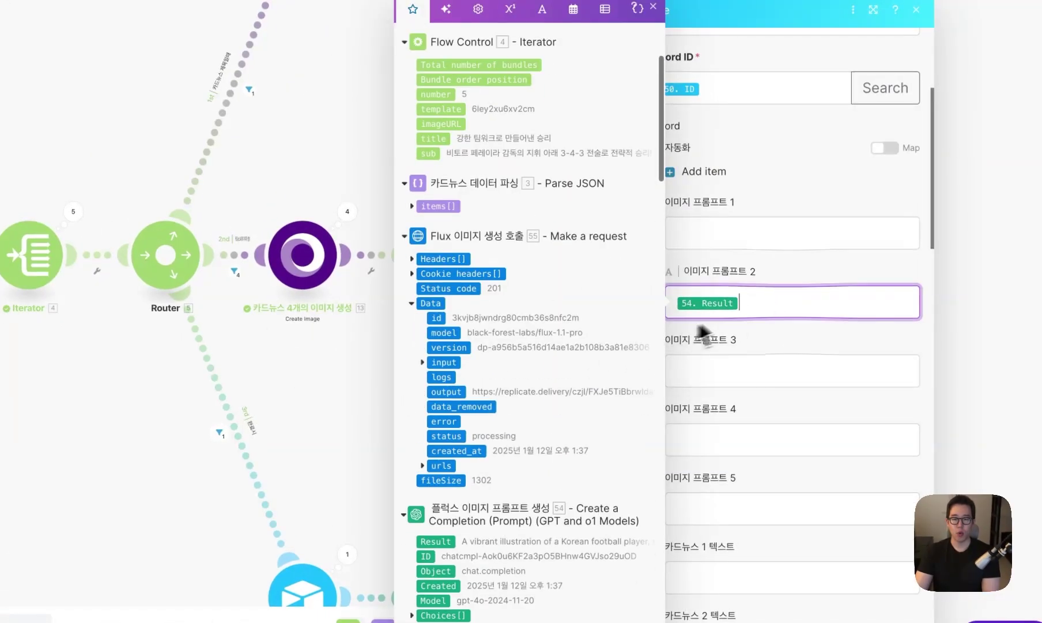
{"action": "scroll", "coordinate": [552, 430], "scroll_direction": "down", "scroll_amount": 3}
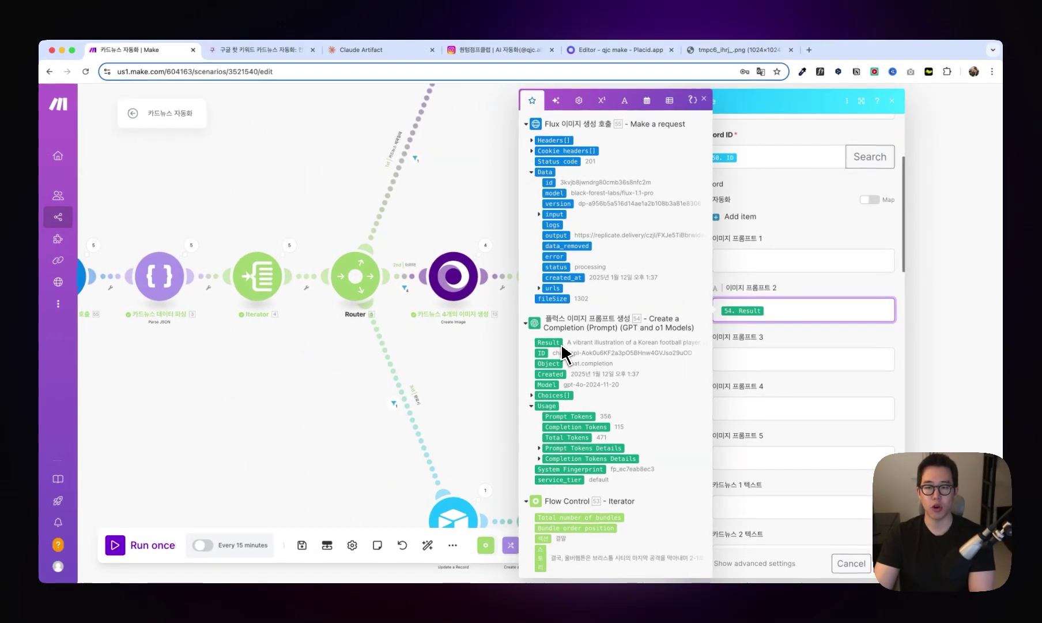
{"action": "scroll", "coordinate": [750, 349], "scroll_direction": "down", "scroll_amount": 2}
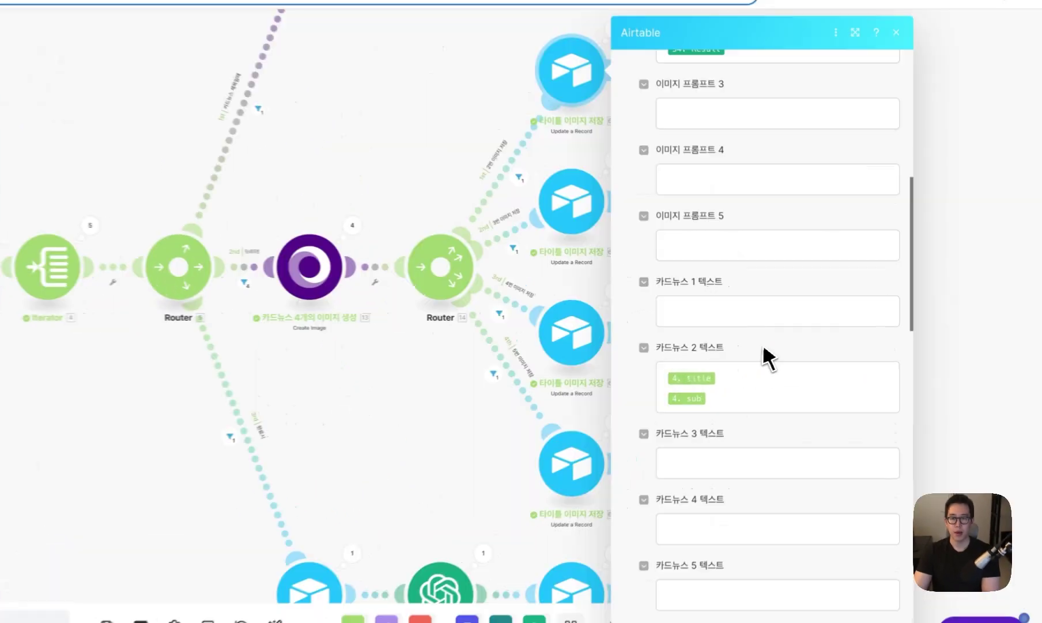
- Check the 카드뉴스 2 텍스트 mapping and the File URL mappings of 이미지 2 and 카드뉴스 이미지 2 in the first Airtable module
{"action": "left_click", "coordinate": [668, 381]}
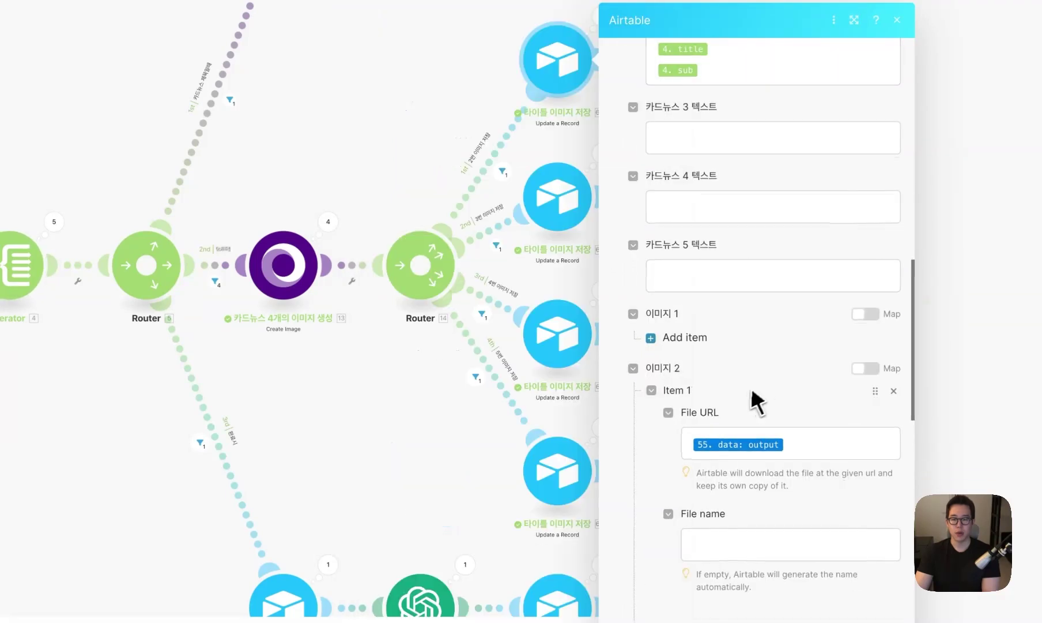
{"action": "scroll", "coordinate": [746, 411], "scroll_direction": "down", "scroll_amount": 2}
{"action": "left_click", "coordinate": [780, 368]}
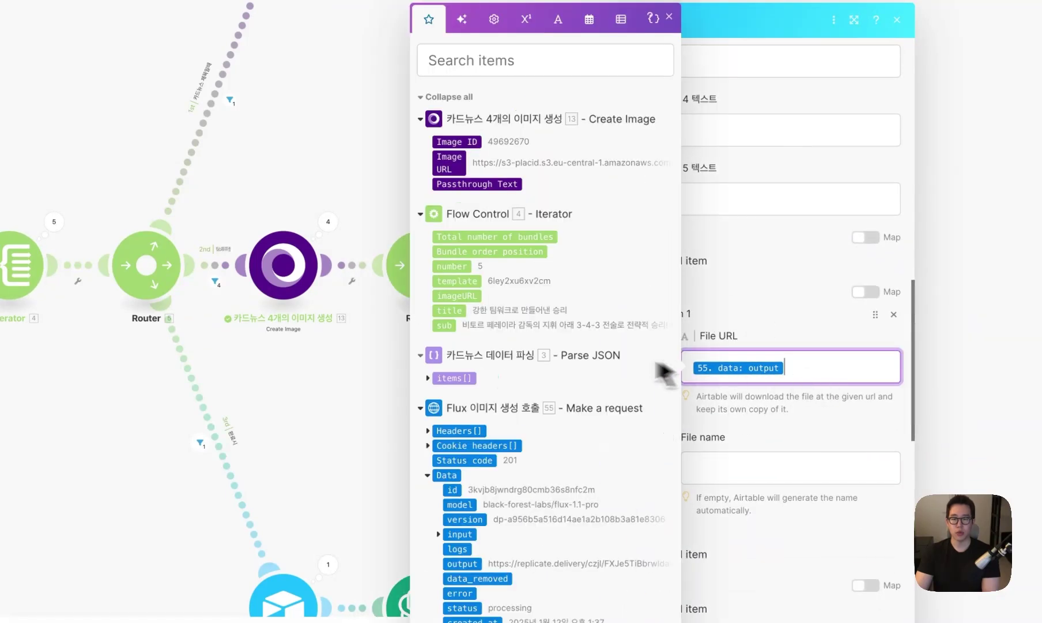
{"action": "scroll", "coordinate": [542, 363], "scroll_direction": "down", "scroll_amount": 3}
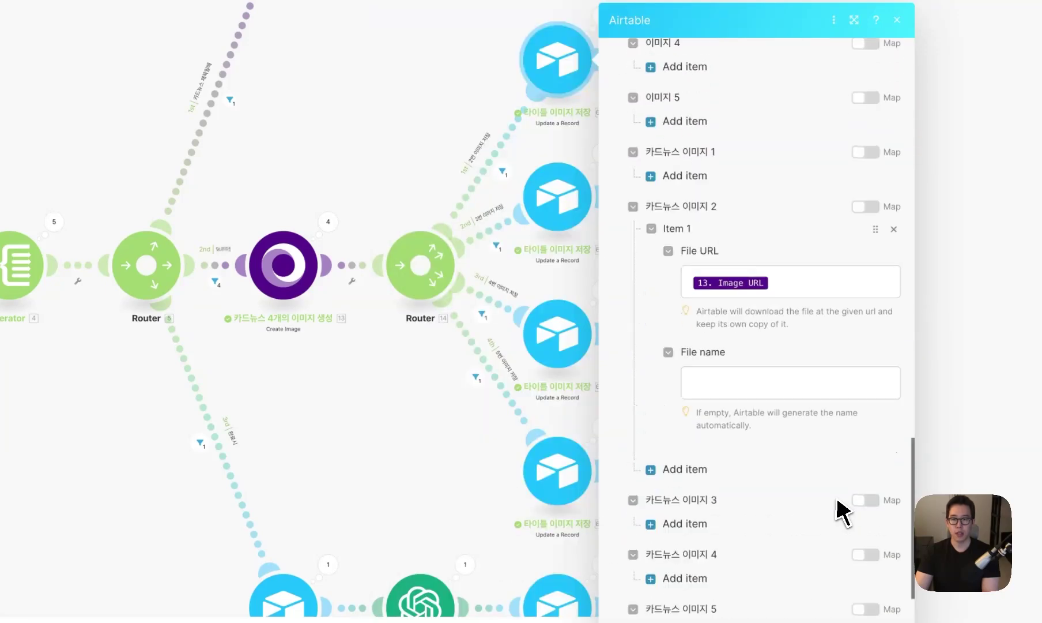
{"action": "left_click", "coordinate": [819, 291]}
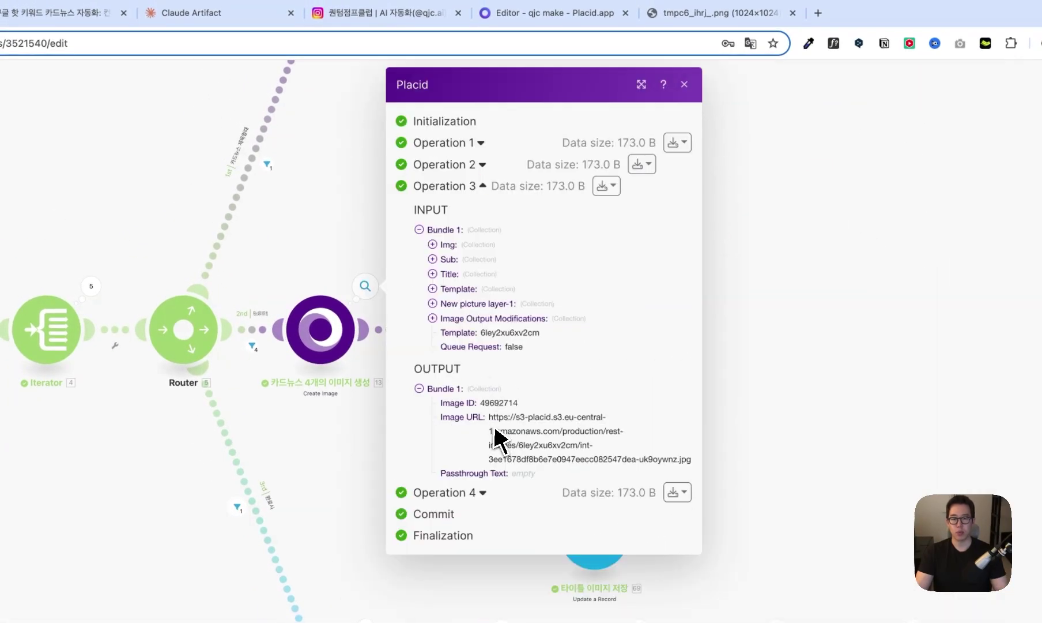
- Copy the Image URL from Operation 3 of the four-image Placid module's output and open it in the browser
{"action": "left_click", "coordinate": [642, 84]}
{"action": "left_click_drag", "start_coordinate": [550, 431], "coordinate": [502, 416]}
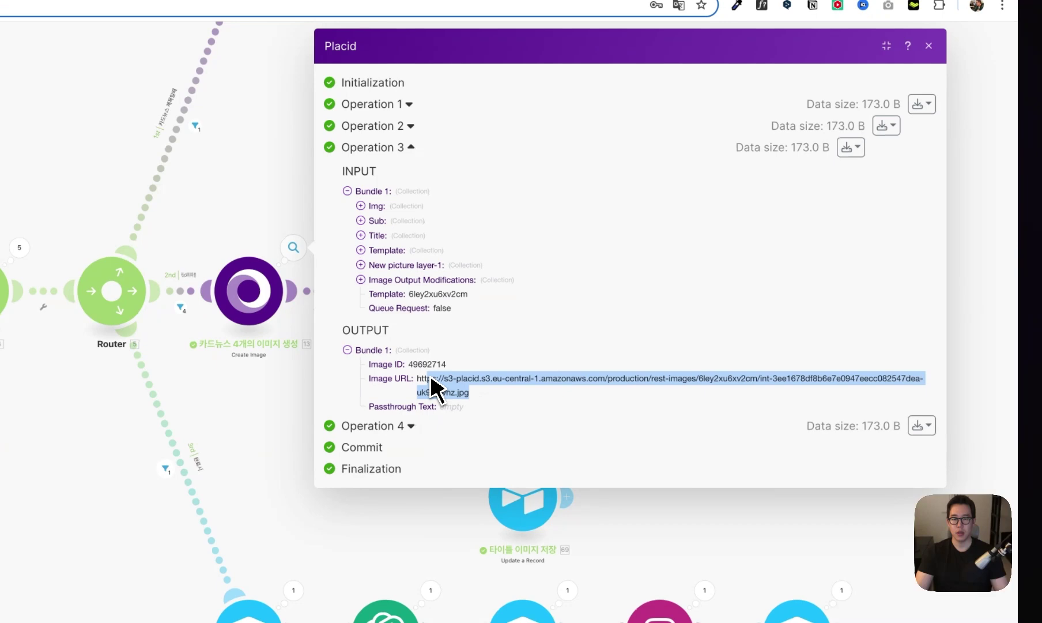
{"action": "key", "text": "super+c"}
{"action": "left_click", "coordinate": [735, 49]}
{"action": "left_click", "coordinate": [698, 80]}
{"action": "key", "text": "super+v"}
{"action": "key", "text": "Return"}
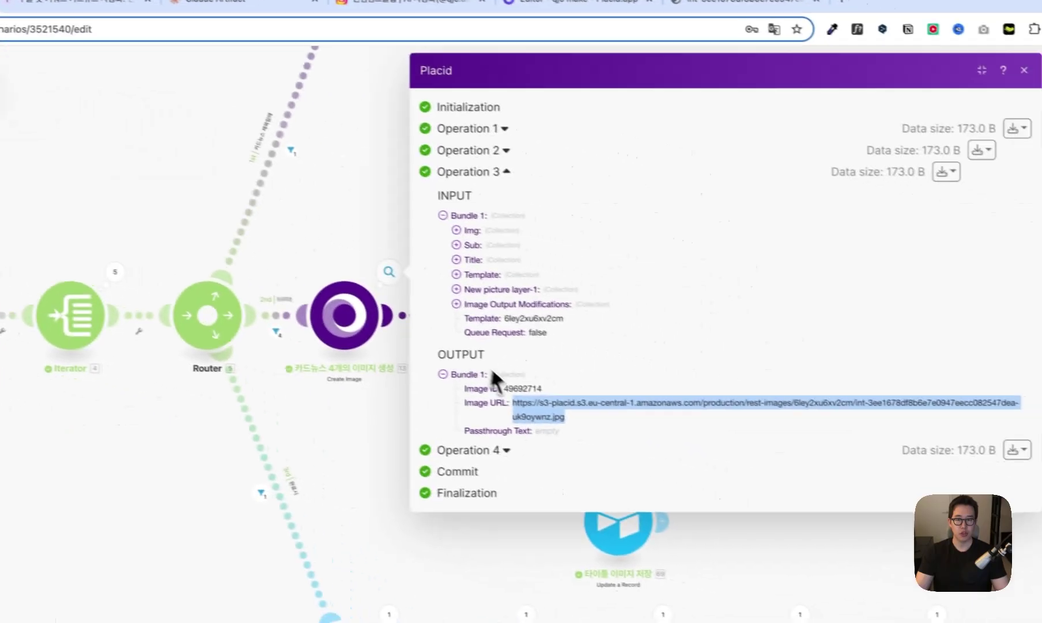
- Leave the Placid output and recheck the 카드뉴스 이미지 2 File URL mapping to Placid's Image URL in the first Airtable module
{"action": "left_click", "coordinate": [474, 408]}
{"action": "key", "text": "Escape"}
{"action": "left_click", "coordinate": [597, 136]}
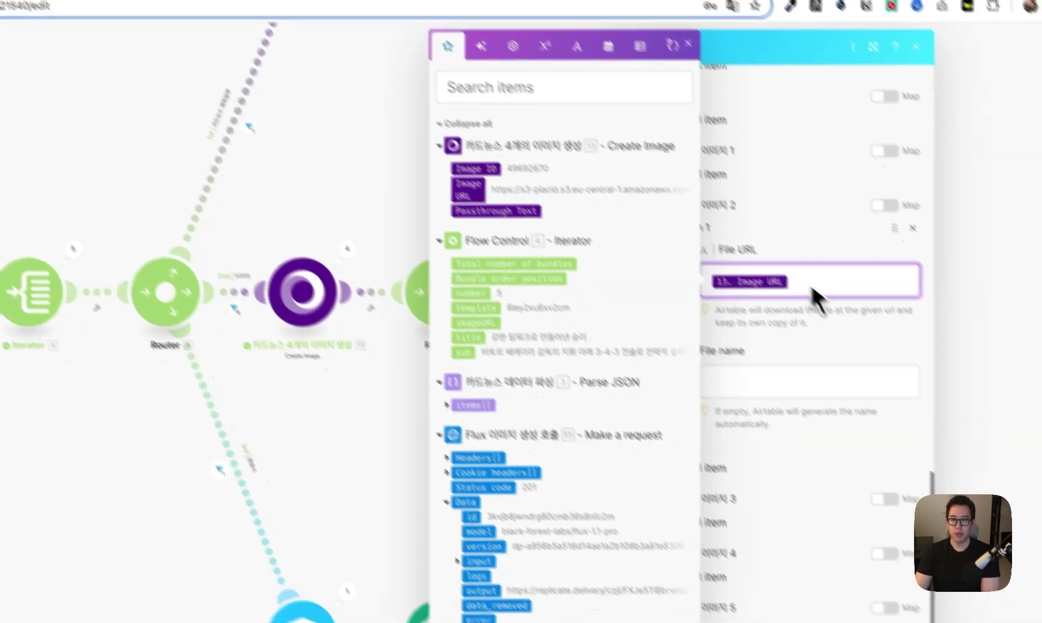
{"action": "left_click", "coordinate": [848, 325]}
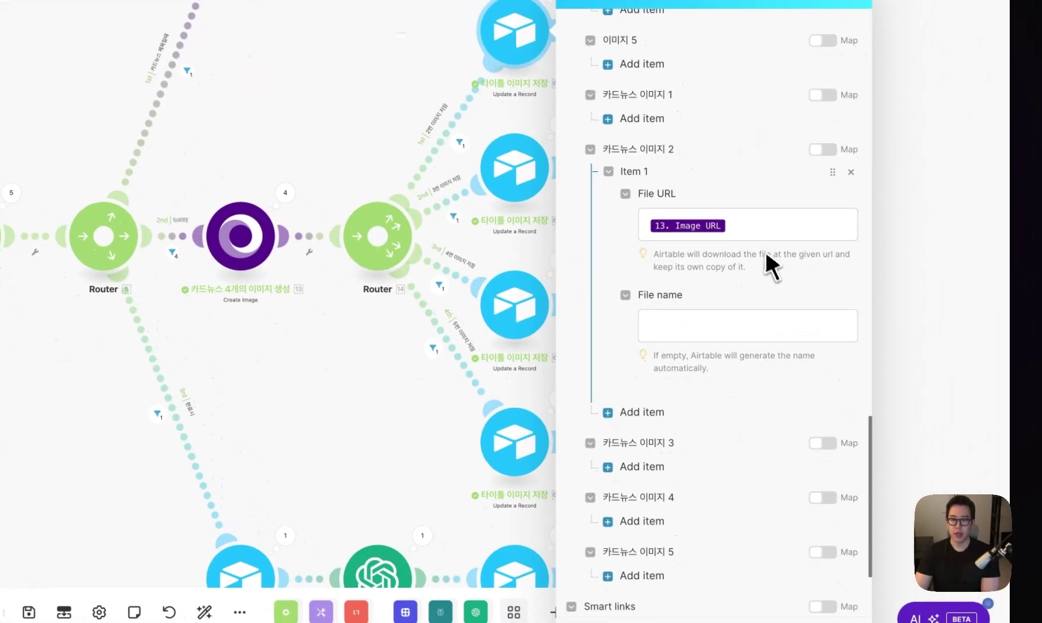
{"action": "scroll", "coordinate": [768, 257], "scroll_direction": "down", "scroll_amount": 3}
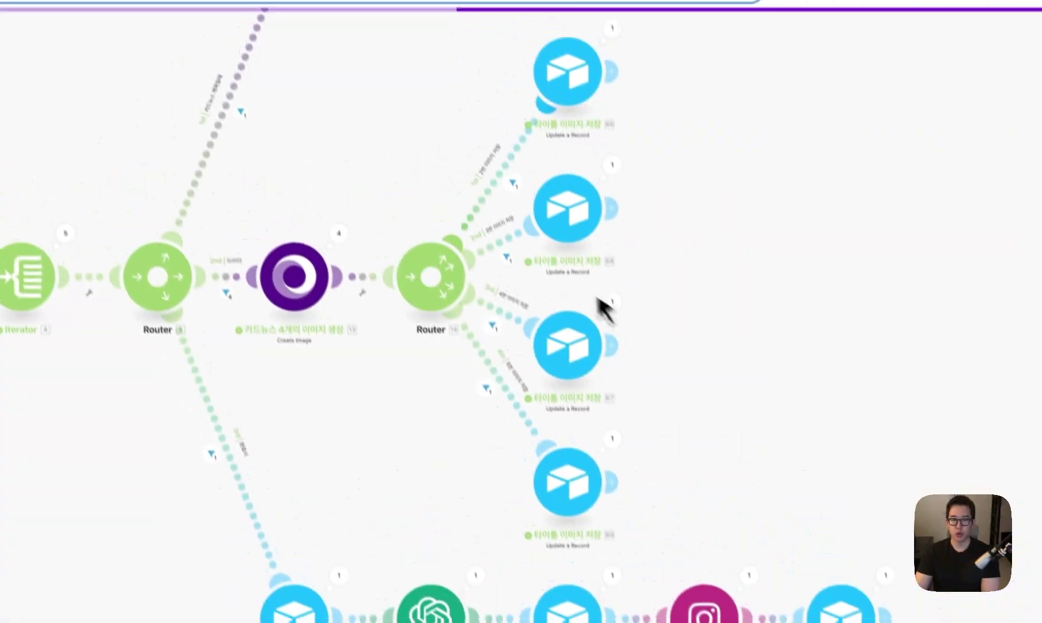
- Review the 2번 이미지 저장 filter, tracing its Bundle order position condition to the Flow Control Iterator and checking the value 2
{"action": "left_click", "coordinate": [517, 244]}
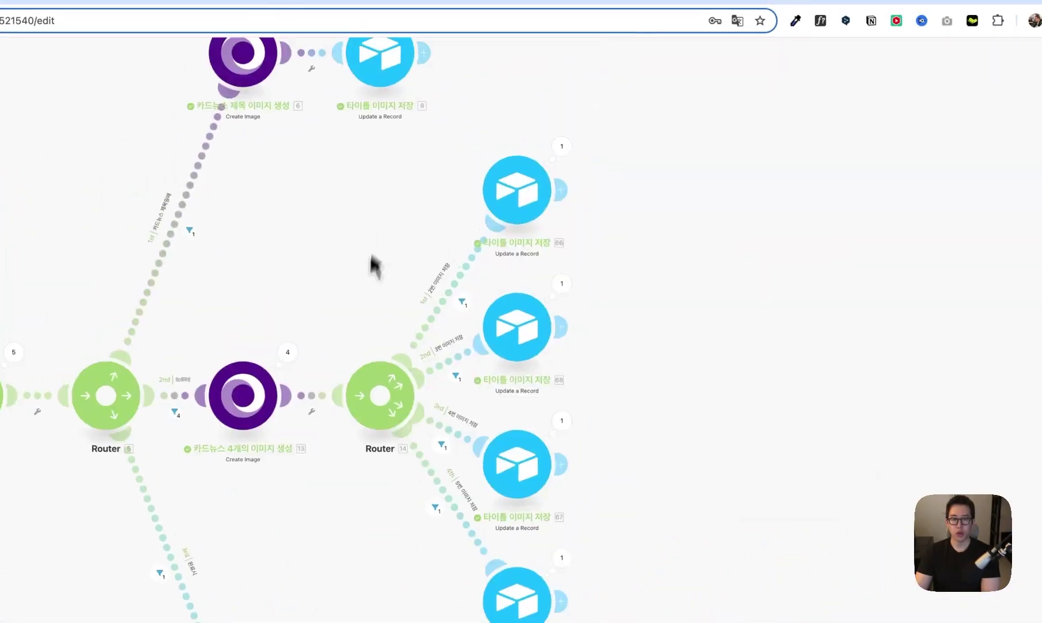
{"action": "left_click", "coordinate": [462, 317]}
{"action": "left_click_drag", "start_coordinate": [582, 190], "coordinate": [540, 192]}
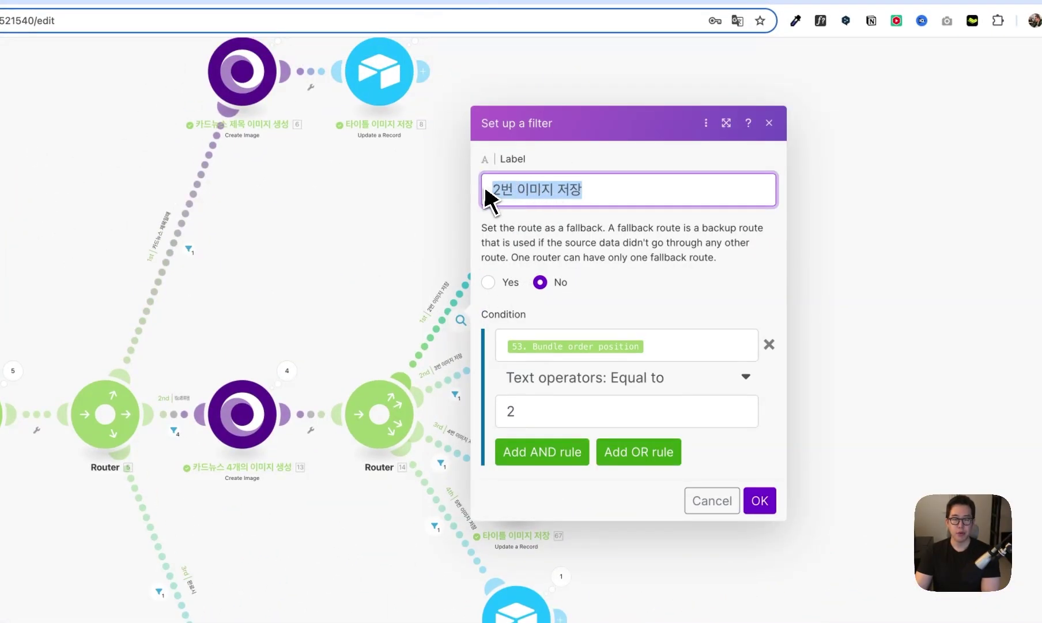
{"action": "left_click", "coordinate": [668, 354]}
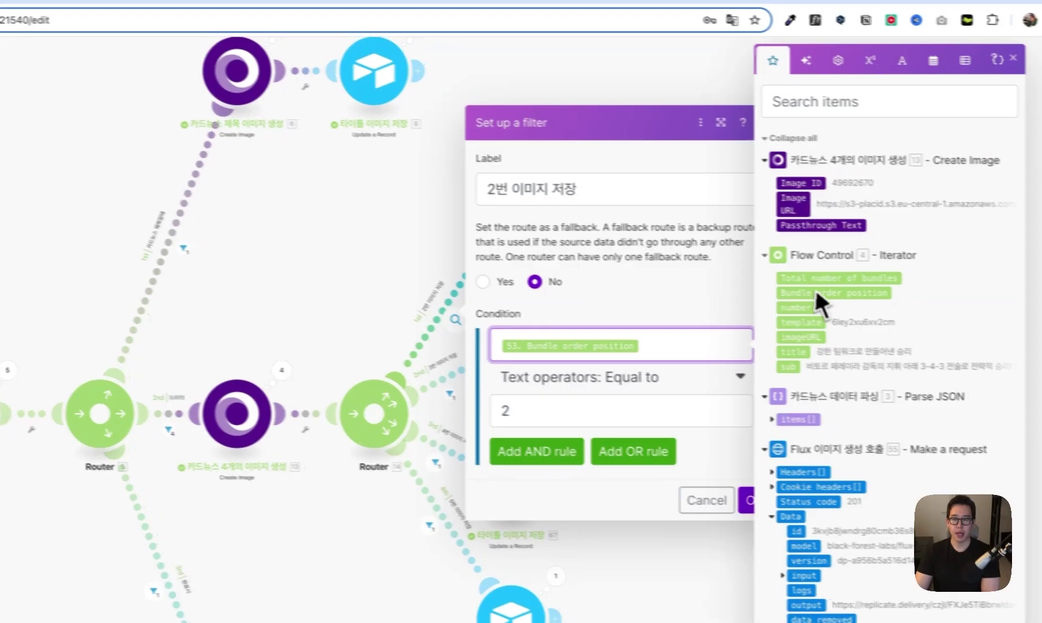
{"action": "scroll", "coordinate": [812, 292], "scroll_direction": "down", "scroll_amount": 5}
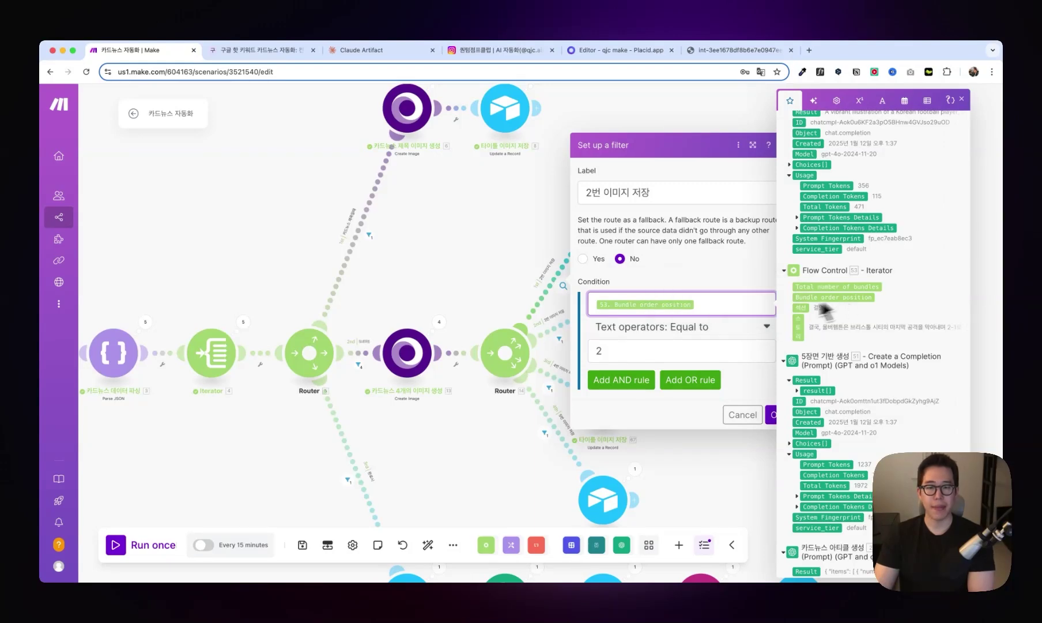
{"action": "double_click", "coordinate": [695, 348]}
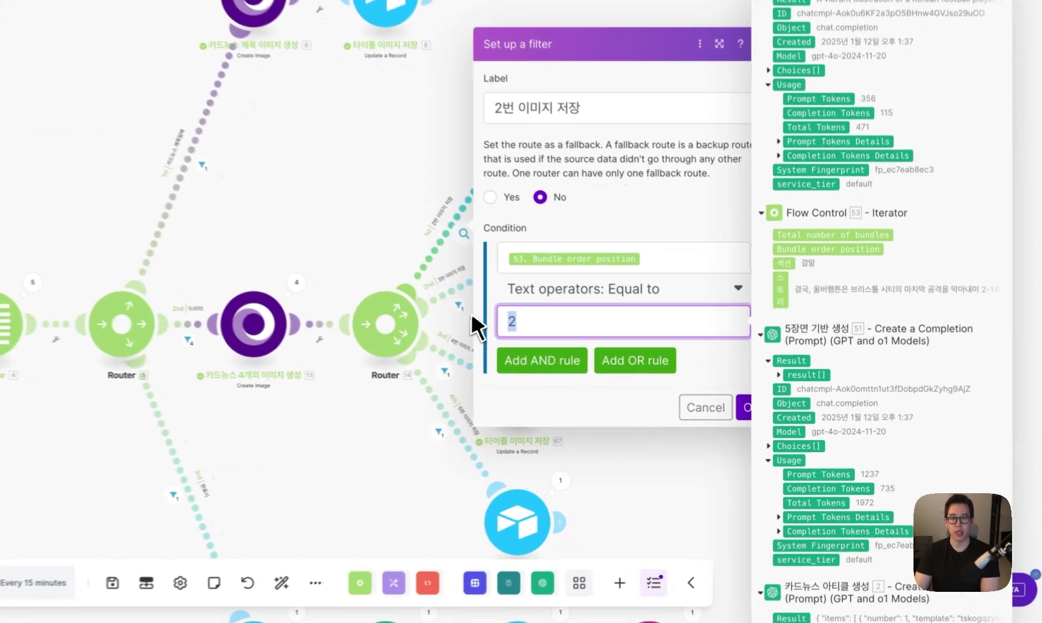
{"action": "left_click", "coordinate": [739, 407]}
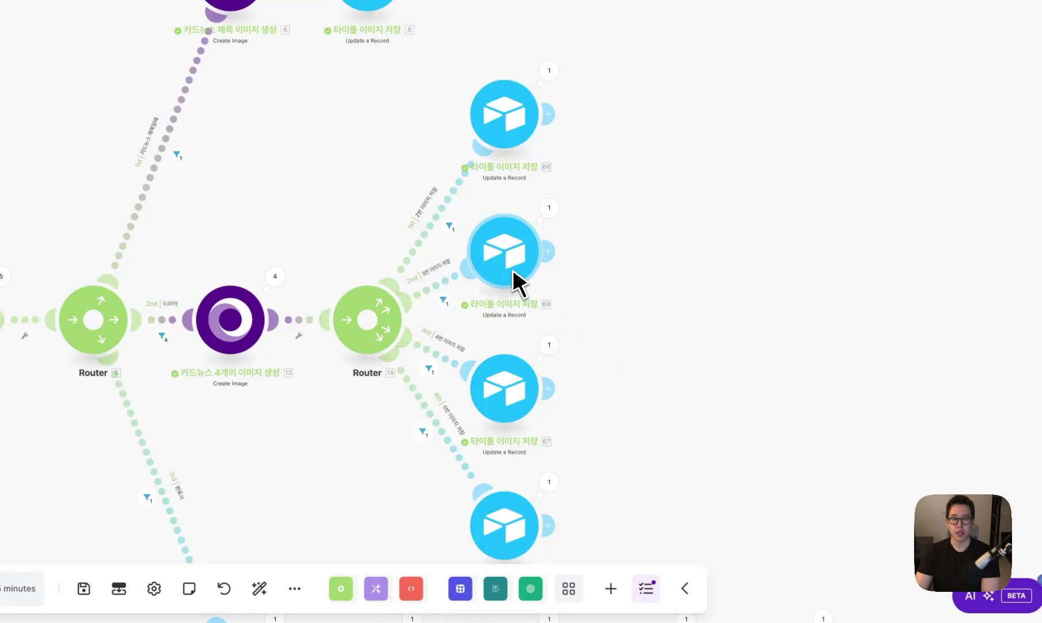
- Open the second Airtable Update a Record module and check the 이미지 프롬프트 3 and 카드뉴스 3 텍스트 mappings
{"action": "left_click", "coordinate": [524, 244]}
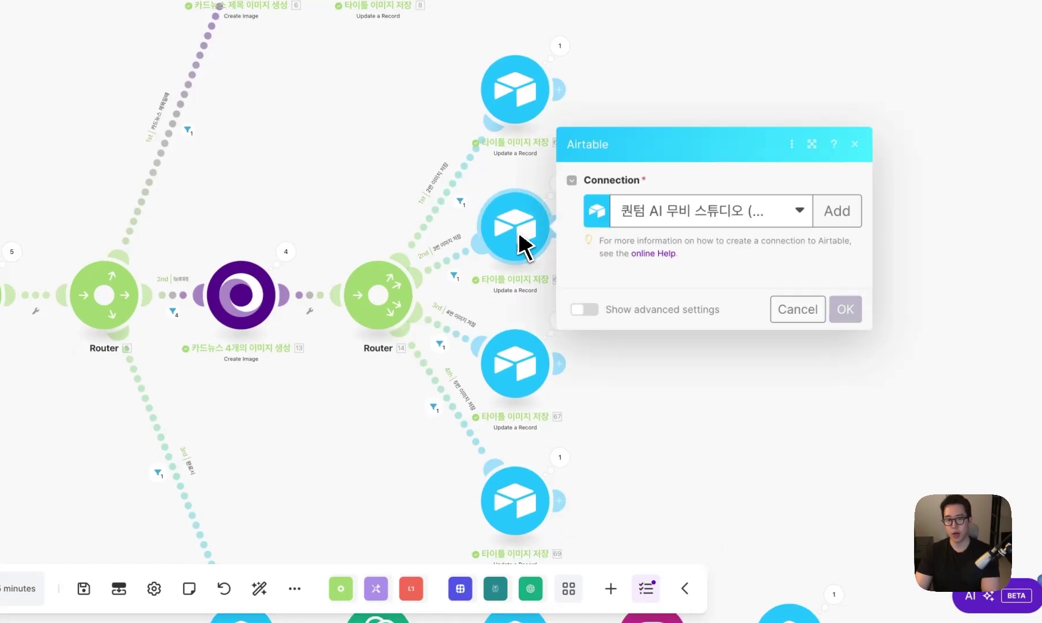
{"action": "scroll", "coordinate": [679, 293], "scroll_direction": "down", "scroll_amount": 3}
{"action": "left_click", "coordinate": [713, 424]}
{"action": "scroll", "coordinate": [712, 427], "scroll_direction": "down", "scroll_amount": 6}
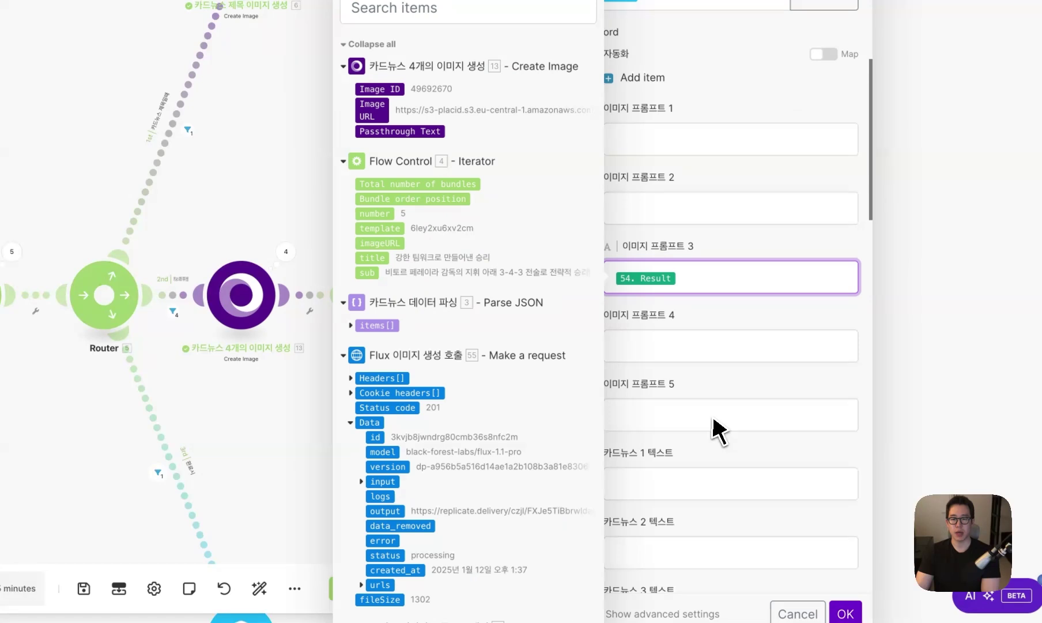
{"action": "left_click", "coordinate": [718, 414]}
{"action": "scroll", "coordinate": [718, 412], "scroll_direction": "down", "scroll_amount": 3}
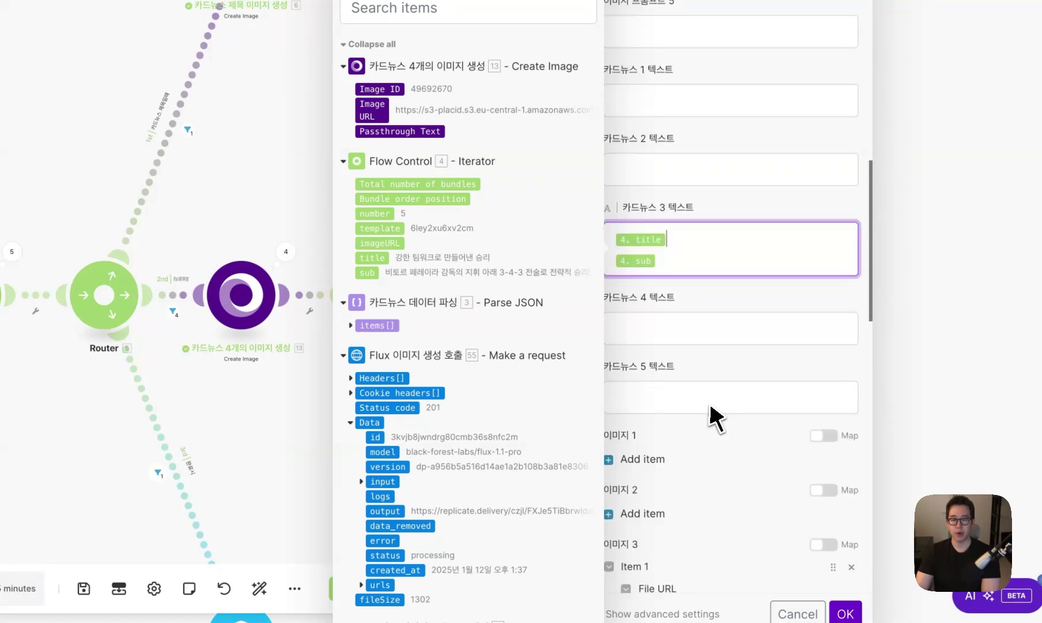
- Check the 이미지 3 and 카드뉴스 이미지 3 File URL mappings and close the second Airtable module
{"action": "scroll", "coordinate": [718, 419], "scroll_direction": "down", "scroll_amount": 4}
{"action": "left_click", "coordinate": [745, 391]}
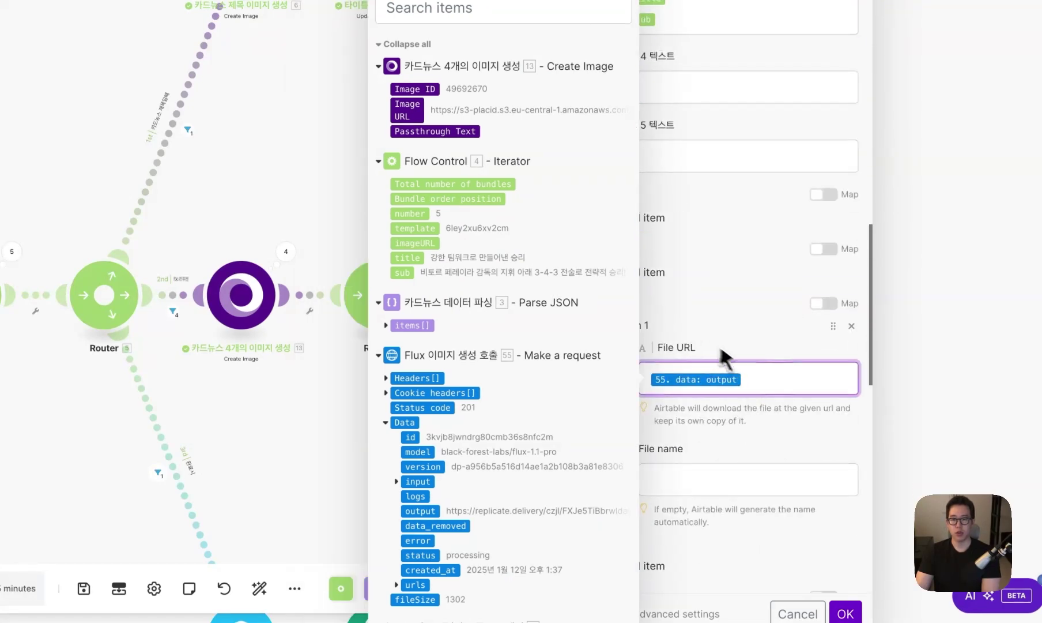
{"action": "scroll", "coordinate": [768, 391], "scroll_direction": "down", "scroll_amount": 5}
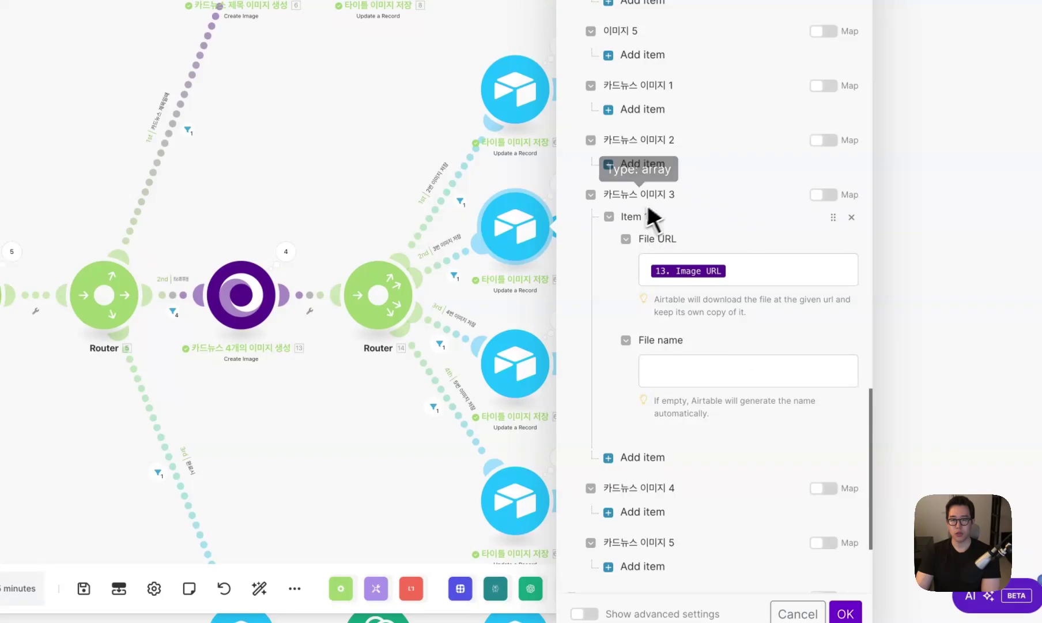
{"action": "left_click", "coordinate": [732, 269]}
{"action": "scroll", "coordinate": [750, 295], "scroll_direction": "down", "scroll_amount": 3}
{"action": "left_click", "coordinate": [732, 376]}
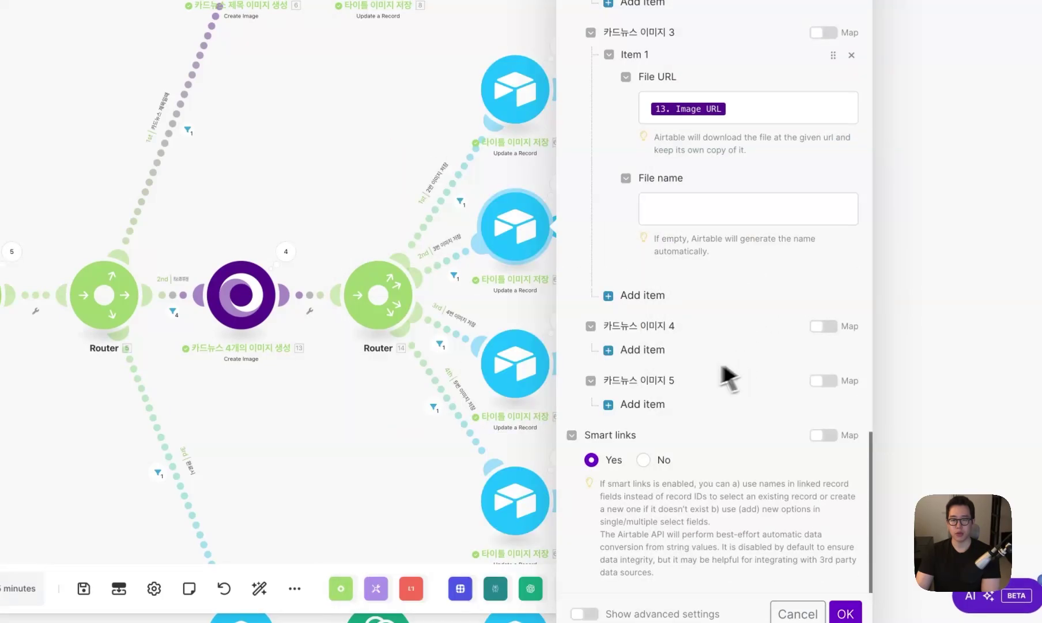
{"action": "left_click", "coordinate": [837, 596]}
- Review the 3번 이미지 저장 filter's condition that Bundle order position equals 3, and leave the filter
{"action": "left_click", "coordinate": [446, 257]}
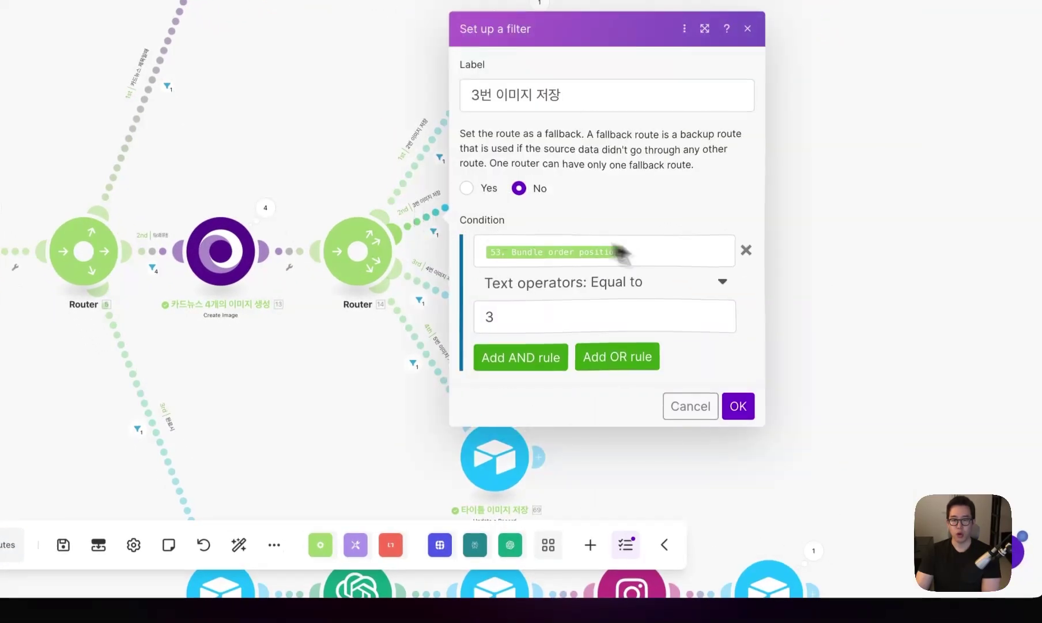
{"action": "left_click", "coordinate": [508, 281]}
{"action": "left_click_drag", "start_coordinate": [509, 322], "coordinate": [466, 320]}
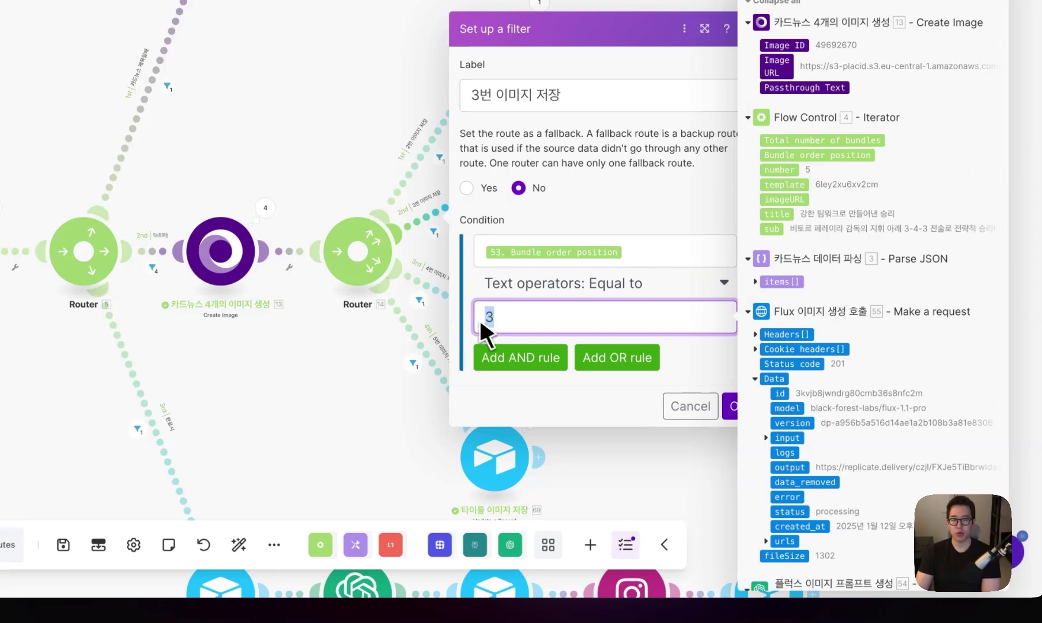
{"action": "left_click", "coordinate": [668, 404]}
- Open the third Airtable Update a Record module and check its Record ID, 이미지 프롬프트 4 and 카드뉴스 4 텍스트 mappings
{"action": "left_click", "coordinate": [489, 332]}
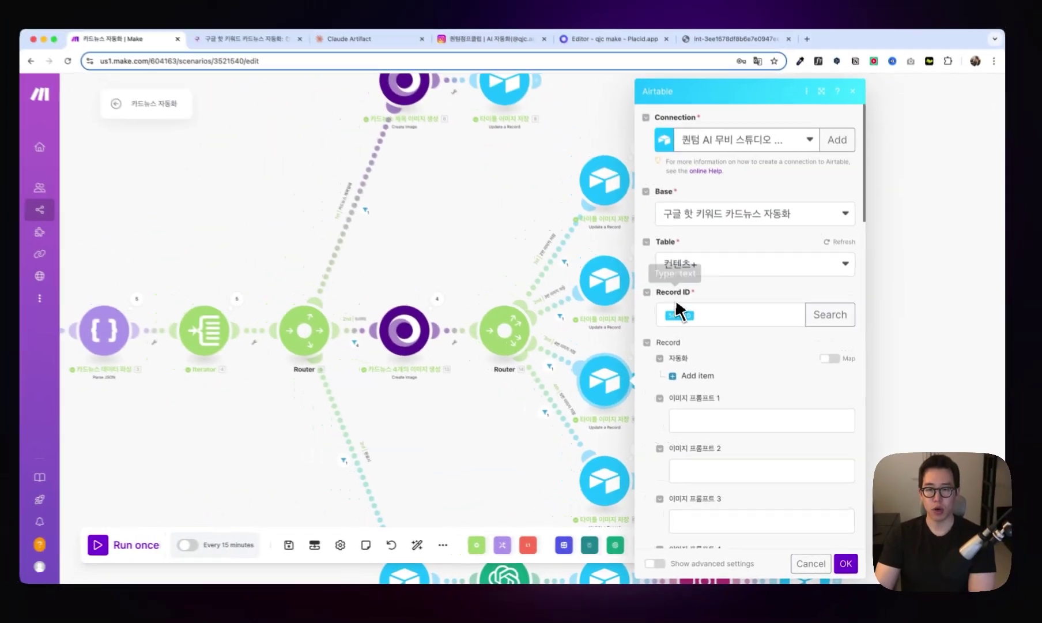
{"action": "scroll", "coordinate": [700, 335], "scroll_direction": "down", "scroll_amount": 3}
{"action": "scroll", "coordinate": [674, 349], "scroll_direction": "down", "scroll_amount": 1}
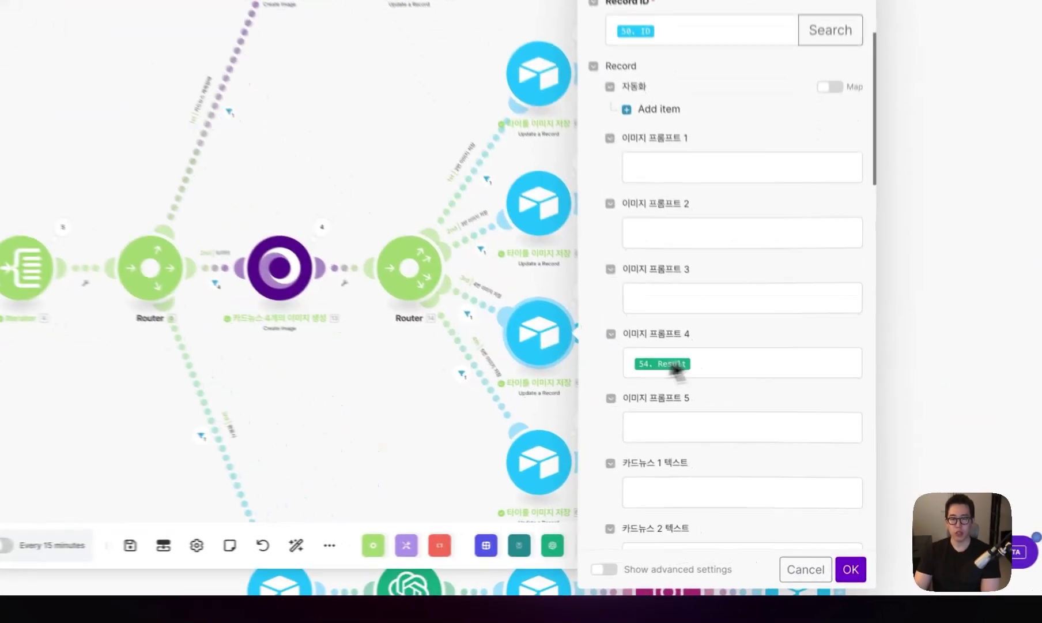
{"action": "left_click", "coordinate": [714, 408]}
{"action": "scroll", "coordinate": [663, 349], "scroll_direction": "down", "scroll_amount": 7}
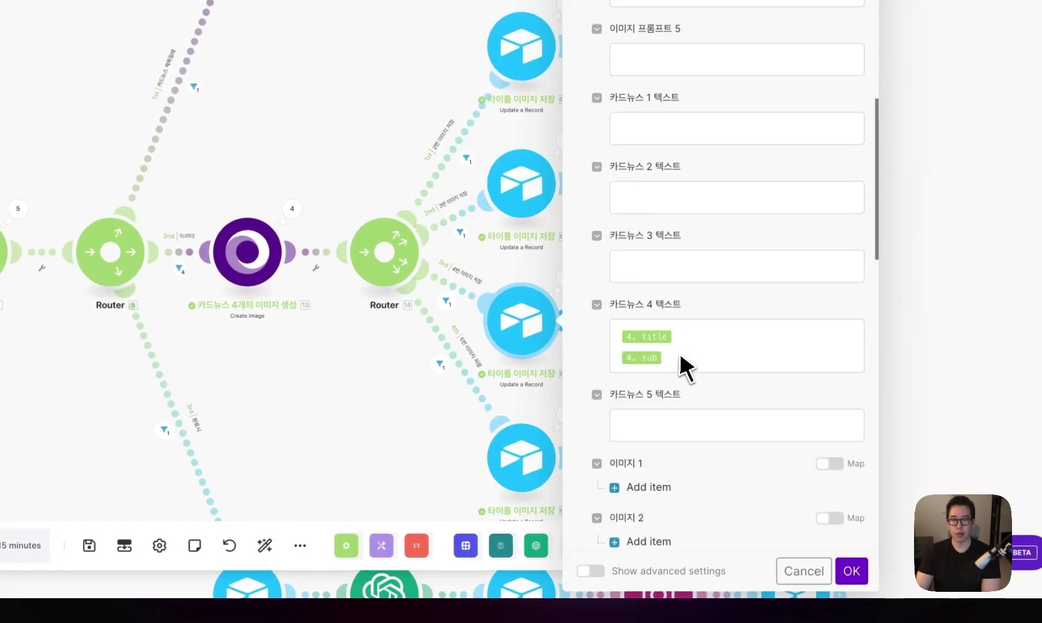
{"action": "left_click", "coordinate": [634, 297]}
{"action": "scroll", "coordinate": [674, 302], "scroll_direction": "down", "scroll_amount": 5}
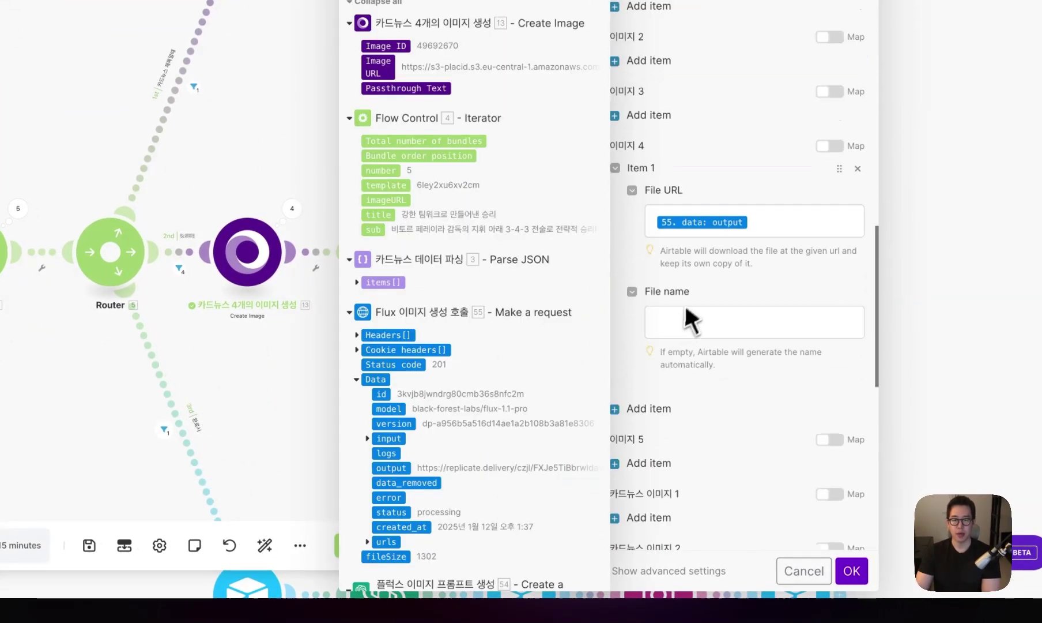
- Check the 이미지 4 and 카드뉴스 이미지 4 File URL mappings and close the third Airtable module
{"action": "left_click", "coordinate": [755, 229]}
{"action": "scroll", "coordinate": [737, 326], "scroll_direction": "down", "scroll_amount": 4}
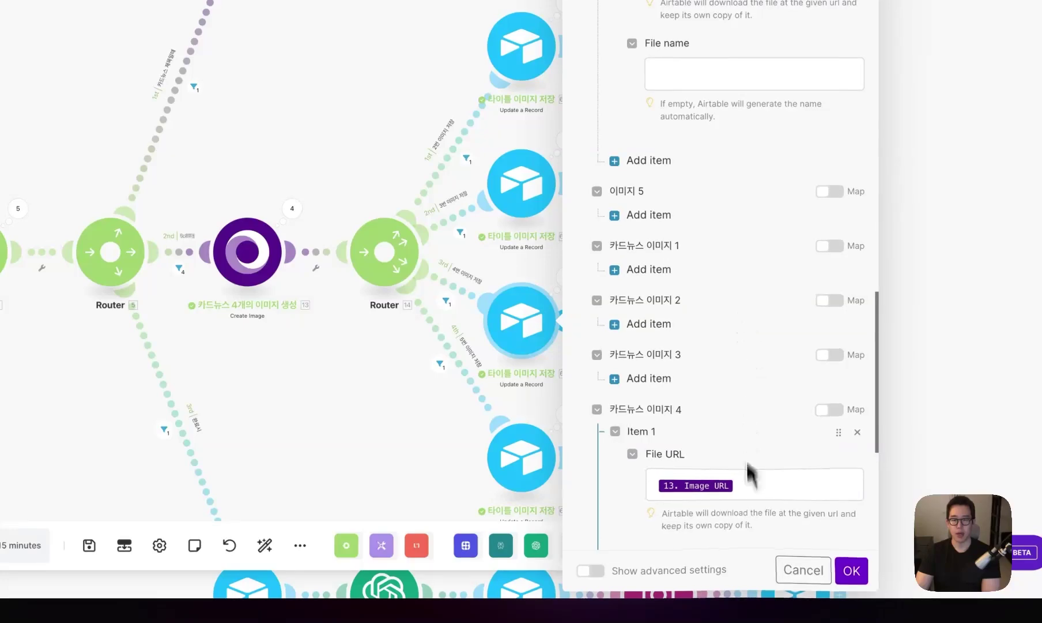
{"action": "left_click", "coordinate": [655, 488]}
{"action": "scroll", "coordinate": [714, 477], "scroll_direction": "down", "scroll_amount": 3}
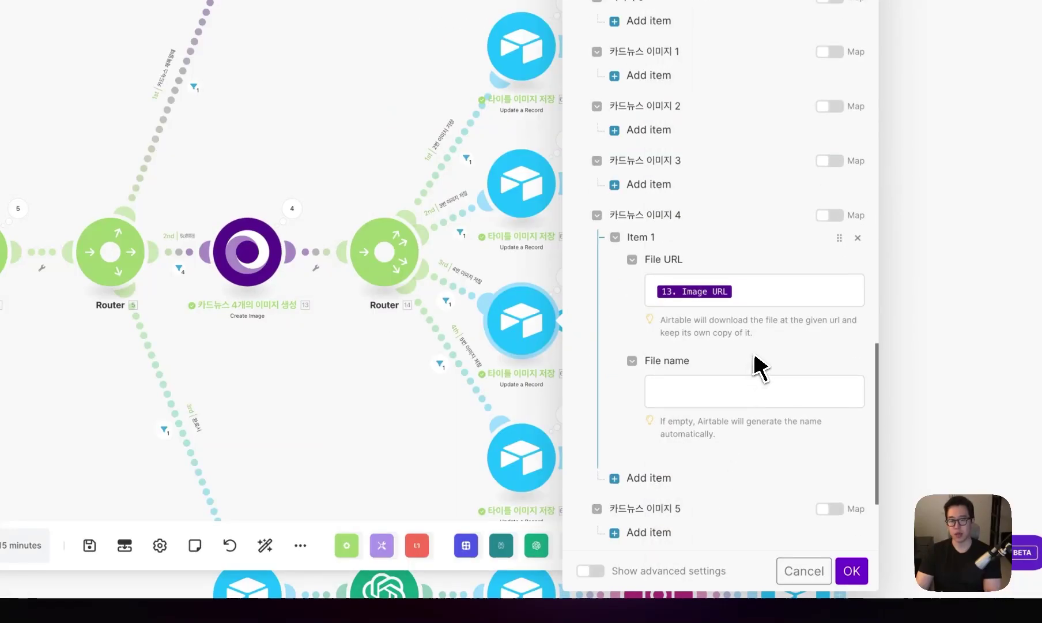
{"action": "scroll", "coordinate": [761, 368], "scroll_direction": "down", "scroll_amount": 2}
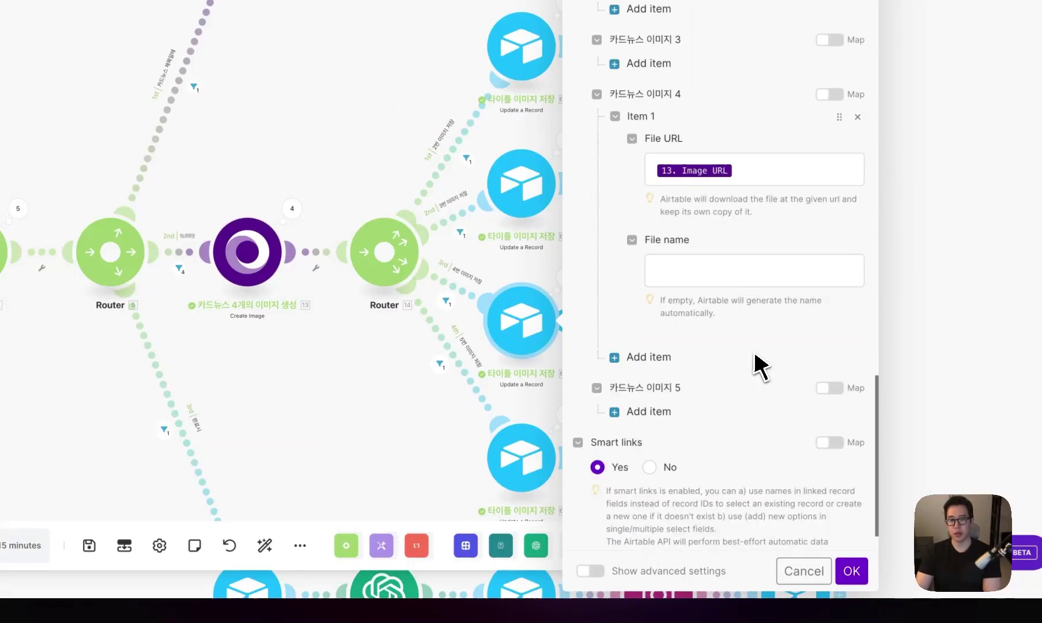
{"action": "left_click", "coordinate": [851, 570]}
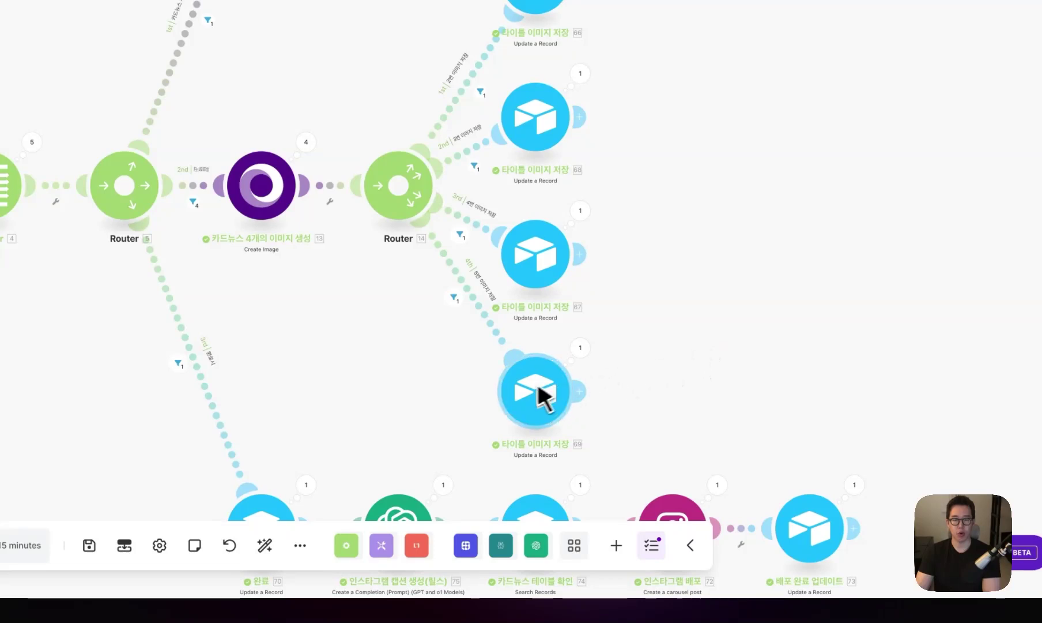
- Look over the 5번 이미지 저장 route and its last Update a Record module, and switch to the 컨텐츠+ table in Airtable
{"action": "left_click", "coordinate": [494, 329]}
{"action": "left_click", "coordinate": [453, 321]}
{"action": "left_click", "coordinate": [473, 223]}
{"action": "left_click", "coordinate": [447, 269]}
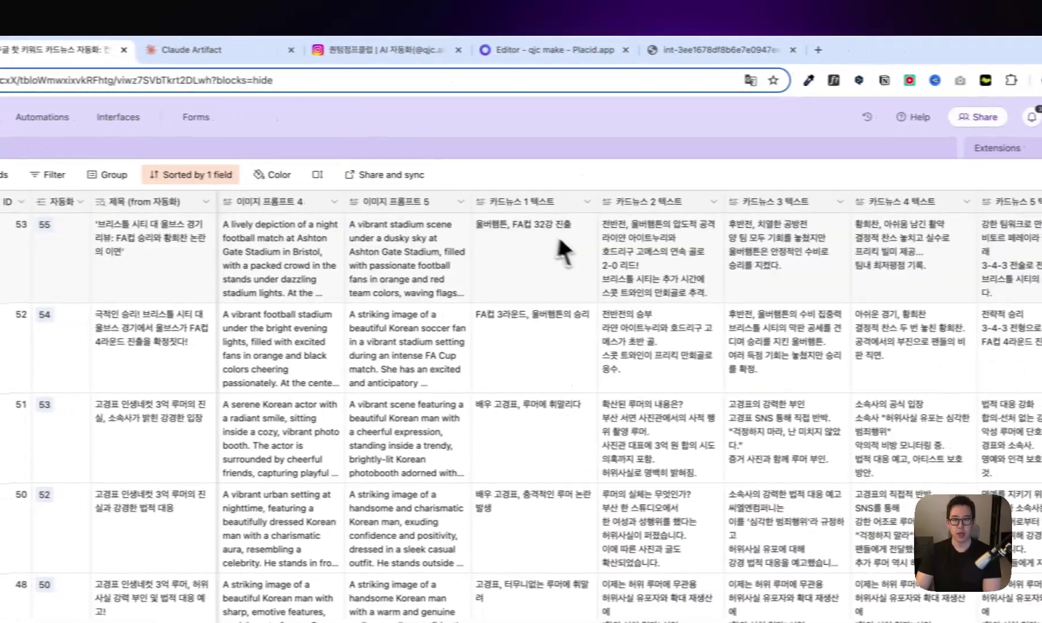
- Examine the saved 카드뉴스 텍스트, 이미지 1–5 and 카드뉴스 이미지 columns of the first record in the 컨텐츠+ grid
{"action": "scroll", "coordinate": [600, 263], "scroll_direction": "right", "scroll_amount": 10}
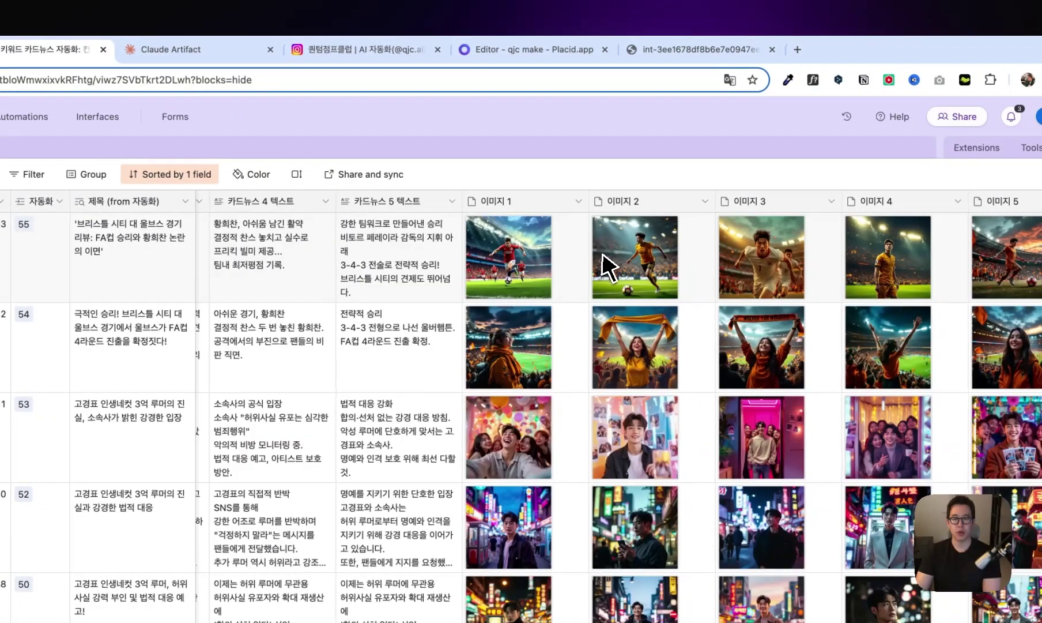
{"action": "scroll", "coordinate": [610, 269], "scroll_direction": "right", "scroll_amount": 4}
{"action": "left_click", "coordinate": [768, 281]}
{"action": "scroll", "coordinate": [780, 280], "scroll_direction": "right", "scroll_amount": 15}
{"action": "scroll", "coordinate": [778, 282], "scroll_direction": "right", "scroll_amount": 4}
{"action": "key", "text": "Right"}
{"action": "key", "text": "Right"}
- Switch to Placid and view the qjc make project's Templates page with its option for creating a template
{"action": "left_click", "coordinate": [563, 292]}
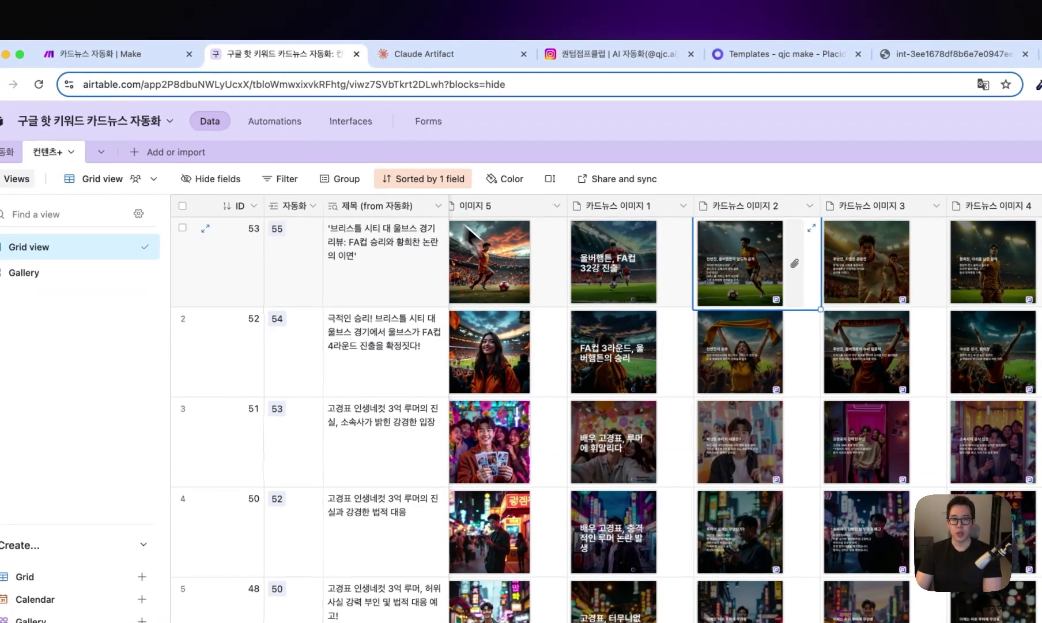
{"action": "left_click", "coordinate": [357, 272]}
{"action": "left_click", "coordinate": [611, 269]}
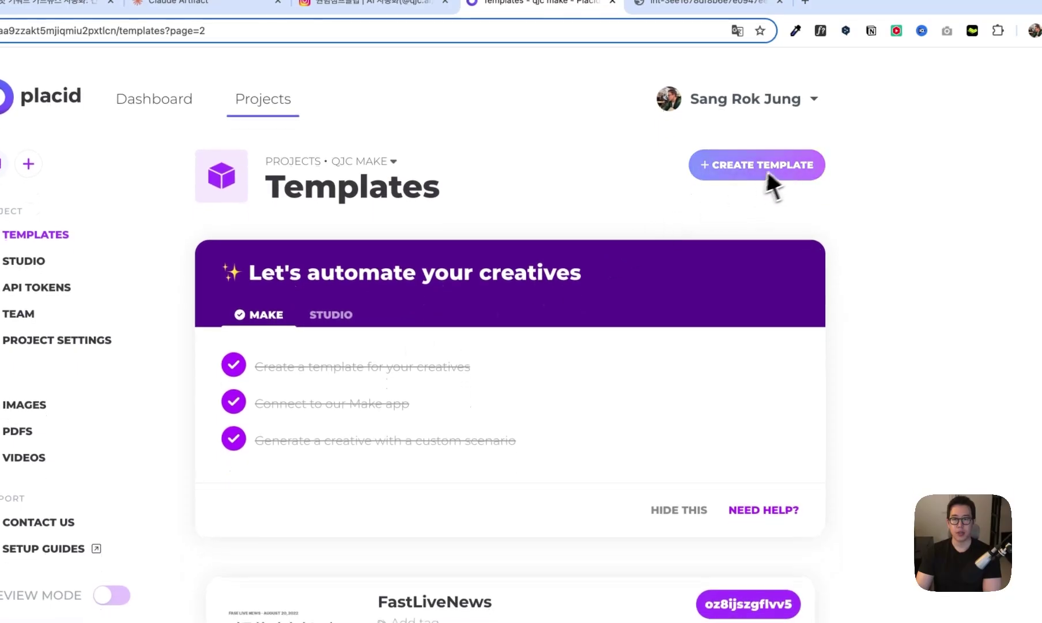
- Open the 카드뉴스-제목 template in the editor and examine its img and mask layers, including the mask's fill colour field
{"action": "left_click", "coordinate": [770, 174]}
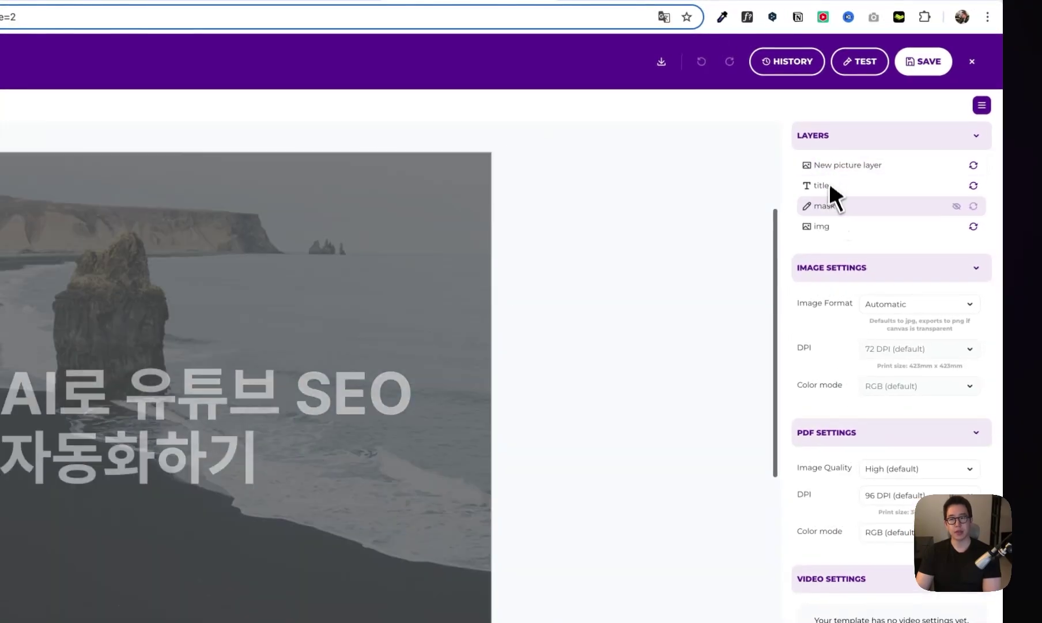
{"action": "left_click", "coordinate": [837, 225]}
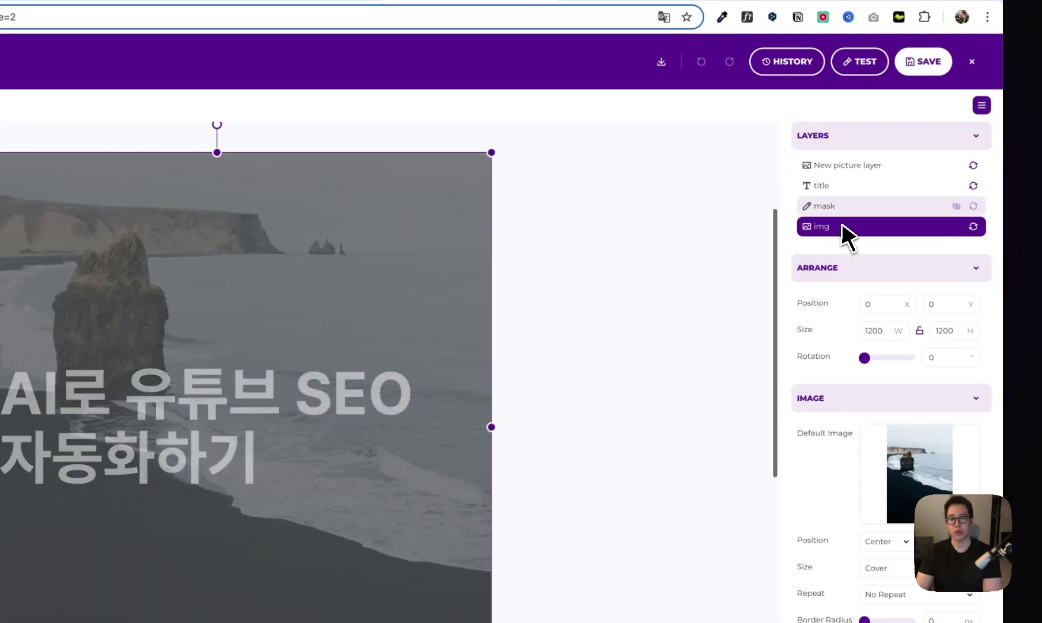
{"action": "left_click", "coordinate": [843, 211]}
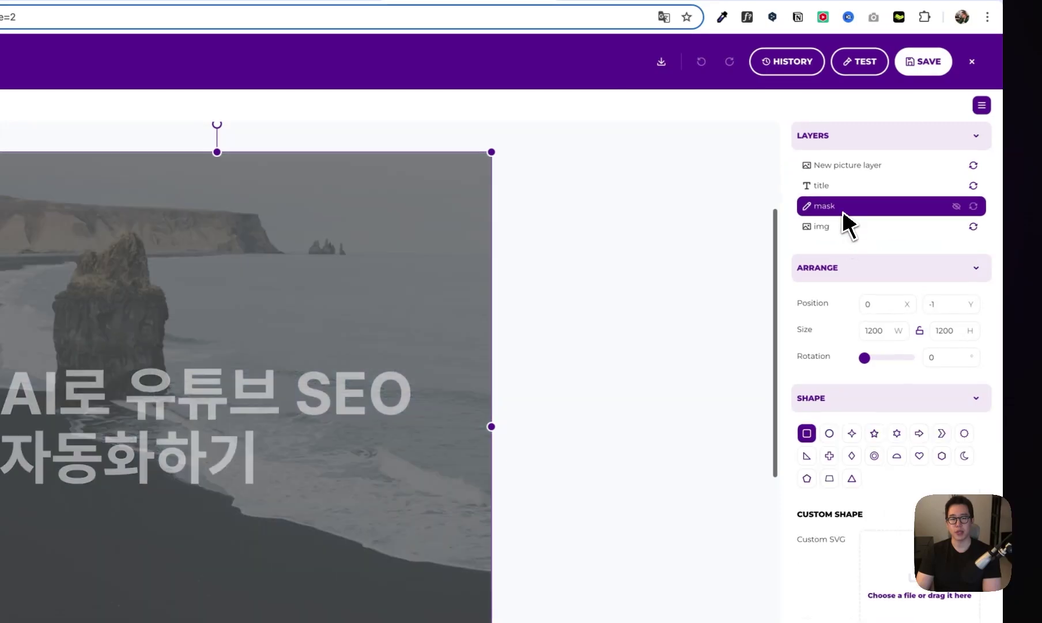
{"action": "scroll", "coordinate": [856, 346], "scroll_direction": "down", "scroll_amount": 5}
{"action": "scroll", "coordinate": [835, 395], "scroll_direction": "up", "scroll_amount": 5}
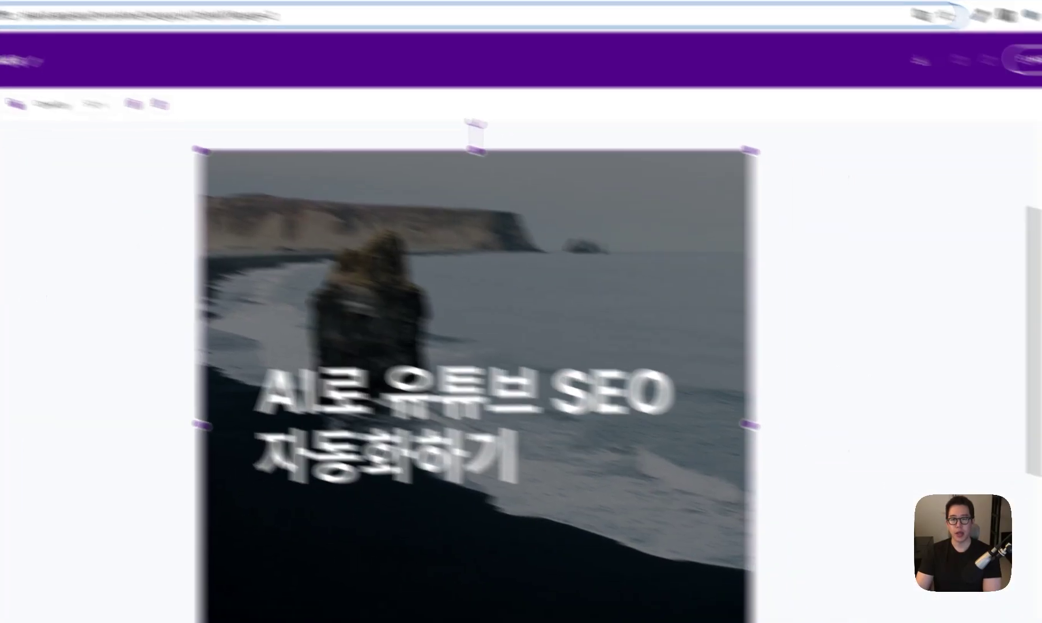
{"action": "scroll", "coordinate": [839, 398], "scroll_direction": "down", "scroll_amount": 5}
{"action": "left_click", "coordinate": [898, 344]}
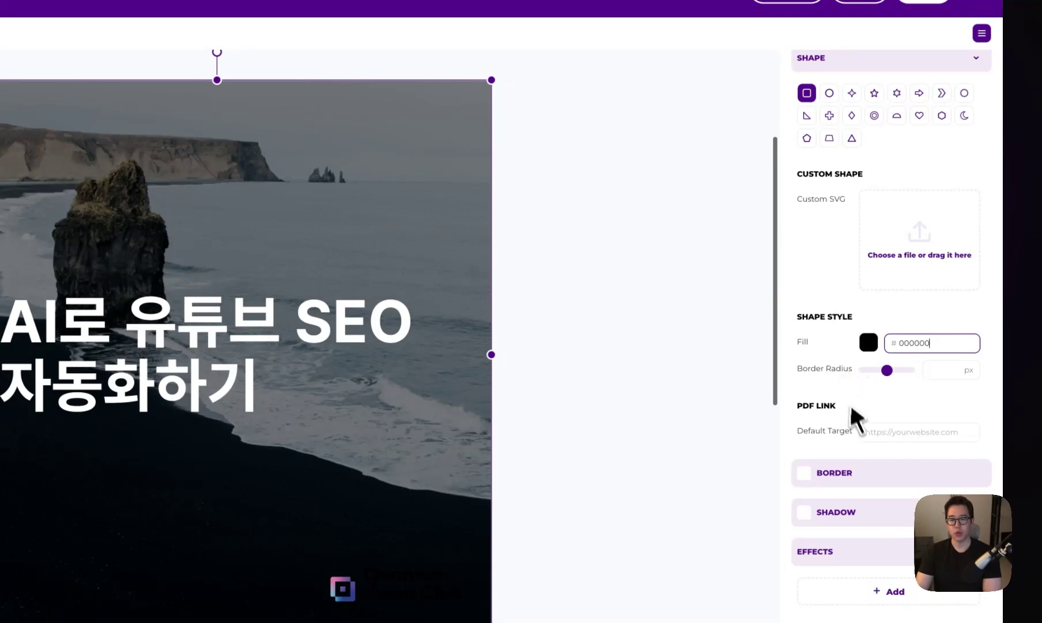
{"action": "scroll", "coordinate": [873, 506], "scroll_direction": "up", "scroll_amount": 5}
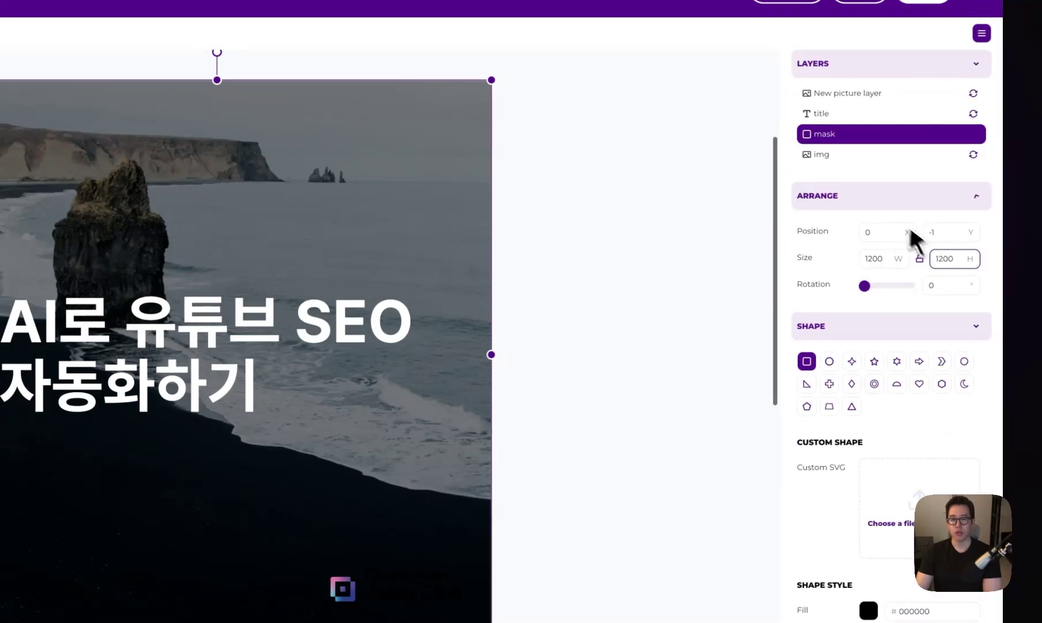
- Hide the mask layer to compare the canvas without the dark overlay, and make the mask visible again
{"action": "left_click", "coordinate": [905, 154]}
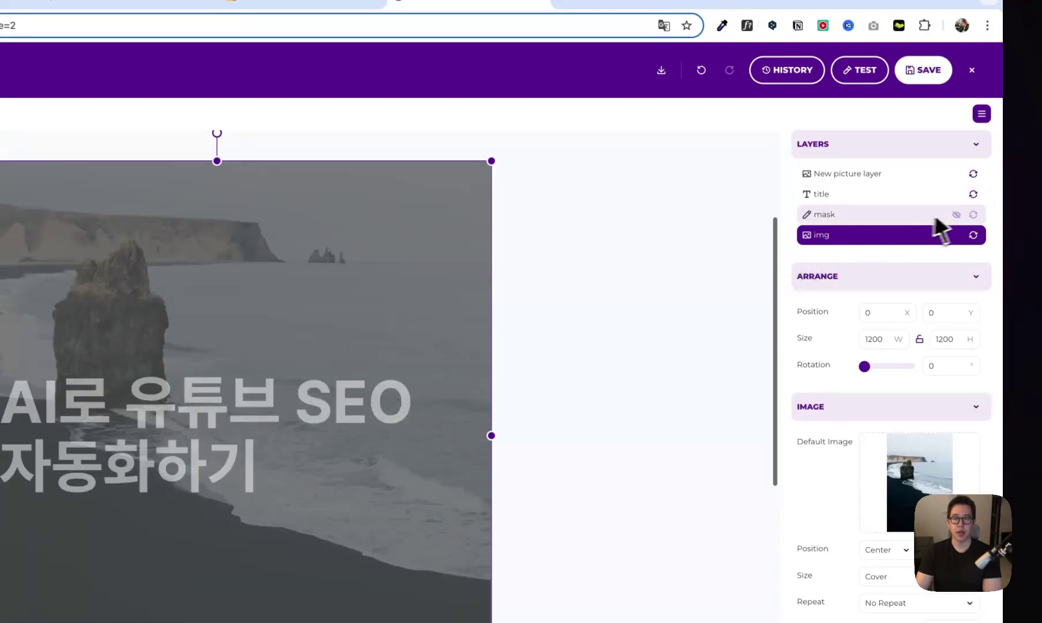
{"action": "left_click", "coordinate": [954, 215]}
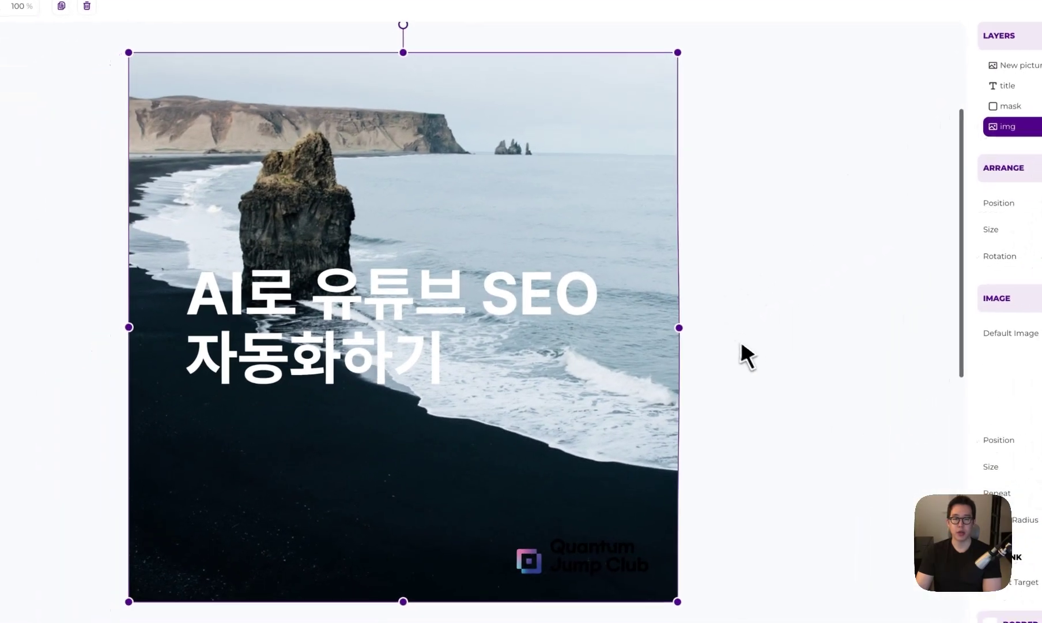
{"action": "left_click", "coordinate": [739, 354]}
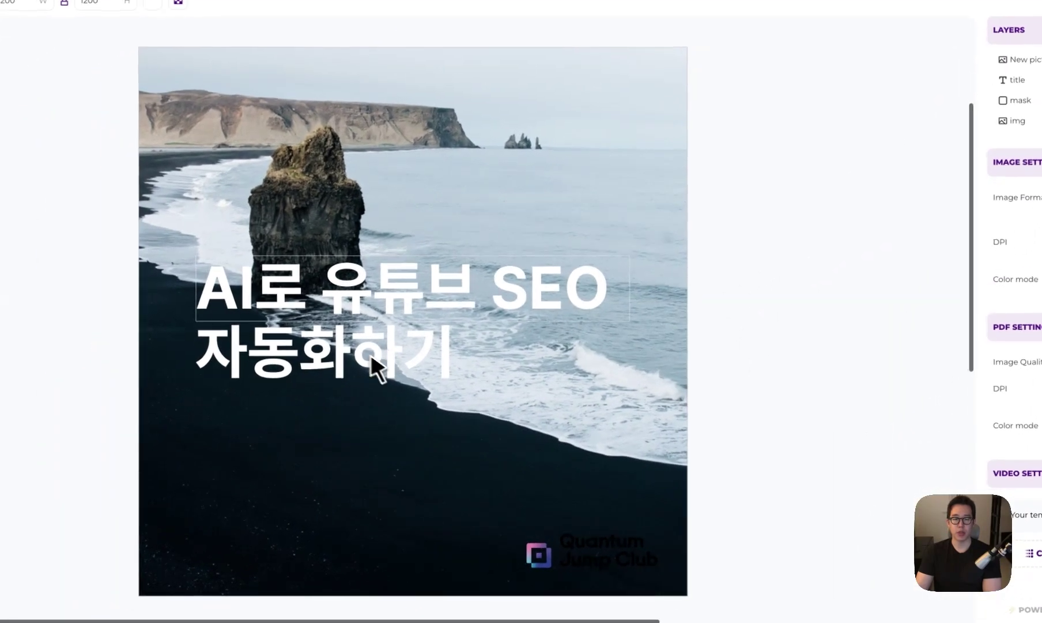
{"action": "left_click", "coordinate": [1021, 101]}
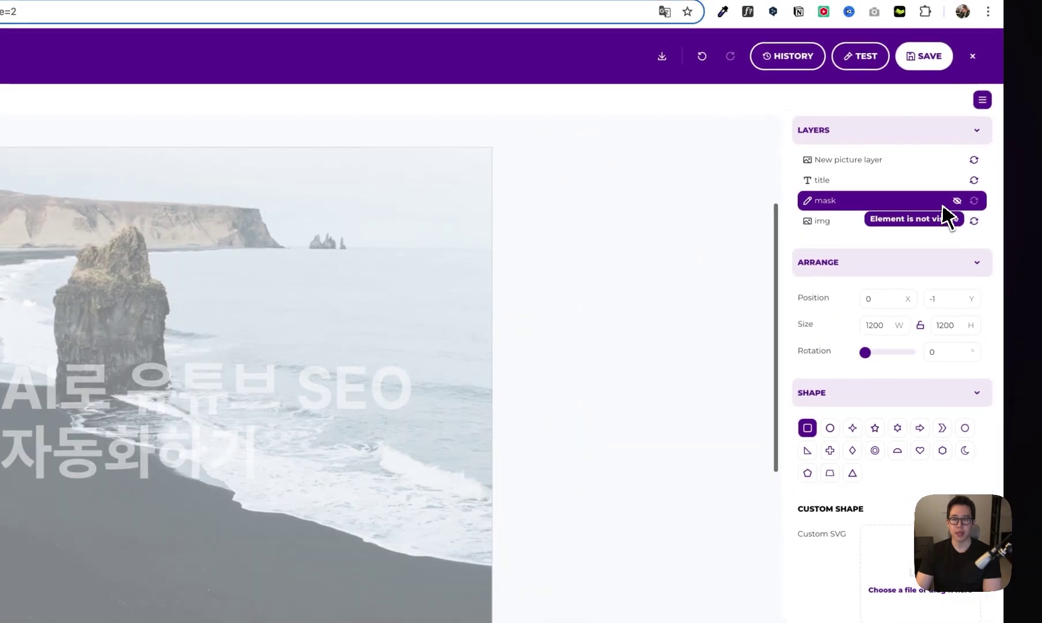
{"action": "left_click", "coordinate": [955, 202]}
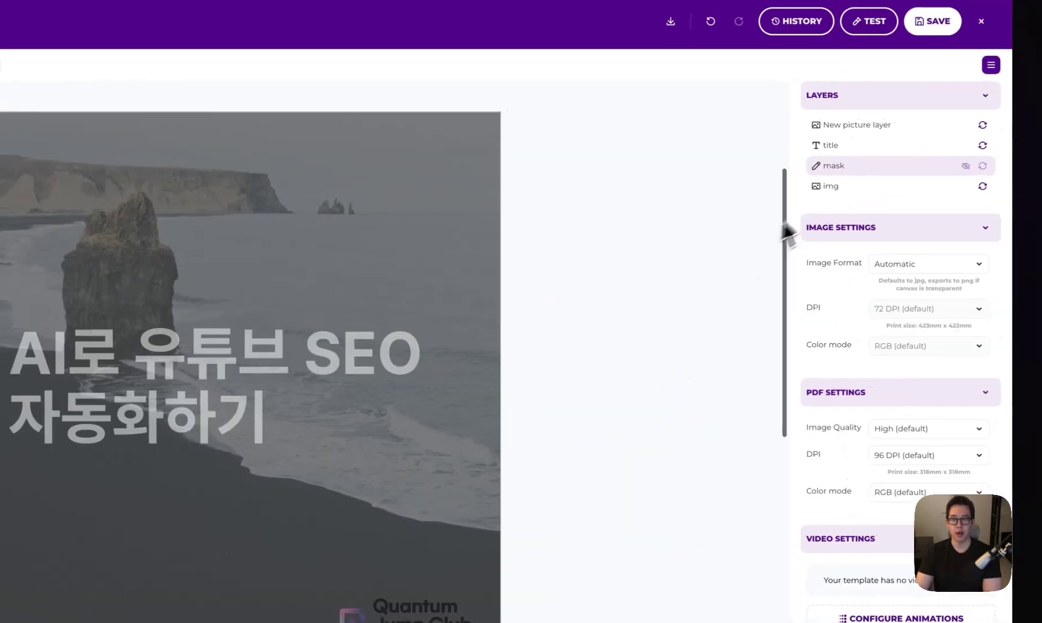
- Review the mask layer's shape, fill and border radius settings
{"action": "left_click", "coordinate": [896, 173]}
{"action": "scroll", "coordinate": [859, 346], "scroll_direction": "down", "scroll_amount": 1}
{"action": "scroll", "coordinate": [852, 404], "scroll_direction": "down", "scroll_amount": 2}
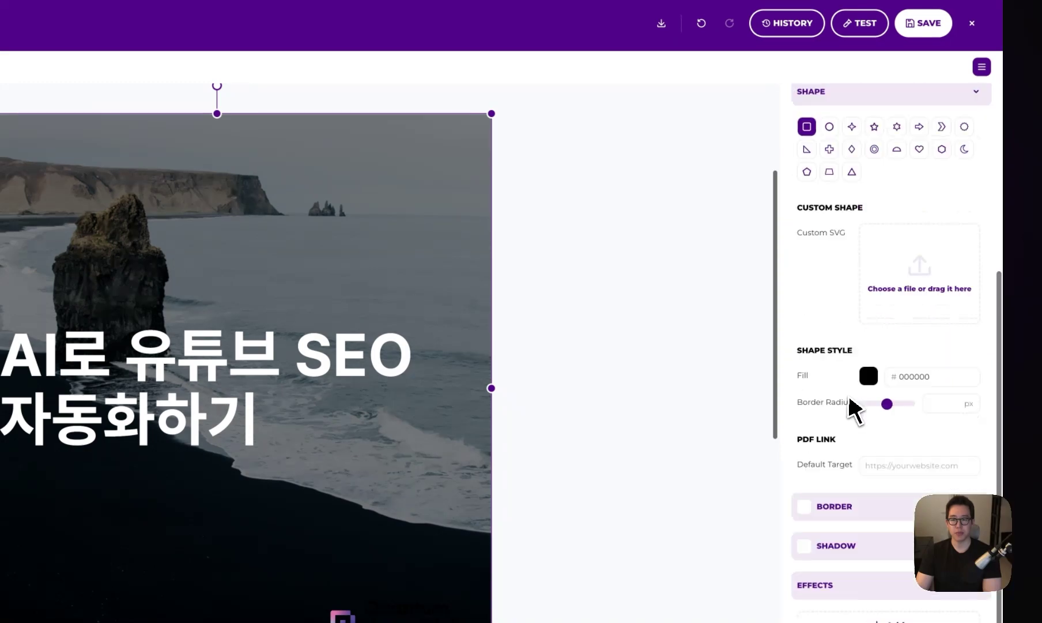
{"action": "scroll", "coordinate": [865, 260], "scroll_direction": "up", "scroll_amount": 5}
- Try adding a new text layer and moving it down the canvas of the 카드뉴스-제목 template
{"action": "left_click", "coordinate": [868, 148]}
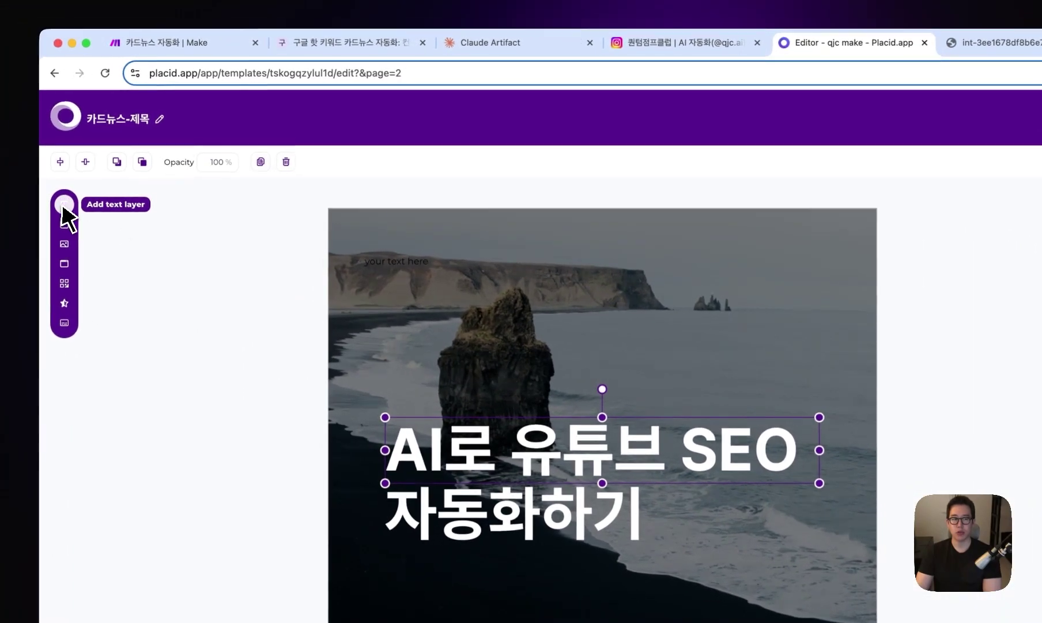
{"action": "left_click", "coordinate": [64, 204]}
{"action": "left_click_drag", "start_coordinate": [416, 278], "coordinate": [417, 393]}
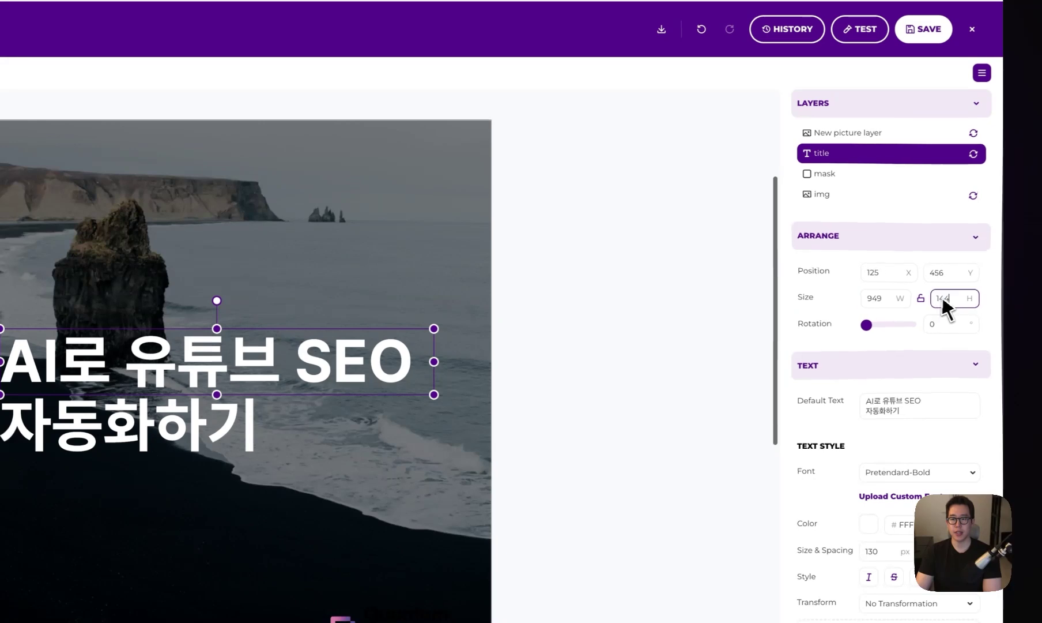
- Examine the title layer's default text, font, custom font upload option, text size and letter spacing
{"action": "left_click_drag", "start_coordinate": [914, 280], "coordinate": [865, 281]}
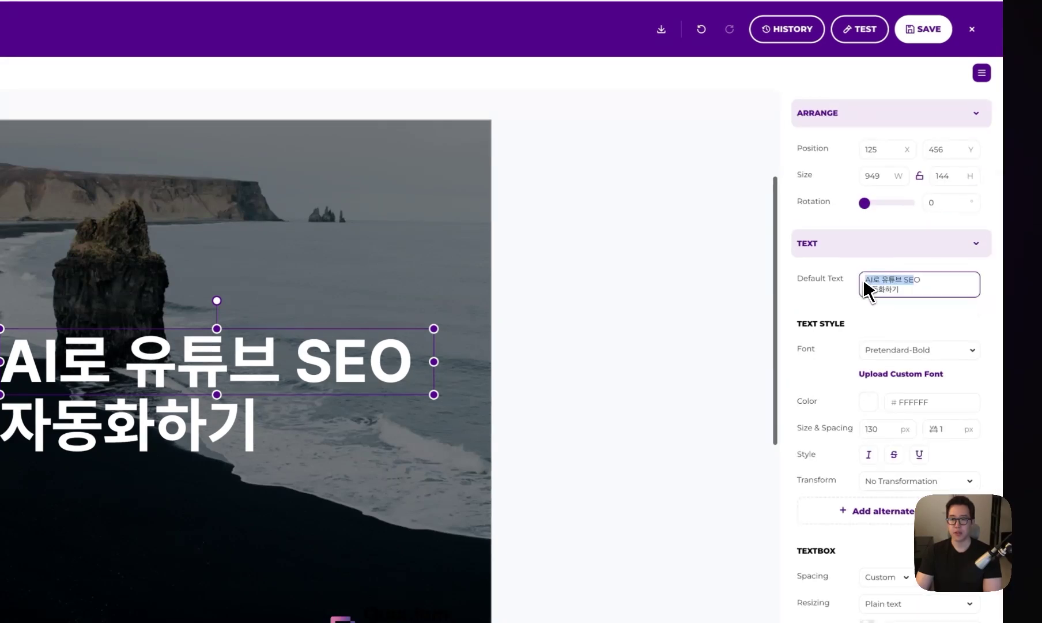
{"action": "scroll", "coordinate": [857, 292], "scroll_direction": "down", "scroll_amount": 1}
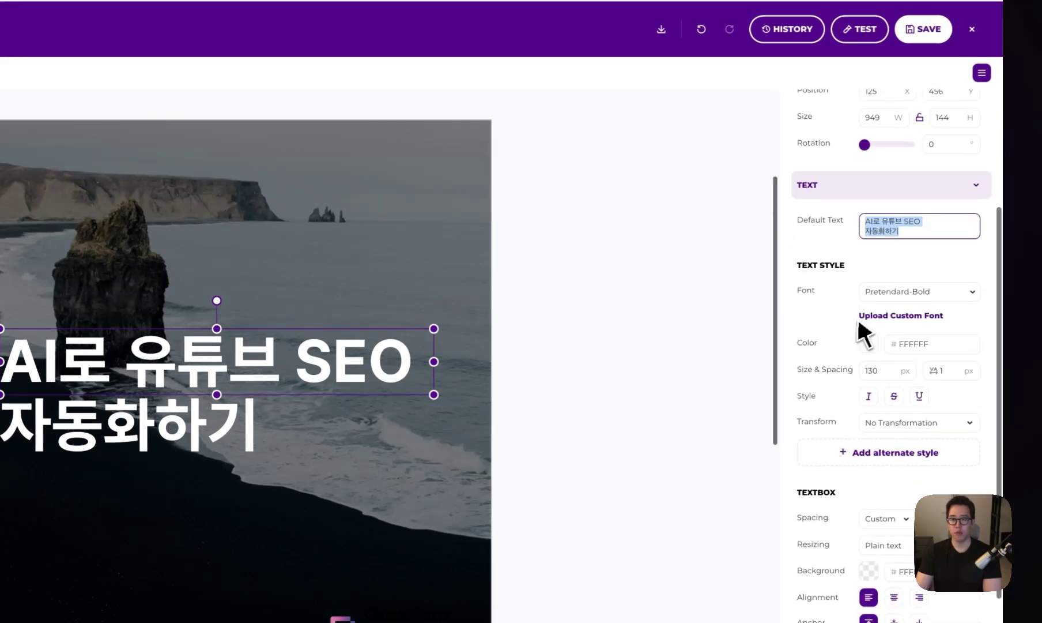
{"action": "left_click", "coordinate": [873, 299]}
{"action": "left_click", "coordinate": [862, 302]}
{"action": "scroll", "coordinate": [865, 314], "scroll_direction": "down", "scroll_amount": 1}
{"action": "left_click_drag", "start_coordinate": [887, 336], "coordinate": [868, 336]}
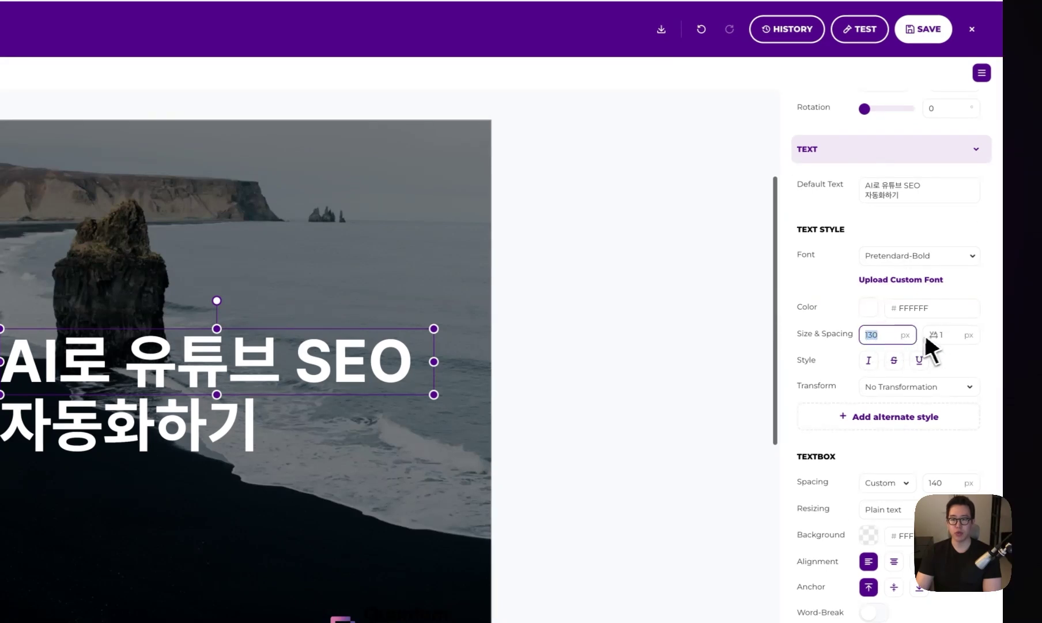
{"action": "left_click_drag", "start_coordinate": [946, 339], "coordinate": [941, 338]}
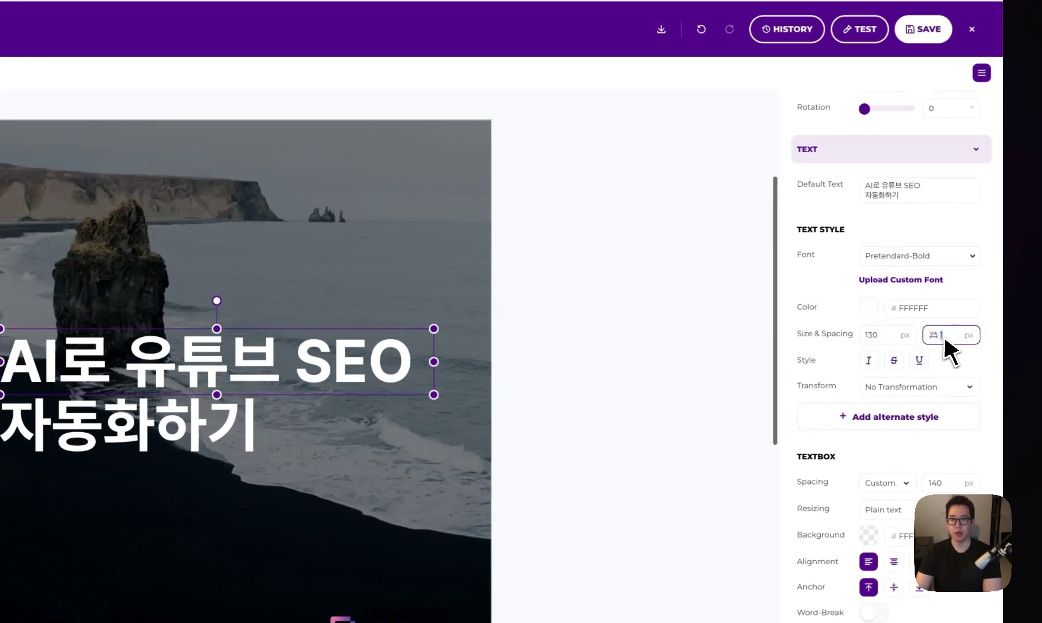
- Check the title layer's textbox settings for spacing, resizing, background, alignment and anchor
{"action": "scroll", "coordinate": [899, 378], "scroll_direction": "down", "scroll_amount": 2}
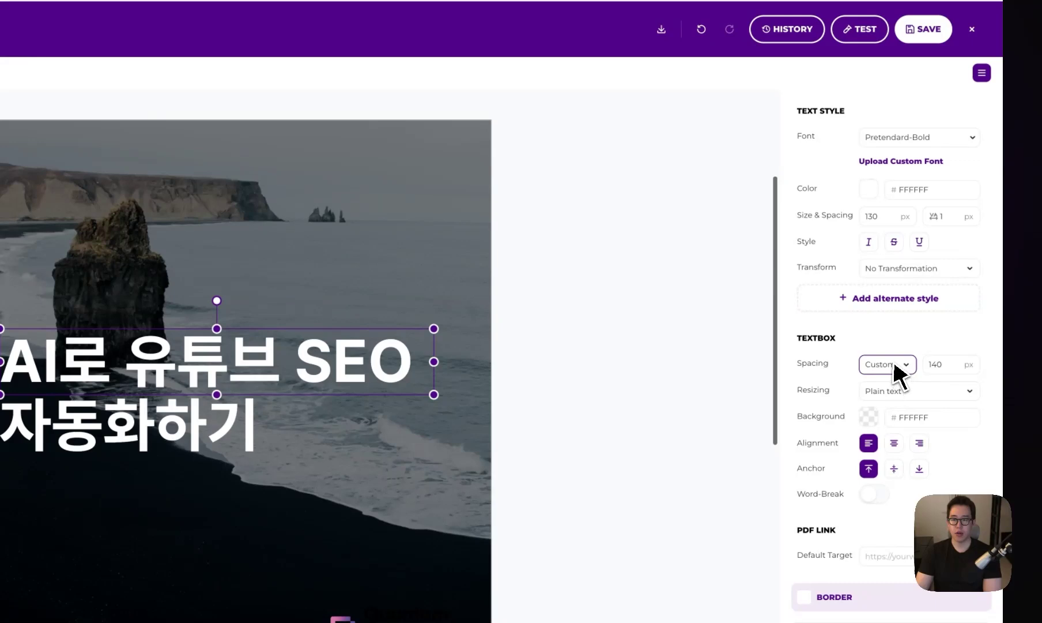
{"action": "left_click", "coordinate": [865, 397]}
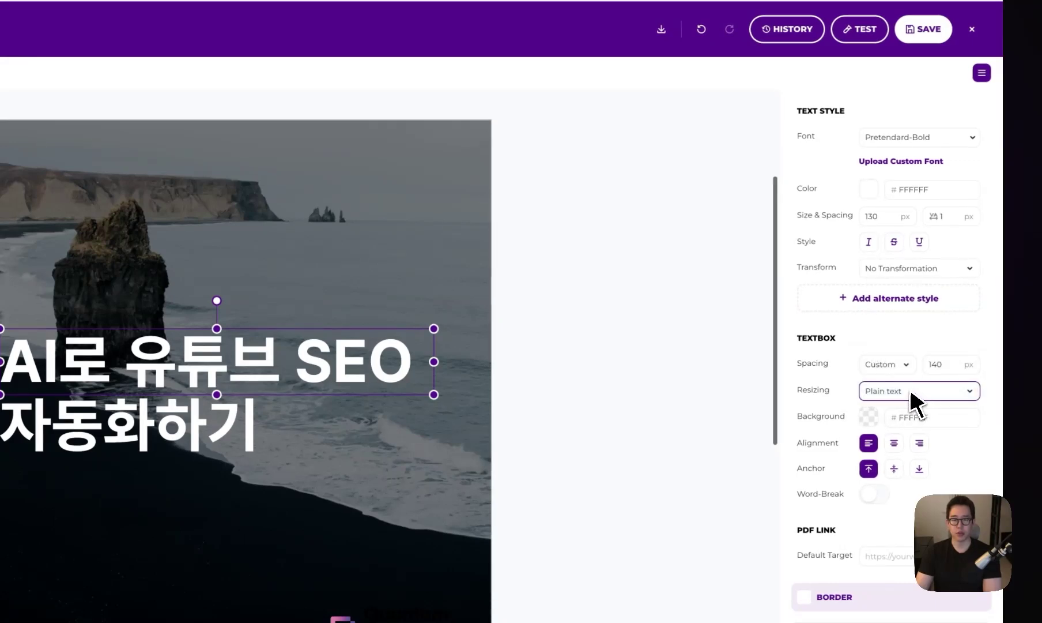
{"action": "left_click", "coordinate": [961, 426]}
{"action": "left_click_drag", "start_coordinate": [961, 426], "coordinate": [895, 426]}
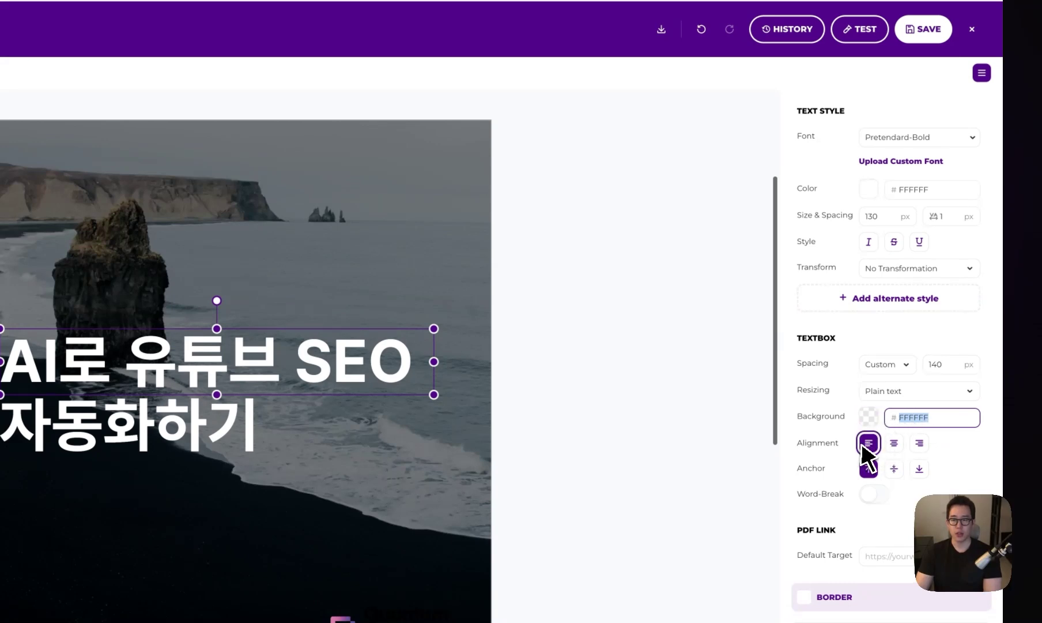
{"action": "left_click", "coordinate": [869, 468]}
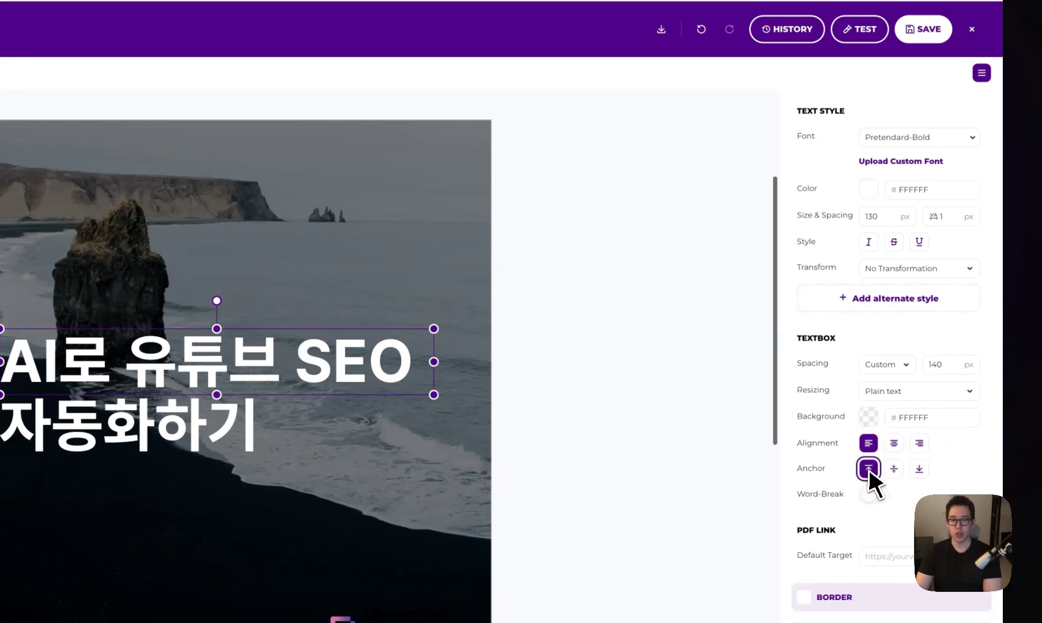
- Select the New picture layer holding the Quantum Jump Club logo and check its position, width and height
{"action": "scroll", "coordinate": [868, 470], "scroll_direction": "up", "scroll_amount": 5}
{"action": "left_click", "coordinate": [846, 134]}
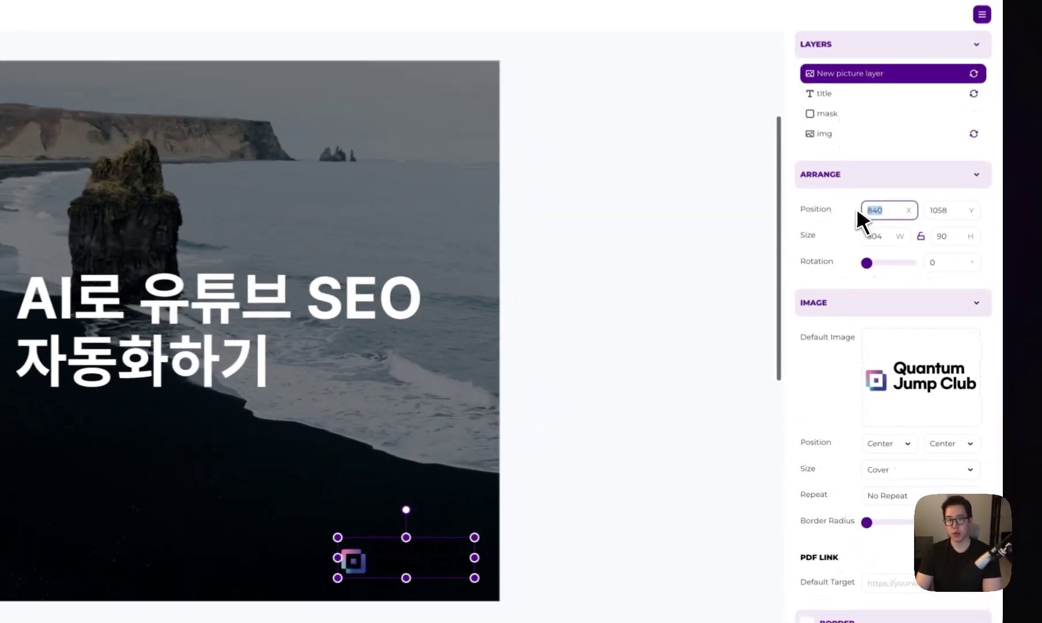
{"action": "left_click", "coordinate": [951, 277]}
{"action": "left_click", "coordinate": [863, 233]}
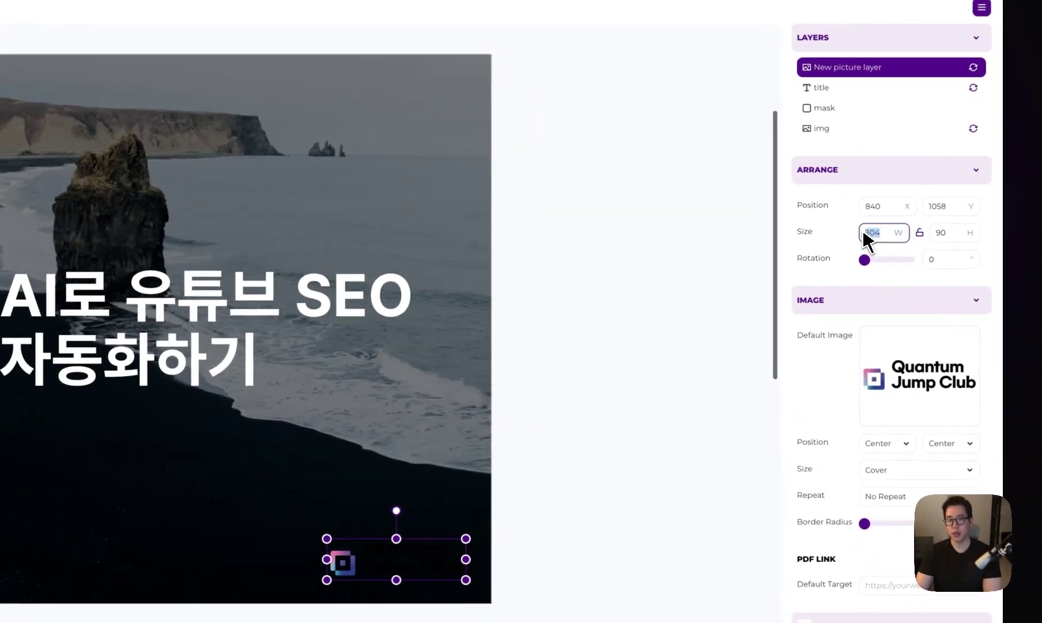
{"action": "key", "text": "Tab"}
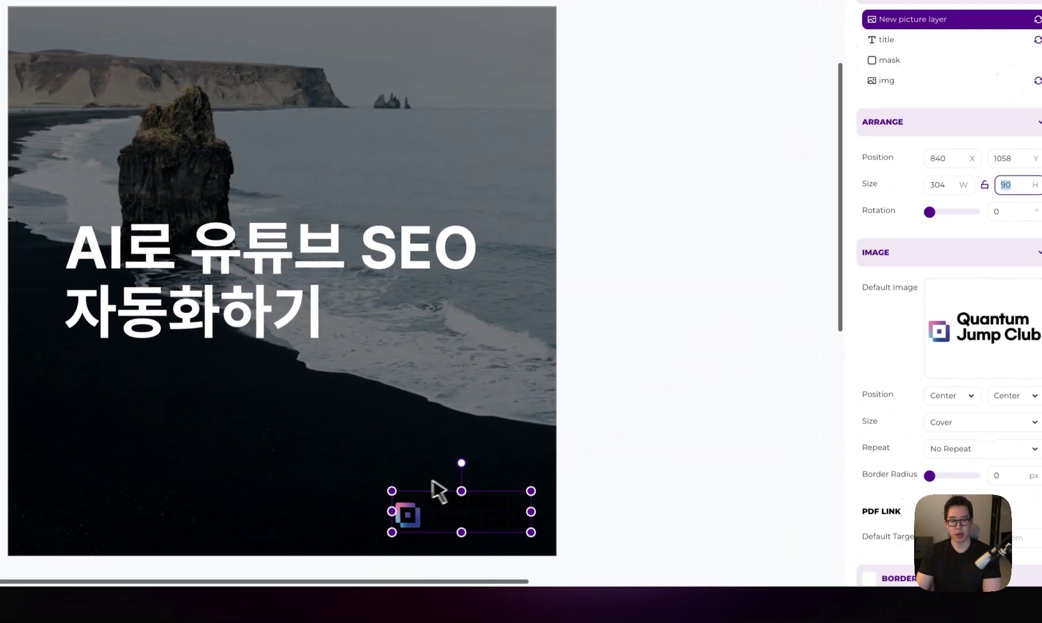
- Resize the logo picture layer on the canvas to 319 × 86 at position 824.6, 1061.09, and check its image settings
{"action": "left_click_drag", "start_coordinate": [326, 538], "coordinate": [319, 515]}
{"action": "left_click_drag", "start_coordinate": [389, 463], "coordinate": [390, 491]}
{"action": "scroll", "coordinate": [968, 346], "scroll_direction": "down", "scroll_amount": 5}
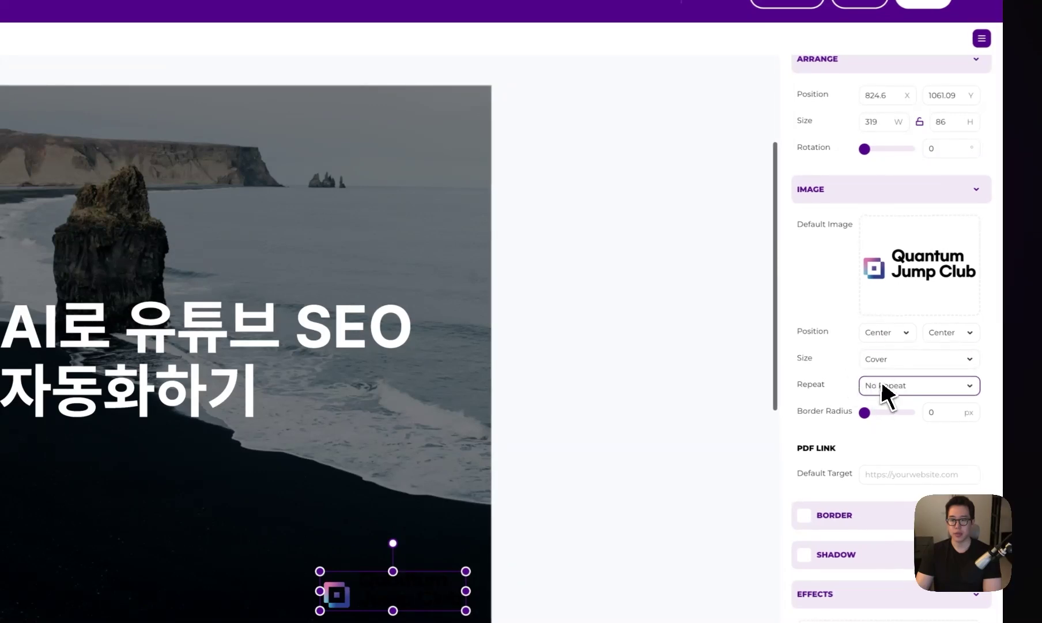
{"action": "scroll", "coordinate": [888, 389], "scroll_direction": "down", "scroll_amount": 1}
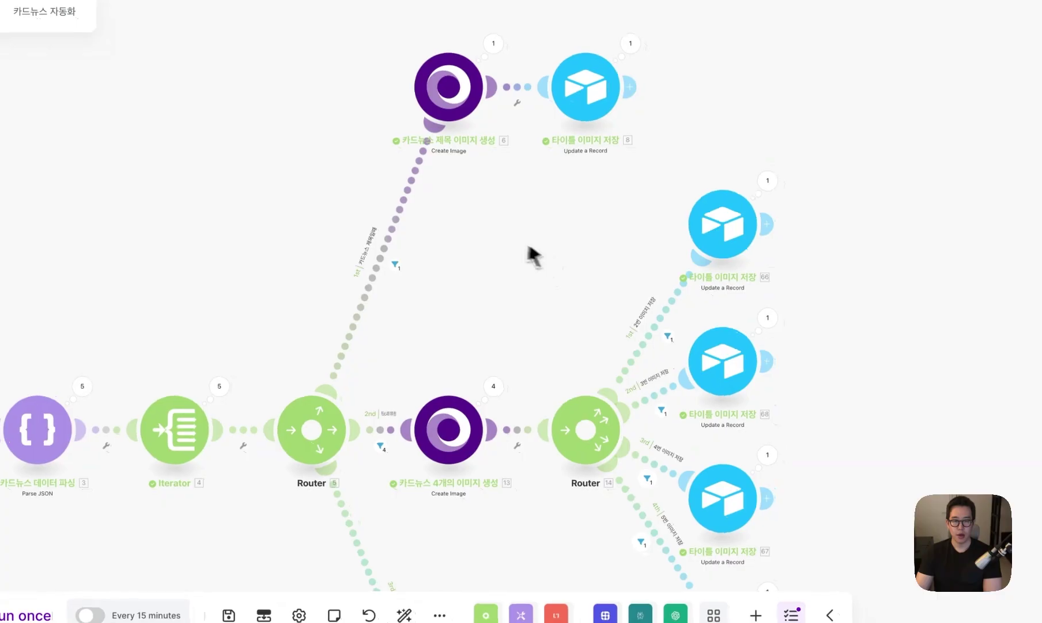
- Switch to the 카드뉴스 자동화 scenario in Make and open the 카드뉴스 제목일때 filter on the title image route
{"action": "scroll", "coordinate": [528, 254], "scroll_direction": "up", "scroll_amount": 3}
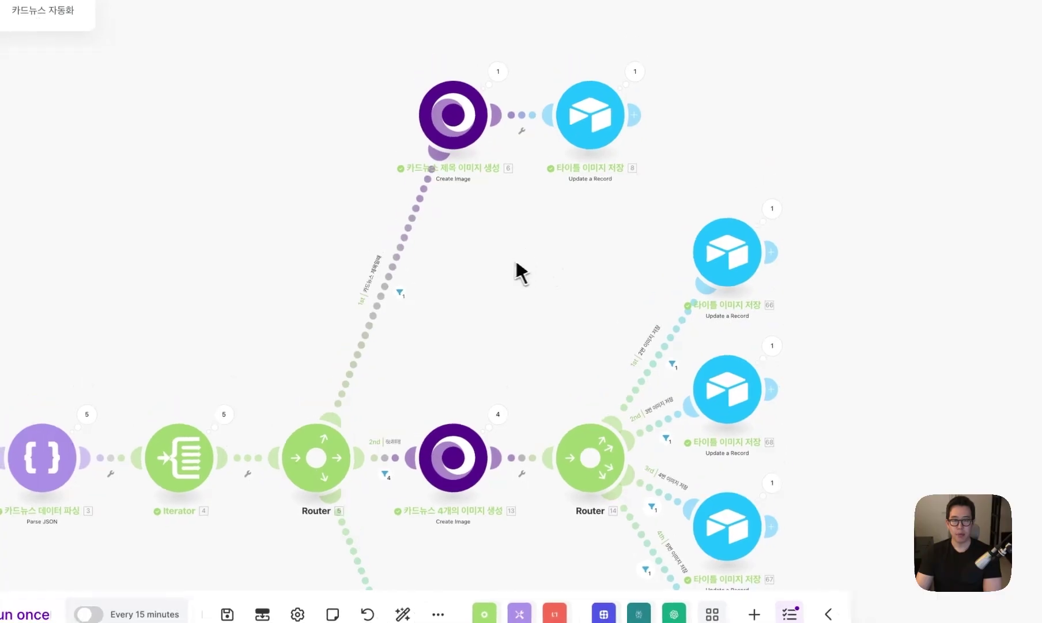
{"action": "left_click_drag", "start_coordinate": [583, 288], "coordinate": [589, 305]}
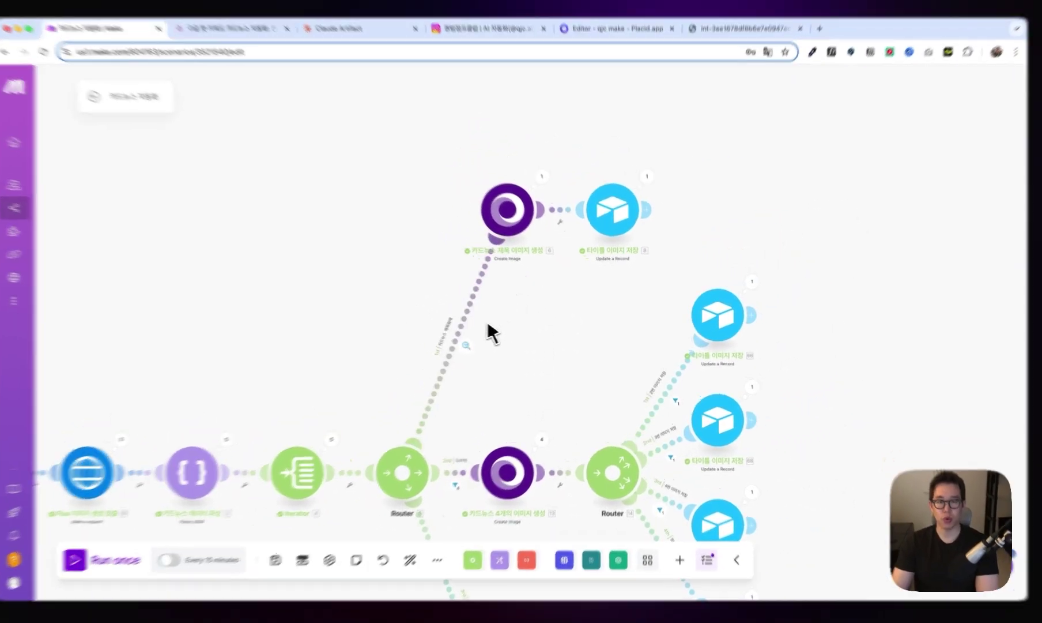
{"action": "left_click", "coordinate": [480, 344]}
{"action": "double_click", "coordinate": [543, 210]}
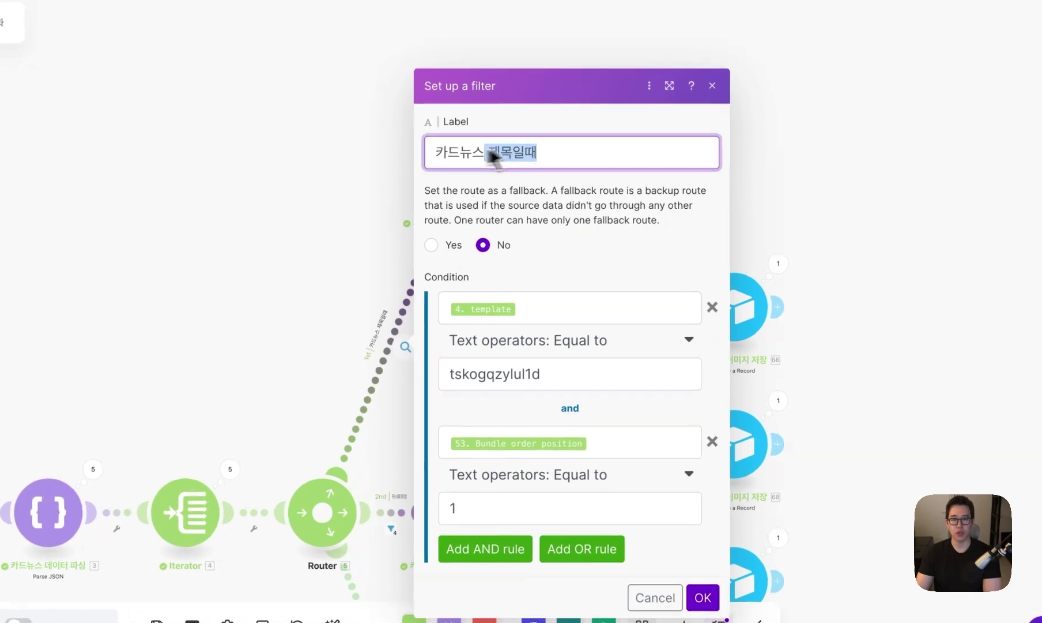
- Examine the filter's label and its first condition, which compares the Iterator's template value with tskogqzylul1d
{"action": "left_click_drag", "start_coordinate": [491, 152], "coordinate": [426, 151]}
{"action": "left_click_drag", "start_coordinate": [545, 310], "coordinate": [447, 310]}
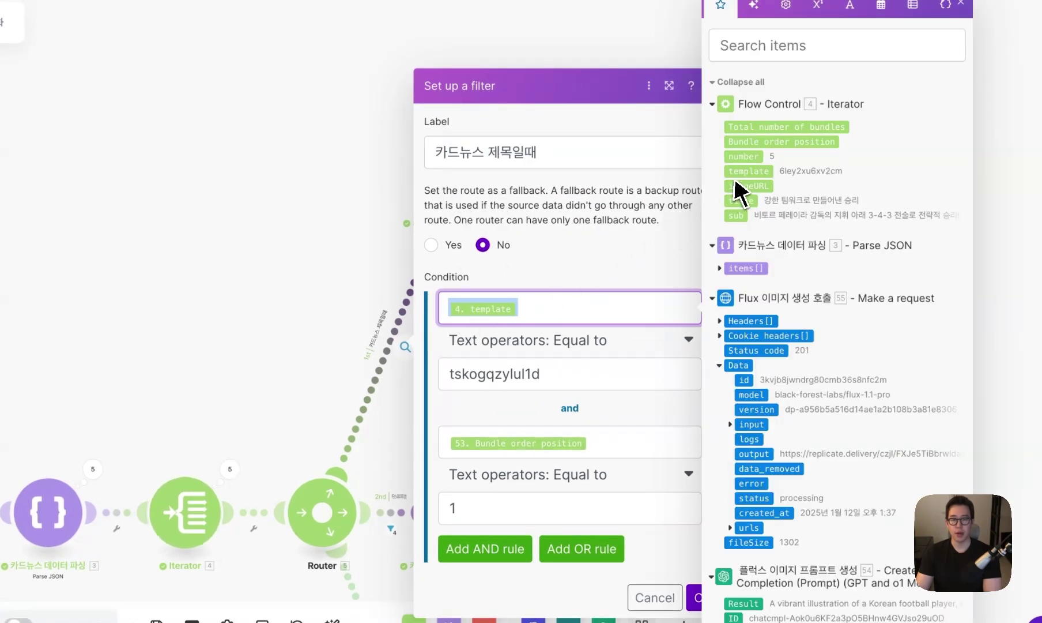
{"action": "left_click_drag", "start_coordinate": [544, 374], "coordinate": [444, 377]}
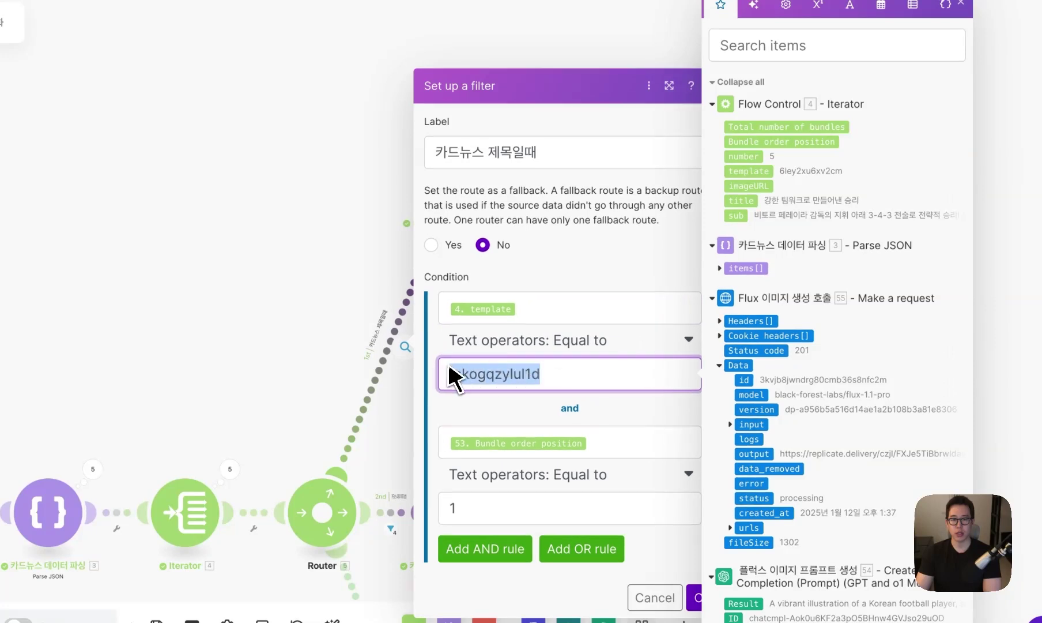
{"action": "left_click", "coordinate": [481, 378]}
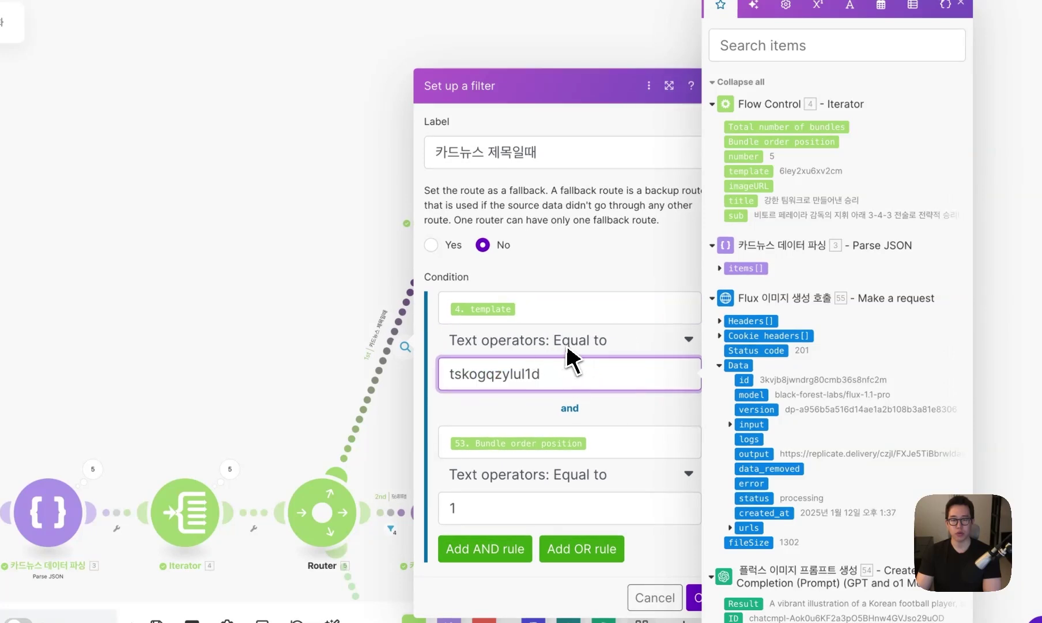
- Add an empty AND rule to the filter and remove it again, and check the Bundle order position condition
{"action": "left_click", "coordinate": [570, 402]}
{"action": "left_click", "coordinate": [513, 550]}
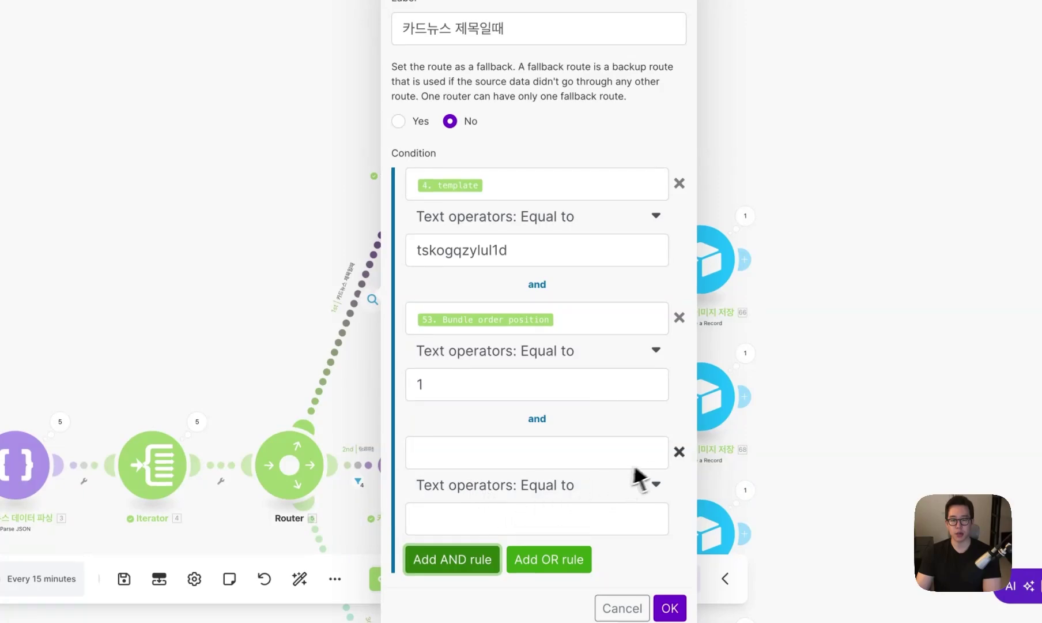
{"action": "left_click", "coordinate": [679, 452]}
{"action": "left_click", "coordinate": [443, 320]}
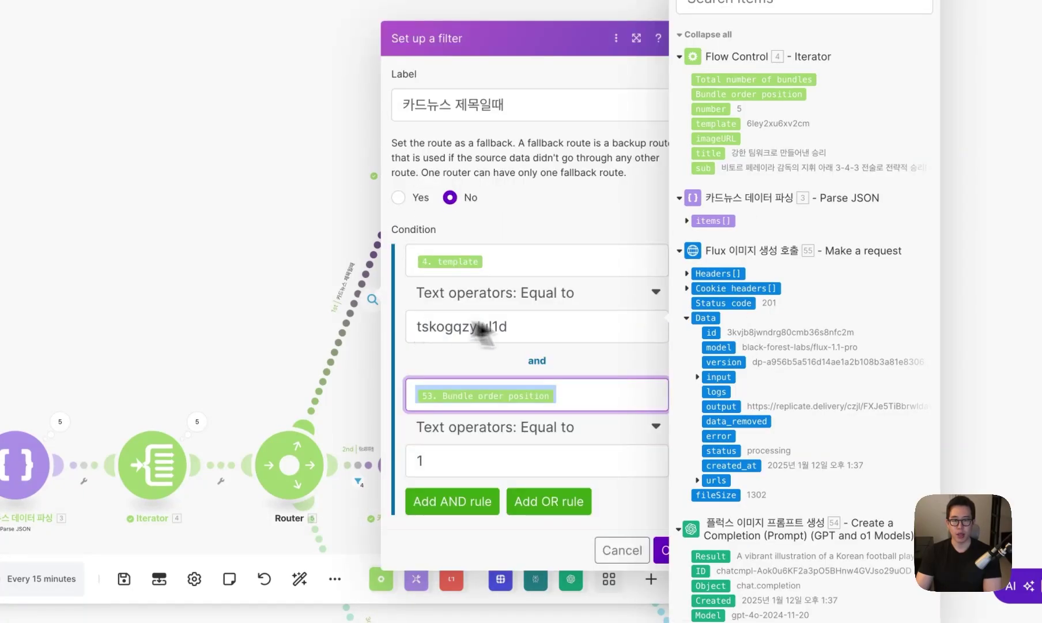
- Check the 카드뉴스 제목일때 filter's condition that compares the second Iterator's Bundle order position with 1, and close the filter
{"action": "scroll", "coordinate": [749, 375], "scroll_direction": "down", "scroll_amount": 8}
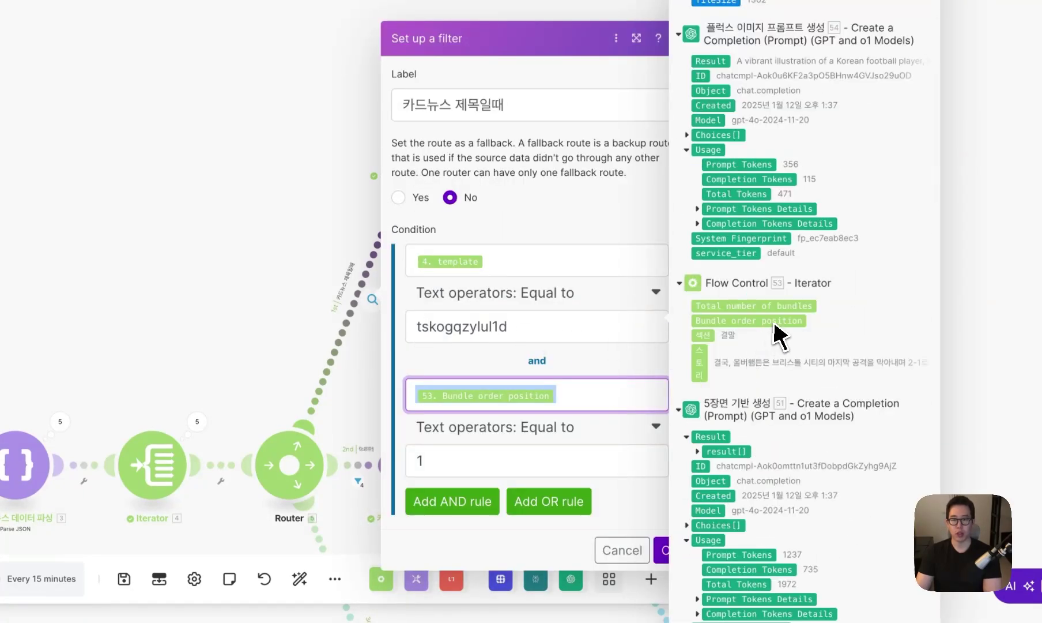
{"action": "double_click", "coordinate": [410, 460]}
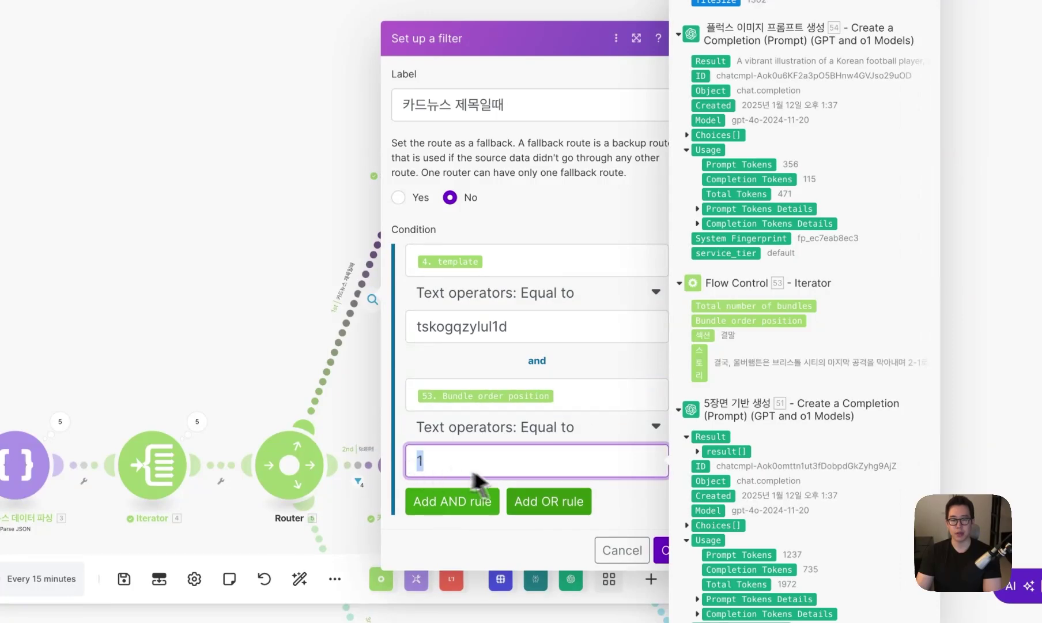
{"action": "left_click", "coordinate": [618, 493]}
{"action": "left_click", "coordinate": [664, 549]}
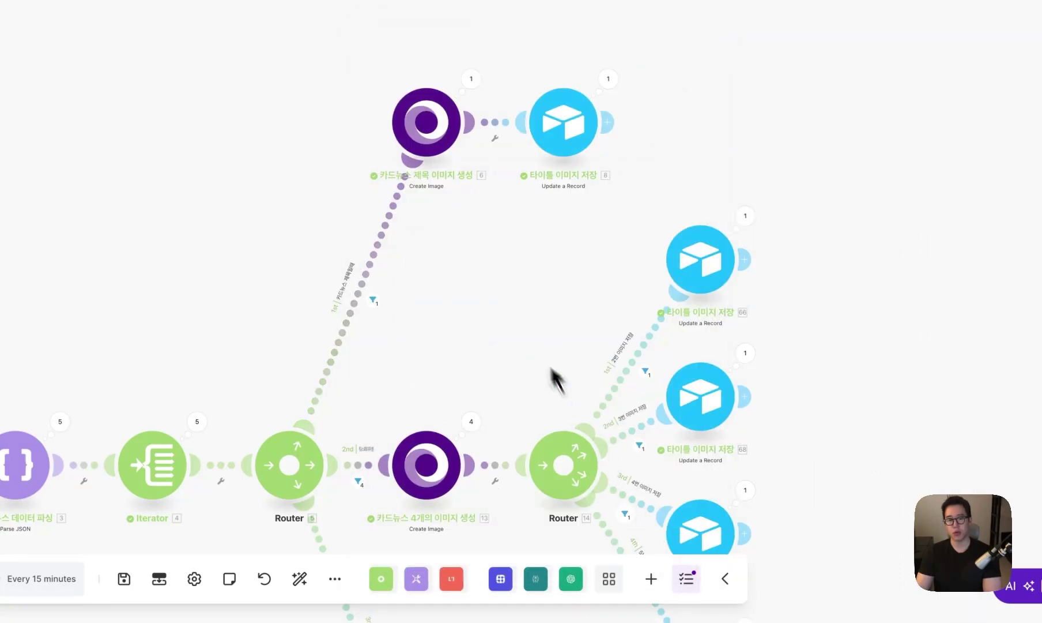
- Review the 카드뉴스 제목 이미지 생성 module's 카드뉴스-제목 template and its image and title text mappings, and close the settings
{"action": "left_click", "coordinate": [453, 147]}
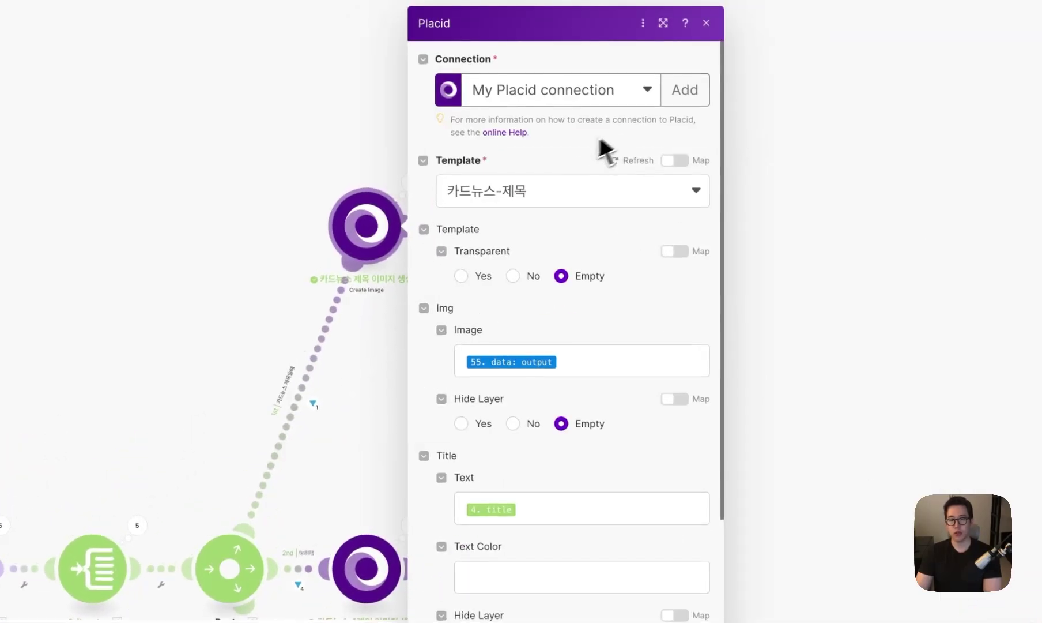
{"action": "left_click", "coordinate": [480, 193]}
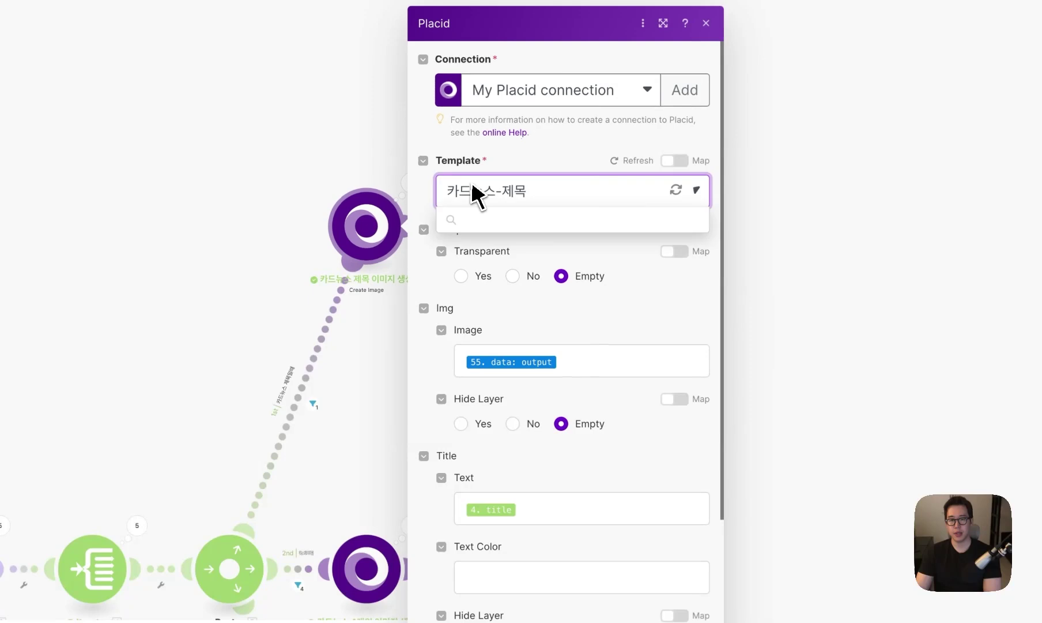
{"action": "left_click", "coordinate": [508, 181]}
{"action": "left_click", "coordinate": [634, 361]}
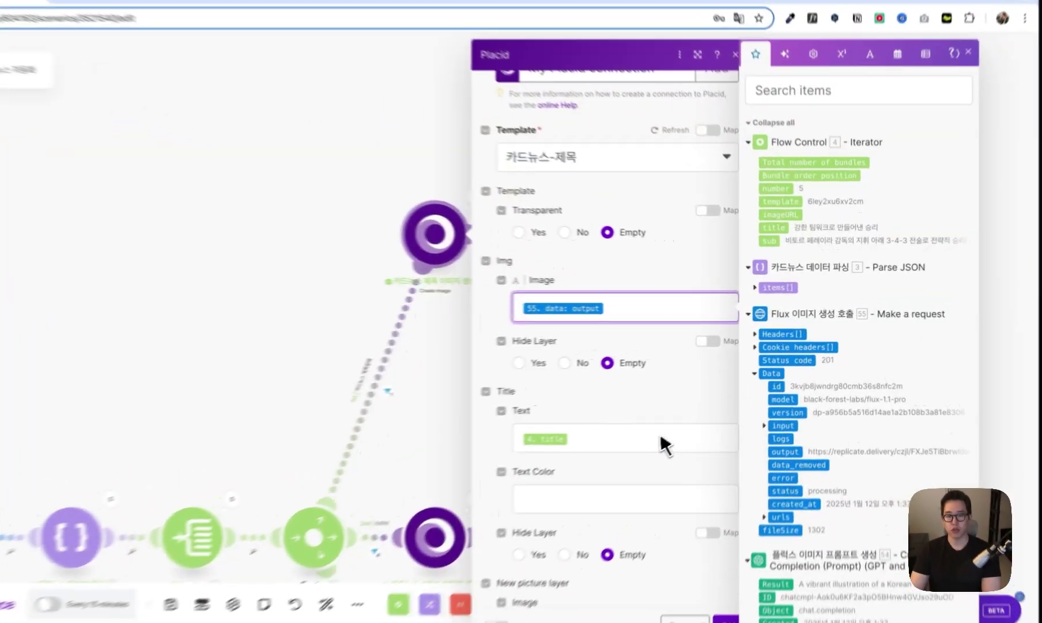
{"action": "left_click", "coordinate": [634, 406]}
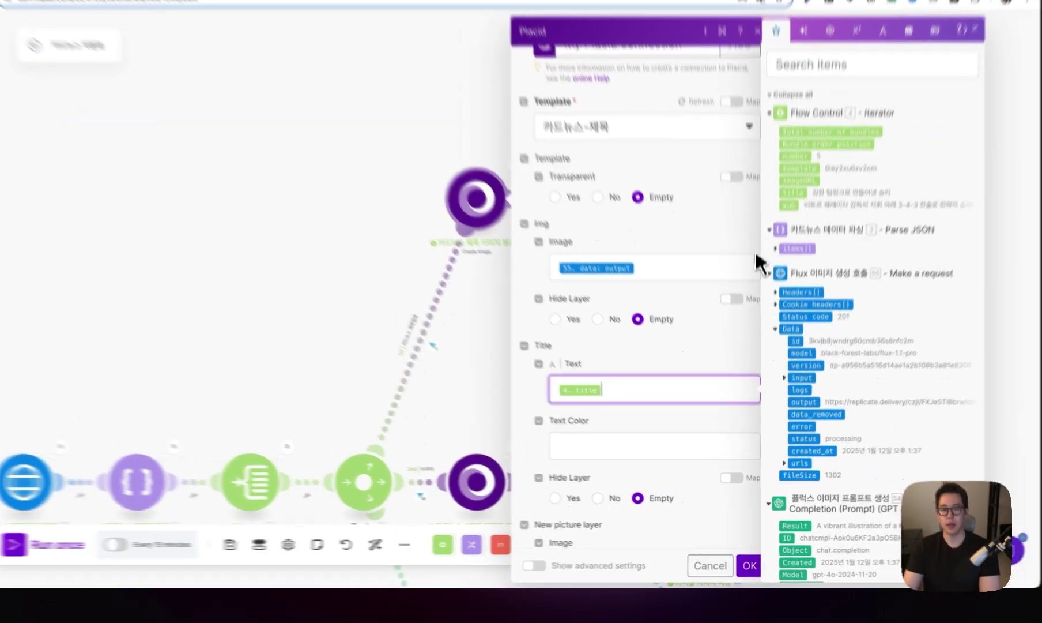
{"action": "left_click", "coordinate": [709, 368]}
{"action": "scroll", "coordinate": [705, 372], "scroll_direction": "down", "scroll_amount": 2}
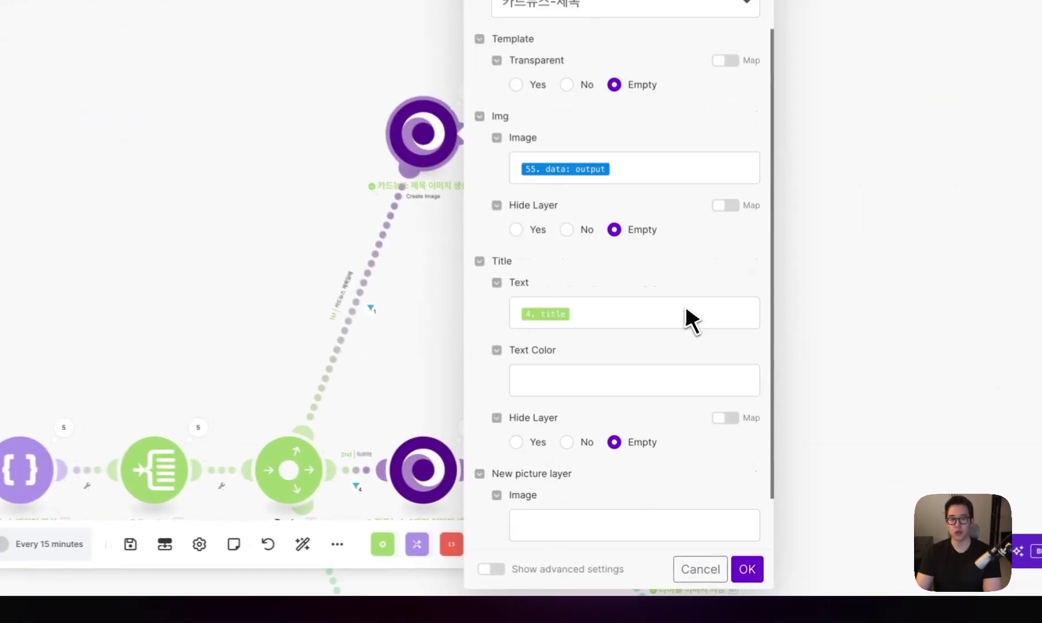
{"action": "left_click", "coordinate": [745, 569]}
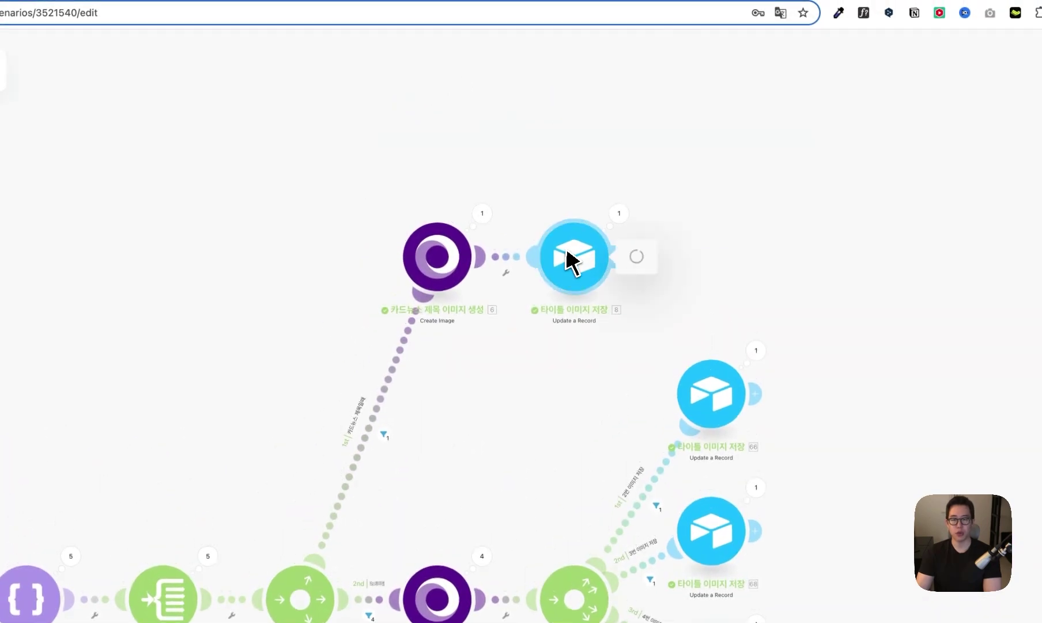
- Open the 타이틀 이미지 저장 module on the title route and check its Record ID and 이미지 프롬프트 1 mappings
{"action": "left_click", "coordinate": [570, 259]}
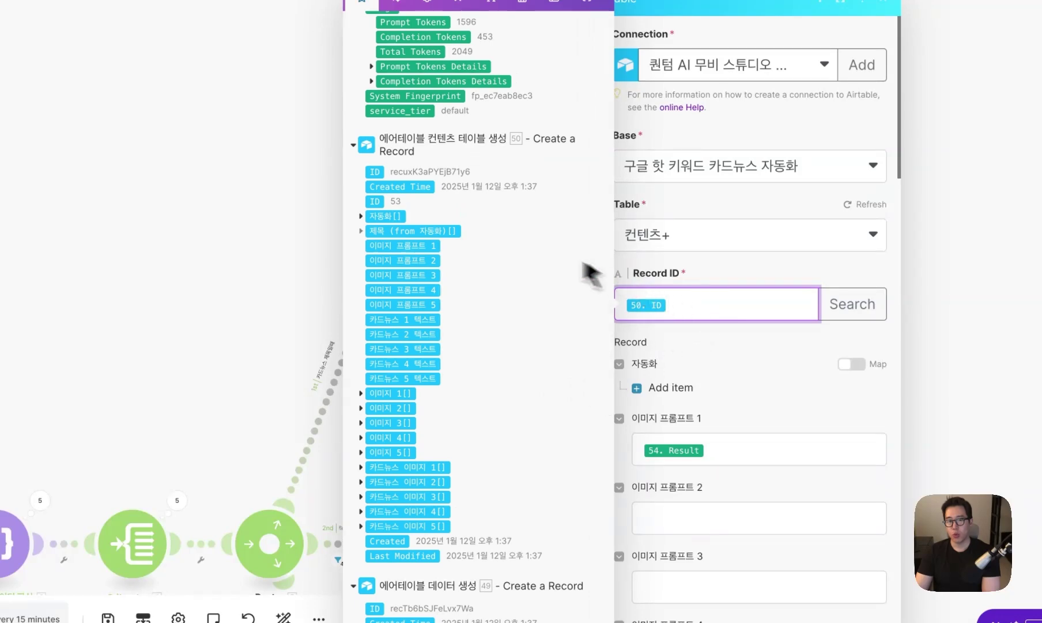
{"action": "left_click", "coordinate": [779, 458]}
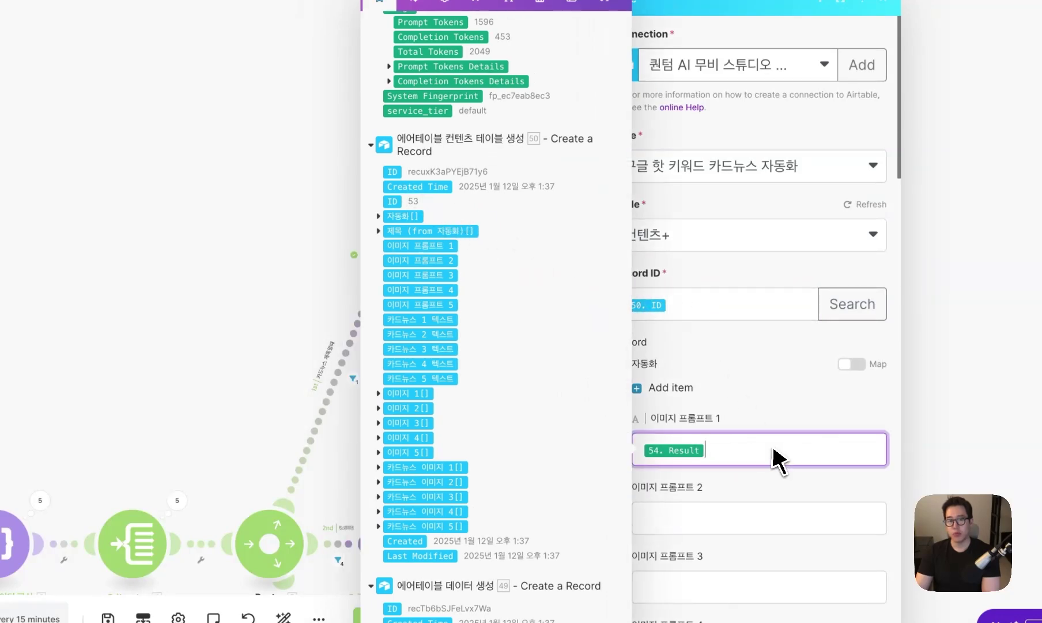
{"action": "scroll", "coordinate": [582, 384], "scroll_direction": "up", "scroll_amount": 8}
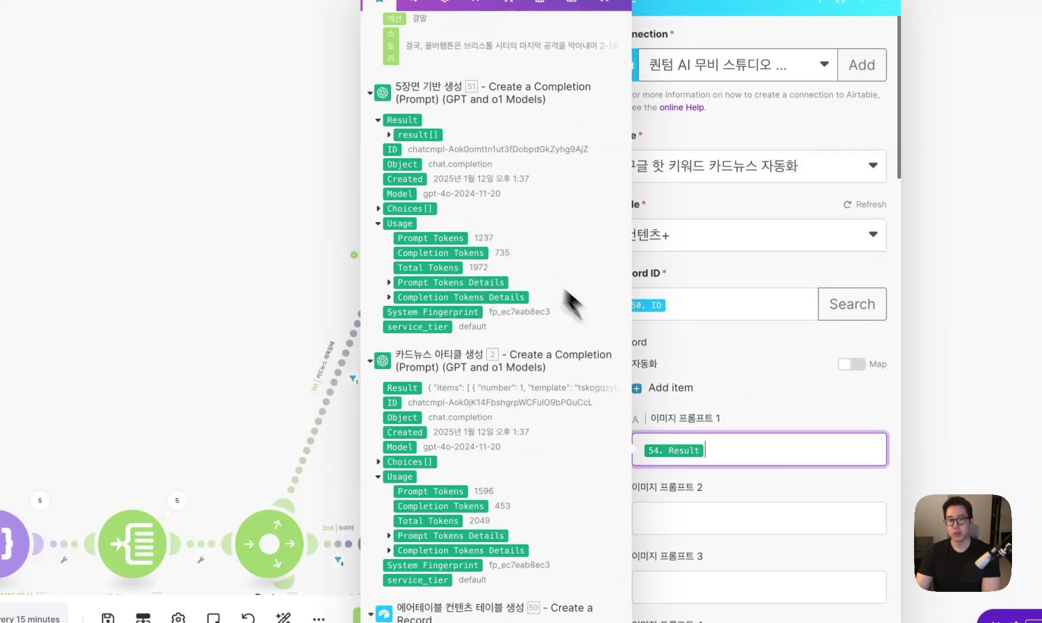
{"action": "scroll", "coordinate": [553, 285], "scroll_direction": "up", "scroll_amount": 15}
{"action": "scroll", "coordinate": [539, 321], "scroll_direction": "down", "scroll_amount": 10}
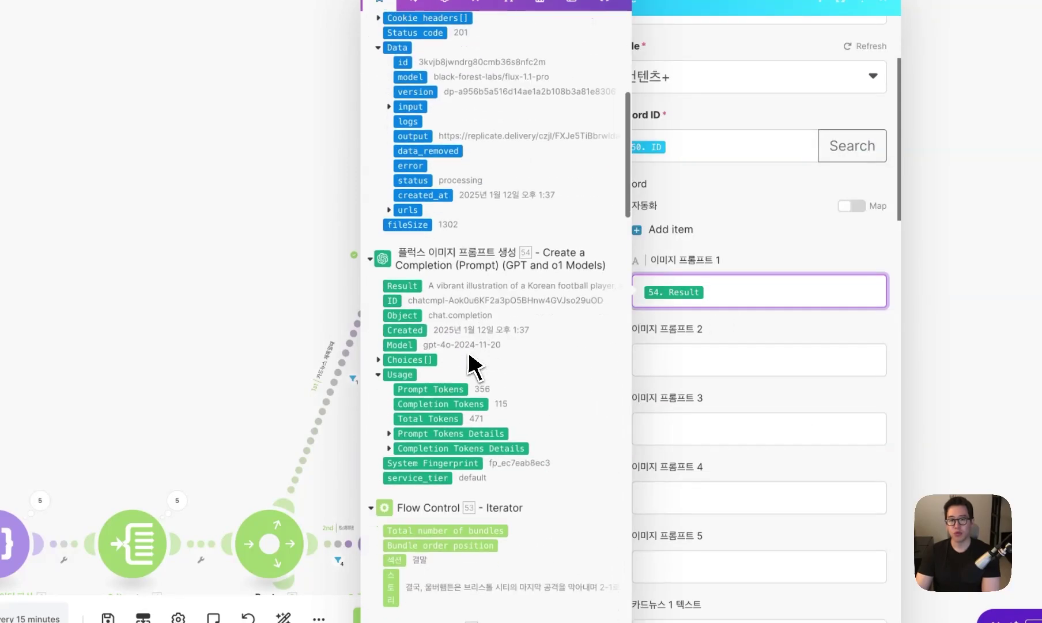
{"action": "left_click", "coordinate": [590, 279]}
{"action": "scroll", "coordinate": [711, 284], "scroll_direction": "down", "scroll_amount": 5}
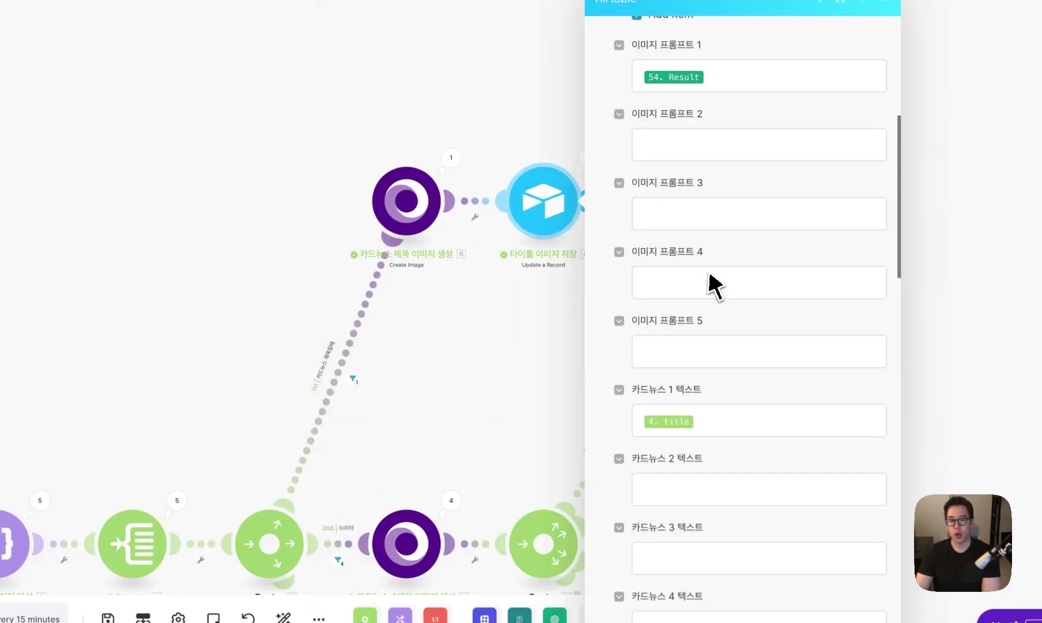
- Check the File URL mappings of 이미지 1 and 카드뉴스 이미지 1 in the Airtable module, and close its settings
{"action": "left_click", "coordinate": [682, 349]}
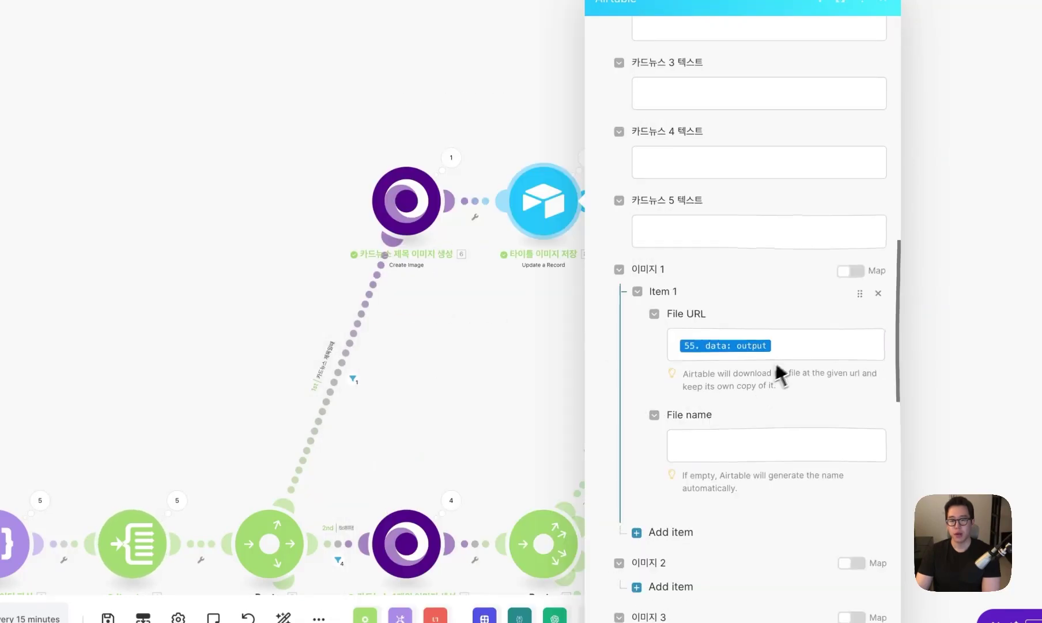
{"action": "left_click", "coordinate": [778, 352]}
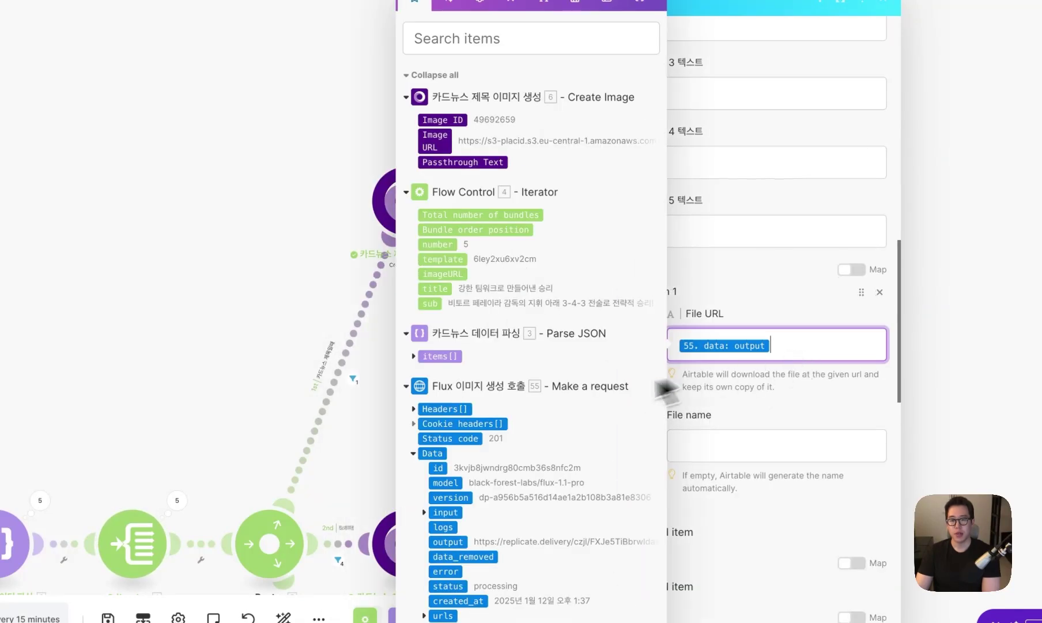
{"action": "scroll", "coordinate": [508, 444], "scroll_direction": "down", "scroll_amount": 3}
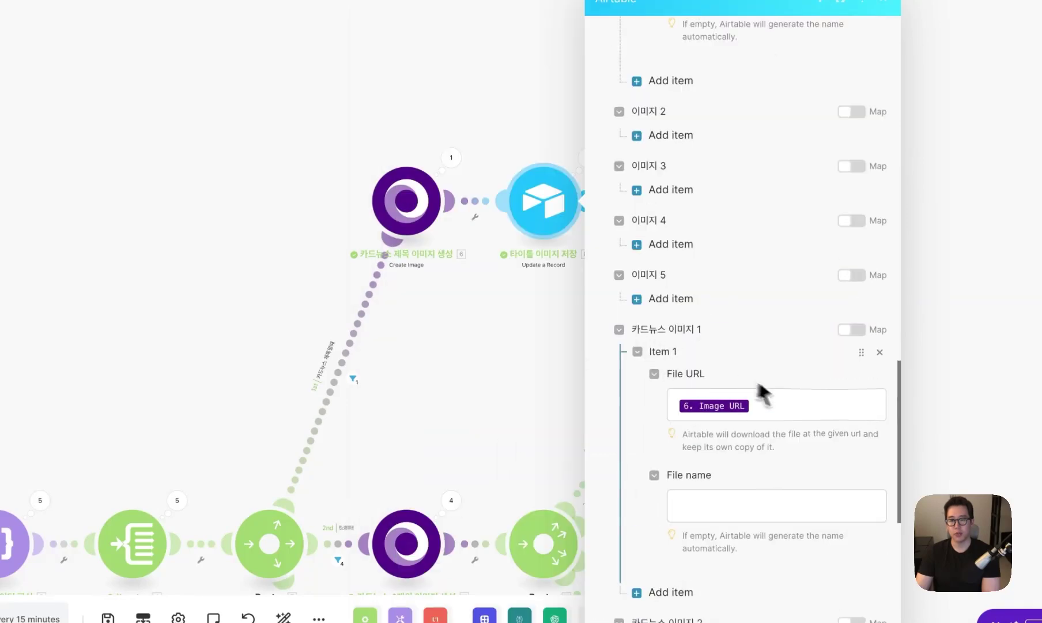
{"action": "left_click", "coordinate": [763, 398]}
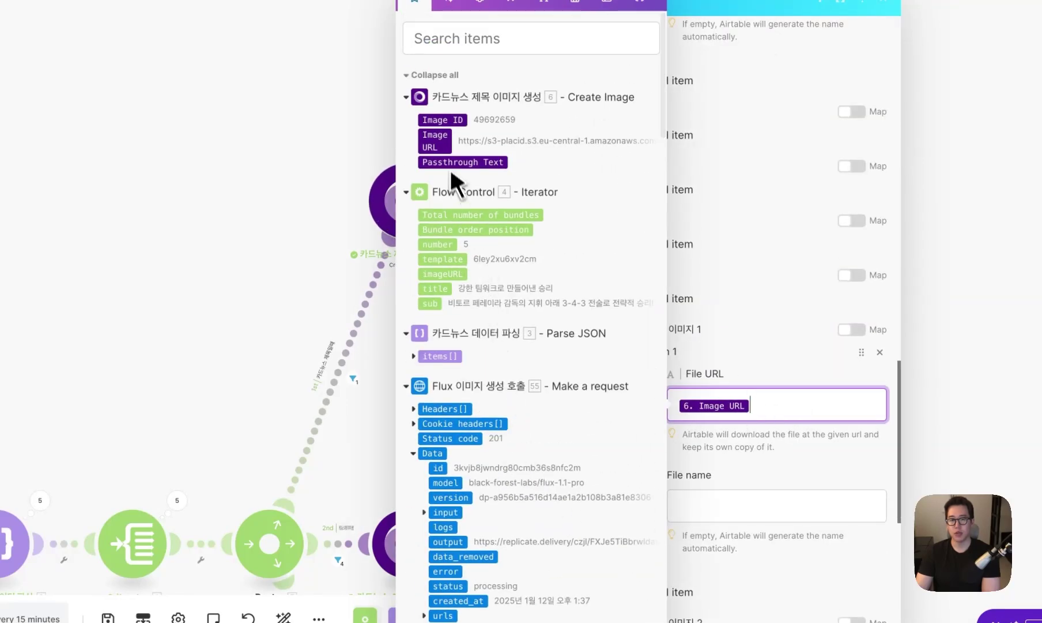
{"action": "left_click", "coordinate": [732, 459]}
{"action": "scroll", "coordinate": [724, 484], "scroll_direction": "down", "scroll_amount": 5}
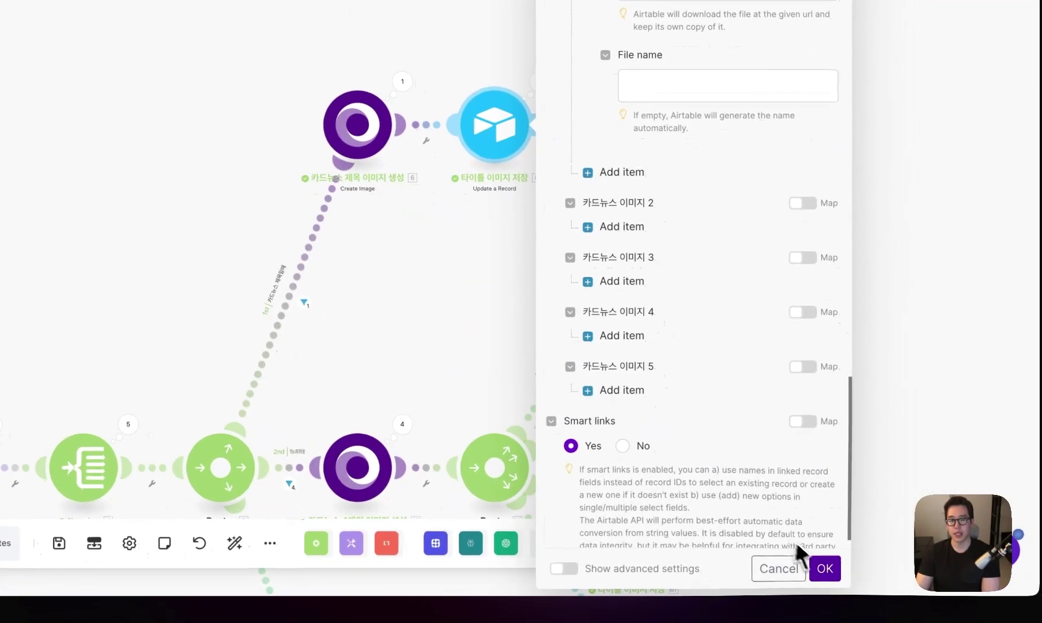
{"action": "left_click", "coordinate": [876, 619]}
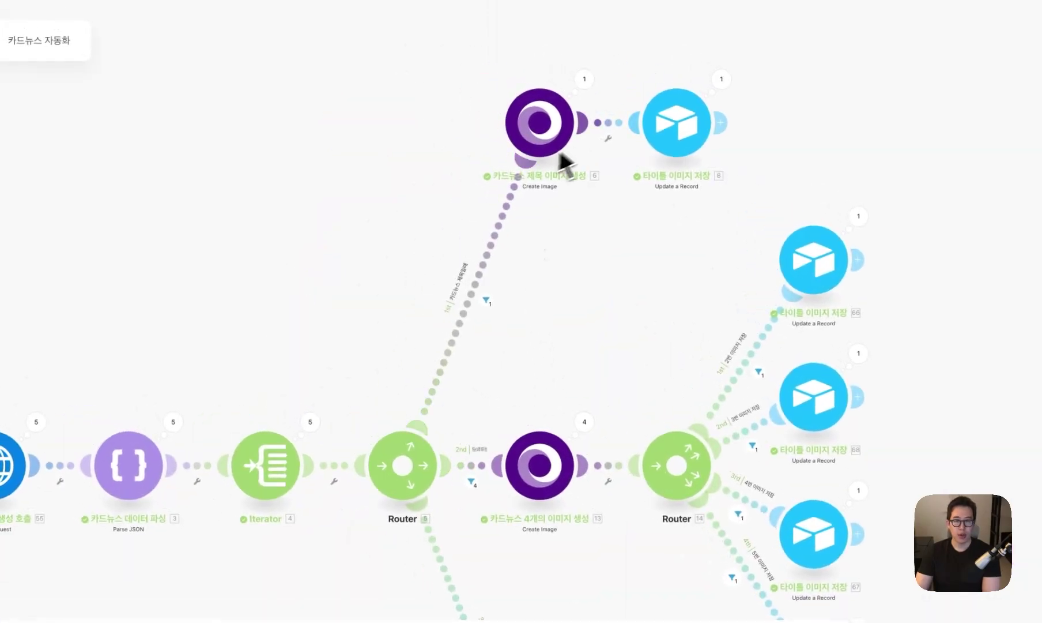
- Review the order of the first router's routes and leave the route ordering without applying changes
{"action": "right_click", "coordinate": [415, 480]}
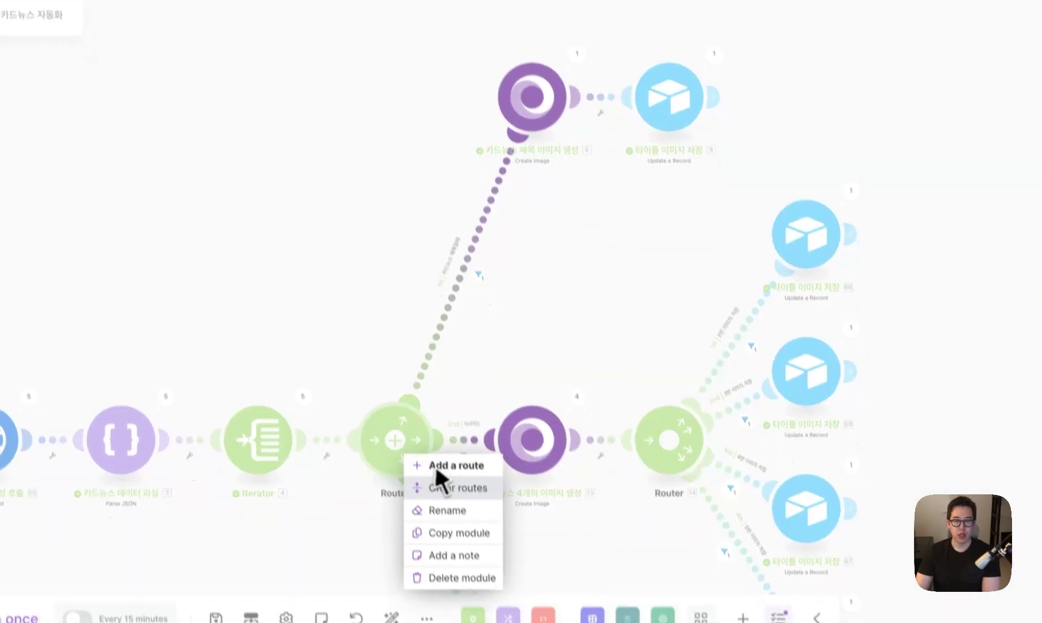
{"action": "left_click", "coordinate": [465, 461]}
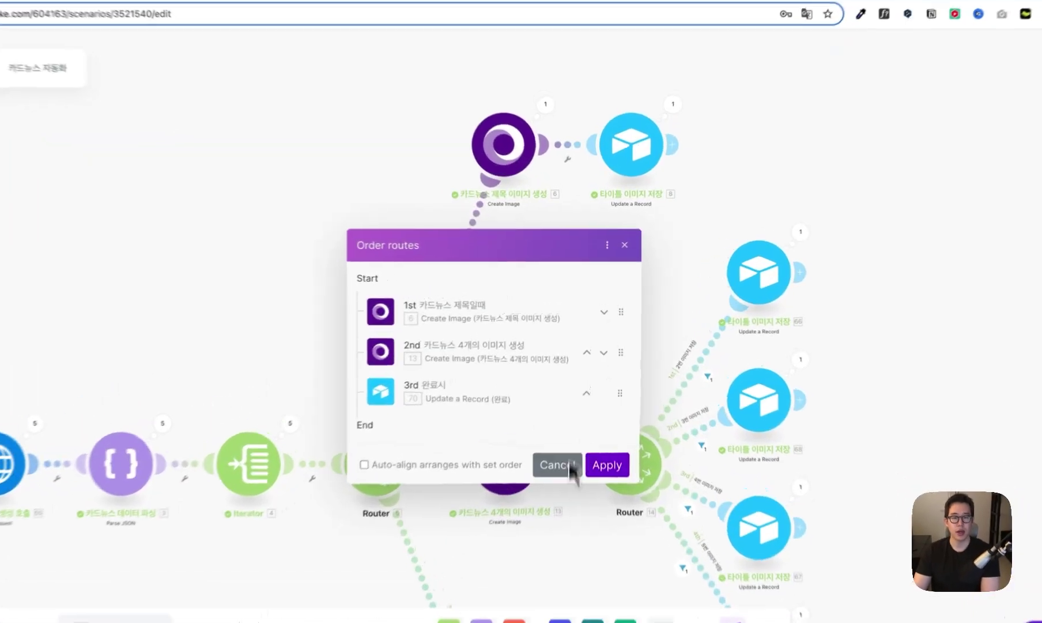
{"action": "left_click", "coordinate": [569, 418]}
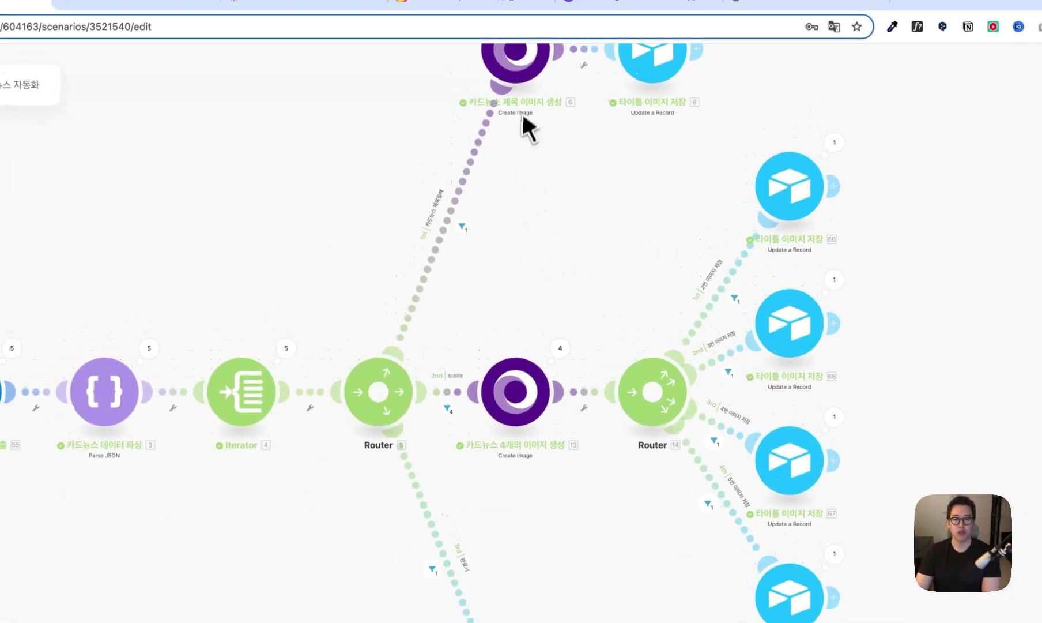
- Open the 완료 module on the third route and check its Record ID mapping and the 상태 options, keeping 완료 selected
{"action": "scroll", "coordinate": [527, 346], "scroll_direction": "up", "scroll_amount": 2}
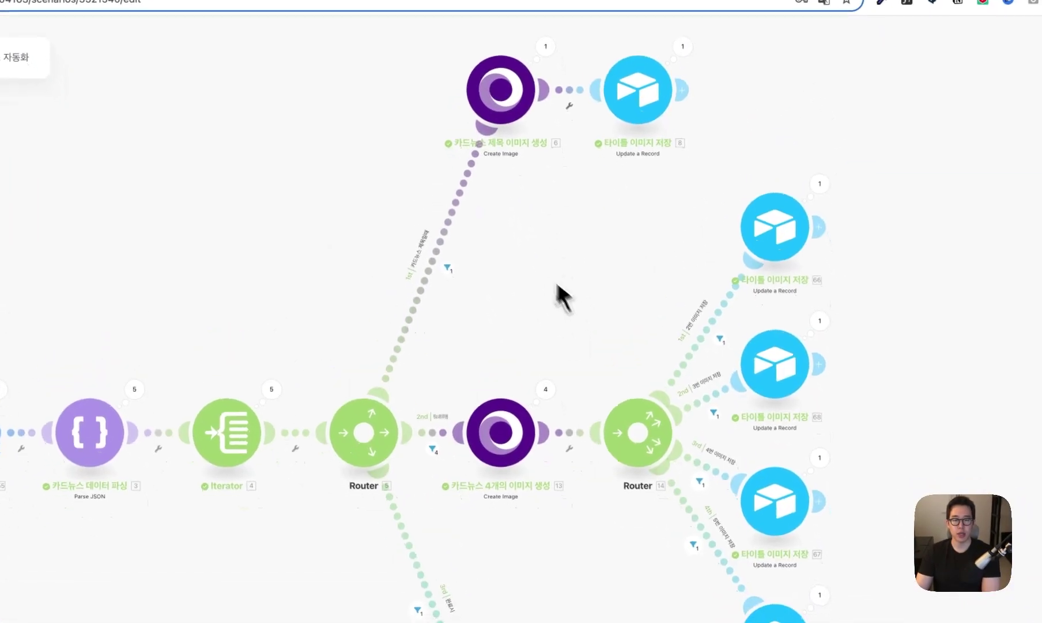
{"action": "scroll", "coordinate": [560, 240], "scroll_direction": "down", "scroll_amount": 5}
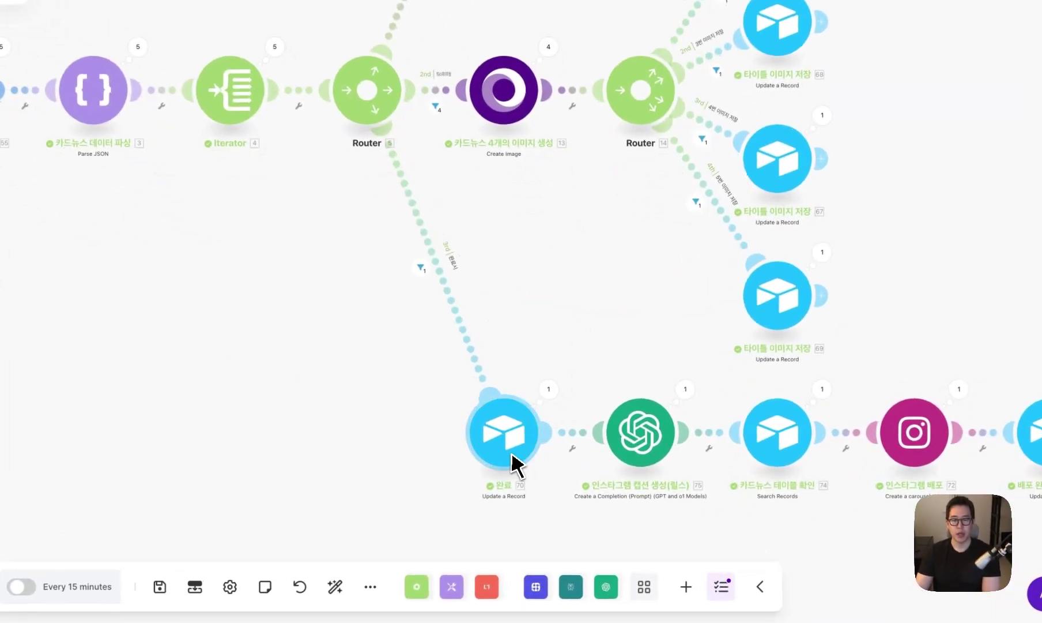
{"action": "left_click", "coordinate": [550, 475]}
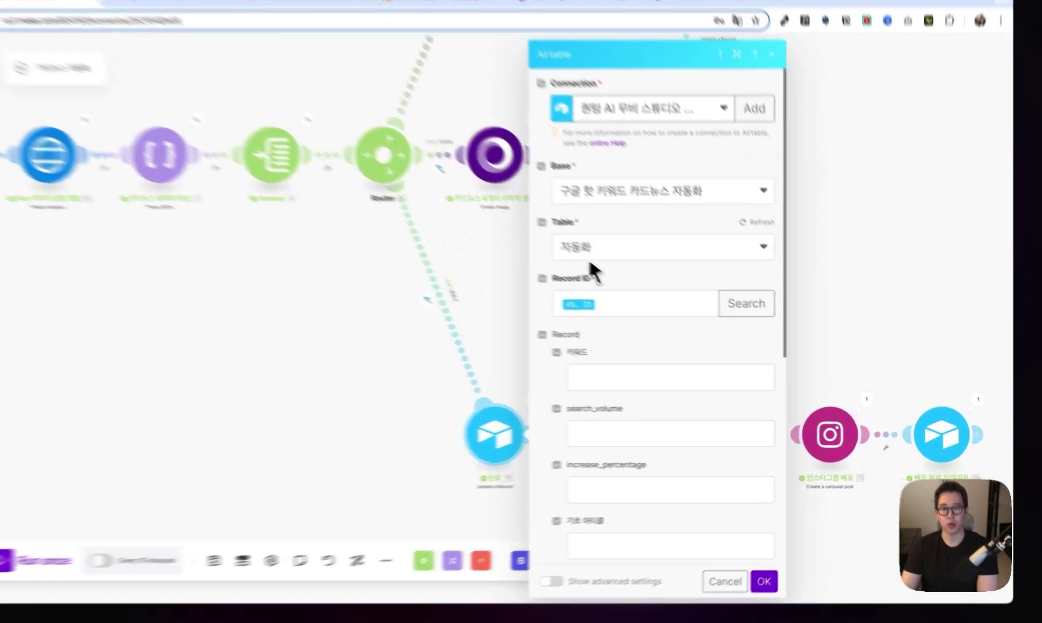
{"action": "left_click", "coordinate": [663, 320]}
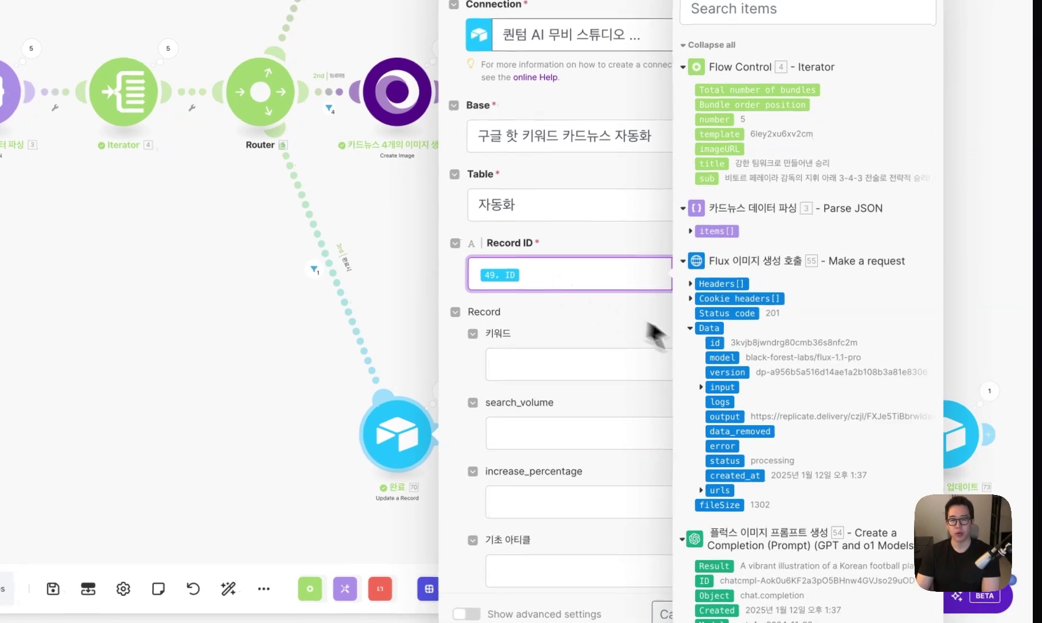
{"action": "scroll", "coordinate": [771, 372], "scroll_direction": "down", "scroll_amount": 10}
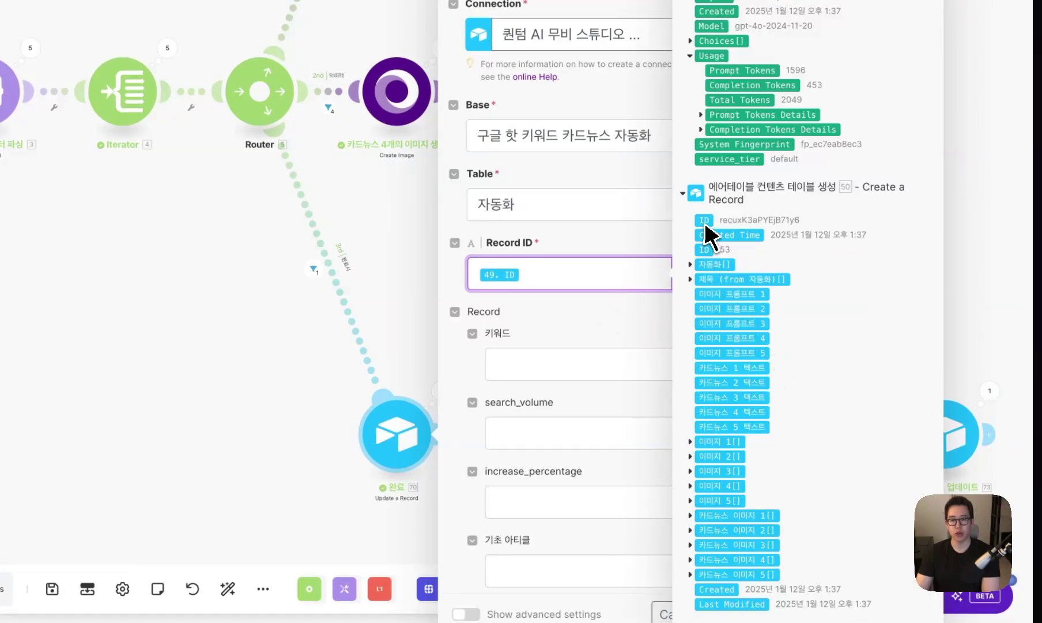
{"action": "scroll", "coordinate": [564, 343], "scroll_direction": "down", "scroll_amount": 7}
{"action": "left_click", "coordinate": [547, 355]}
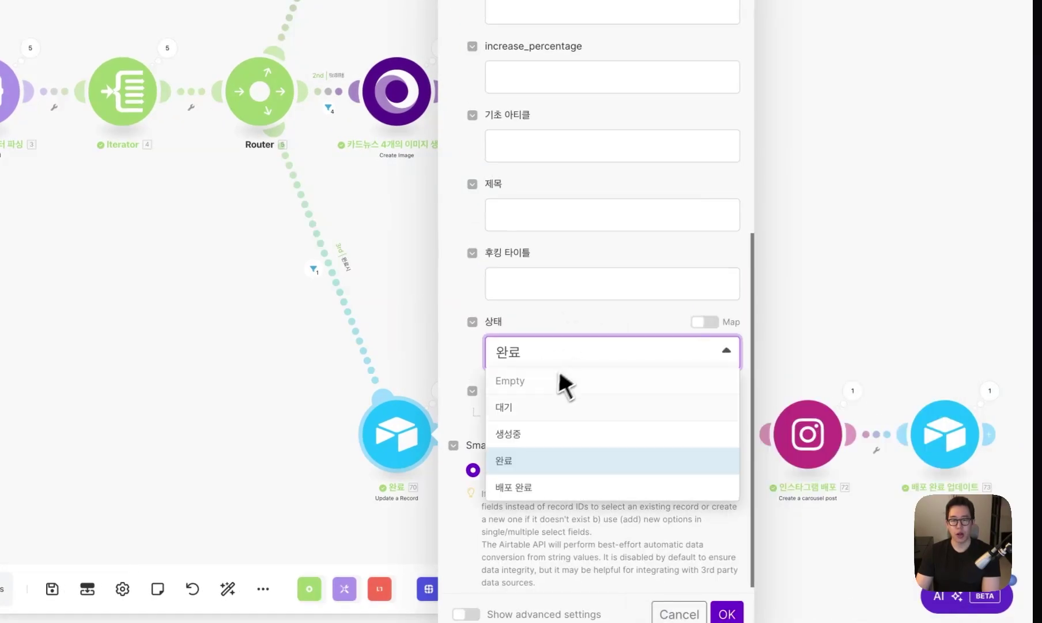
{"action": "left_click", "coordinate": [542, 461]}
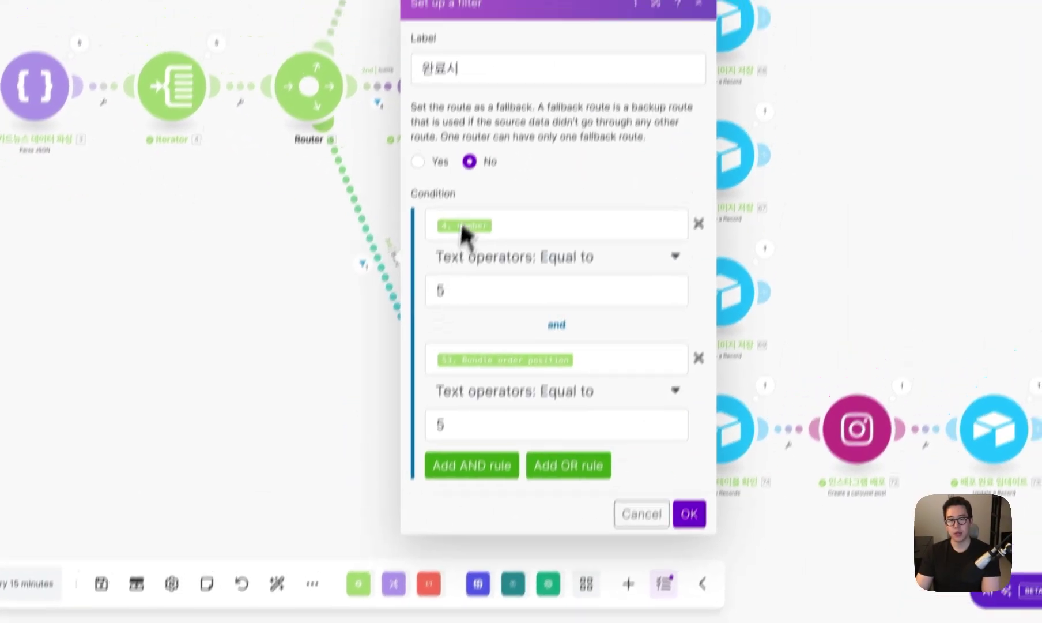
- Examine the 완료시 filter's label and its first condition, which compares the Iterator's number with 5
{"action": "left_click_drag", "start_coordinate": [460, 69], "coordinate": [423, 73]}
{"action": "left_click", "coordinate": [502, 176]}
{"action": "left_click", "coordinate": [457, 226]}
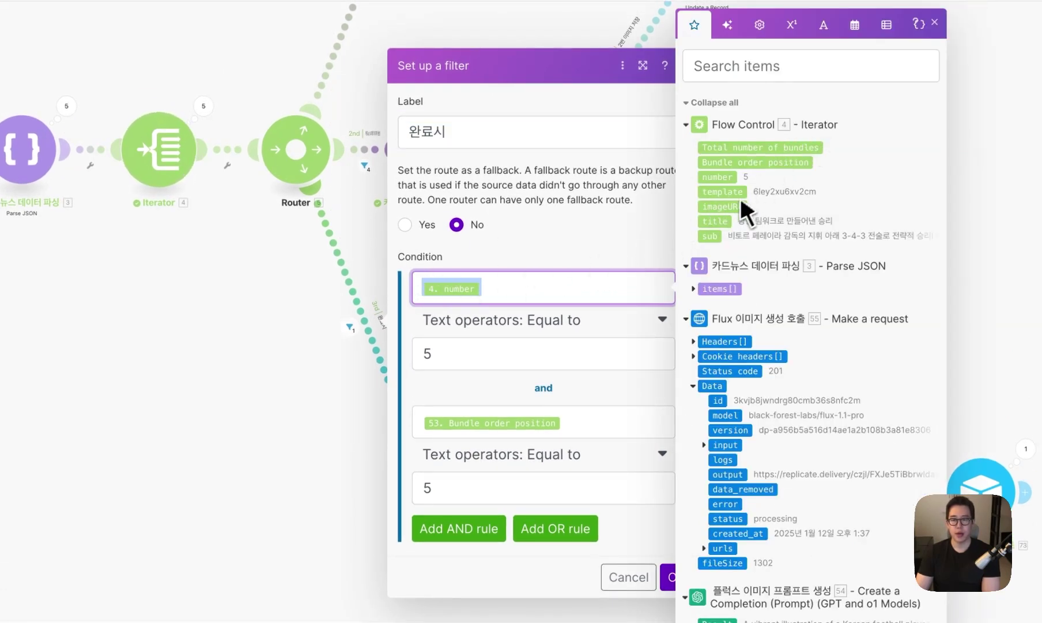
{"action": "double_click", "coordinate": [429, 353]}
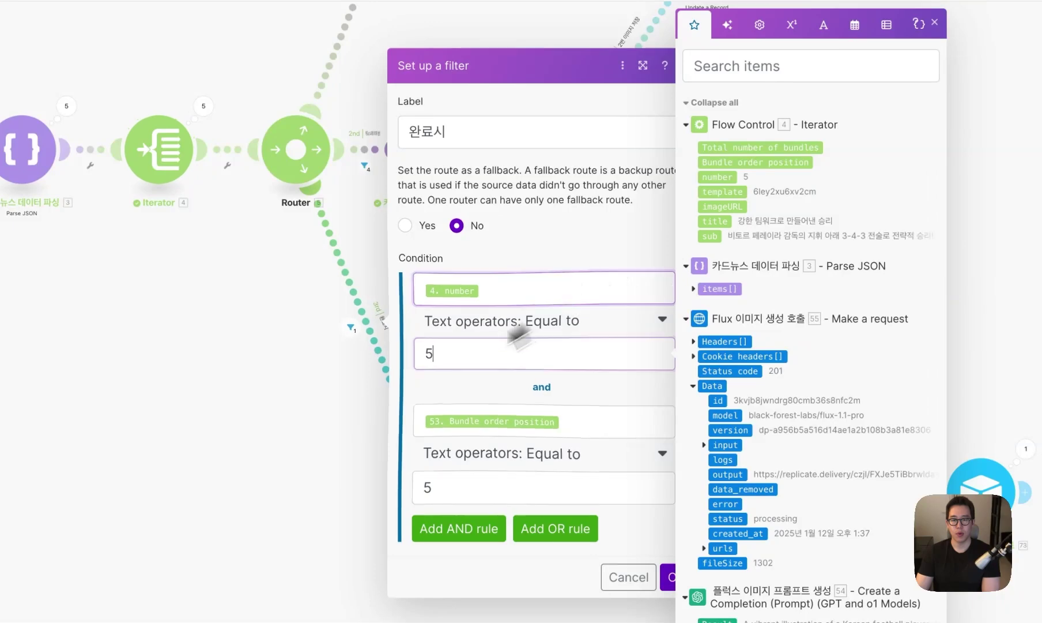
{"action": "left_click", "coordinate": [445, 333]}
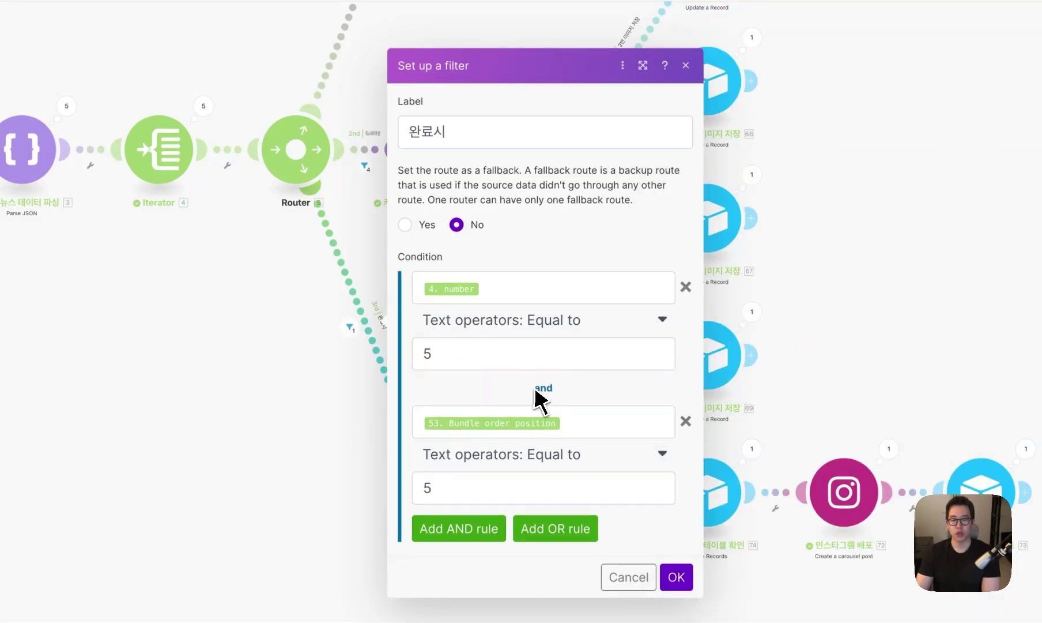
- Check the 완료시 filter's second condition, which compares the second Iterator's Bundle order position with 5
{"action": "left_click", "coordinate": [576, 424]}
{"action": "scroll", "coordinate": [727, 438], "scroll_direction": "down", "scroll_amount": 10}
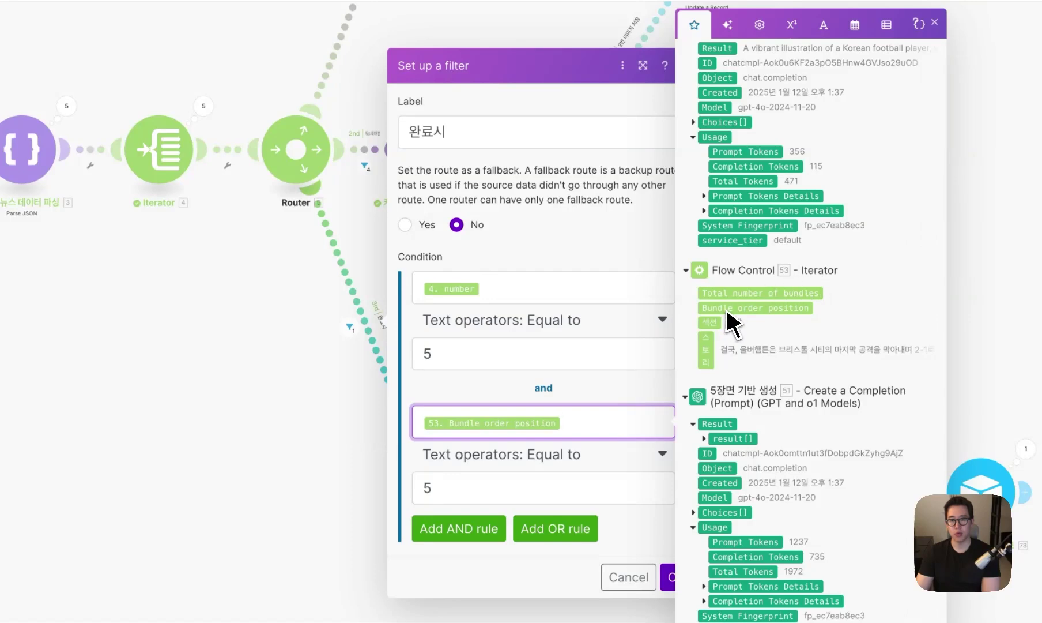
{"action": "double_click", "coordinate": [427, 488]}
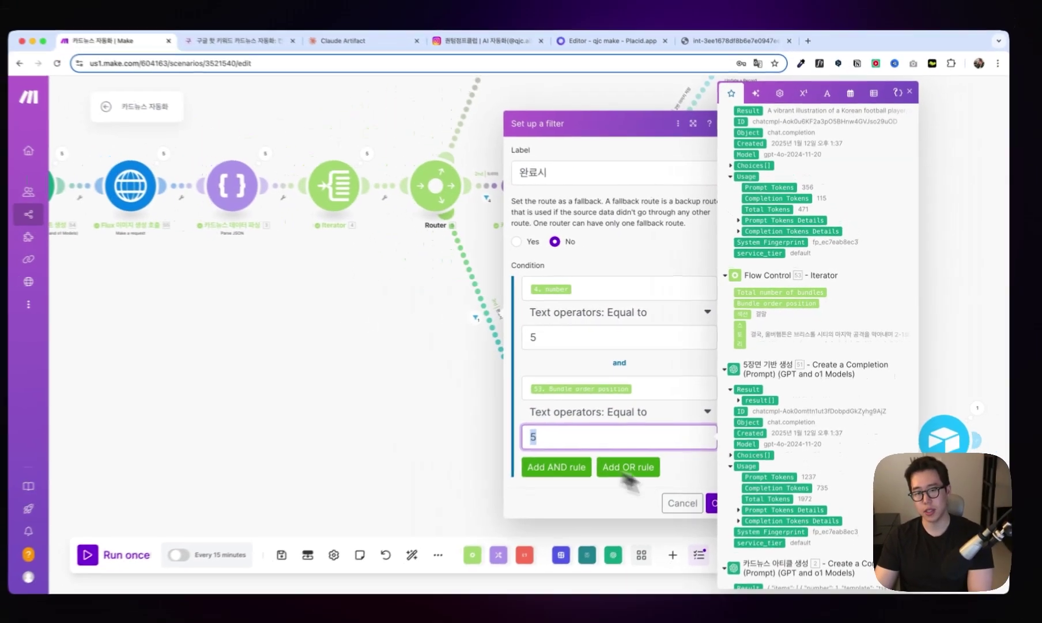
- Leave the 완료시 filter and highlight the caption of the published card news post on Instagram
{"action": "left_click", "coordinate": [695, 497]}
{"action": "left_click", "coordinate": [477, 343]}
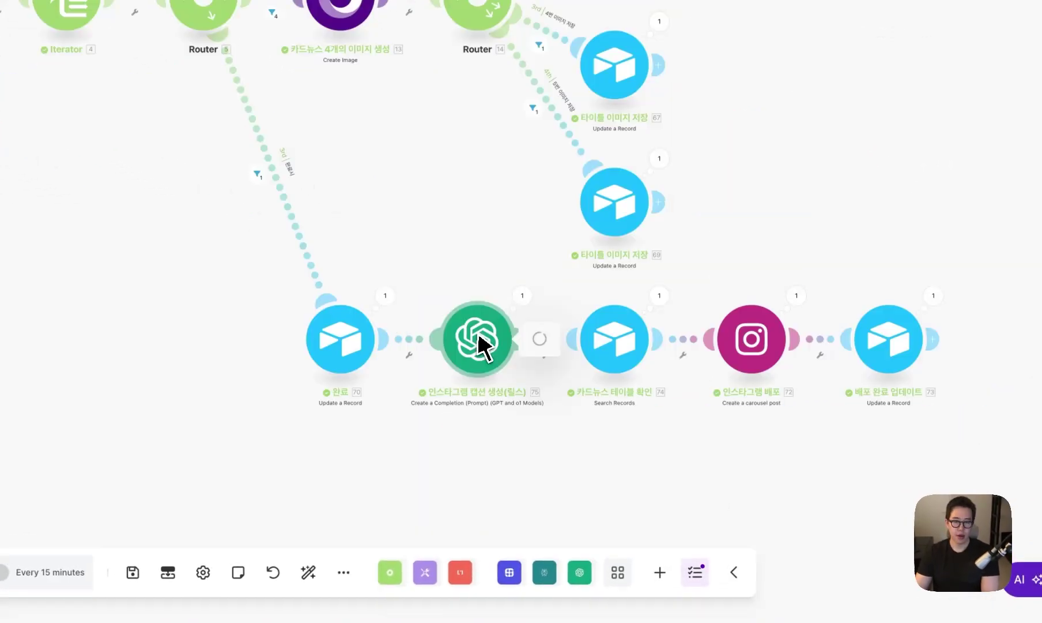
{"action": "left_click", "coordinate": [433, 50]}
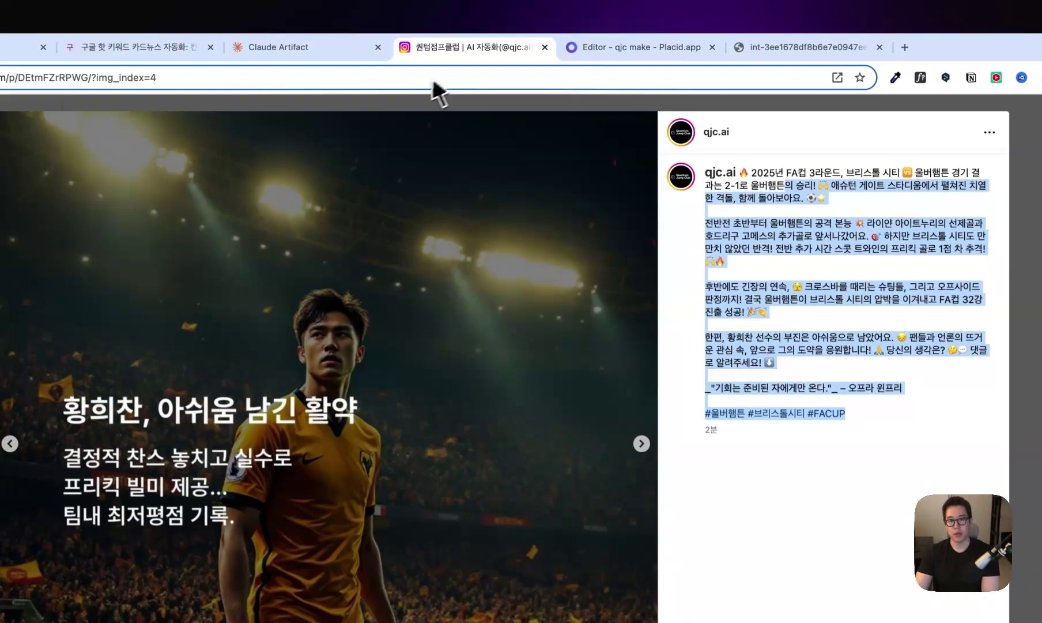
{"action": "left_click", "coordinate": [874, 439]}
{"action": "left_click_drag", "start_coordinate": [874, 439], "coordinate": [684, 167]}
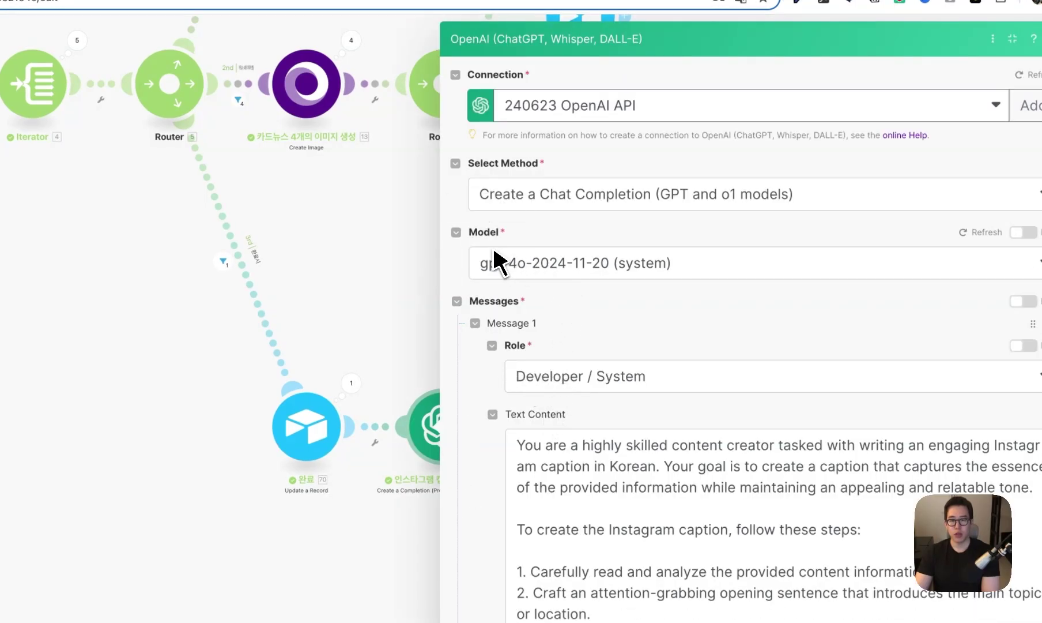
- Read through the Developer / System prompt of the 인스타그램 캡션 생성(릴스) module, including its hashtag and formatting guidelines
{"action": "scroll", "coordinate": [542, 322], "scroll_direction": "down", "scroll_amount": 1}
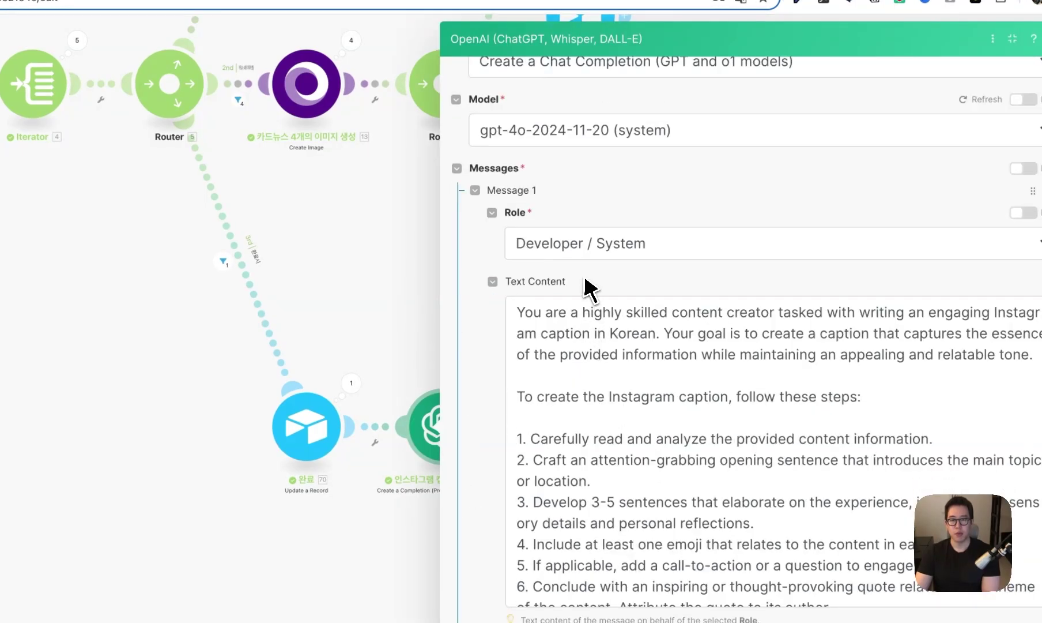
{"action": "left_click", "coordinate": [621, 363]}
{"action": "scroll", "coordinate": [624, 383], "scroll_direction": "down", "scroll_amount": 5}
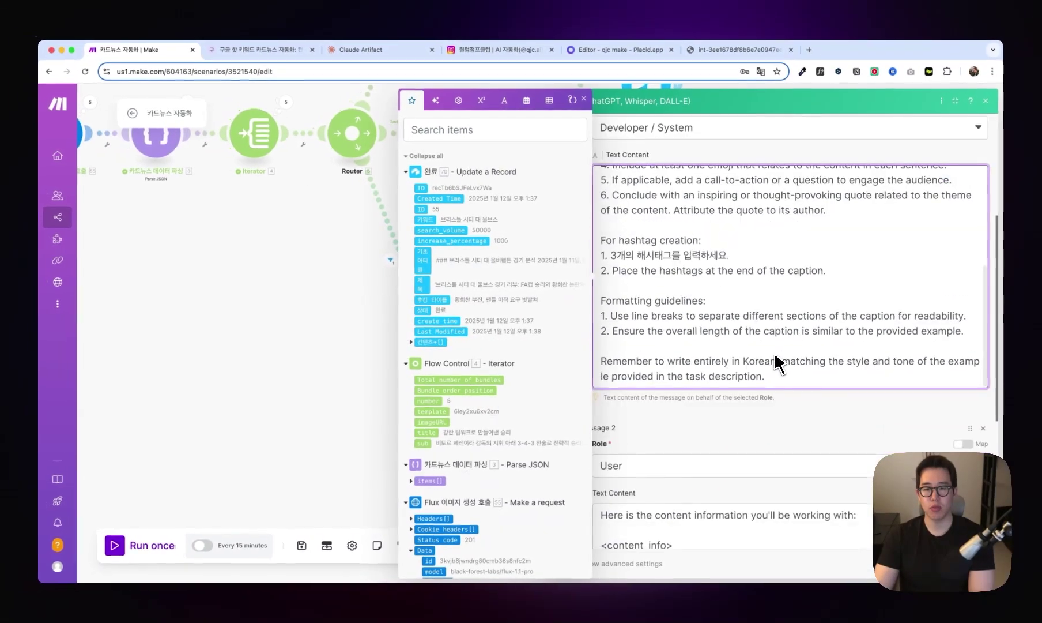
{"action": "scroll", "coordinate": [778, 364], "scroll_direction": "down", "scroll_amount": 5}
{"action": "scroll", "coordinate": [774, 349], "scroll_direction": "up", "scroll_amount": 4}
{"action": "scroll", "coordinate": [779, 340], "scroll_direction": "down", "scroll_amount": 2}
- Examine the User message of the caption prompt, highlighting its introductory line above the content_info block
{"action": "left_click", "coordinate": [750, 451]}
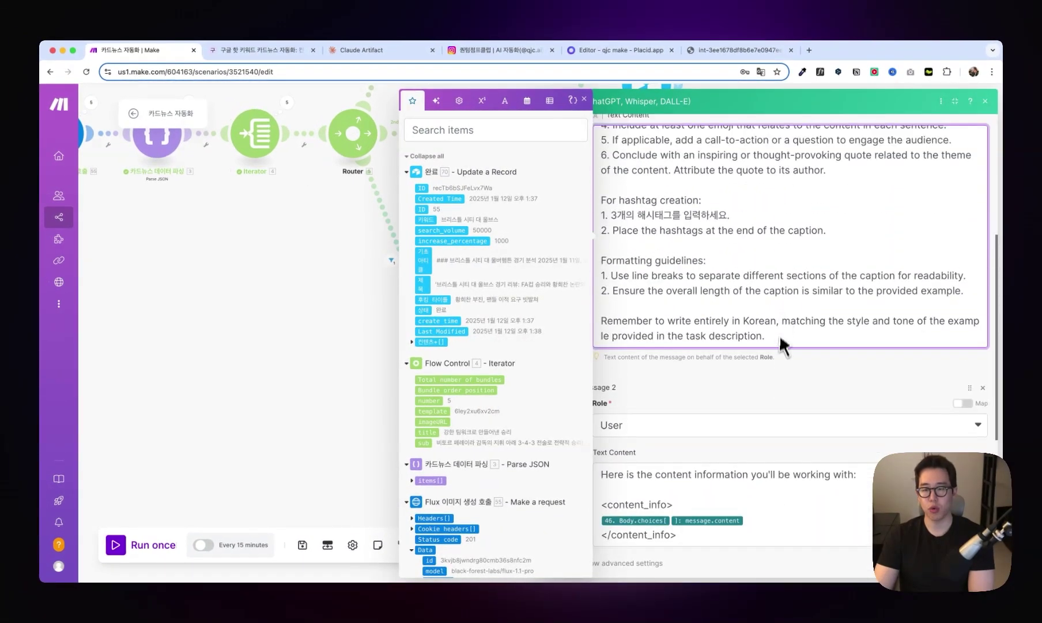
{"action": "left_click", "coordinate": [778, 437]}
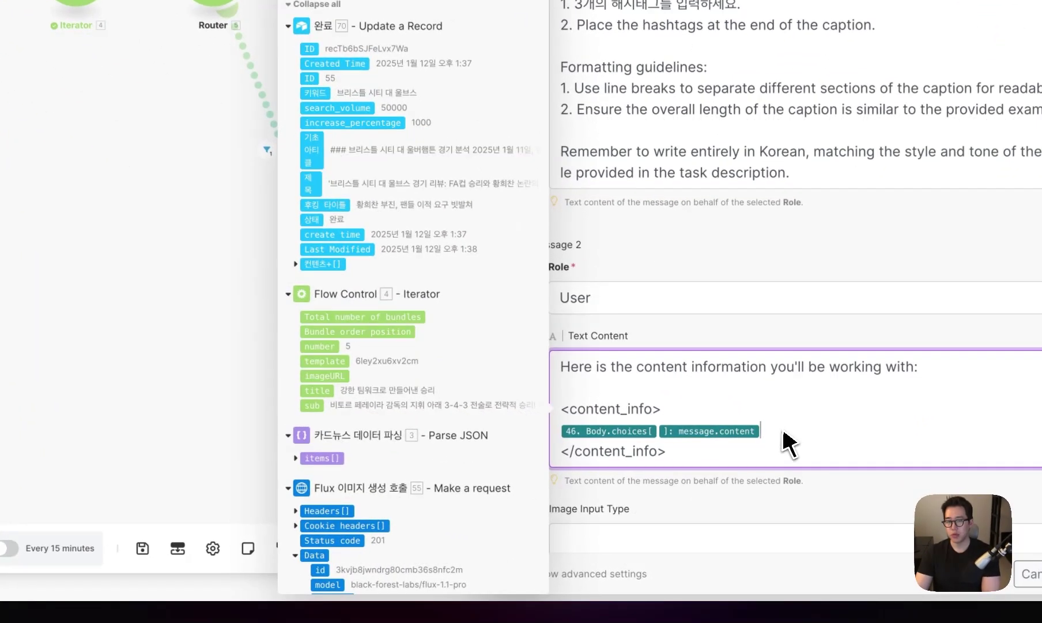
{"action": "scroll", "coordinate": [784, 428], "scroll_direction": "down", "scroll_amount": 3}
{"action": "scroll", "coordinate": [465, 360], "scroll_direction": "down", "scroll_amount": 10}
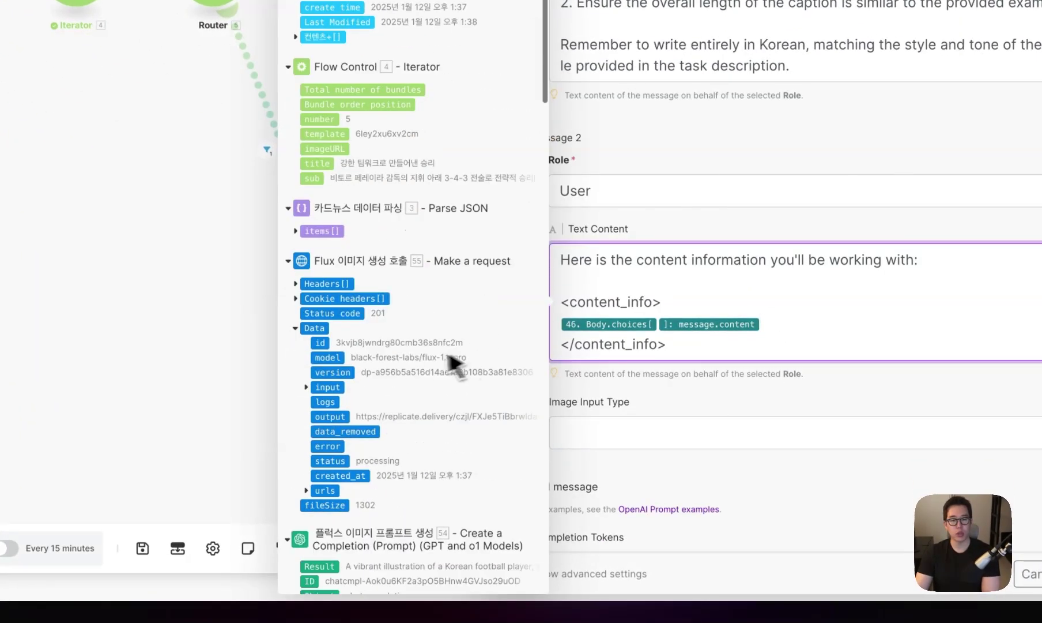
{"action": "left_click", "coordinate": [931, 269]}
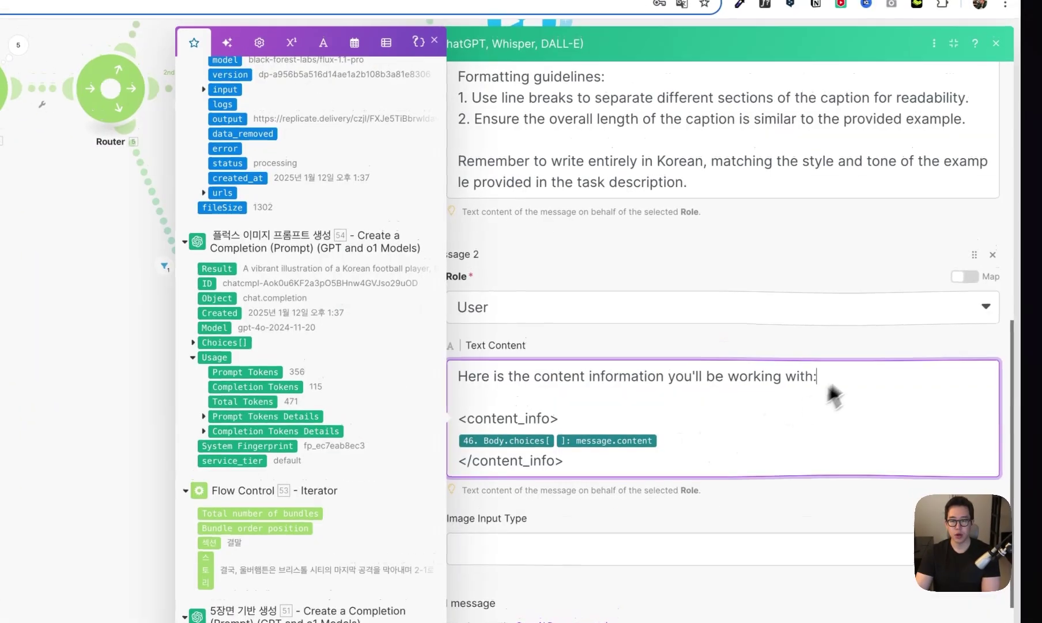
{"action": "left_click_drag", "start_coordinate": [829, 386], "coordinate": [474, 378]}
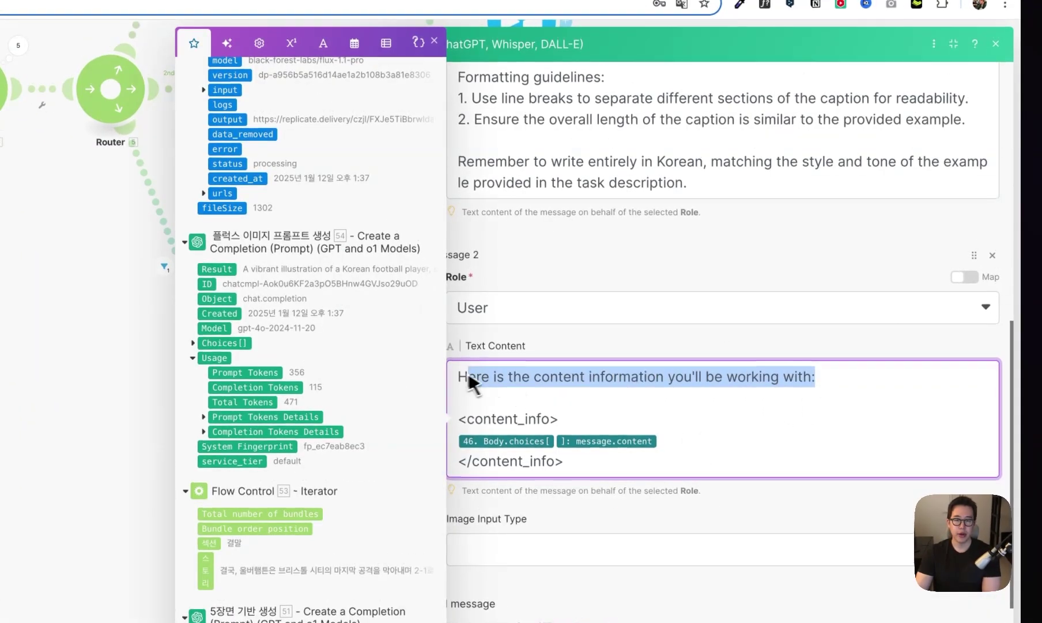
{"action": "left_click", "coordinate": [634, 381]}
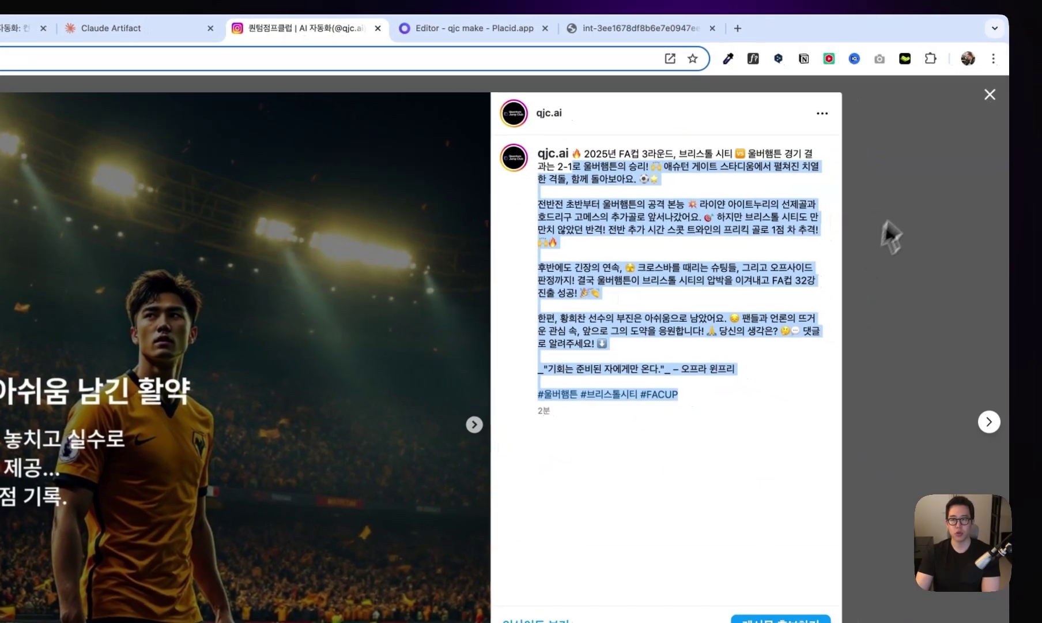
- Open the pinned blog automation reel from the Instagram profile's 릴스 section and highlight its caption as a comparison
{"action": "left_click", "coordinate": [990, 95]}
{"action": "left_click", "coordinate": [544, 372]}
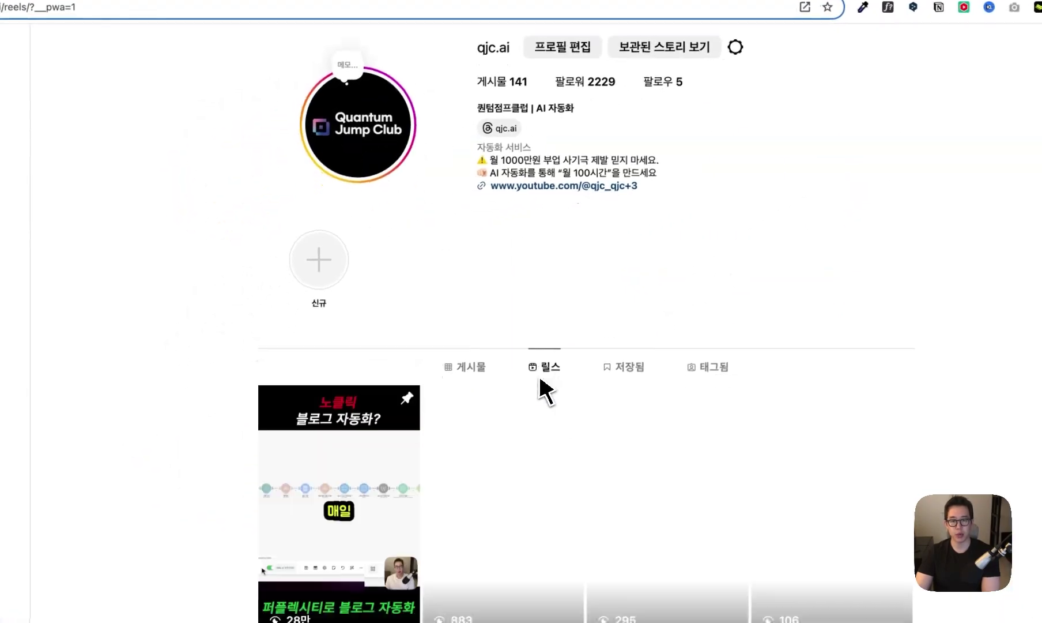
{"action": "scroll", "coordinate": [542, 380], "scroll_direction": "down", "scroll_amount": 2}
{"action": "left_click", "coordinate": [358, 438]}
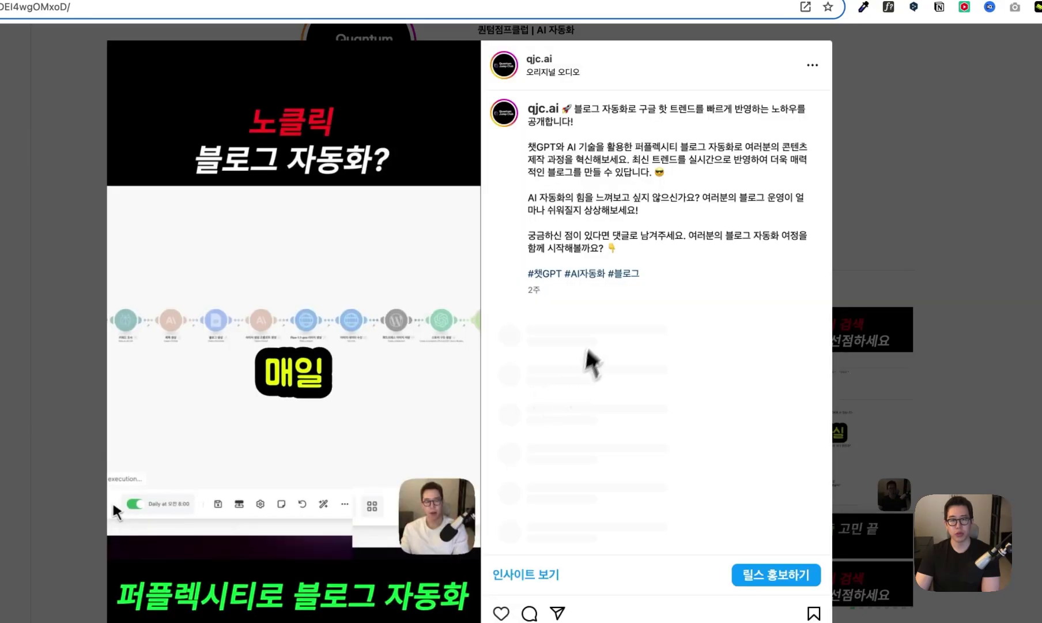
{"action": "left_click_drag", "start_coordinate": [641, 275], "coordinate": [574, 116]}
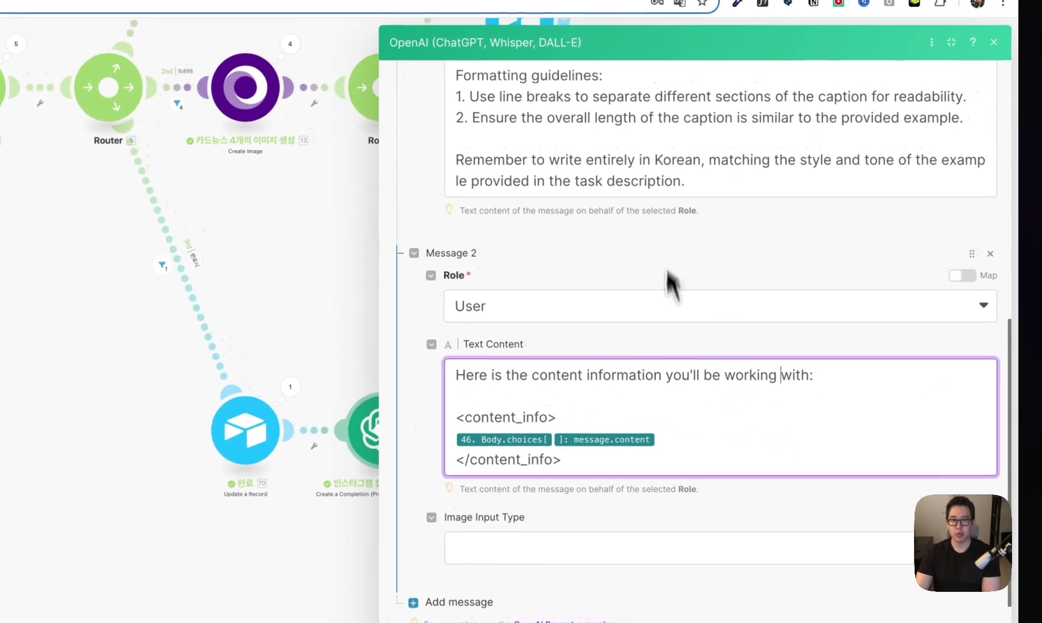
- Trace the content_info mapping to the 구글 핫 키워드 분석 module's message content and close the caption module
{"action": "left_click", "coordinate": [684, 428]}
{"action": "left_click_drag", "start_coordinate": [545, 426], "coordinate": [617, 442]}
{"action": "scroll", "coordinate": [343, 545], "scroll_direction": "down", "scroll_amount": 10}
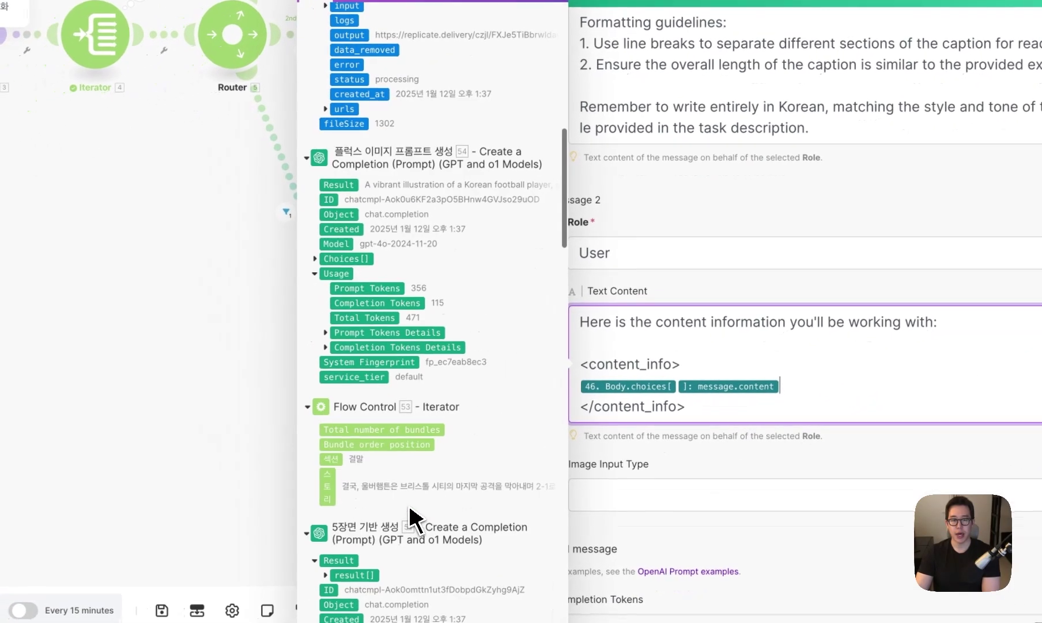
{"action": "scroll", "coordinate": [340, 314], "scroll_direction": "down", "scroll_amount": 10}
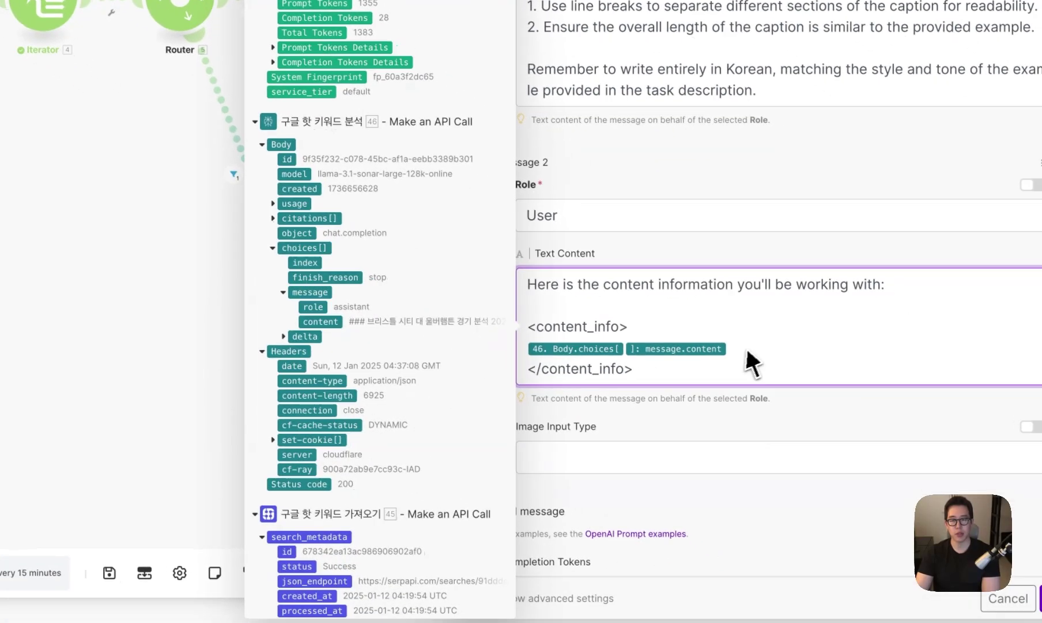
{"action": "left_click", "coordinate": [720, 458]}
{"action": "scroll", "coordinate": [611, 480], "scroll_direction": "up", "scroll_amount": 10}
{"action": "scroll", "coordinate": [611, 479], "scroll_direction": "down", "scroll_amount": 10}
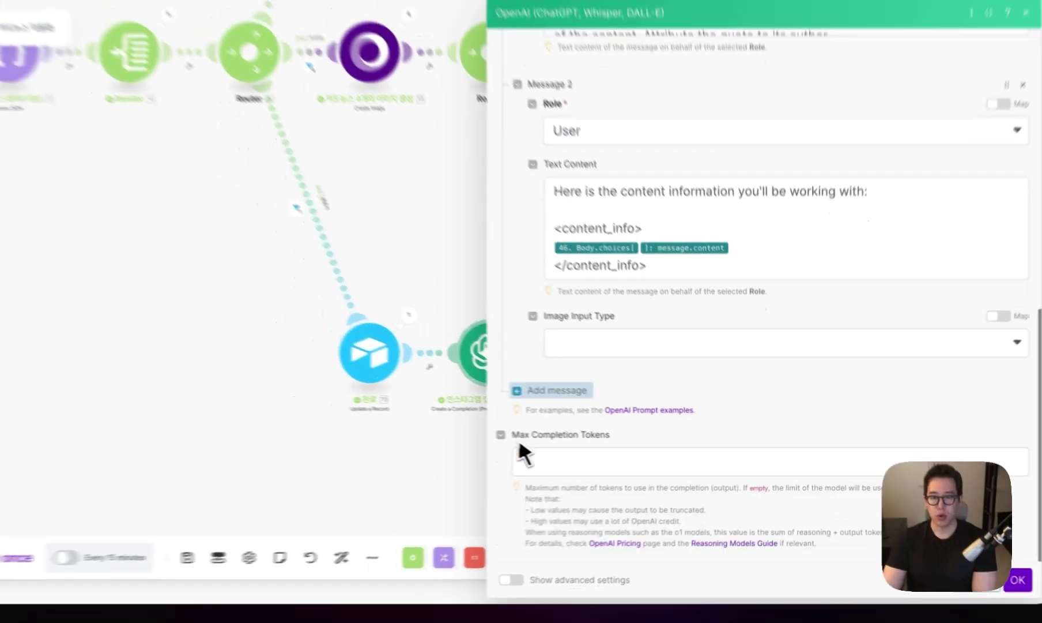
{"action": "scroll", "coordinate": [680, 357], "scroll_direction": "up", "scroll_amount": 10}
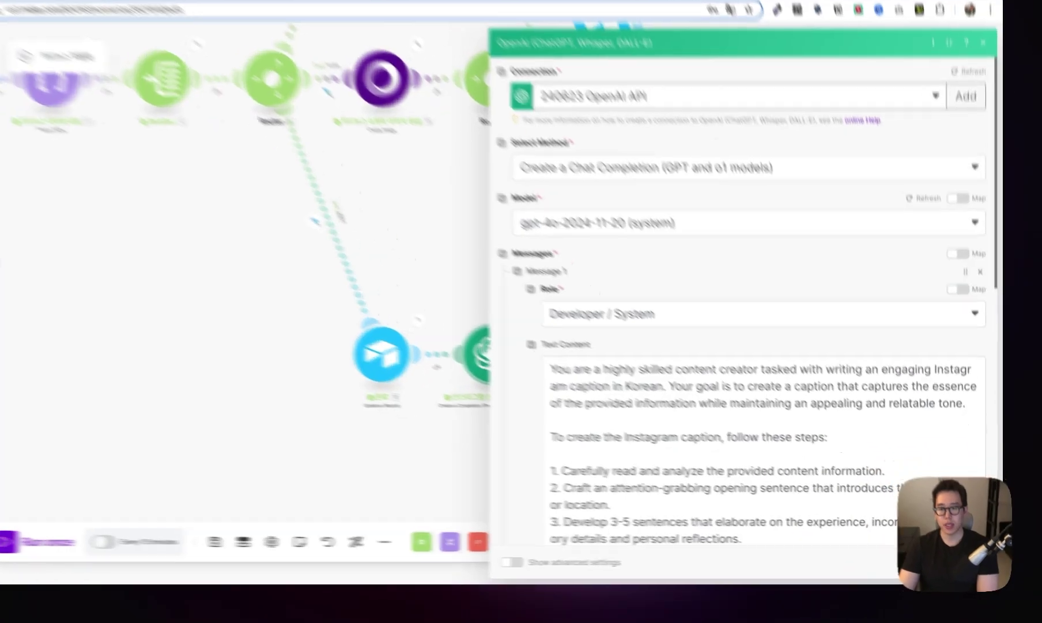
{"action": "left_click", "coordinate": [944, 563]}
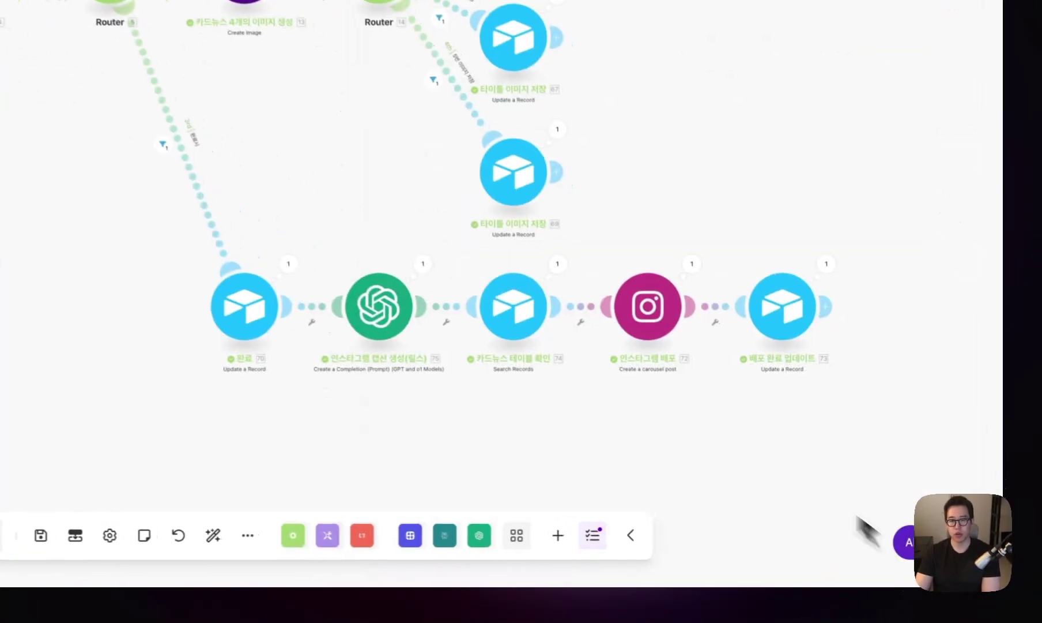
- Open the 카드뉴스 테이블 확인 module and review its base, 컨텐츠+ table and selected output fields
{"action": "left_click", "coordinate": [572, 342]}
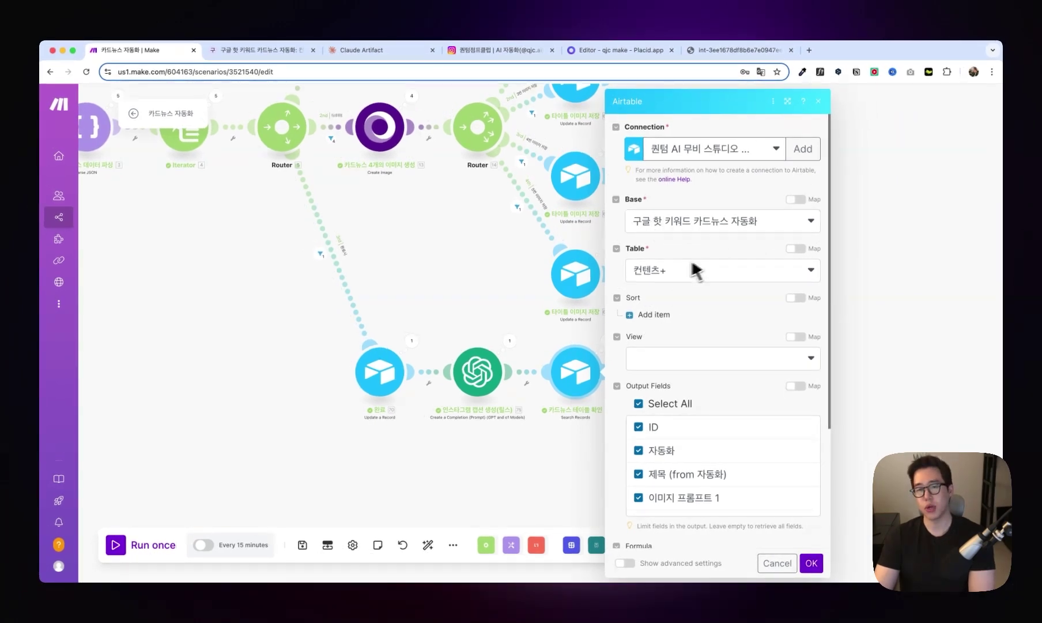
{"action": "scroll", "coordinate": [680, 306], "scroll_direction": "down", "scroll_amount": 2}
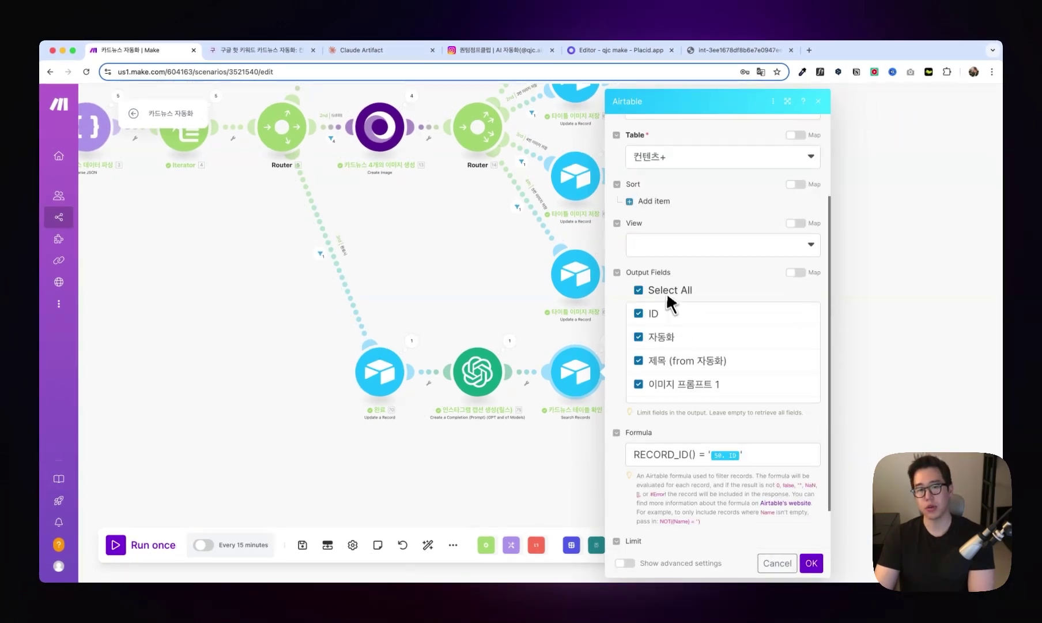
{"action": "scroll", "coordinate": [692, 346], "scroll_direction": "down", "scroll_amount": 1}
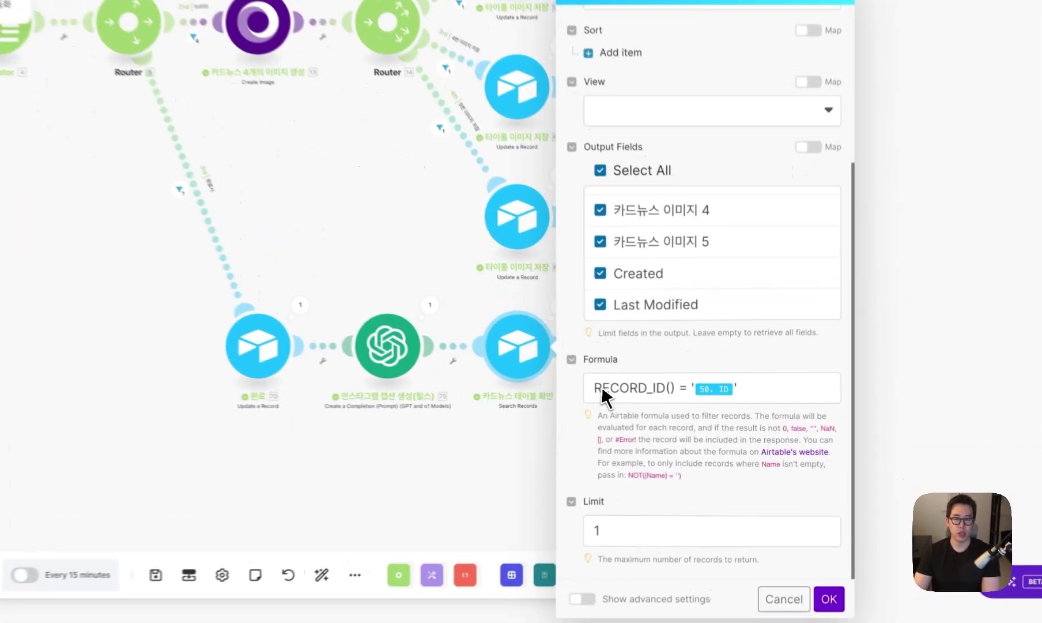
- Check that the RECORD_ID() formula uses the ID from 에어테이블 컨텐츠 테이블 생성, review the limit and close the module
{"action": "left_click_drag", "start_coordinate": [635, 403], "coordinate": [695, 403]}
{"action": "left_click", "coordinate": [740, 405]}
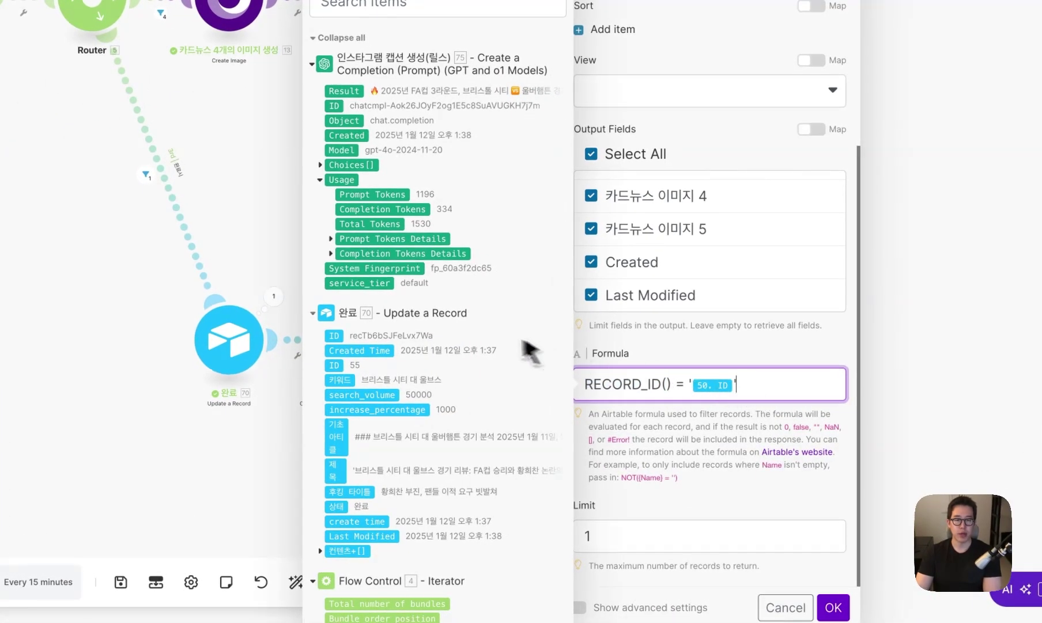
{"action": "scroll", "coordinate": [523, 342], "scroll_direction": "down", "scroll_amount": 10}
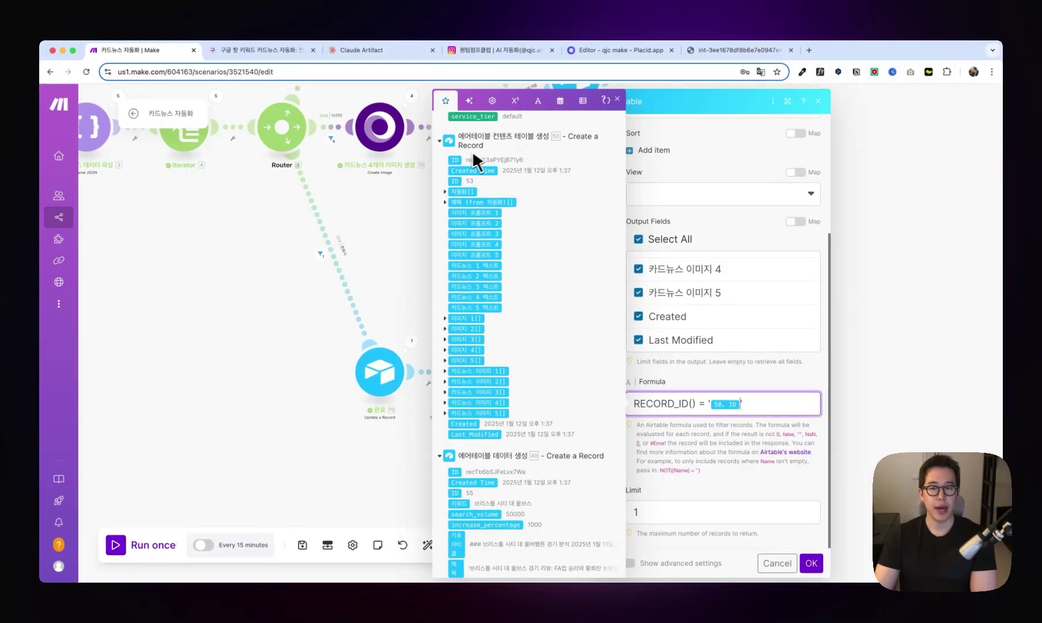
{"action": "left_click", "coordinate": [726, 446]}
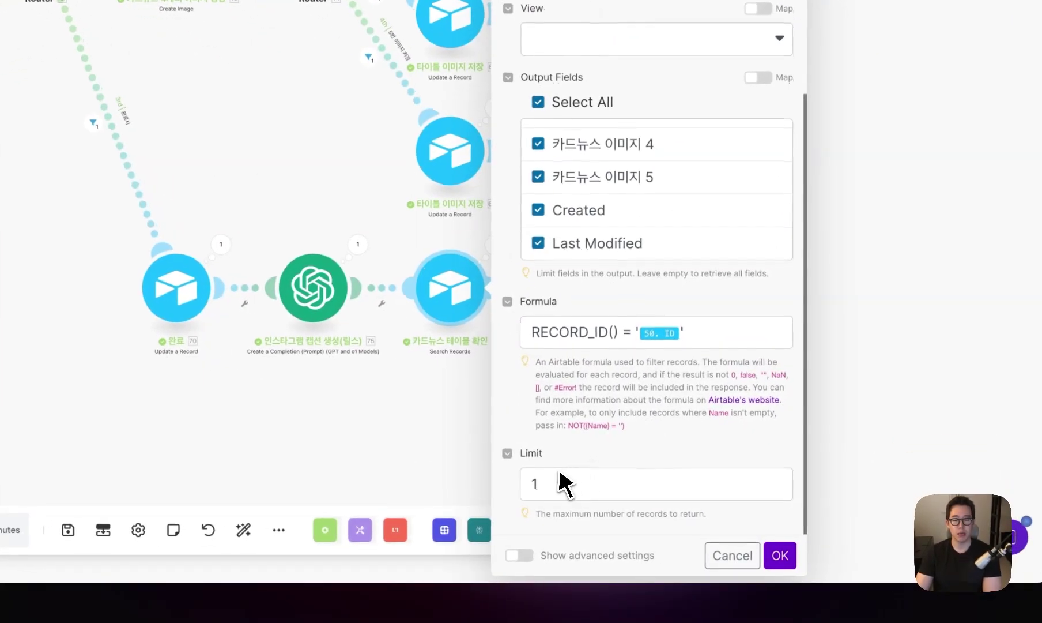
{"action": "left_click", "coordinate": [713, 552]}
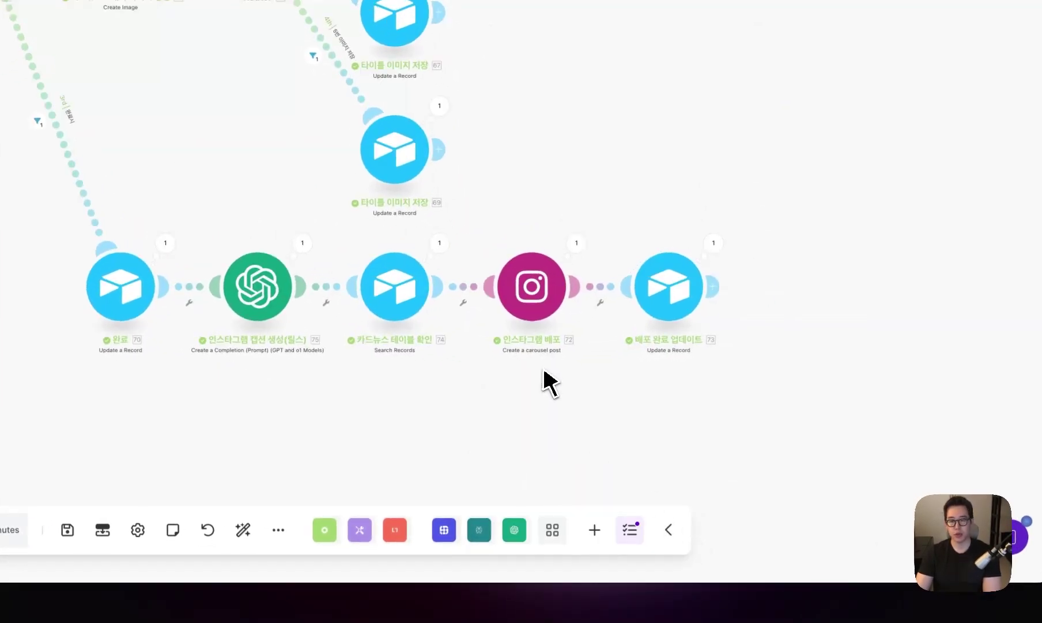
- Search for instagram in a new module and choose the Create a carousel post action of Instagram for Business (Facebook login)
{"action": "double_click", "coordinate": [542, 388]}
{"action": "type", "text": "ㅑㅜ"}
{"action": "key", "text": "BackSpace"}
{"action": "key", "text": "BackSpace"}
{"action": "type", "text": "instagram"}
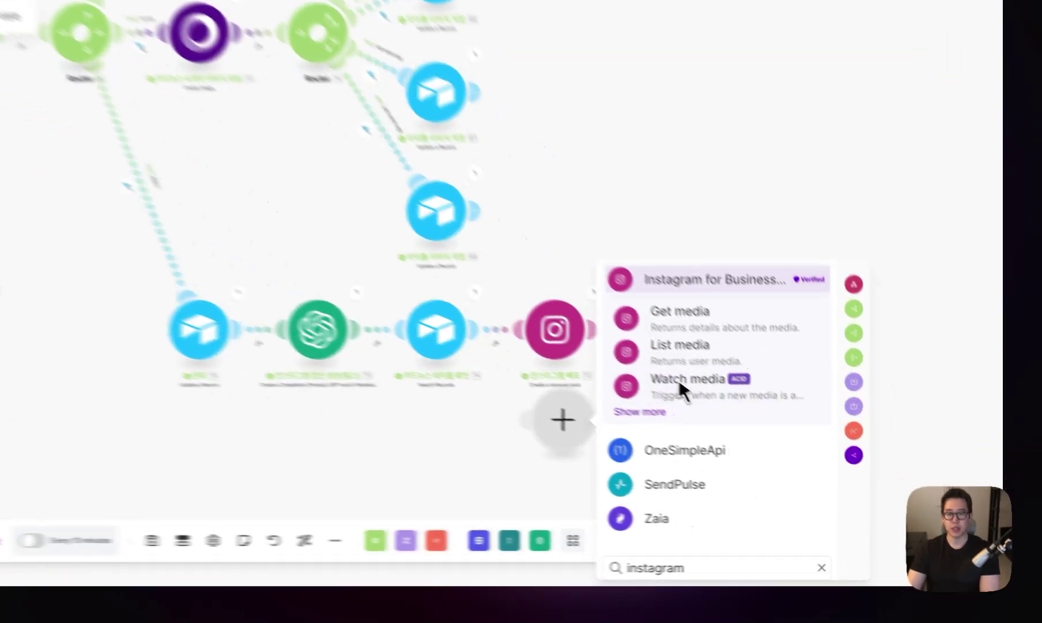
{"action": "left_click", "coordinate": [712, 438]}
{"action": "scroll", "coordinate": [776, 433], "scroll_direction": "down", "scroll_amount": 4}
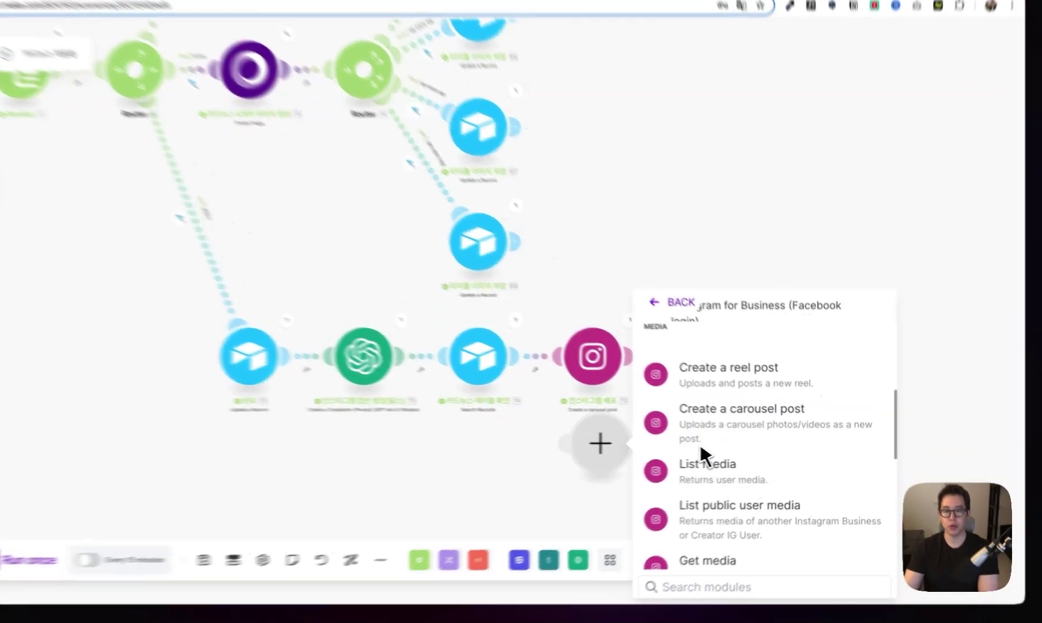
{"action": "left_click", "coordinate": [780, 443]}
{"action": "left_click", "coordinate": [853, 148]}
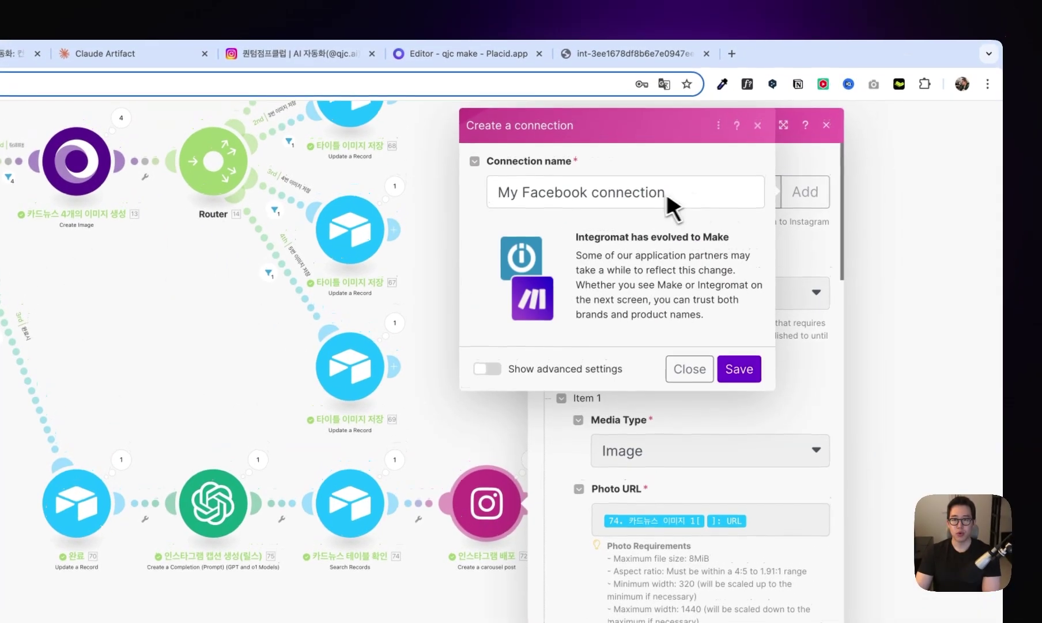
{"action": "left_click_drag", "start_coordinate": [708, 203], "coordinate": [526, 196]}
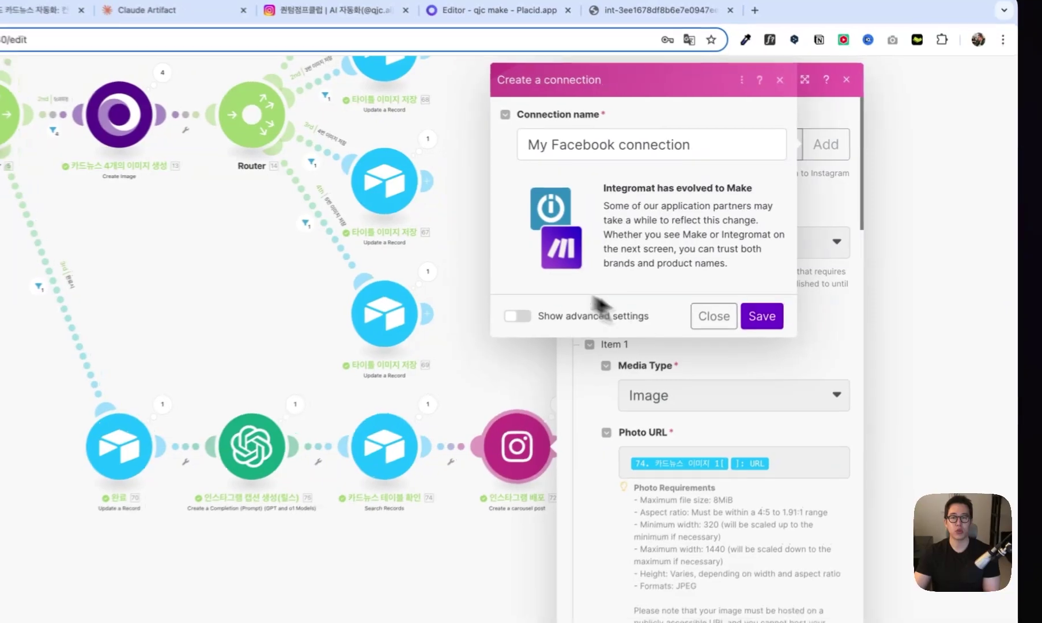
{"action": "left_click", "coordinate": [815, 275]}
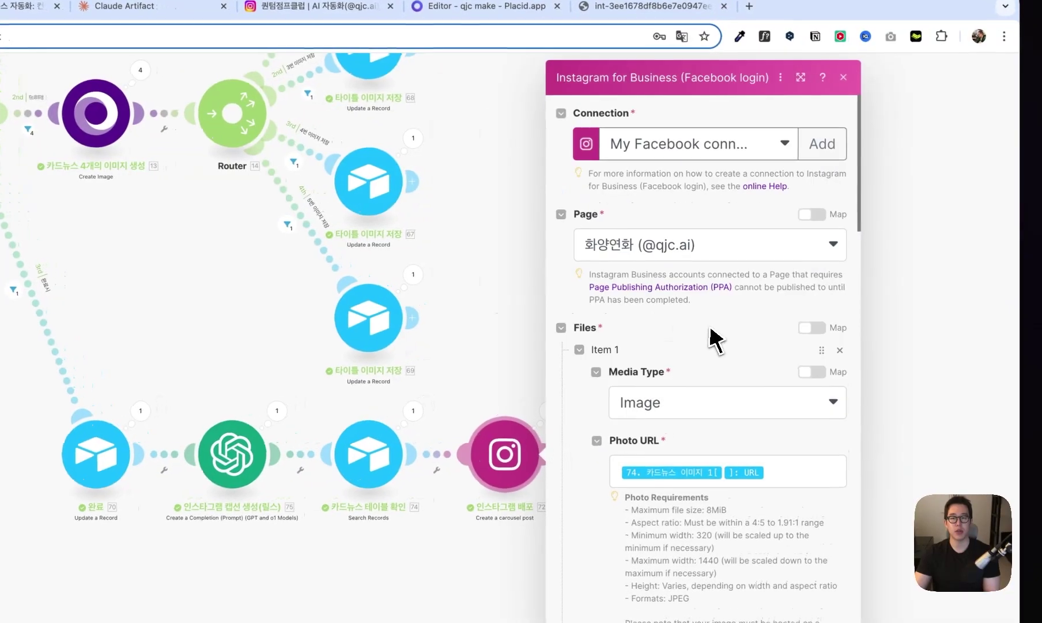
{"action": "left_click", "coordinate": [699, 253]}
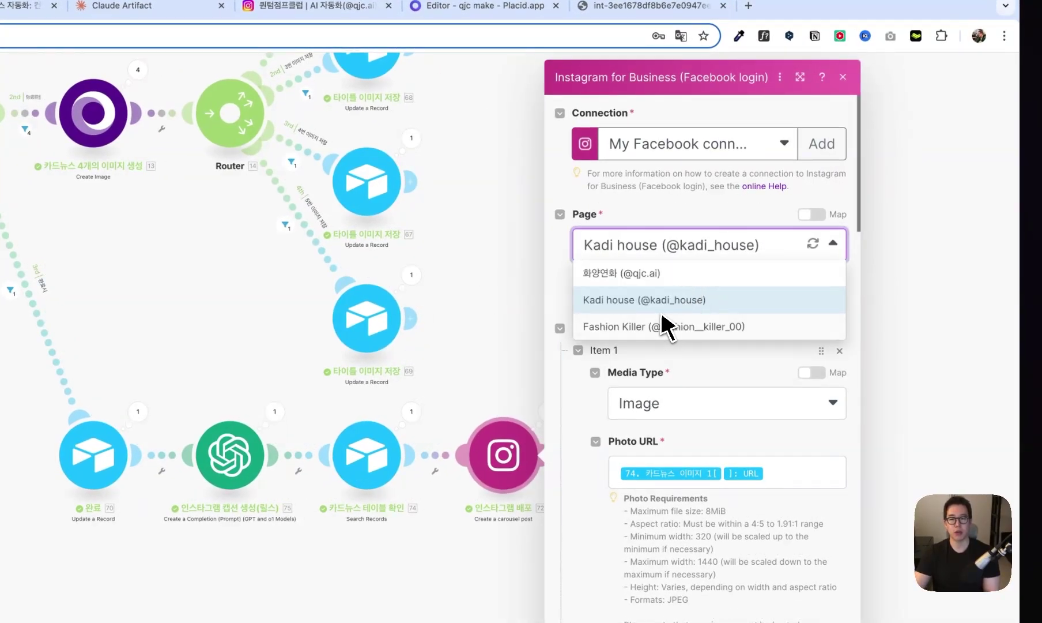
{"action": "left_click", "coordinate": [647, 249]}
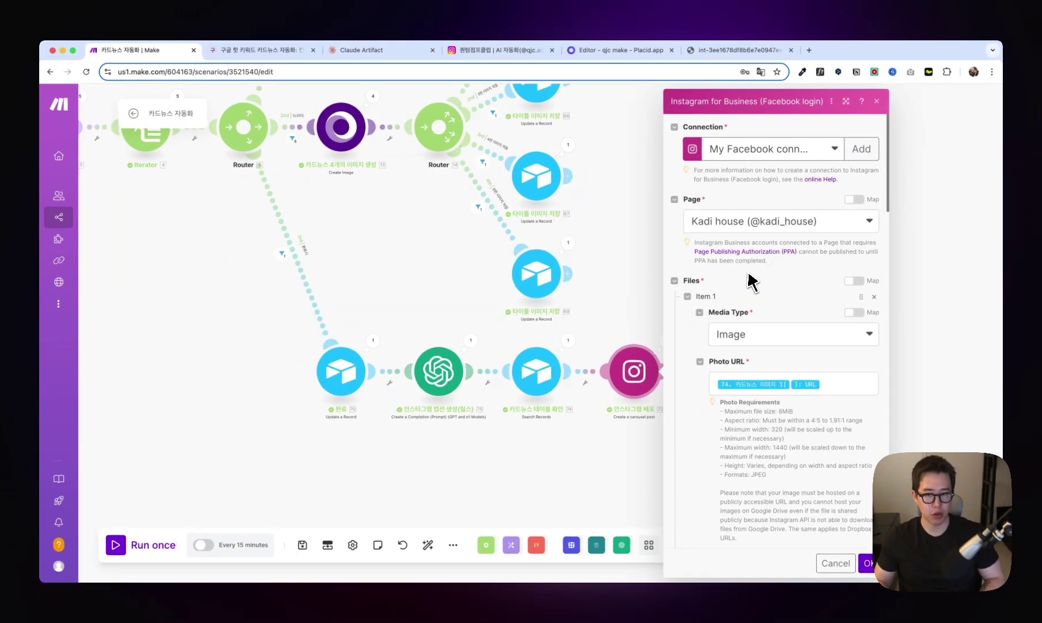
- Open the new-connection form, reveal and hide the advanced Client ID and Client secret fields, and save My Facebook connection
{"action": "left_click", "coordinate": [862, 149]}
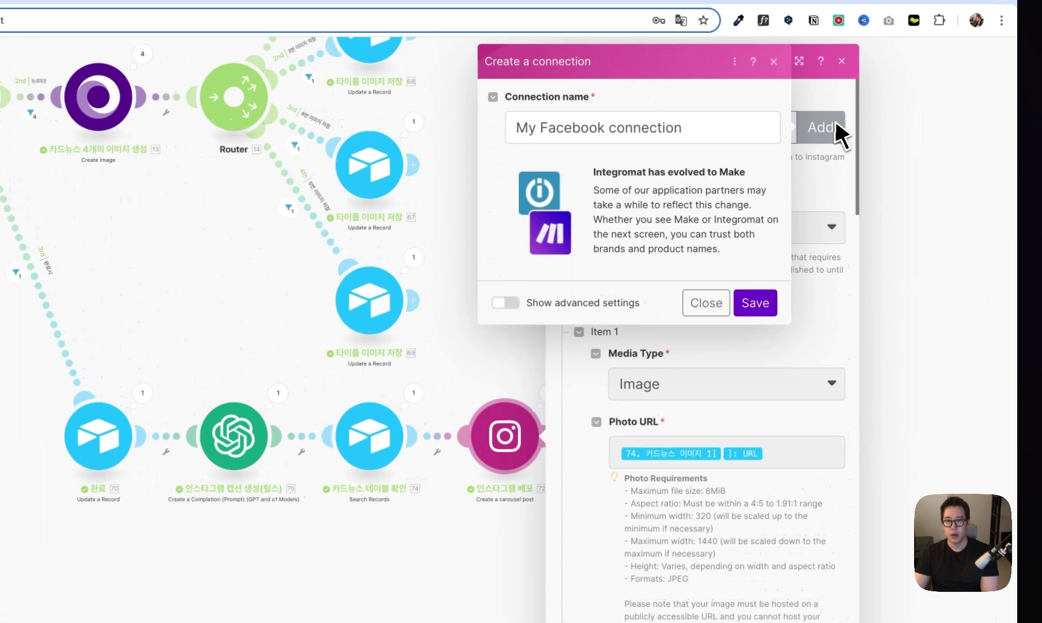
{"action": "left_click", "coordinate": [634, 274]}
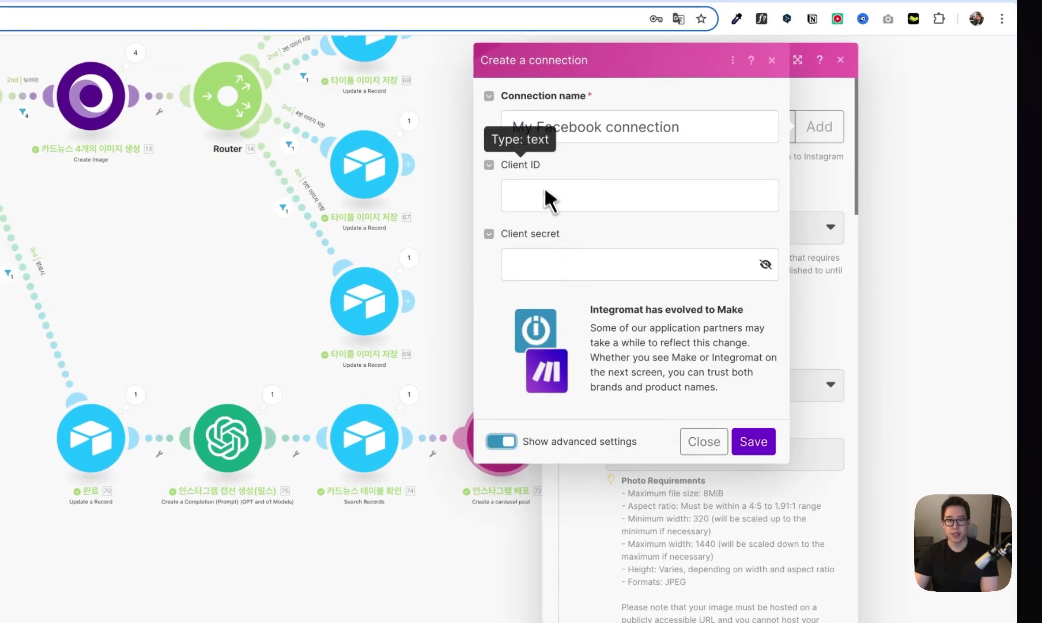
{"action": "left_click_drag", "start_coordinate": [560, 233], "coordinate": [511, 231]}
{"action": "left_click", "coordinate": [508, 440]}
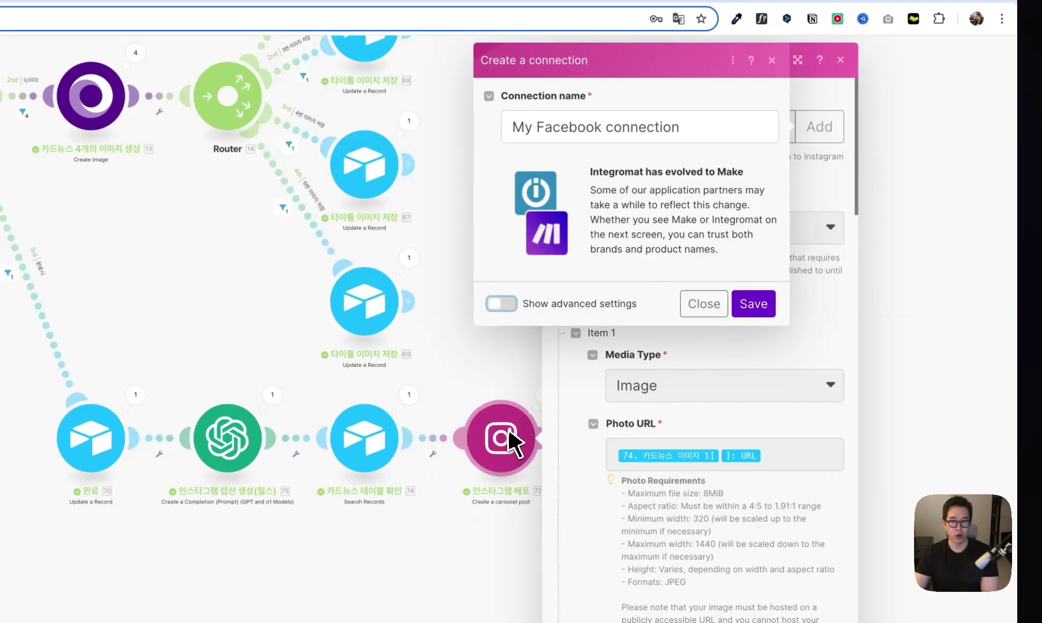
{"action": "left_click", "coordinate": [754, 303]}
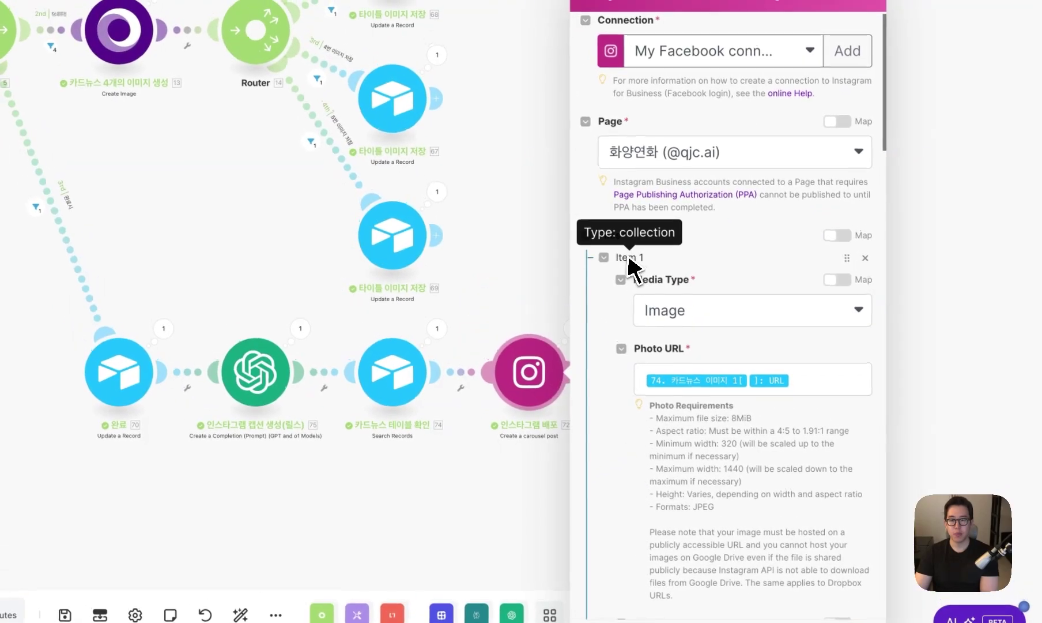
- Review the carousel's file items from Item 1 to Item 5, including Media Type and Photo URL, through to the Caption field
{"action": "left_click", "coordinate": [690, 315]}
{"action": "left_click", "coordinate": [699, 338]}
{"action": "left_click", "coordinate": [785, 387]}
{"action": "left_click", "coordinate": [757, 453]}
{"action": "scroll", "coordinate": [810, 432], "scroll_direction": "down", "scroll_amount": 5}
{"action": "scroll", "coordinate": [865, 334], "scroll_direction": "down", "scroll_amount": 20}
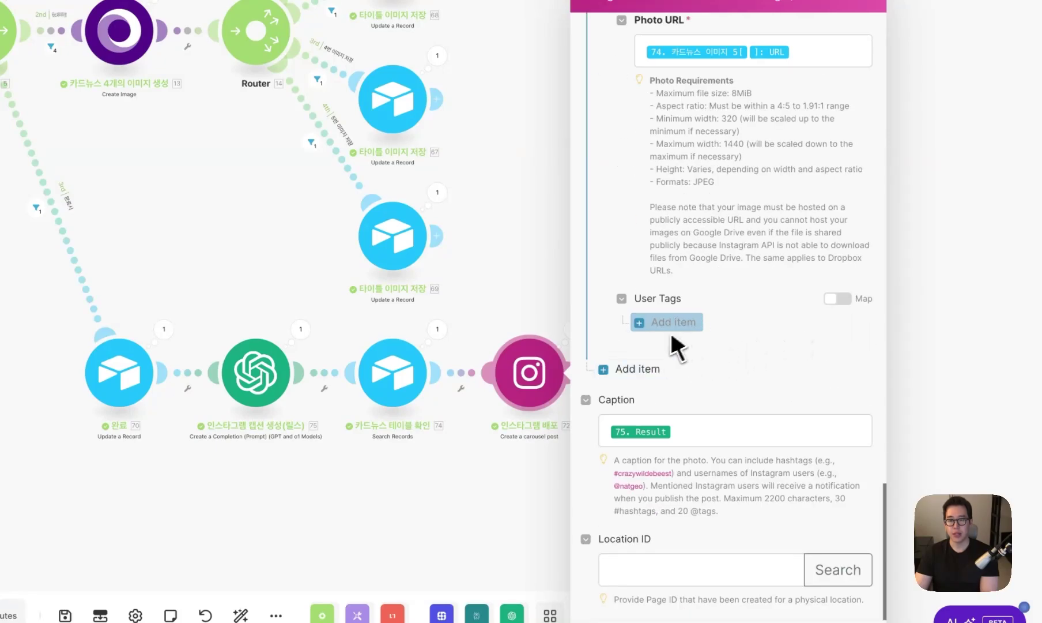
- Add a sixth item to the carousel's Files and remove it again
{"action": "left_click", "coordinate": [647, 370]}
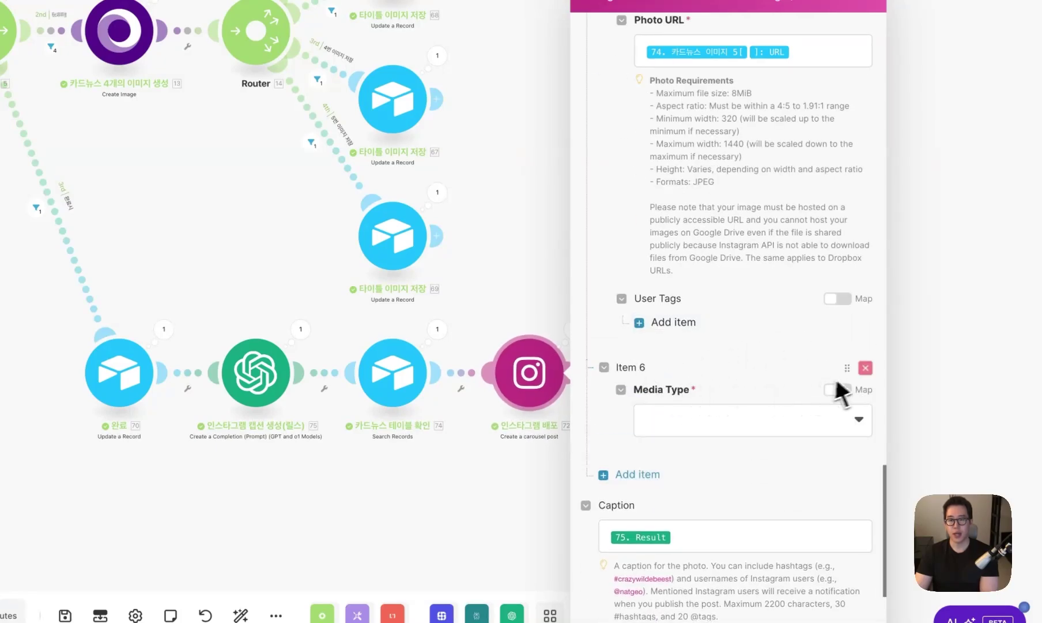
{"action": "left_click", "coordinate": [866, 368]}
{"action": "scroll", "coordinate": [772, 361], "scroll_direction": "up", "scroll_amount": 20}
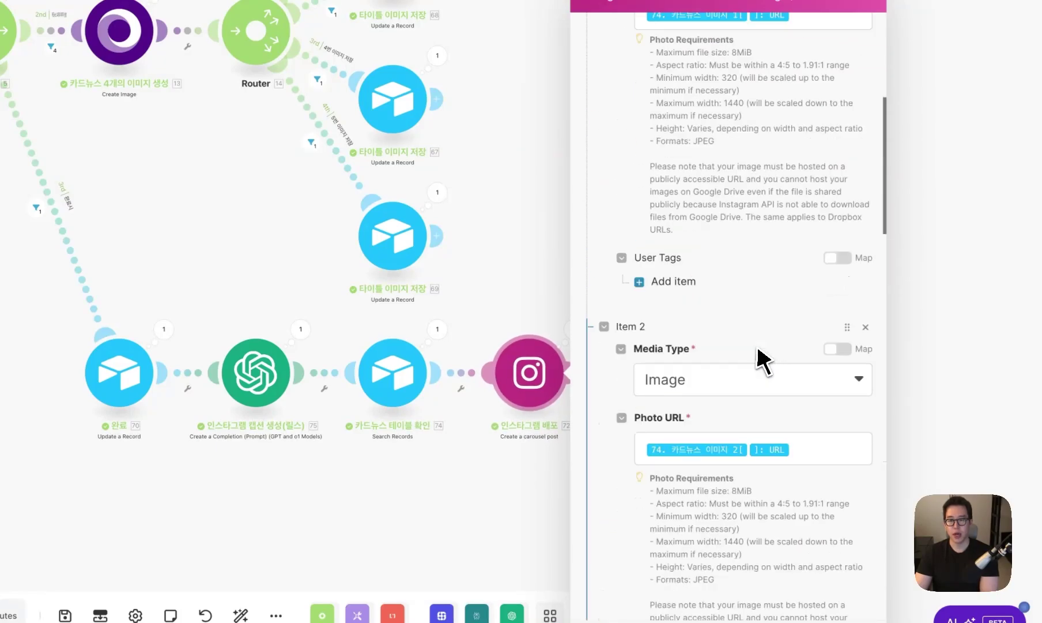
- Insert the URL of 카드뉴스 이미지 2[] into Item 2's Photo URL as a demonstration and remove the added value again
{"action": "scroll", "coordinate": [762, 360], "scroll_direction": "down", "scroll_amount": 6}
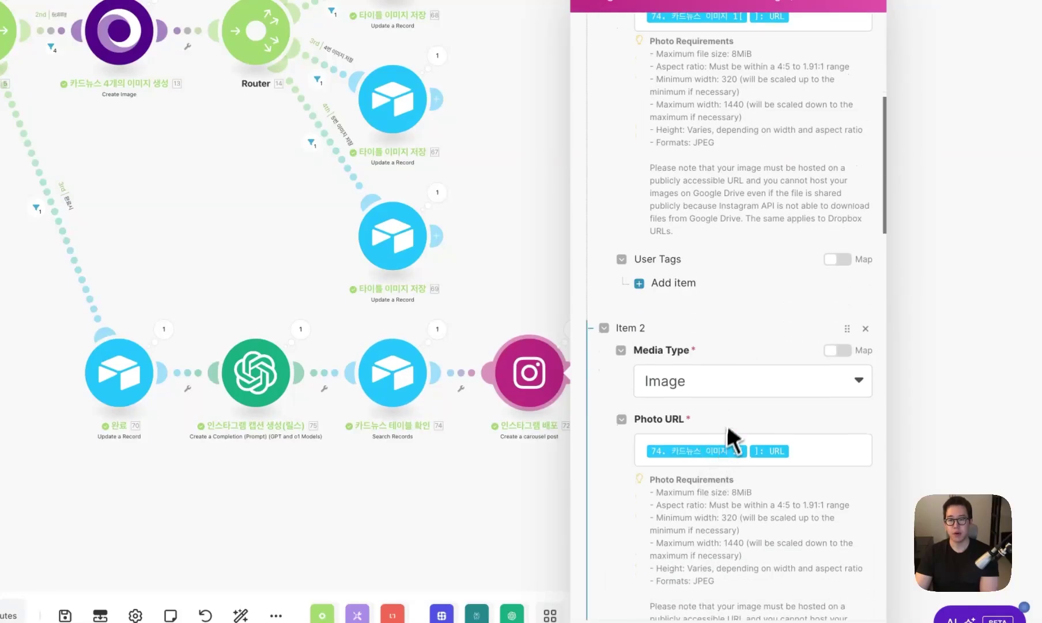
{"action": "scroll", "coordinate": [728, 363], "scroll_direction": "up", "scroll_amount": 3}
{"action": "left_click", "coordinate": [766, 211]}
{"action": "scroll", "coordinate": [806, 294], "scroll_direction": "down", "scroll_amount": 3}
{"action": "left_click", "coordinate": [805, 489]}
{"action": "scroll", "coordinate": [427, 415], "scroll_direction": "down", "scroll_amount": 2}
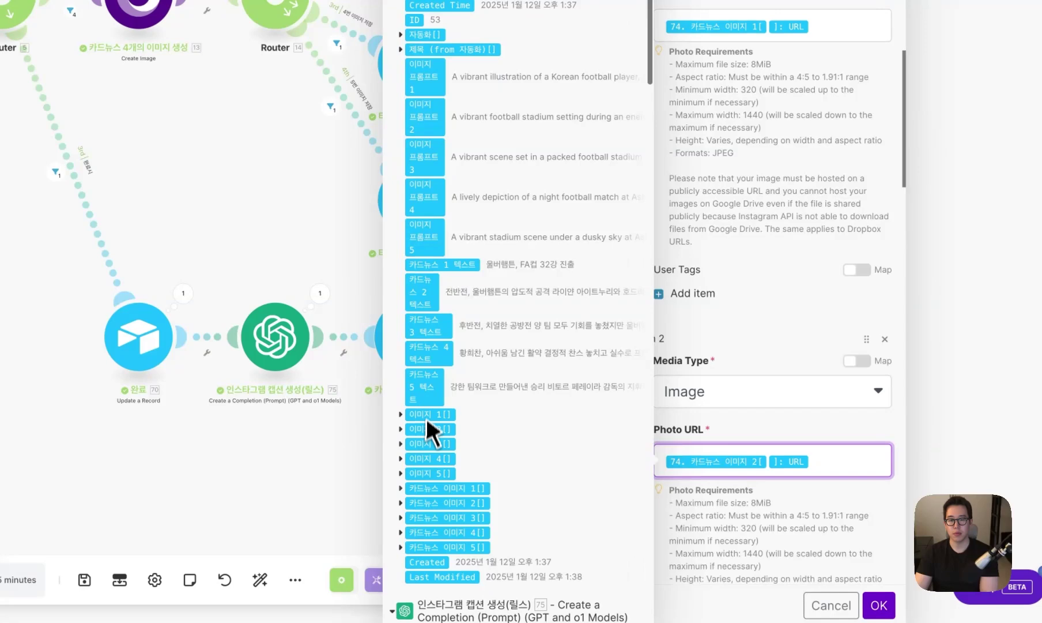
{"action": "left_click", "coordinate": [420, 504]}
{"action": "scroll", "coordinate": [427, 531], "scroll_direction": "down", "scroll_amount": 1}
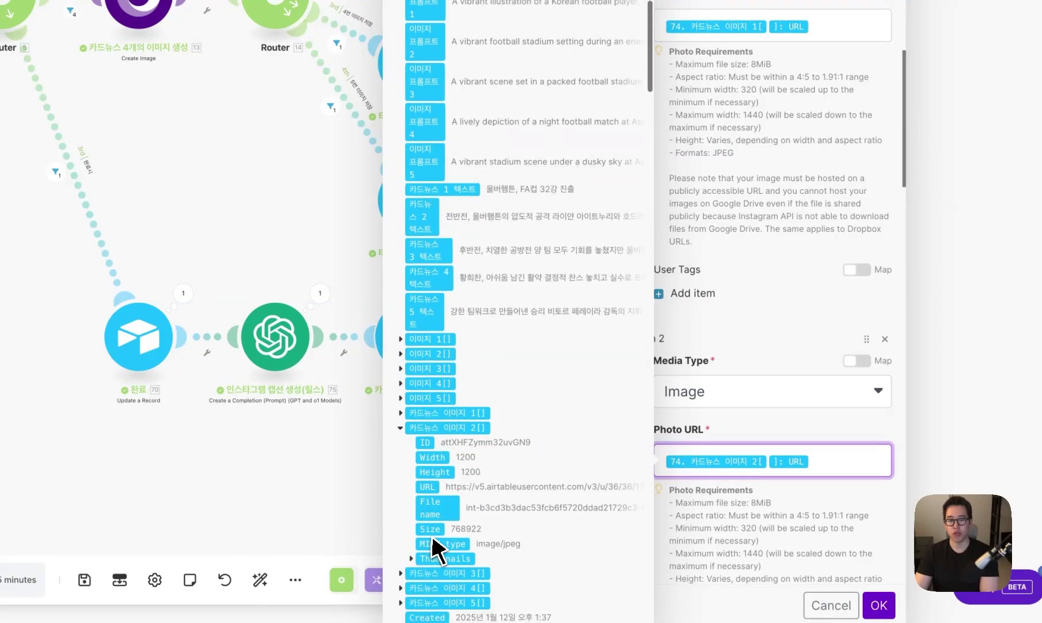
{"action": "left_click", "coordinate": [429, 487]}
{"action": "key", "text": "BackSpace"}
- Check the Photo URL mappings of Items 3, 4 and 5 against the 카드뉴스 이미지 fields
{"action": "left_click", "coordinate": [736, 413]}
{"action": "scroll", "coordinate": [720, 374], "scroll_direction": "down", "scroll_amount": 9}
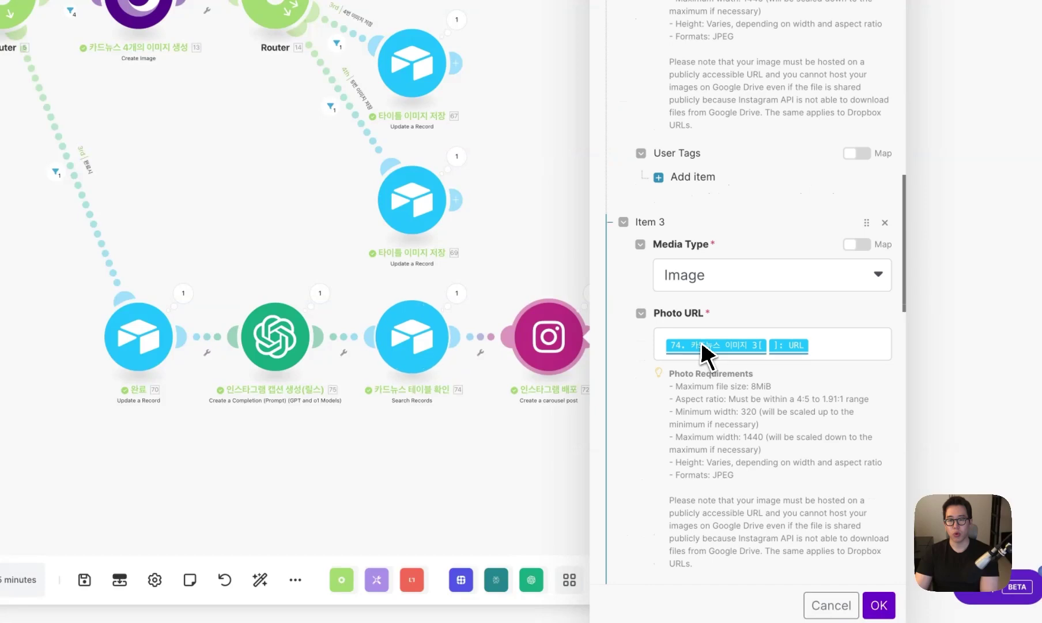
{"action": "left_click", "coordinate": [785, 345]}
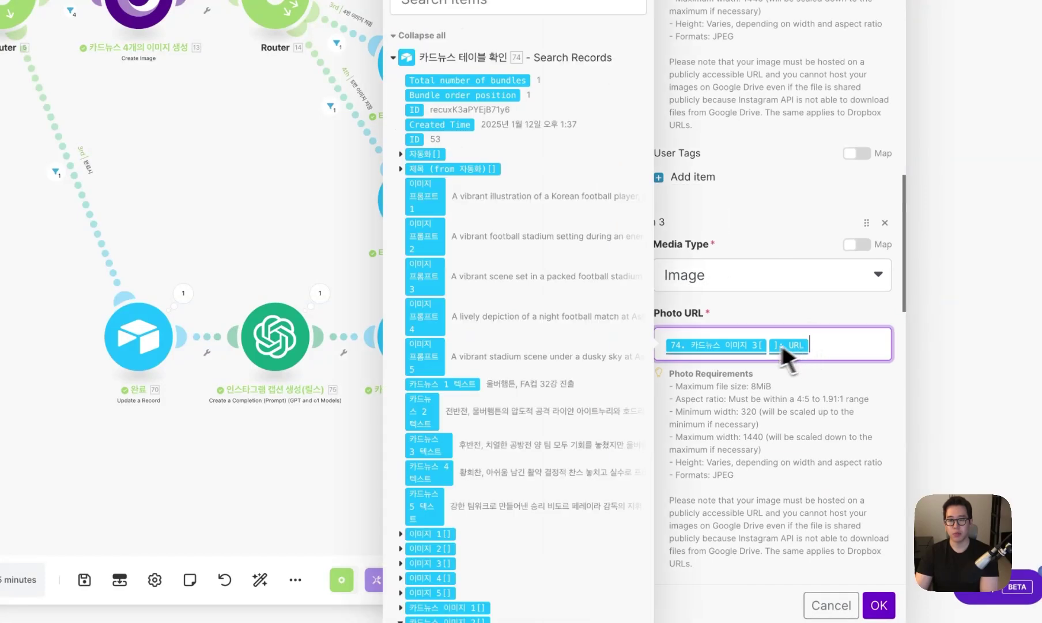
{"action": "scroll", "coordinate": [773, 354], "scroll_direction": "down", "scroll_amount": 7}
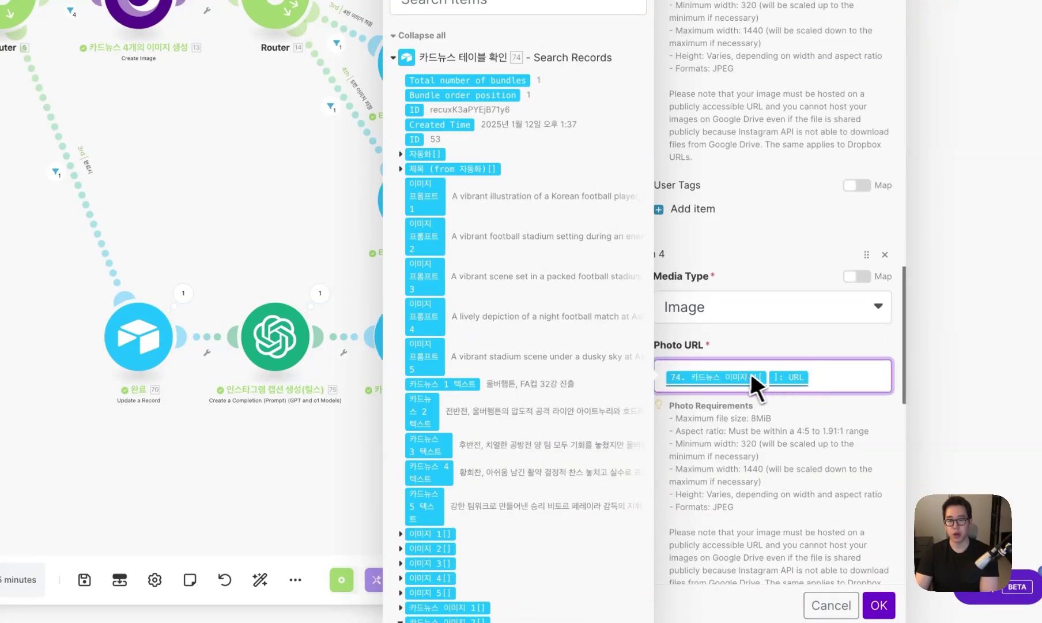
{"action": "scroll", "coordinate": [761, 376], "scroll_direction": "down", "scroll_amount": 7}
{"action": "scroll", "coordinate": [550, 469], "scroll_direction": "down", "scroll_amount": 4}
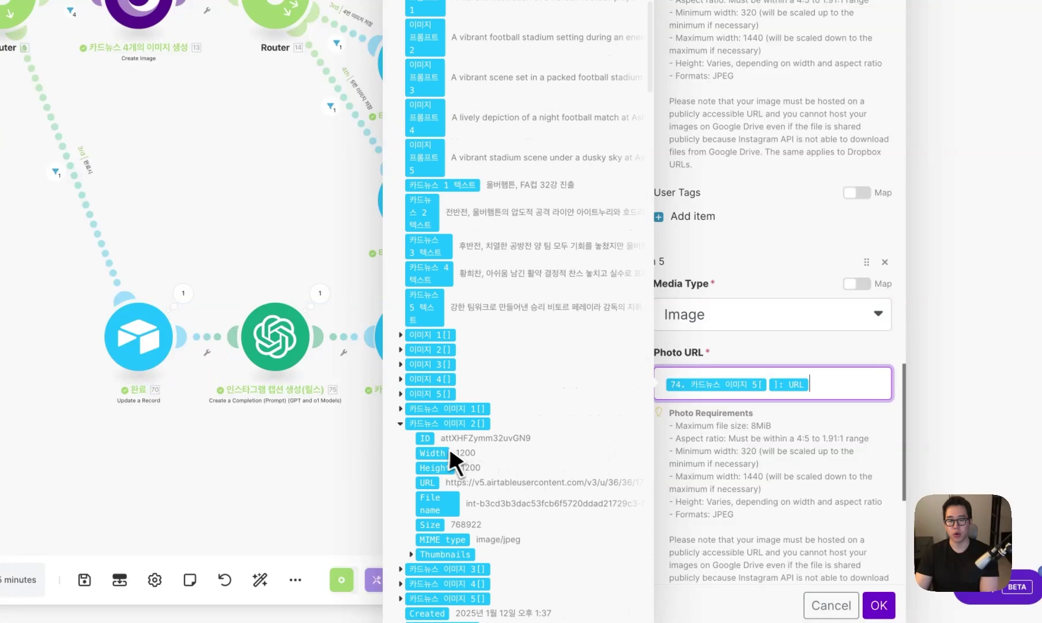
- Expand the remaining 카드뉴스 이미지 arrays from 카드뉴스 테이블 확인 and review the URL field of each image
{"action": "scroll", "coordinate": [444, 452], "scroll_direction": "down", "scroll_amount": 3}
{"action": "left_click", "coordinate": [401, 462]}
{"action": "left_click", "coordinate": [401, 447]}
{"action": "left_click", "coordinate": [400, 432]}
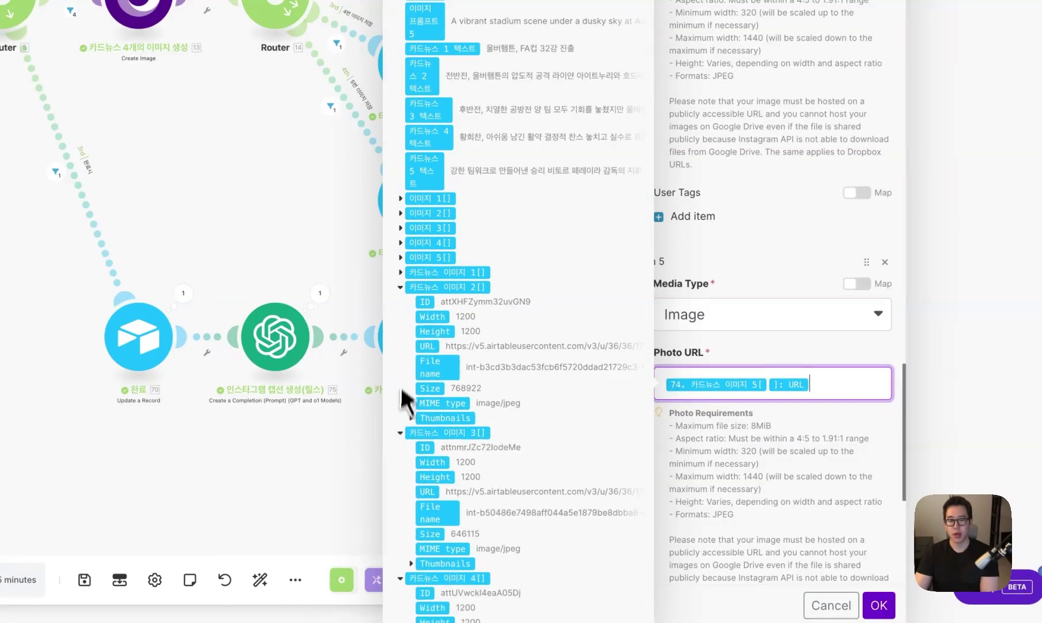
{"action": "left_click", "coordinate": [400, 271]}
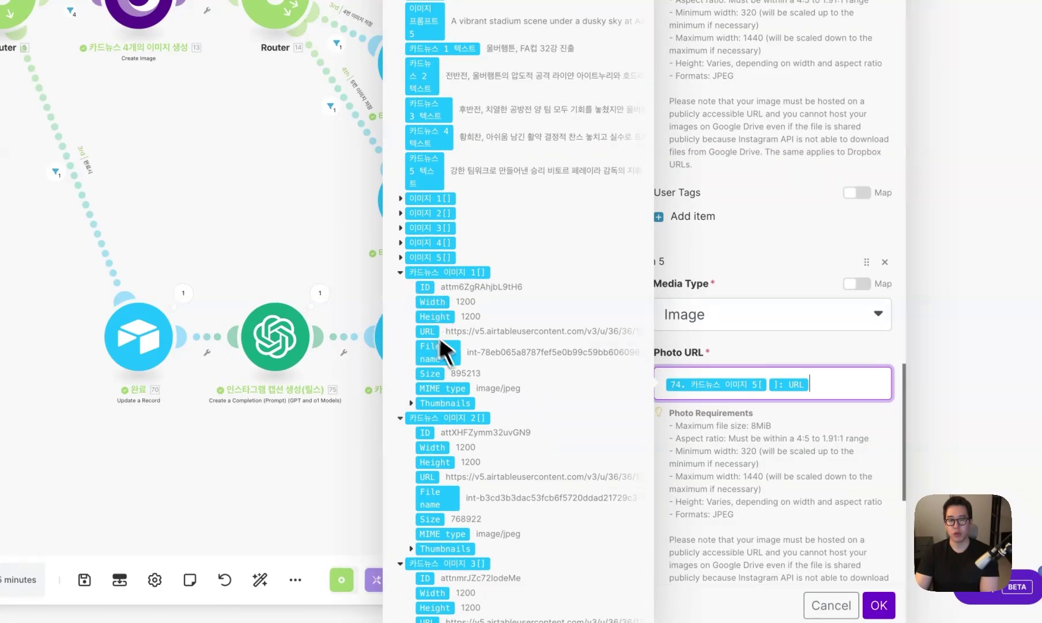
{"action": "scroll", "coordinate": [487, 421], "scroll_direction": "down", "scroll_amount": 12}
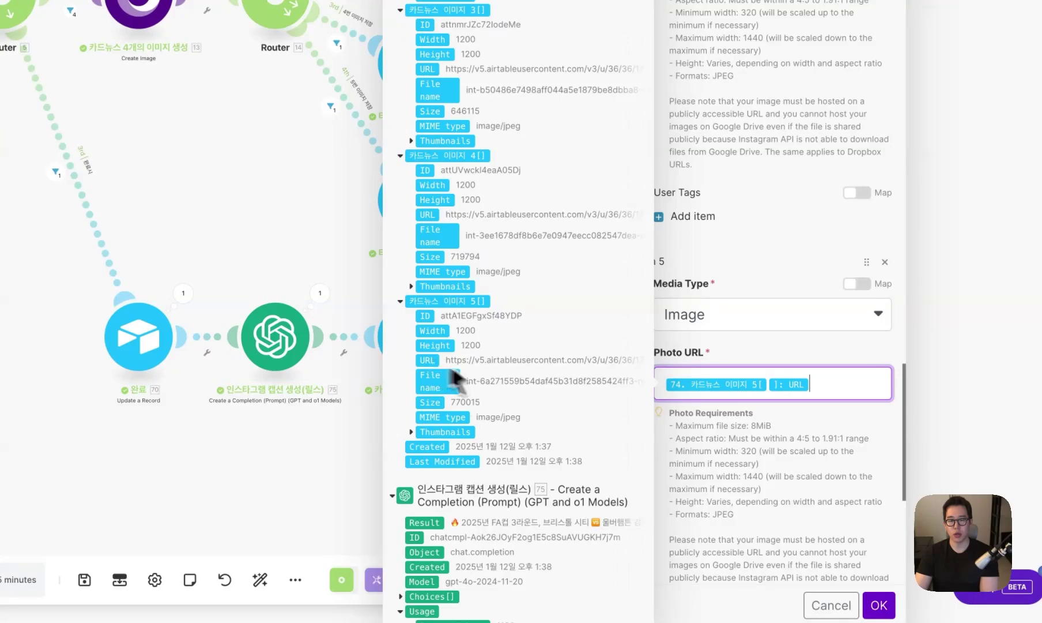
- Check that Caption uses the 인스타그램 캡션 생성(릴스) Result, look at the published caption on Instagram, and close the Make module
{"action": "key", "text": "Tab"}
{"action": "scroll", "coordinate": [527, 513], "scroll_direction": "down", "scroll_amount": 20}
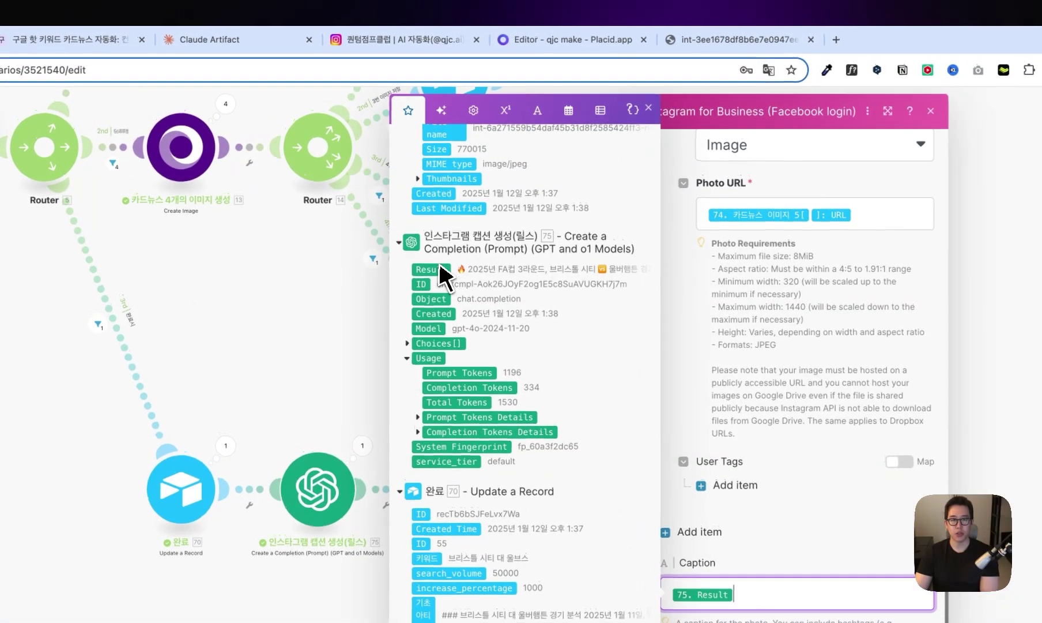
{"action": "left_click", "coordinate": [403, 40]}
{"action": "left_click_drag", "start_coordinate": [682, 340], "coordinate": [531, 171]}
{"action": "left_click", "coordinate": [202, 54]}
{"action": "left_click", "coordinate": [823, 485]}
{"action": "scroll", "coordinate": [634, 413], "scroll_direction": "down", "scroll_amount": 10}
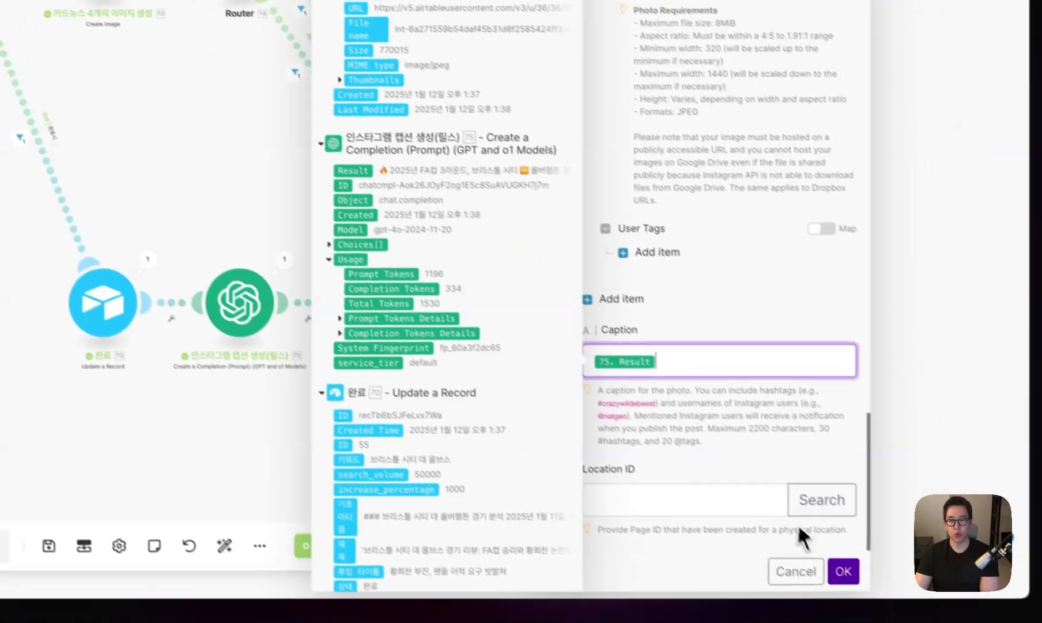
{"action": "left_click", "coordinate": [913, 617]}
- Open the 배포 완료 업데이트 module and check that its Record ID uses the ID from 에어테이블 데이터 생성
{"action": "left_click_drag", "start_coordinate": [637, 406], "coordinate": [534, 393]}
{"action": "left_click", "coordinate": [515, 296]}
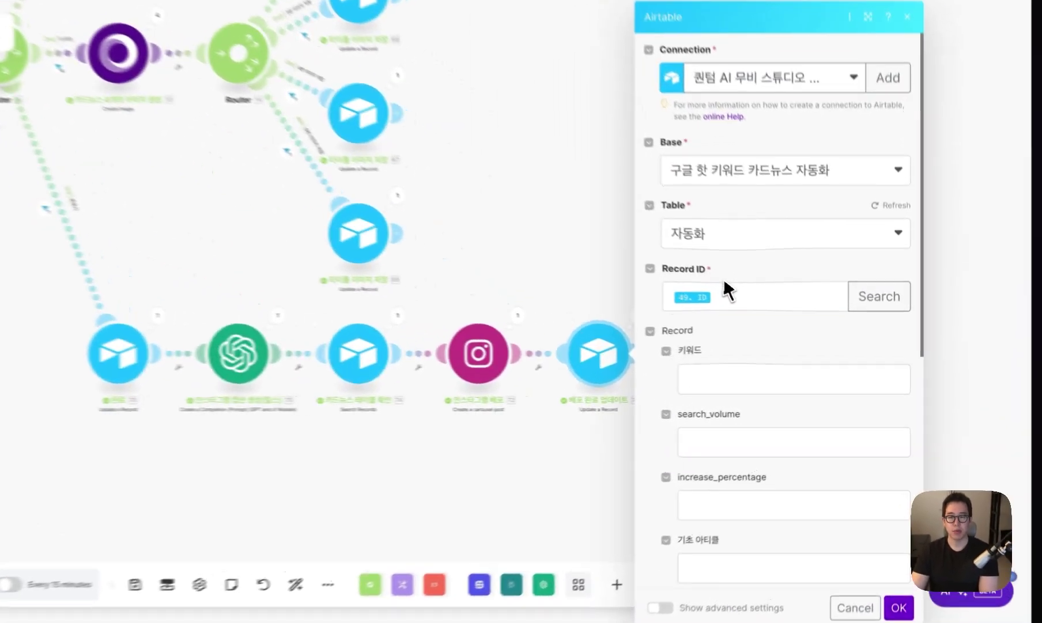
{"action": "left_click", "coordinate": [771, 324]}
{"action": "scroll", "coordinate": [670, 397], "scroll_direction": "down", "scroll_amount": 5}
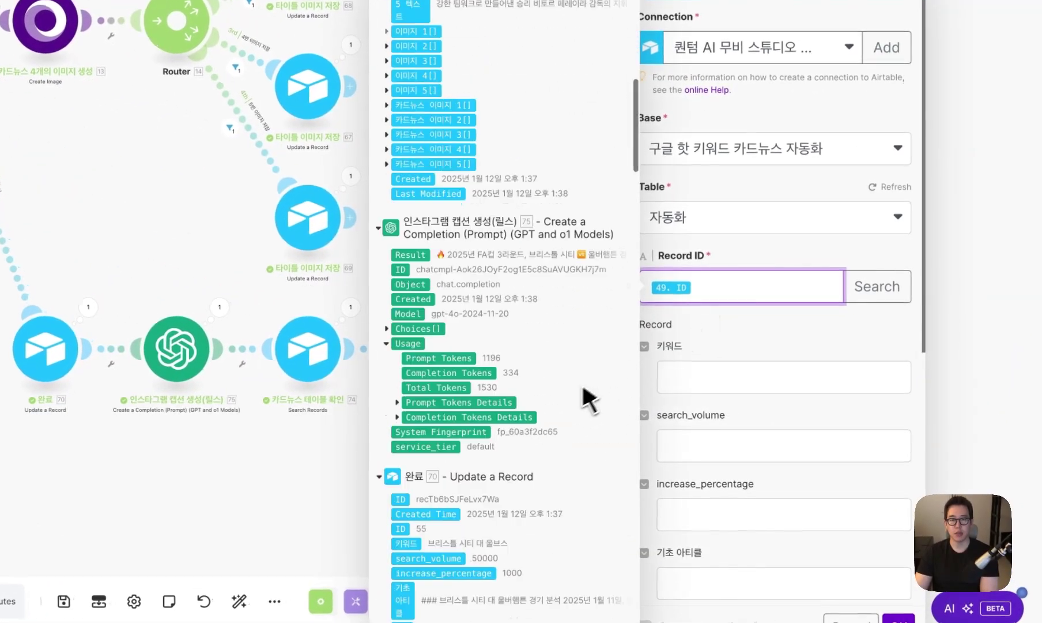
{"action": "scroll", "coordinate": [651, 409], "scroll_direction": "up", "scroll_amount": 5}
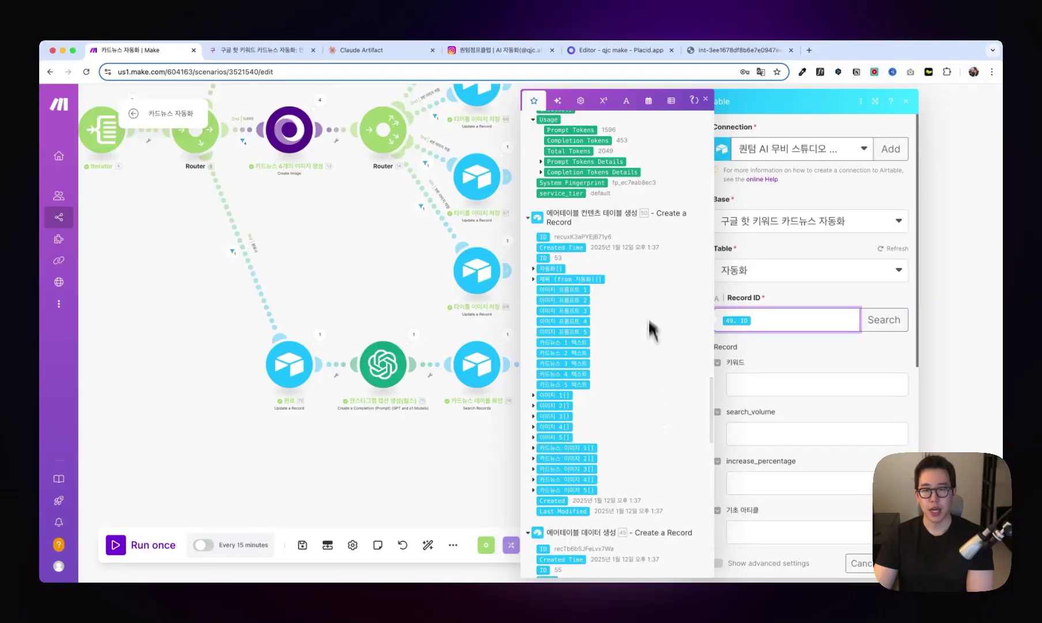
{"action": "scroll", "coordinate": [641, 295], "scroll_direction": "down", "scroll_amount": 3}
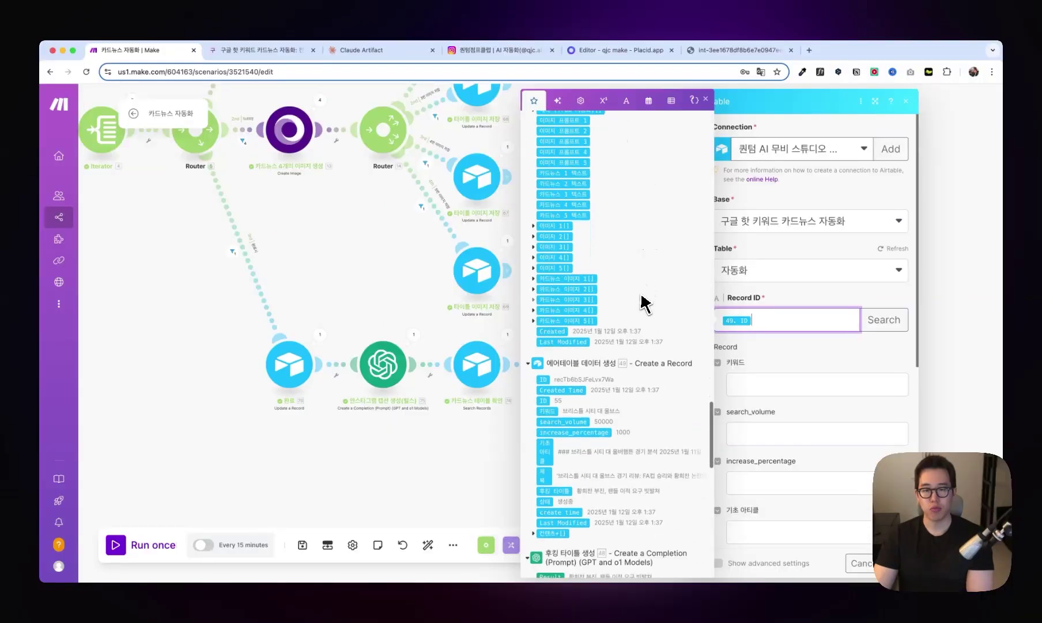
{"action": "scroll", "coordinate": [617, 354], "scroll_direction": "down", "scroll_amount": 2}
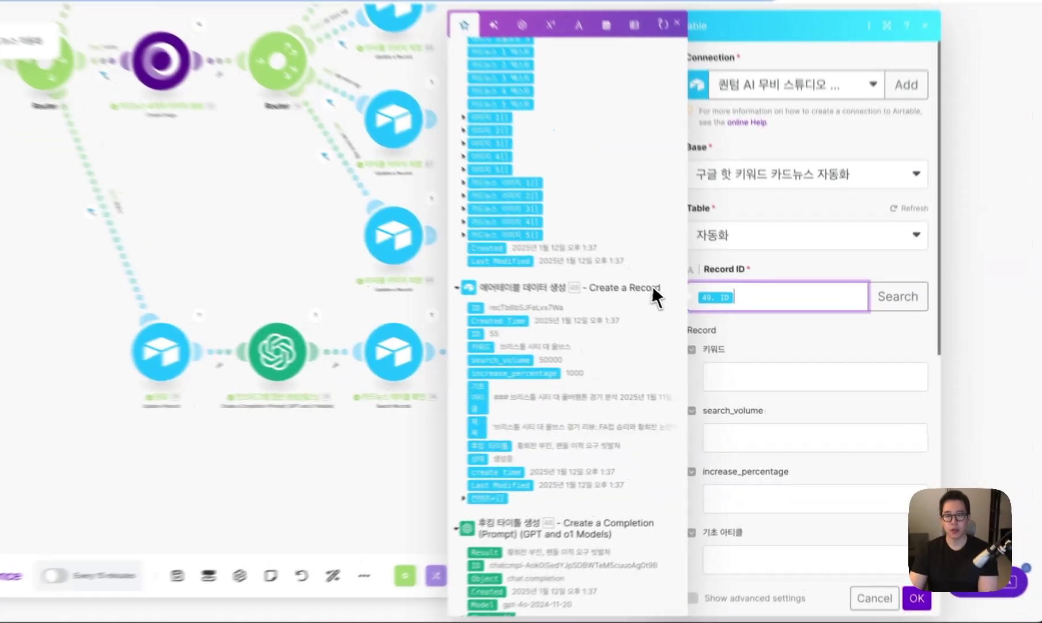
- Set the 상태 field of the 배포 완료 업데이트 module to 배포 완료
{"action": "scroll", "coordinate": [744, 349], "scroll_direction": "down", "scroll_amount": 8}
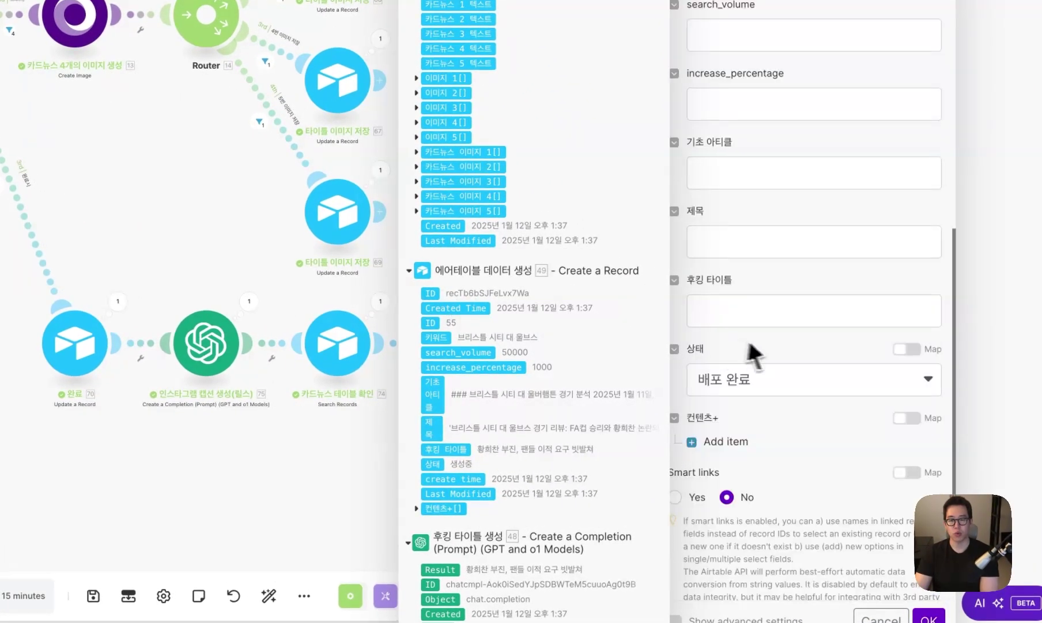
{"action": "left_click", "coordinate": [739, 363]}
{"action": "left_click", "coordinate": [740, 486]}
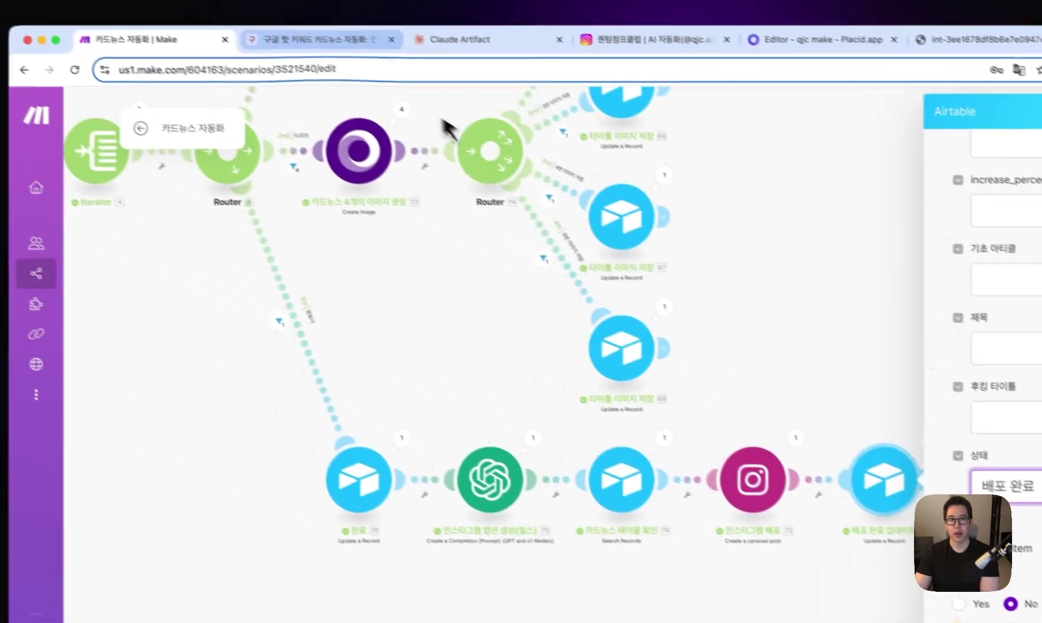
- Switch to Airtable, close the image preview, open the 자동화 table and widen the 상태 column to check the first record's status
{"action": "left_click", "coordinate": [369, 49]}
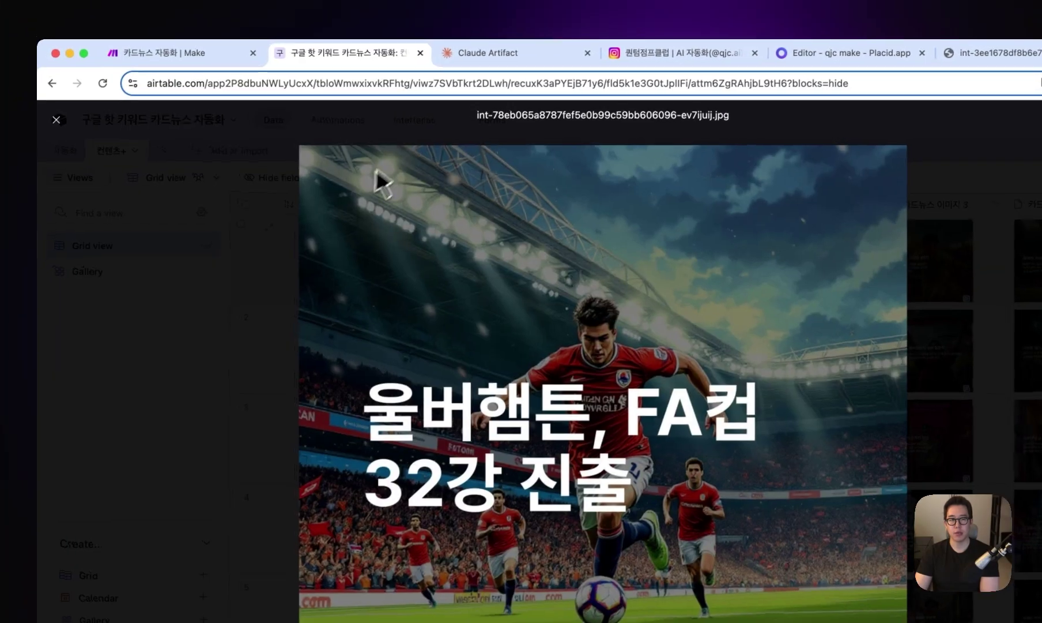
{"action": "left_click", "coordinate": [206, 154]}
{"action": "left_click", "coordinate": [72, 155]}
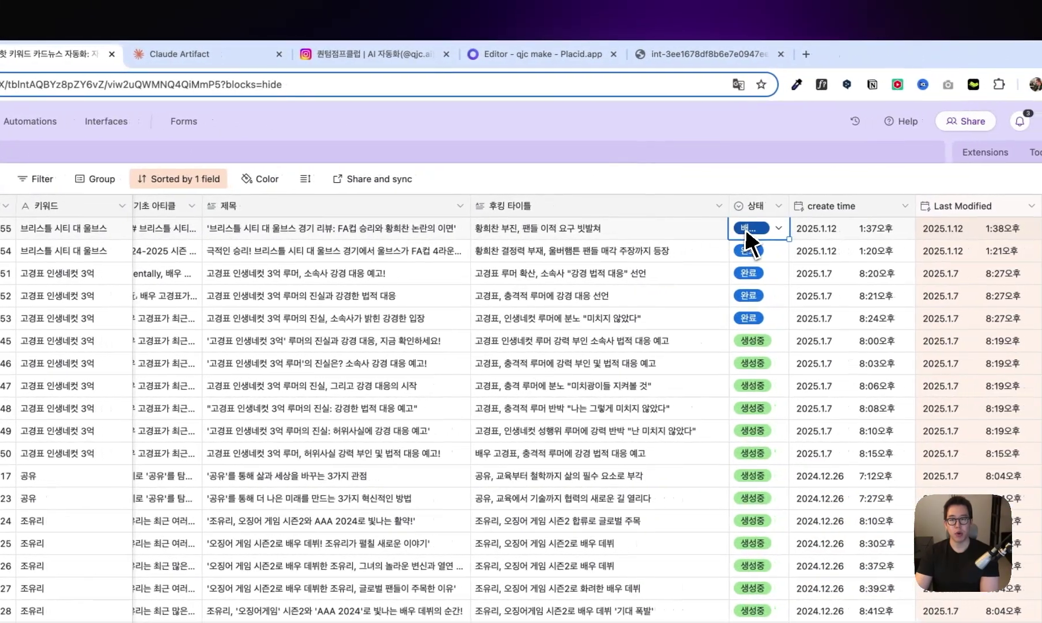
{"action": "left_click_drag", "start_coordinate": [788, 224], "coordinate": [808, 216]}
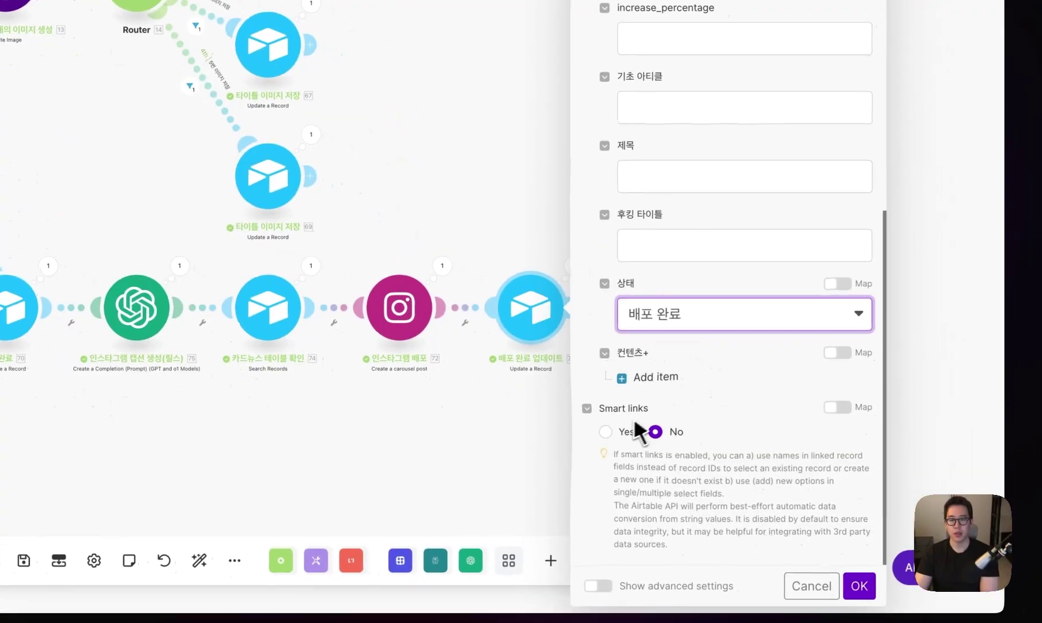
- Set Smart links to Yes and confirm the 배포 완료 업데이트 module settings
{"action": "left_click", "coordinate": [632, 430]}
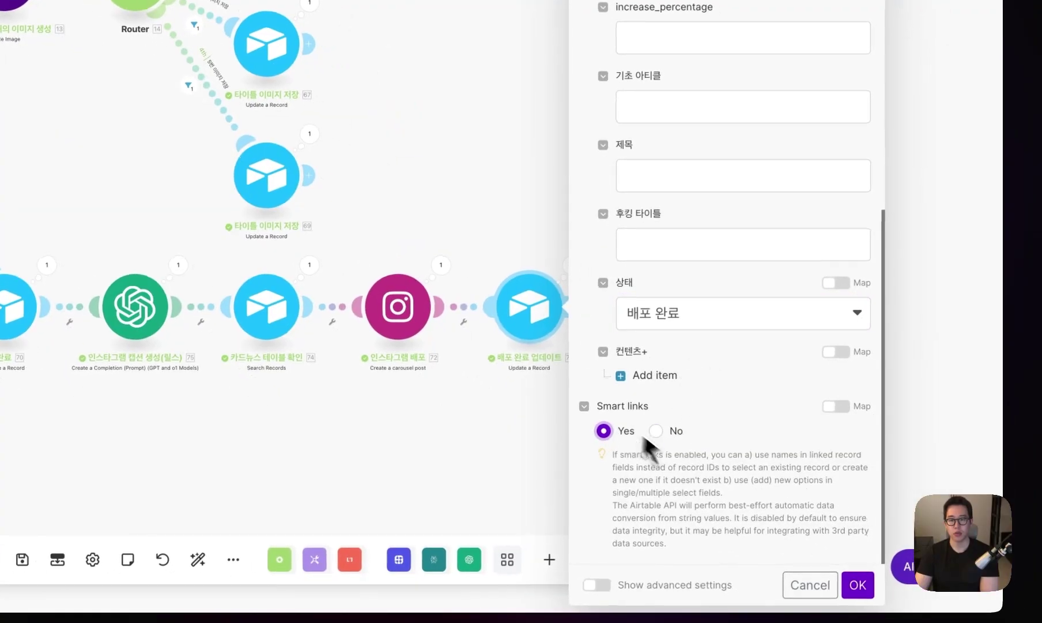
{"action": "left_click", "coordinate": [858, 584]}
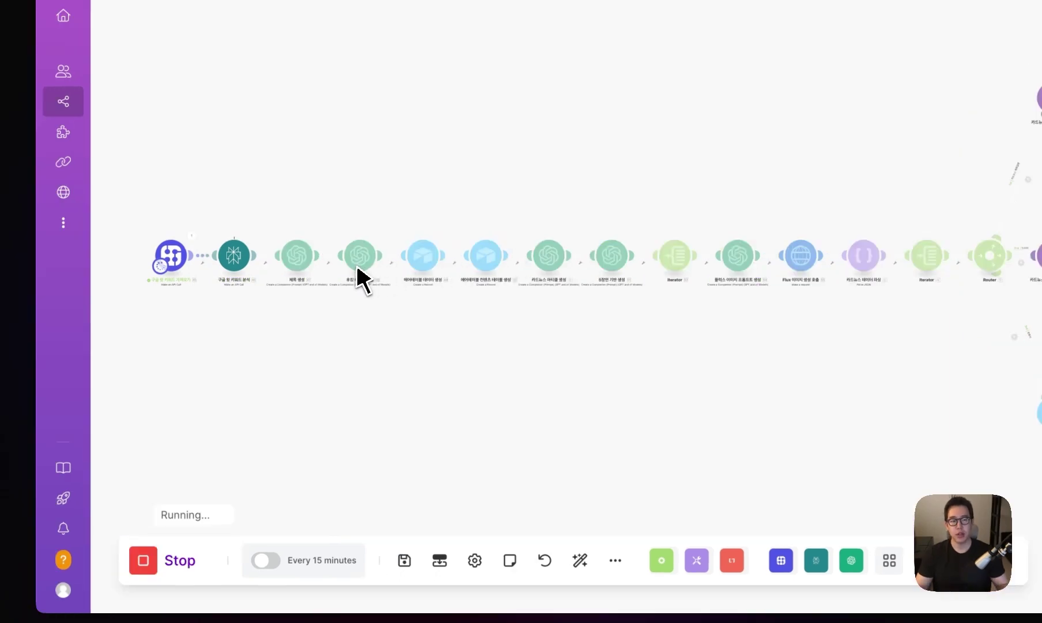
- Open the first module's output in the running scenario and inspect the query and search_volume of trending_searches entries 1 to 4
{"action": "left_click", "coordinate": [234, 253]}
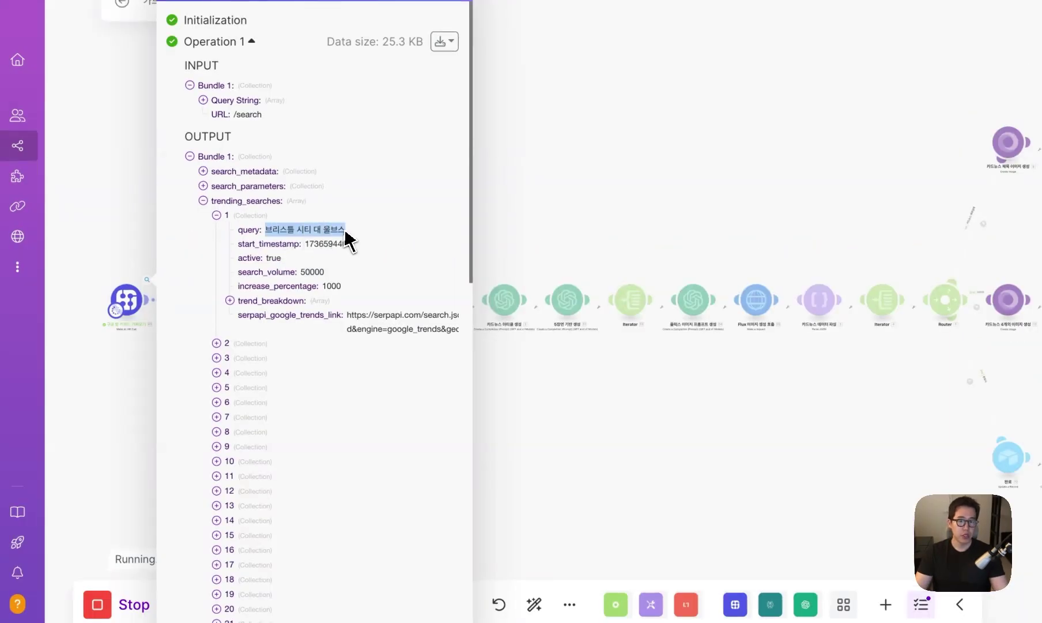
{"action": "left_click_drag", "start_coordinate": [324, 272], "coordinate": [307, 275]}
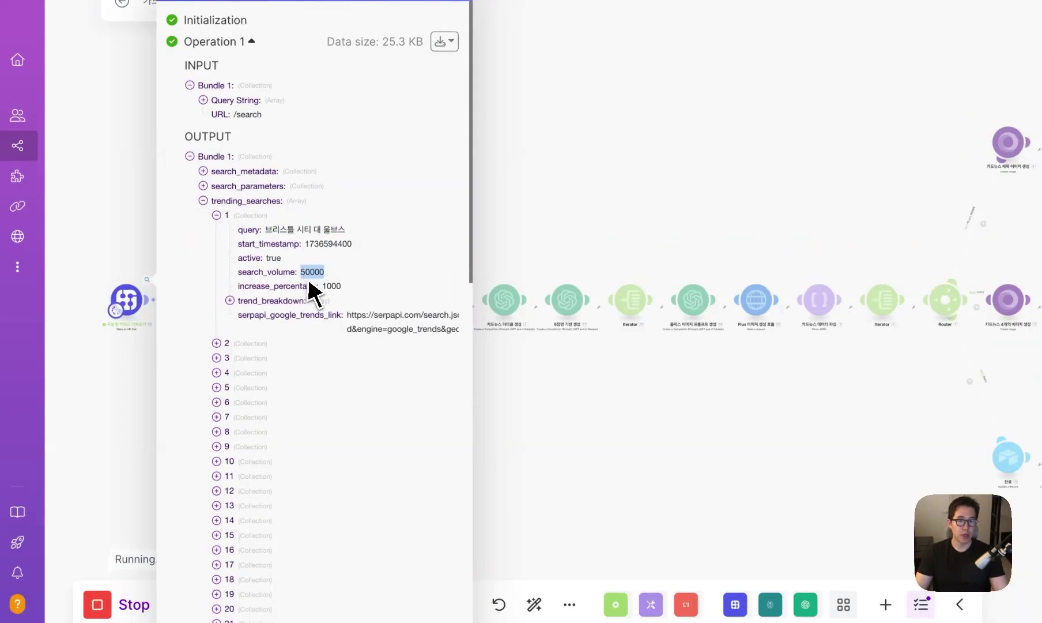
{"action": "left_click", "coordinate": [281, 343]}
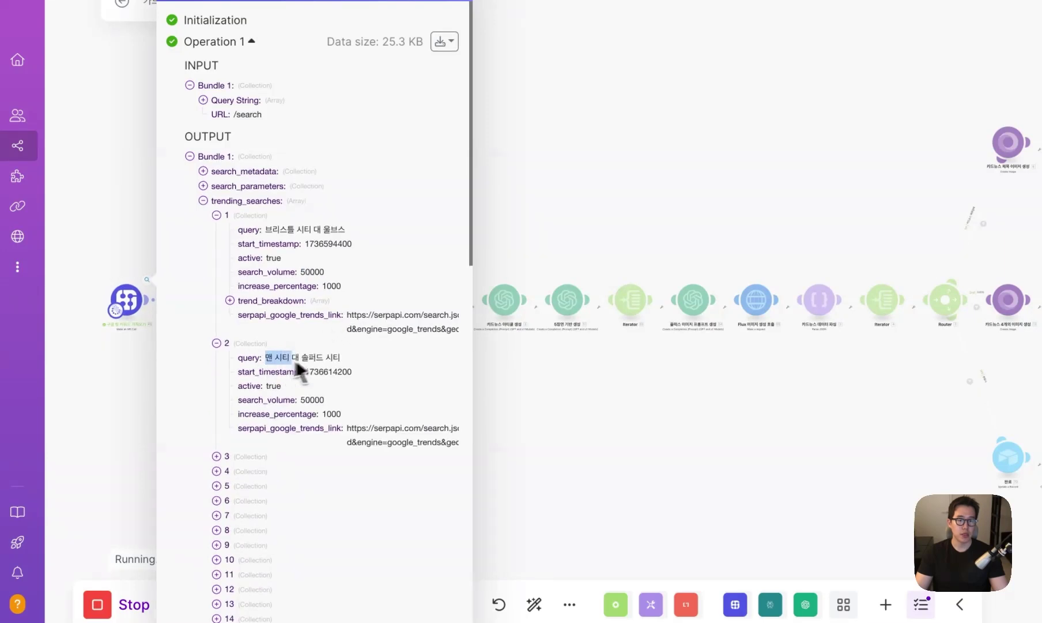
{"action": "left_click", "coordinate": [253, 457]}
{"action": "left_click_drag", "start_coordinate": [264, 469], "coordinate": [352, 468]}
{"action": "scroll", "coordinate": [350, 474], "scroll_direction": "down", "scroll_amount": 1}
{"action": "left_click", "coordinate": [242, 512]}
{"action": "scroll", "coordinate": [282, 517], "scroll_direction": "down", "scroll_amount": 3}
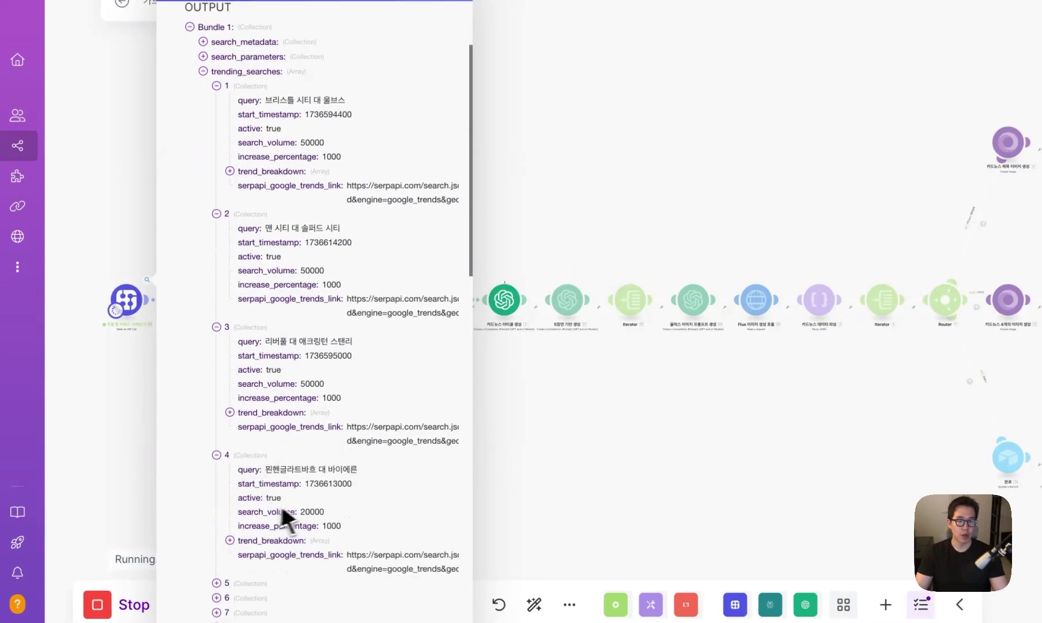
- Inspect the search_volume of trending_searches entry 7 and follow the running scenario through to the Router branches
{"action": "scroll", "coordinate": [267, 508], "scroll_direction": "down", "scroll_amount": 2}
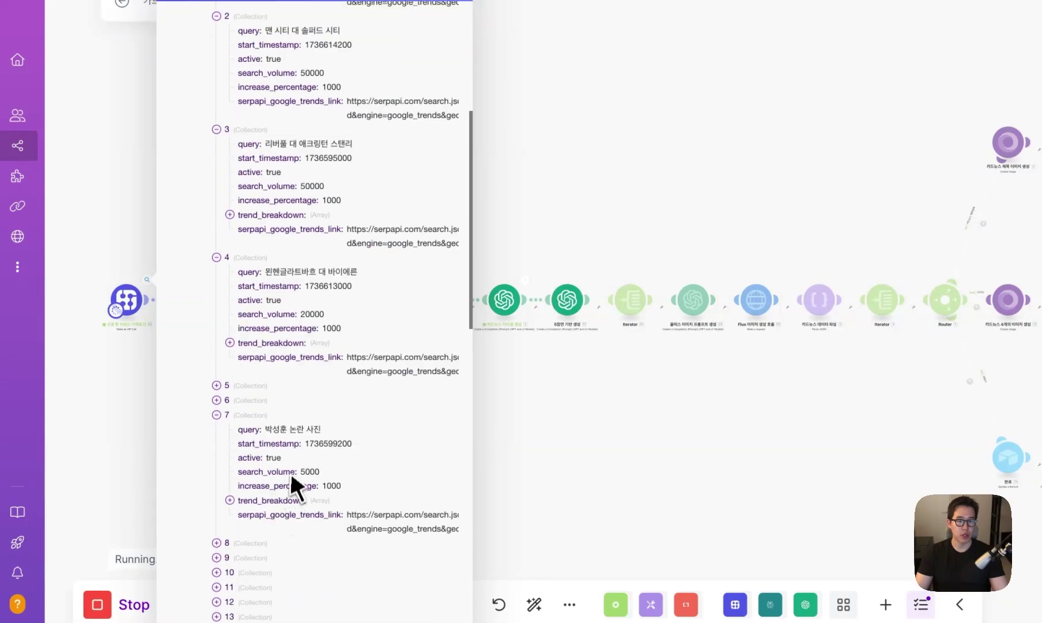
{"action": "left_click_drag", "start_coordinate": [322, 472], "coordinate": [305, 471]}
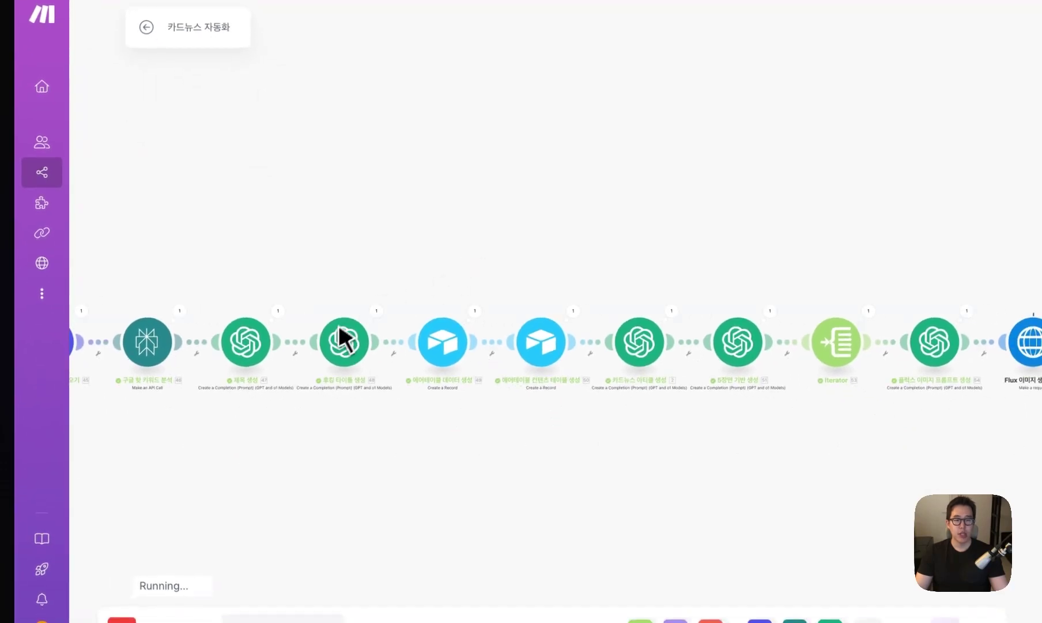
{"action": "left_click_drag", "start_coordinate": [692, 263], "coordinate": [416, 248]}
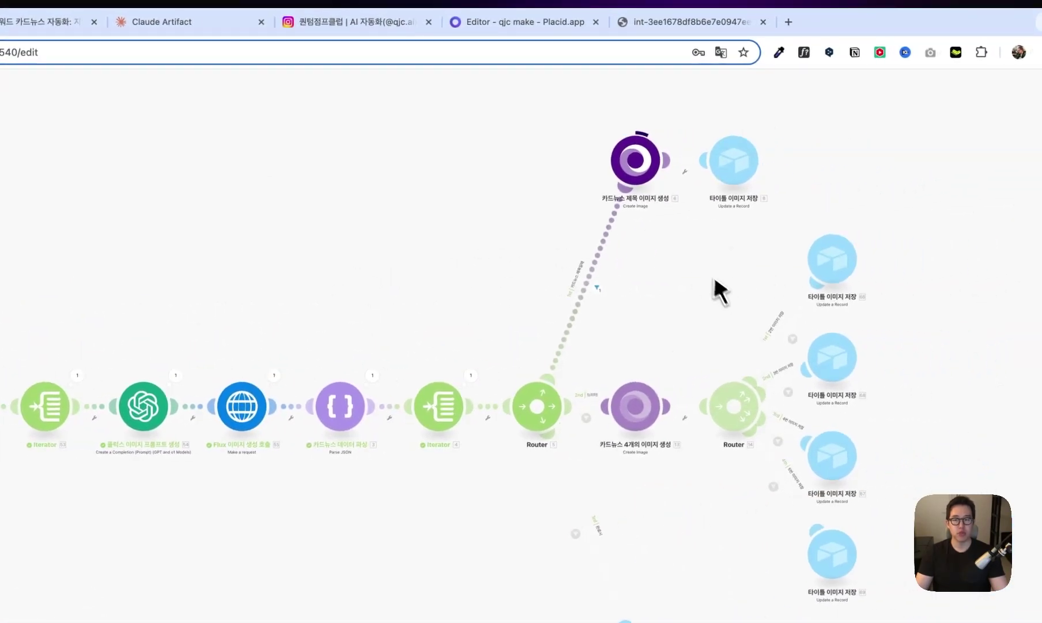
{"action": "scroll", "coordinate": [712, 286], "scroll_direction": "right", "scroll_amount": 5}
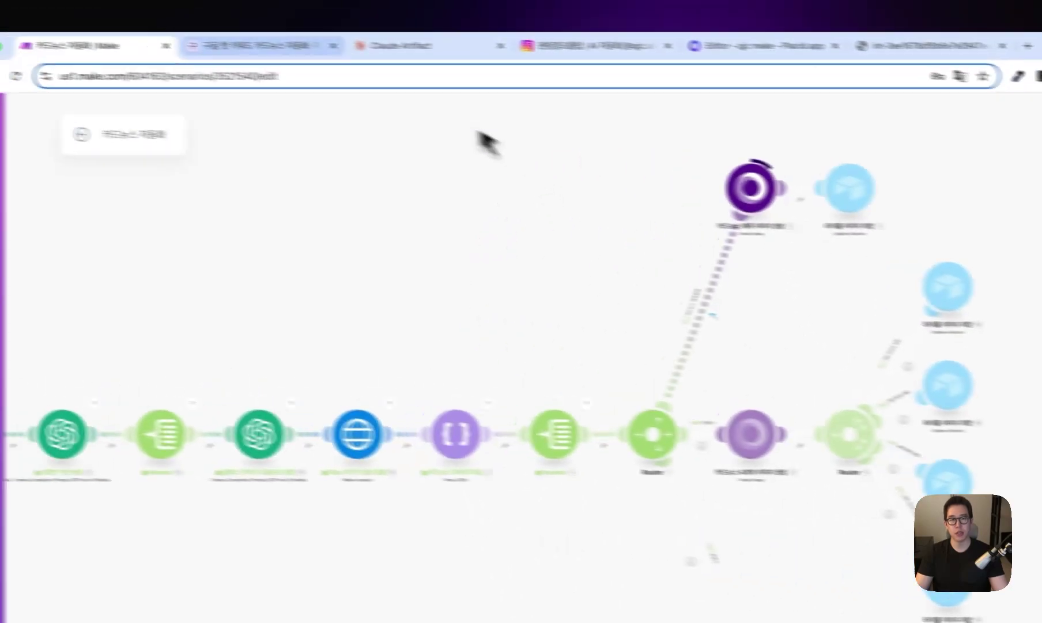
- Switch to Airtable, preview the first record's 카드뉴스 이미지 1 attachment at full size and close the preview
{"action": "left_click", "coordinate": [24, 22]}
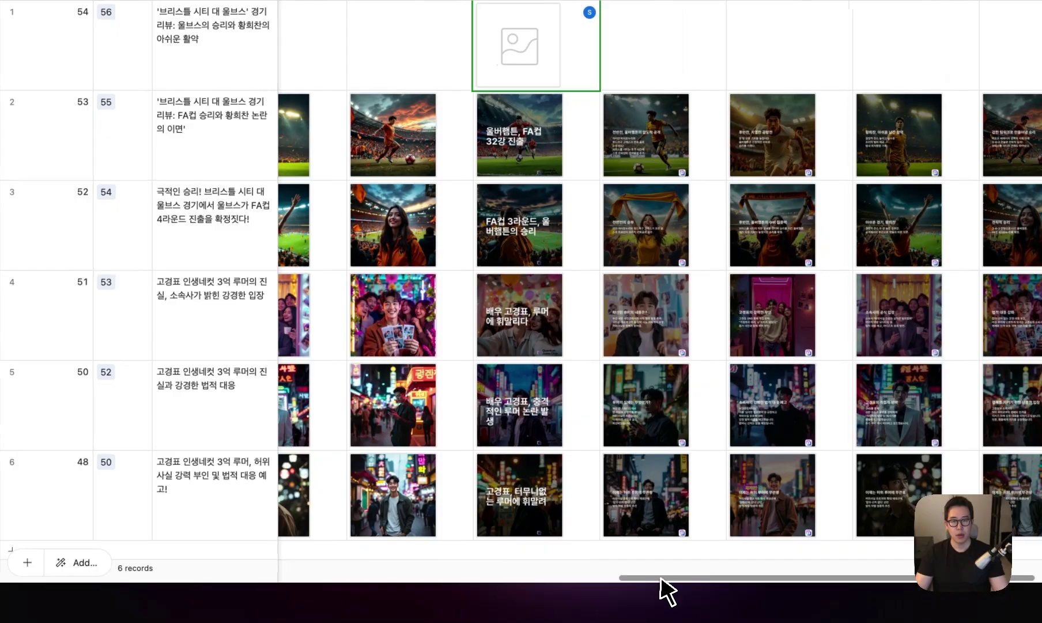
{"action": "left_click_drag", "start_coordinate": [661, 578], "coordinate": [581, 573]}
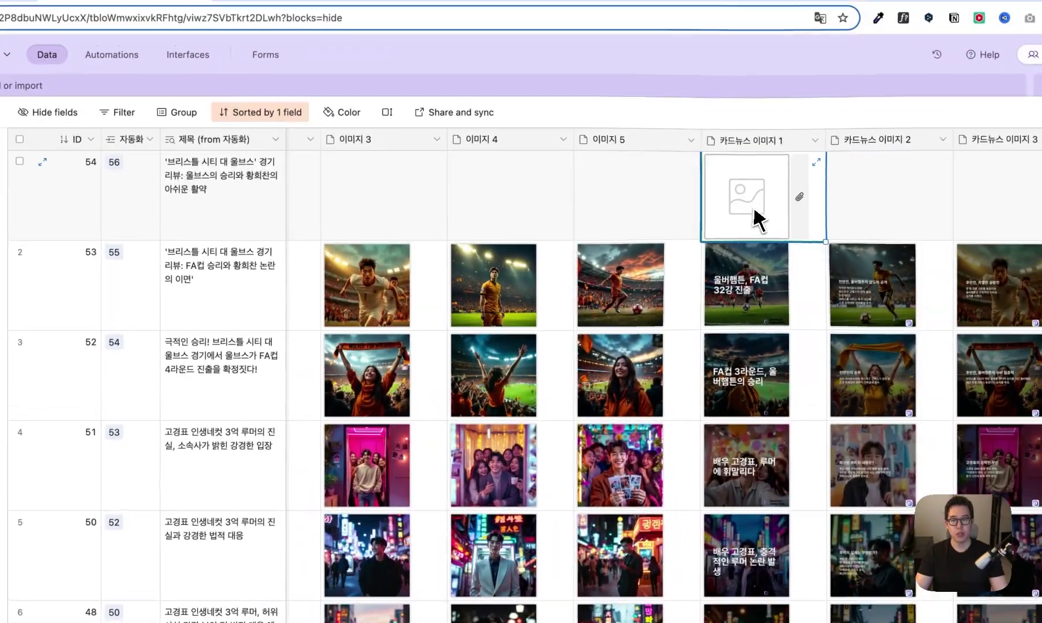
{"action": "left_click", "coordinate": [749, 62]}
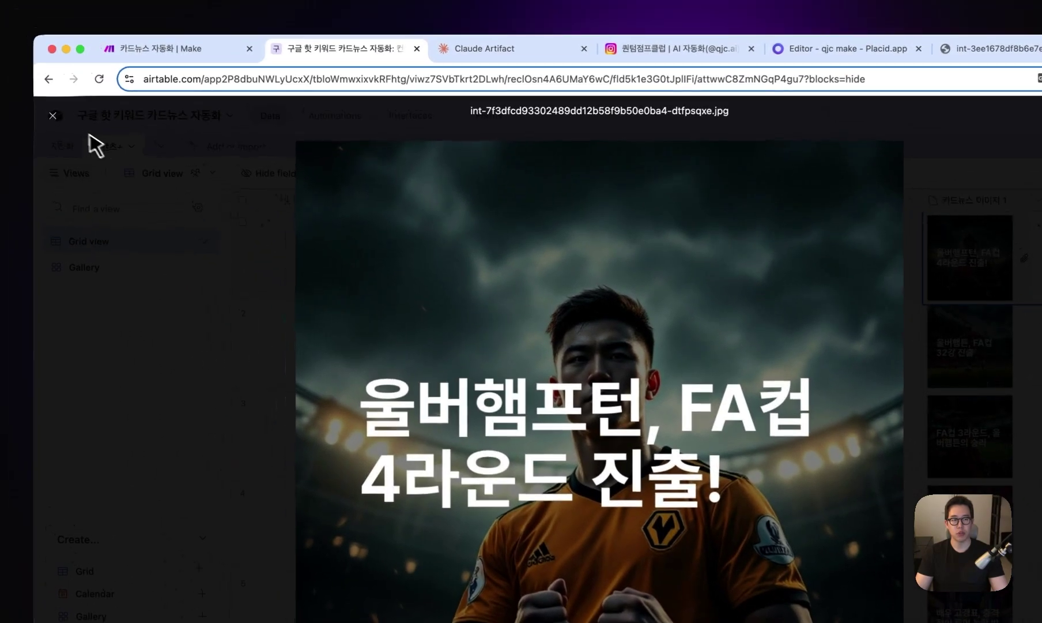
{"action": "key", "text": "Escape"}
- Switch to the Claude Artifact page and review the scenario package, 앰버서더 멤버십 benefits and VOD 교육 제공 sections
{"action": "left_click", "coordinate": [294, 37]}
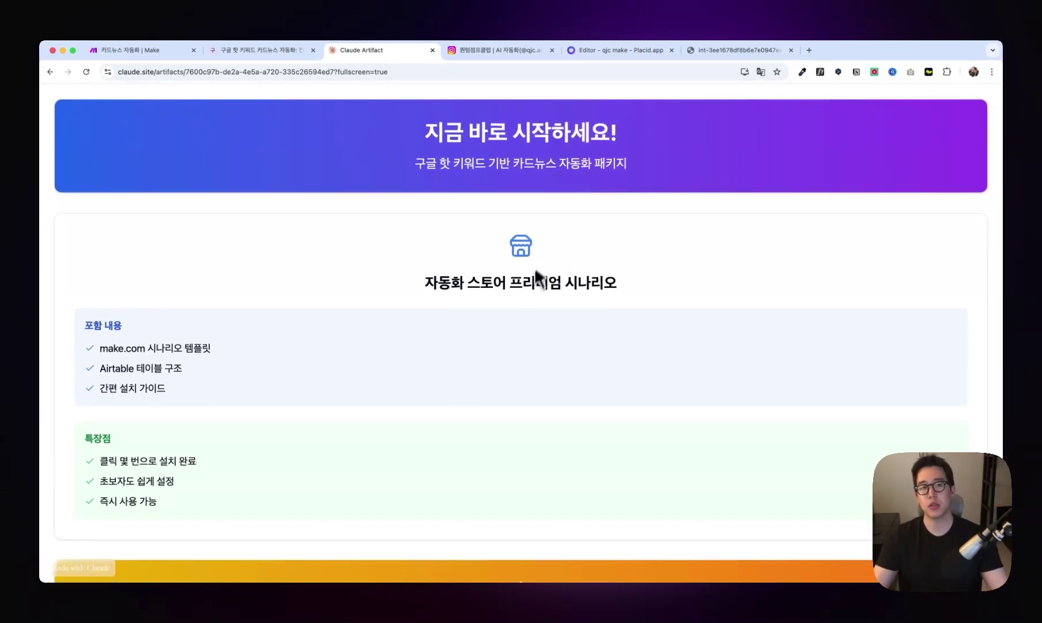
{"action": "scroll", "coordinate": [533, 325], "scroll_direction": "down", "scroll_amount": 1}
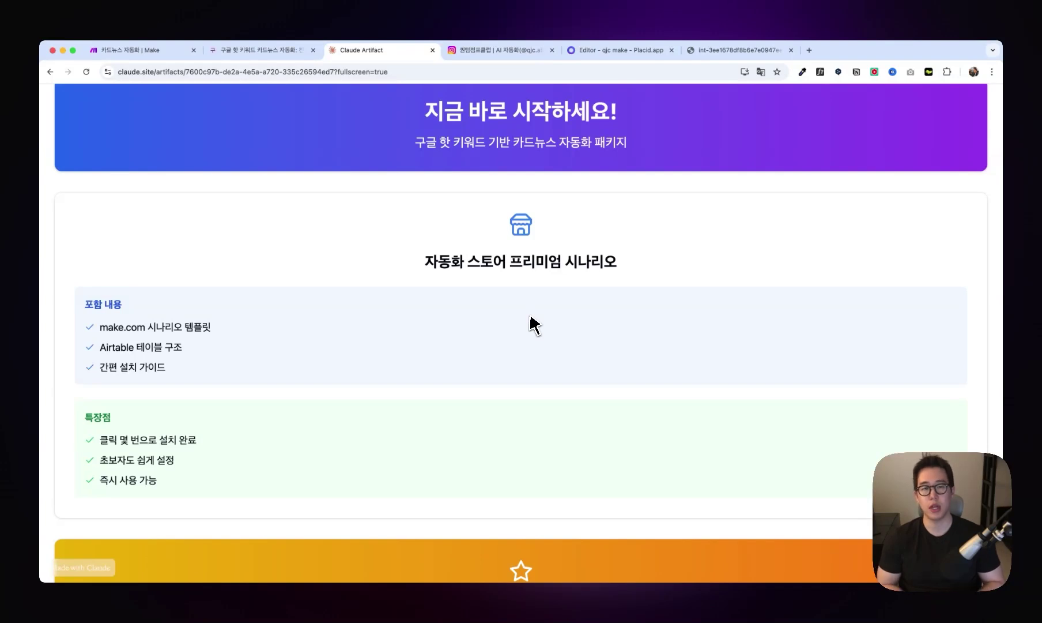
{"action": "scroll", "coordinate": [530, 317], "scroll_direction": "down", "scroll_amount": 8}
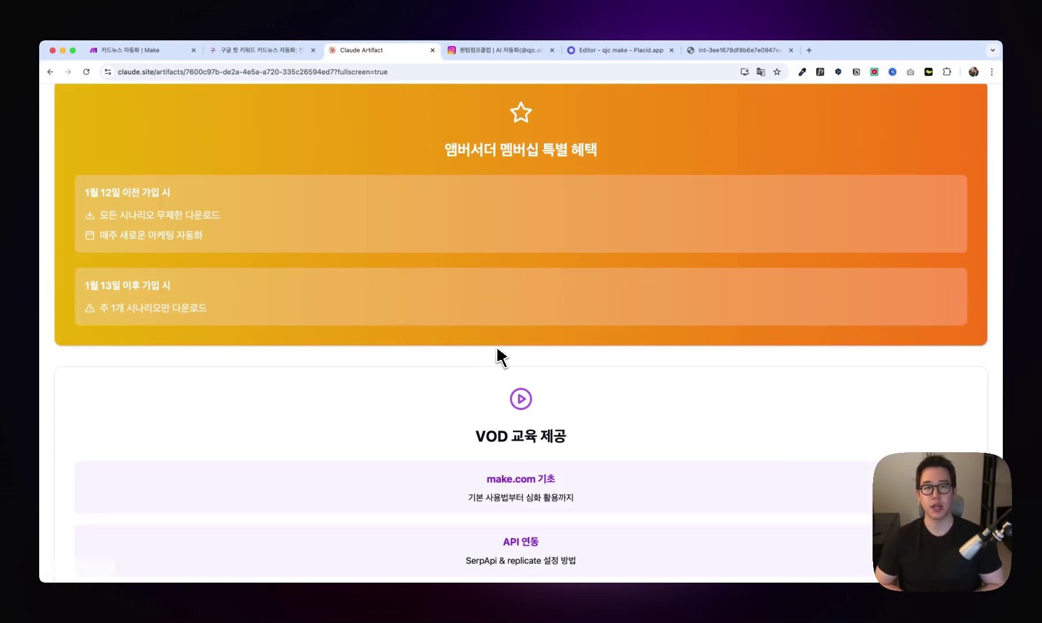
{"action": "scroll", "coordinate": [550, 441], "scroll_direction": "down", "scroll_amount": 3}
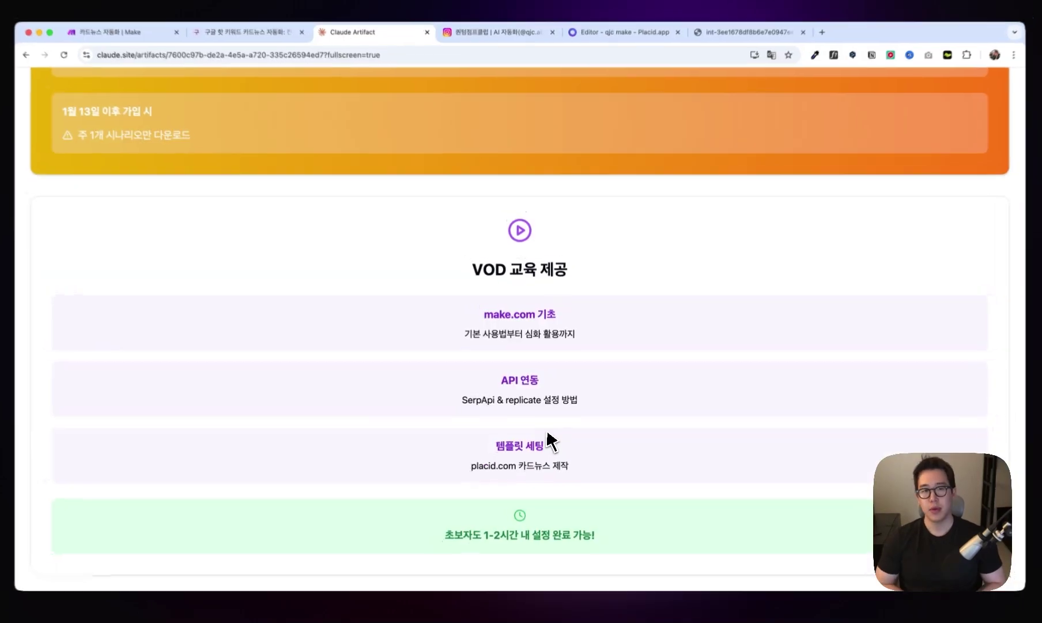